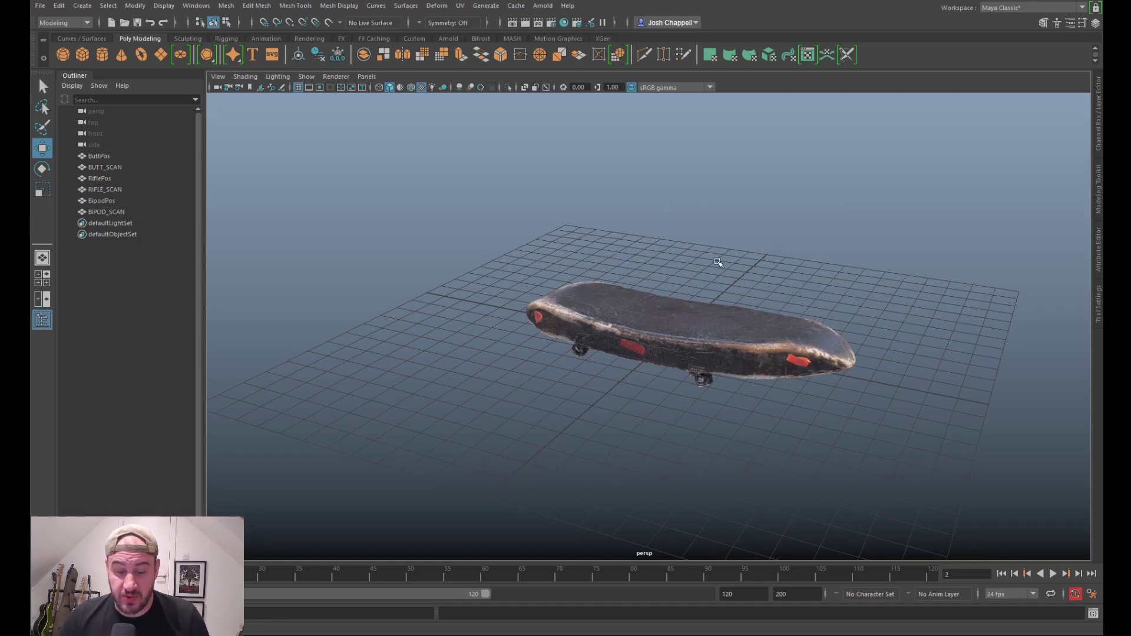
Step: Make the scan selectable by switching the ScanButt display layer from reference to normal
mouse_move(710, 350)
left_mouse_down("alt")
mouse_move(734, 318)
mouse_move(740, 252)
mouse_move(735, 371)
mouse_move(744, 310)
mouse_move(699, 347)
mouse_move(695, 306)
mouse_move(683, 378)
mouse_move(668, 344)
mouse_move(662, 373)
mouse_move(651, 320)
mouse_move(689, 374)
mouse_move(692, 362)
left_mouse_up("alt")
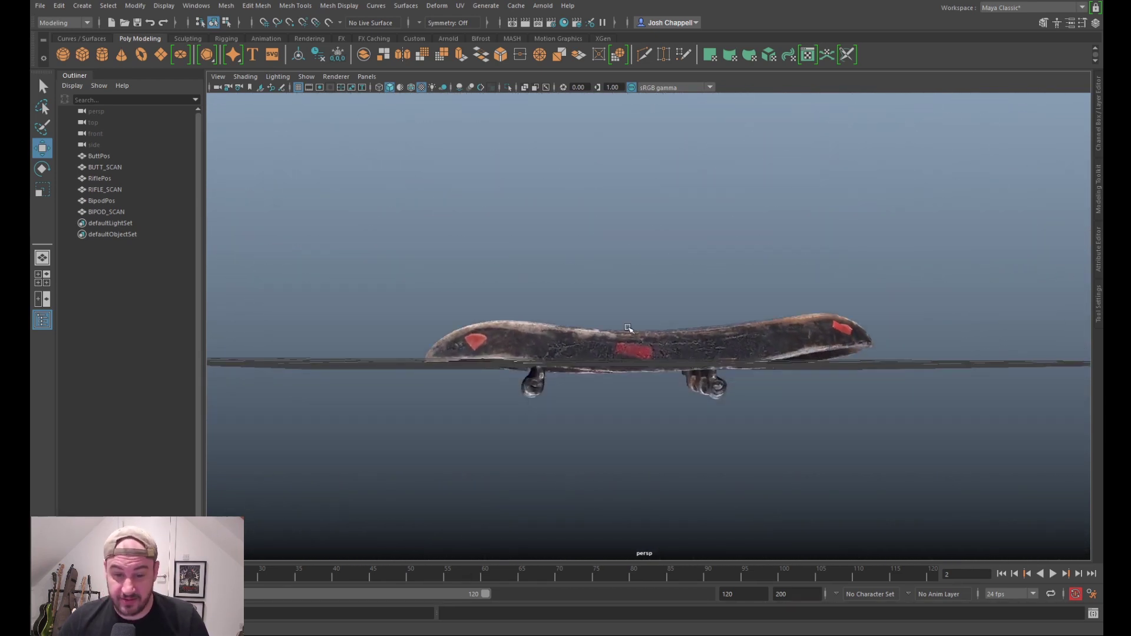
left_click_drag(627, 264, 635, 331, "alt")
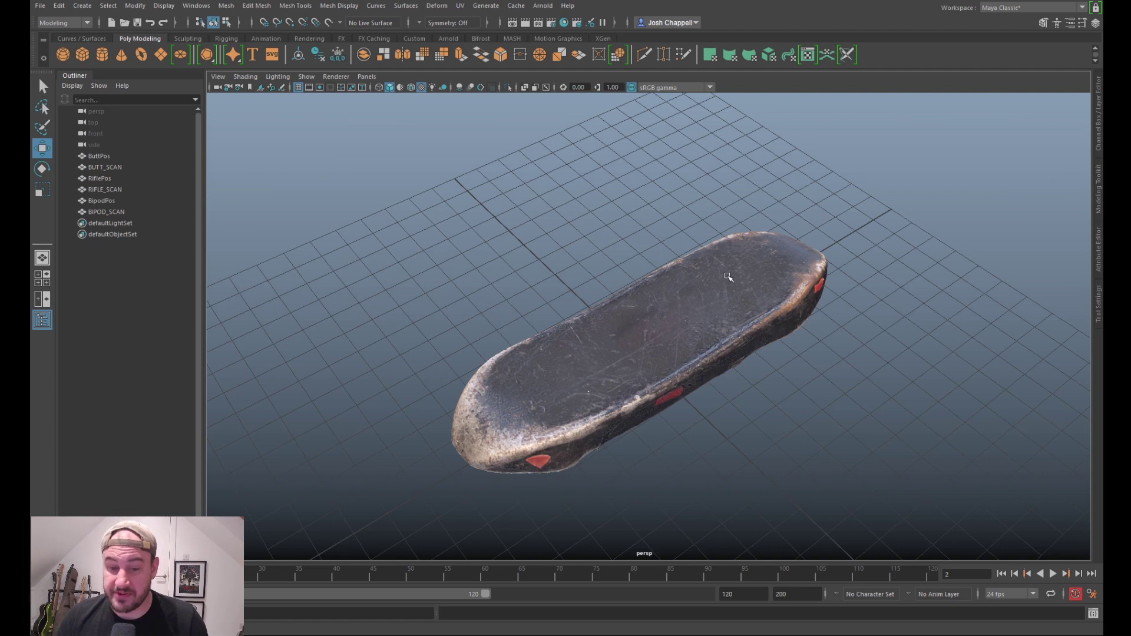
left_click_drag(802, 433, 661, 308, "alt")
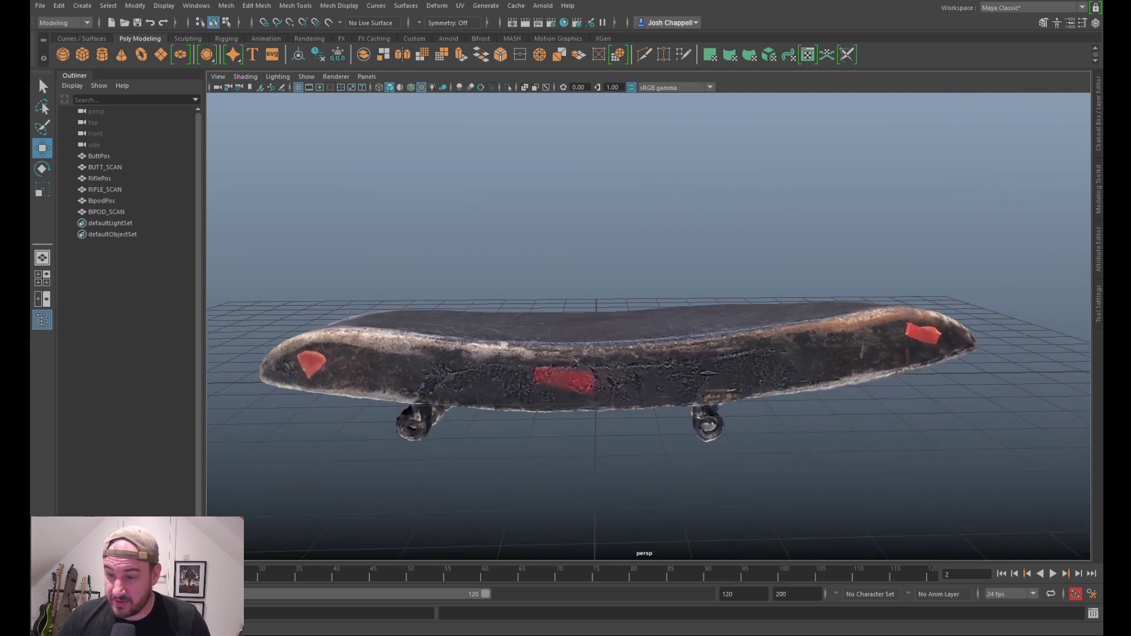
left_click(1099, 136)
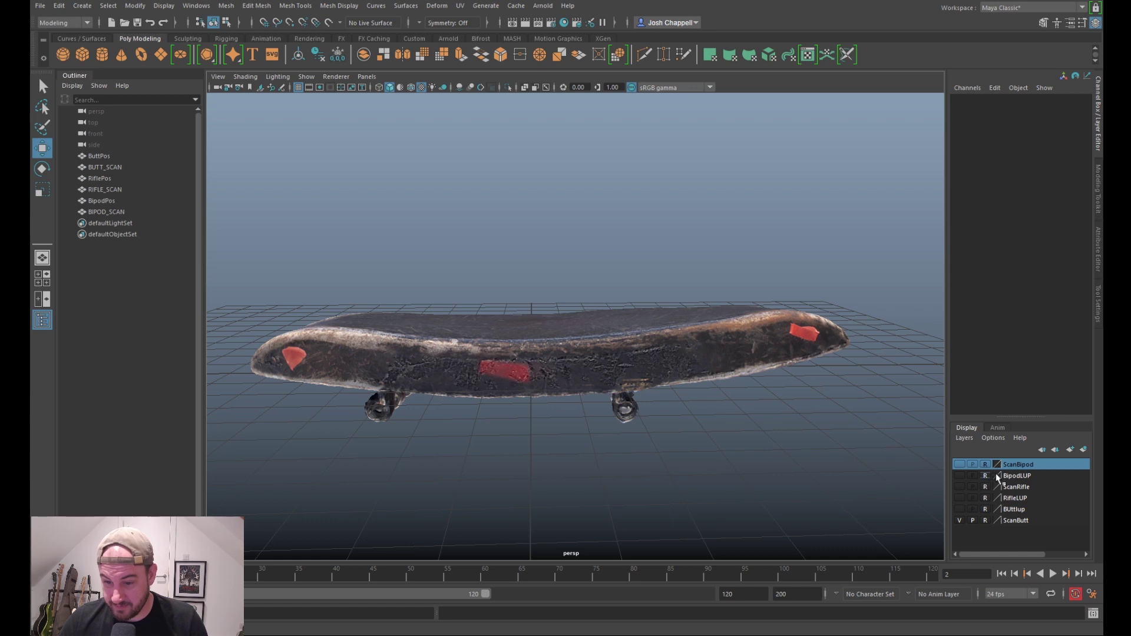
left_click(986, 521)
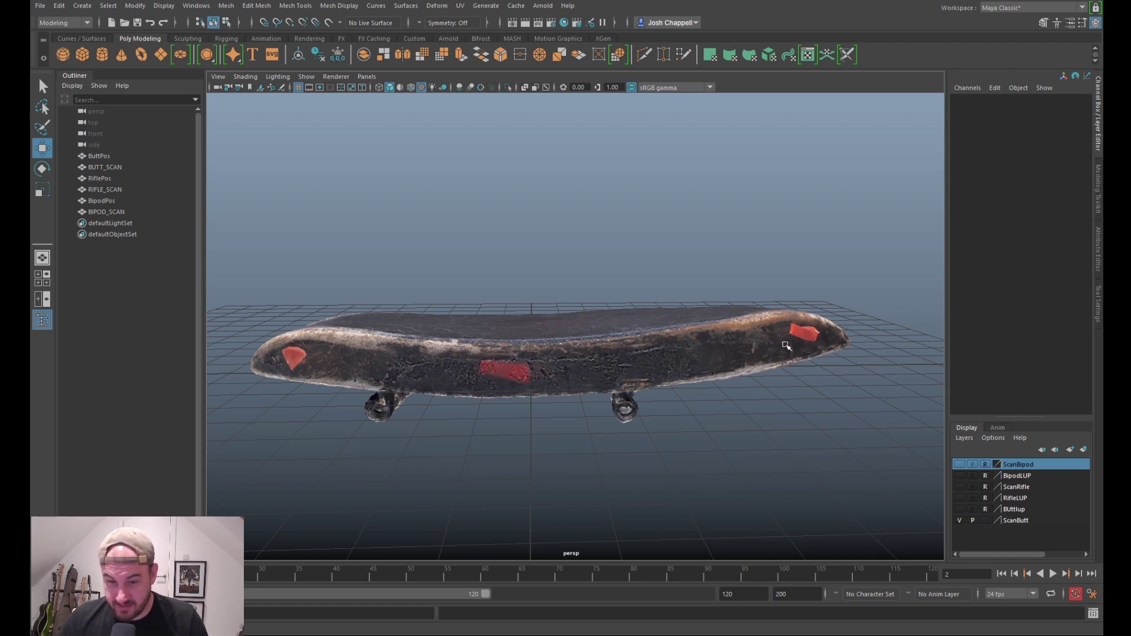
Step: Turn on selection highlighting in the perspective viewport for the BUTT_SCAN mesh
left_click(760, 351)
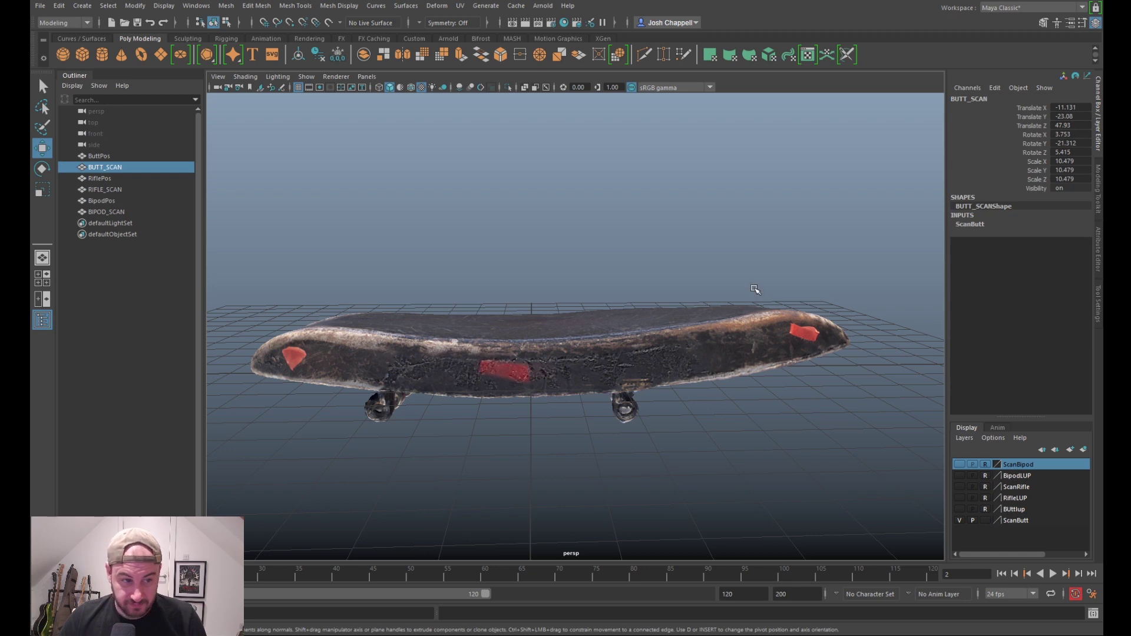
left_click(306, 76)
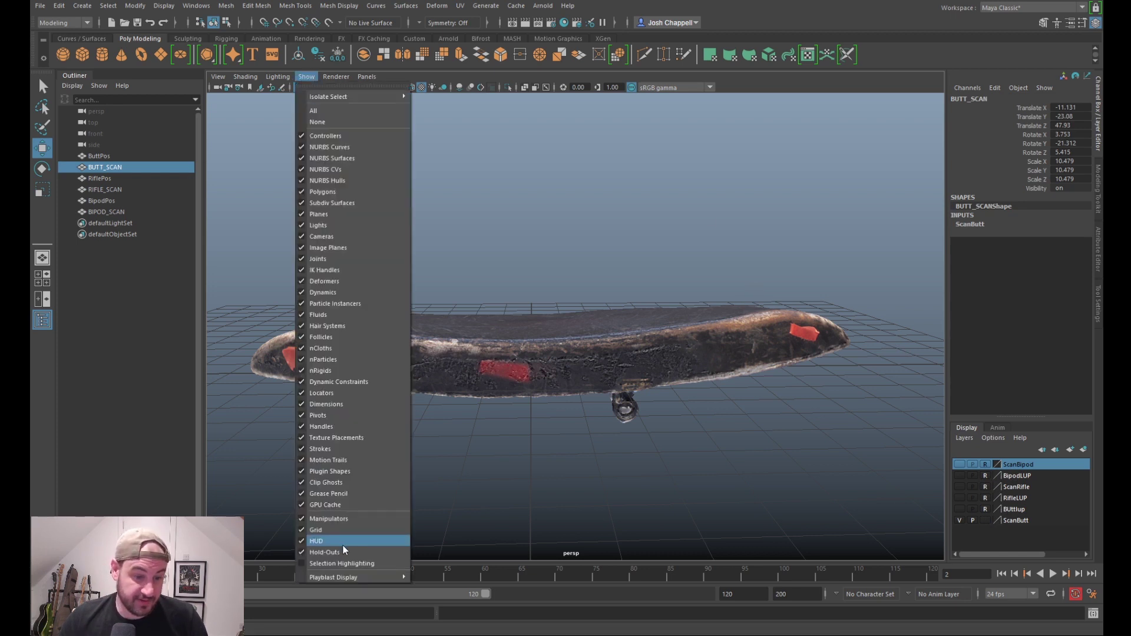
left_click(355, 562)
left_click(570, 239)
mouse_move(563, 196)
left_mouse_down("alt")
mouse_move(591, 223)
mouse_move(553, 208)
left_mouse_up("alt")
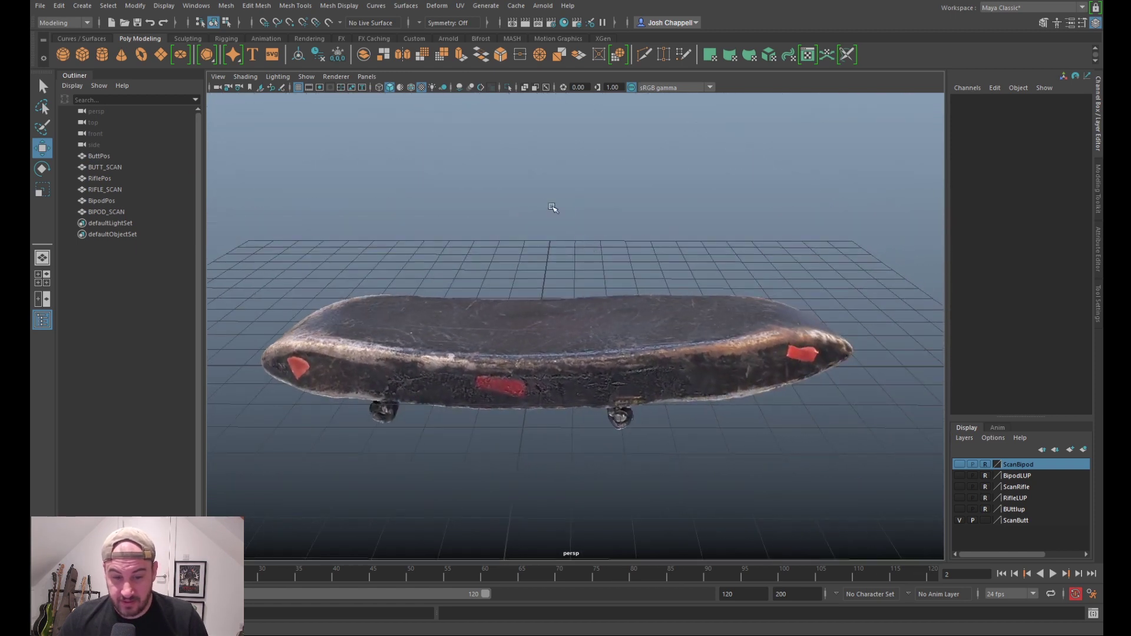
Step: Freeze the translate, rotate and scale transformations of the BUTT_SCAN mesh
left_click(618, 350)
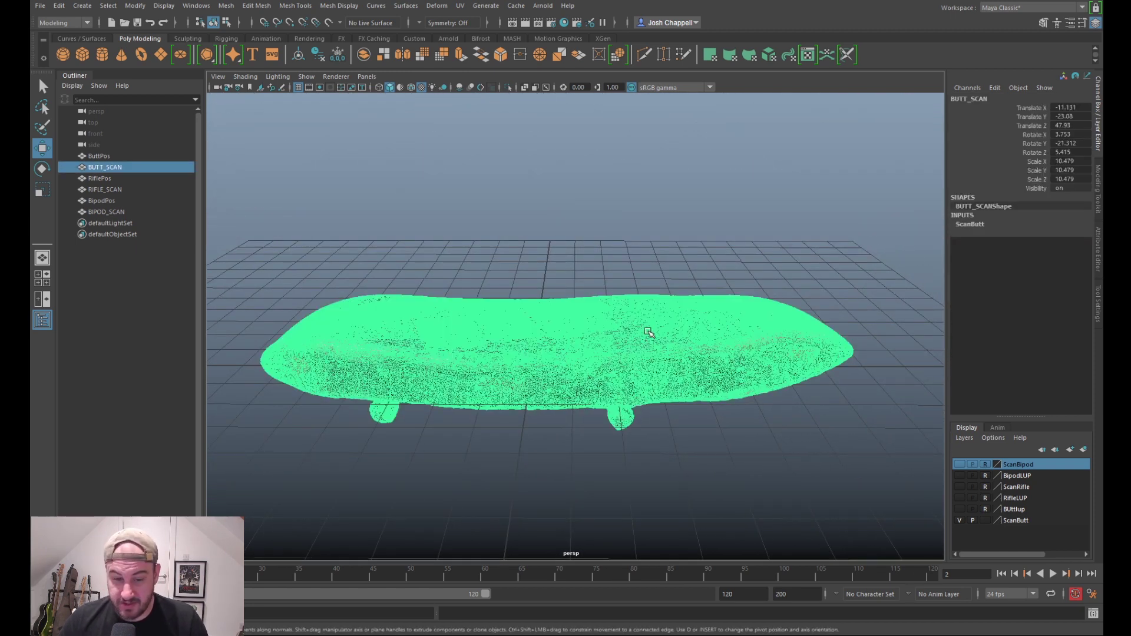
left_click(334, 56)
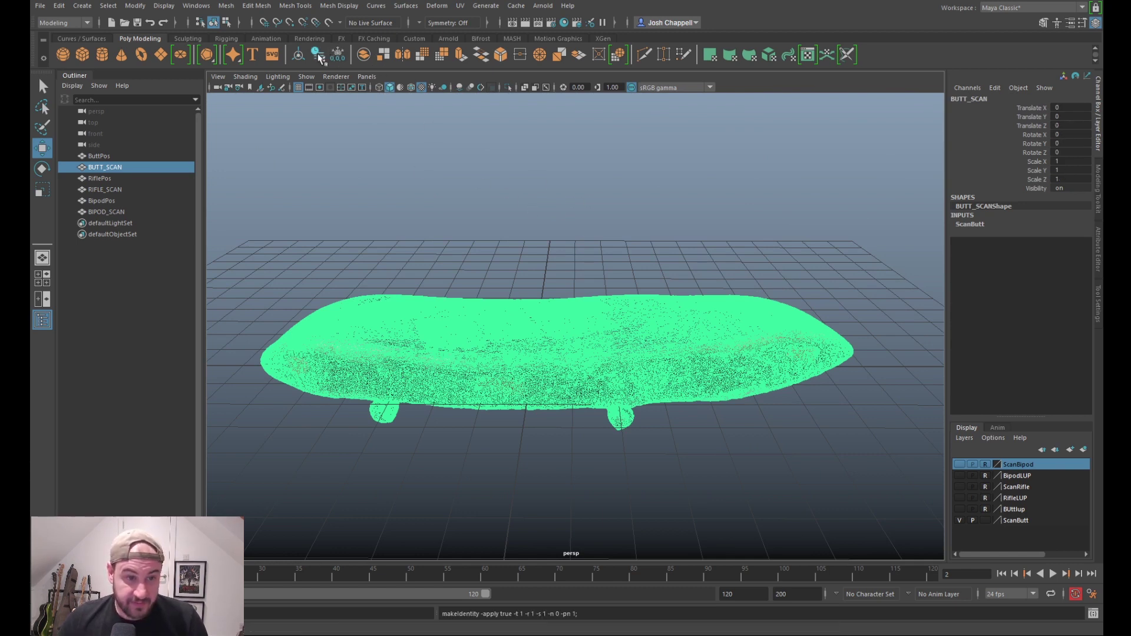
left_click(708, 219)
left_click_drag(535, 273, 611, 312, "alt")
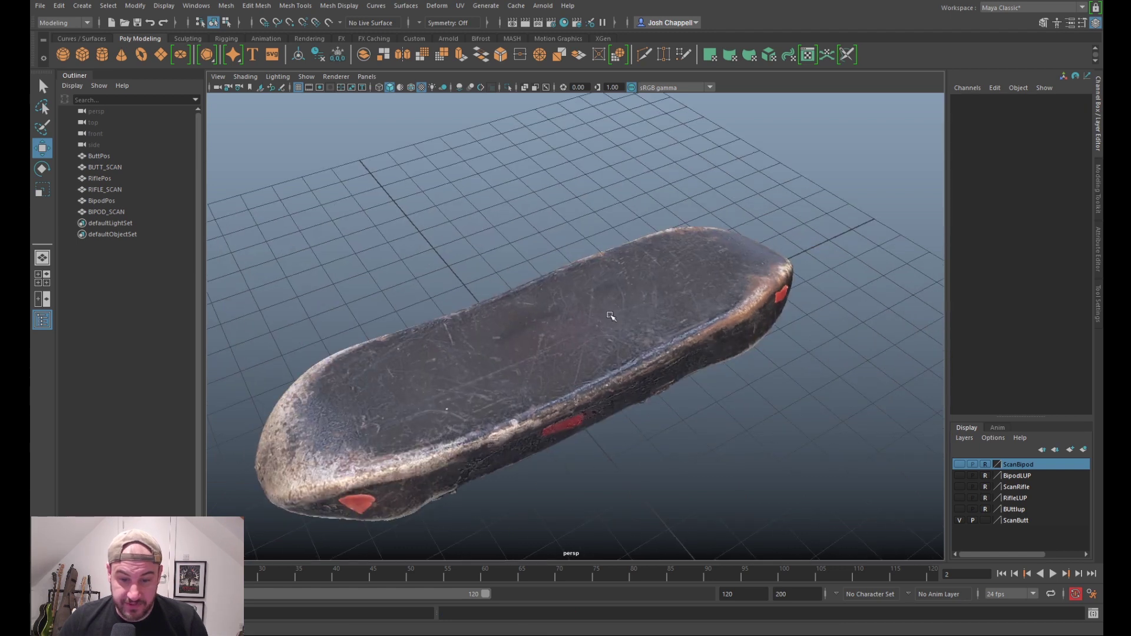
Step: Rotate the BUTT_SCAN mesh freely to about -2.6, -1 and 2 degrees in X, Y and Z
left_click(628, 326)
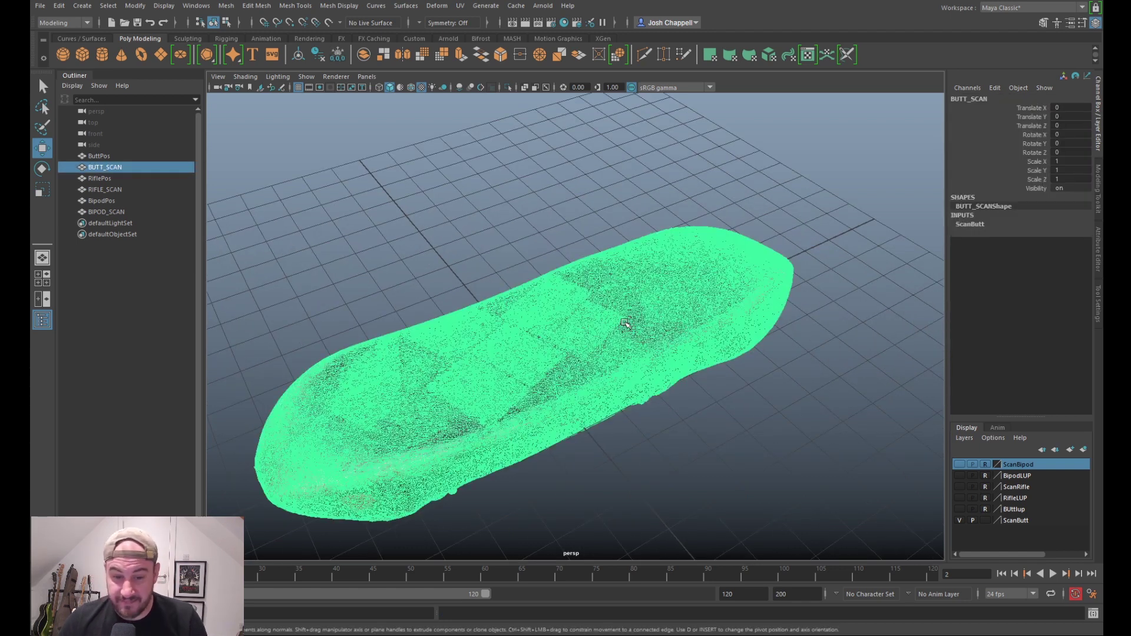
left_click(760, 398)
left_click(684, 310)
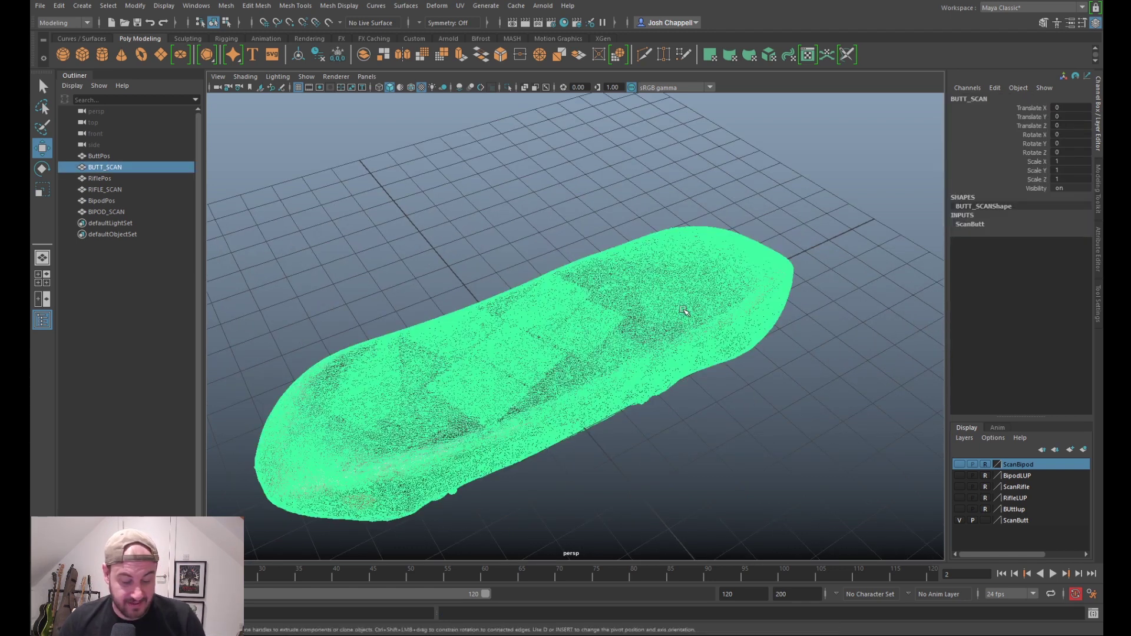
key("e")
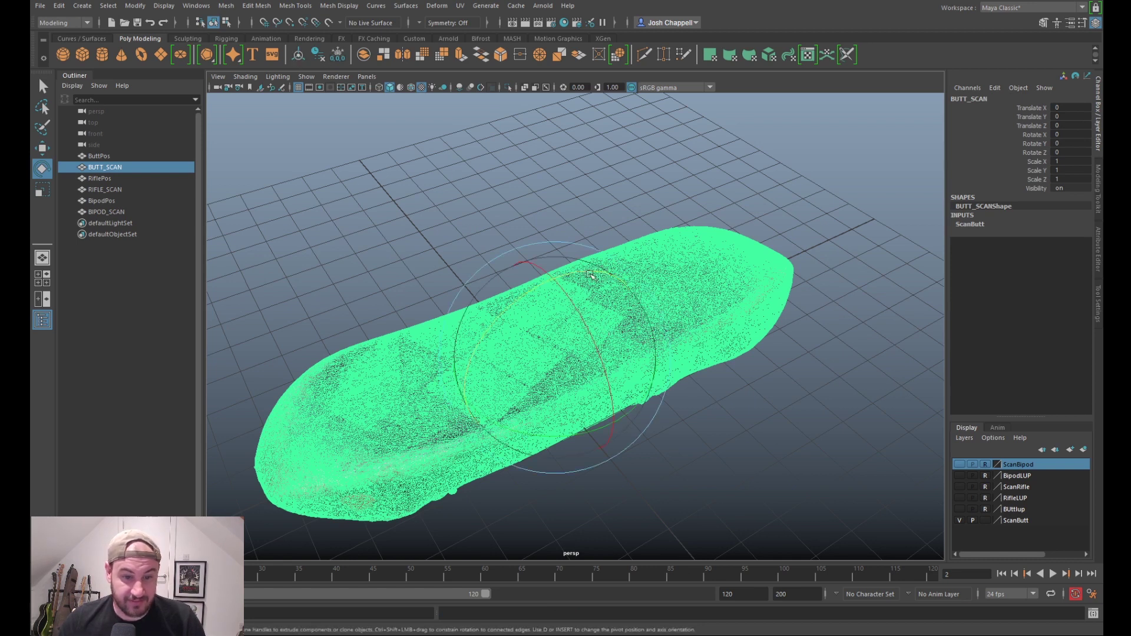
left_click_drag(575, 352, 578, 330)
left_click(760, 399)
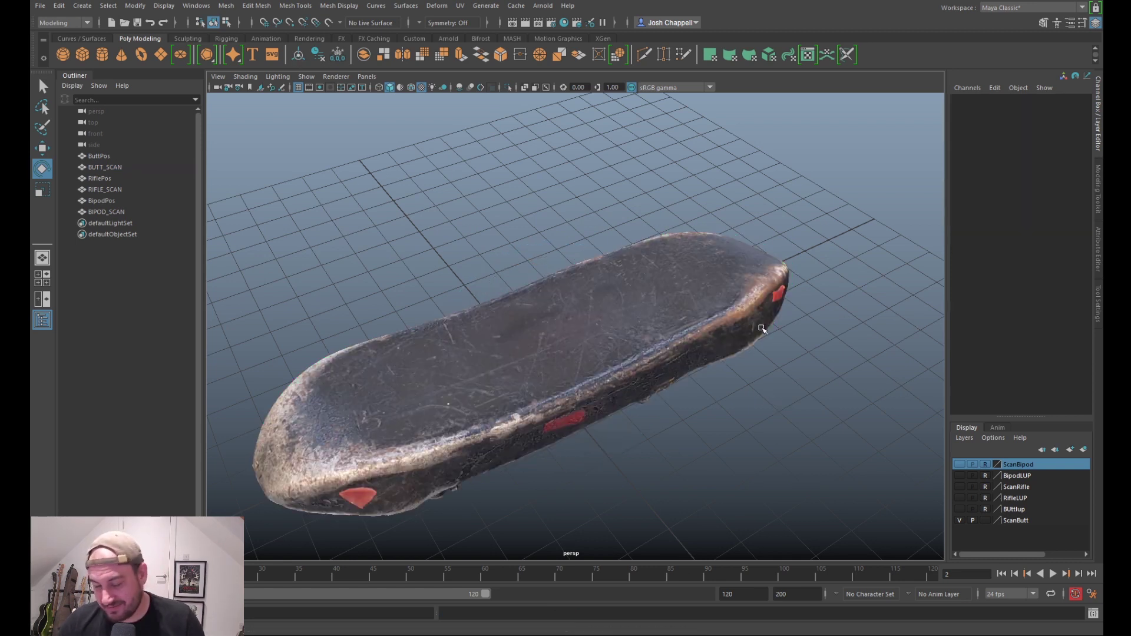
left_click_drag(808, 392, 757, 354, "alt")
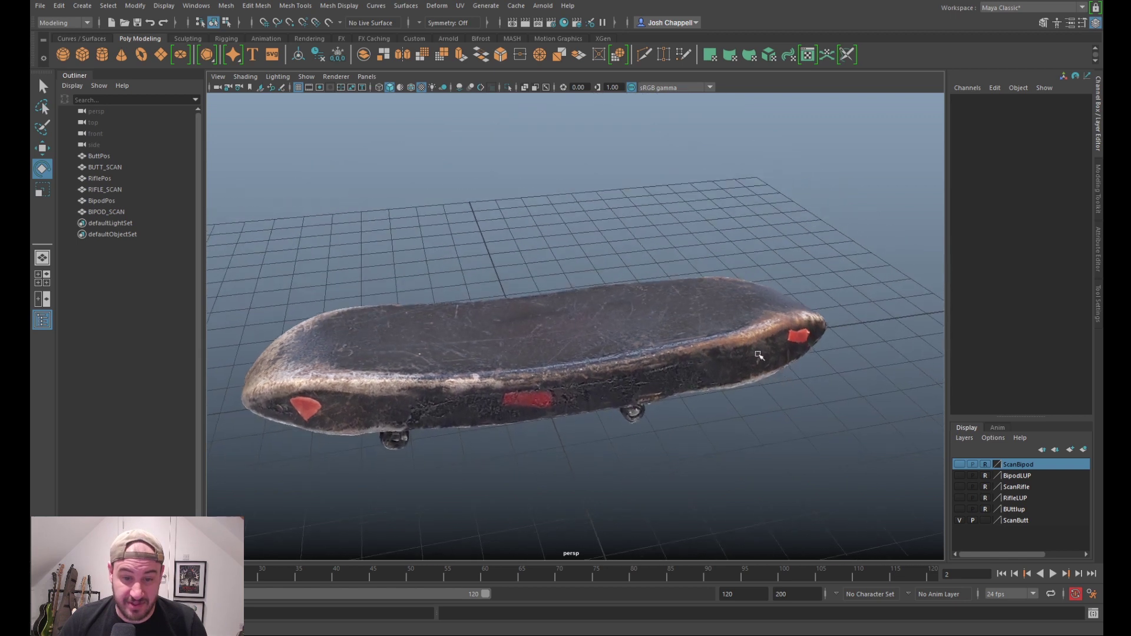
Step: Set the BUTT_SCAN mesh's X, Y and Z rotation to 0
left_click(706, 336)
left_click(1082, 143)
left_click(1081, 152)
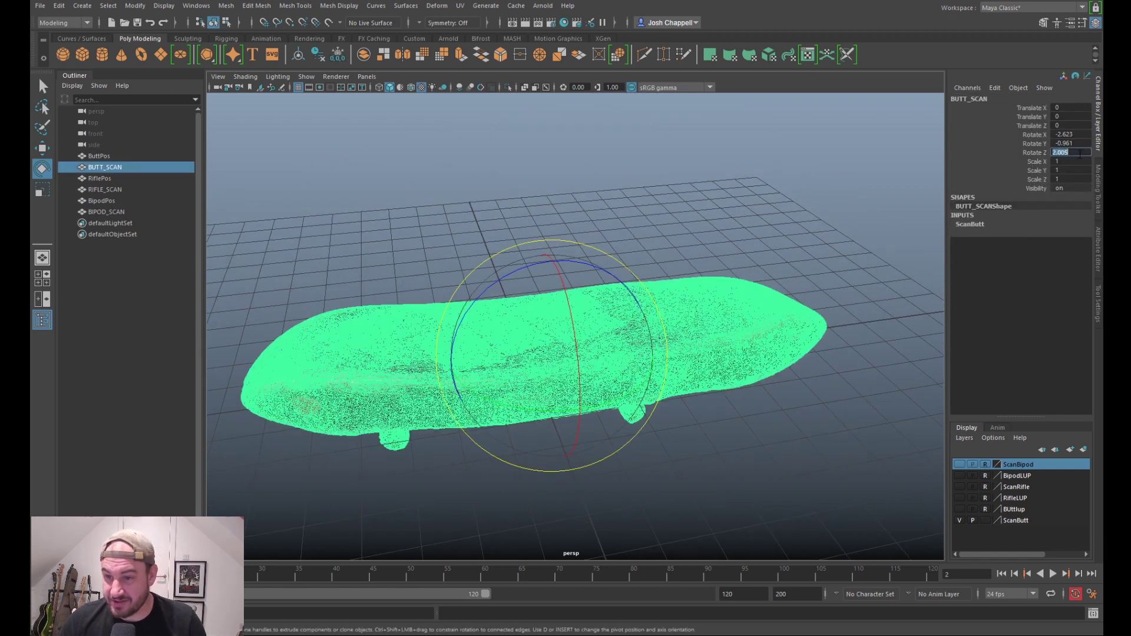
left_click(1079, 137, "shift")
type("0")
key("Return")
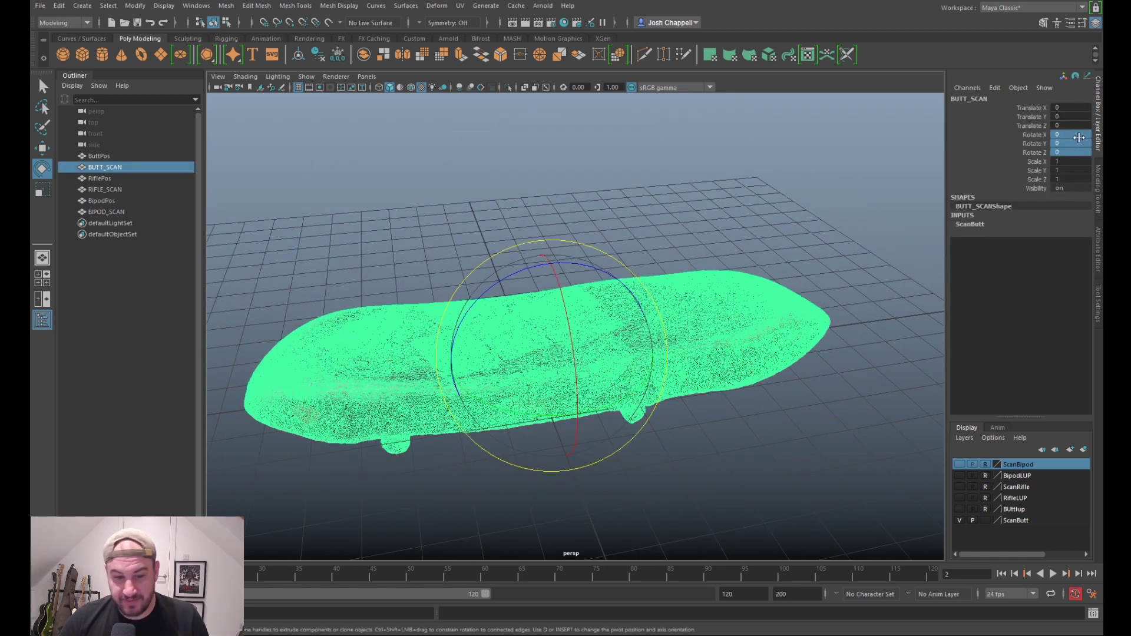
left_click(783, 208)
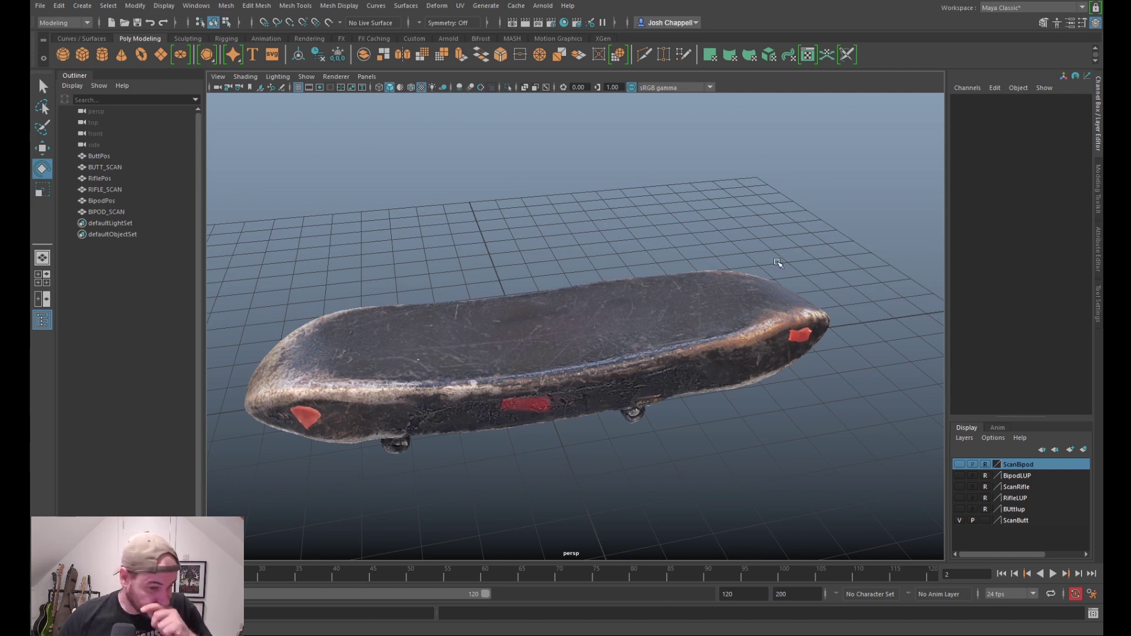
left_click(718, 301)
left_click(716, 207)
left_click_drag(699, 325, 647, 380, "alt")
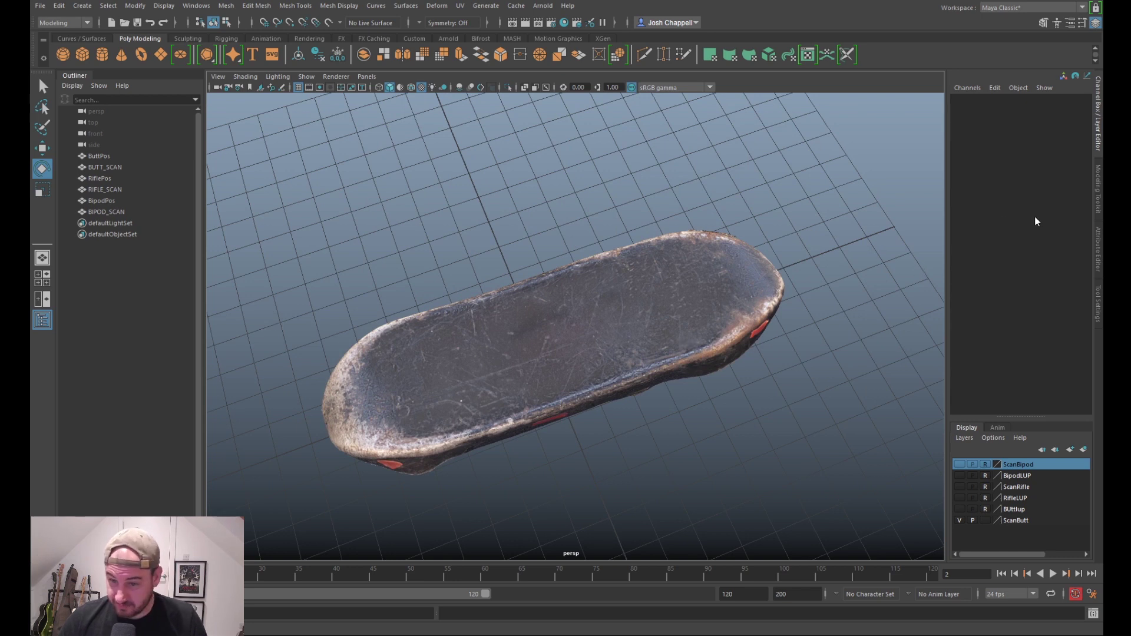
left_click(707, 290)
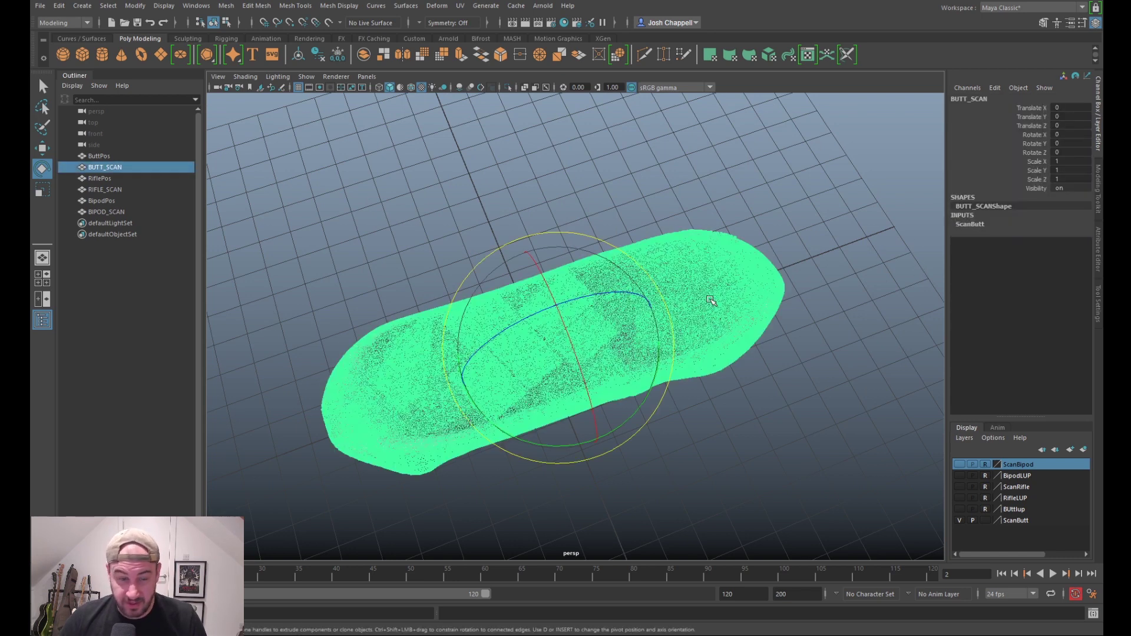
left_click(679, 209)
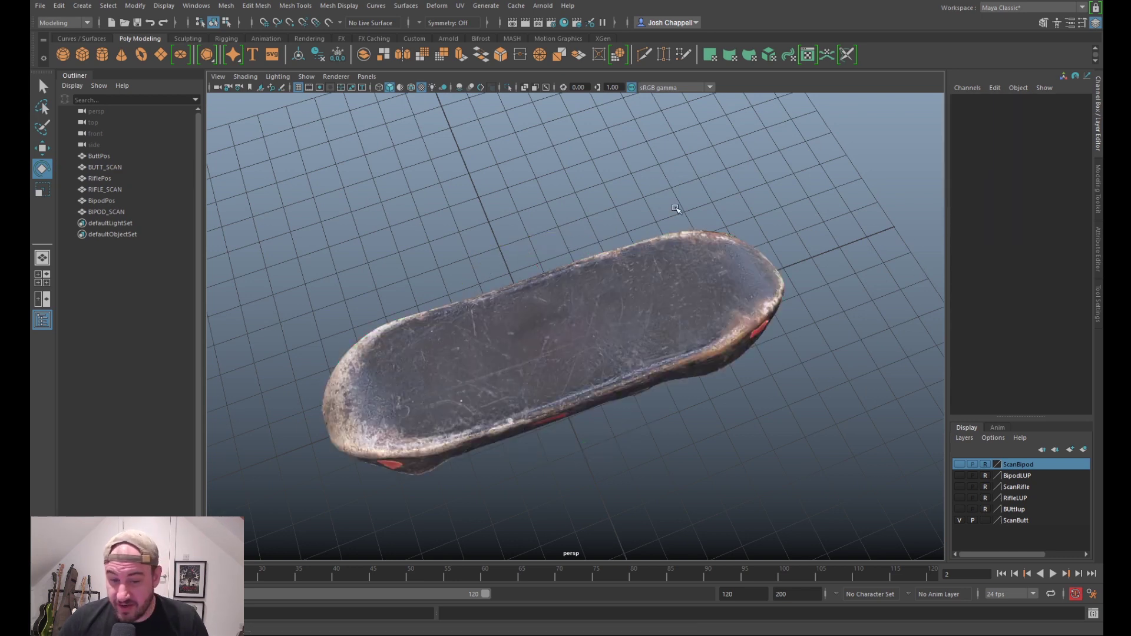
left_click(648, 278)
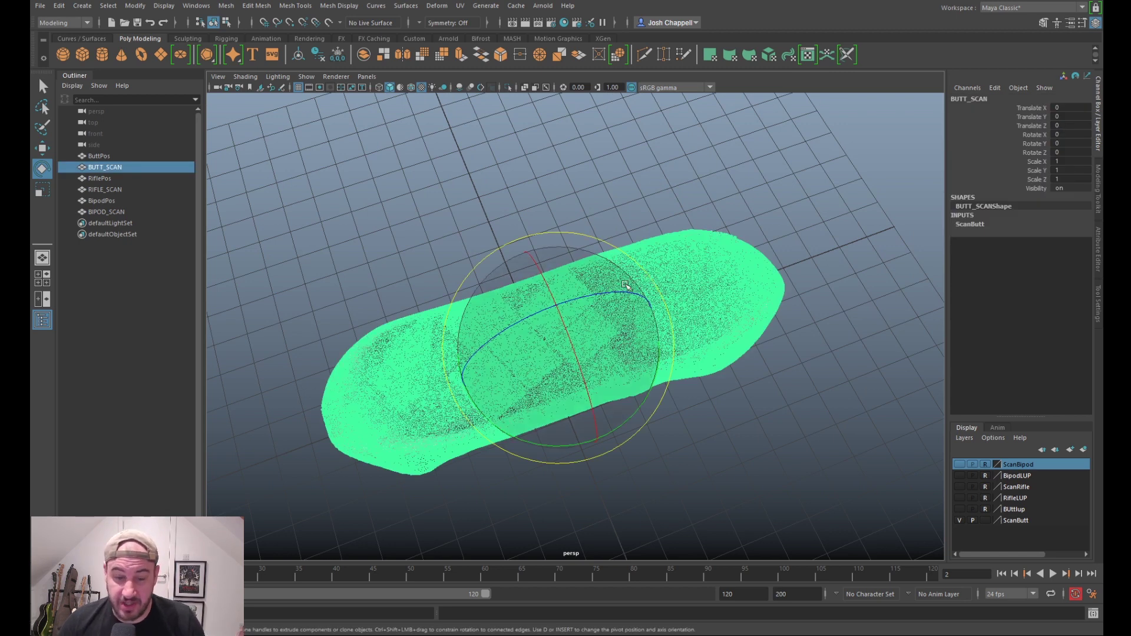
left_click(760, 199)
left_click(703, 317)
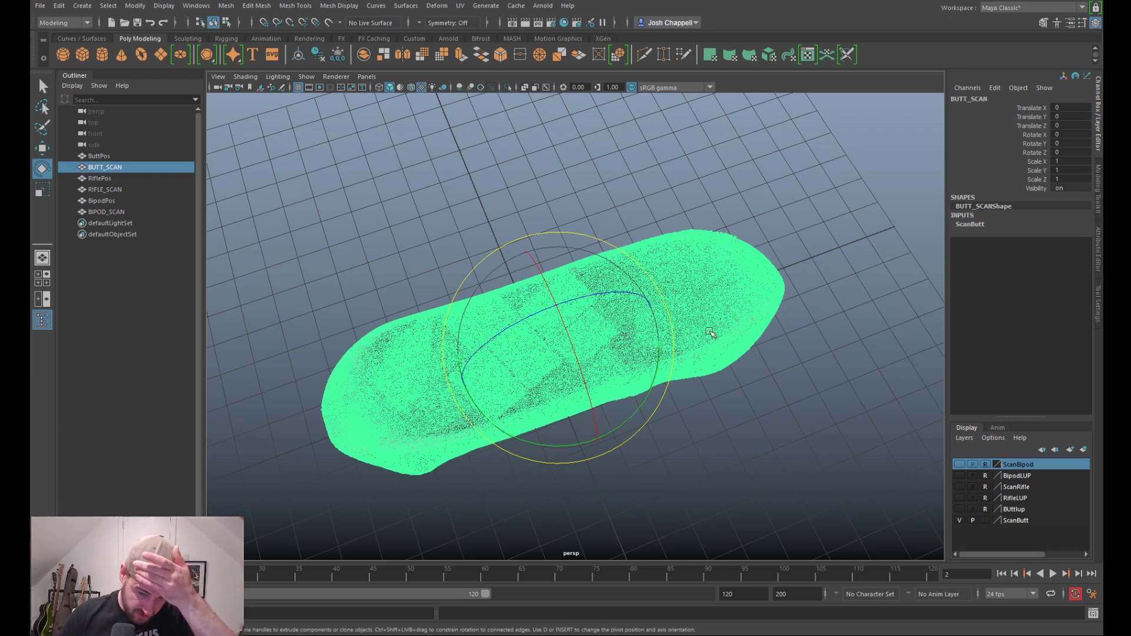
left_click(726, 204)
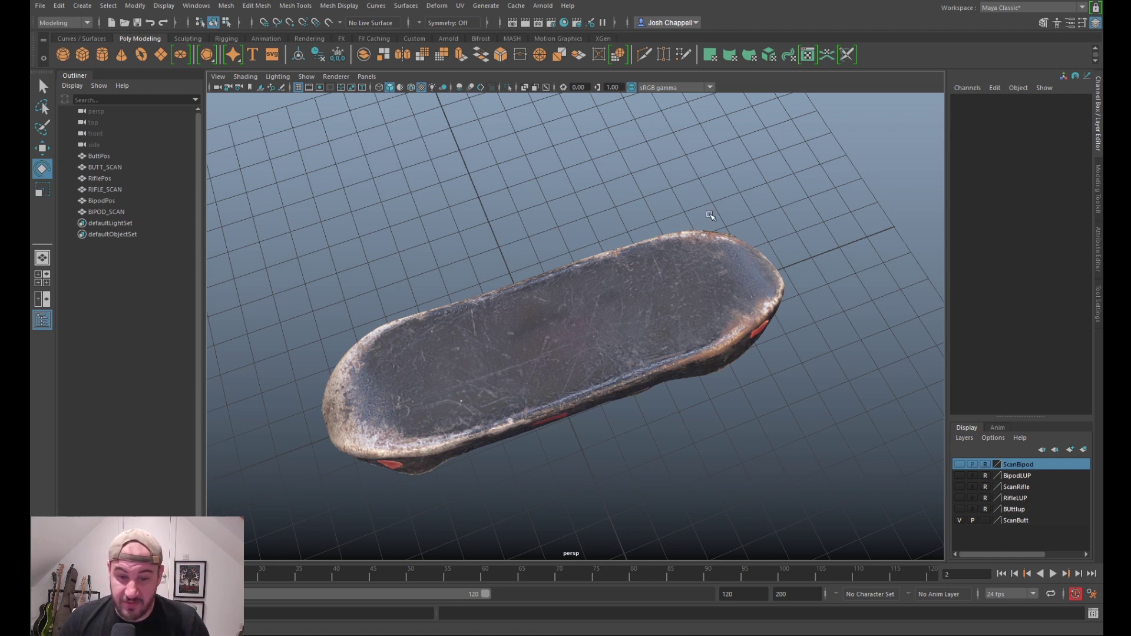
left_click(601, 273)
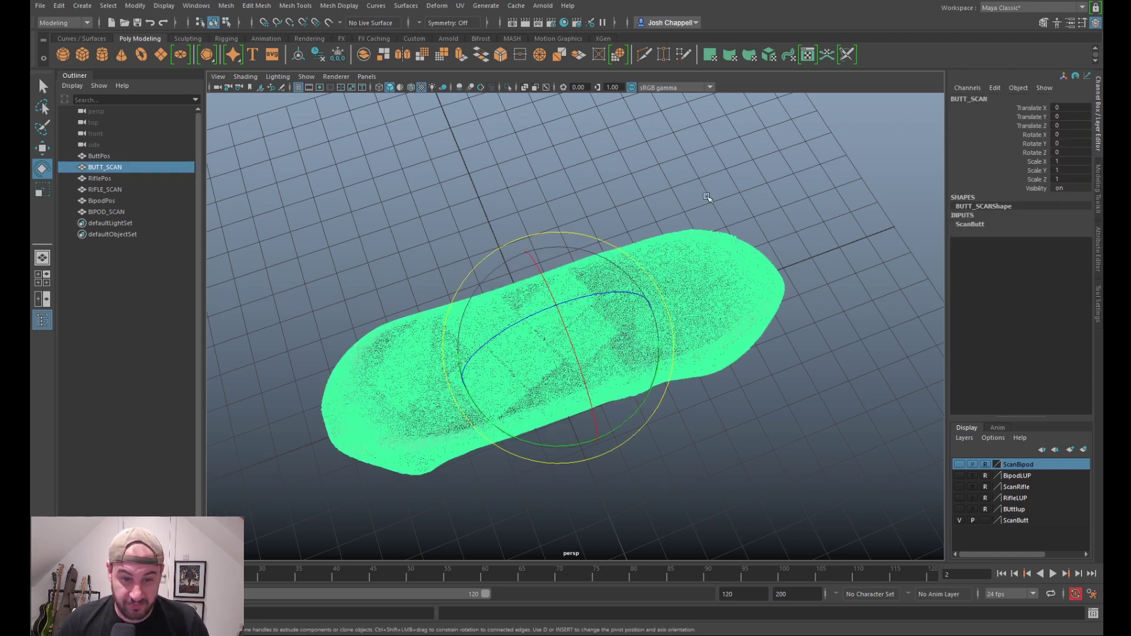
left_click(768, 139)
left_click(568, 283)
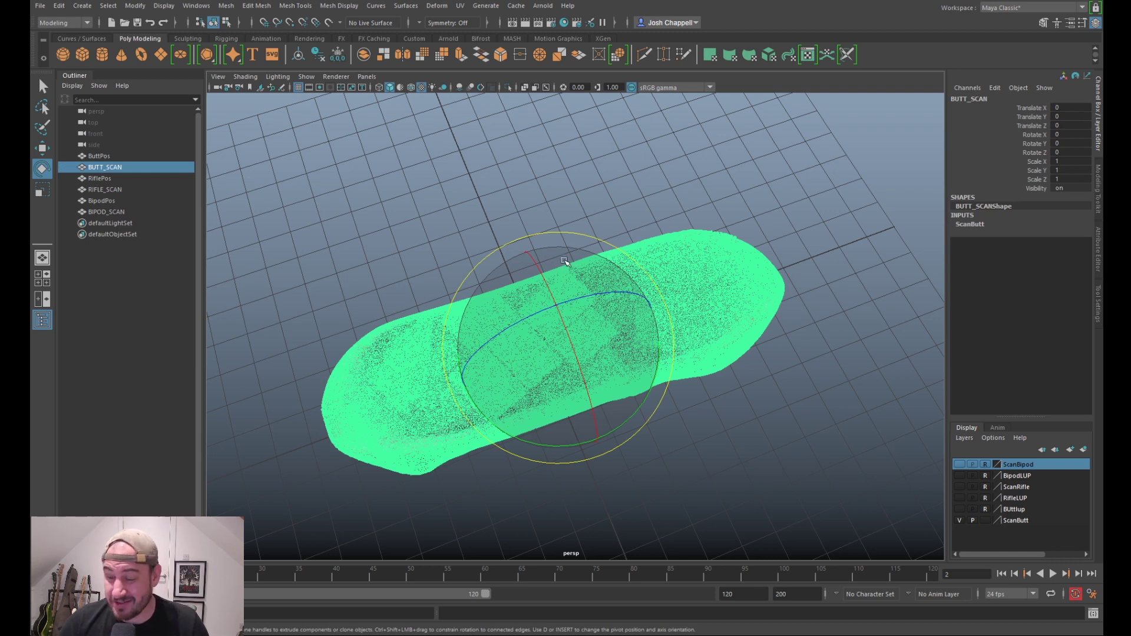
left_click(665, 211)
left_click(662, 256)
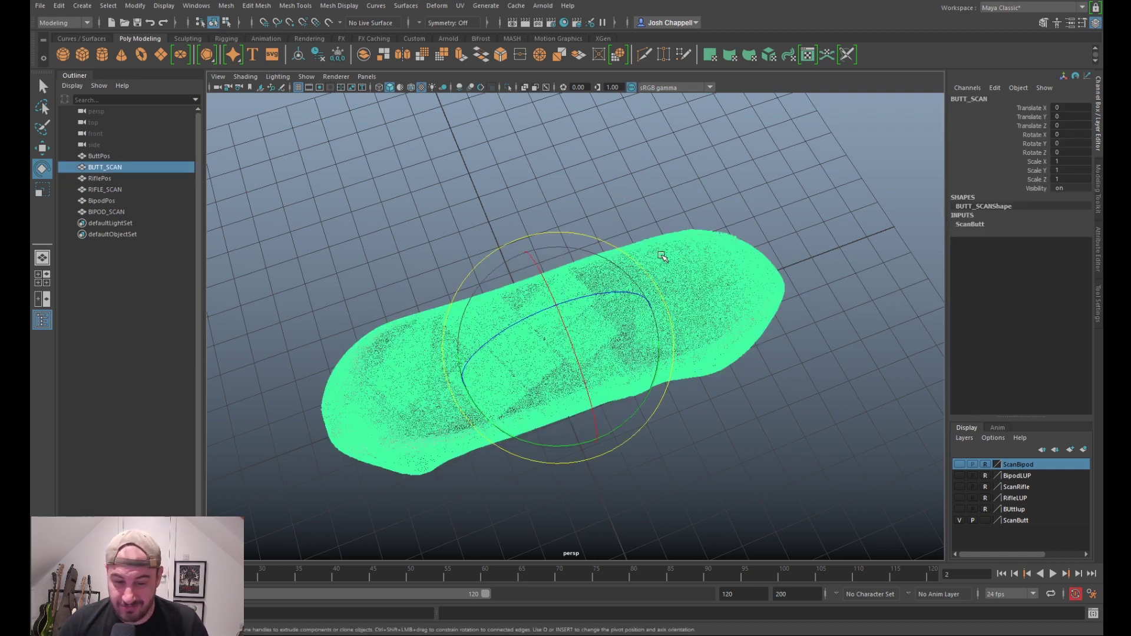
left_click(661, 199)
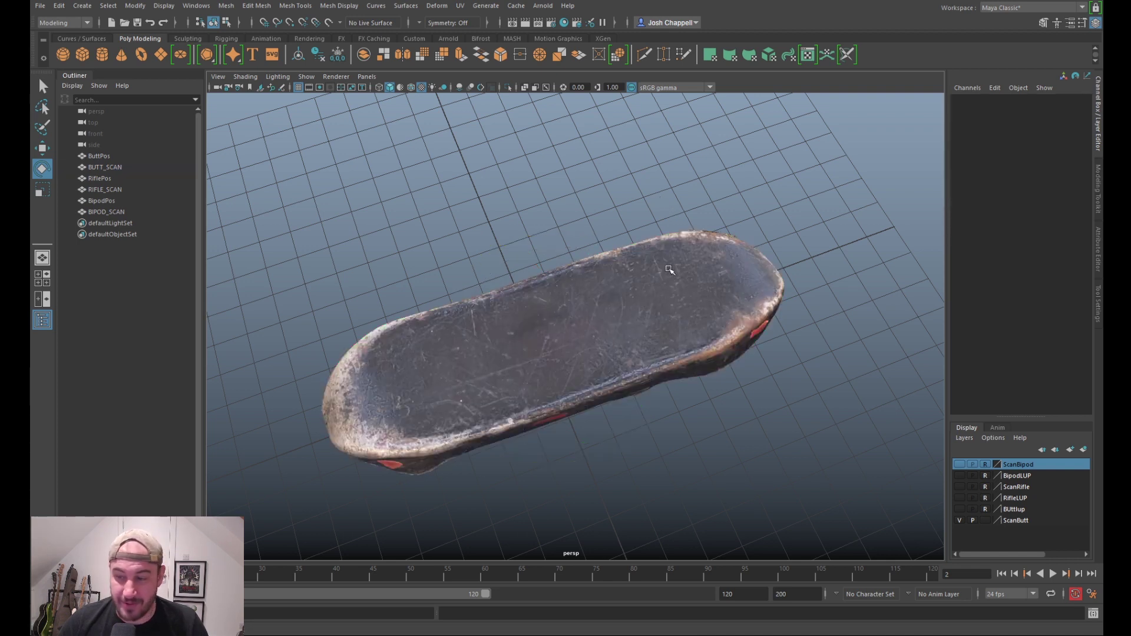
Step: Make the BUTT_SCAN mesh a live surface and activate the Quad Draw tool over its flat upper face
left_click(670, 270)
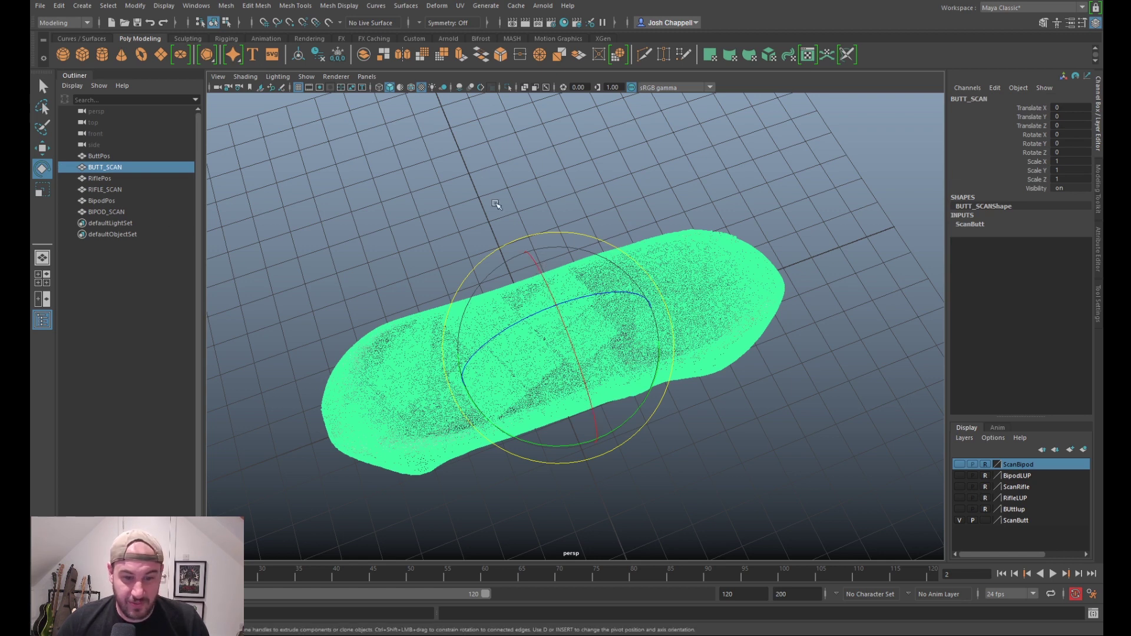
left_click(328, 21)
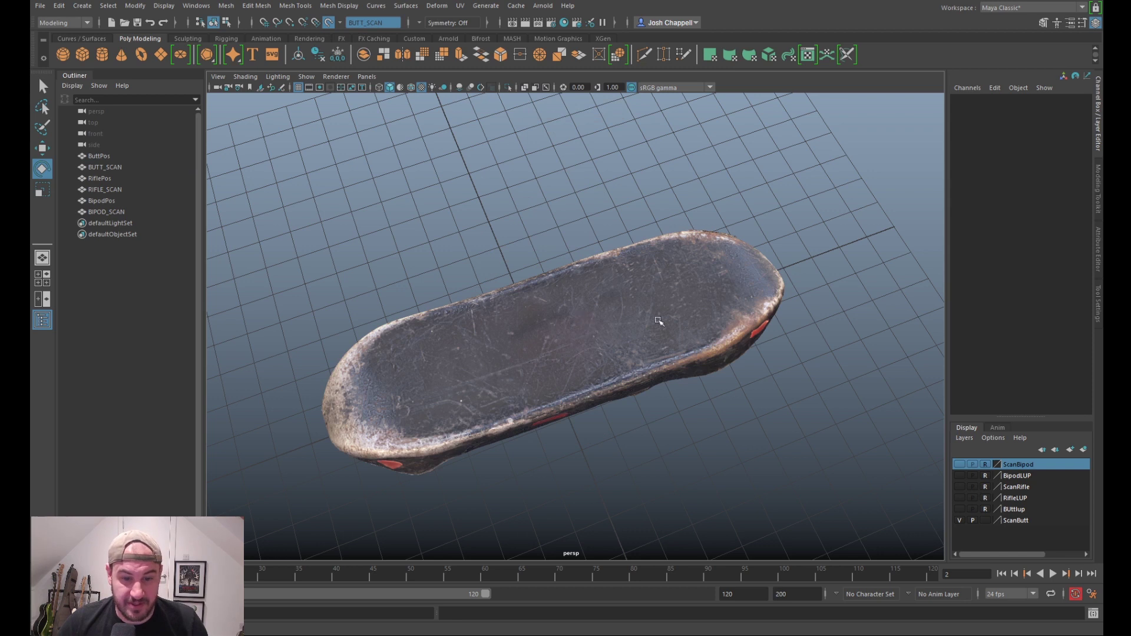
left_click_drag(727, 396, 925, 240, "alt")
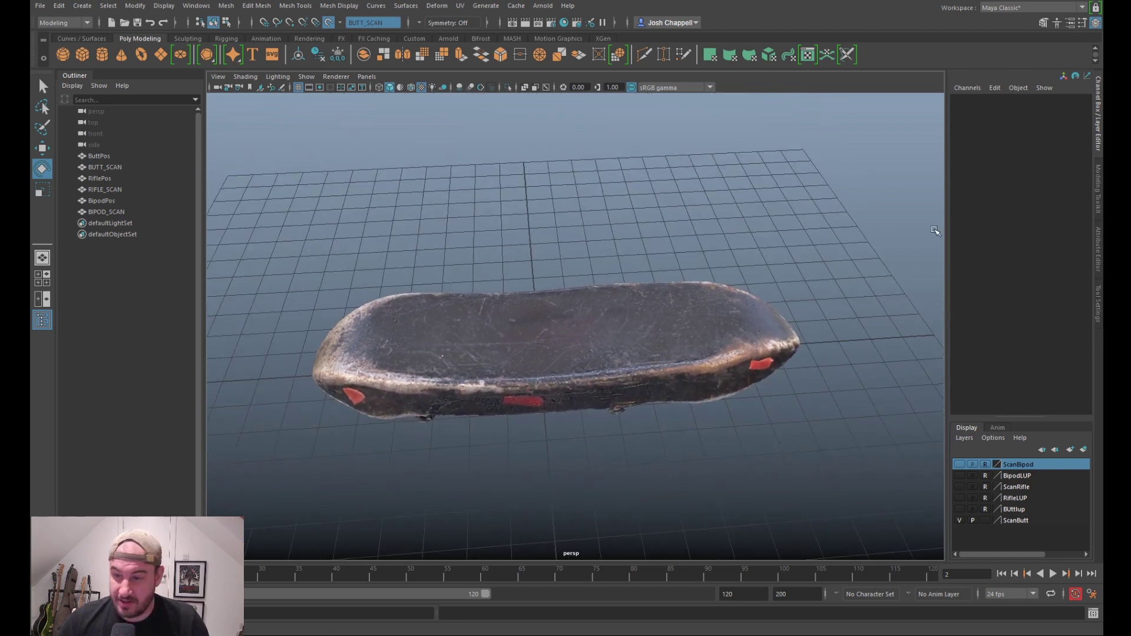
left_click(1099, 187)
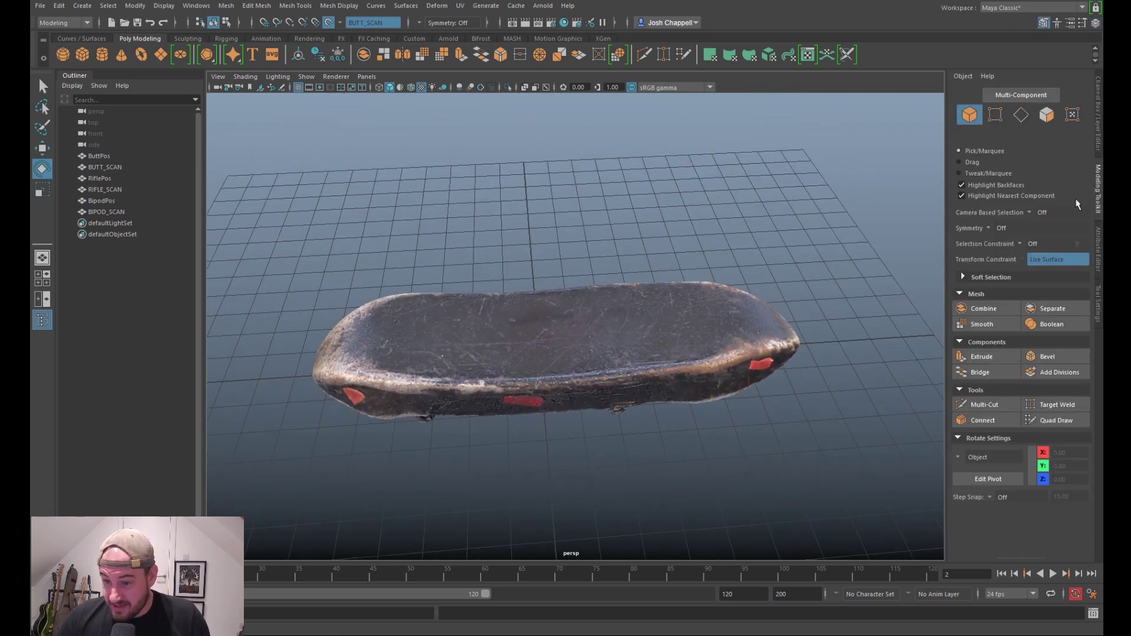
left_click(1055, 421)
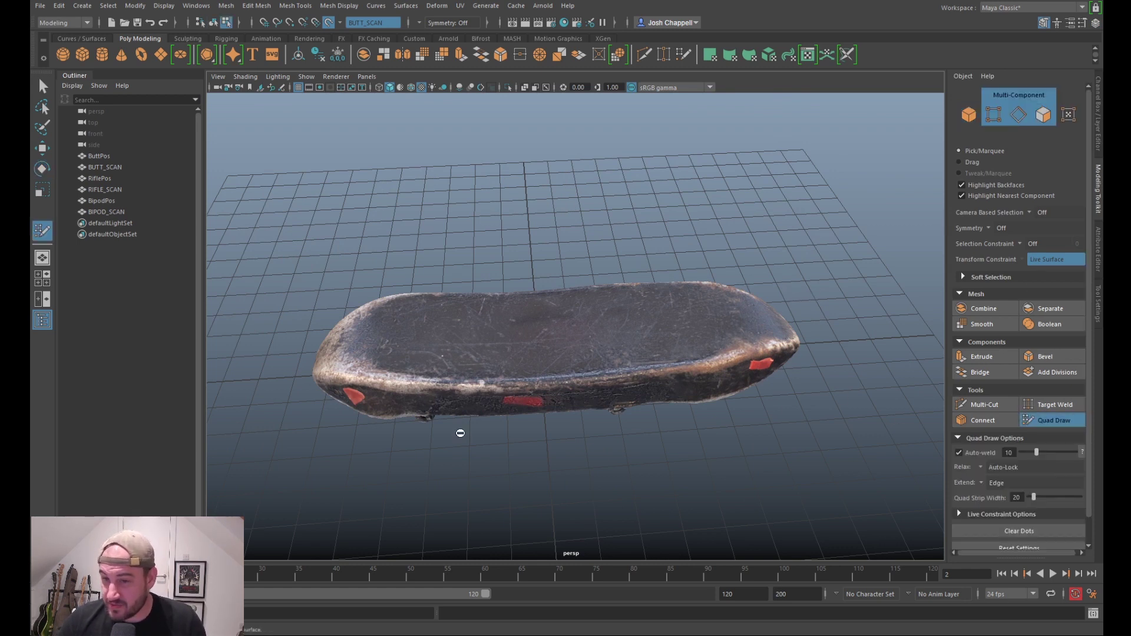
left_click_drag(535, 287, 528, 308, "alt")
right_click_drag(528, 308, 642, 323, "alt")
left_click_drag(535, 295, 565, 336, "alt")
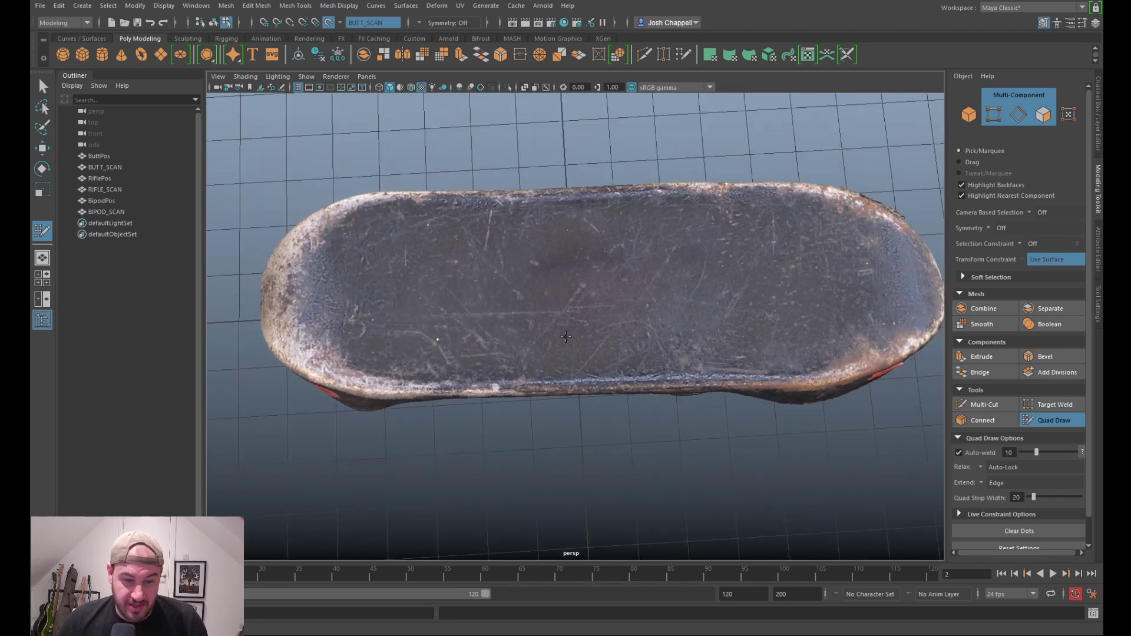
Step: Draw the first Quad Draw face at the middle of the flat face's lower long edge
left_click(547, 381)
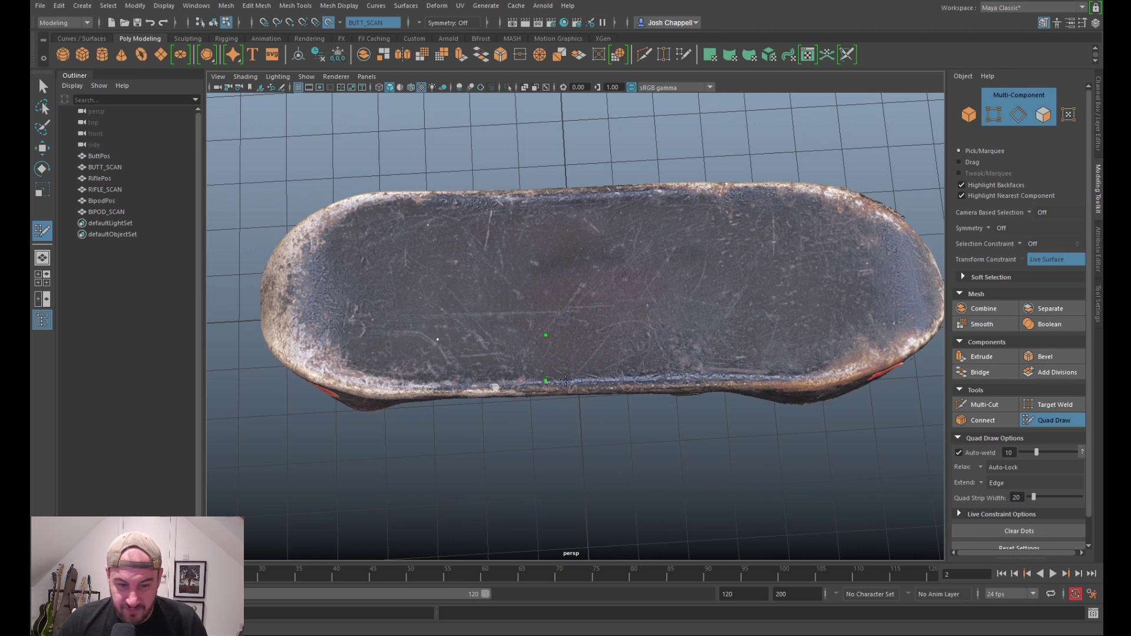
left_click(600, 381)
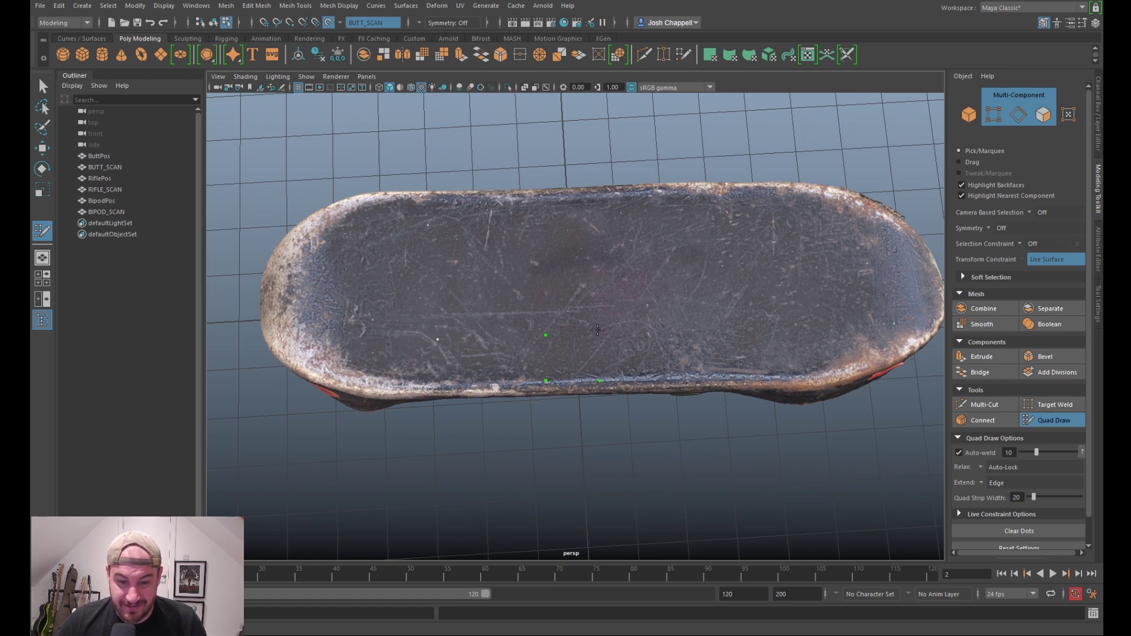
left_click(598, 330)
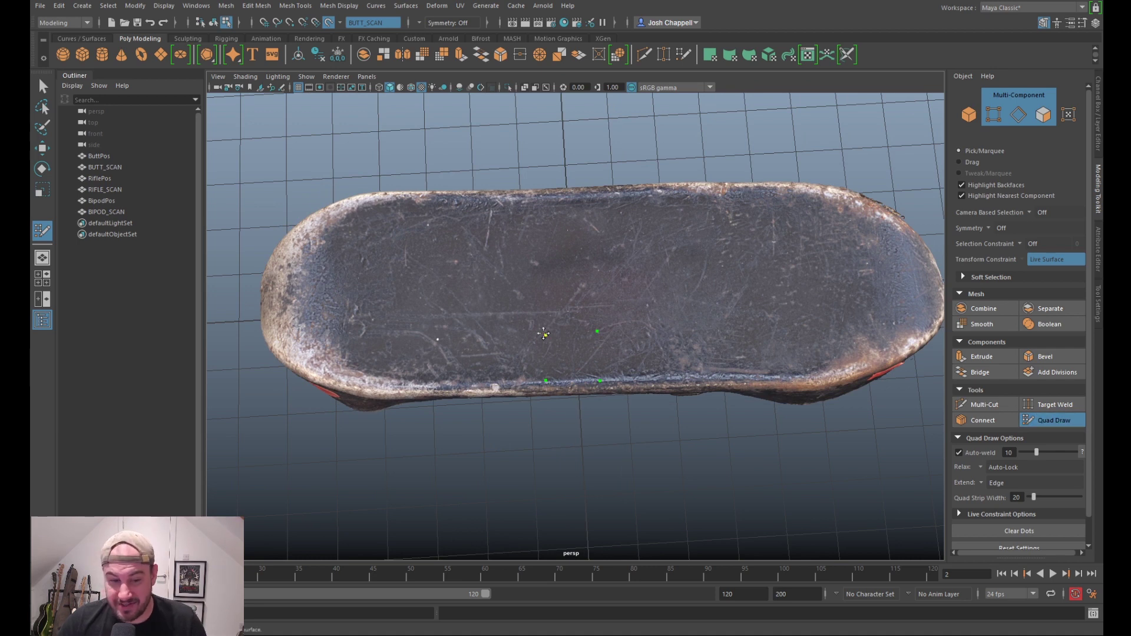
left_click(566, 365, "shift")
Step: Extend the quad strip by three faces along the long edge toward the end with the red mark
mouse_move(527, 393)
left_mouse_down("alt")
mouse_move(596, 457)
mouse_move(589, 406)
mouse_move(538, 445)
mouse_move(565, 494)
left_mouse_up("alt")
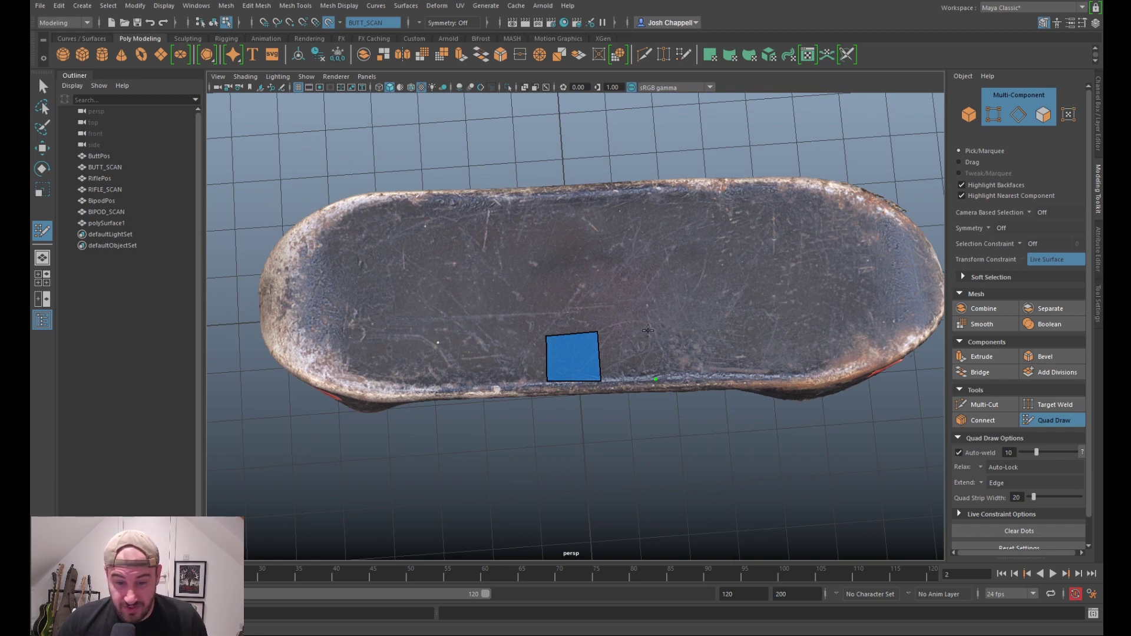
left_click(633, 353, "shift")
left_click_drag(600, 335, 601, 335)
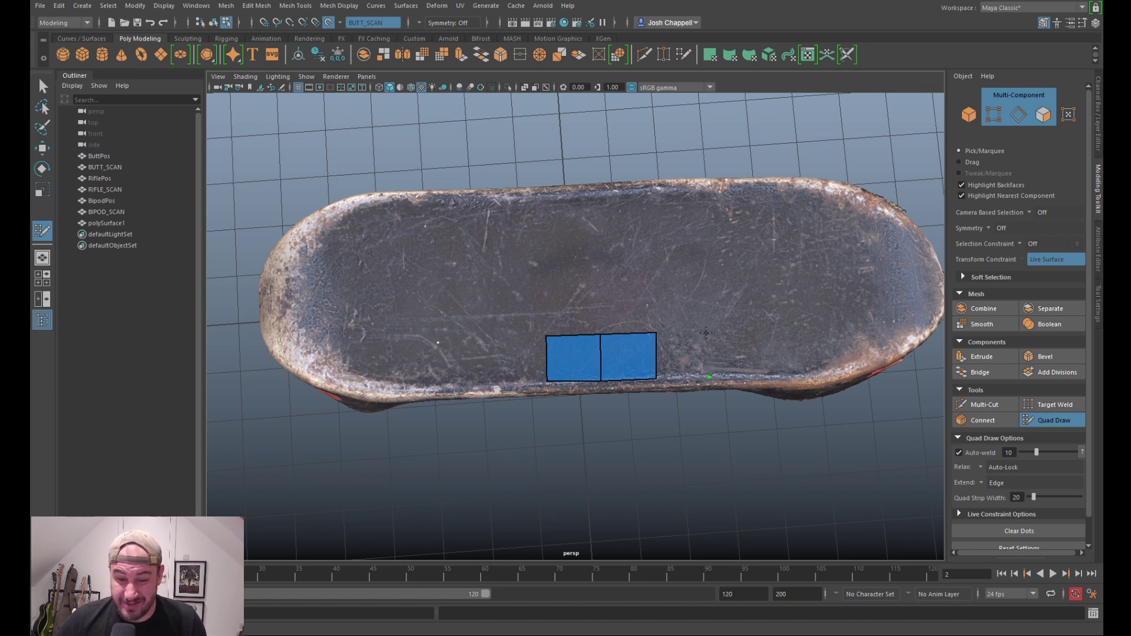
left_click(717, 352, "shift")
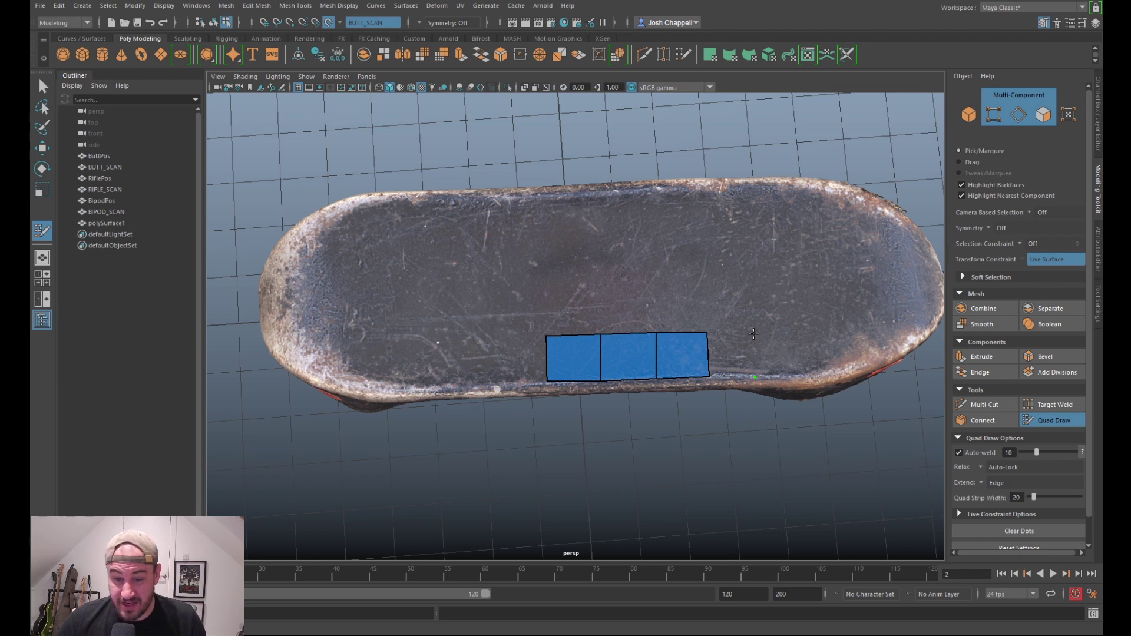
left_click(736, 354, "shift")
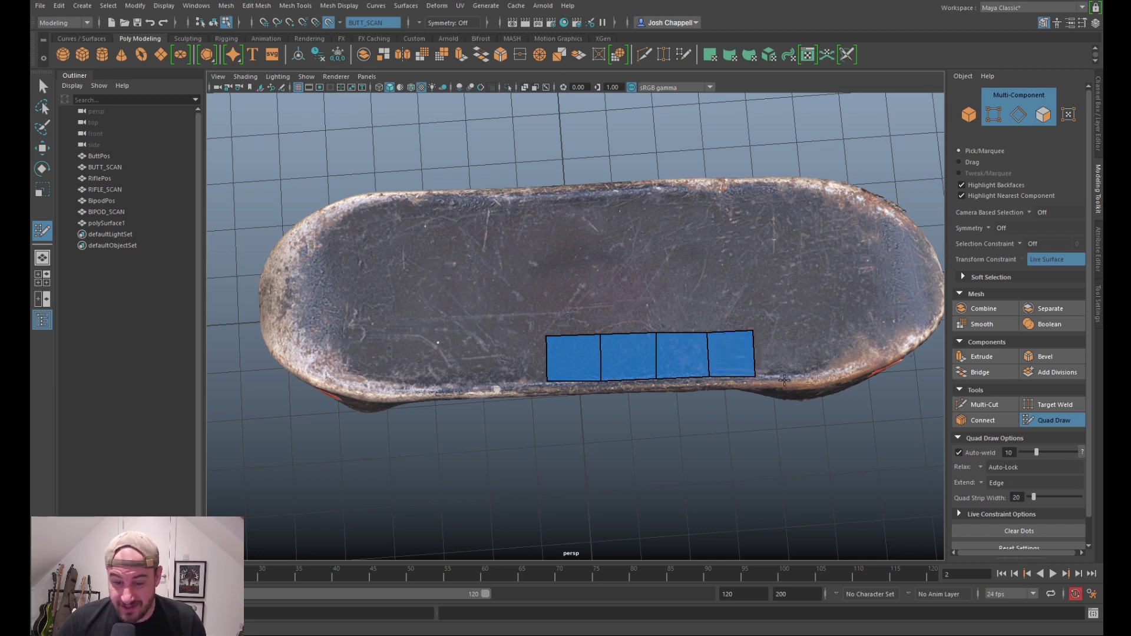
Step: Add three narrower quads to the strip toward the rounded end, adjusting its vertices to follow the rim
left_click_drag(798, 376, 704, 365, "alt")
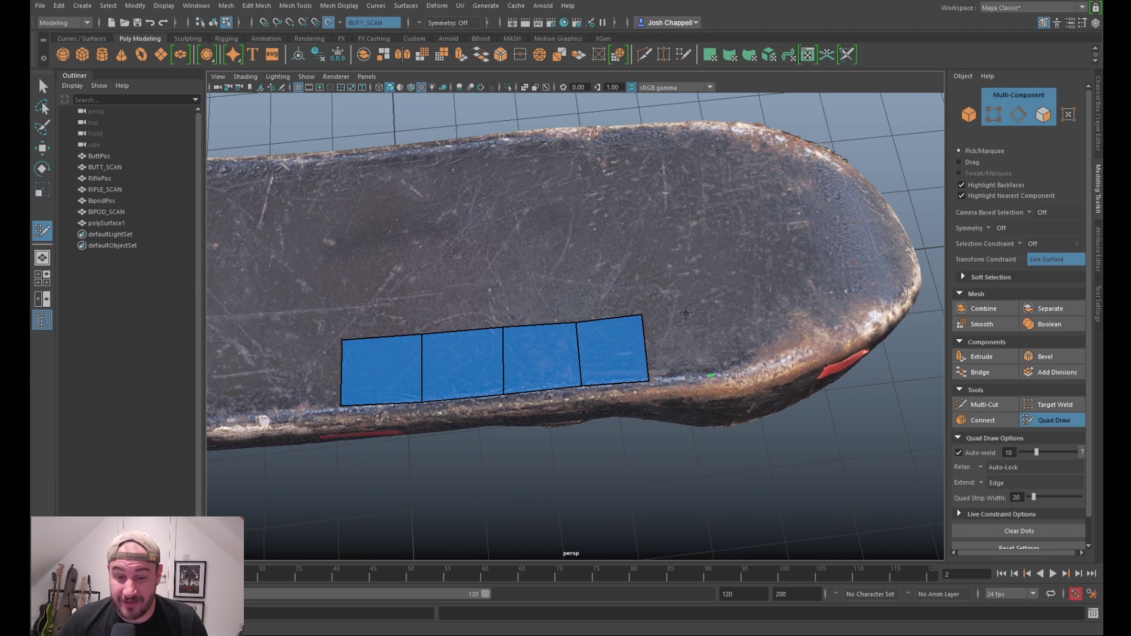
left_click(680, 340, "shift")
scroll(680, 342, "down", 5)
mouse_move(681, 345)
left_mouse_down("alt")
mouse_move(657, 351)
mouse_move(689, 403)
mouse_move(694, 330)
mouse_move(687, 368)
mouse_move(673, 355)
left_mouse_up("alt")
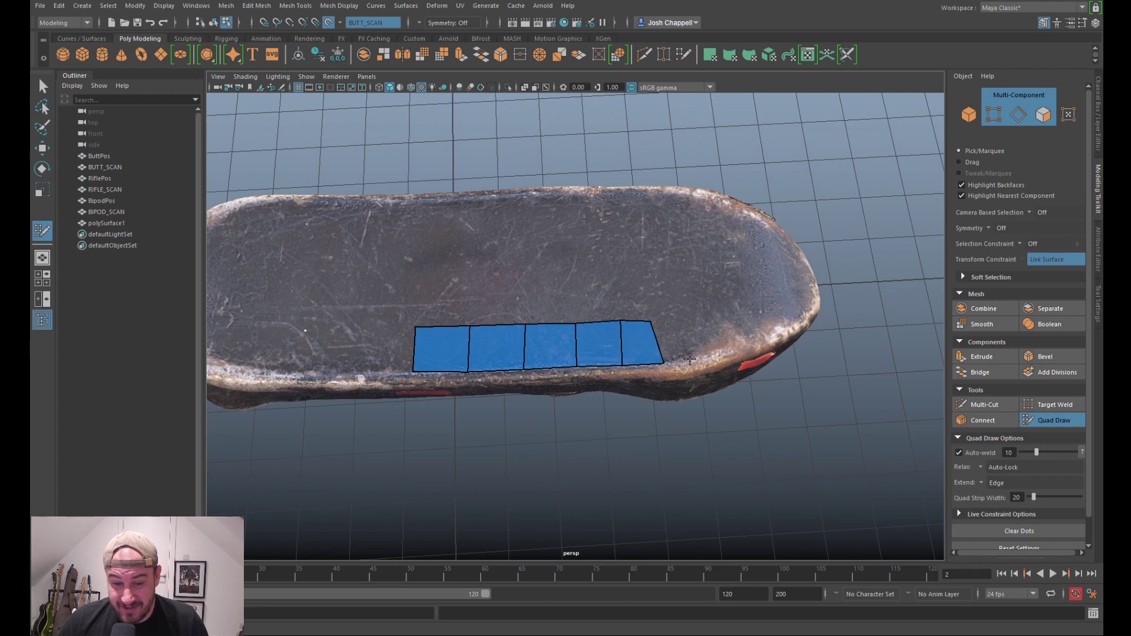
left_click(673, 341, "shift")
left_click_drag(618, 321, 661, 371)
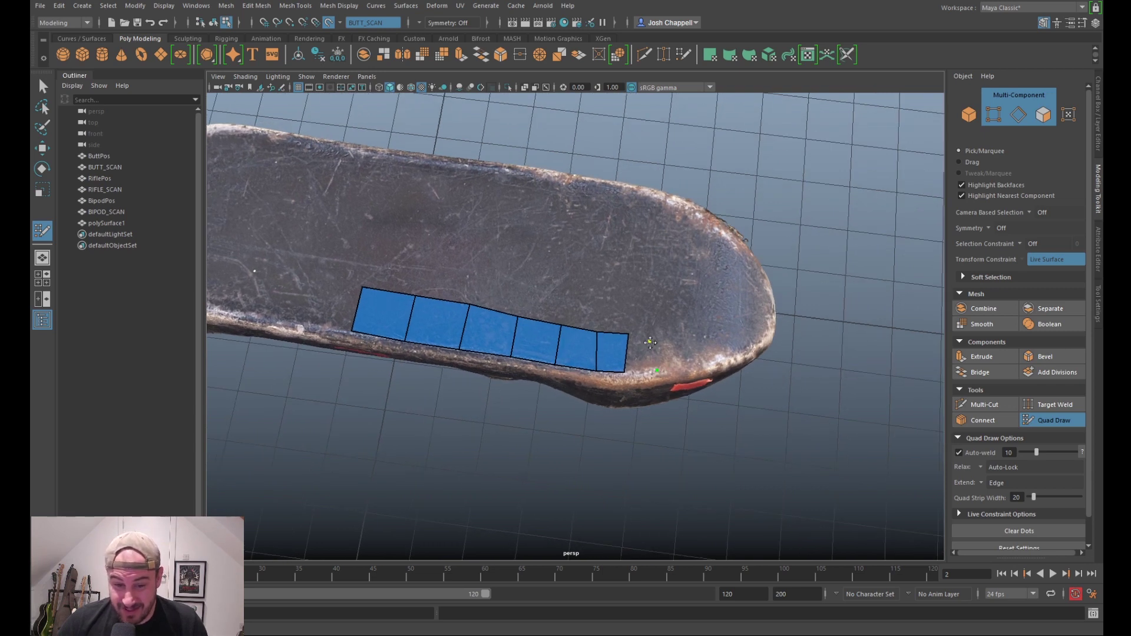
left_click(648, 348, "shift")
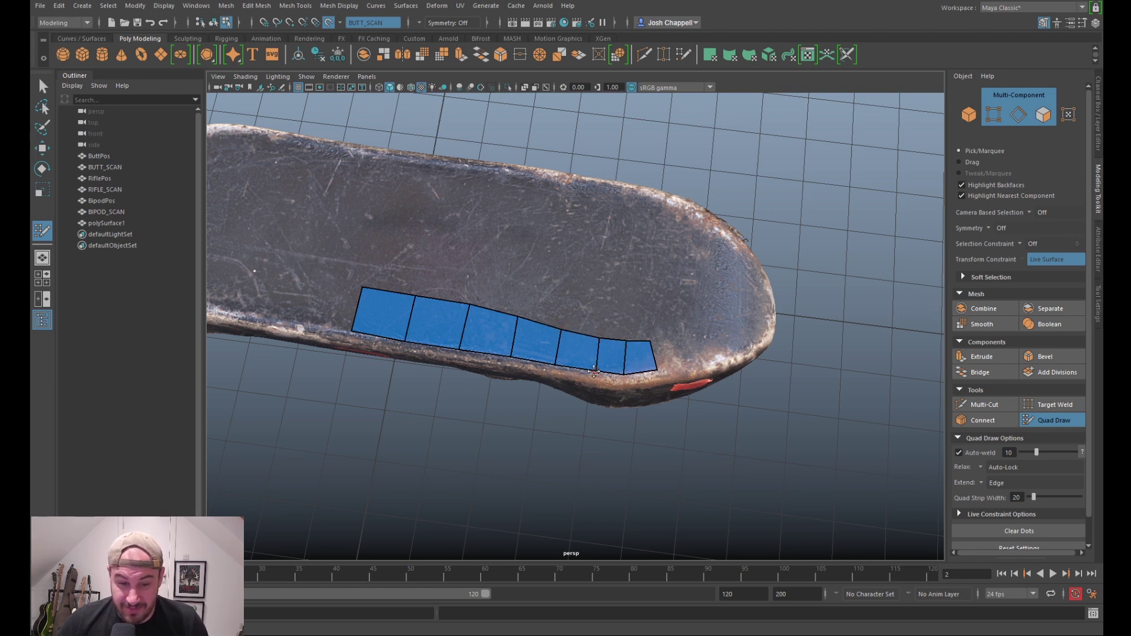
Step: Add another quad to the strip where the rim starts curving beside the red mark, evening out its neighbouring edges
mouse_move(605, 378)
left_mouse_down("alt")
mouse_move(610, 333)
mouse_move(623, 368)
mouse_move(610, 387)
left_mouse_up("alt")
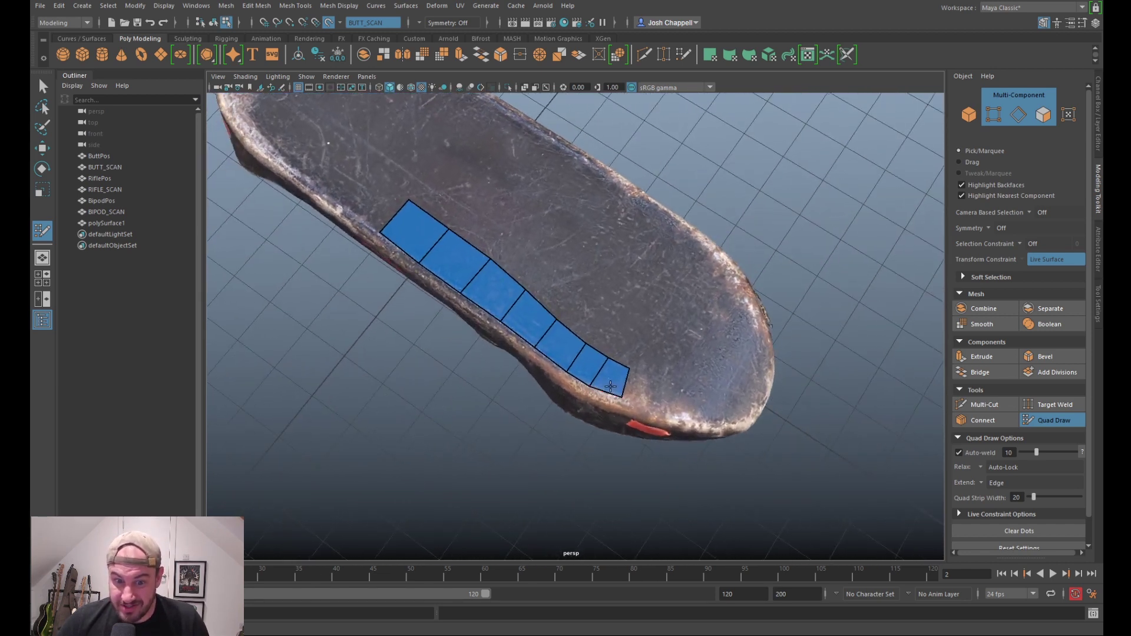
middle_click_drag(610, 386, 558, 326, "alt")
scroll(574, 321, "up", 3)
left_click_drag(584, 342, 586, 361, "alt")
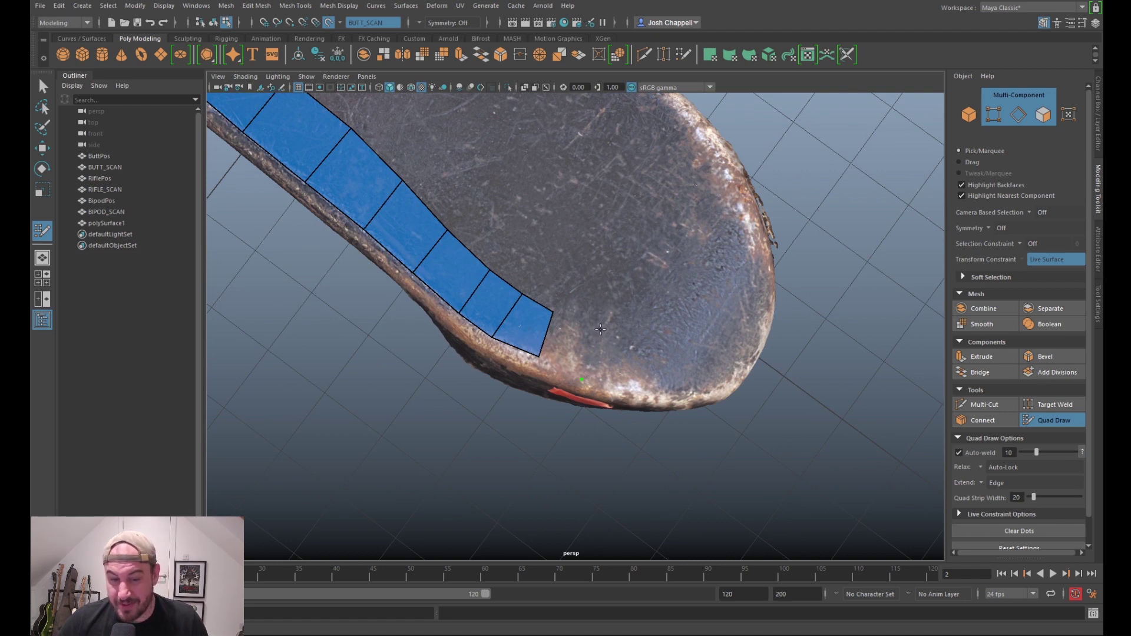
left_click(570, 345, "shift")
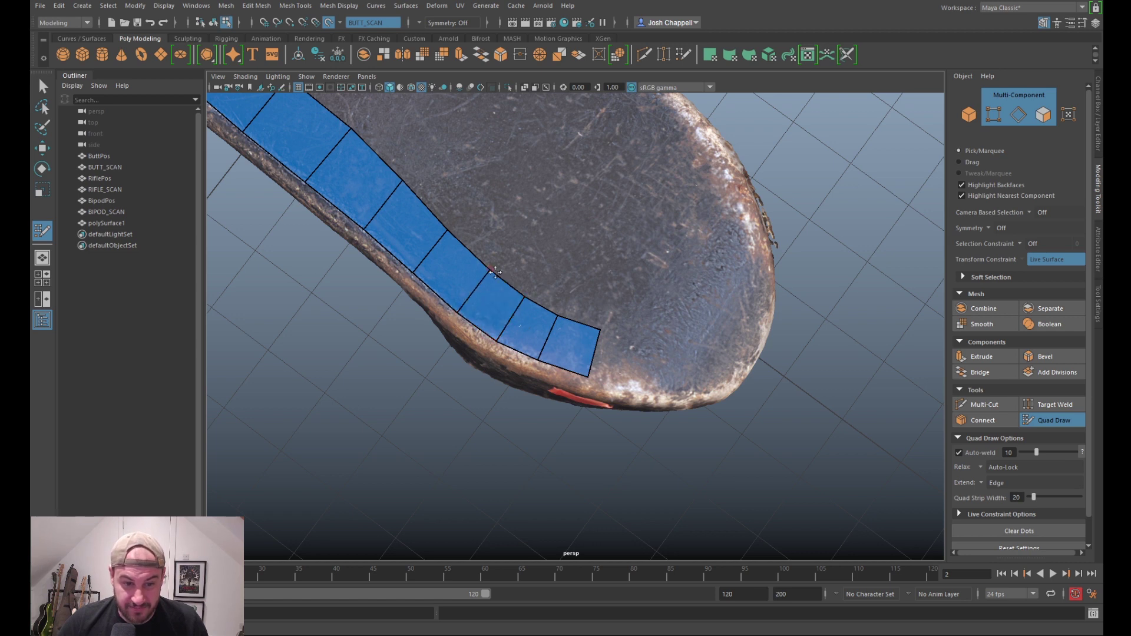
Step: Continue the strip with two quads along the curved rim past the red mark
scroll(511, 284, "down", 4)
mouse_move(519, 354)
left_mouse_down("alt")
mouse_move(548, 270)
mouse_move(555, 294)
mouse_move(529, 348)
left_mouse_up("alt")
scroll(576, 309, "up", 4)
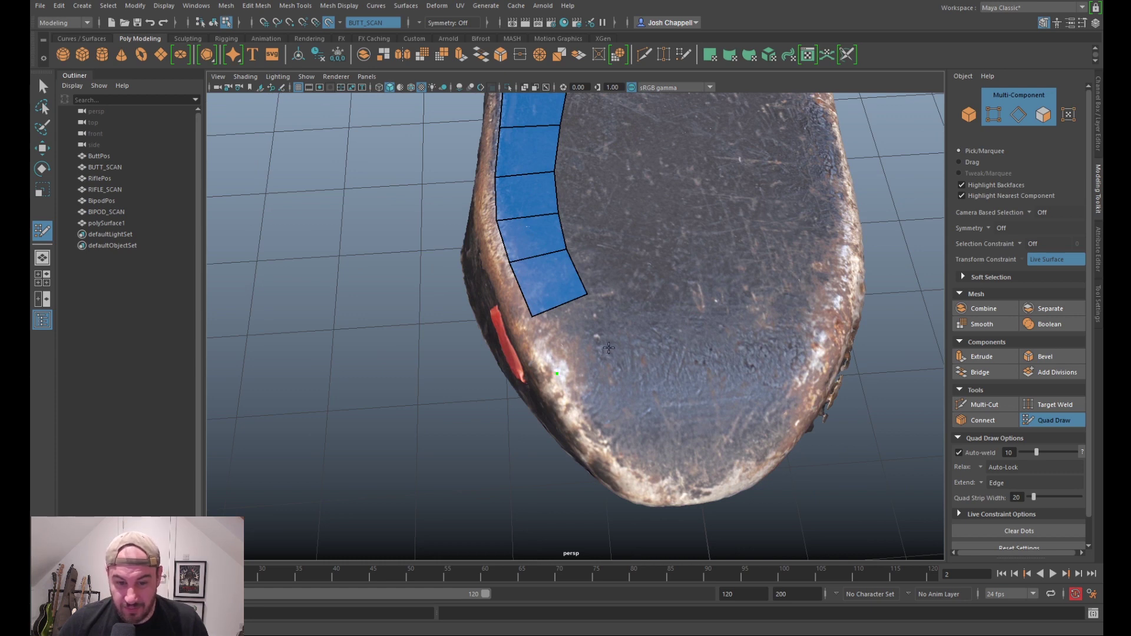
left_click_drag(576, 338, 596, 358, "alt")
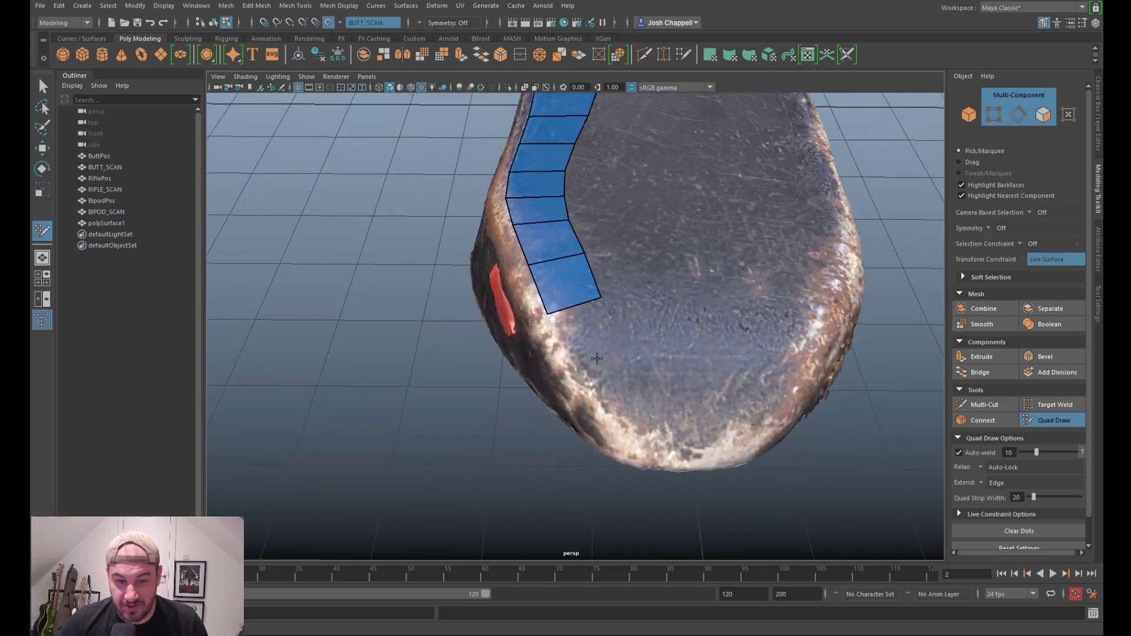
left_click(573, 365)
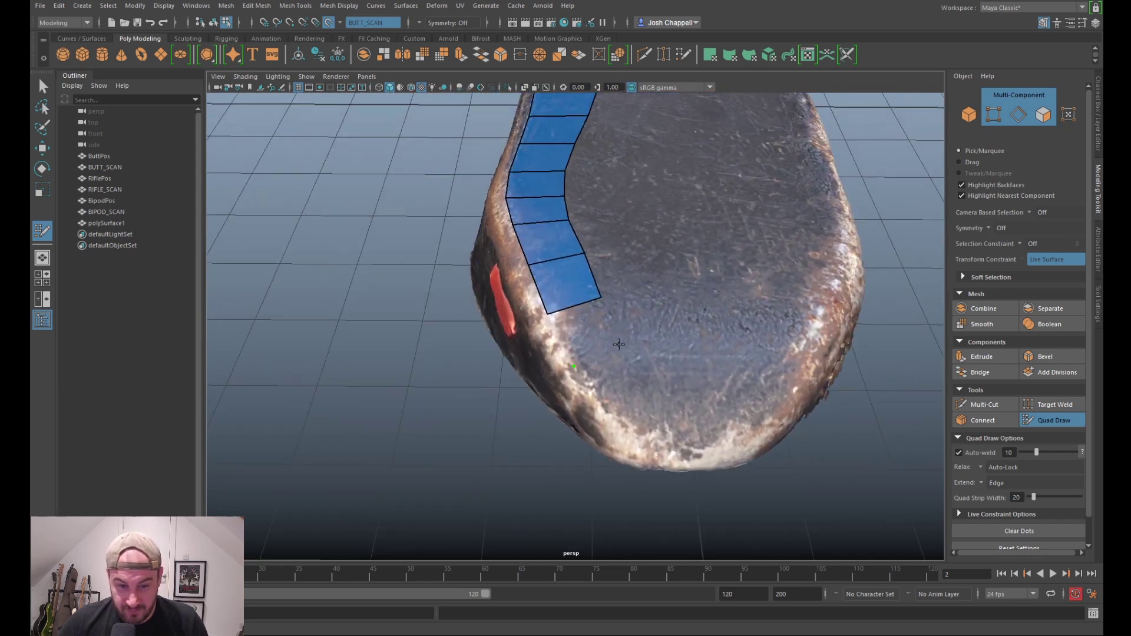
left_click(591, 335, "shift")
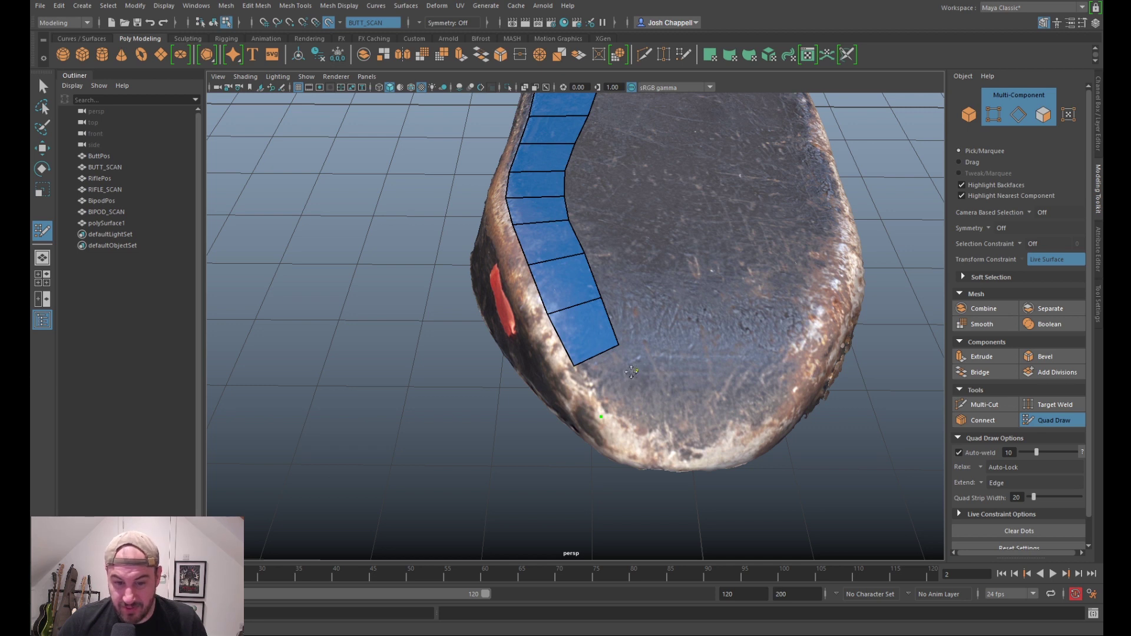
left_click(637, 371)
left_click(615, 373, "shift")
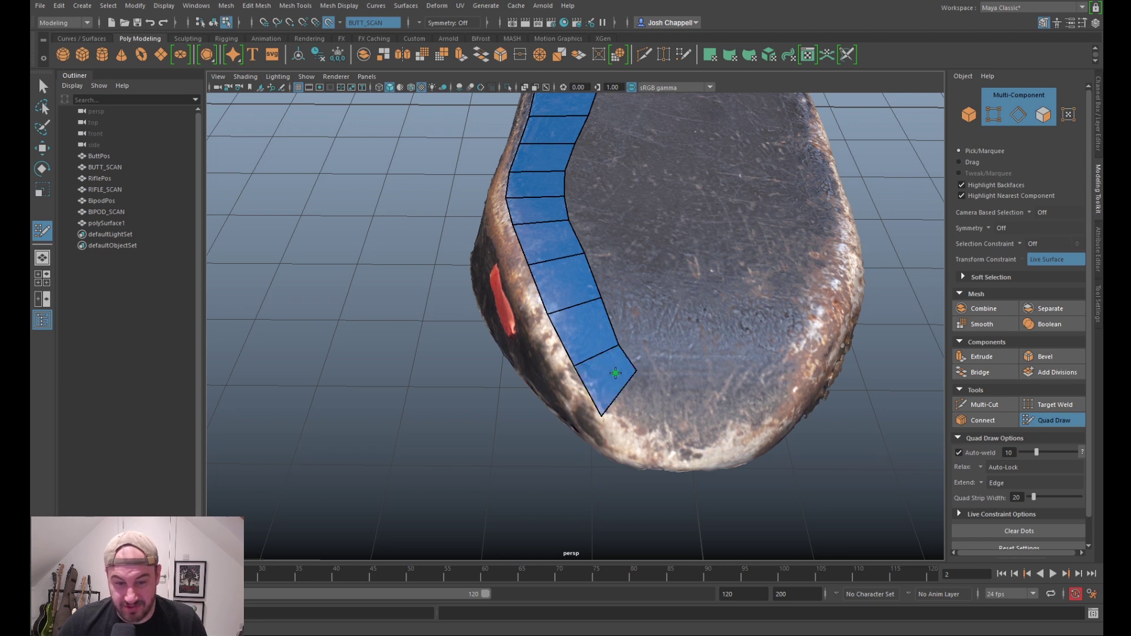
Step: Add two tapered quads that start turning the strip around the first corner of the rounded end
left_click(625, 443)
left_click(639, 398)
left_click(627, 403, "shift")
left_click_drag(637, 371, 628, 379)
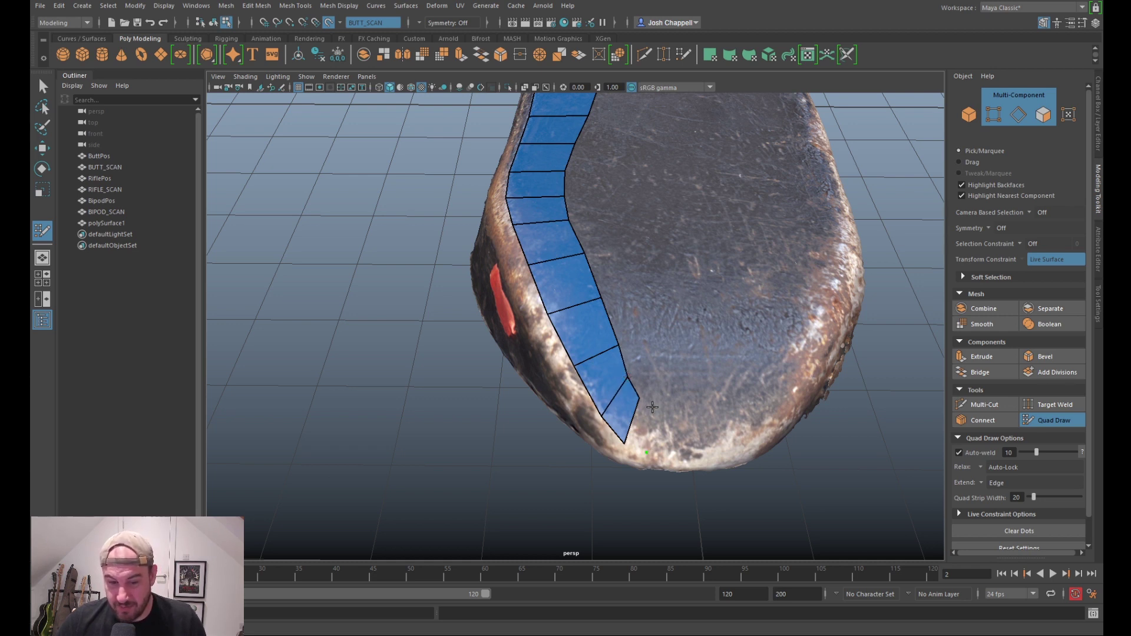
left_click(651, 404, "shift")
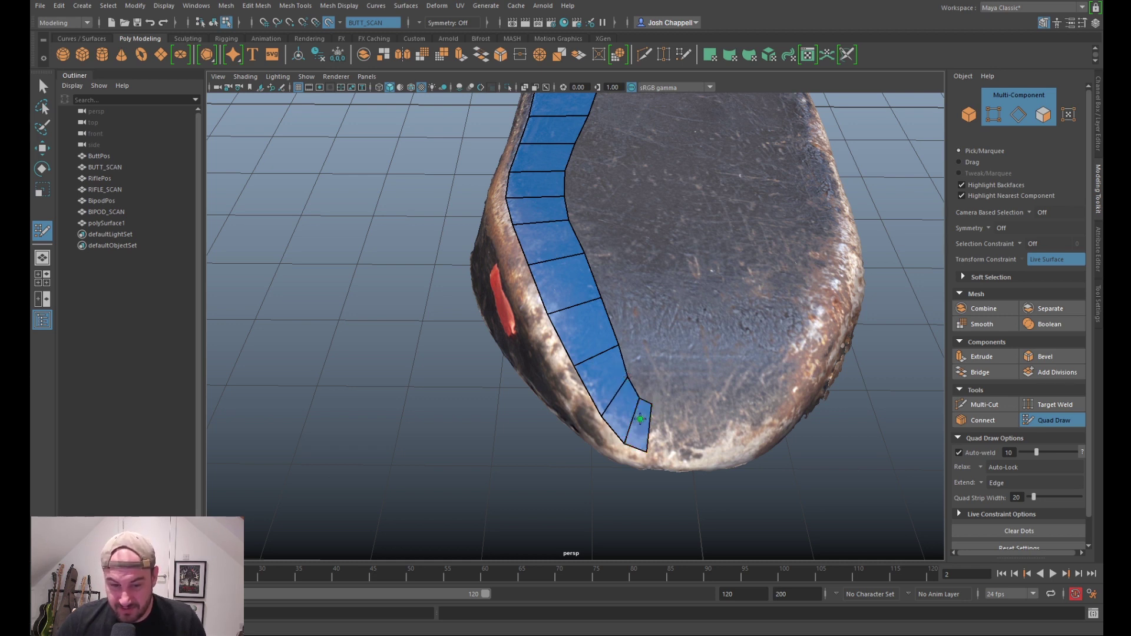
Step: Complete the quads around the first corner and nudge the surrounding vertices to even out the fan and rim
left_click(670, 454)
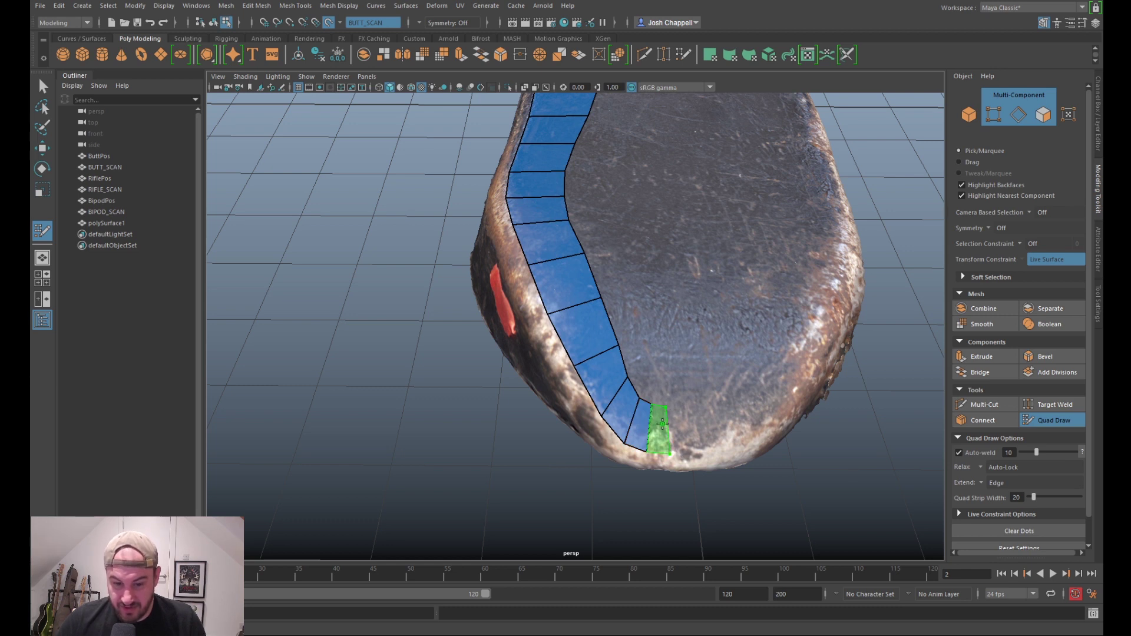
left_click(665, 407, "shift")
left_click_drag(628, 377, 641, 400)
mouse_move(625, 444)
left_mouse_down()
mouse_move(645, 454)
mouse_move(625, 447)
left_mouse_up()
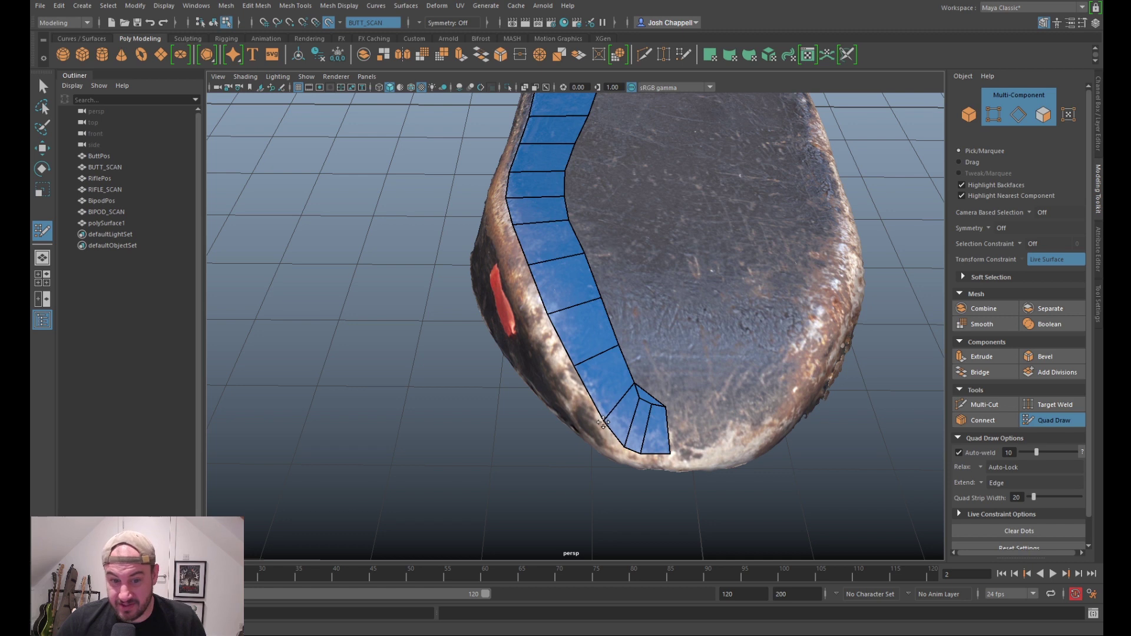
left_click_drag(672, 453, 670, 456)
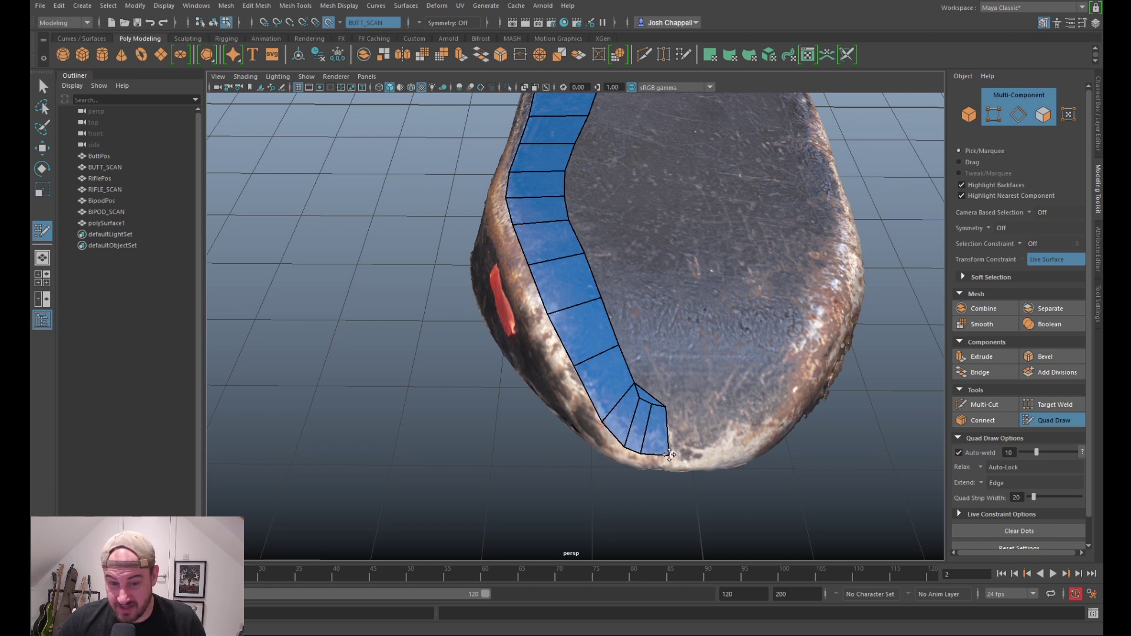
mouse_move(546, 375)
left_mouse_down("alt")
mouse_move(564, 327)
mouse_move(551, 352)
left_mouse_up("alt")
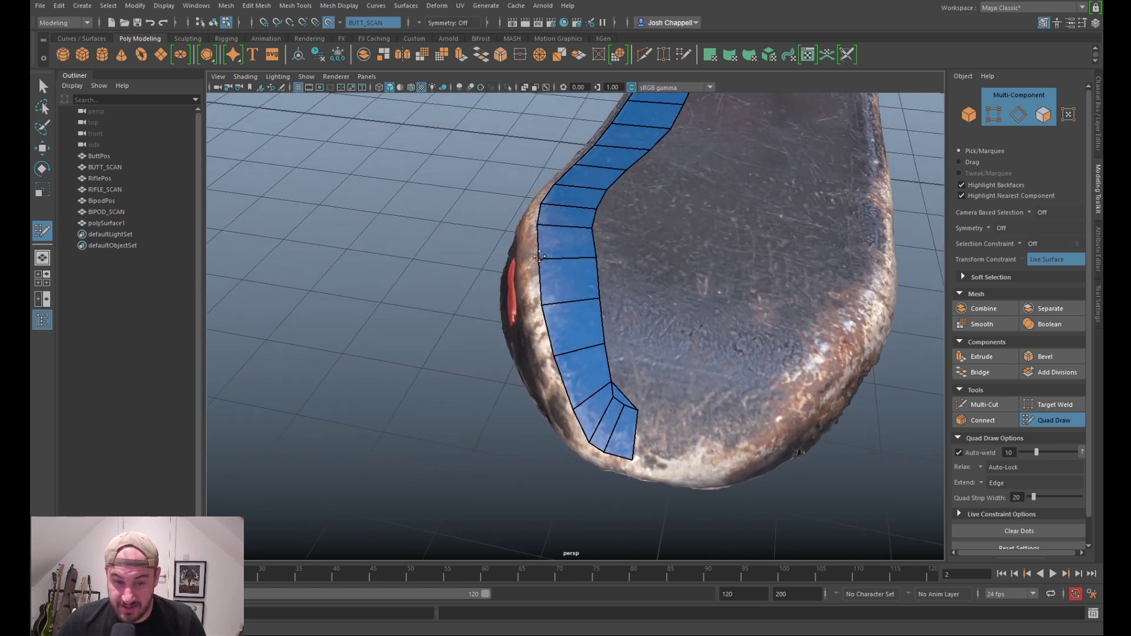
left_click_drag(538, 227, 534, 226)
Step: Extend the strip by two quads across the tip of the rounded end and align their inner vertices
mouse_move(624, 368)
left_mouse_down("alt")
mouse_move(615, 317)
mouse_move(603, 331)
mouse_move(594, 308)
left_mouse_up("alt")
left_click(652, 366)
left_click(651, 321)
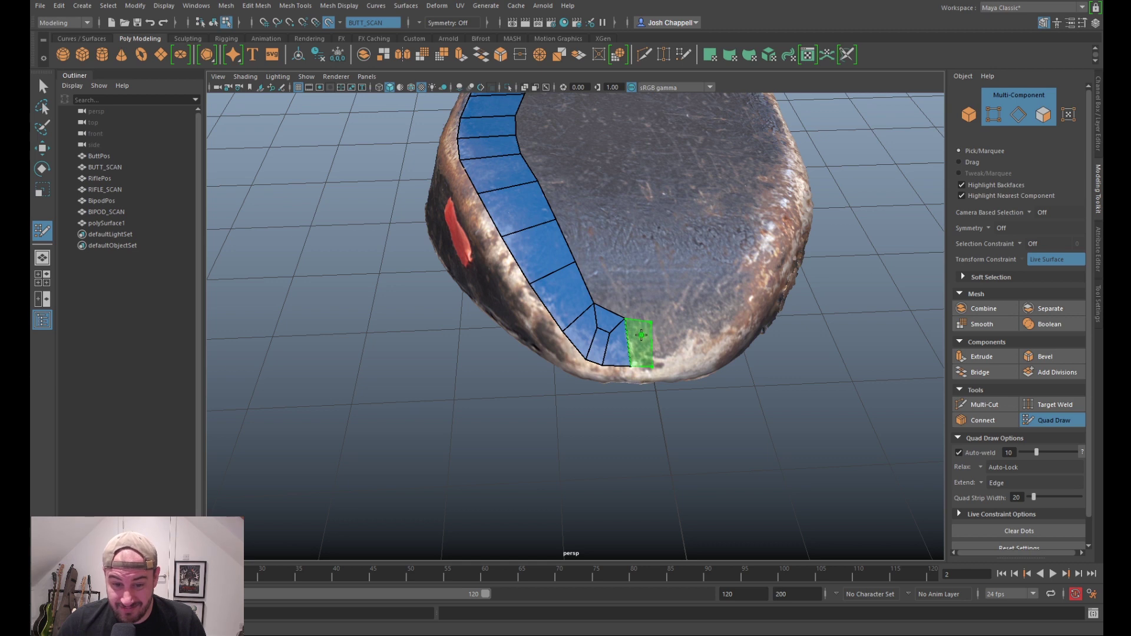
left_click(639, 342, "shift")
left_click_drag(627, 319, 627, 323)
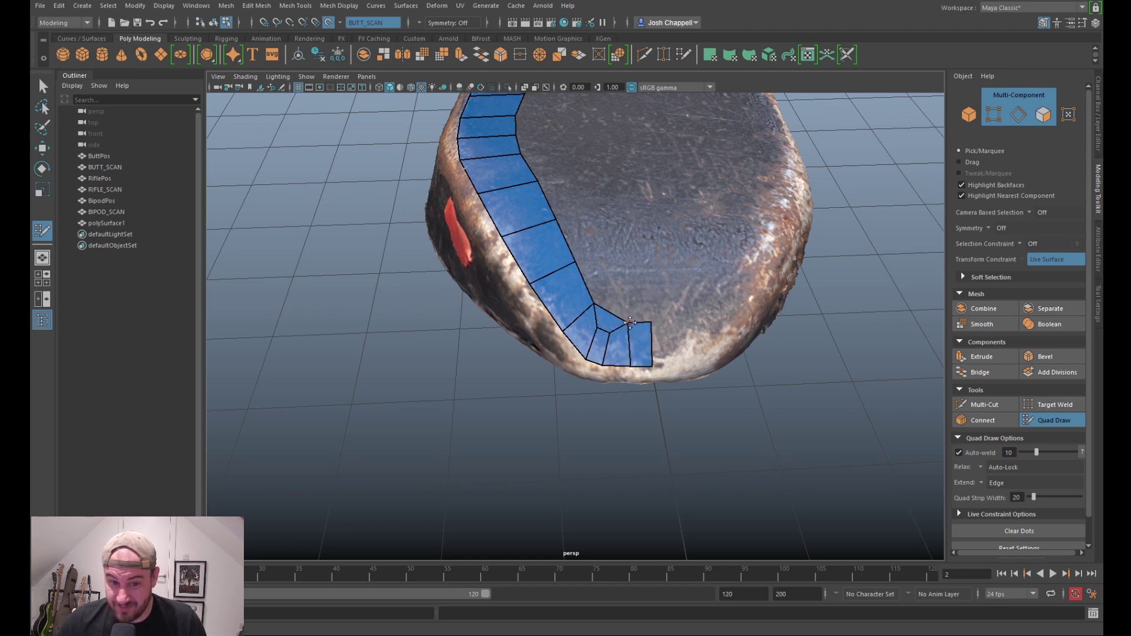
left_click_drag(688, 361, 681, 359, "alt")
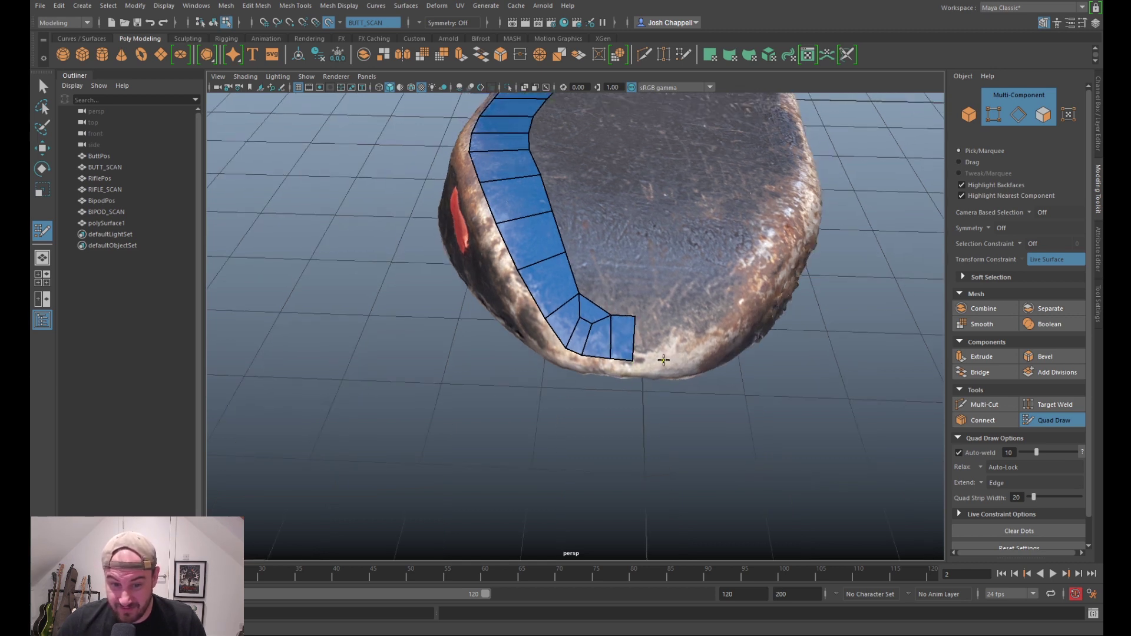
left_click(658, 323)
left_click(649, 332, "shift")
left_click_drag(635, 316, 639, 318)
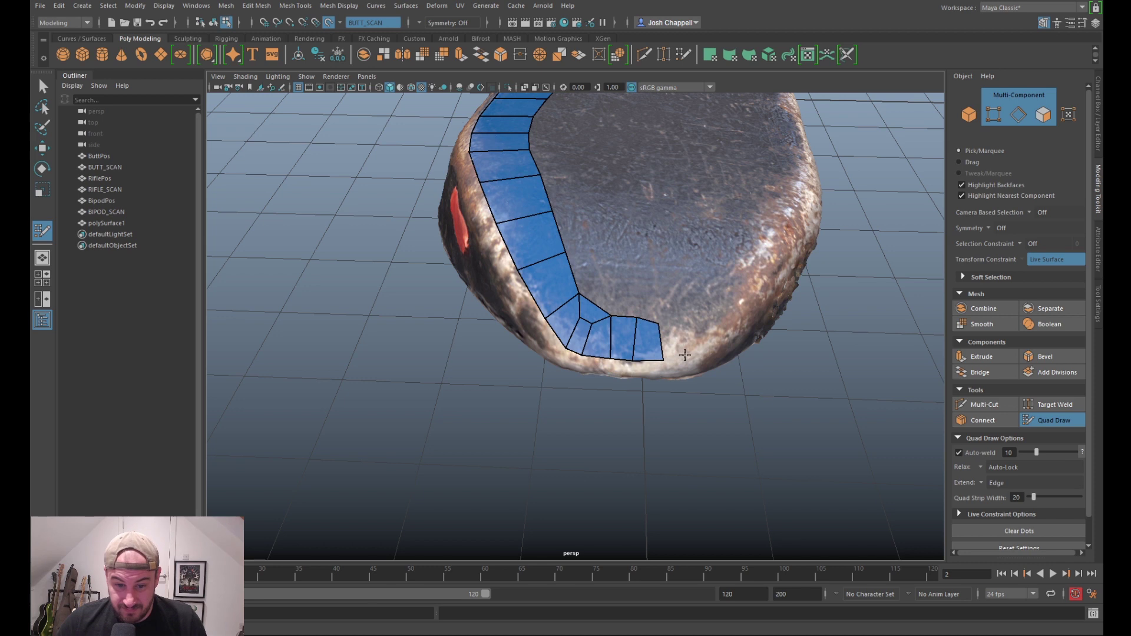
Step: Build a matching three-quad fan around the second corner of the rounded end
left_click(677, 327)
left_click(670, 342, "shift")
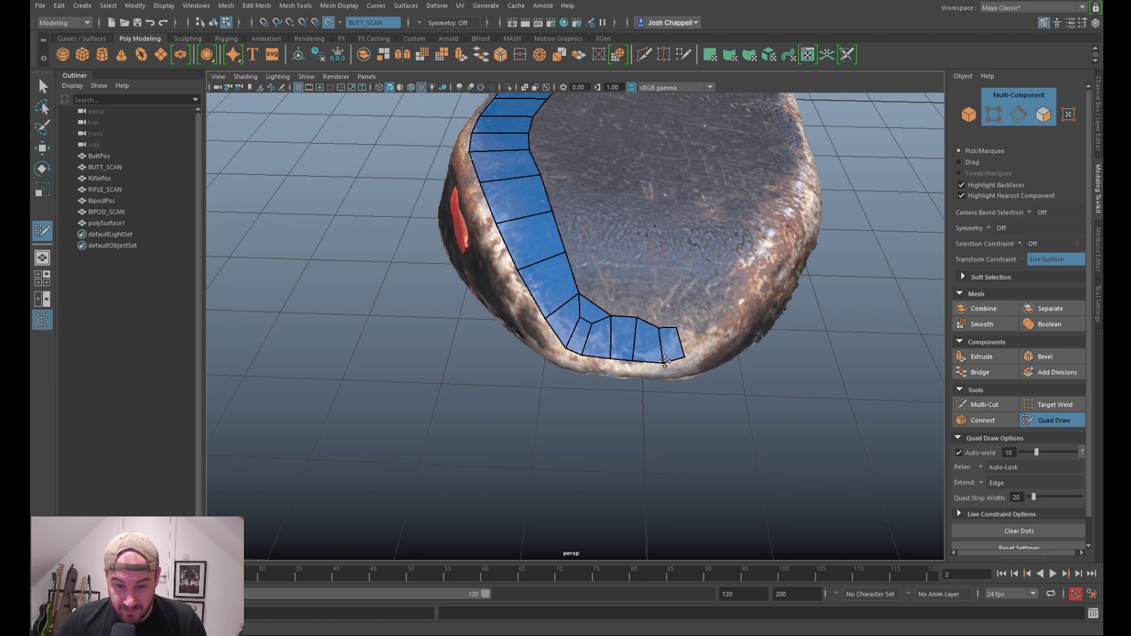
left_click(686, 306)
left_click(663, 321, "shift")
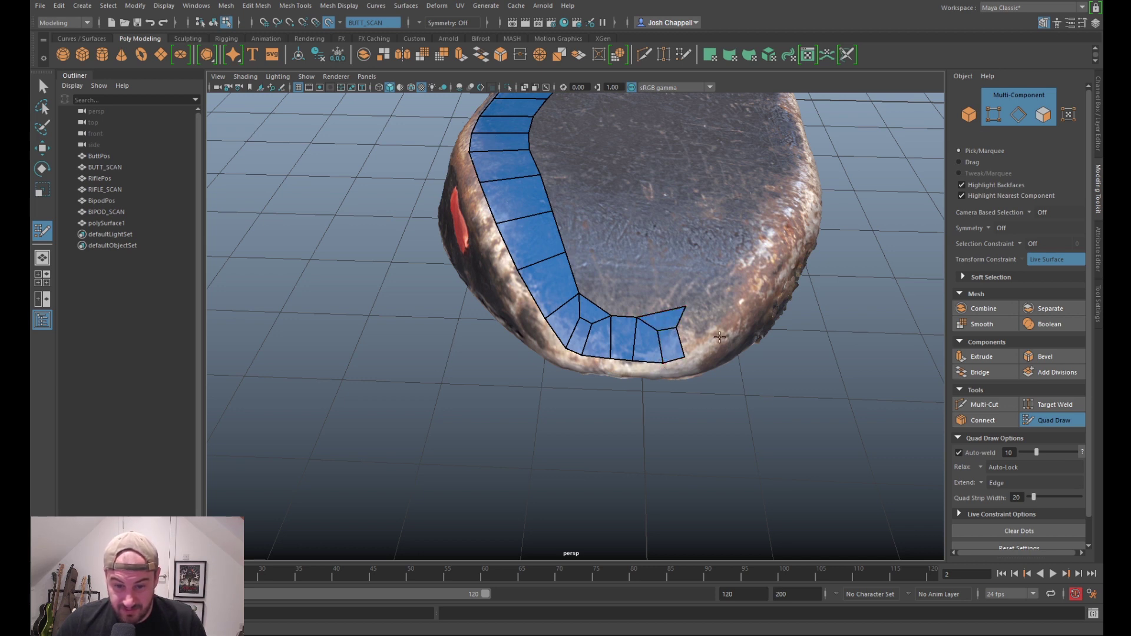
left_click(708, 348)
left_click(691, 330, "shift")
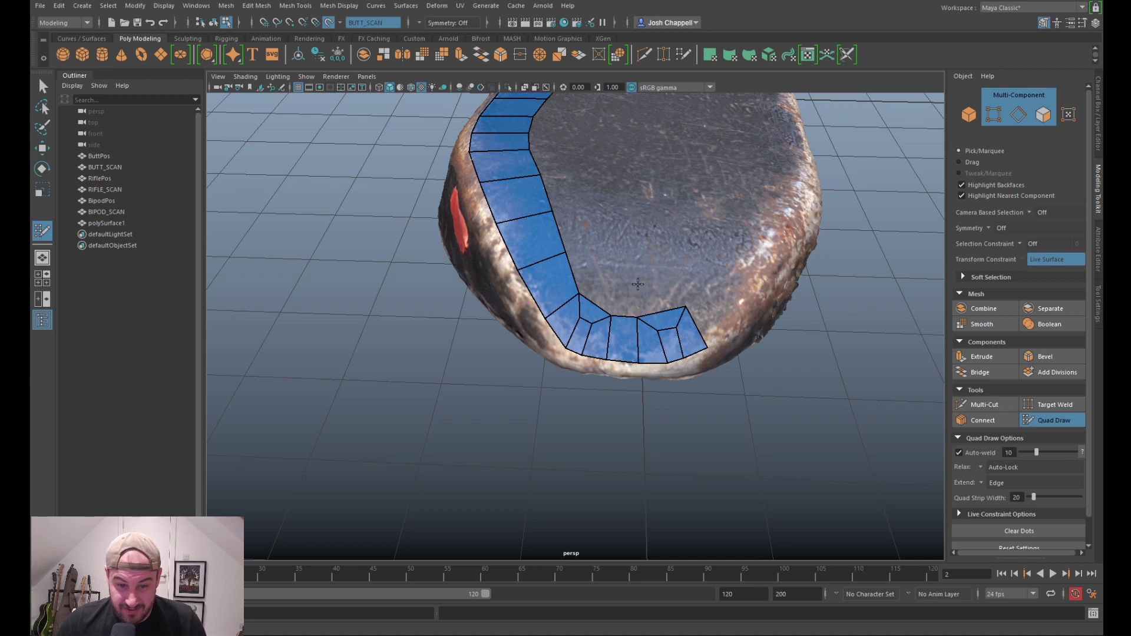
Step: Add three quads as an inner row across the tip and one rim quad past the second corner, adjusting a shared vertex
left_click(625, 299, "shift")
left_click(587, 271, "shift")
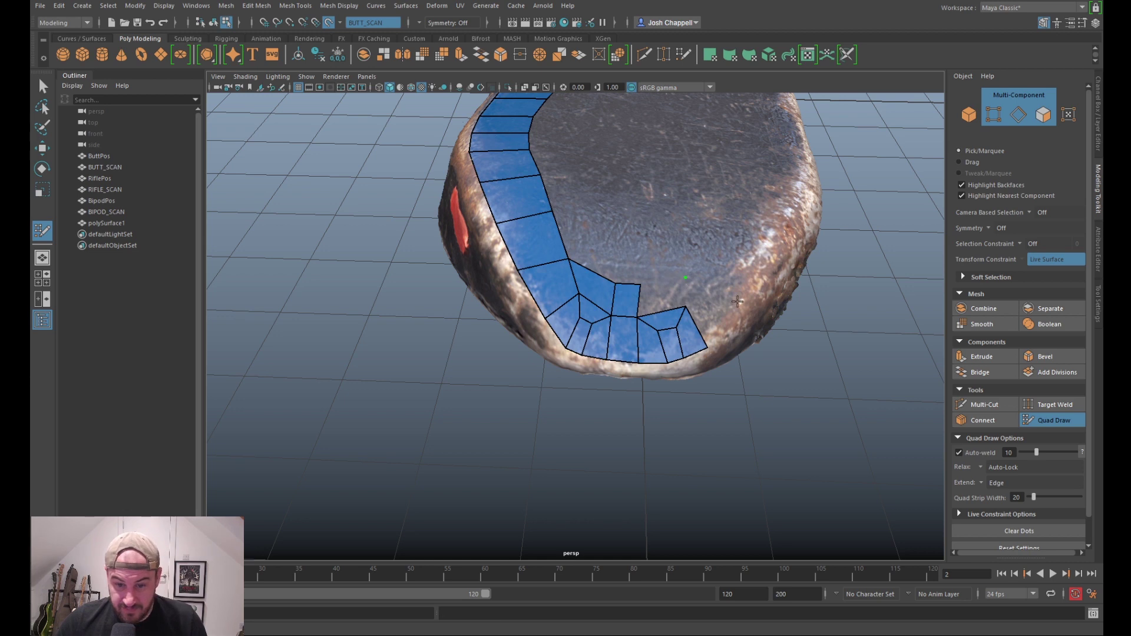
left_click(712, 298, "shift")
left_click(662, 302, "shift")
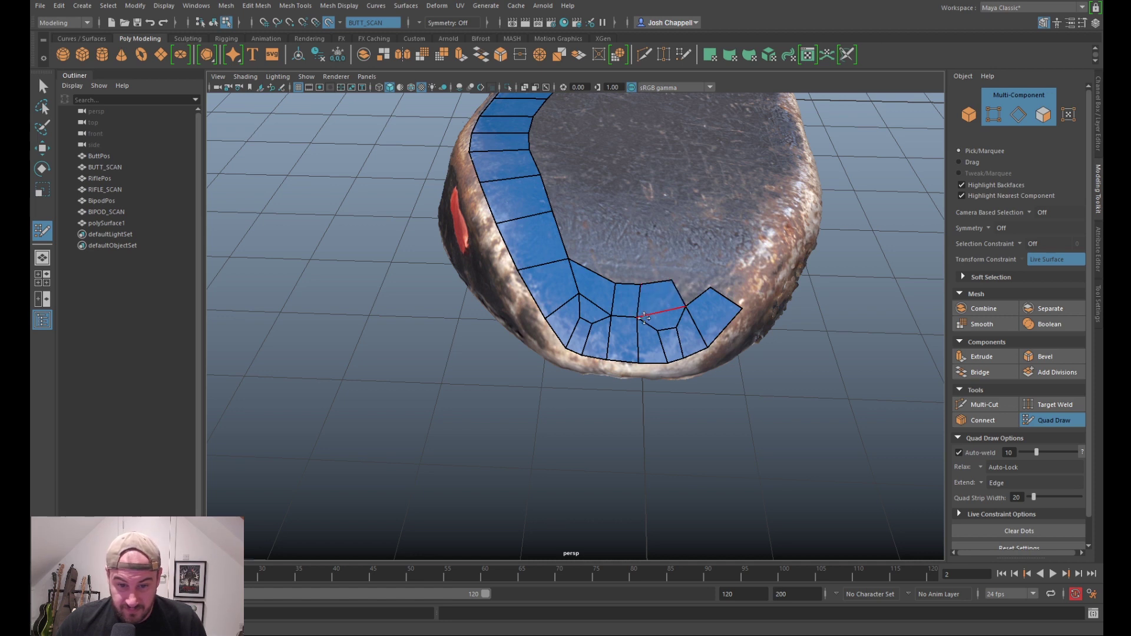
left_click_drag(638, 318, 643, 317)
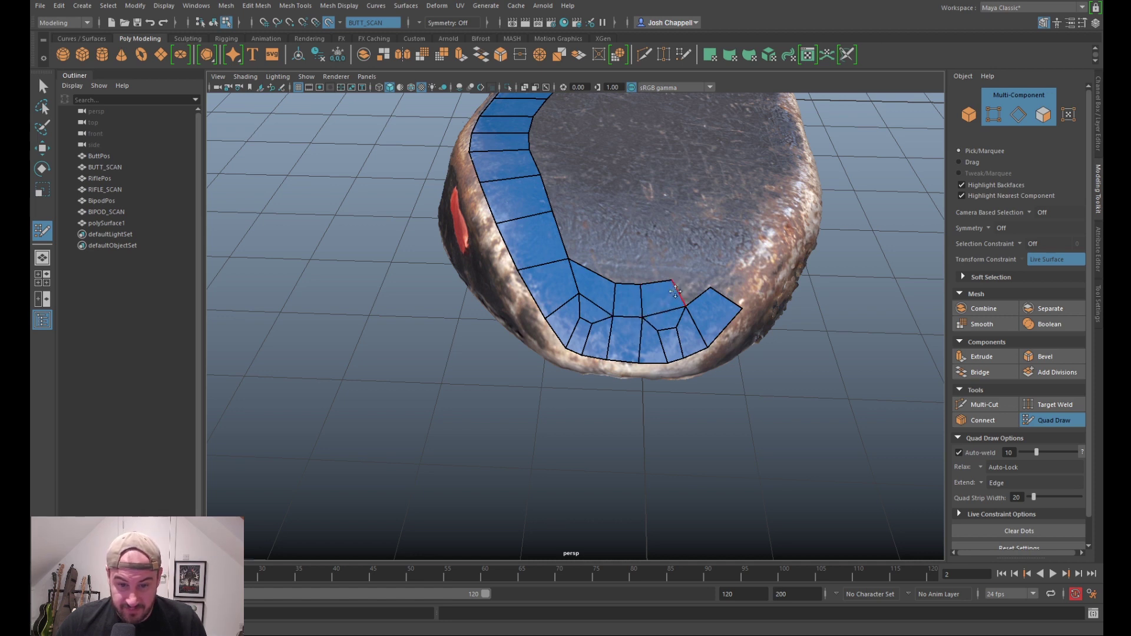
Step: Extend the rim strip by two more quads past the second corner of the rounded end
left_click_drag(736, 357, 678, 353, "alt")
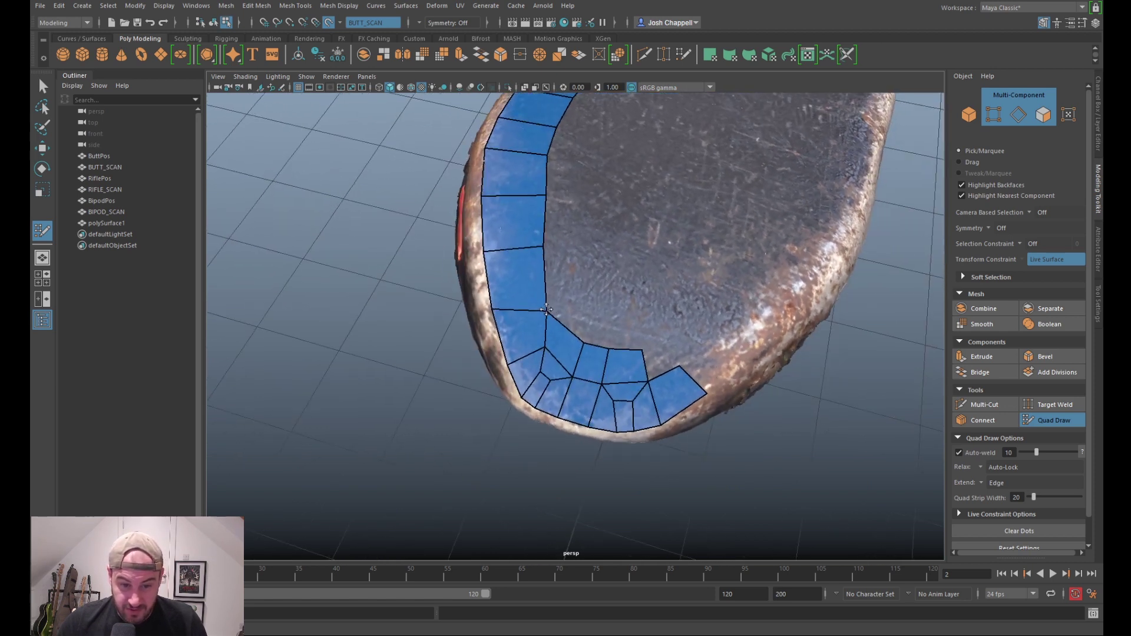
mouse_move(626, 366)
left_mouse_down("alt")
mouse_move(716, 353)
mouse_move(625, 375)
left_mouse_up("alt")
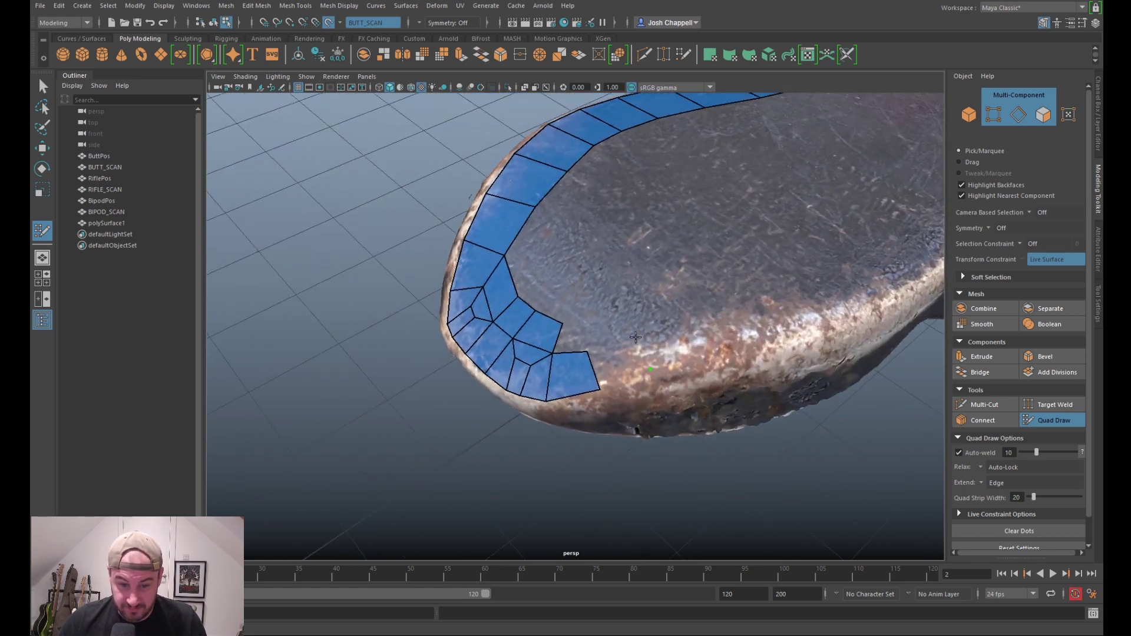
left_click(616, 360, "shift")
scroll(619, 362, "down", 4)
left_click_drag(648, 383, 670, 338, "alt")
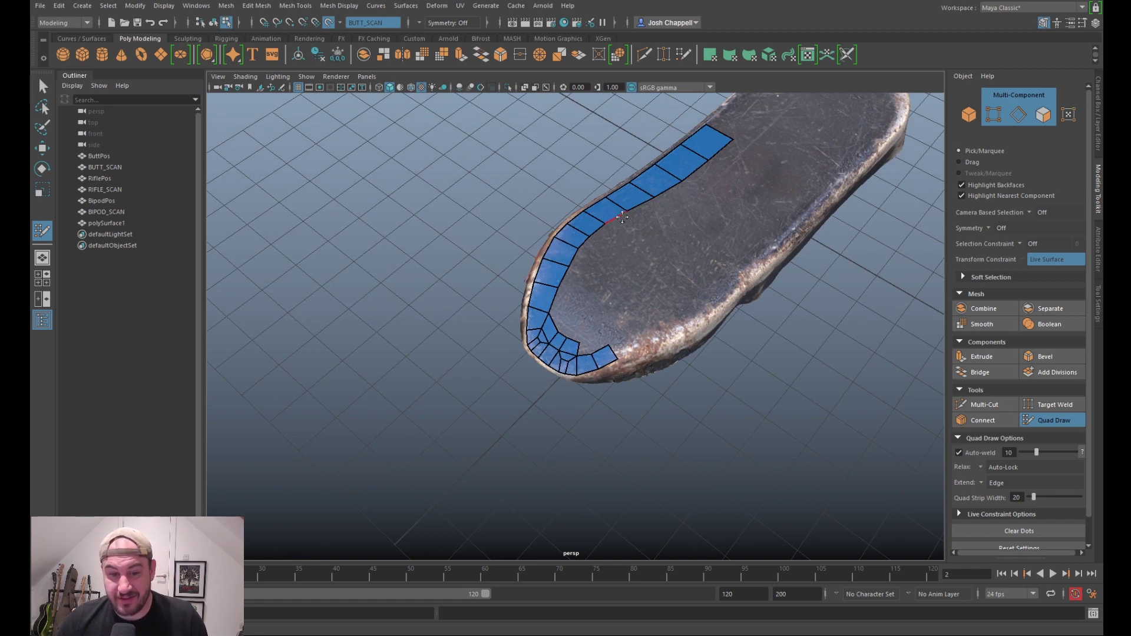
mouse_move(635, 357)
left_mouse_down("alt")
mouse_move(679, 320)
mouse_move(764, 336)
mouse_move(749, 342)
left_mouse_up("alt")
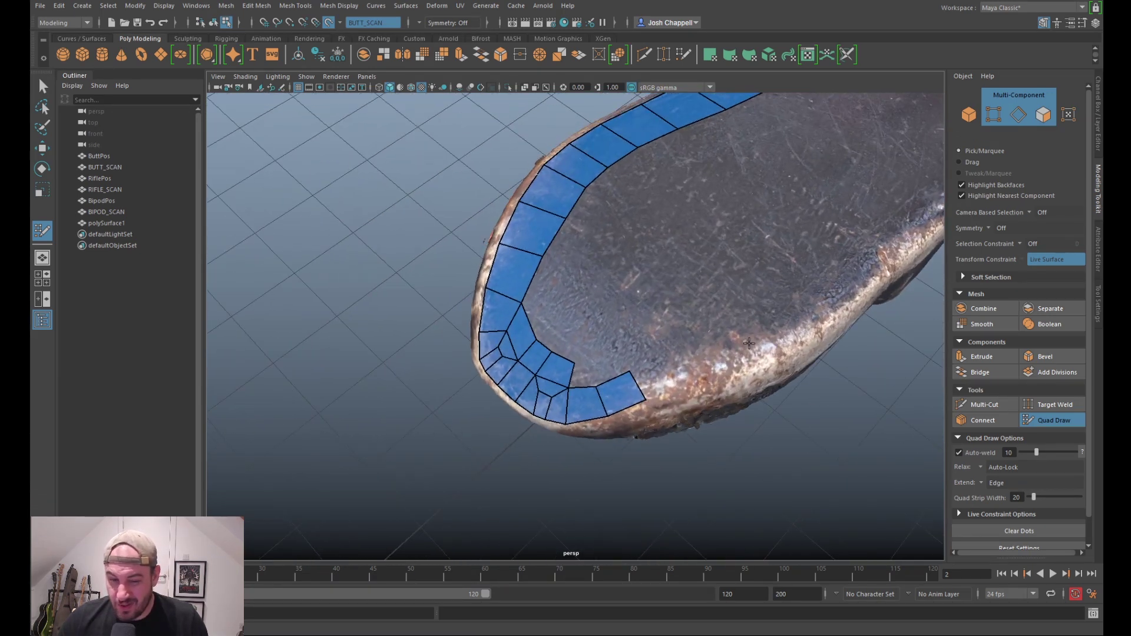
left_click(691, 381)
left_click(659, 377, "shift")
Step: Fill the gap between the inner tip row and the rim strip with a quad, and adjust its two shared vertices
left_click_drag(658, 377, 659, 365, "alt")
middle_click_drag(611, 371, 662, 334, "alt")
right_click_drag(662, 334, 665, 360, "alt")
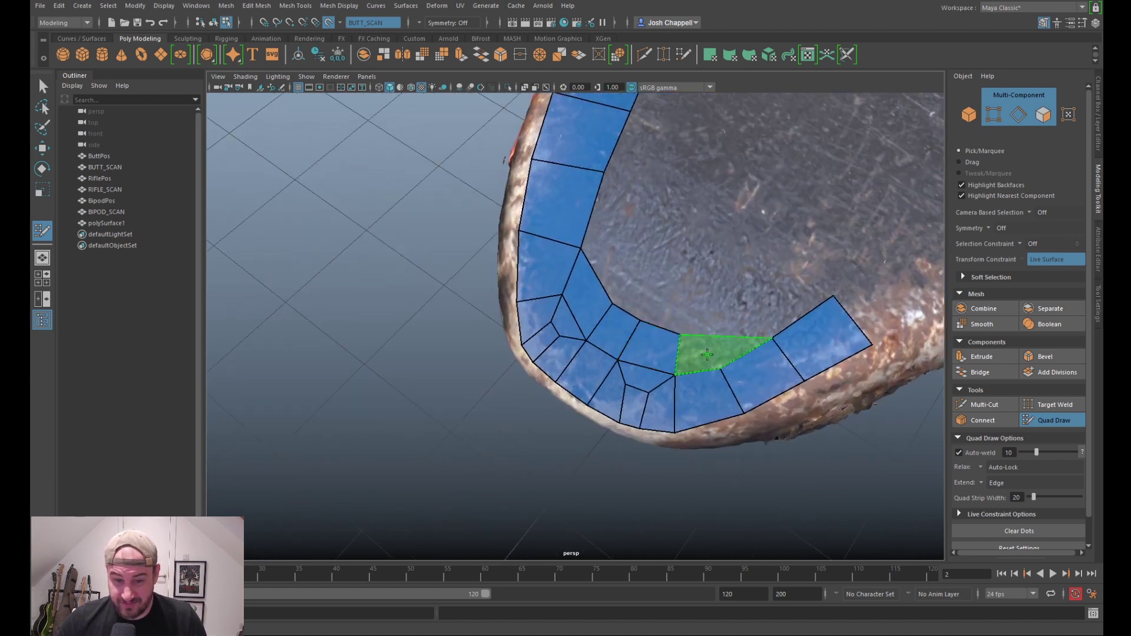
left_click(707, 354, "shift")
left_click_drag(720, 367, 720, 373)
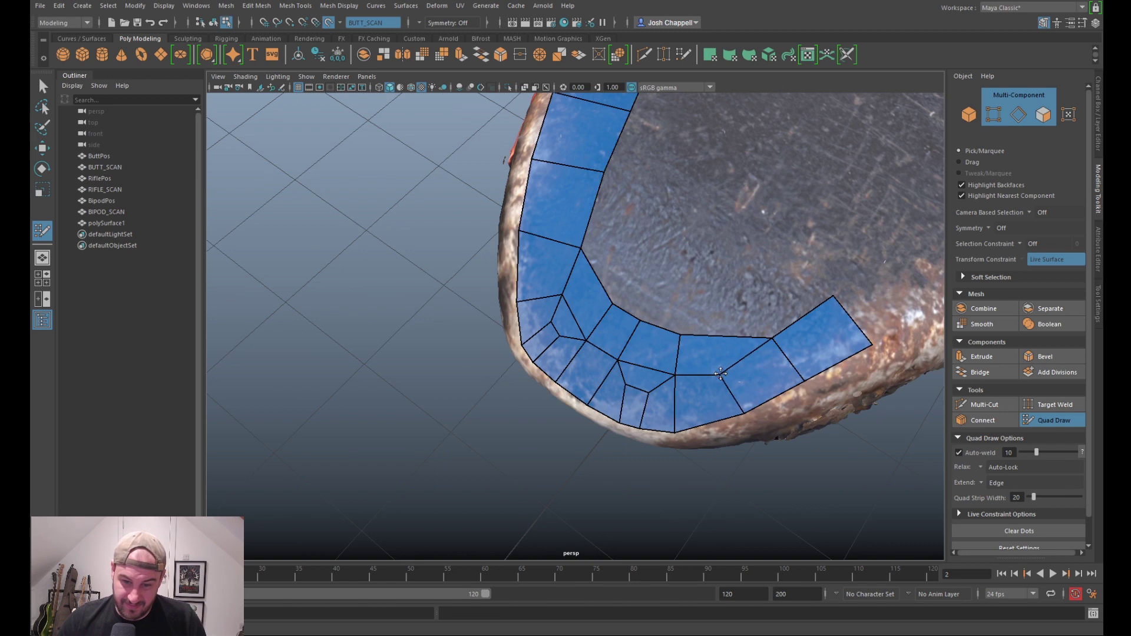
left_click_drag(776, 339, 760, 343)
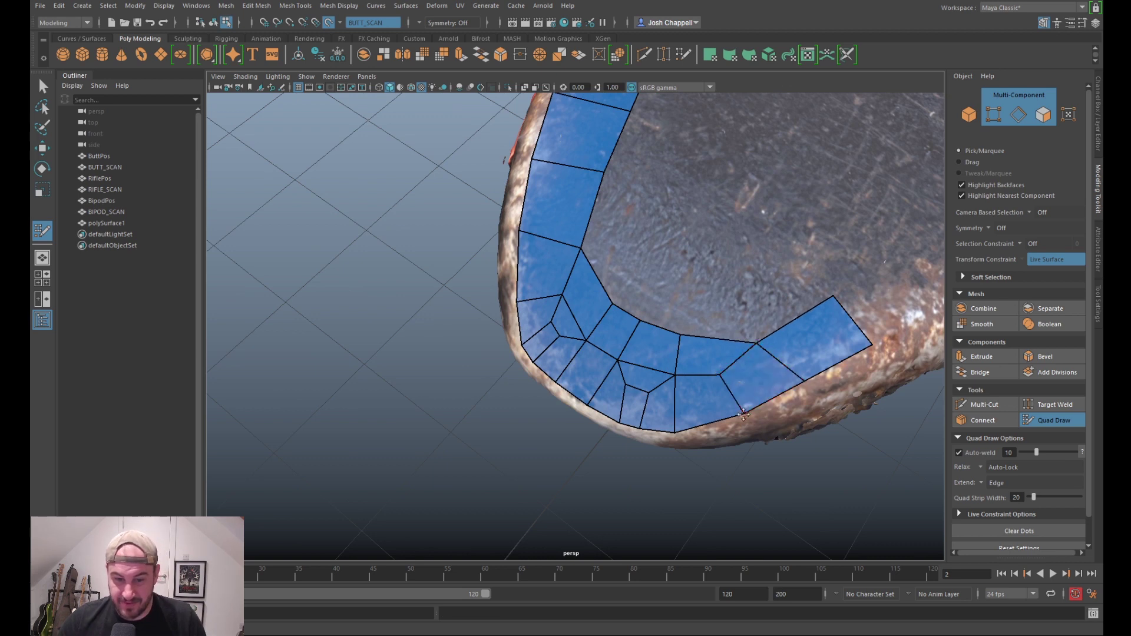
Step: Reposition the inner-edge vertices of the row across the rounded tip to space its quads more evenly
left_click_drag(722, 416, 781, 348, "alt")
middle_click_drag(751, 334, 703, 376, "alt")
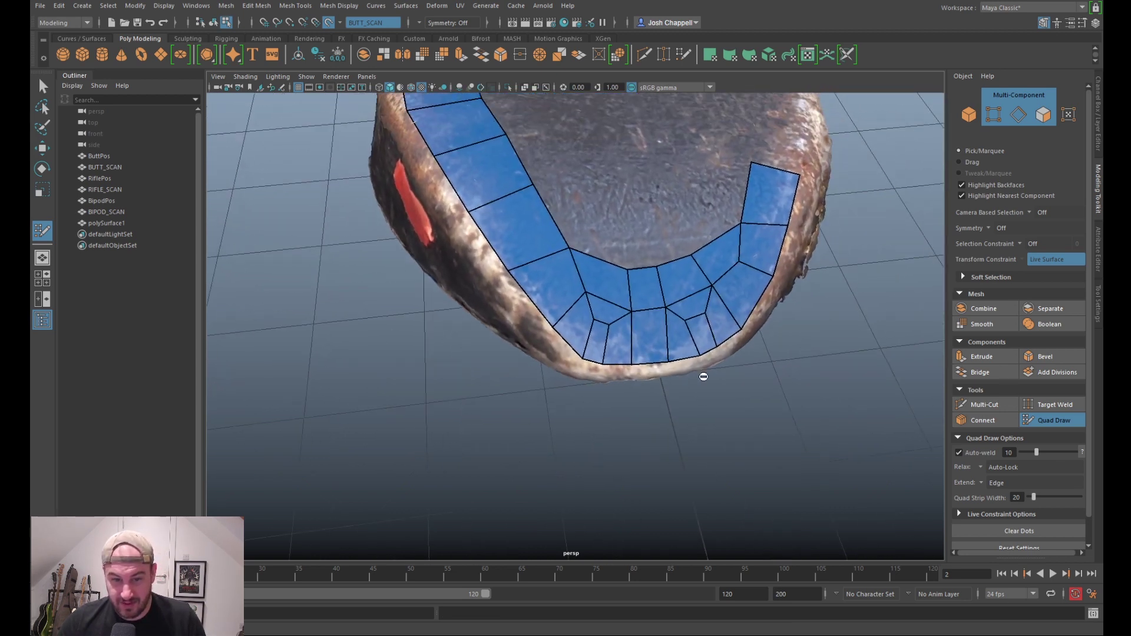
left_click_drag(703, 377, 625, 321, "alt")
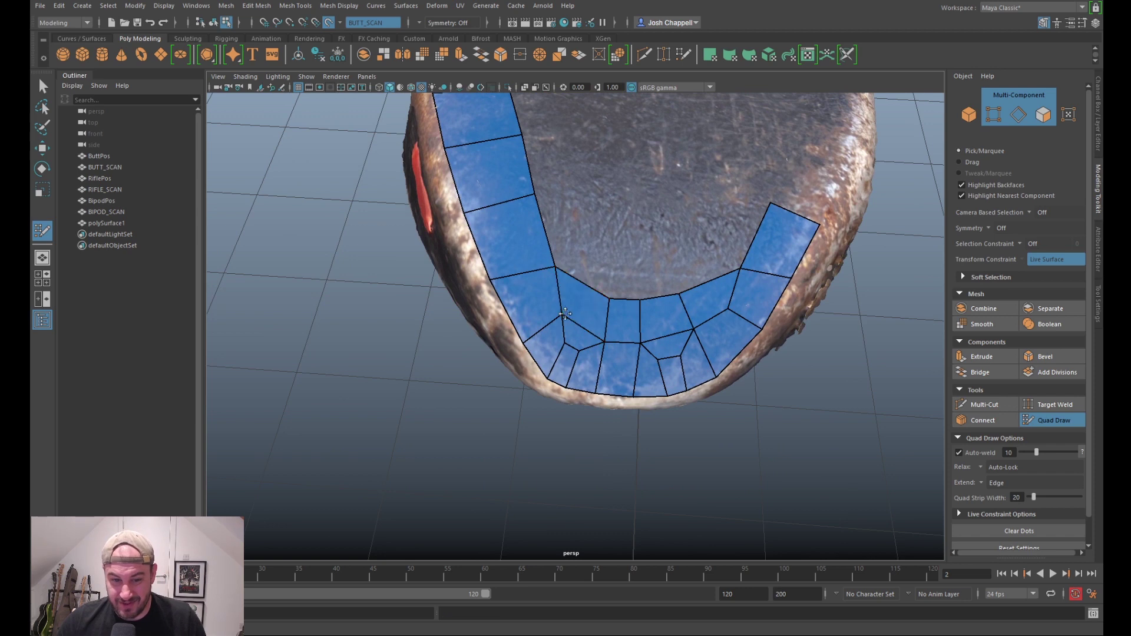
left_click_drag(559, 268, 556, 275)
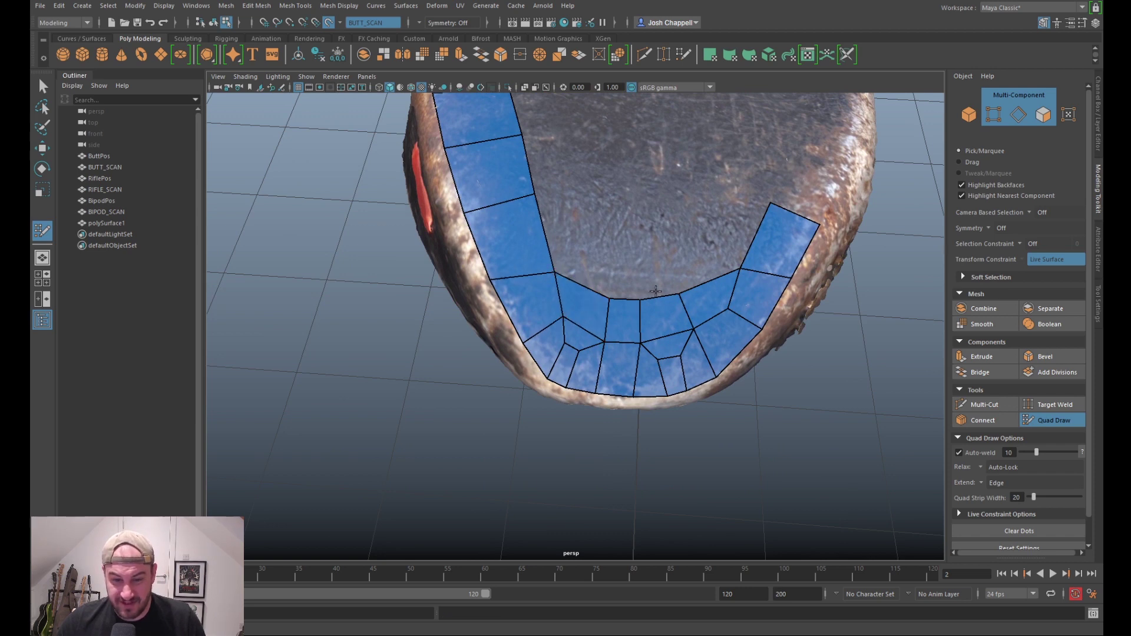
left_click_drag(681, 294, 646, 289)
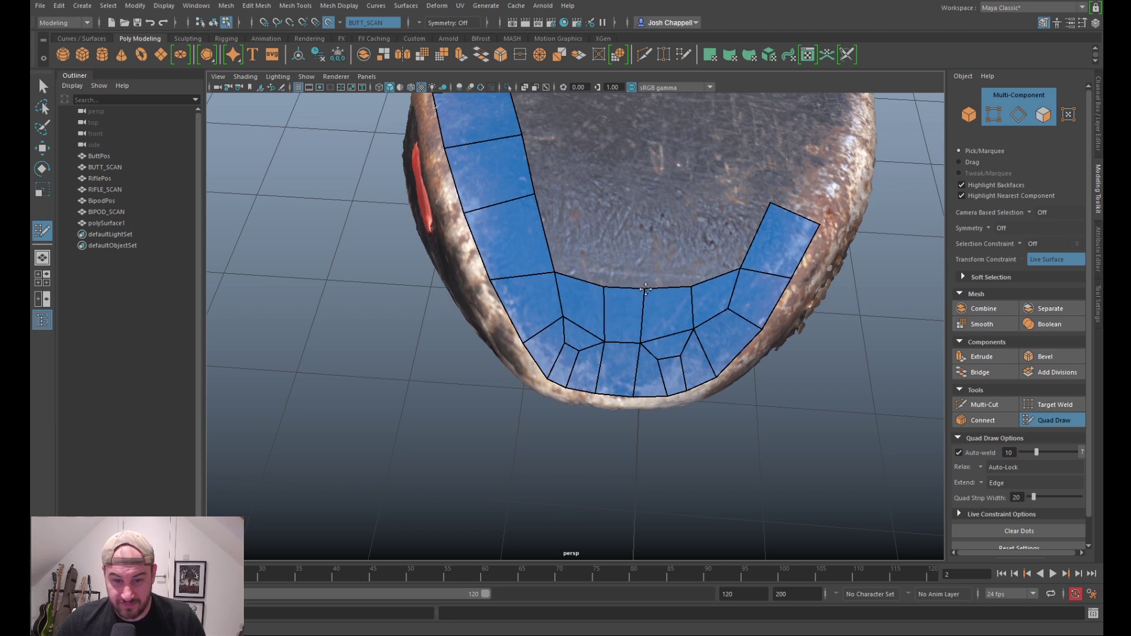
Step: Fill a second inner row of four quads between both sides of the rim strip and relax the vertices around it
scroll(671, 354, "down", 8)
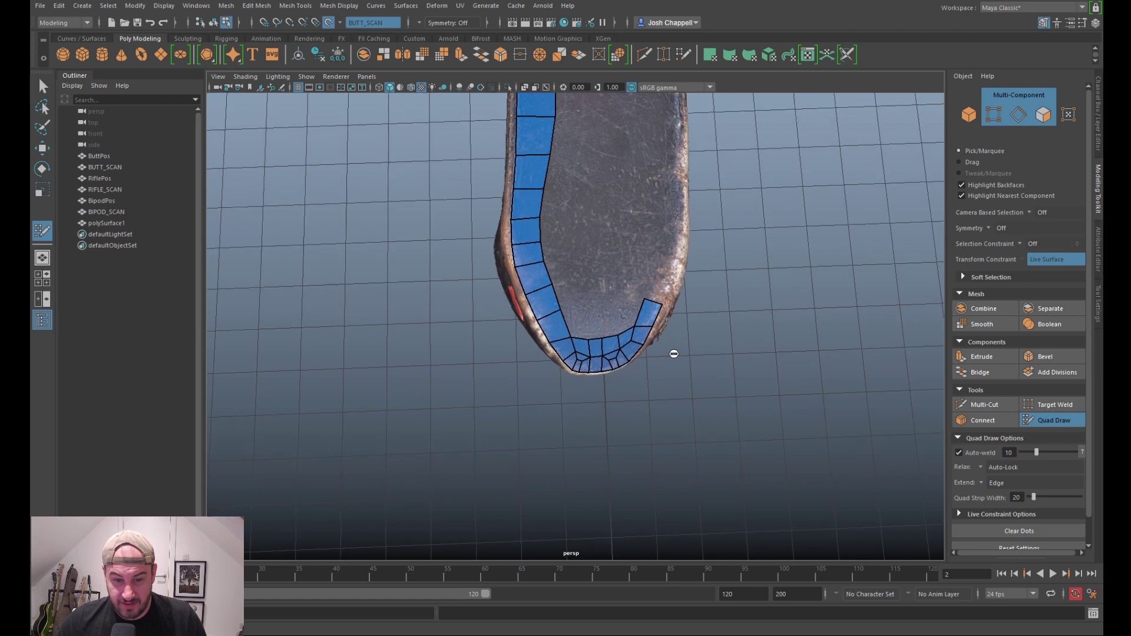
left_click_drag(671, 346, 618, 286, "alt")
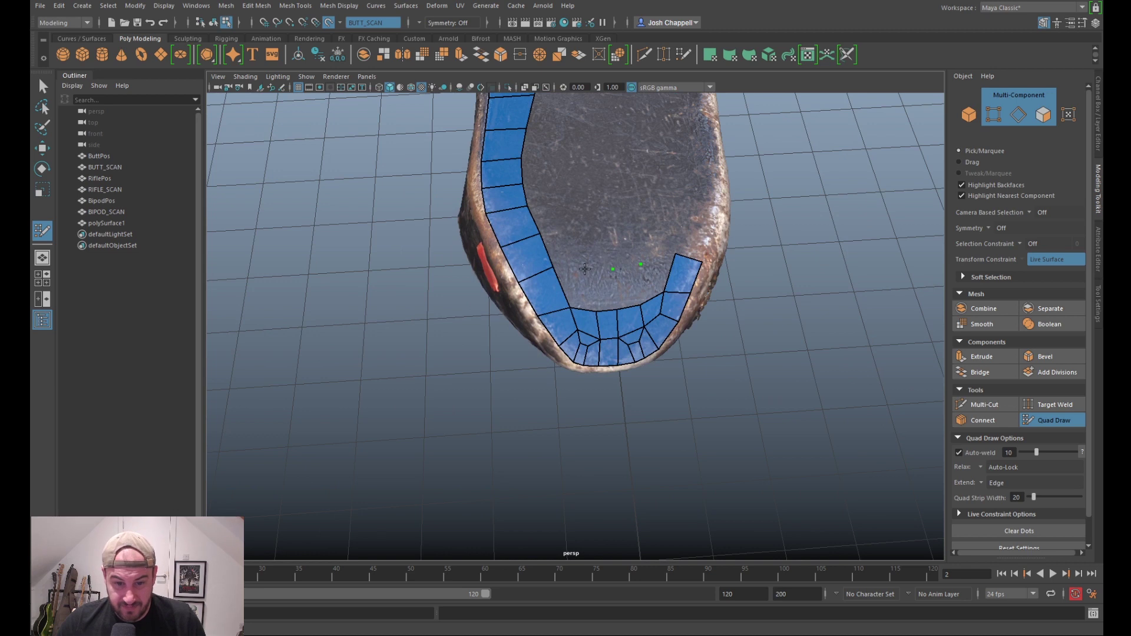
left_click(584, 288, "shift")
left_click(628, 277, "shift")
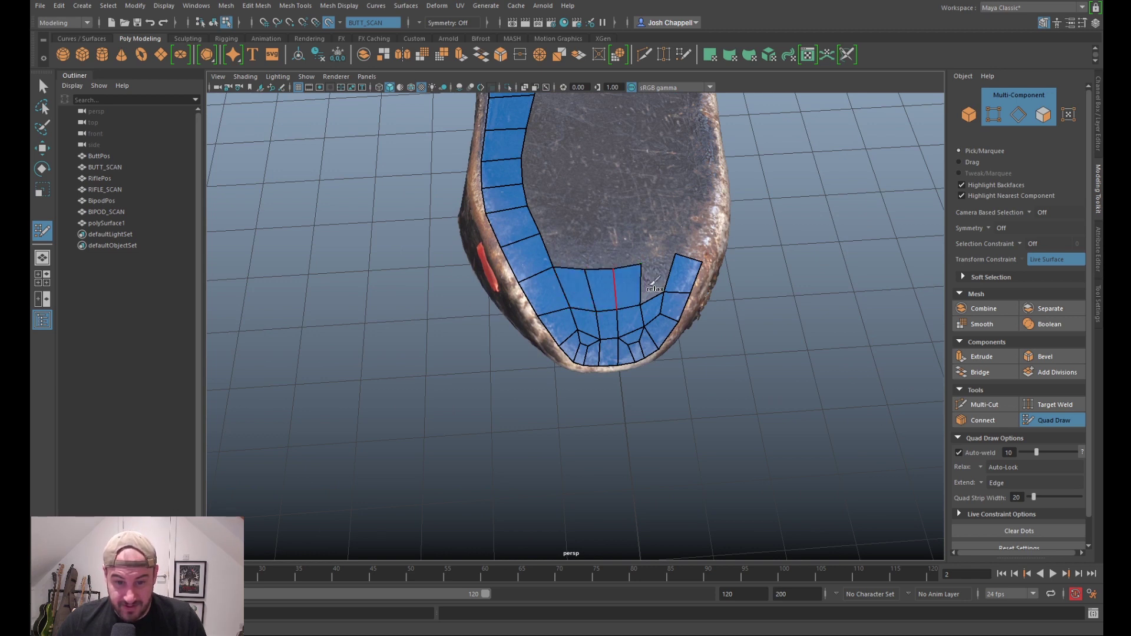
left_click(654, 284, "shift")
mouse_move(655, 293)
left_mouse_down("shift")
mouse_move(650, 312)
mouse_move(621, 312)
mouse_move(650, 295)
mouse_move(635, 307)
left_mouse_up("shift")
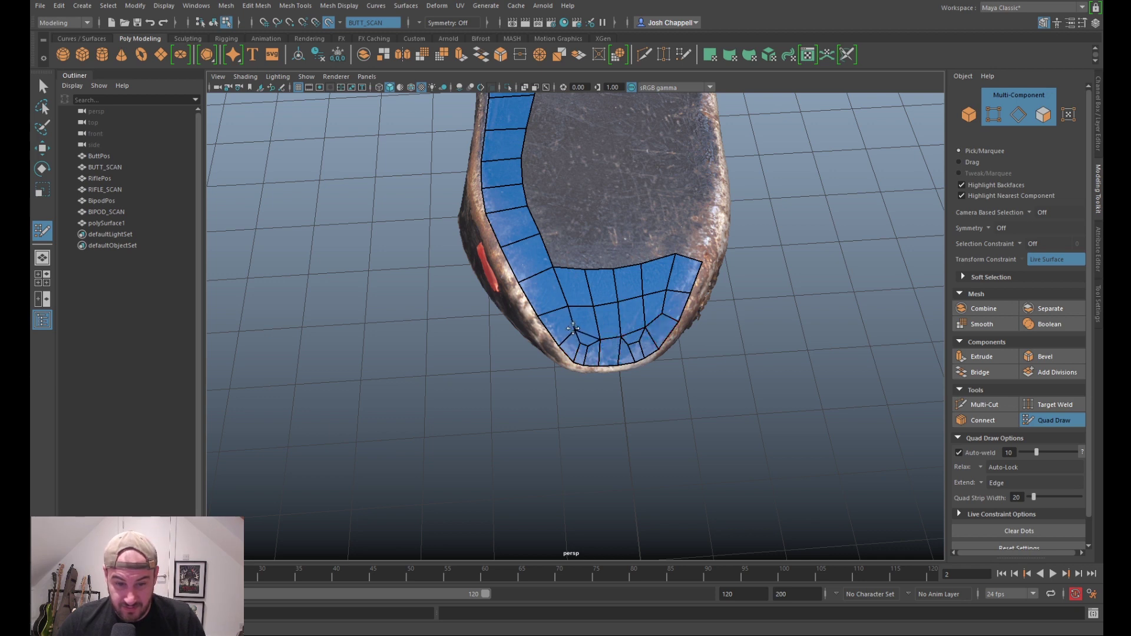
left_click(615, 278, "ctrl")
left_click(588, 303, "ctrl")
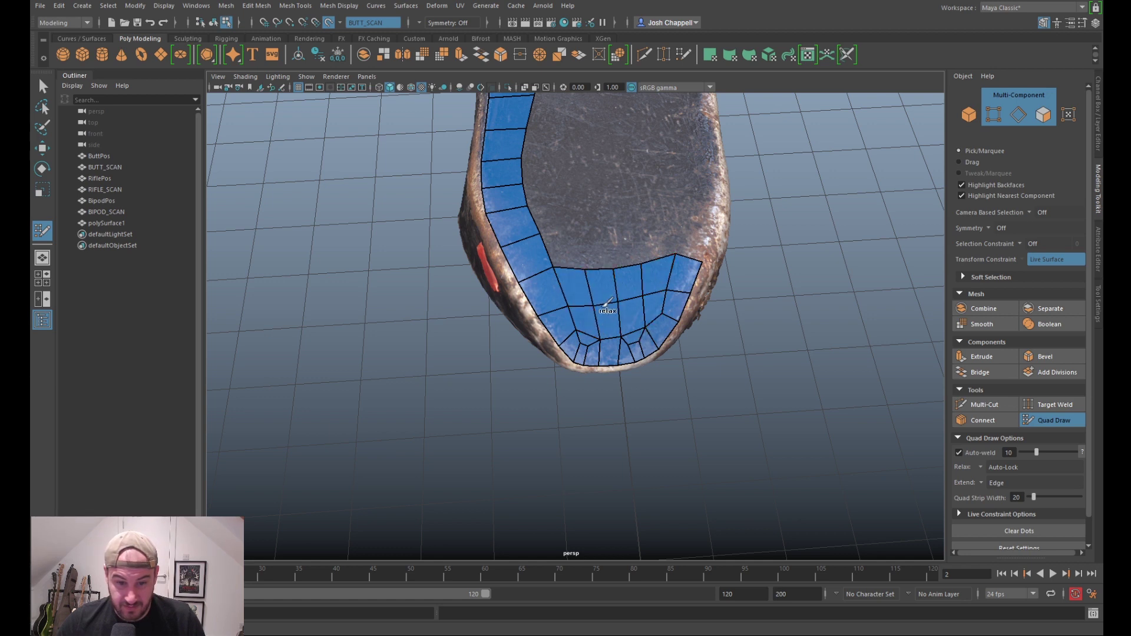
left_click_drag(578, 322, 578, 324, "shift")
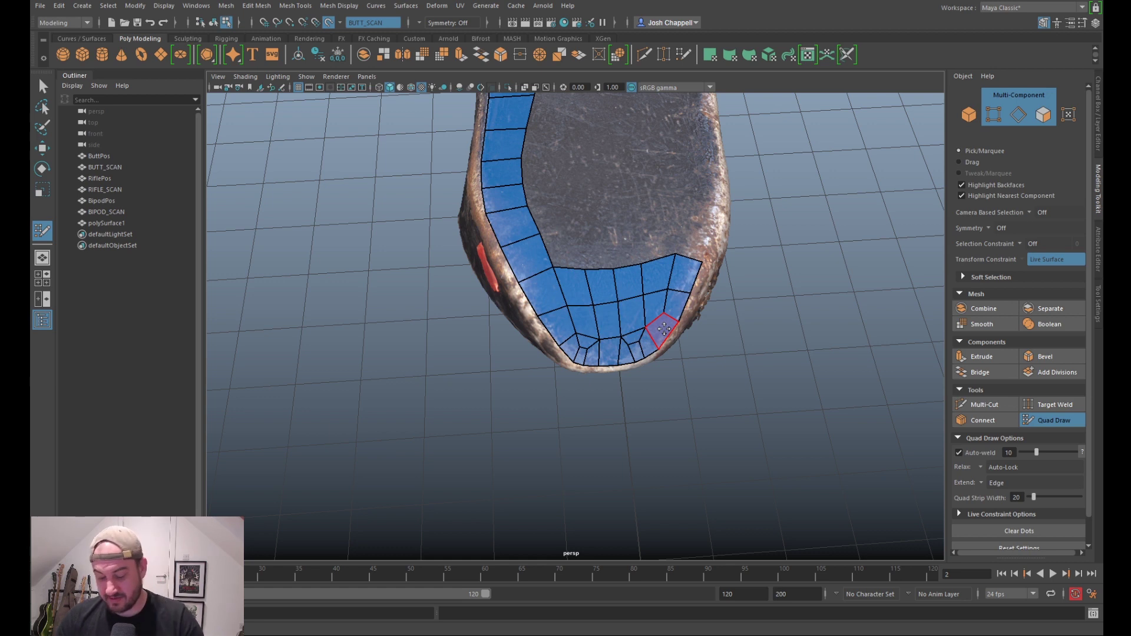
Step: Delete the rim quad beside the second corner fan and the two inner quads above it
scroll(695, 335, "up", 2)
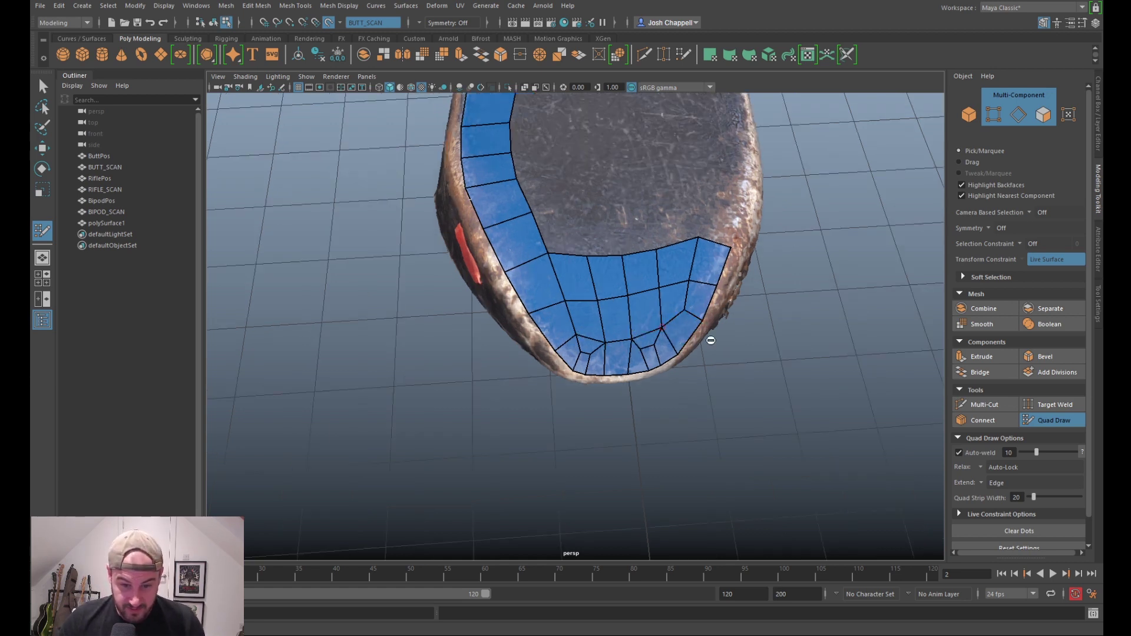
middle_click_drag(696, 334, 649, 334, "alt")
scroll(649, 334, "up", 2)
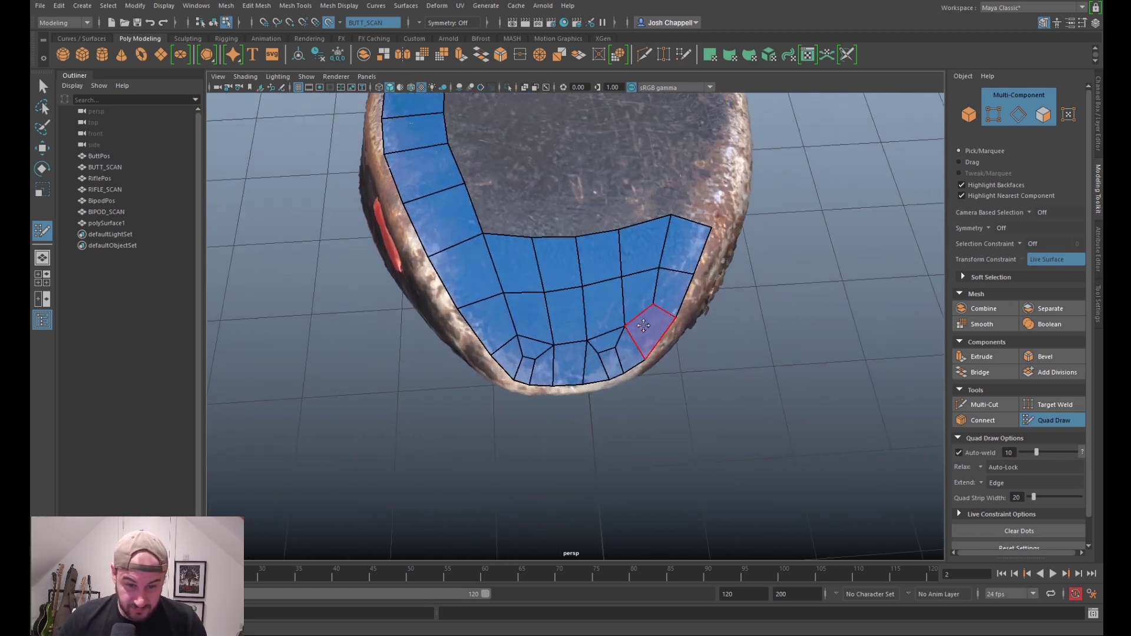
left_click(645, 325, "ctrl+shift")
left_click(639, 288, "ctrl+shift")
left_click(645, 247, "ctrl+shift")
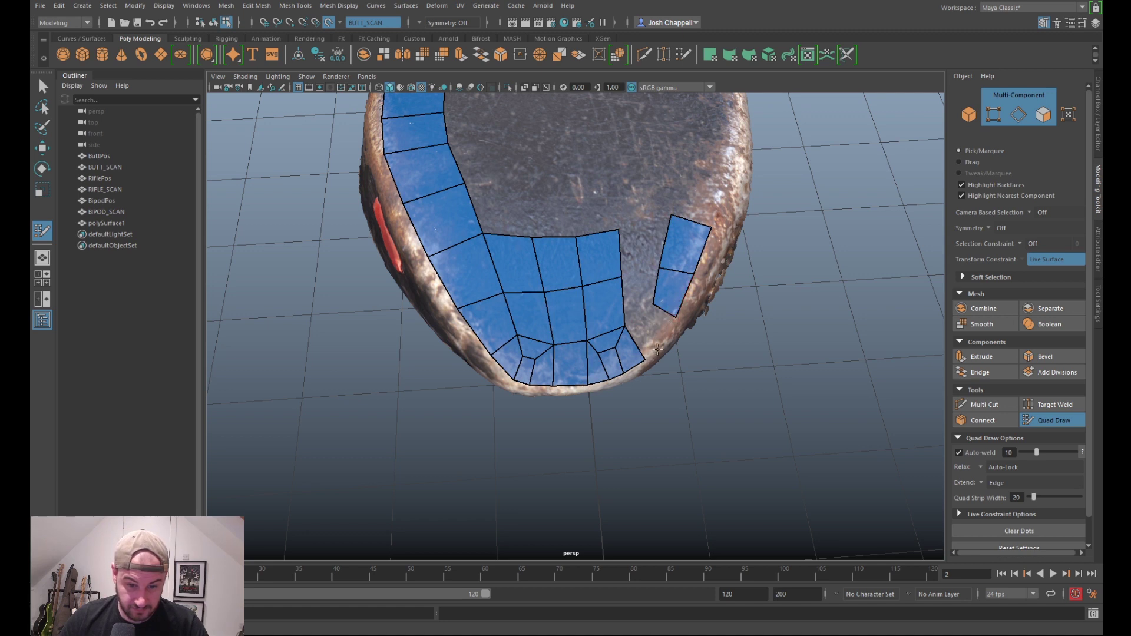
Step: Reconnect the detached rim quads to the corner fan with one quad and weld the two inner rows onto the strip
left_click_drag(667, 310, 670, 293)
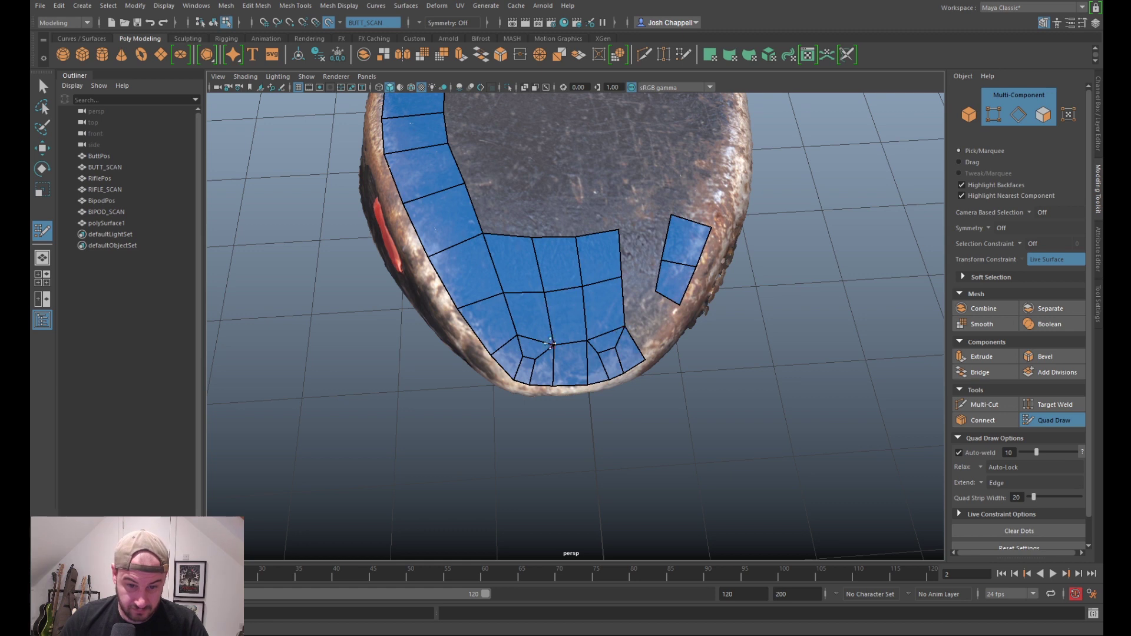
left_click(654, 323, "shift")
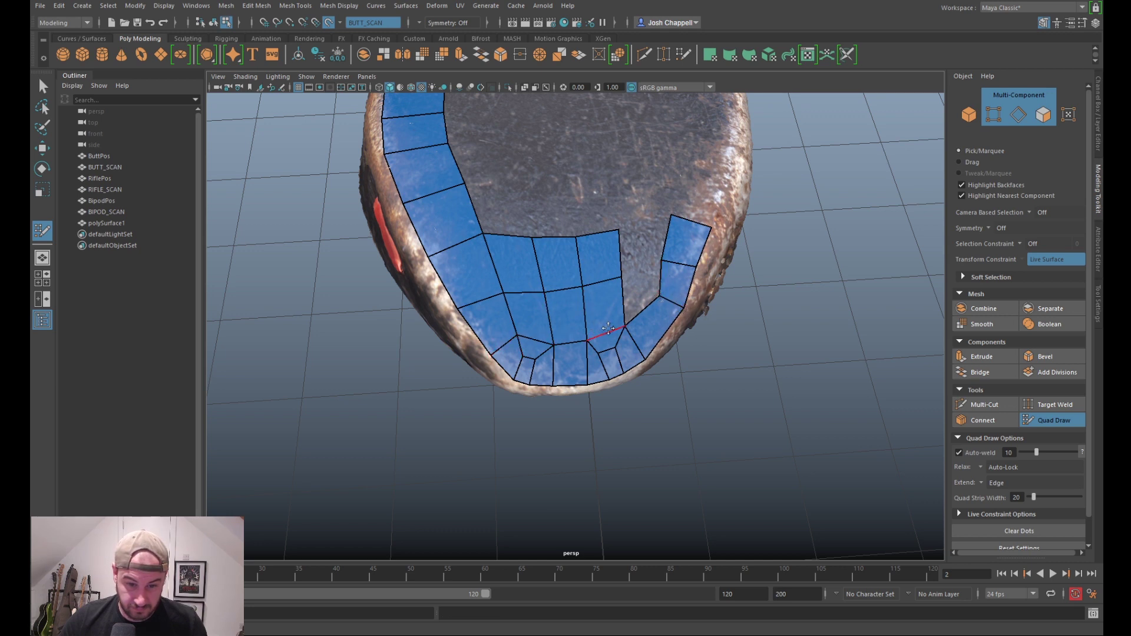
mouse_move(659, 298)
left_mouse_down()
mouse_move(626, 278)
mouse_move(631, 290)
mouse_move(500, 298)
left_mouse_up()
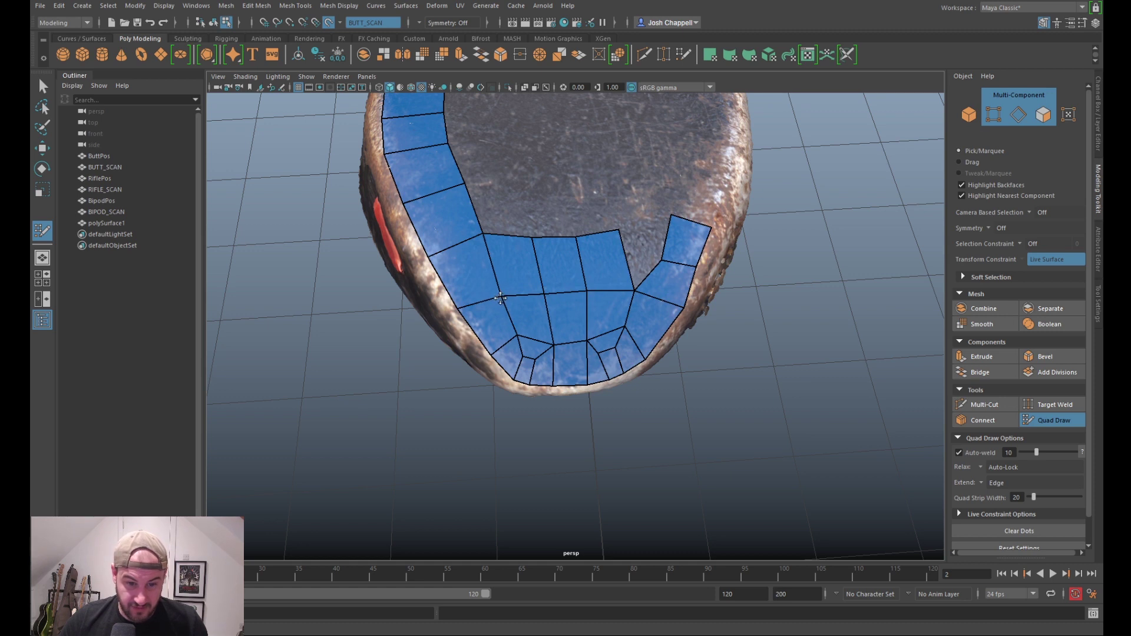
mouse_move(618, 230)
left_mouse_down()
mouse_move(663, 259)
mouse_move(644, 243)
left_mouse_up()
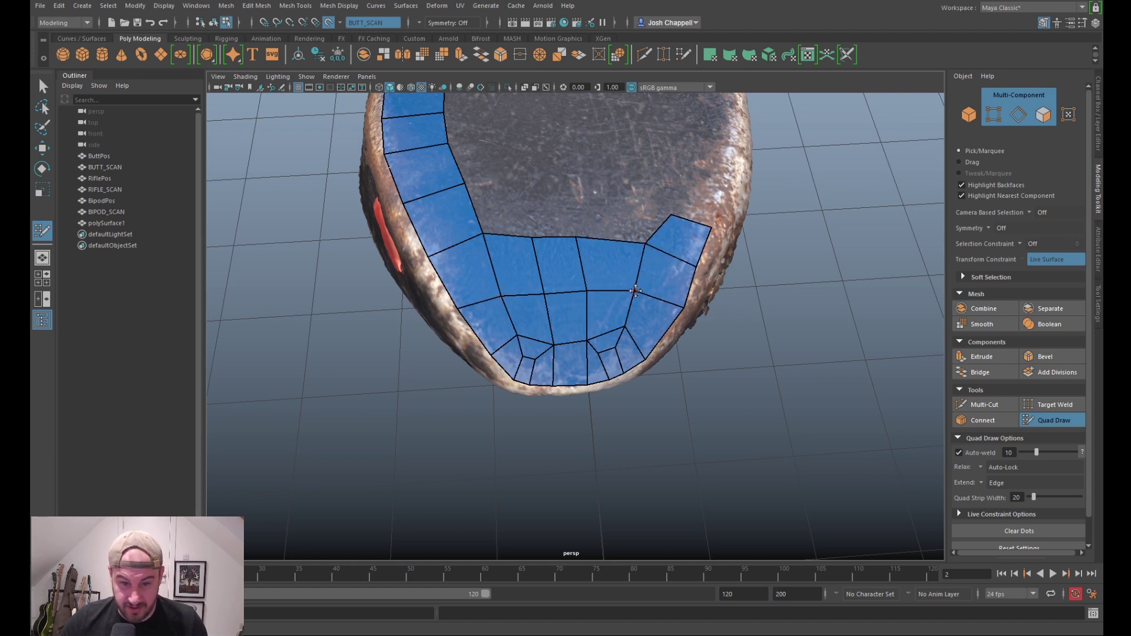
Step: Move the vertices of both inner rows to even out the quad widths across the rounded end
mouse_move(635, 291)
left_mouse_down()
mouse_move(535, 295)
mouse_move(586, 320)
mouse_move(624, 313)
mouse_move(556, 336)
mouse_move(518, 281)
left_mouse_up()
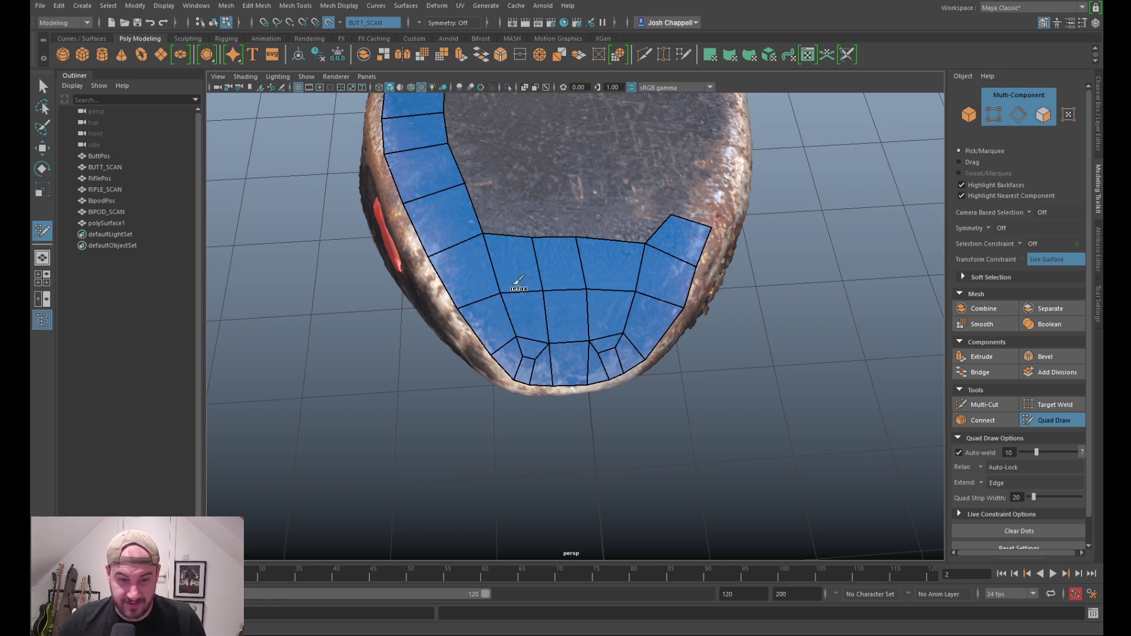
left_click_drag(485, 234, 484, 244)
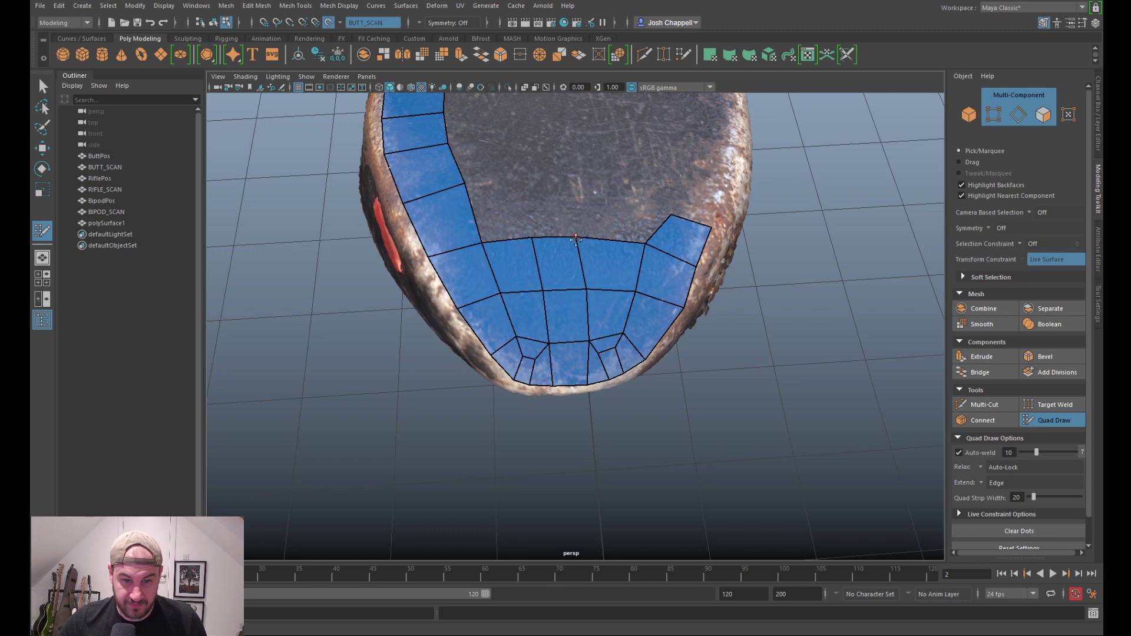
left_click_drag(578, 237, 657, 247)
left_click_drag(637, 291, 545, 284)
left_click_drag(534, 239, 547, 241)
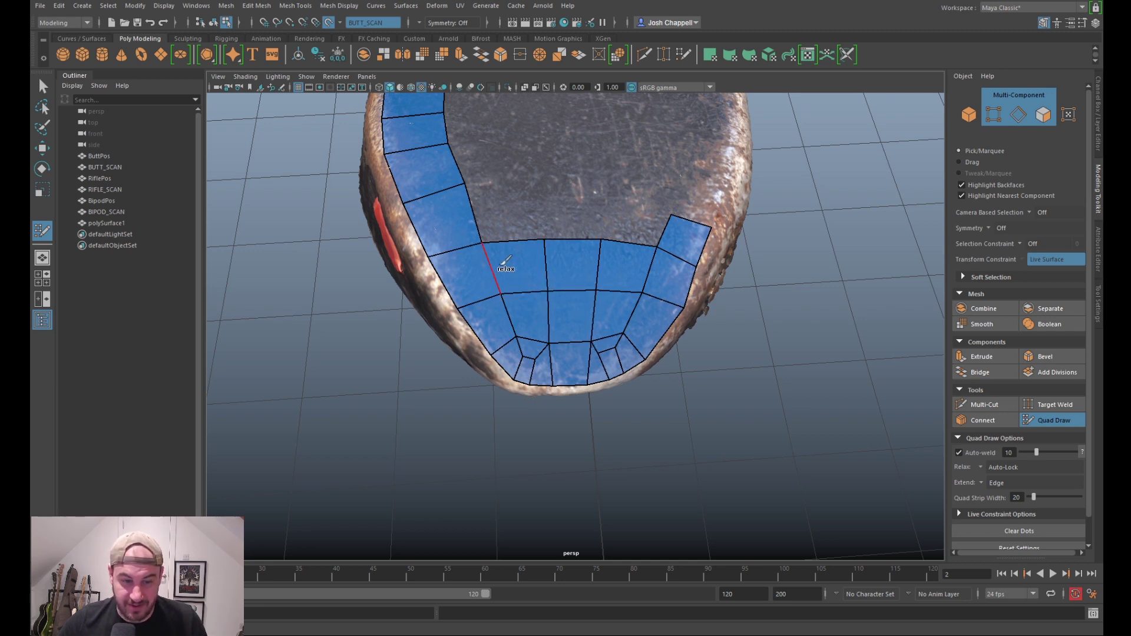
Step: Adjust the outer vertices of the last rim quads to follow the edge and extend the strip by one quad
scroll(514, 271, "down", 2)
left_click_drag(518, 272, 438, 275, "alt")
scroll(648, 352, "up", 2)
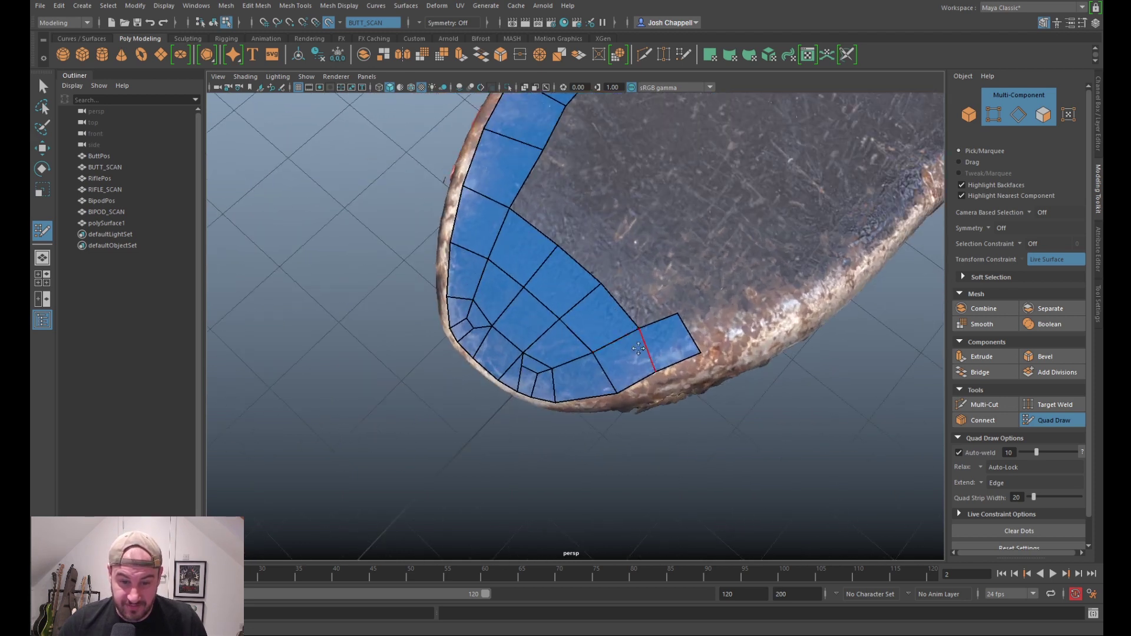
middle_click_drag(653, 356, 554, 360, "alt")
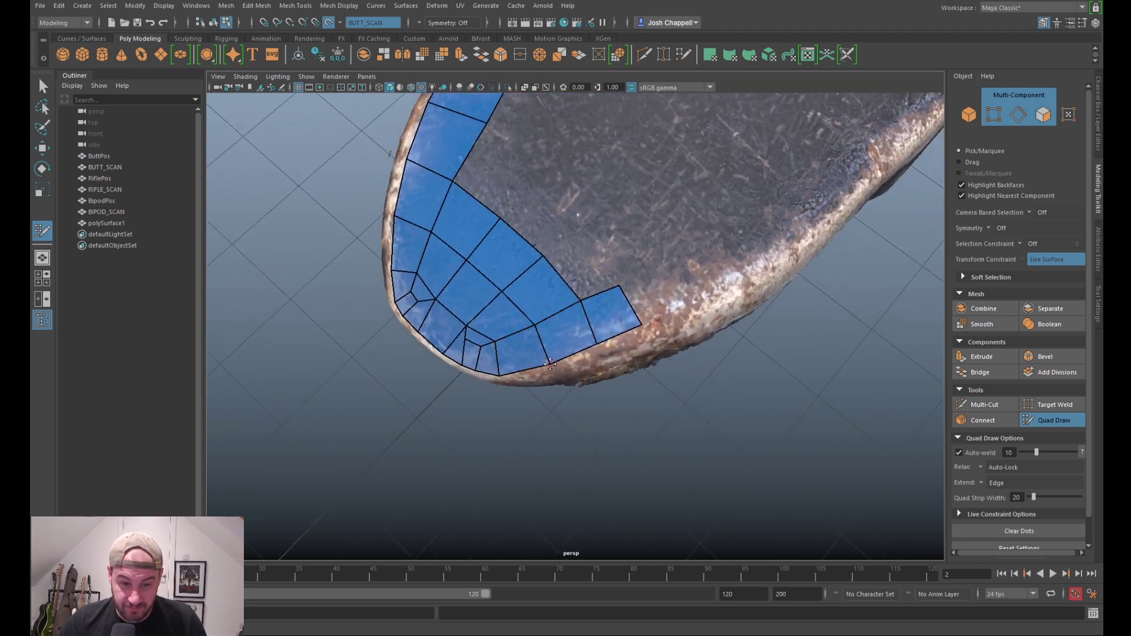
left_click_drag(598, 342, 646, 325)
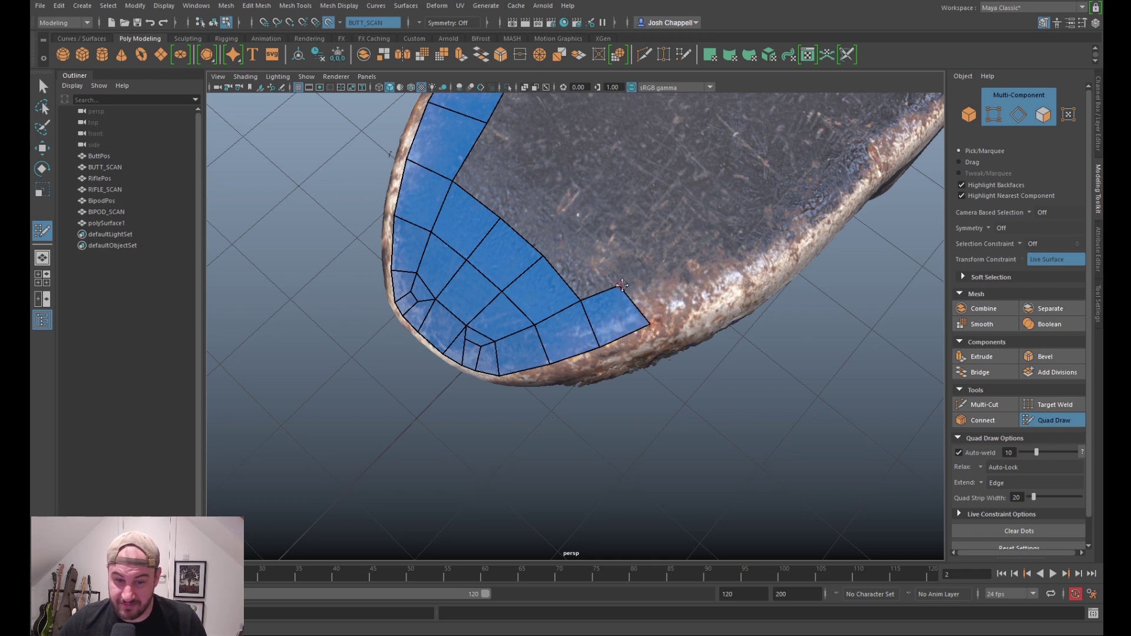
left_click_drag(681, 307, 636, 366, "alt")
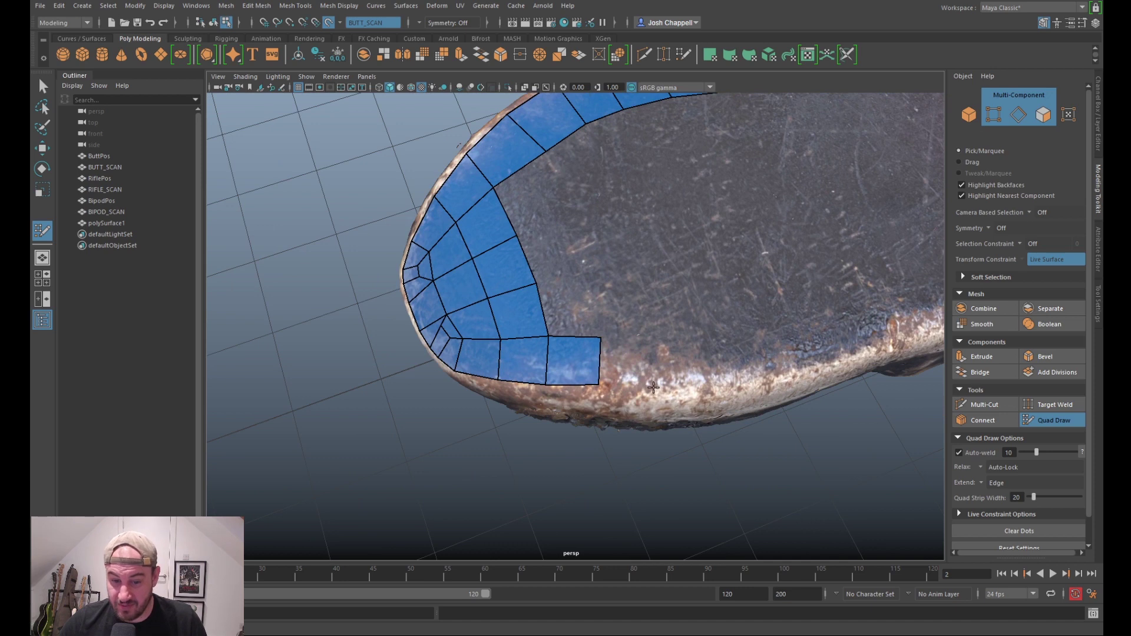
left_click(655, 340)
left_click(626, 363, "shift")
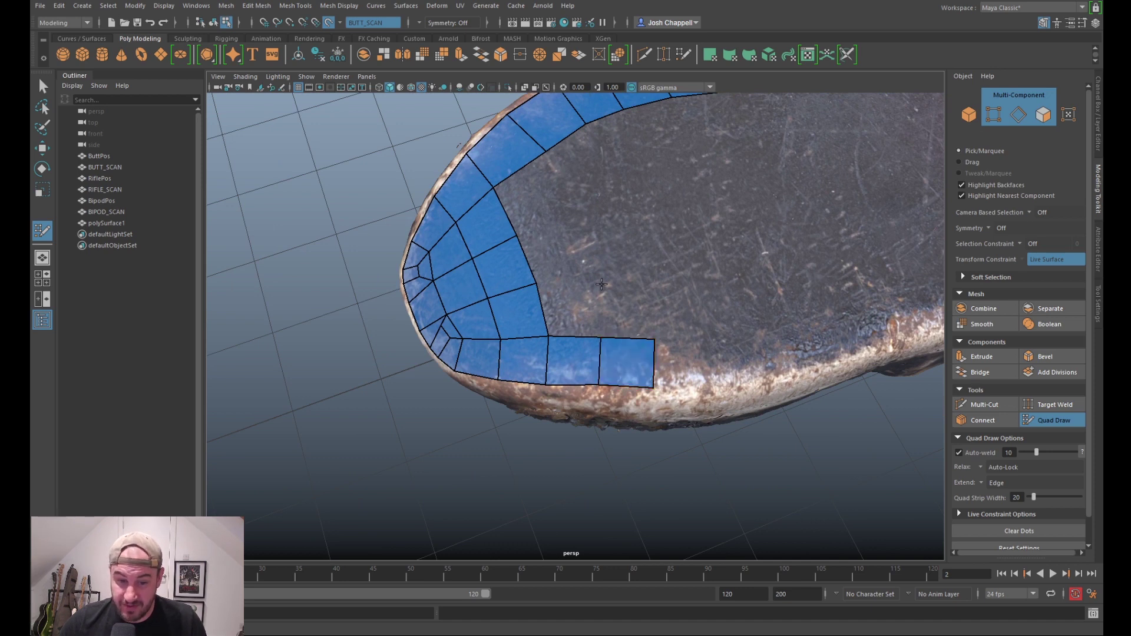
Step: Fill two more inner rows of three quads each between the opposite sides of the rim strip
left_click(533, 192, "shift")
left_click(557, 250, "shift")
left_click(568, 306, "shift")
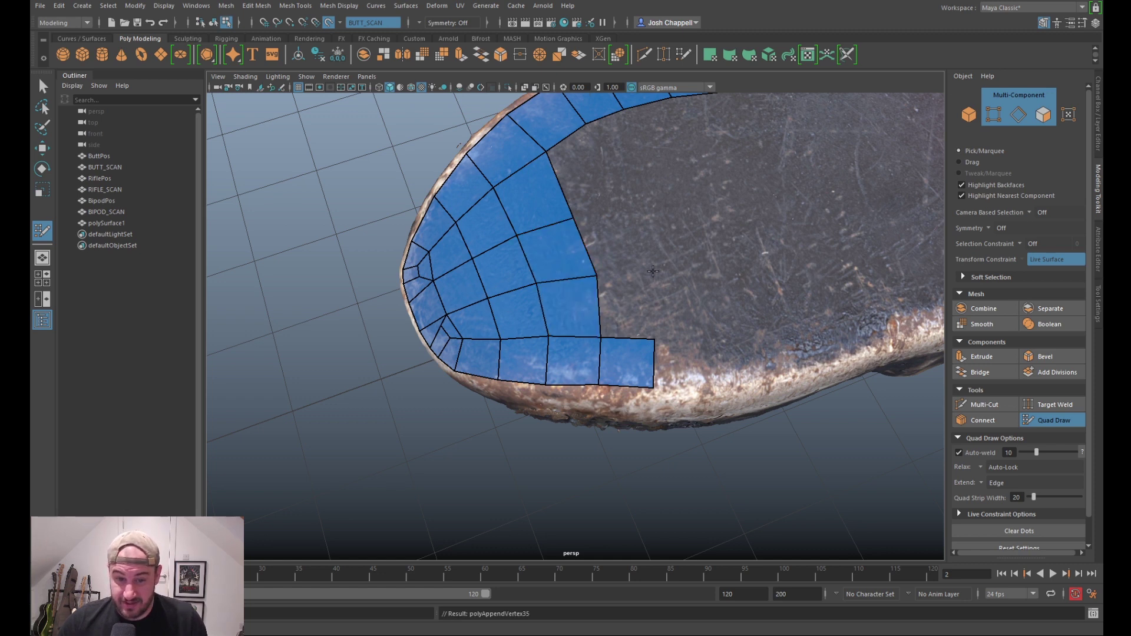
left_click(586, 172, "shift")
left_click(616, 242, "shift")
left_click(625, 306, "shift")
Step: Nudge the interior vertices of the newly filled rows to straighten the edge flow and balance the quad sizes
left_click_drag(573, 231, 651, 277, "alt")
middle_click_drag(503, 265, 573, 344, "alt")
left_click_drag(506, 378, 510, 388)
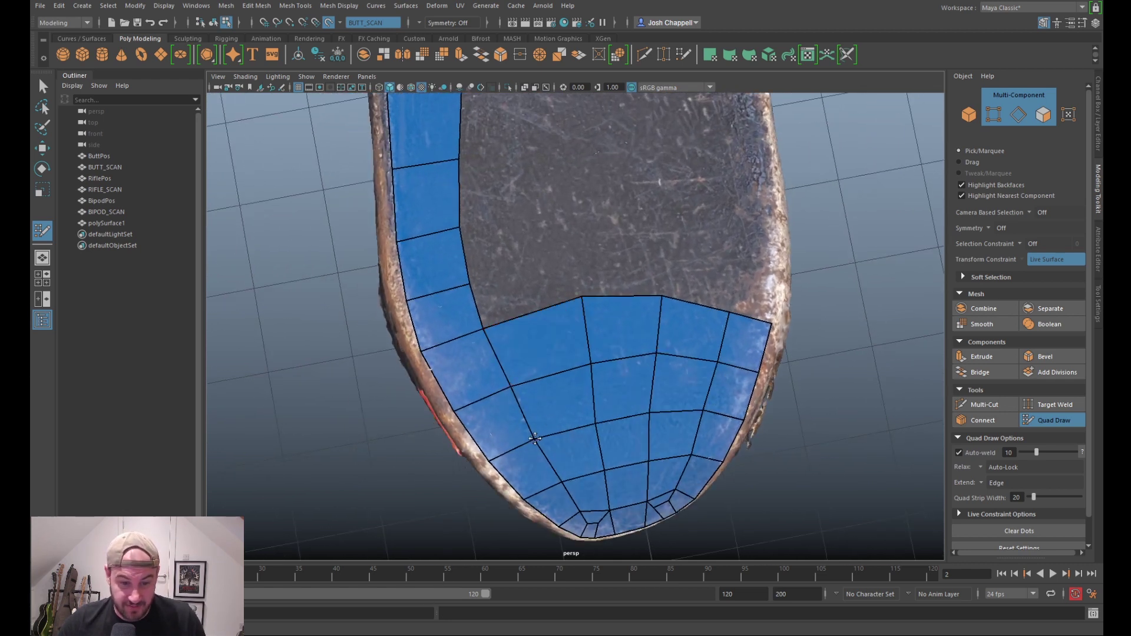
left_click_drag(593, 369, 582, 366)
left_click_drag(597, 427, 593, 425)
left_click_drag(584, 300, 557, 309)
left_click_drag(582, 368, 576, 365)
left_click_drag(661, 297, 649, 299)
left_click_drag(655, 359, 647, 357)
left_click_drag(718, 415, 715, 351, "alt")
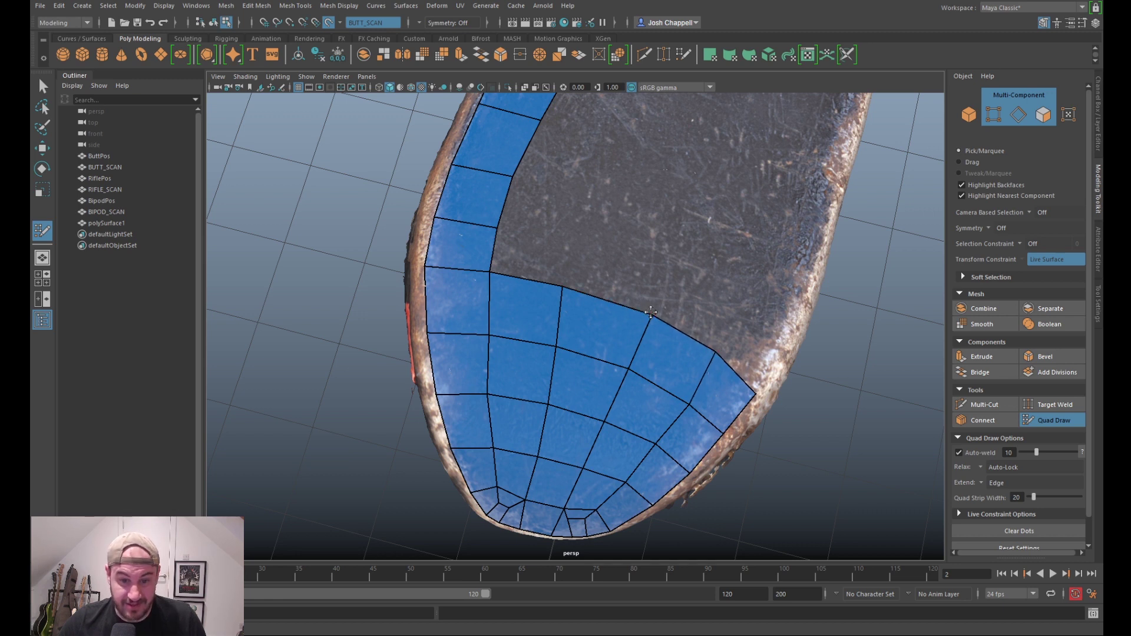
Step: Relax the newly filled quads at the end of the grid and extend the rim strip by one quad along the unfinished edge
left_click_drag(597, 318, 524, 323, "alt")
mouse_move(471, 292)
left_mouse_down("shift")
mouse_move(508, 250)
mouse_move(542, 373)
left_mouse_up("shift")
left_click_drag(701, 407, 714, 441, "alt")
middle_click_drag(714, 441, 626, 381, "alt")
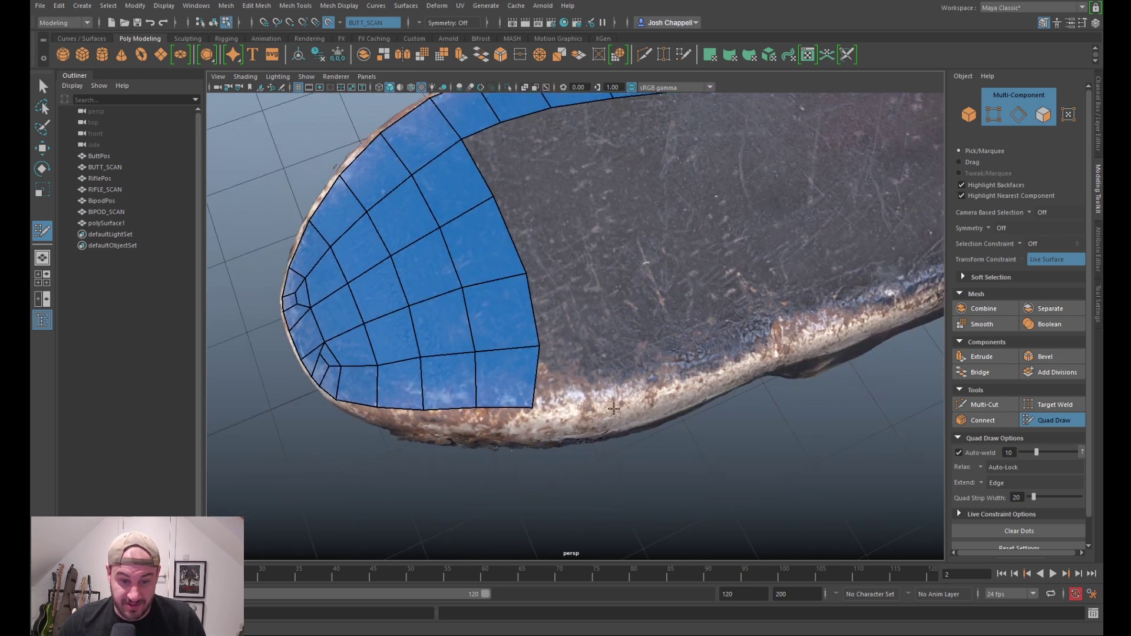
left_click(596, 354, "shift")
left_click_drag(610, 278, 590, 289, "alt")
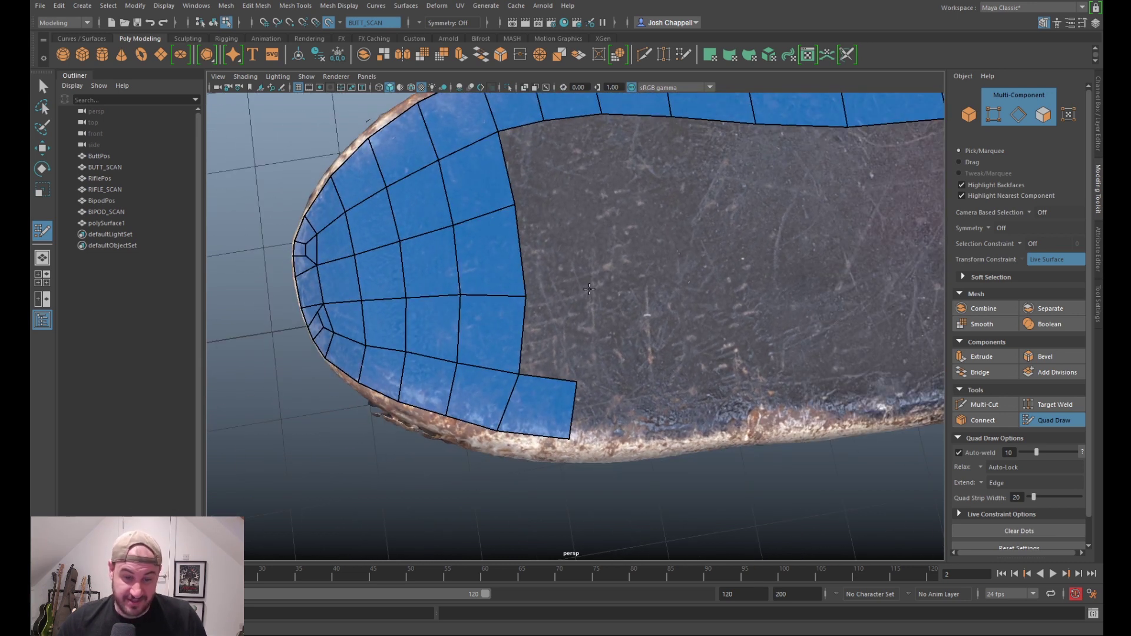
Step: Fill an inner row of three quads between the new rim quad and the opposite rim strip
left_click(576, 200)
left_click(542, 169, "shift")
left_click(552, 253, "shift")
left_click(554, 330, "shift")
scroll(605, 229, "down", 3)
middle_click_drag(591, 207, 583, 254, "alt")
scroll(584, 254, "up", 2)
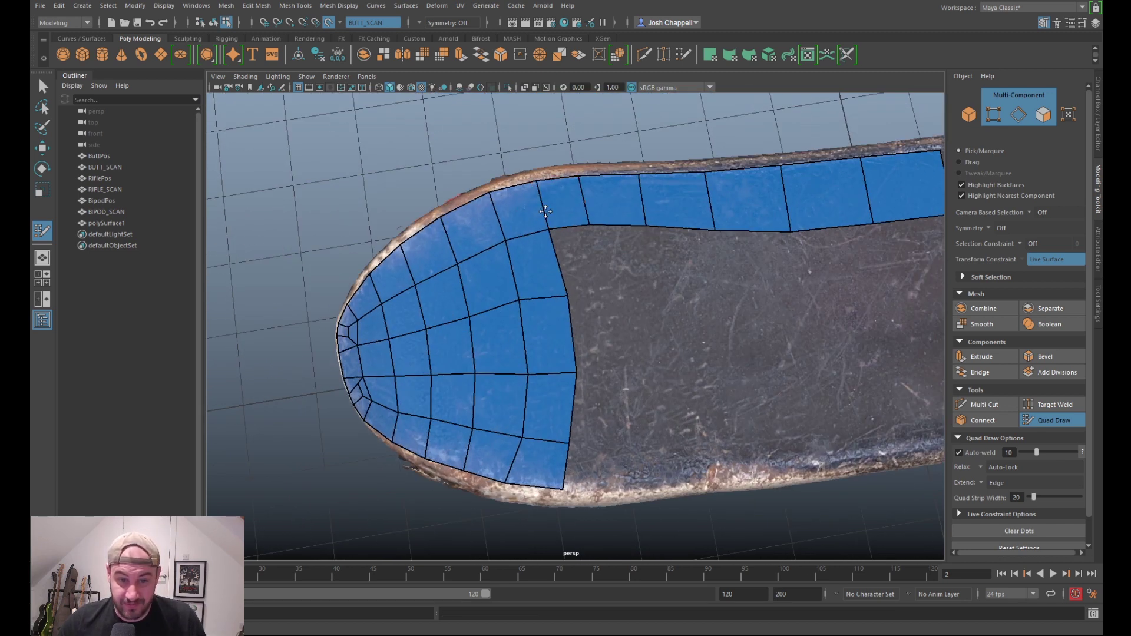
Step: Nudge an inner vertex of the long rim strip and fill a row of four quads from it to the open edge
left_click_drag(582, 196, 589, 193)
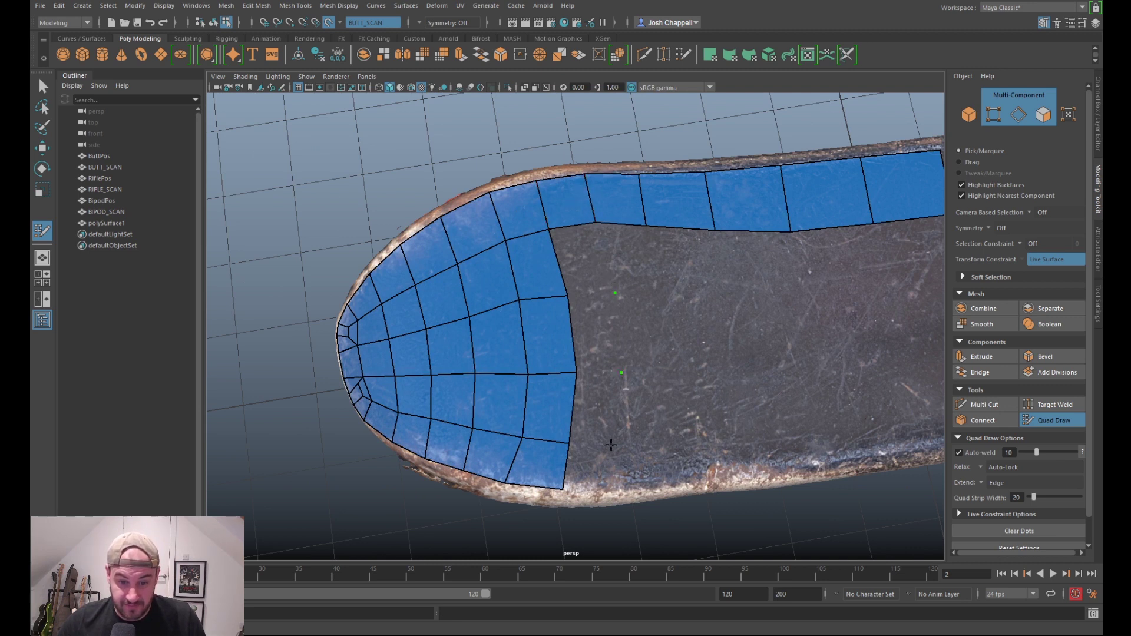
mouse_move(621, 485)
left_mouse_down("shift")
mouse_move(595, 465)
mouse_move(599, 281)
left_mouse_up("shift")
left_click(599, 280, "shift")
middle_click_drag(675, 423, 639, 387, "alt")
left_click_drag(681, 434, 658, 400, "alt")
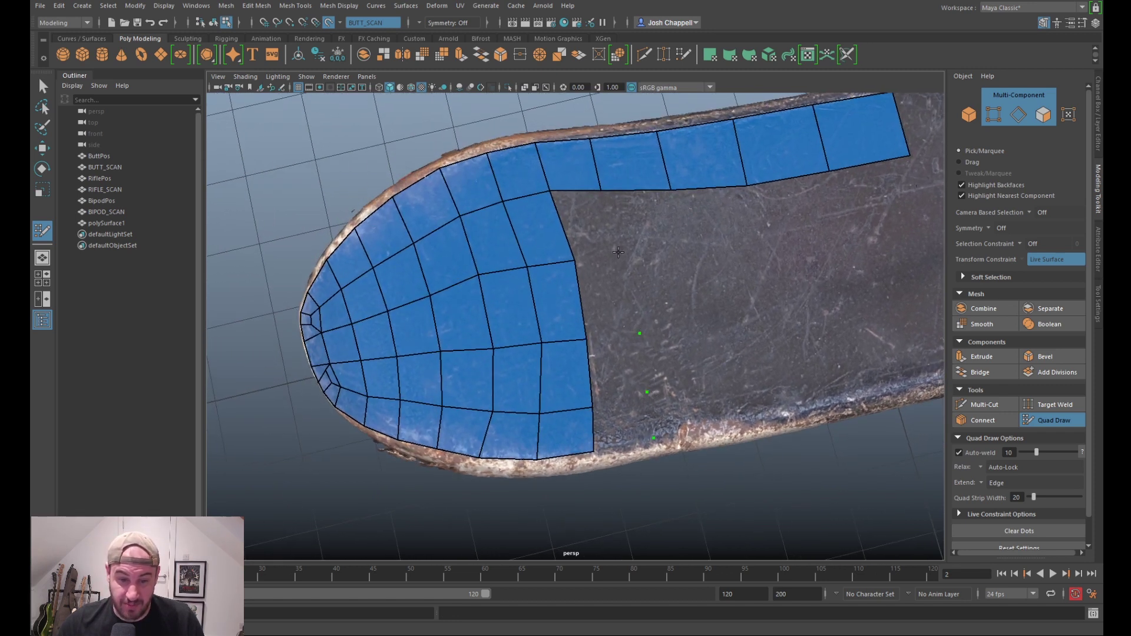
Step: Fill two more rows of four quads across the face, from the long rim strip to the opposite edge
left_click(595, 224, "shift")
left_click(610, 297, "shift")
left_click(618, 365, "shift")
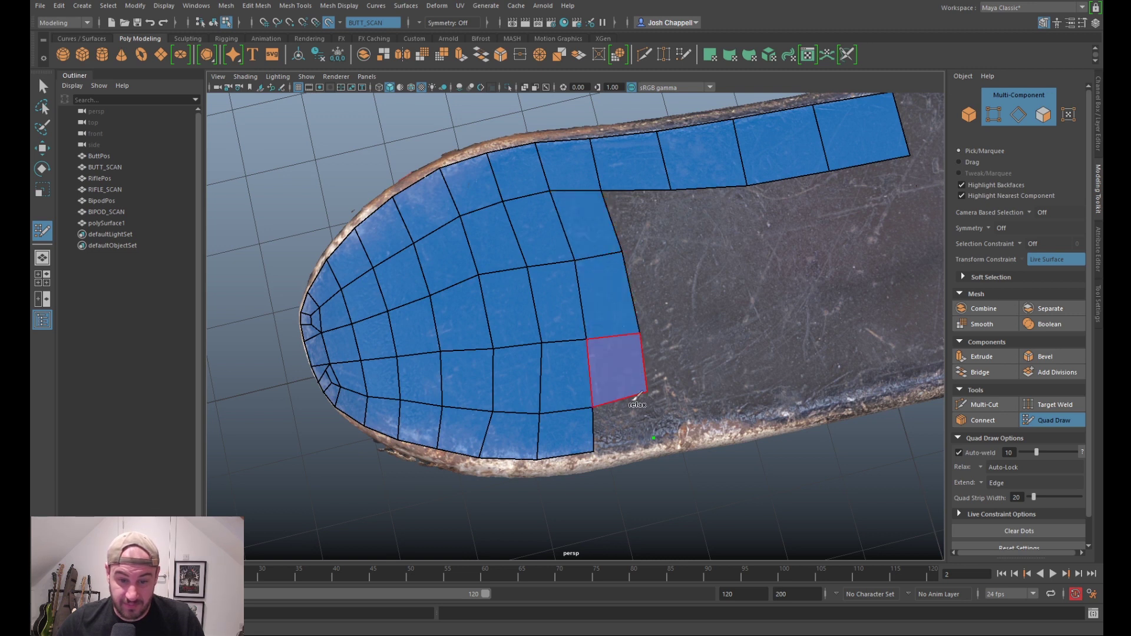
left_click(647, 419, "shift")
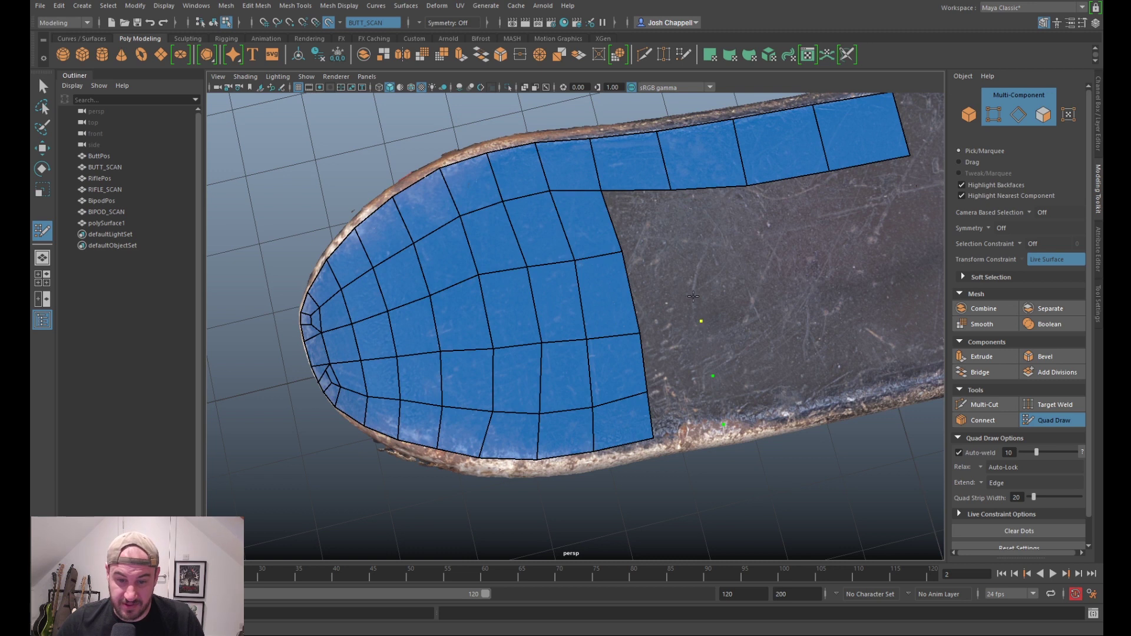
left_click(677, 242, "shift")
left_click(668, 300, "shift")
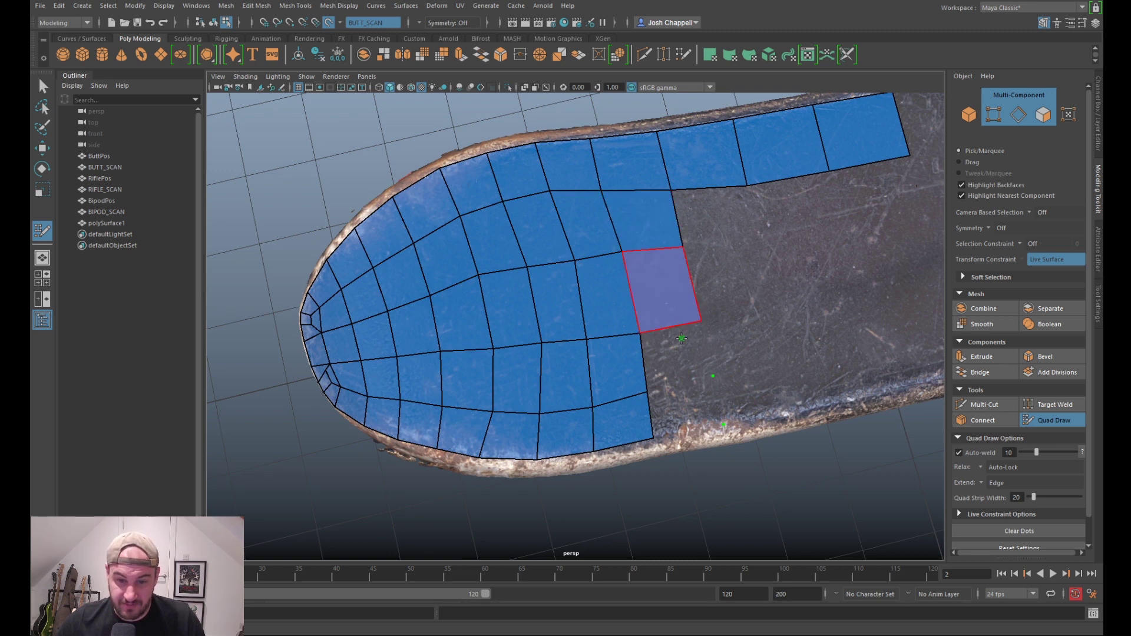
left_click(683, 374, "shift")
left_click(684, 398, "shift")
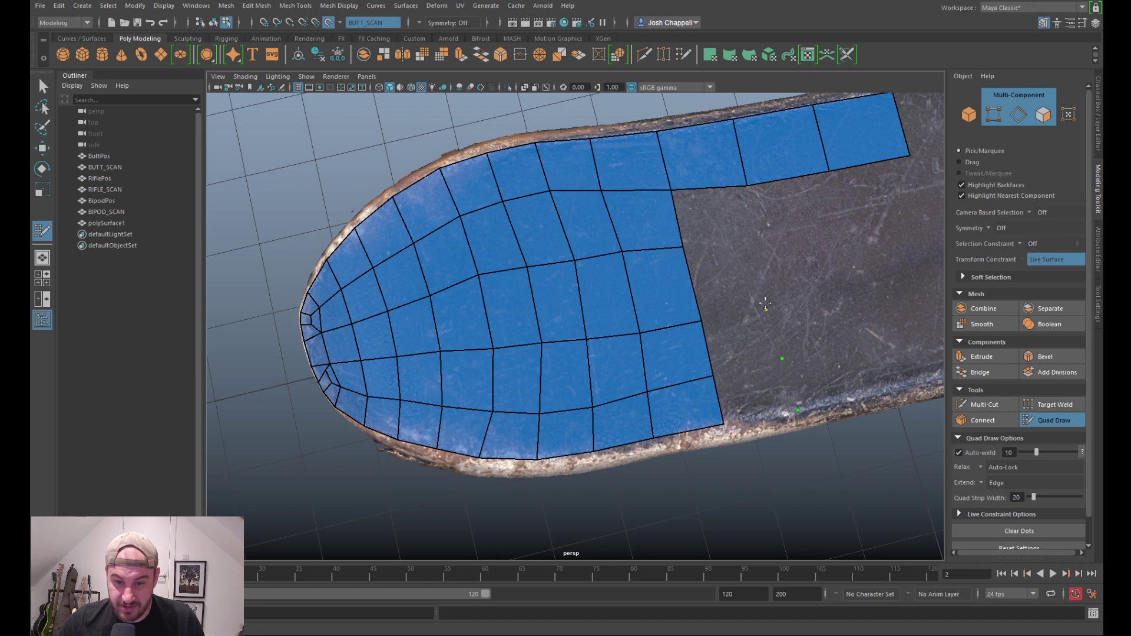
Step: Continue the grid along the straight section with two further four-quad rows, leaving one strip quad unmatched
left_click(712, 215, "shift")
left_click(722, 273, "shift")
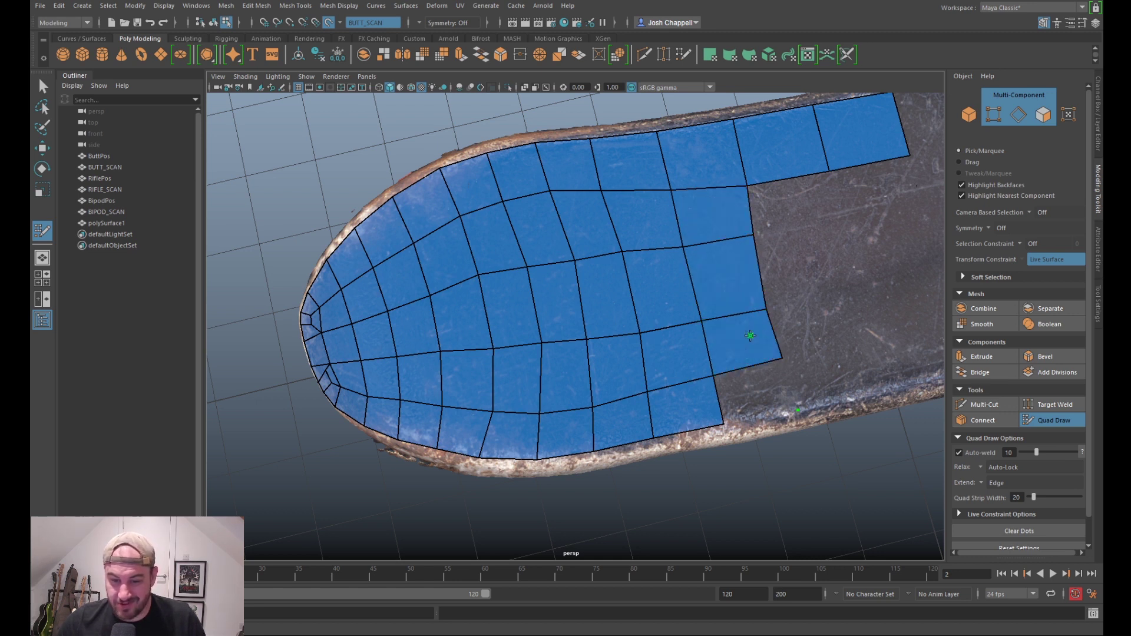
left_click(740, 342, "shift")
left_click(765, 399, "shift")
middle_click_drag(881, 389, 764, 391, "alt")
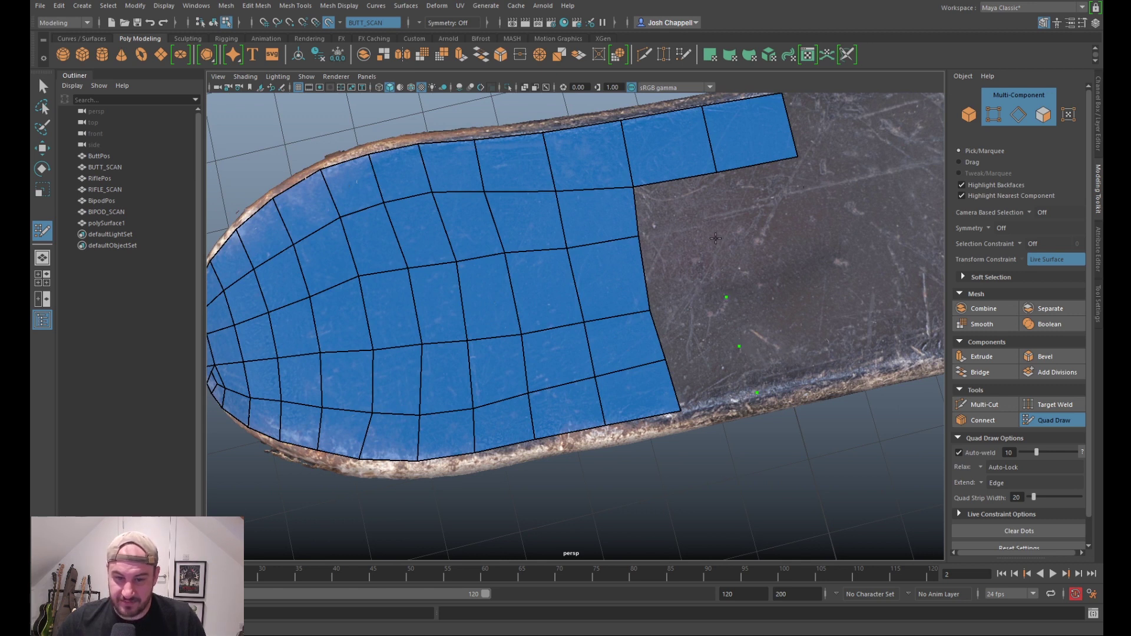
left_click(686, 242, "shift")
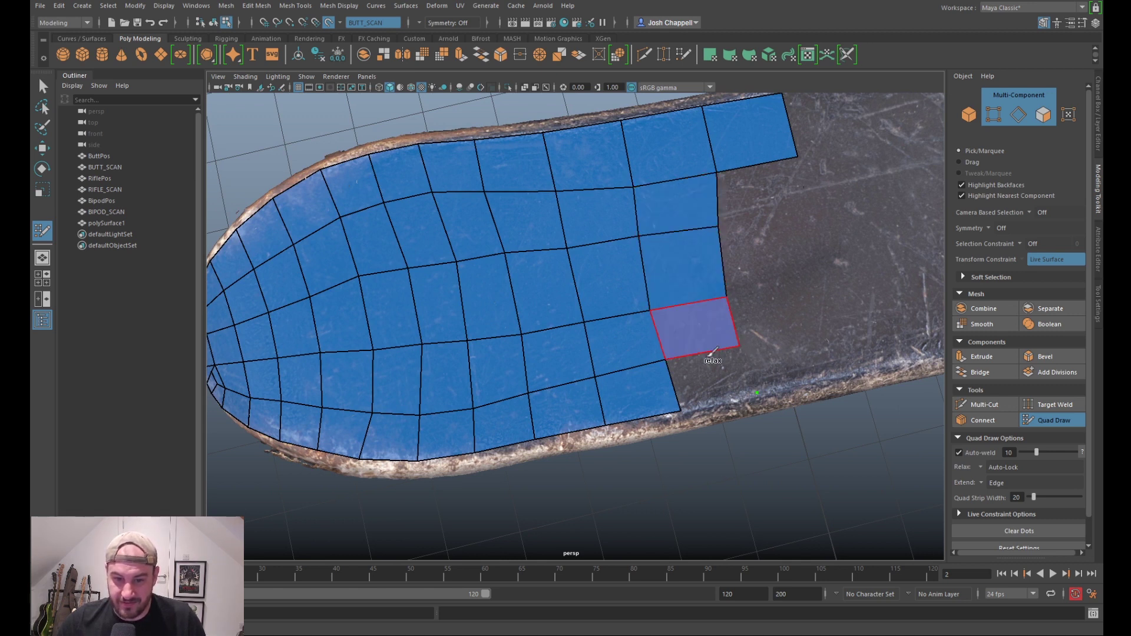
left_click(710, 351, "shift")
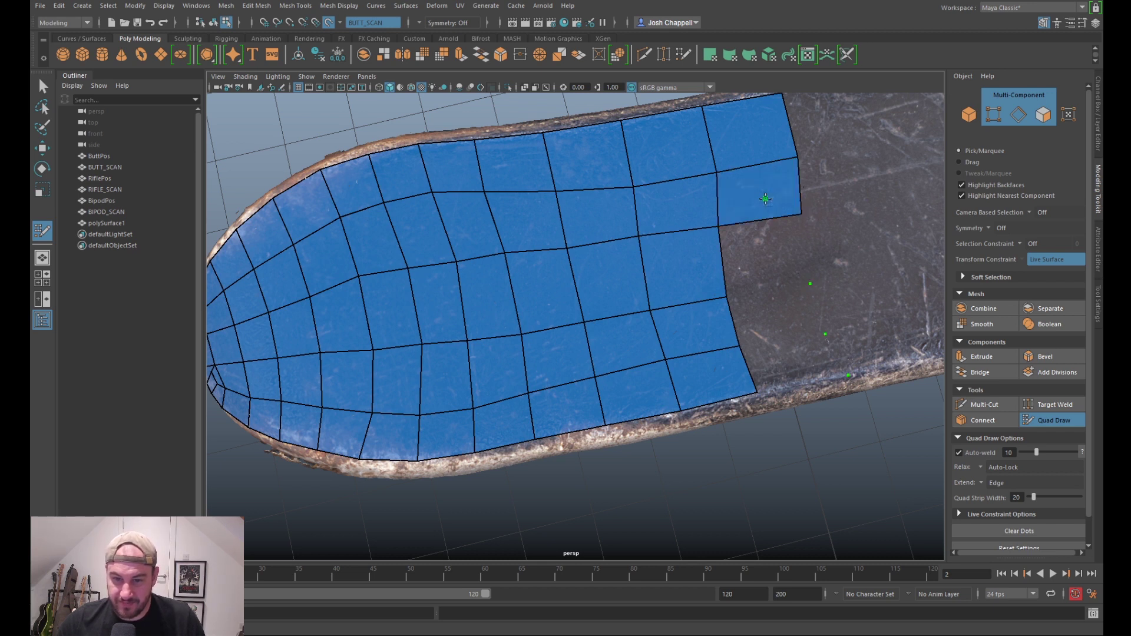
Step: Fill the last four-quad row level with the rim strip's end and add a full-width row of five quads beyond it
left_click(766, 198, "shift")
left_click(770, 252, "shift")
left_click(772, 315, "shift")
left_click(807, 368, "shift")
middle_click_drag(807, 368, 721, 393, "alt")
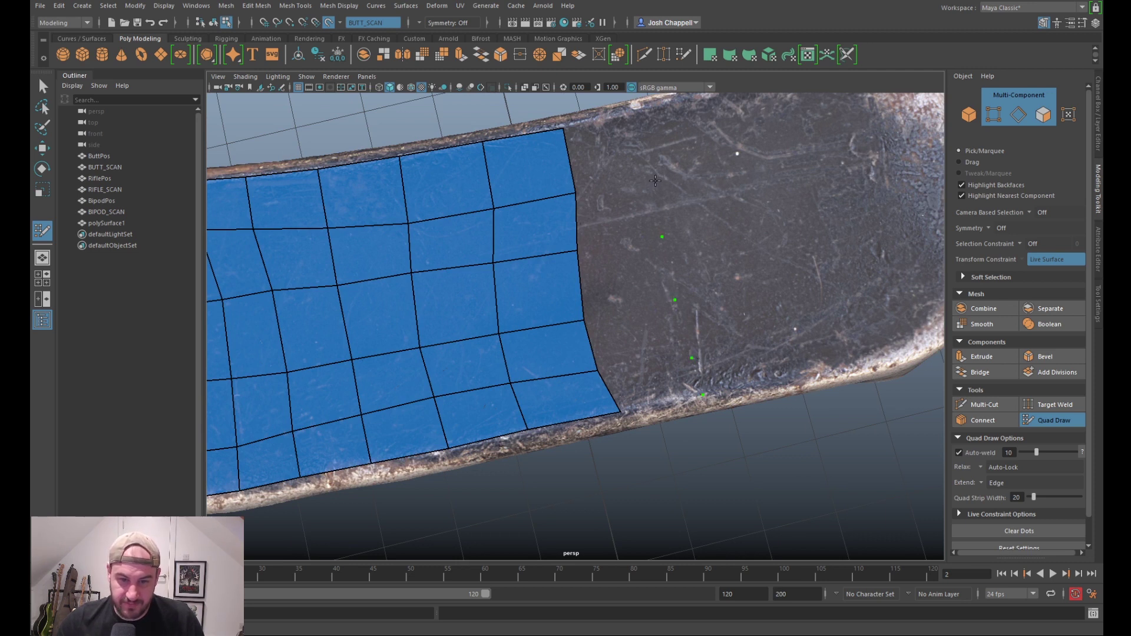
left_click(619, 150, "shift")
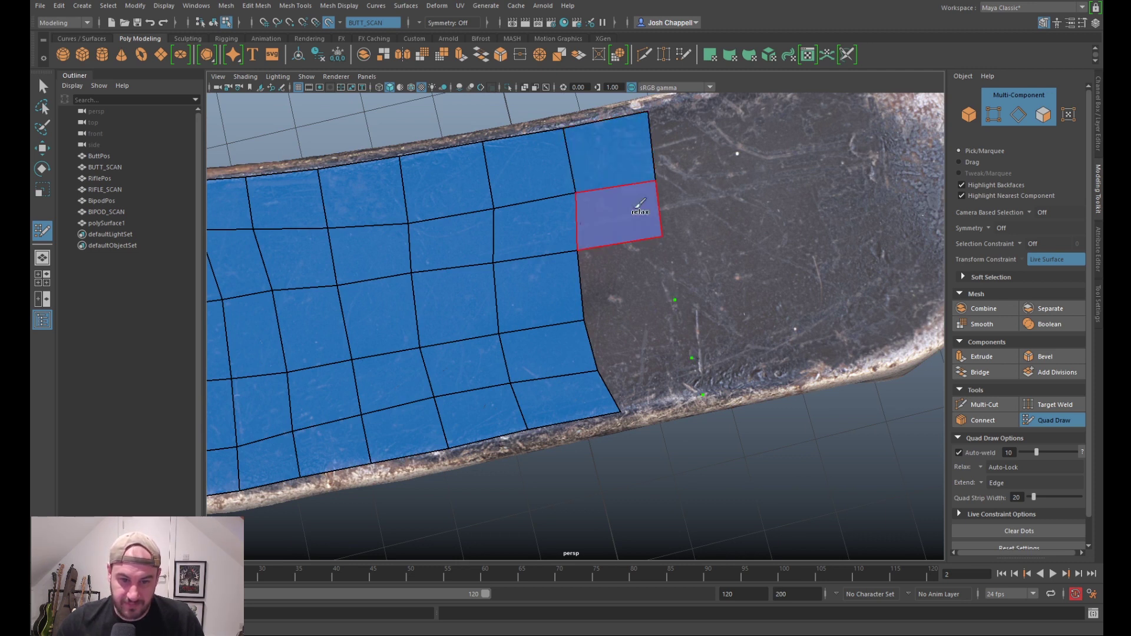
left_click(639, 215, "shift")
left_click(644, 280, "shift")
left_click(652, 381, "shift")
Step: Relax the quads across the straight middle section to even out their spacing
right_click_drag(651, 381, 574, 379, "alt")
middle_click_drag(575, 379, 666, 354, "alt")
mouse_move(533, 276)
left_mouse_down("shift")
mouse_move(566, 234)
mouse_move(498, 235)
mouse_move(628, 281)
mouse_move(517, 350)
mouse_move(479, 276)
mouse_move(437, 253)
mouse_move(387, 333)
mouse_move(397, 310)
mouse_move(548, 360)
mouse_move(723, 330)
mouse_move(672, 285)
mouse_move(670, 245)
mouse_move(696, 280)
mouse_move(631, 298)
mouse_move(453, 234)
mouse_move(475, 232)
mouse_move(505, 283)
mouse_move(535, 227)
mouse_move(527, 224)
mouse_move(639, 282)
mouse_move(517, 346)
mouse_move(373, 346)
mouse_move(380, 277)
mouse_move(422, 255)
mouse_move(371, 374)
mouse_move(339, 268)
left_mouse_up("shift")
Step: Add a row of five quads across the full width of the face, continuing toward the uncovered rounded end
middle_click_drag(661, 274, 481, 276, "alt")
right_click_drag(480, 276, 582, 324, "alt")
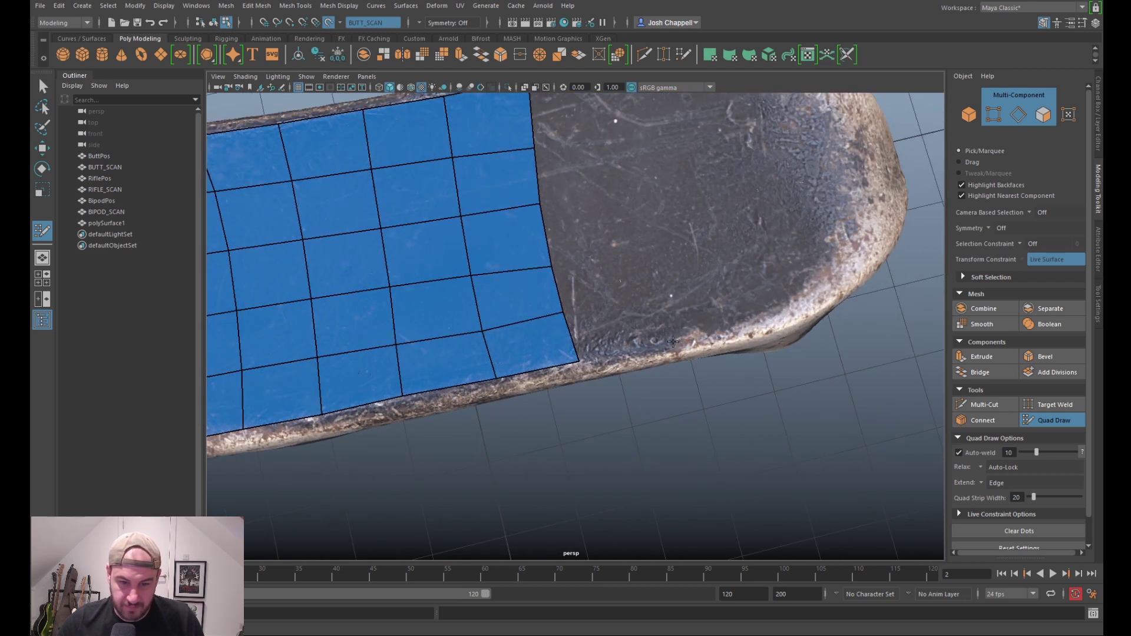
middle_click_drag(664, 277, 667, 328, "alt")
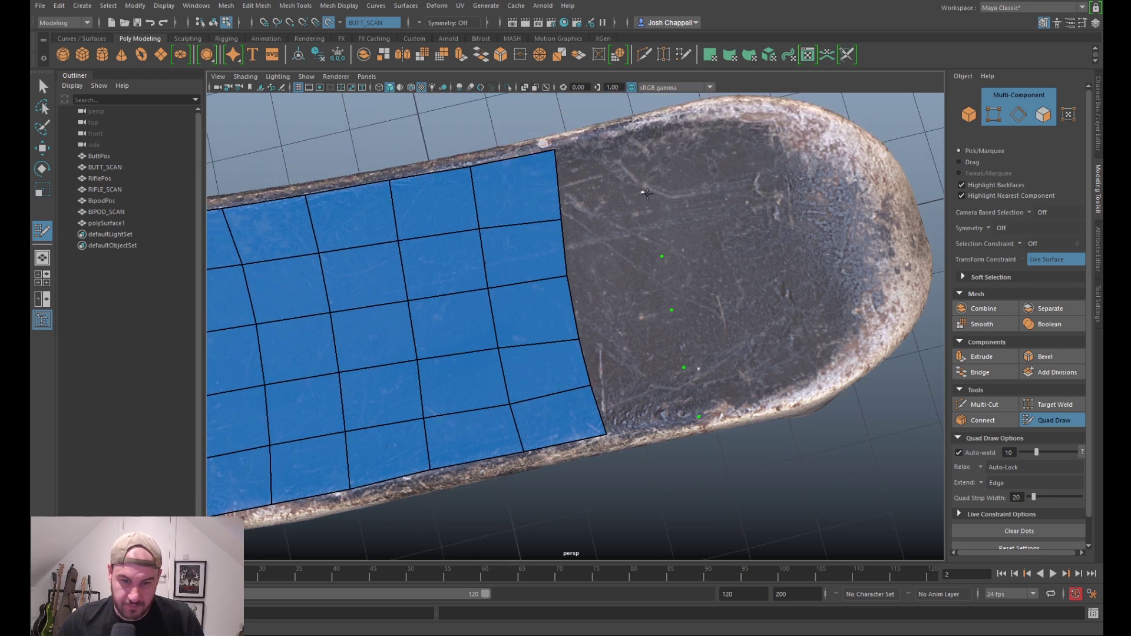
left_click(602, 176, "shift")
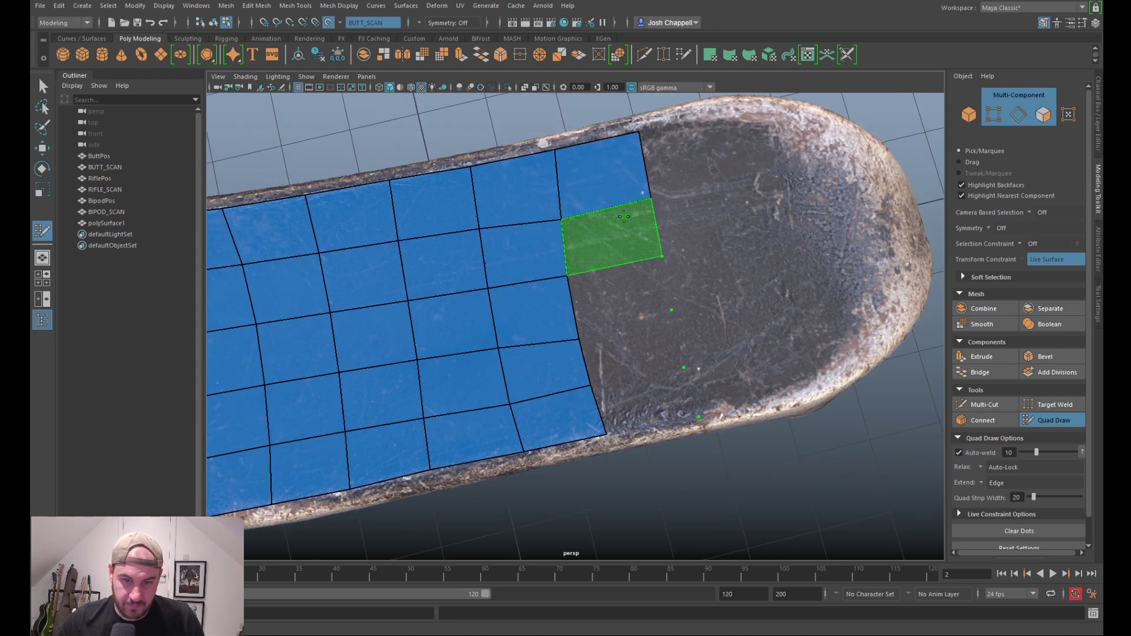
left_click(611, 238, "shift")
left_click(619, 295, "shift")
left_click(644, 336, "shift")
left_click(645, 398, "shift")
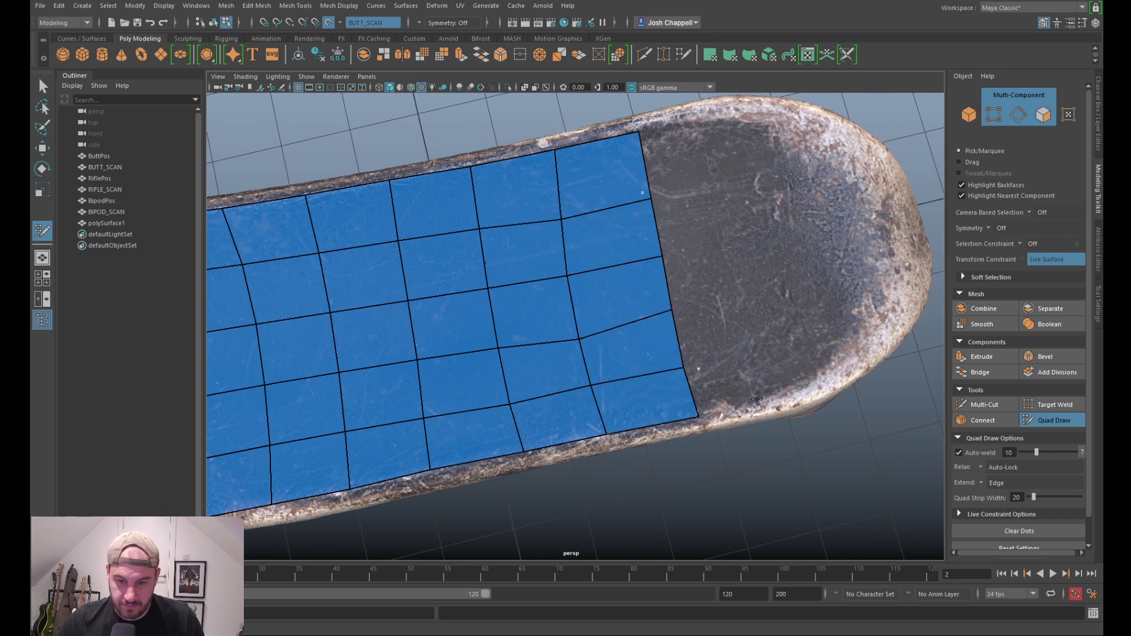
Step: Add another full-width five-quad row up to where the face begins curving into the rounded end
left_click_drag(771, 425, 630, 293, "alt")
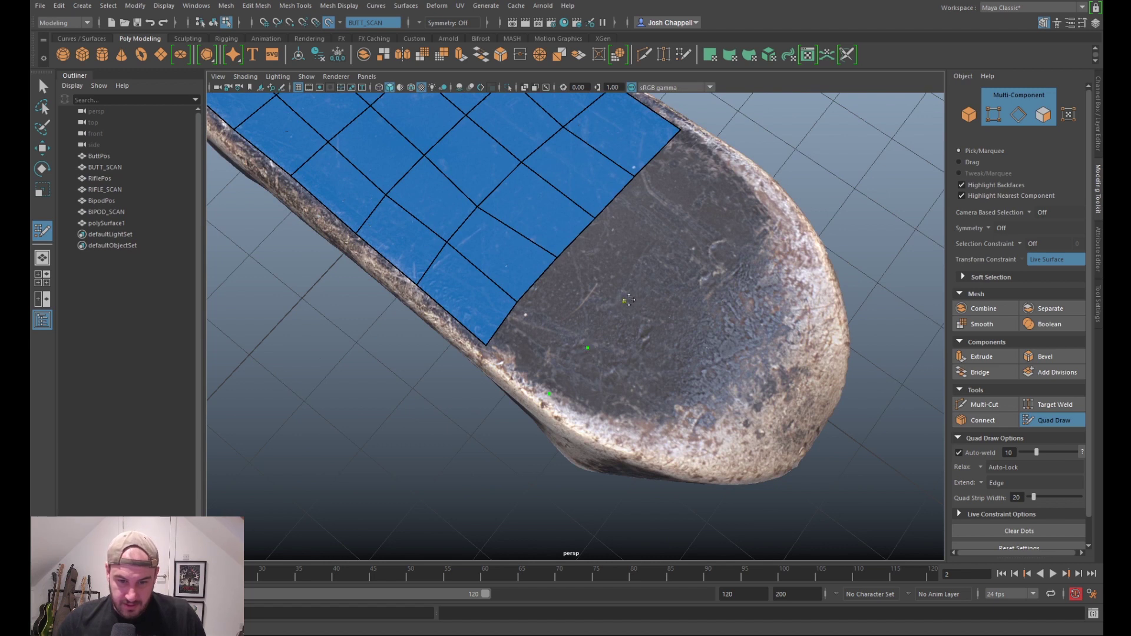
left_click_drag(629, 301, 596, 314, "alt")
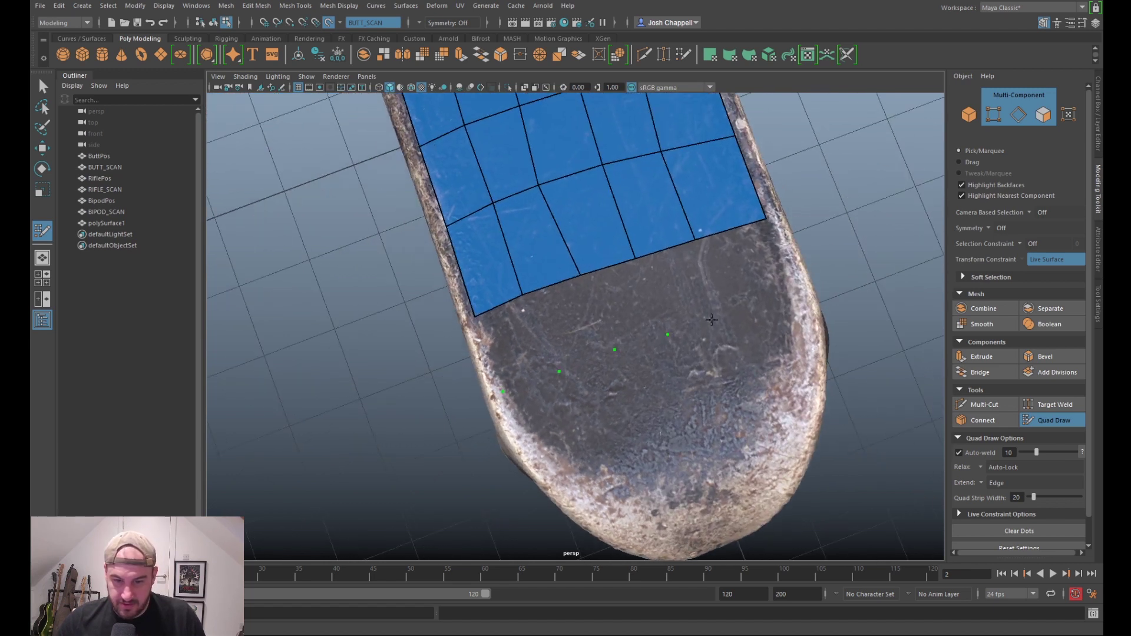
left_click(745, 271, "shift")
left_click(681, 286, "shift")
left_click(625, 303, "shift")
left_click(585, 322, "shift")
Step: Add a shorter row of five quads at the start of the rounded end, with its outer vertices following the rim
left_click_drag(585, 323, 671, 384, "alt")
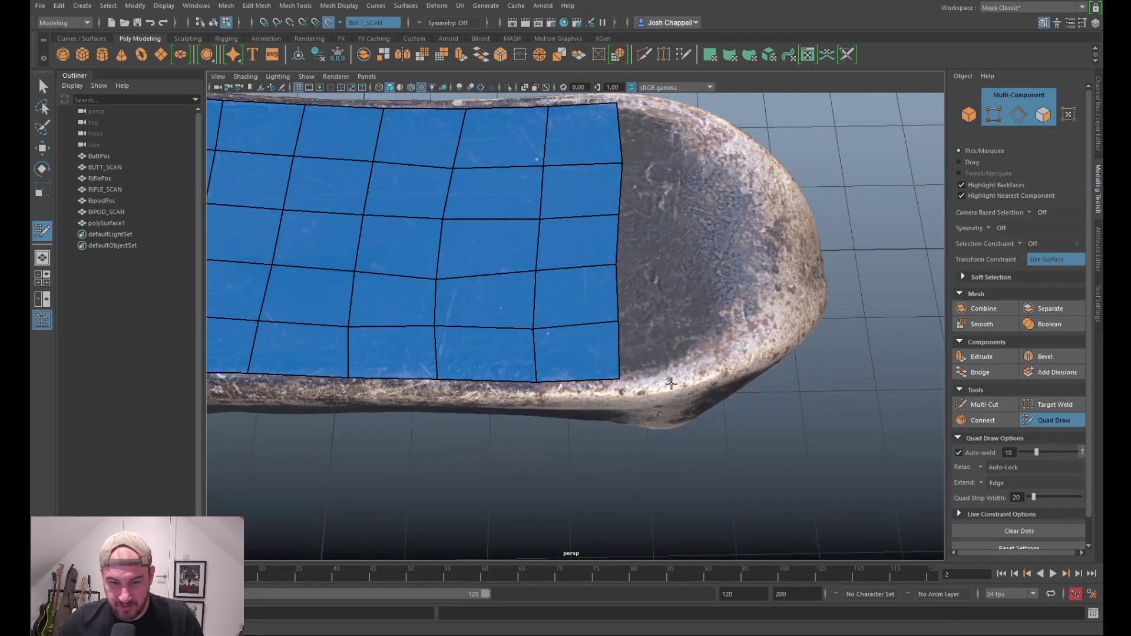
left_click(658, 318, "shift")
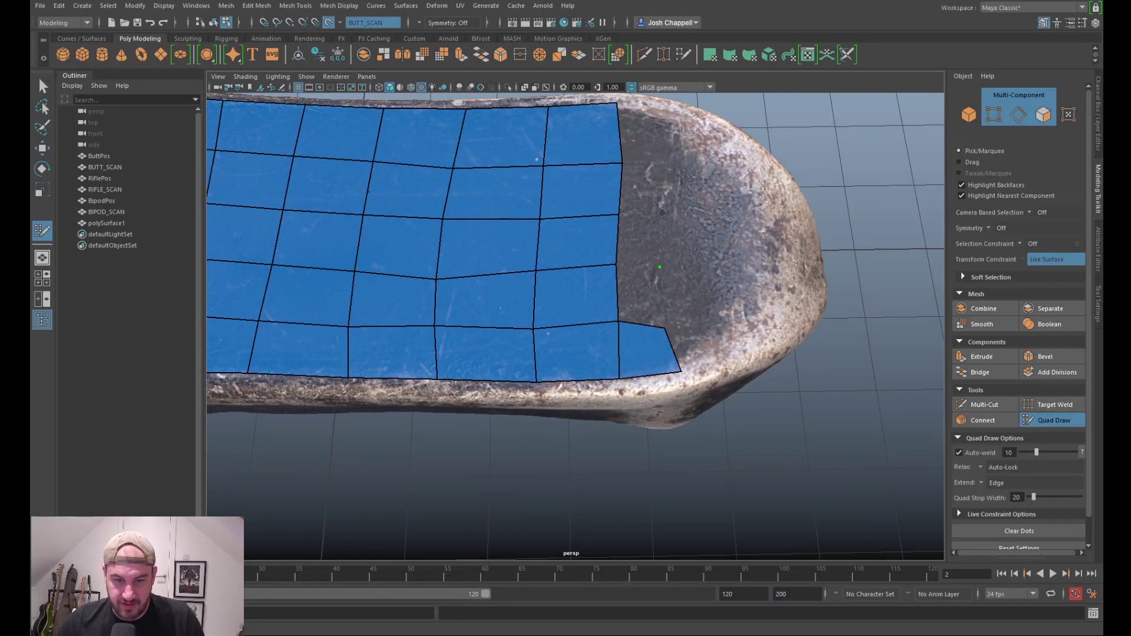
left_click_drag(662, 212, 681, 249, "alt")
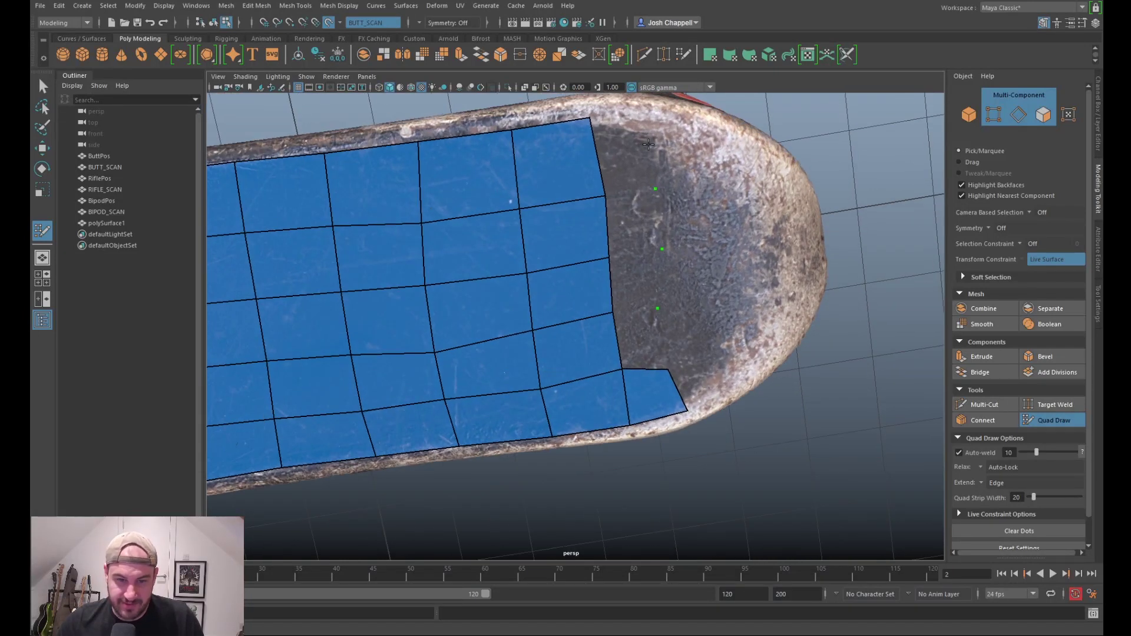
left_click(623, 141, "shift")
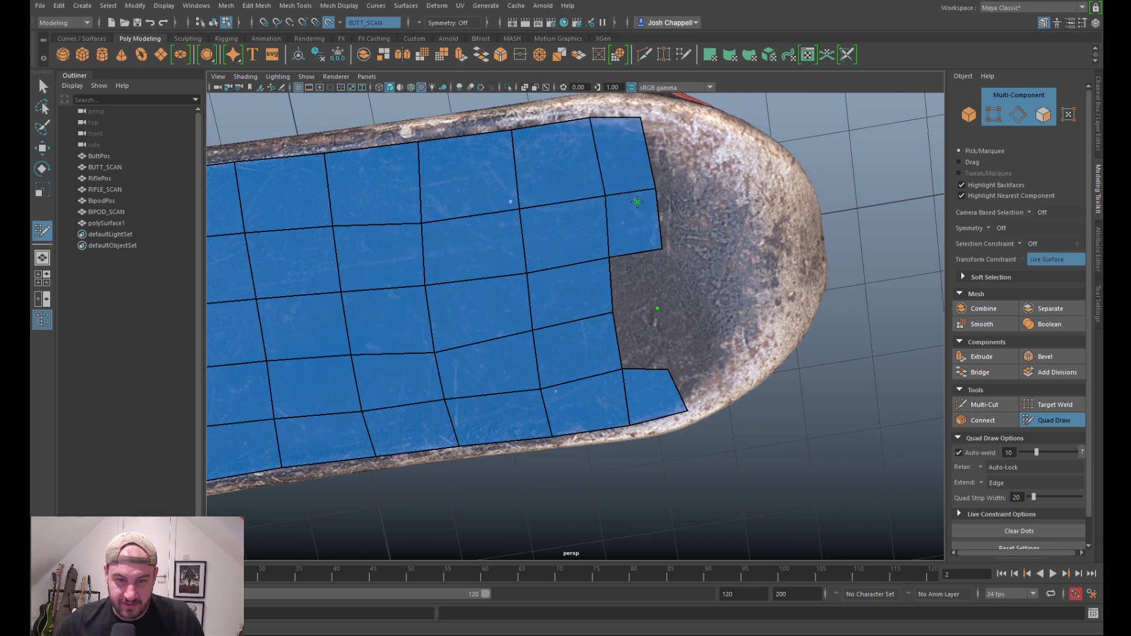
left_click(633, 220, "shift")
left_click(648, 274, "shift")
left_click(642, 339, "shift")
Step: Run a quad strip from the grid's corner along one side of the rounded end, finishing with a cluster of small quads at the tip
left_click_drag(643, 339, 567, 323, "alt")
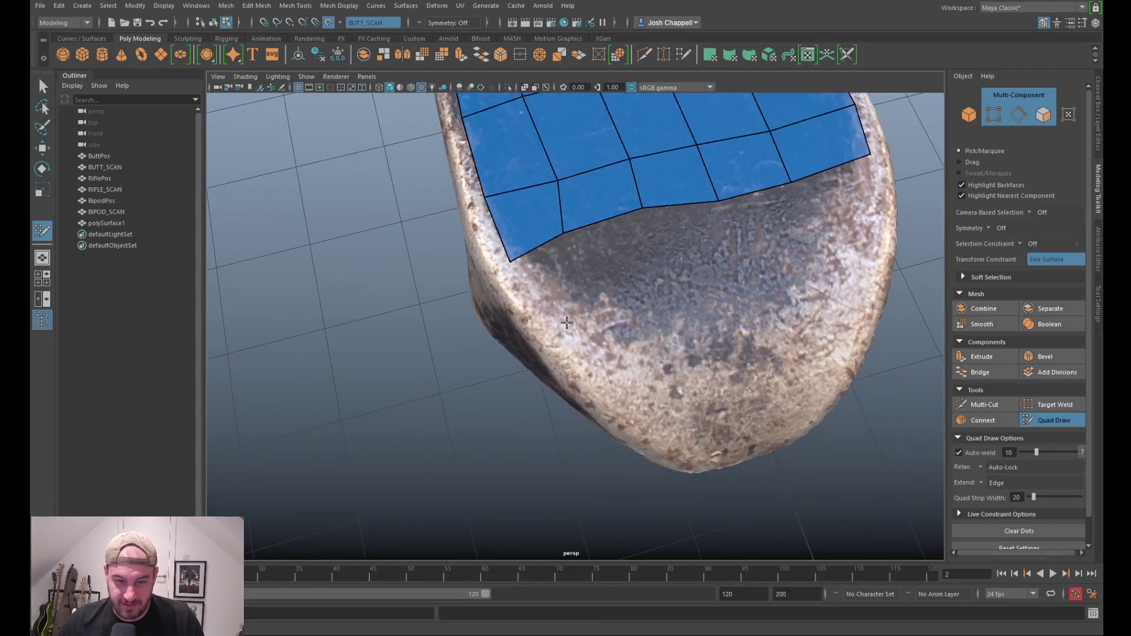
left_click(596, 287, "shift")
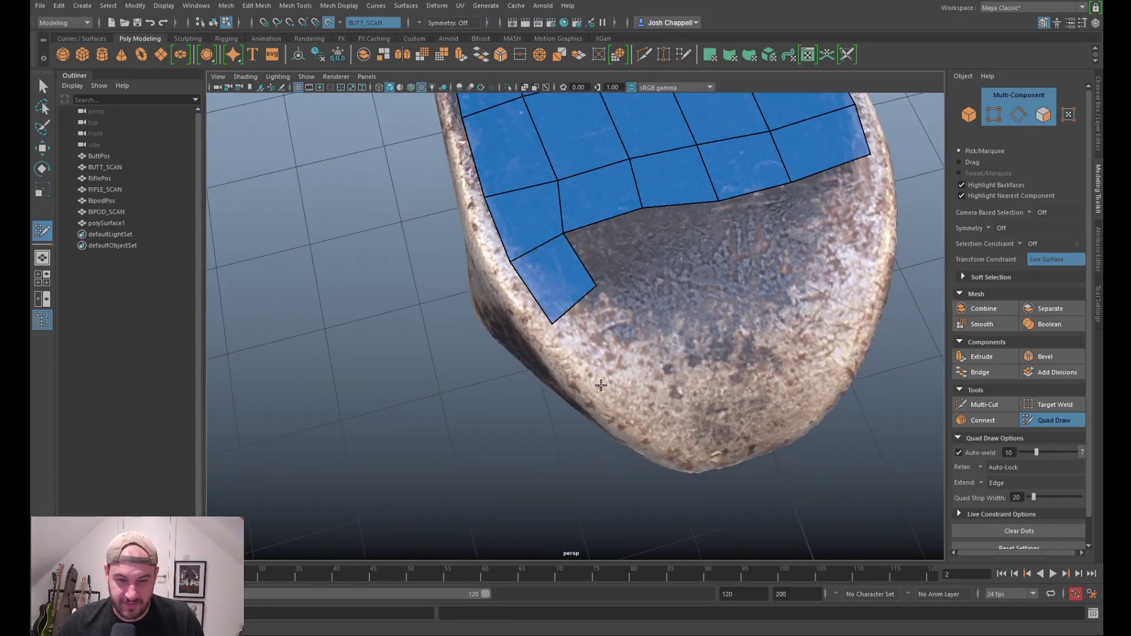
left_click_drag(613, 329, 625, 353, "alt")
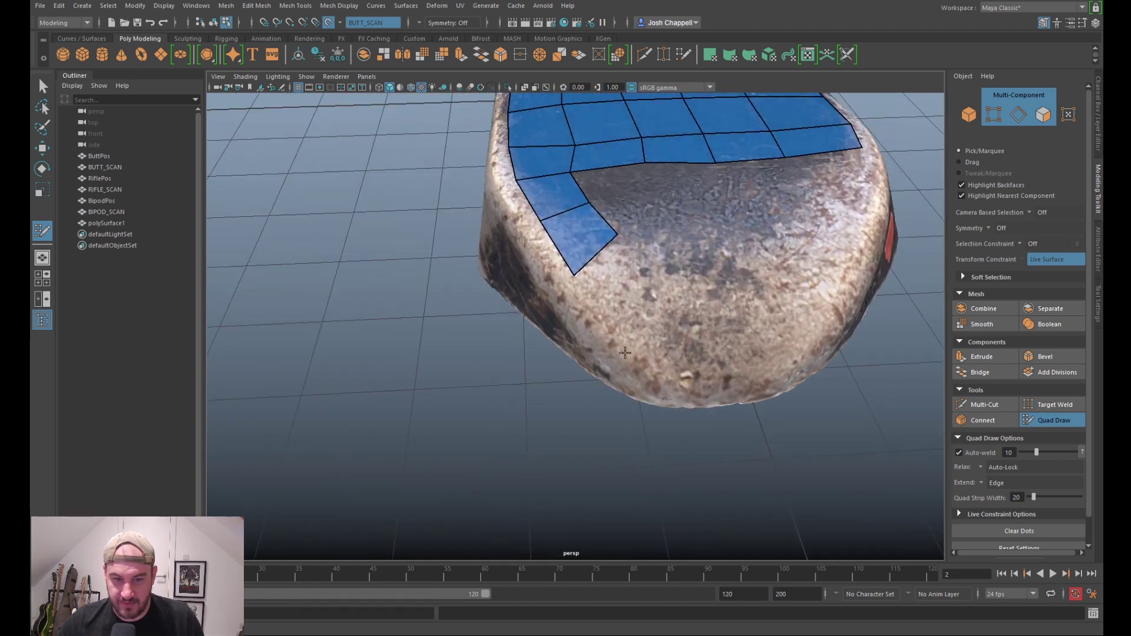
left_click(635, 291, "shift")
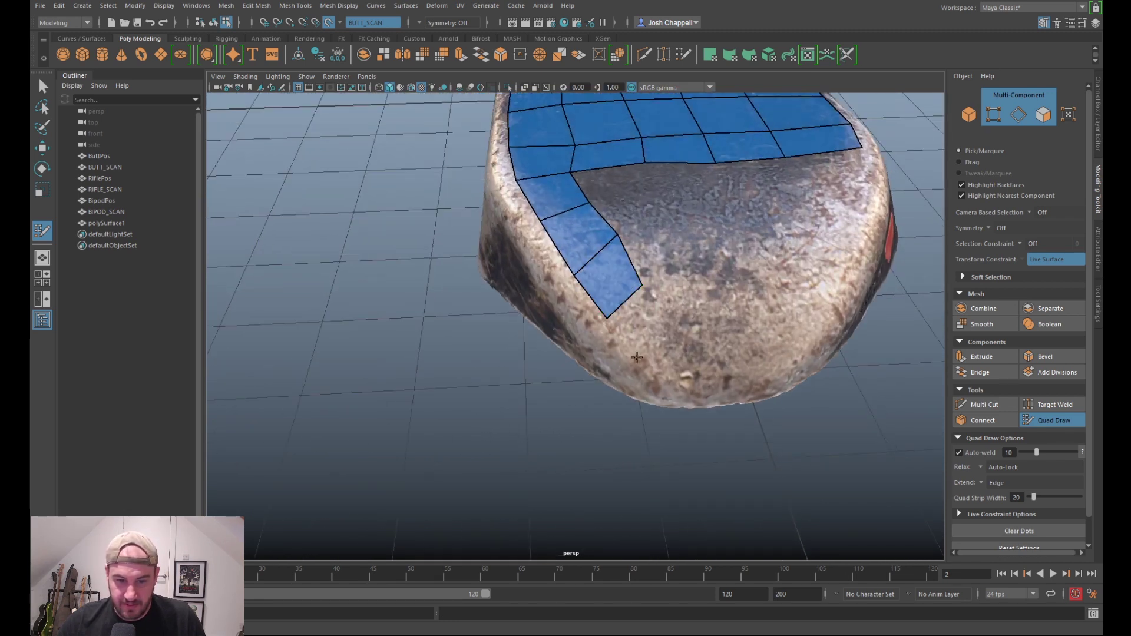
left_click(660, 321, "shift")
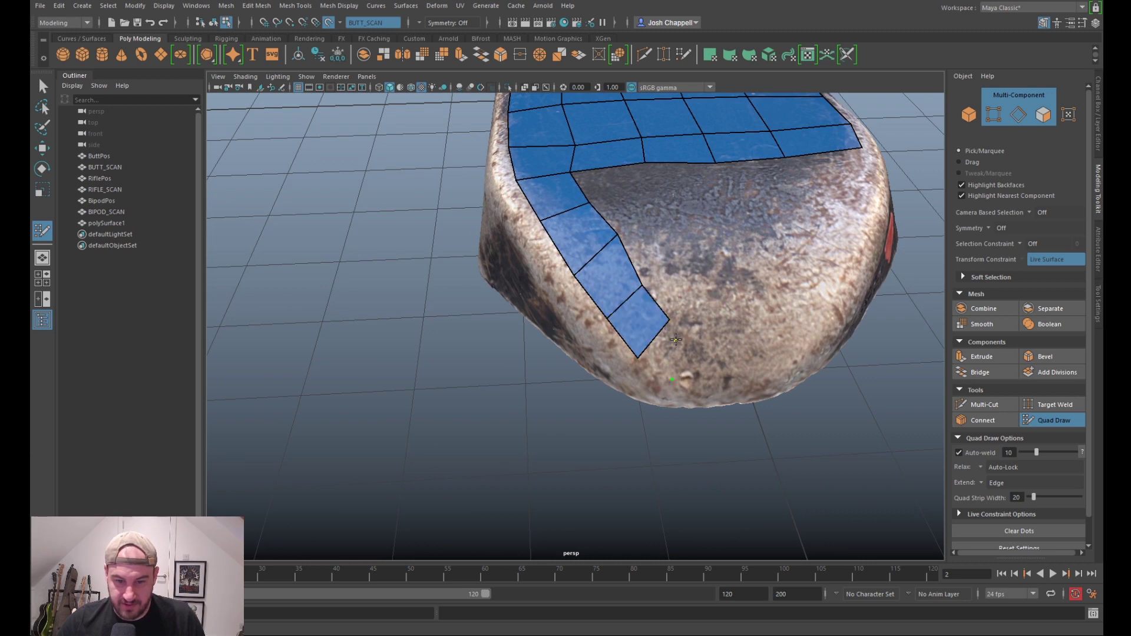
left_click(668, 354, "shift")
left_click(686, 343, "shift")
left_click(686, 332, "shift")
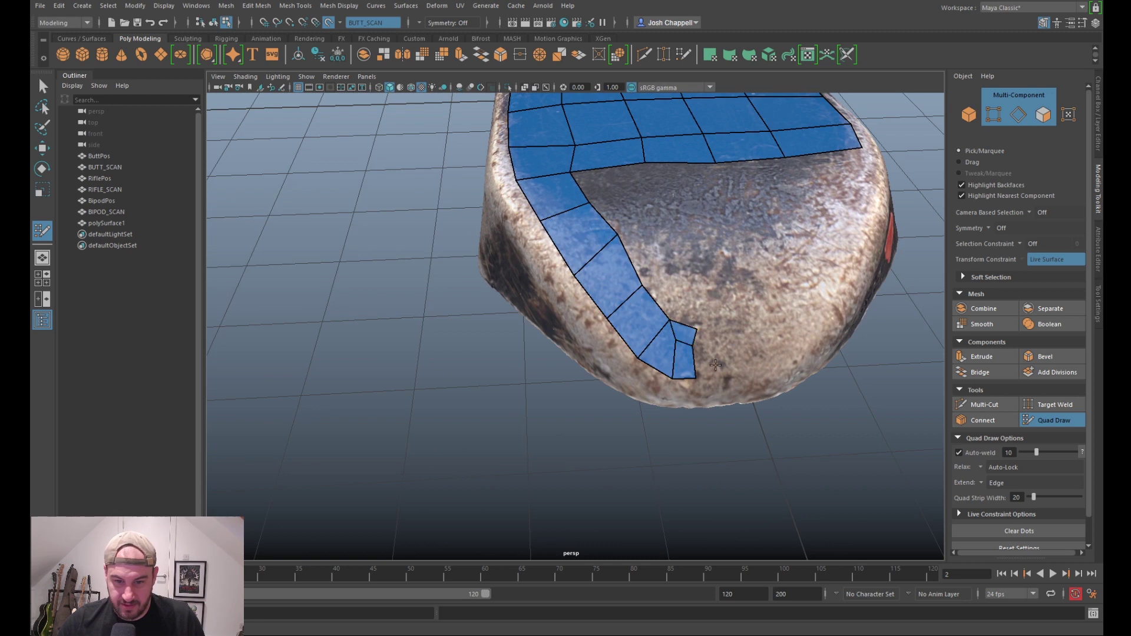
left_click(713, 368, "shift")
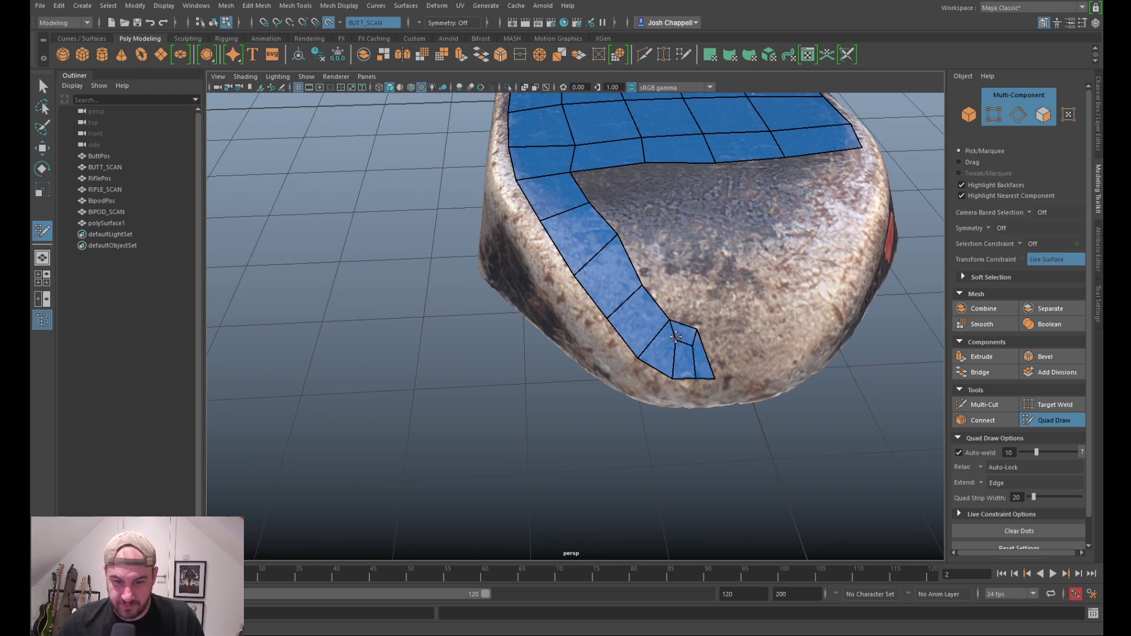
Step: Fill a row of four quads from the first quad of the side strip to the opposite rim
mouse_move(685, 346)
left_mouse_down("alt")
mouse_move(617, 313)
mouse_move(607, 391)
left_mouse_up("alt")
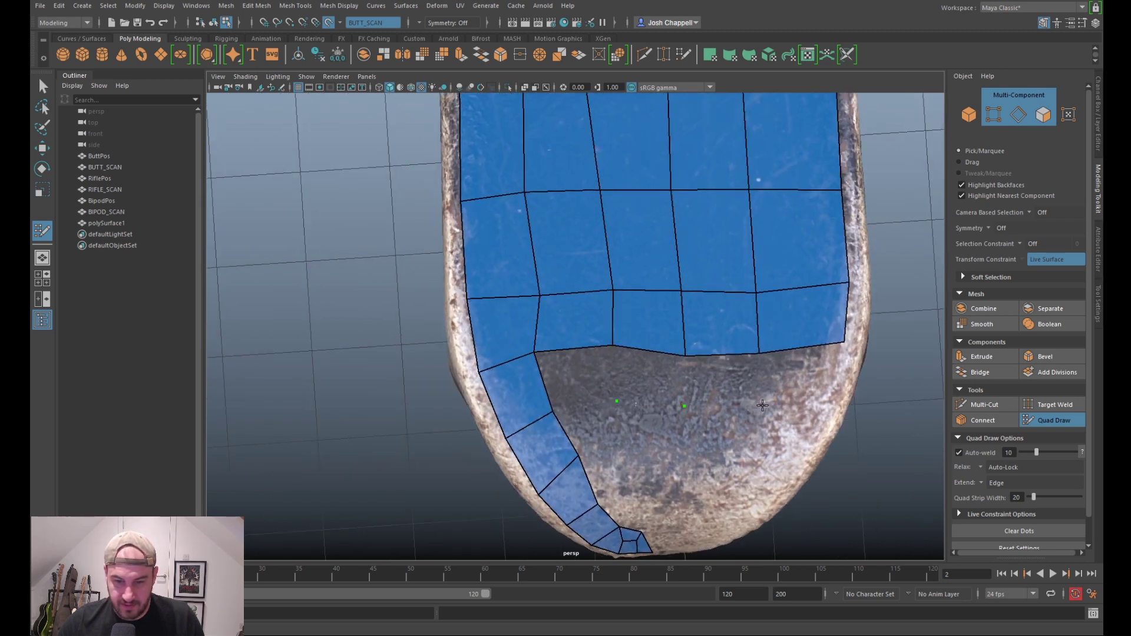
left_click(831, 404)
left_click(589, 377, "shift")
left_click(654, 378, "shift")
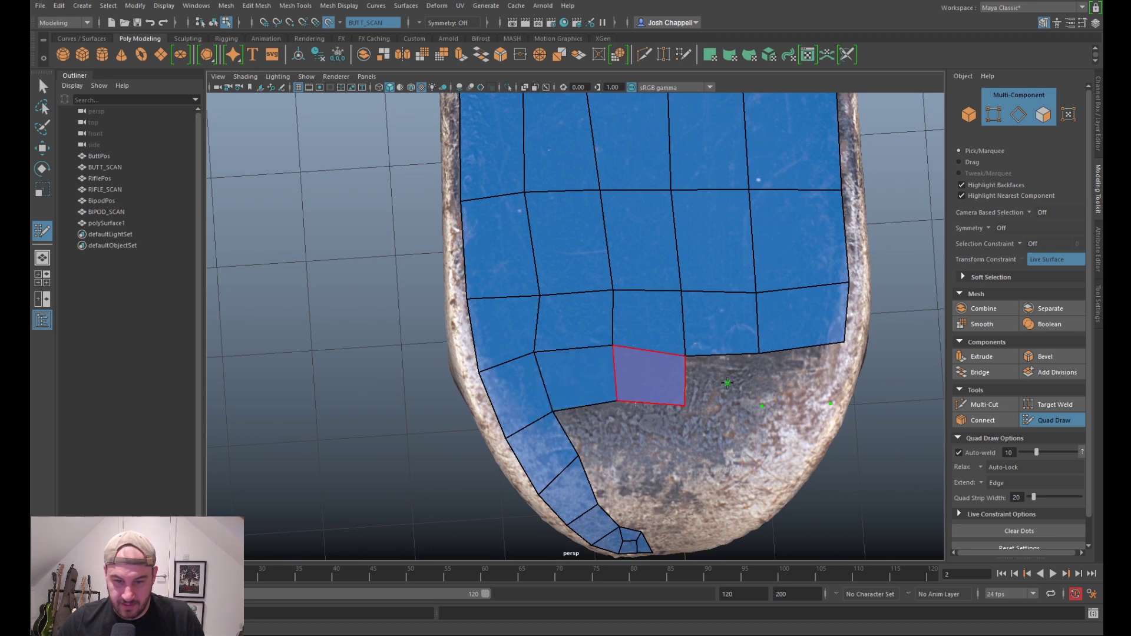
left_click(728, 381, "shift")
left_click(799, 380, "shift")
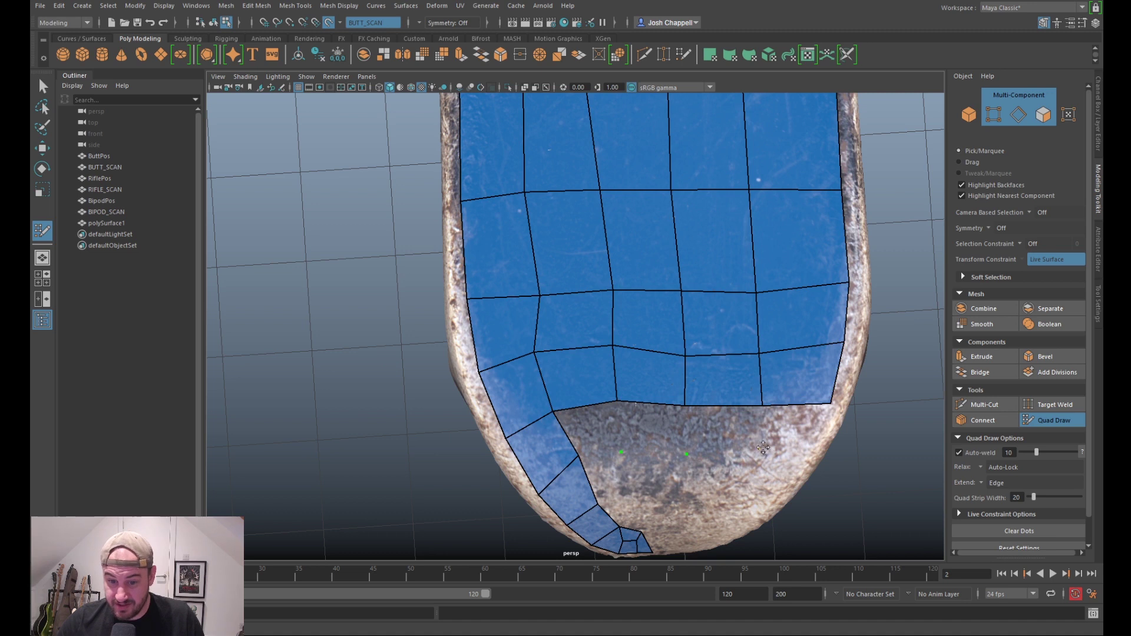
Step: Fill the next row of four quads from the side strip's second quad across to the opposite rim
left_click(597, 428, "shift")
left_click(653, 428, "shift")
left_click(723, 430, "shift")
left_click(786, 431, "shift")
Step: Fill another row of four quads one row closer to the tip, between the side strip and the opposite rim
left_click_drag(746, 481, 708, 354, "alt")
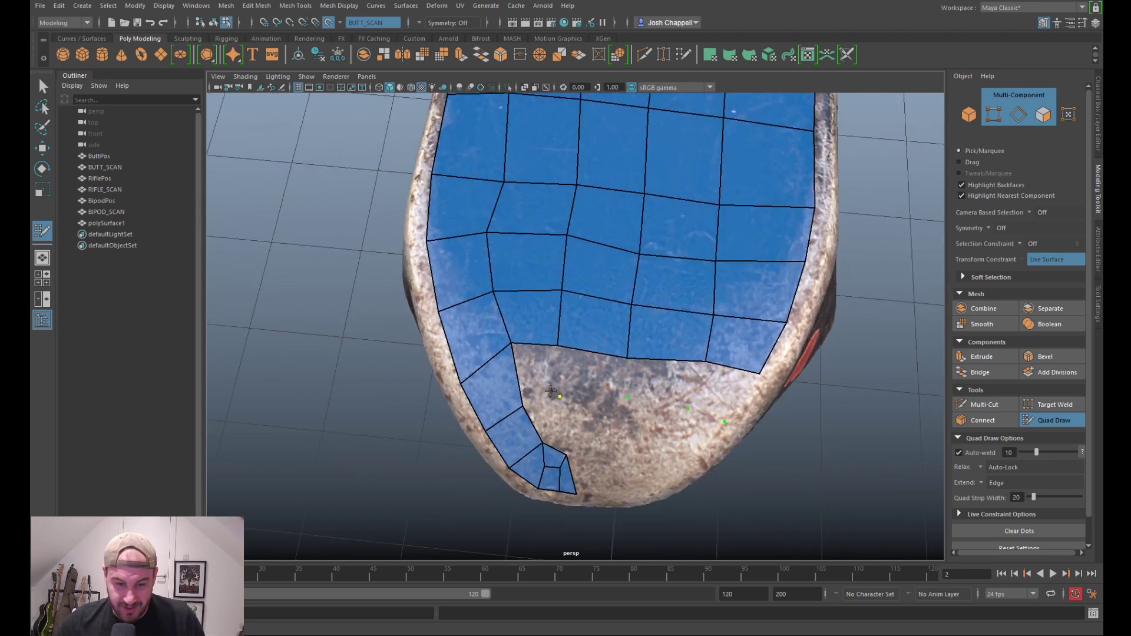
left_click(539, 377, "shift")
left_click(595, 378, "shift")
left_click(677, 390, "shift")
left_click(731, 410, "shift")
Step: Build a four-quad row from the top of the tip's small-quad cluster across to the opposite rim
left_click_drag(730, 423, 757, 400, "alt")
scroll(766, 371, "up", 3)
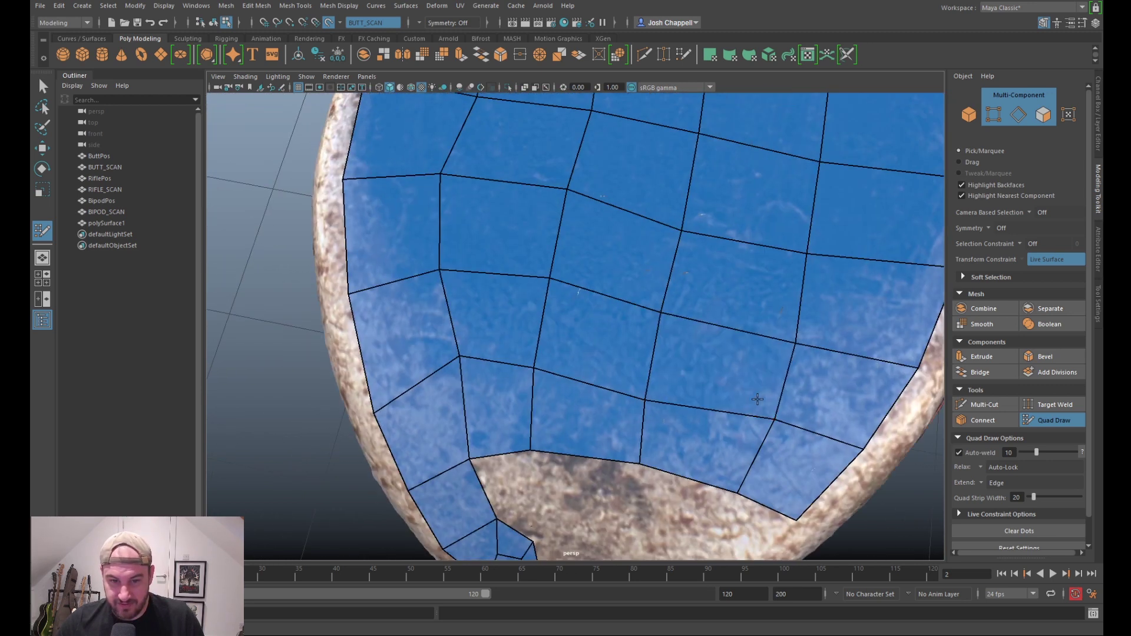
middle_click_drag(704, 433, 707, 256, "alt")
left_click_drag(707, 256, 736, 261, "alt")
left_click_drag(551, 366, 553, 357)
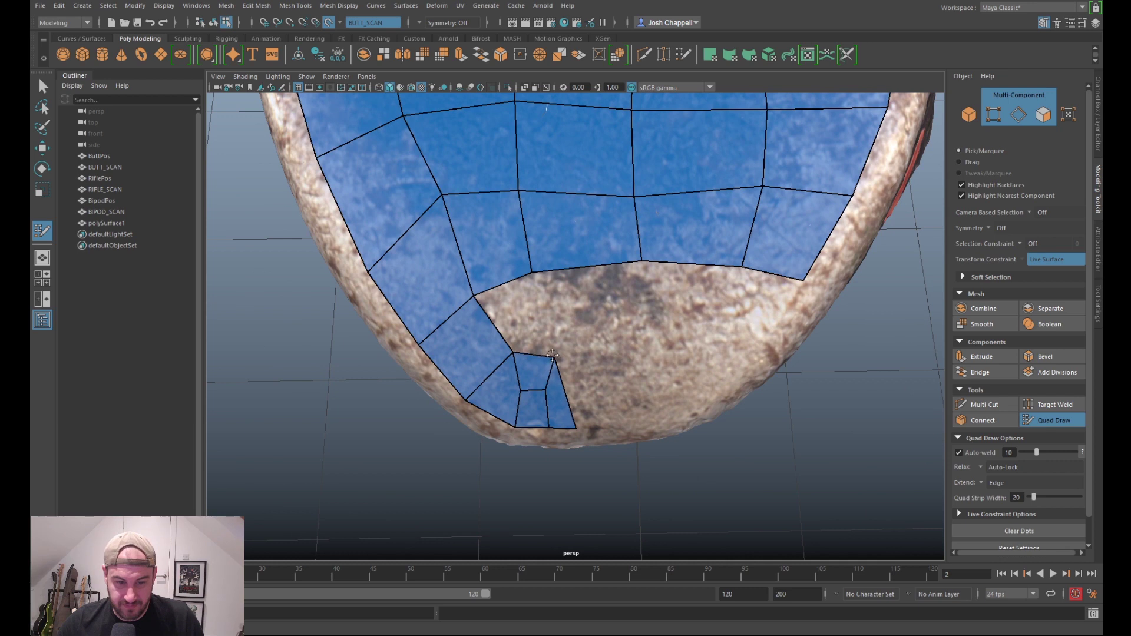
left_click(555, 355, "shift")
left_click(638, 351)
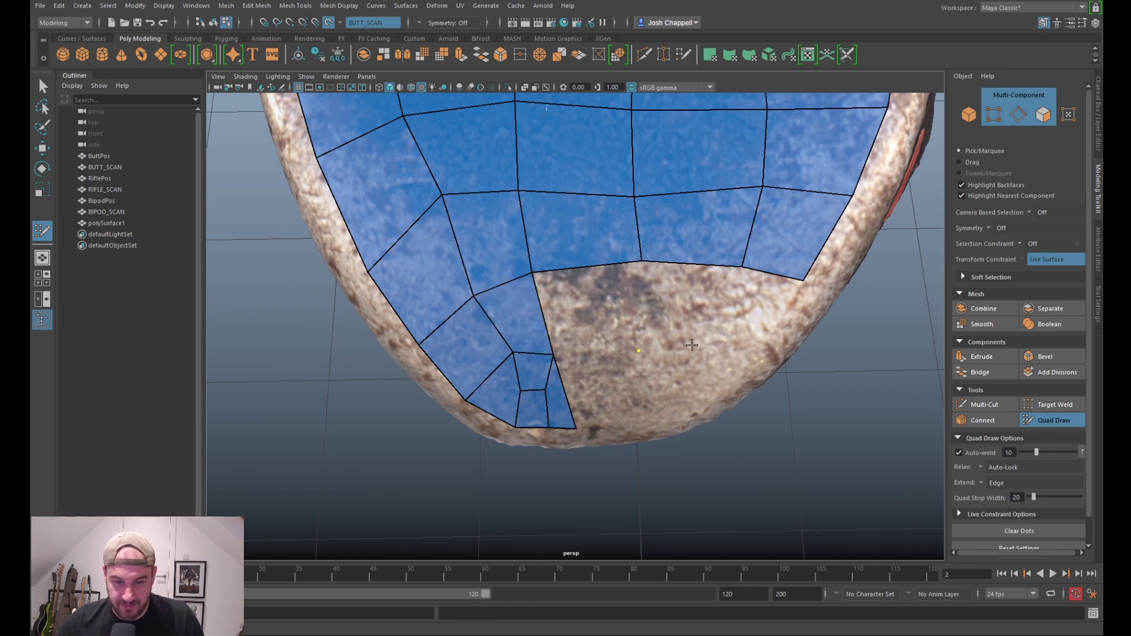
left_click(711, 349)
left_click(595, 312, "shift")
left_click(662, 312, "shift")
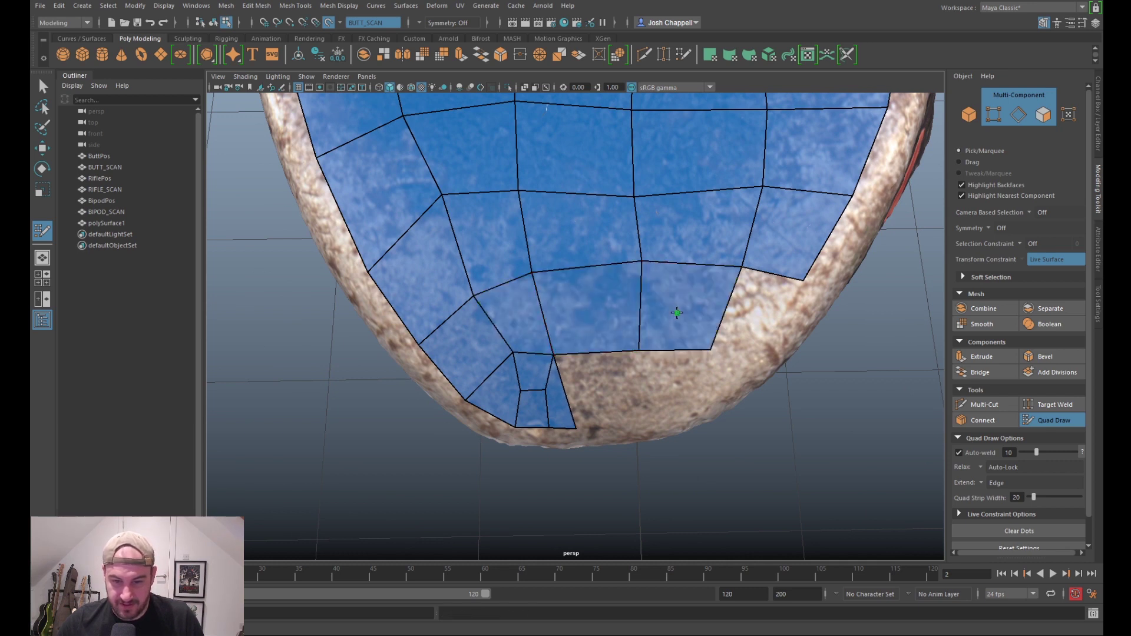
left_click(754, 359, "shift")
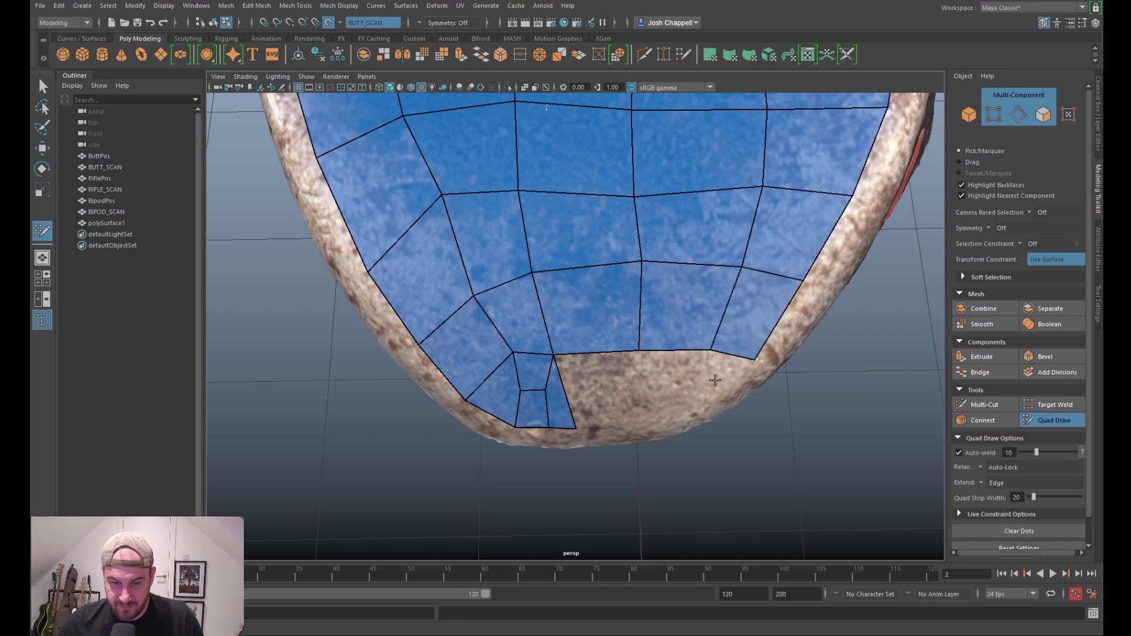
Step: Close the remaining gap at the tip with quads, mirroring the small-quad corner cluster on the opposite side
left_click(626, 421, "shift")
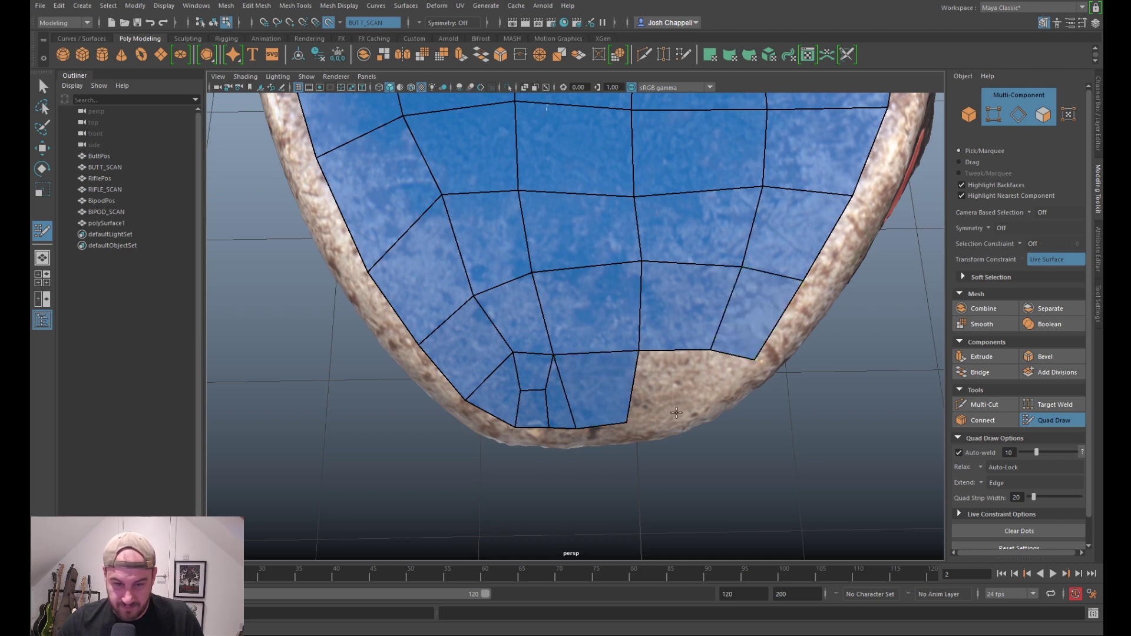
left_click_drag(676, 426, 676, 387, "alt")
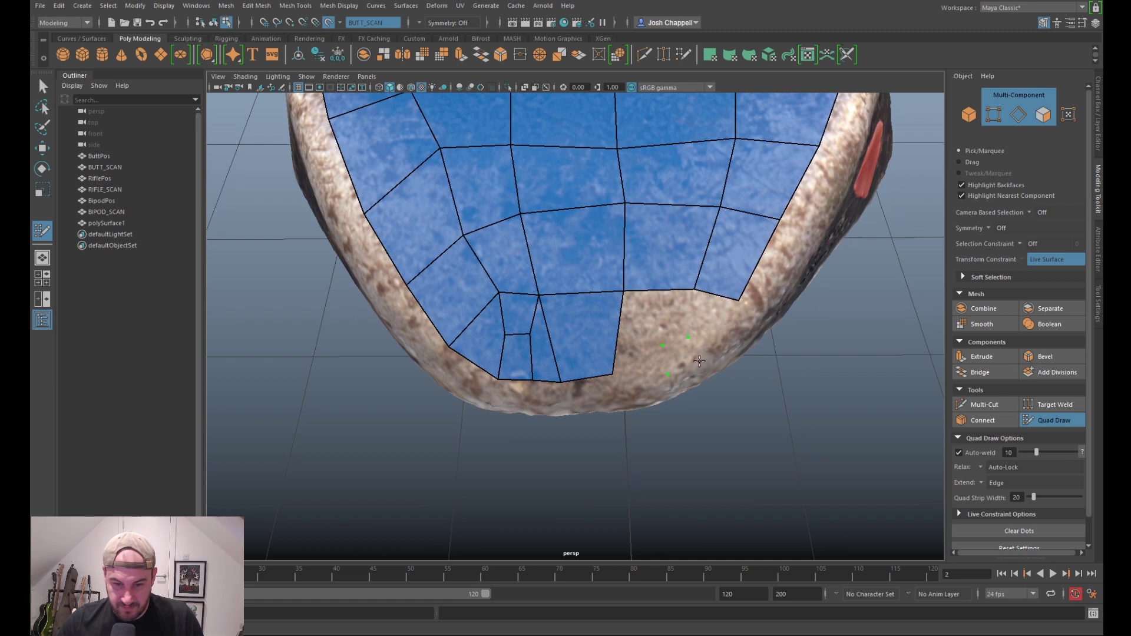
left_click(690, 358, "shift")
left_click(643, 352, "shift")
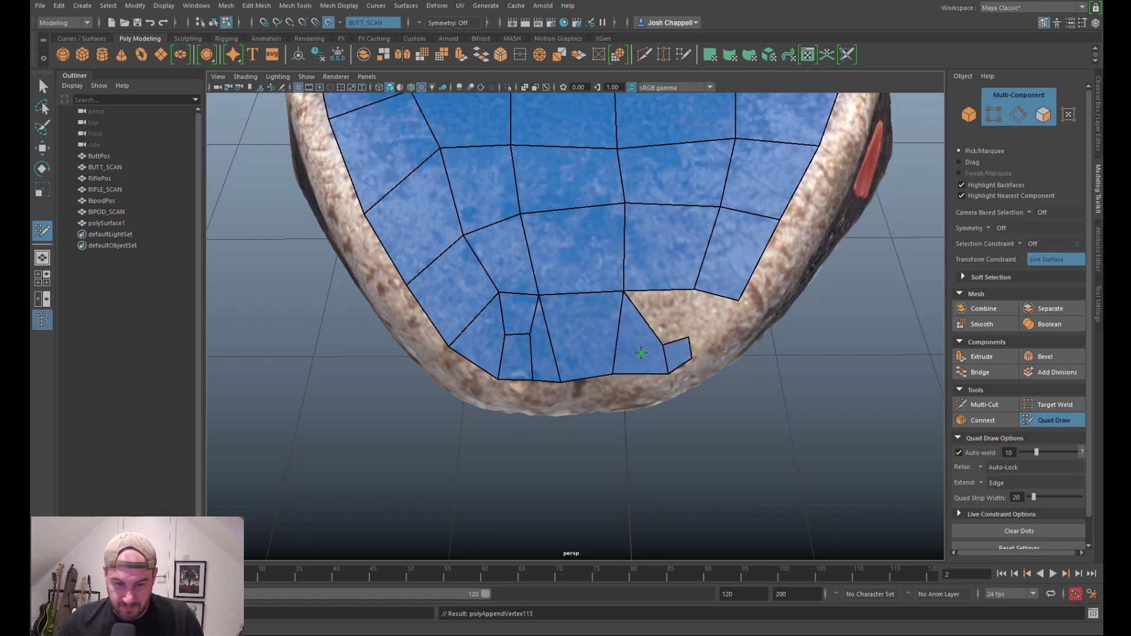
left_click(667, 322, "shift")
left_click(713, 325, "shift")
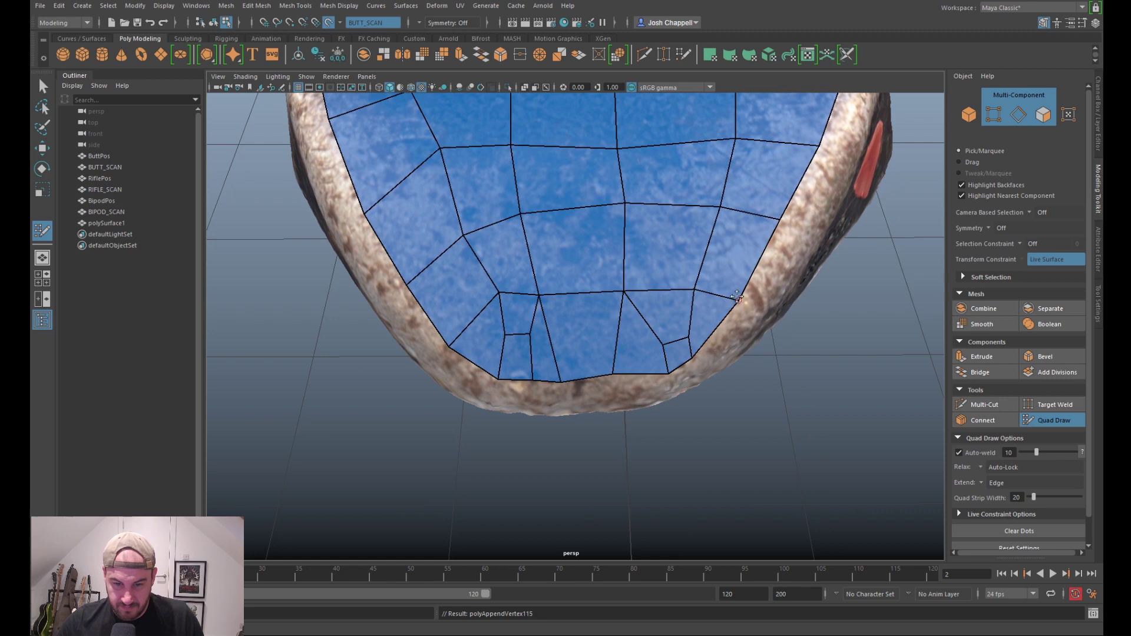
Step: Reposition the tip's edge vertices and the inner vertex beside the first corner cluster to even out the quads
left_click_drag(728, 318, 726, 288, "alt")
right_click_drag(726, 289, 693, 357, "alt")
left_click_drag(693, 357, 621, 344, "alt")
right_click_drag(621, 343, 637, 386, "alt")
left_click_drag(637, 386, 645, 356, "alt")
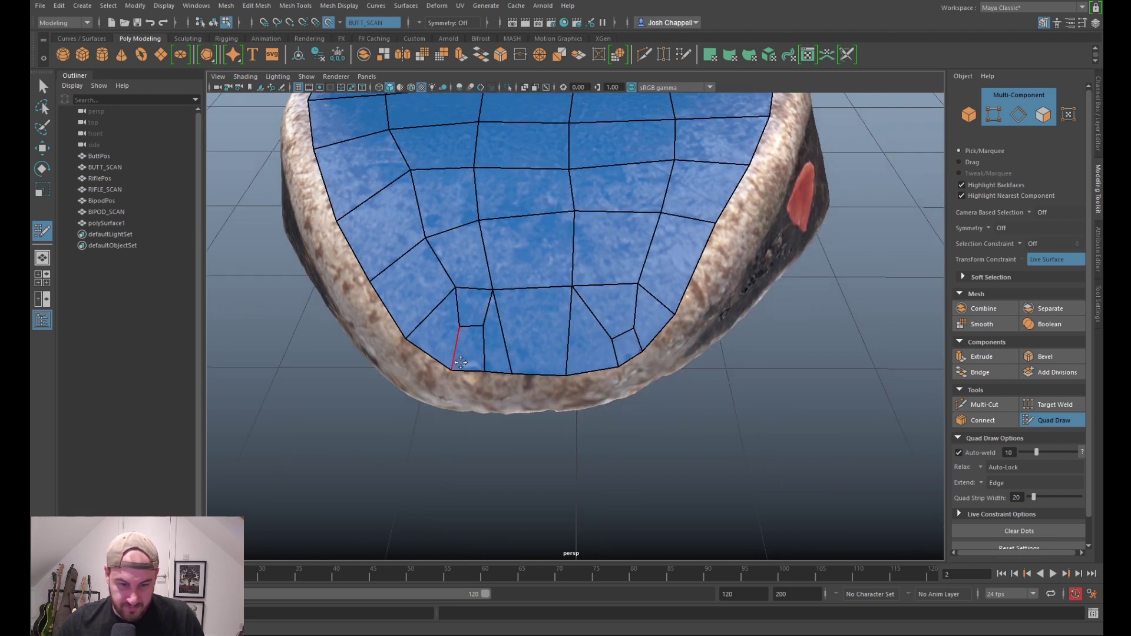
mouse_move(488, 371)
left_mouse_down()
mouse_move(443, 369)
mouse_move(465, 377)
left_mouse_up()
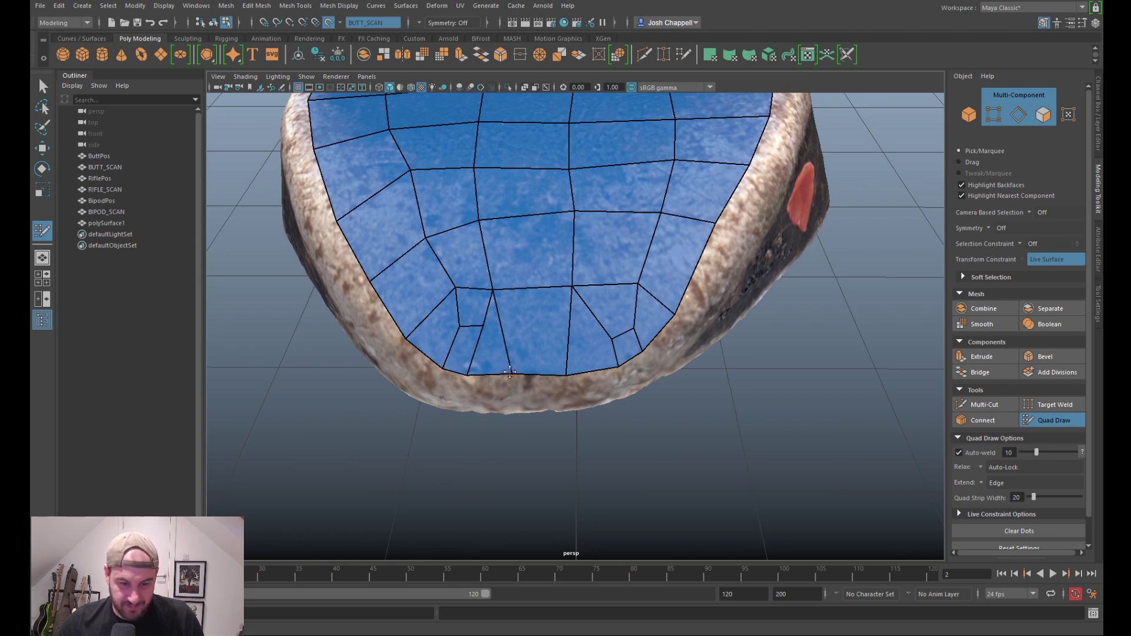
left_click_drag(492, 290, 514, 291)
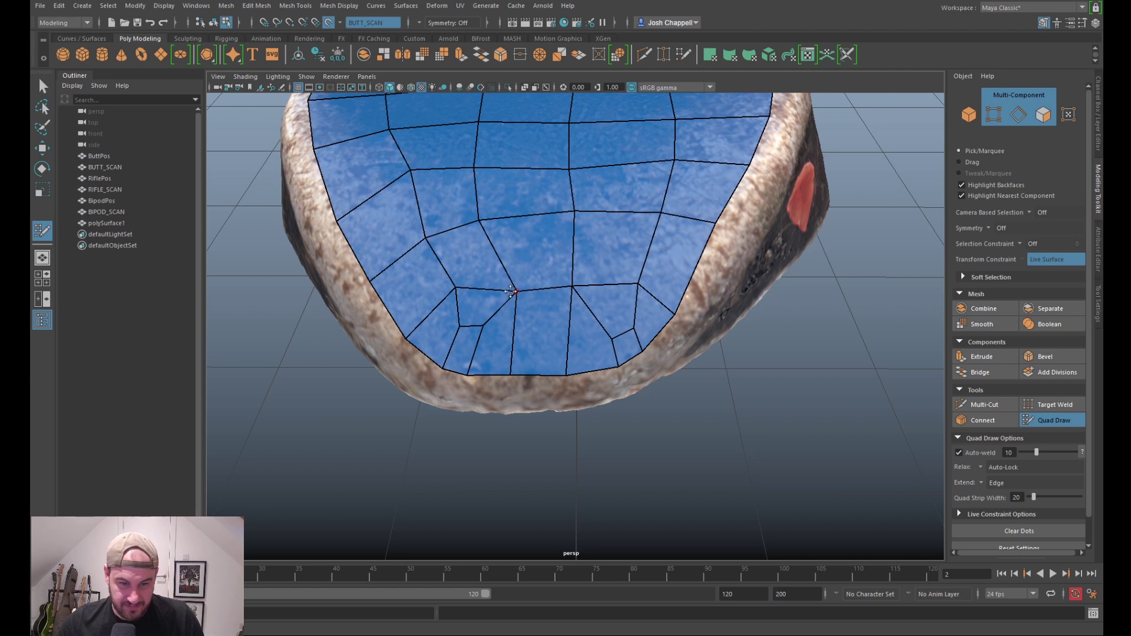
scroll(539, 318, "down", 6)
mouse_move(543, 321)
middle_mouse_down("alt")
mouse_move(555, 381)
mouse_move(564, 327)
middle_mouse_up("alt")
scroll(569, 377, "up", 3)
scroll(580, 338, "up", 3)
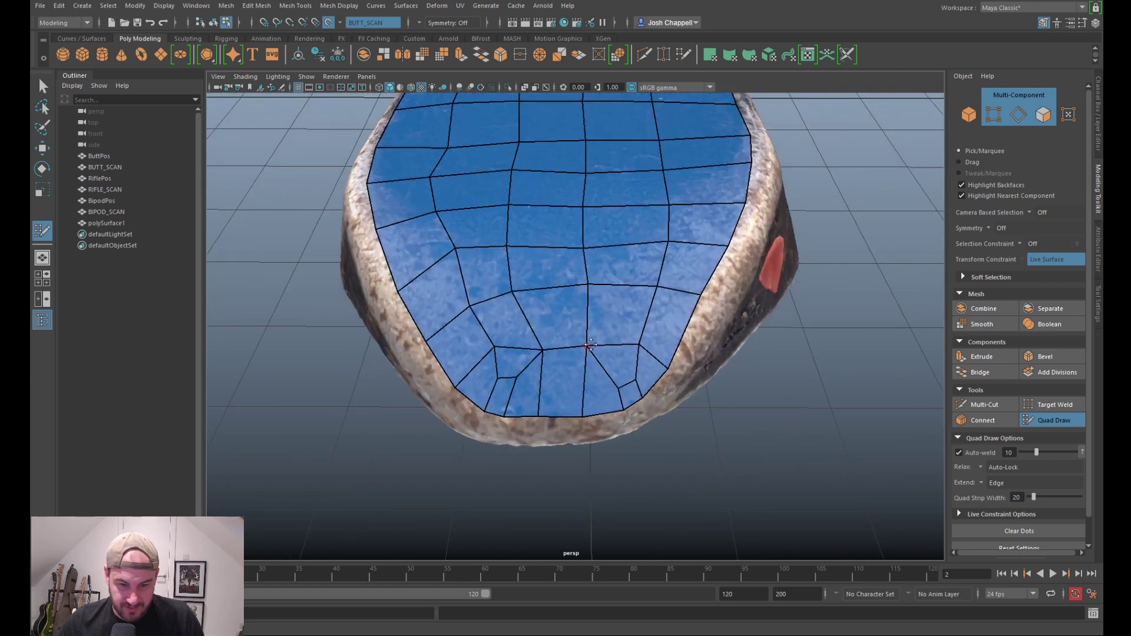
left_click_drag(536, 417, 543, 420)
Step: Move the boundary vertices on both sides of the rounded end outward to follow the rim
left_click_drag(612, 351, 639, 383, "alt")
left_click_drag(704, 346, 720, 349)
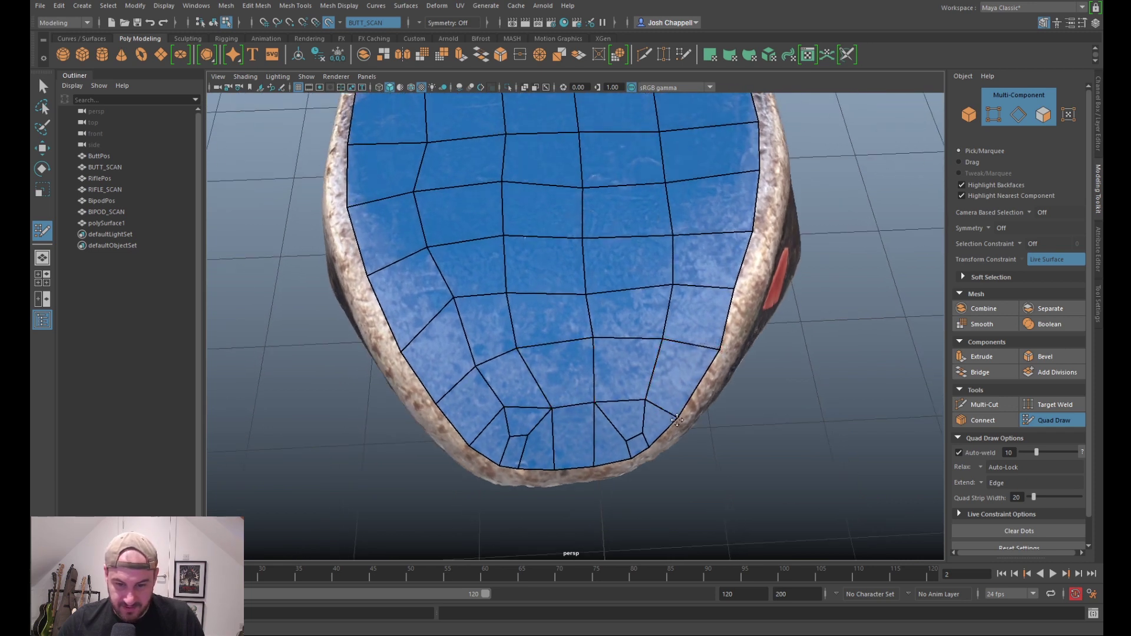
left_click_drag(436, 405, 430, 397)
left_click_drag(401, 351, 393, 337)
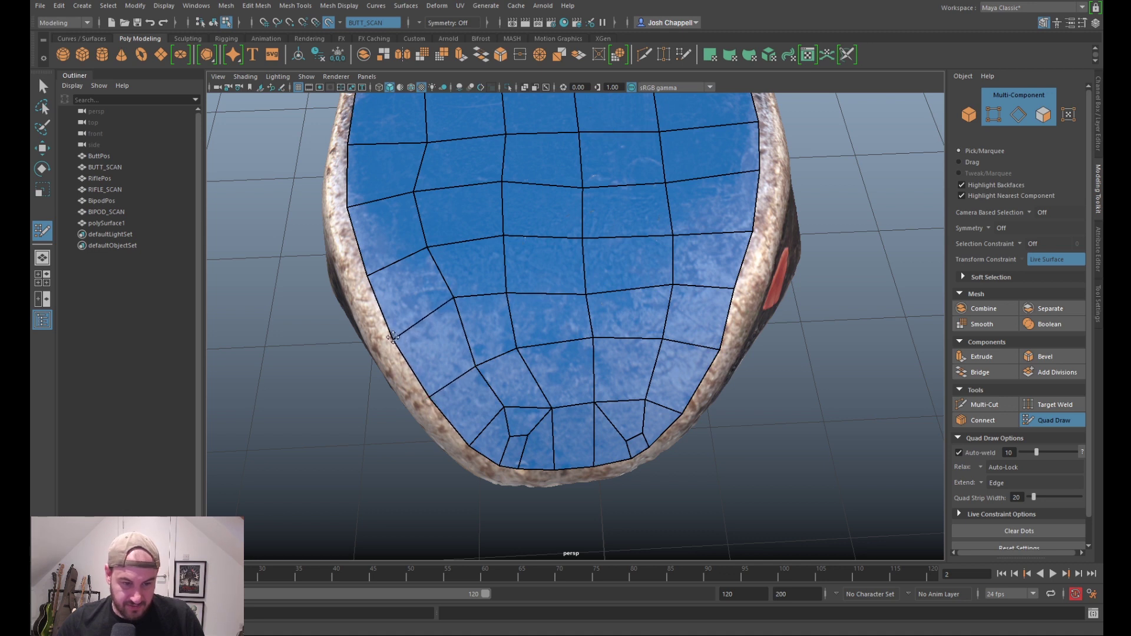
left_click_drag(368, 275, 365, 271)
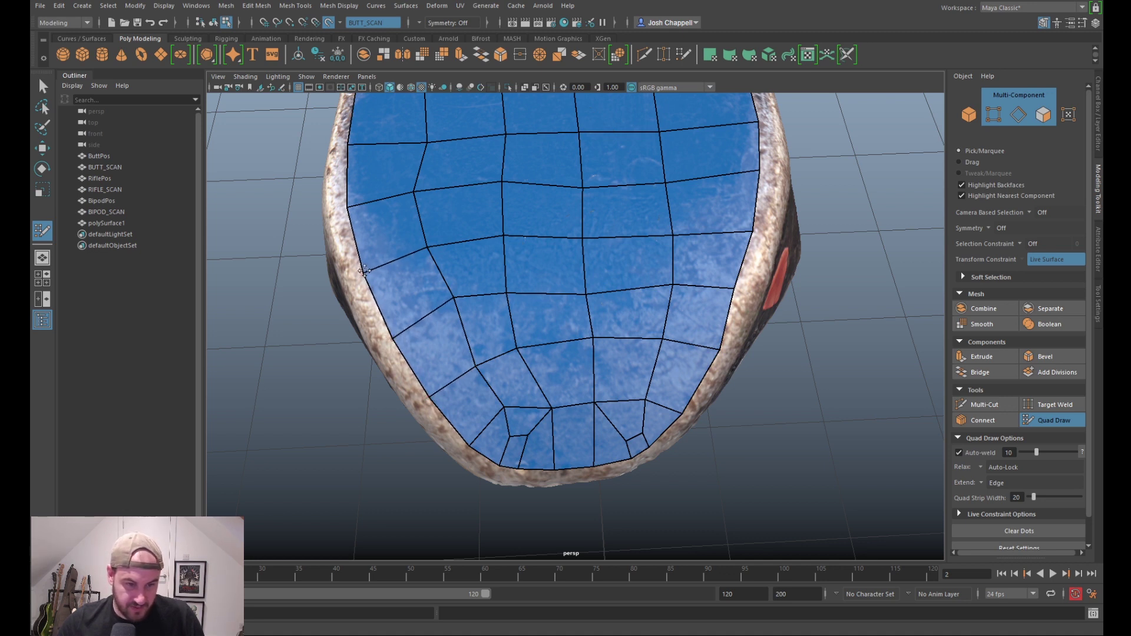
left_click_drag(733, 289, 740, 288)
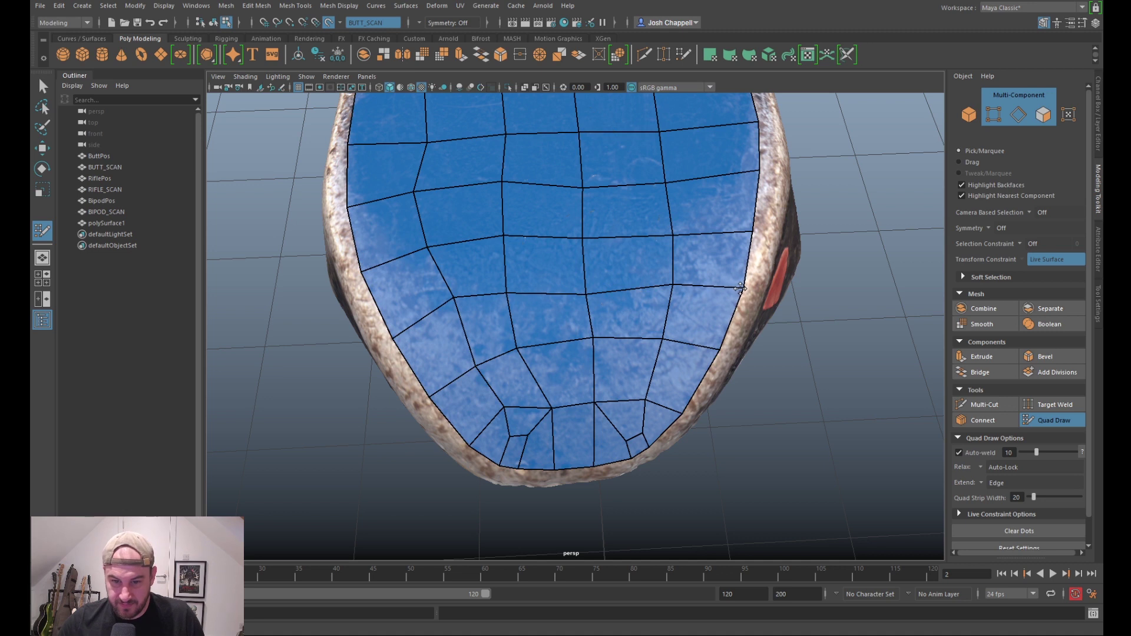
Step: Relax the inner vertices of the rounded end and adjust the tip's edge vertices for even spacing
mouse_move(648, 307)
left_mouse_down("shift")
mouse_move(562, 299)
mouse_move(475, 242)
mouse_move(525, 369)
mouse_move(570, 391)
mouse_move(636, 389)
mouse_move(612, 378)
left_mouse_up("shift")
mouse_move(597, 426)
left_mouse_down("shift")
mouse_move(595, 409)
mouse_move(538, 416)
mouse_move(533, 428)
mouse_move(614, 435)
mouse_move(596, 424)
left_mouse_up("shift")
mouse_move(555, 472)
left_mouse_down()
mouse_move(545, 472)
mouse_move(604, 464)
left_mouse_up()
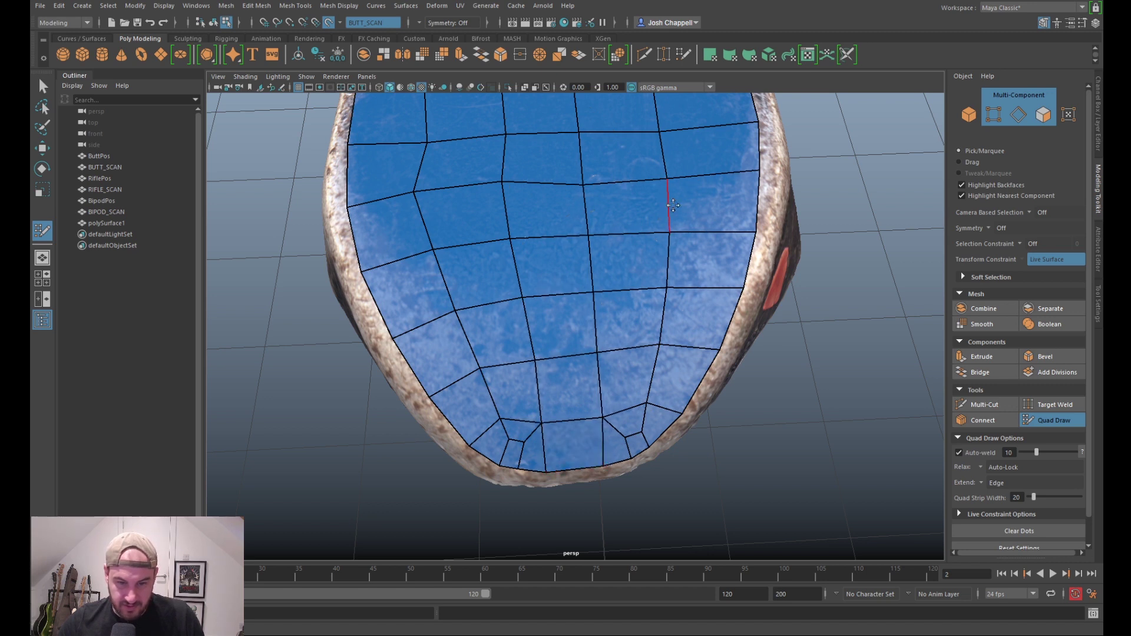
scroll(666, 221, "down", 3)
left_click_drag(661, 281, 669, 303, "alt")
mouse_move(642, 243)
left_mouse_down("shift")
mouse_move(640, 224)
mouse_move(558, 239)
mouse_move(493, 275)
mouse_move(536, 313)
left_mouse_up("shift")
scroll(612, 368, "down", 5)
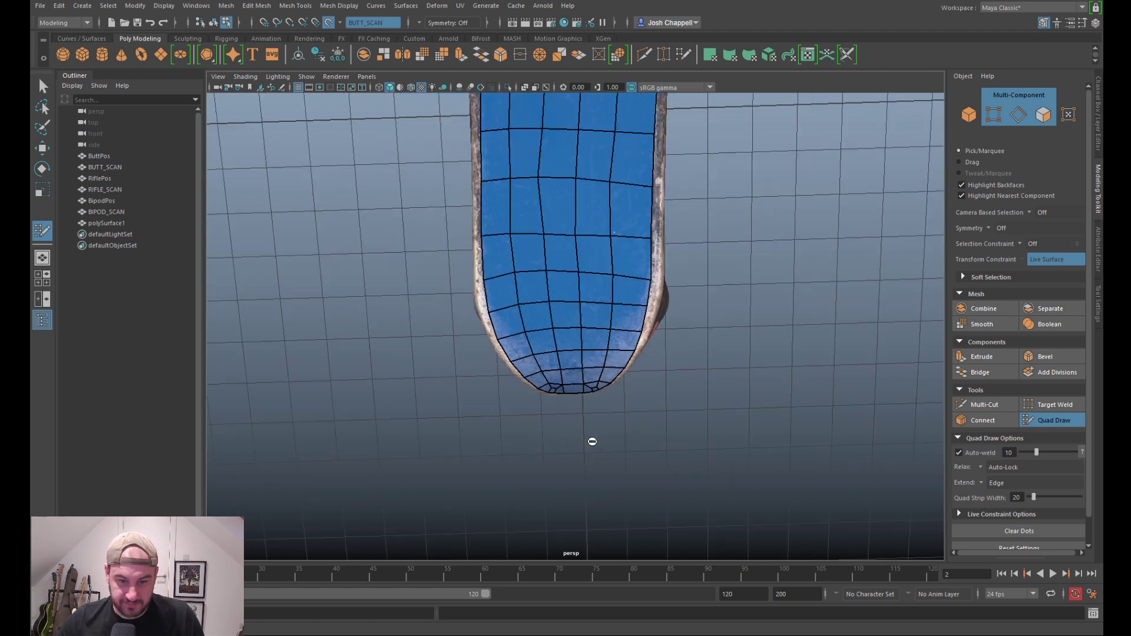
Step: Slide the boundary vertices just past the rounded end along the rim to even their spacing
left_click_drag(593, 442, 603, 377, "alt")
middle_click_drag(603, 377, 605, 536, "alt")
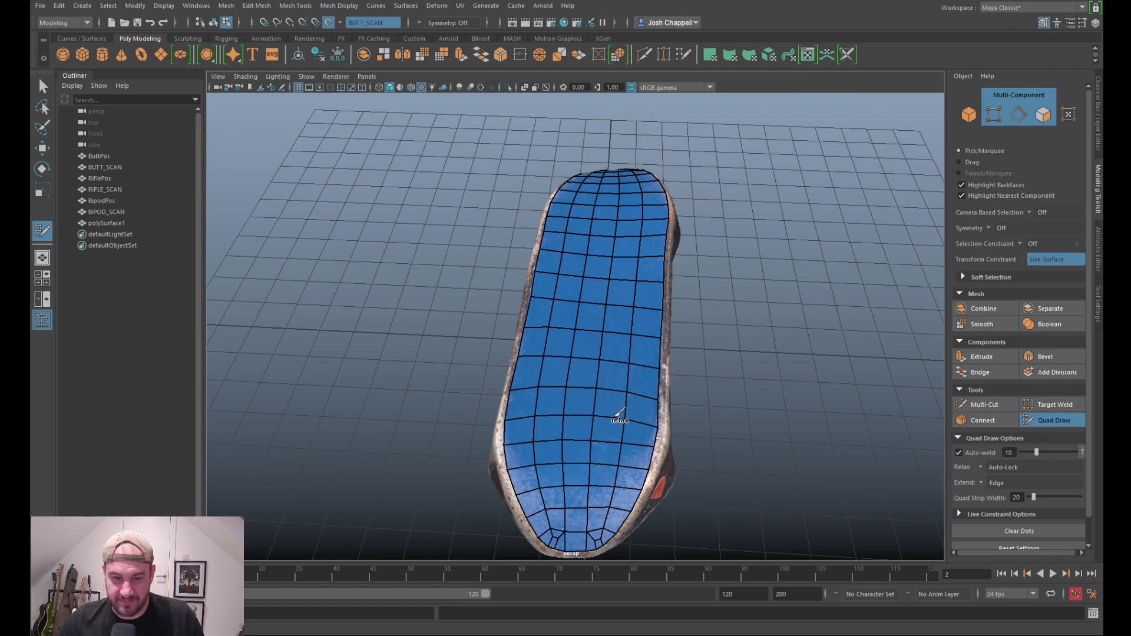
left_click_drag(646, 436, 540, 428, "alt")
middle_click_drag(631, 485, 621, 426, "alt")
scroll(621, 426, "up", 3)
mouse_move(620, 426)
left_mouse_down("alt")
mouse_move(603, 374)
mouse_move(618, 443)
mouse_move(605, 436)
mouse_move(620, 433)
left_mouse_up("alt")
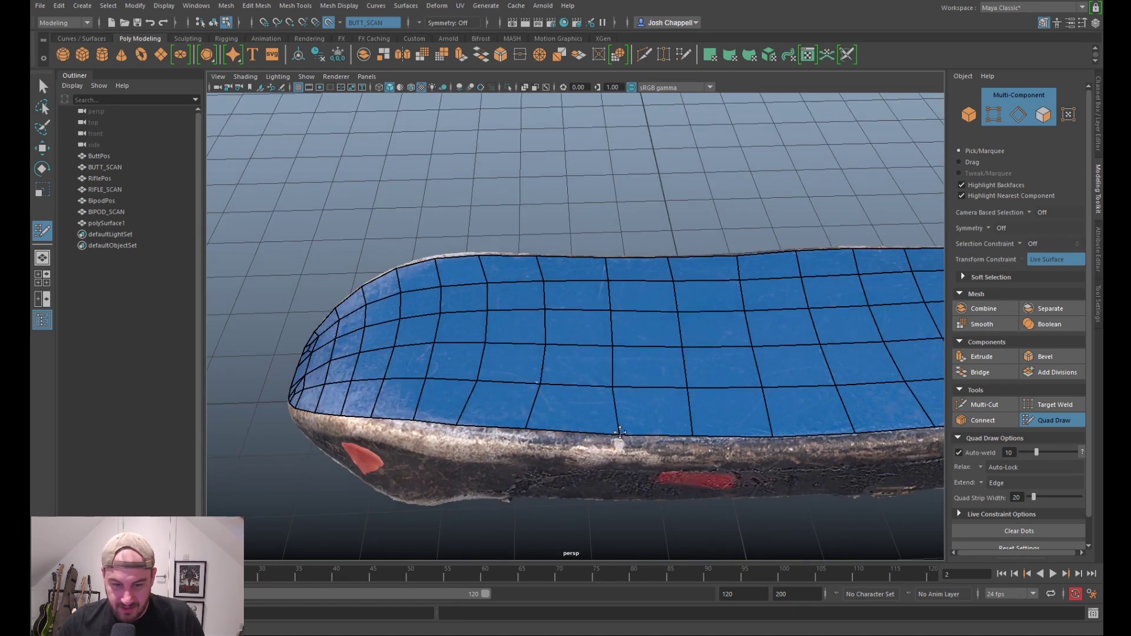
left_click_drag(527, 430, 542, 433)
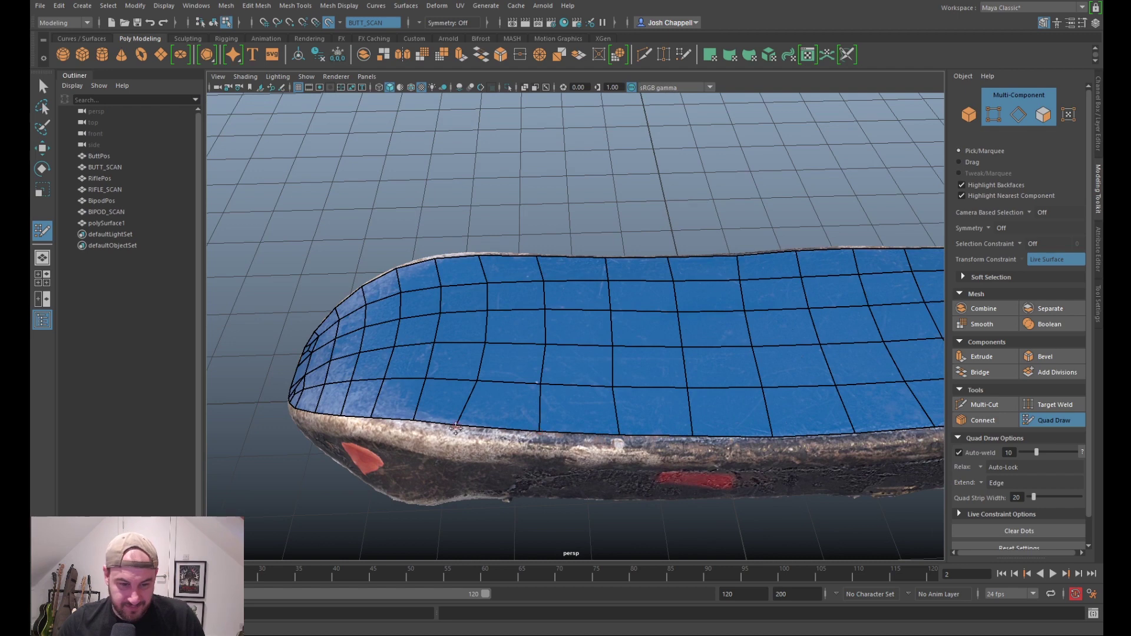
mouse_move(458, 427)
left_mouse_down()
mouse_move(471, 429)
mouse_move(471, 413)
mouse_move(447, 371)
left_mouse_up()
Step: Adjust the boundary vertices along the face's long side so the cross rows are evenly spaced on the rim
left_click_drag(625, 399, 674, 384, "alt")
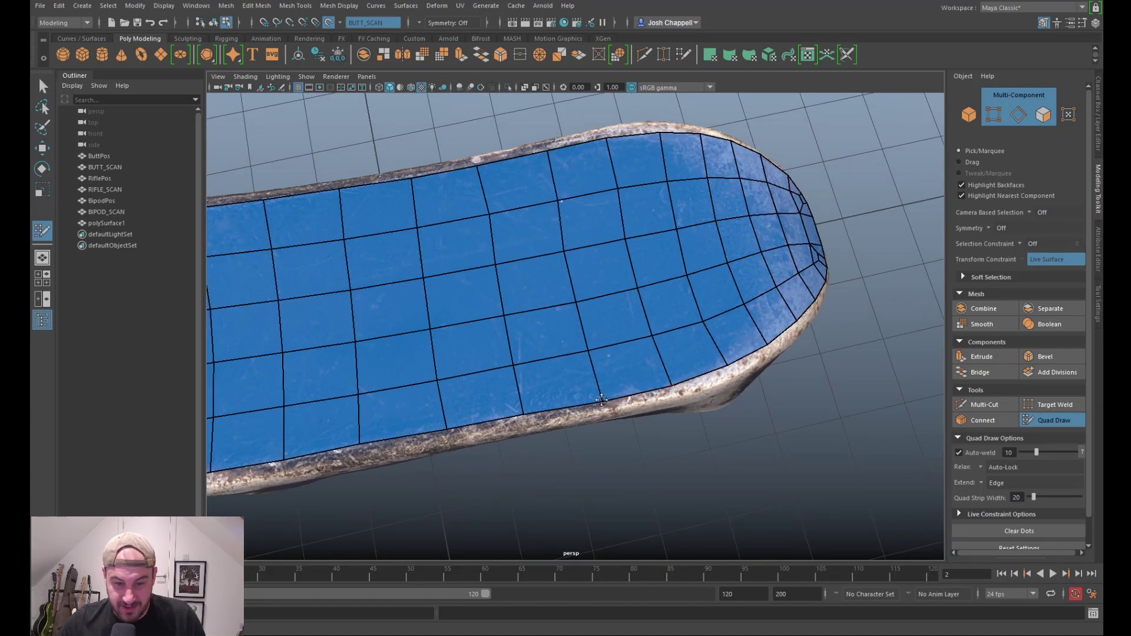
left_click_drag(601, 401, 623, 383, "alt")
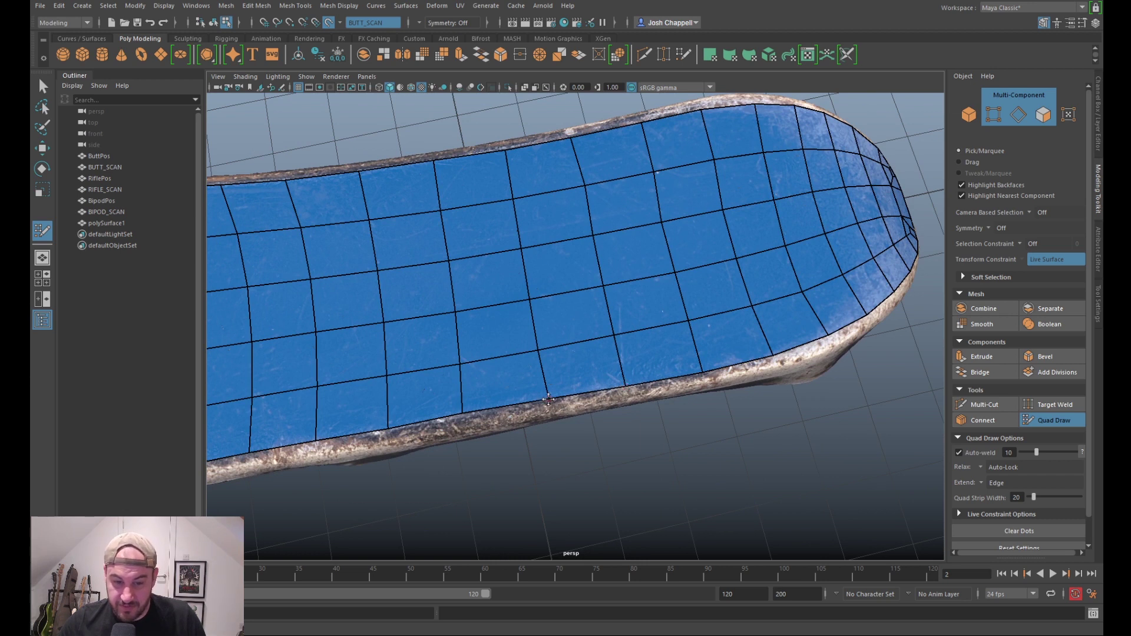
left_click_drag(528, 425, 678, 406, "alt")
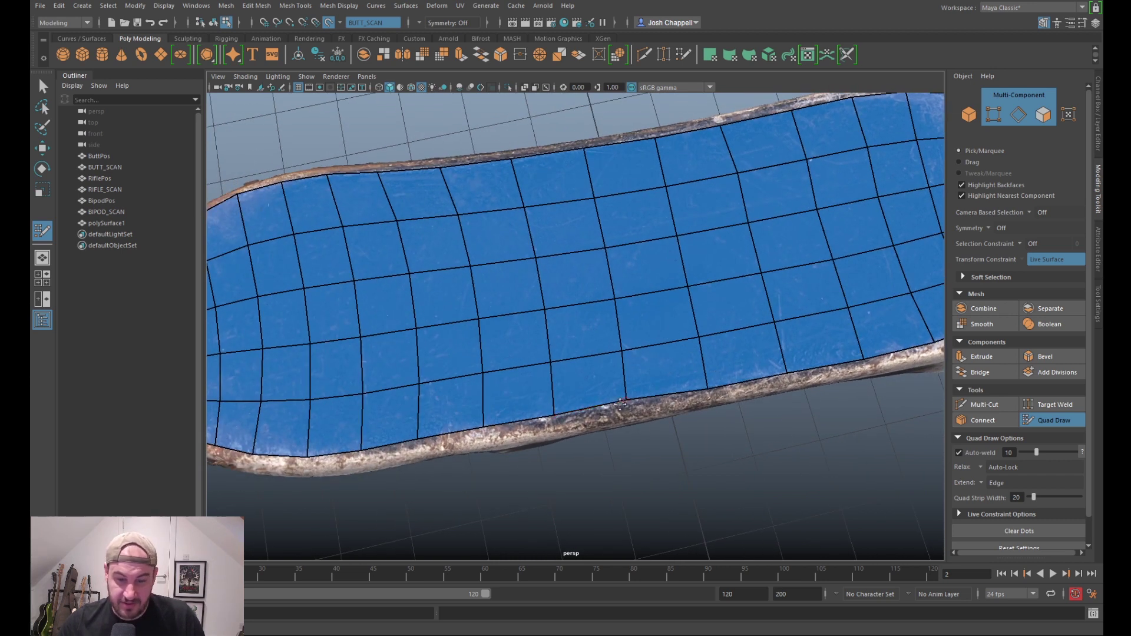
left_click_drag(560, 413, 616, 406)
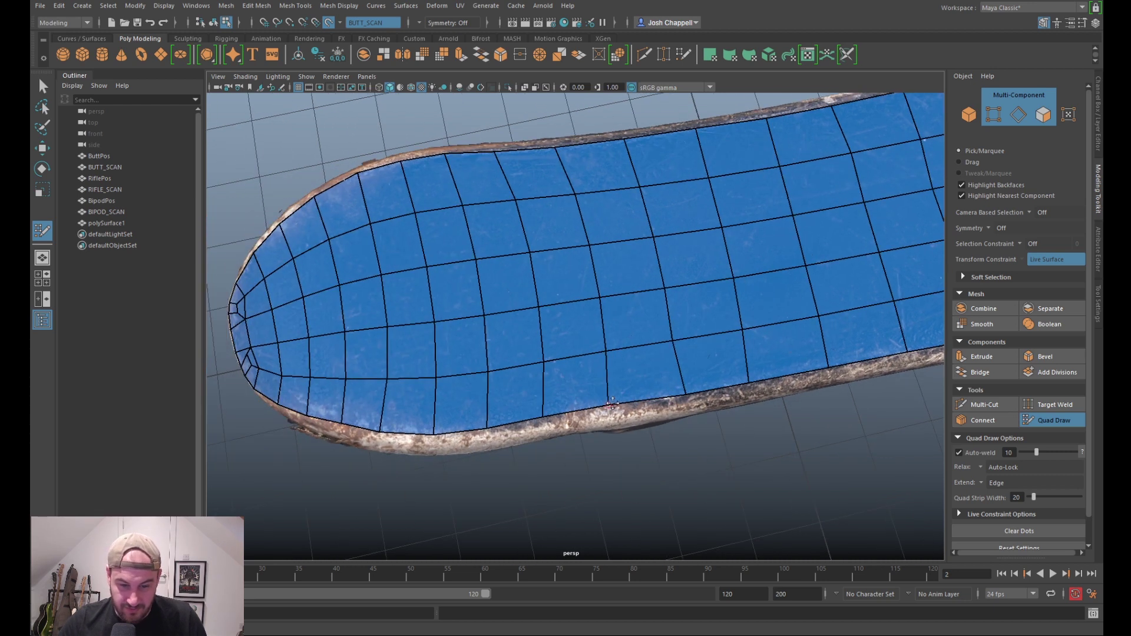
left_click_drag(544, 416, 605, 437)
middle_click_drag(606, 437, 814, 379, "alt")
left_click_drag(775, 370, 684, 372)
left_click_drag(603, 381, 601, 379)
left_click_drag(681, 373, 681, 375)
middle_click_drag(681, 376, 865, 358, "alt")
right_click_drag(866, 359, 787, 301, "alt")
Step: Relax the inner vertices along the full length of the face to smooth the quad rows
mouse_move(785, 291)
left_mouse_down("shift")
mouse_move(575, 290)
mouse_move(583, 217)
mouse_move(533, 202)
mouse_move(507, 289)
mouse_move(425, 171)
left_mouse_up("shift")
middle_click_drag(795, 198, 695, 235, "alt")
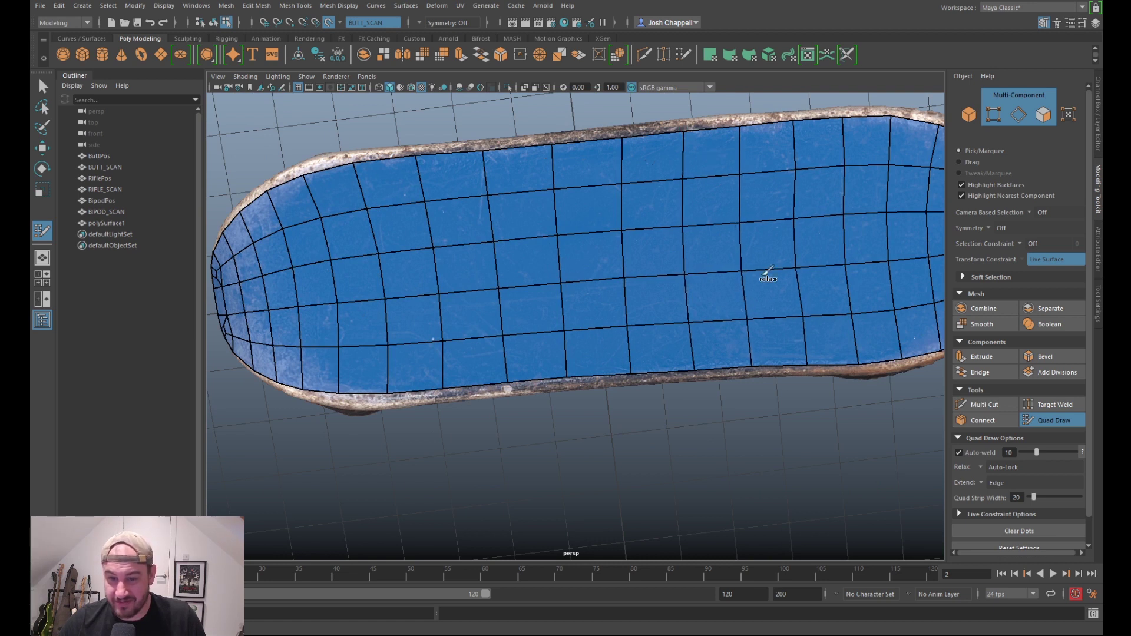
mouse_move(829, 250)
left_mouse_down("shift")
mouse_move(848, 179)
mouse_move(894, 257)
mouse_move(584, 261)
mouse_move(312, 236)
mouse_move(315, 328)
mouse_move(256, 246)
mouse_move(398, 204)
left_mouse_up("shift")
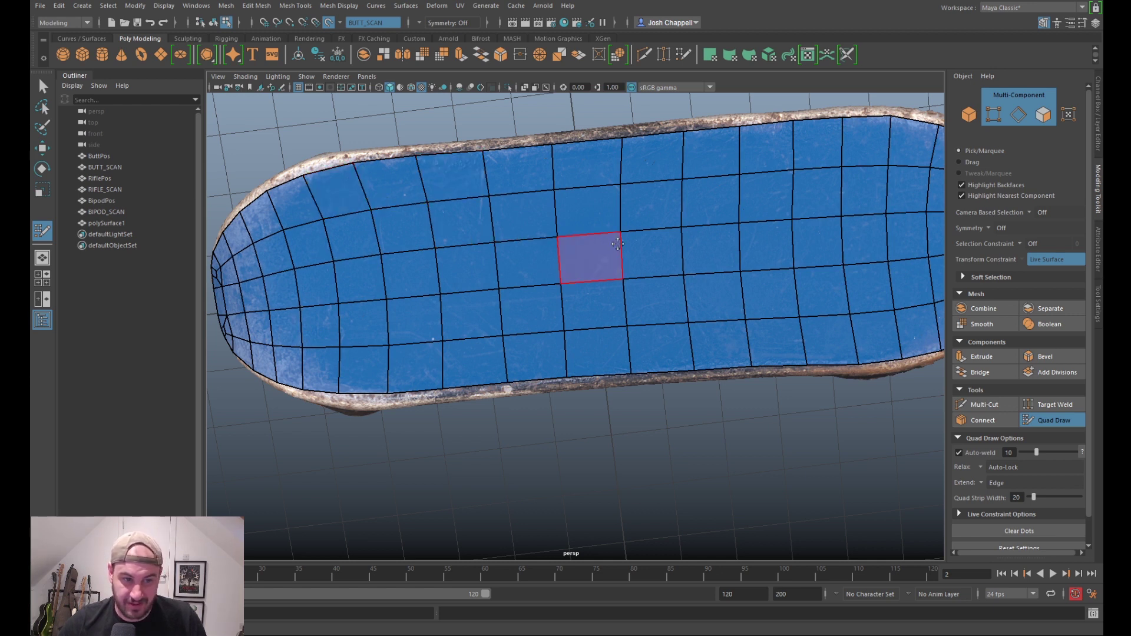
middle_click_drag(769, 240, 508, 228, "alt")
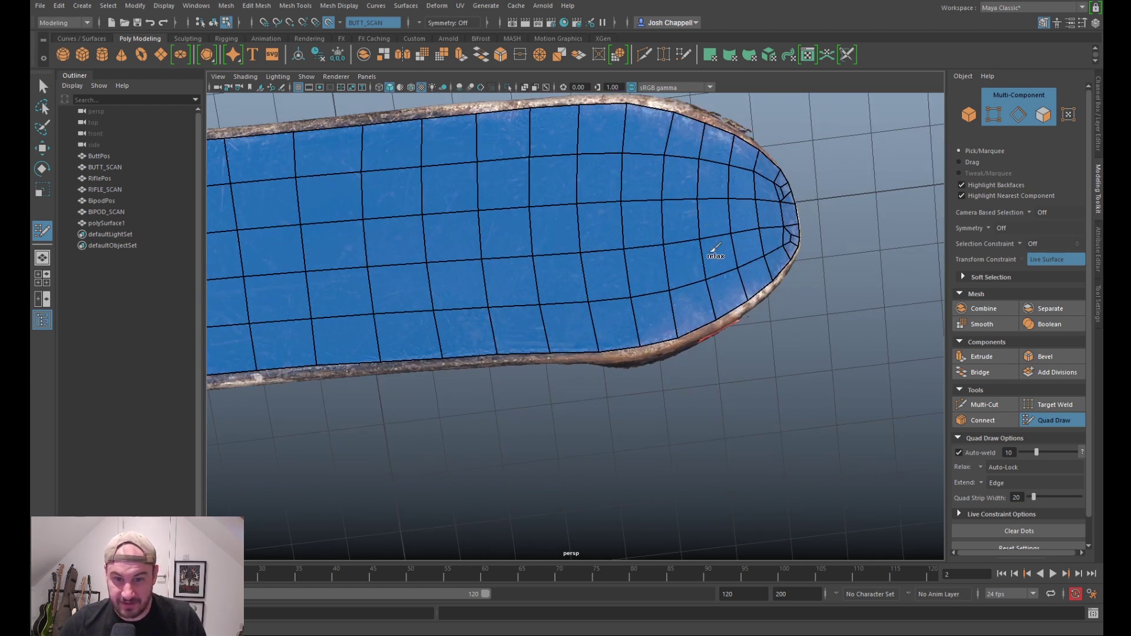
Step: Start a narrow row of Quad Draw faces on the rim directly below the boundary edge at the rounded tip
mouse_move(505, 277)
left_mouse_down("alt")
mouse_move(542, 254)
mouse_move(745, 338)
left_mouse_up("alt")
middle_click_drag(568, 359, 812, 235, "alt")
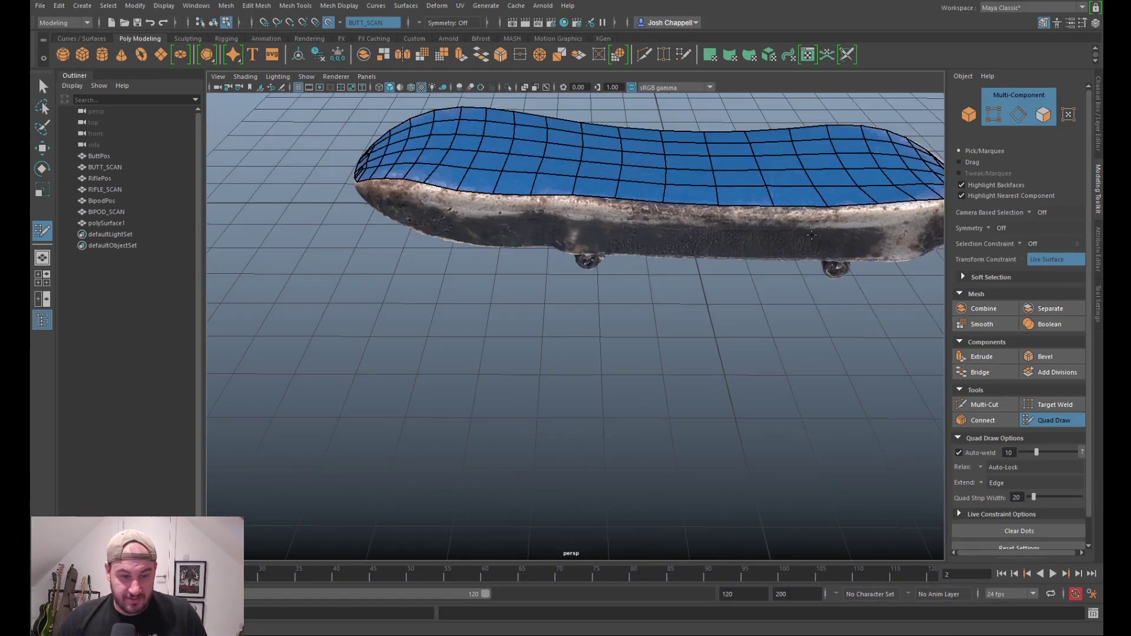
left_click_drag(511, 227, 580, 232, "alt")
mouse_move(551, 297)
left_mouse_down("alt")
mouse_move(571, 318)
mouse_move(589, 299)
mouse_move(547, 295)
mouse_move(634, 299)
mouse_move(624, 328)
mouse_move(588, 303)
mouse_move(623, 244)
mouse_move(586, 313)
mouse_move(580, 299)
mouse_move(593, 304)
left_mouse_up("alt")
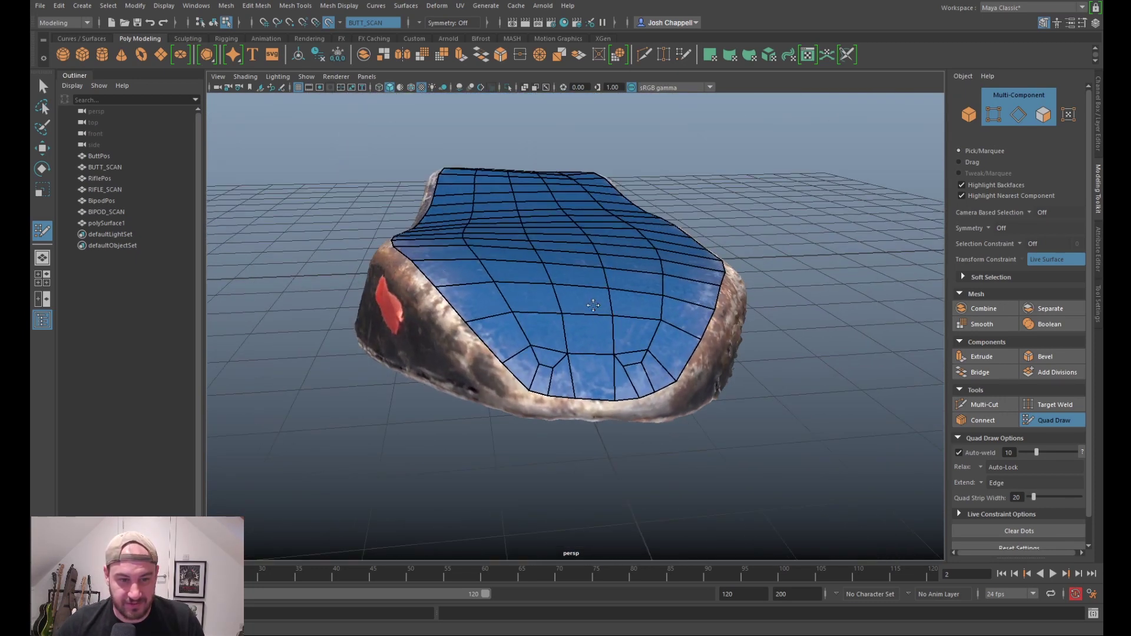
left_click_drag(469, 196, 509, 202, "alt")
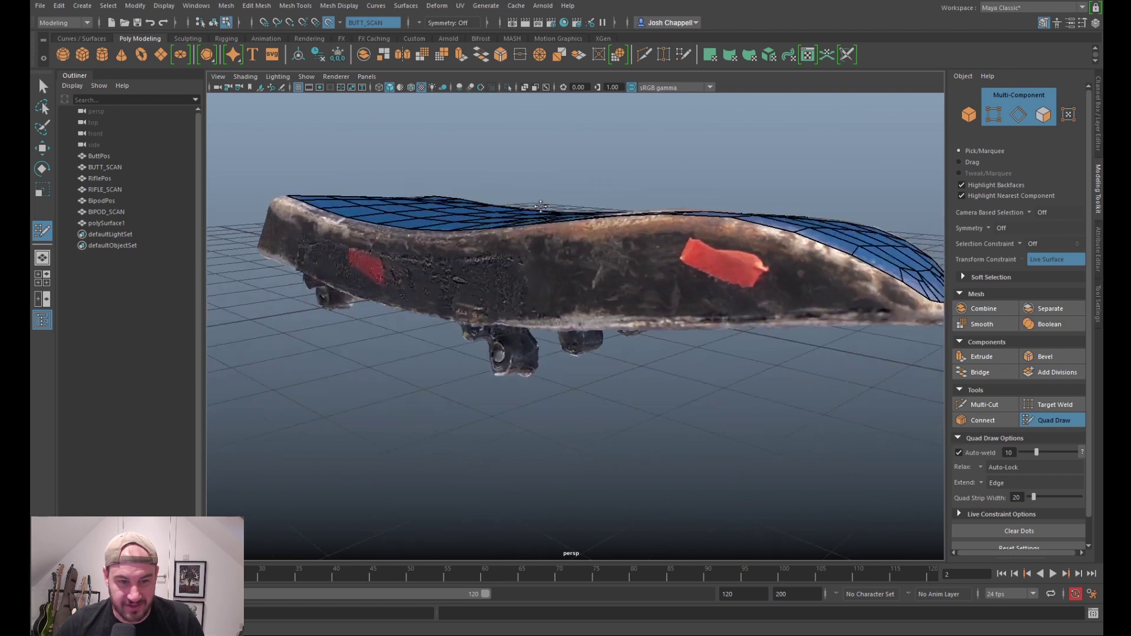
mouse_move(697, 199)
left_mouse_down("alt")
mouse_move(579, 231)
mouse_move(410, 250)
mouse_move(611, 366)
mouse_move(669, 328)
mouse_move(631, 351)
mouse_move(565, 339)
mouse_move(667, 291)
mouse_move(613, 292)
mouse_move(635, 286)
left_mouse_up("alt")
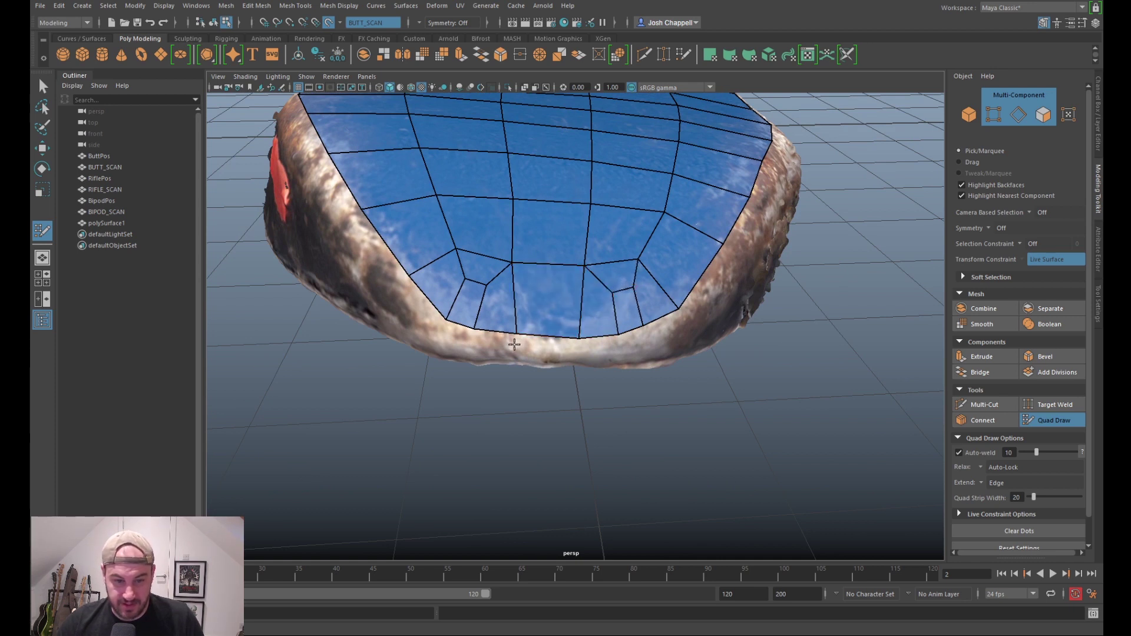
left_click(549, 343, "shift")
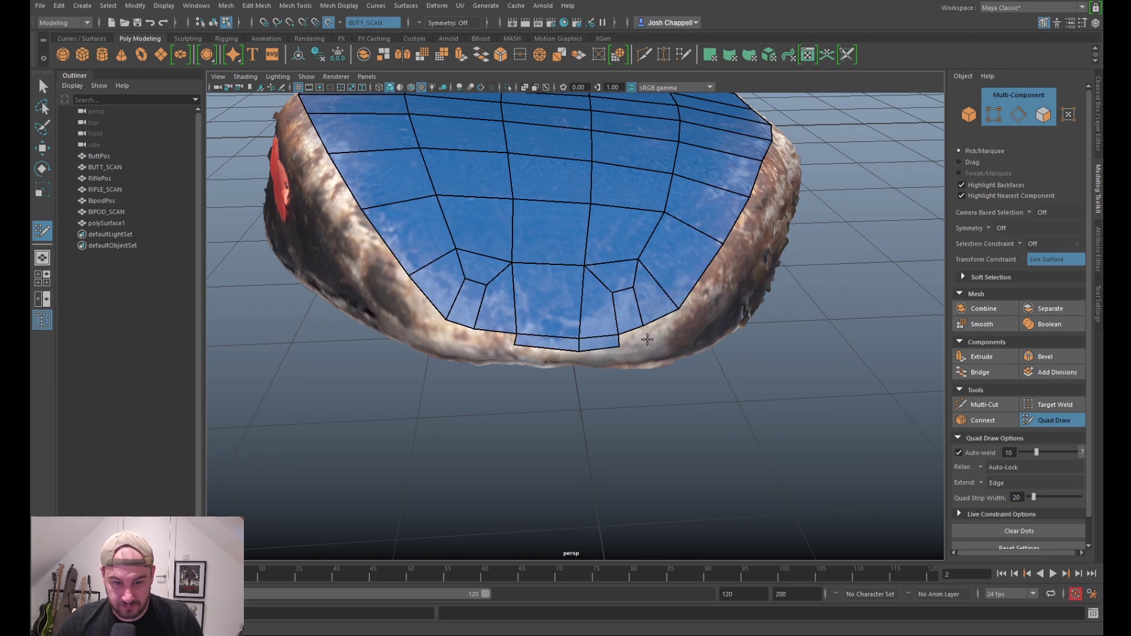
left_click(632, 343, "shift")
Step: Extend the narrow rim strip around the tip's corner and onto the adjoining long side, one quad per boundary edge
left_click_drag(654, 348, 505, 293, "alt")
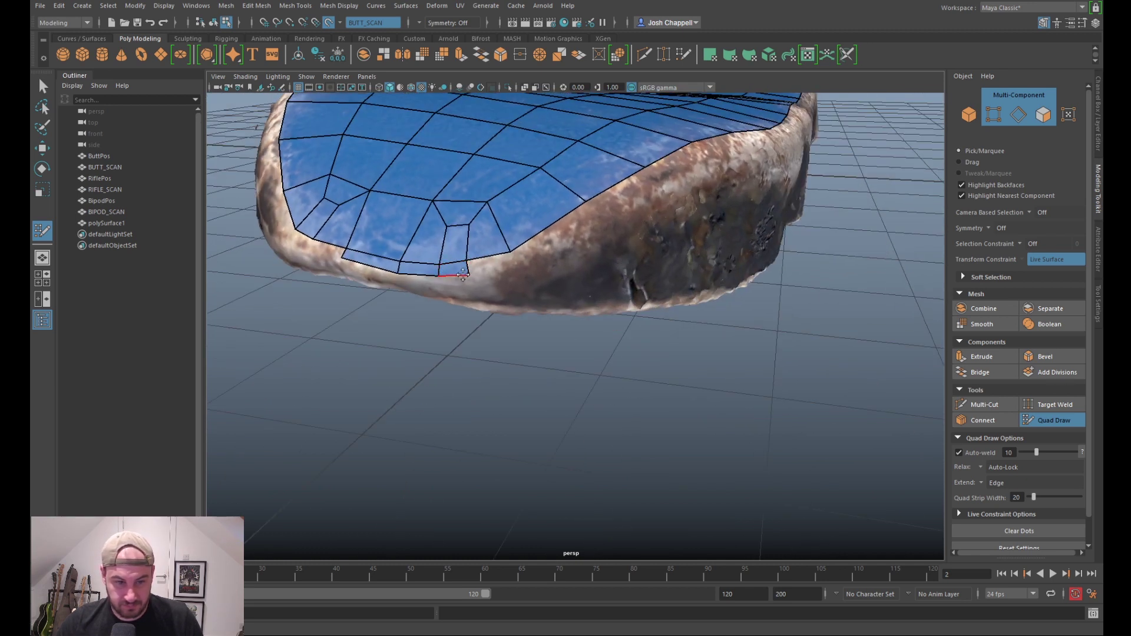
left_click(516, 266, "shift")
left_click(594, 220, "shift")
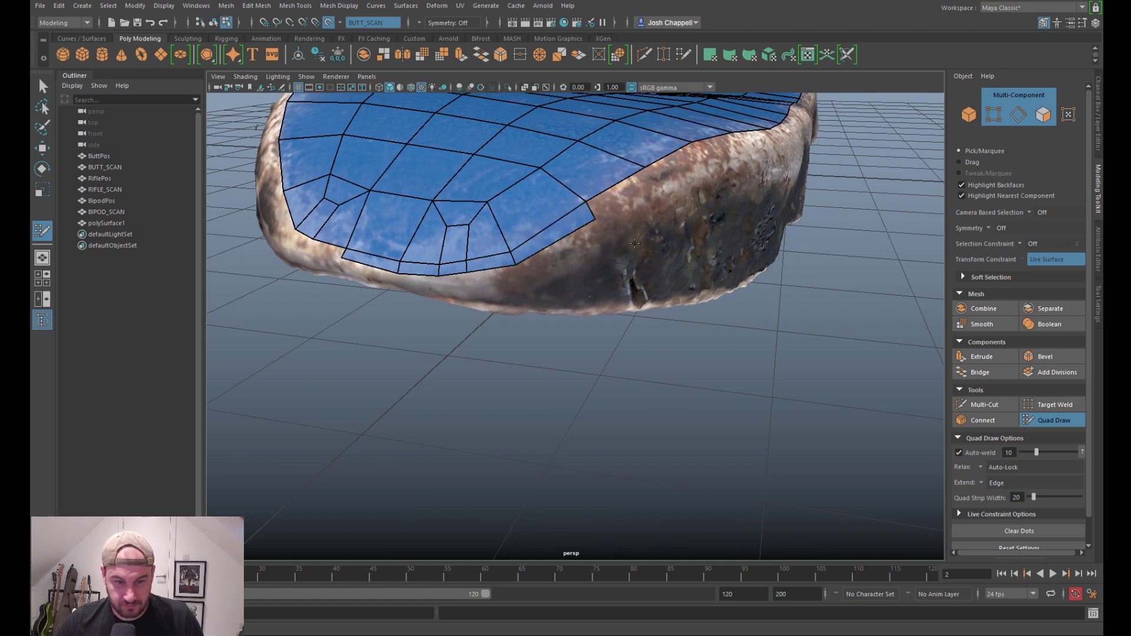
left_click_drag(595, 220, 497, 245, "alt")
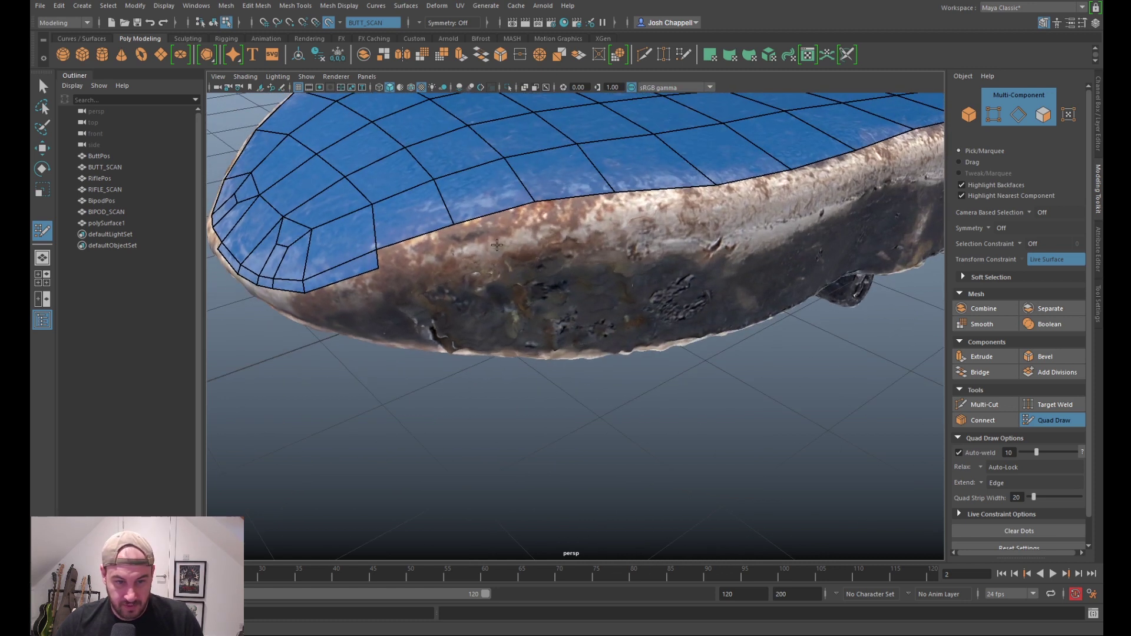
left_click(455, 244, "shift")
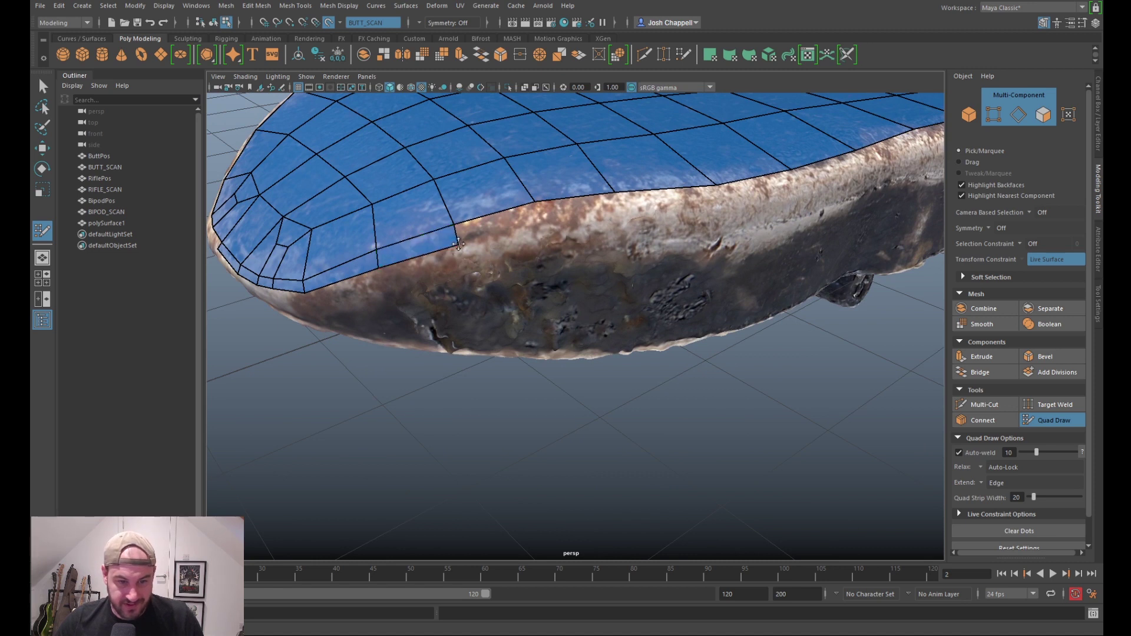
left_click(538, 223, "shift")
Step: Add rim quads below the first straight stretch of the long side, matching each cross row of the face
mouse_move(537, 223)
left_mouse_down("alt")
mouse_move(511, 313)
mouse_move(434, 291)
mouse_move(558, 315)
mouse_move(568, 255)
left_mouse_up("alt")
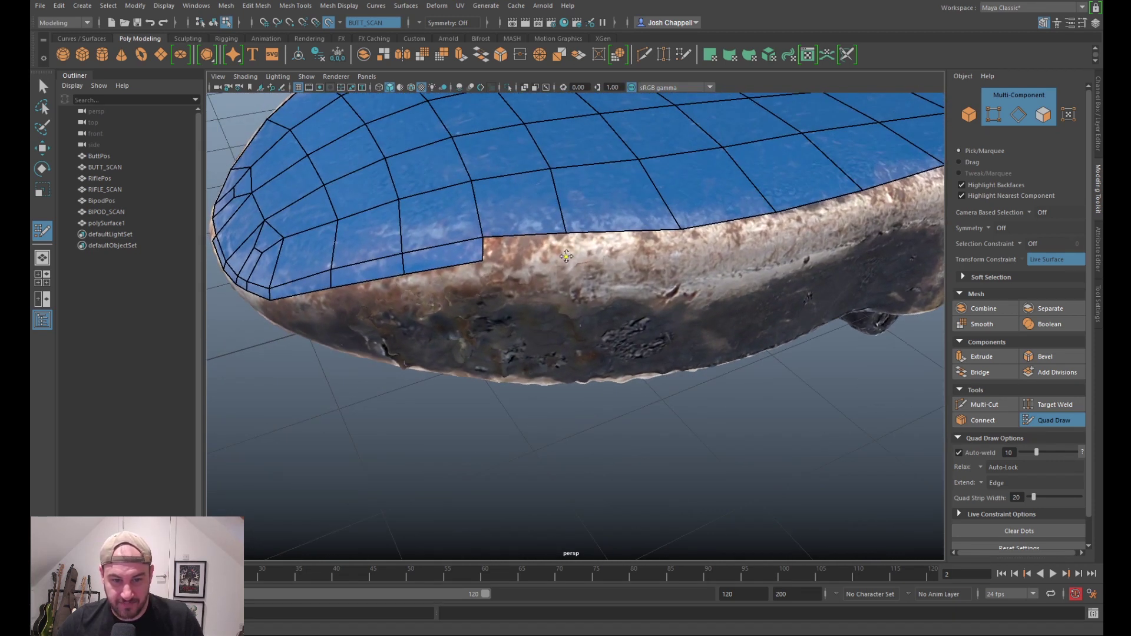
left_click_drag(693, 259, 604, 293, "alt")
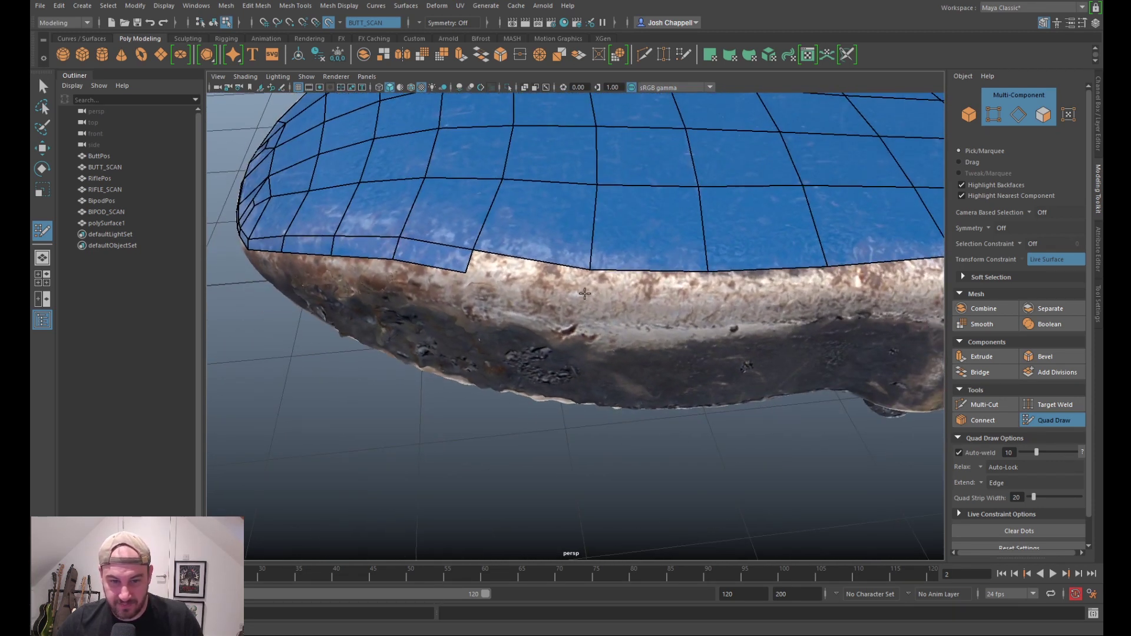
left_click(585, 293, "shift")
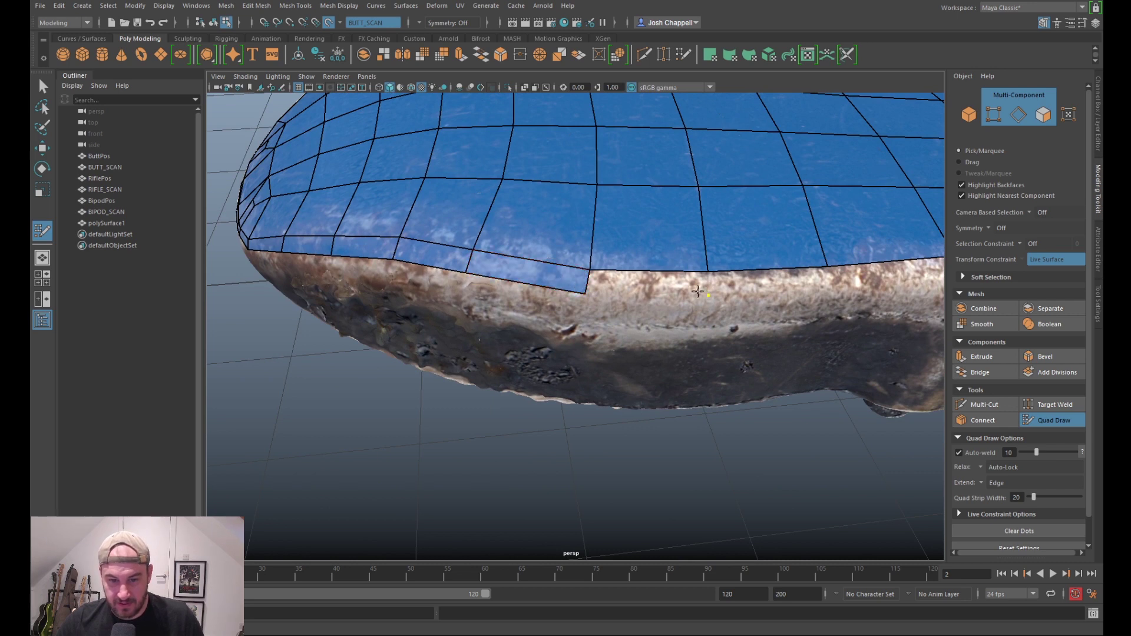
left_click_drag(698, 291, 645, 287, "alt")
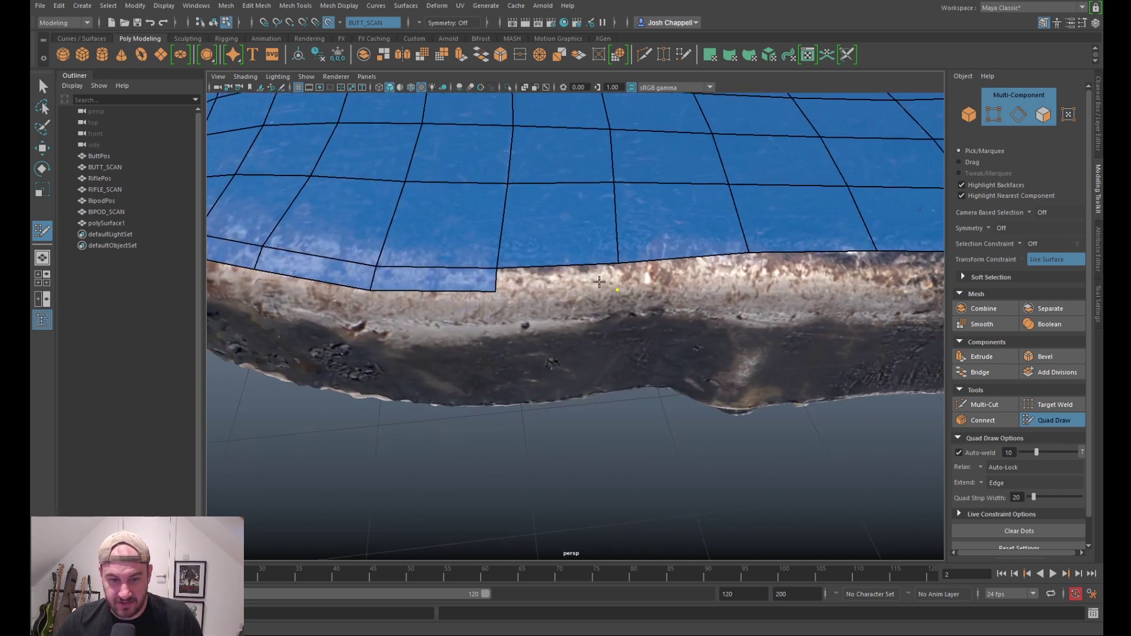
left_click(624, 290, "shift")
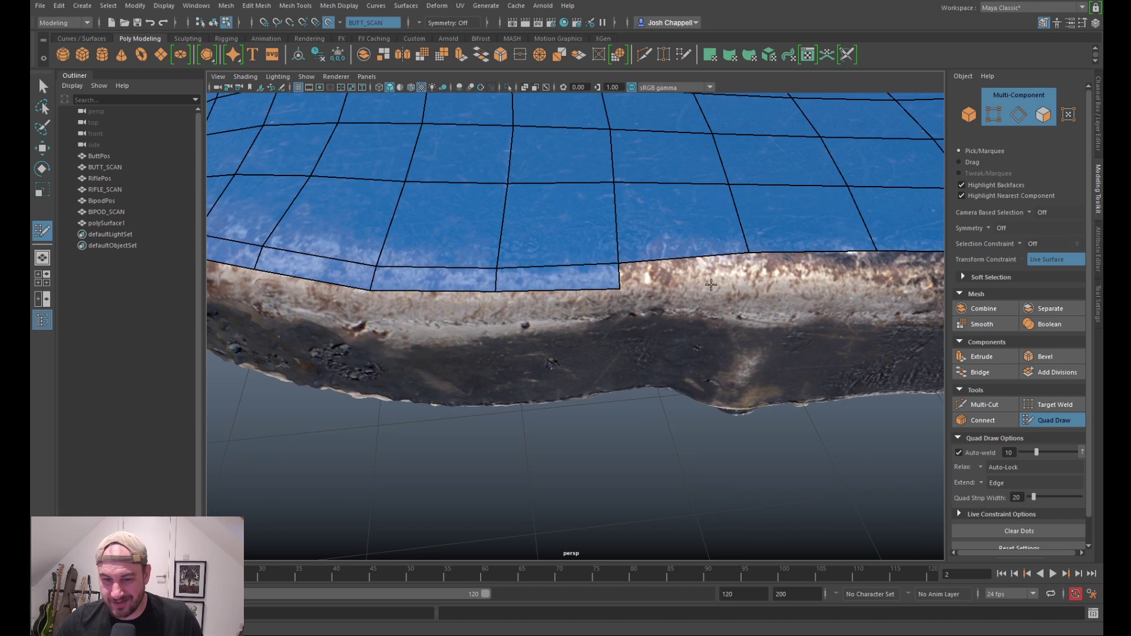
left_click(751, 277, "shift")
Step: Continue the rim strip through the middle of the long side, aligning its quads with the face's cross rows
left_click_drag(752, 277, 542, 267, "alt")
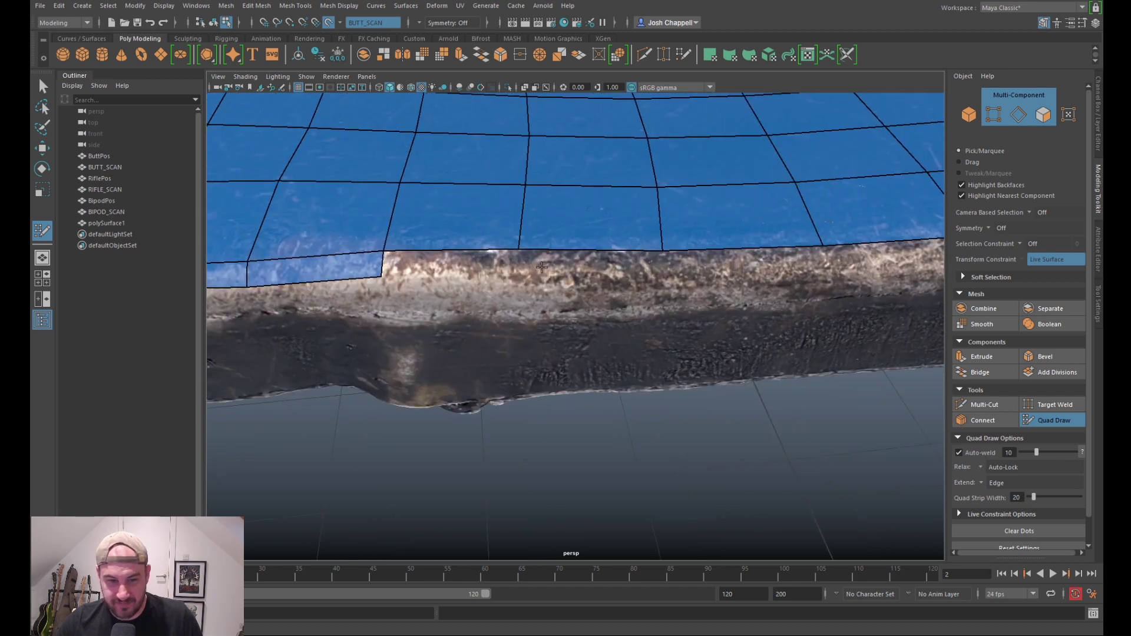
left_click(516, 273, "shift")
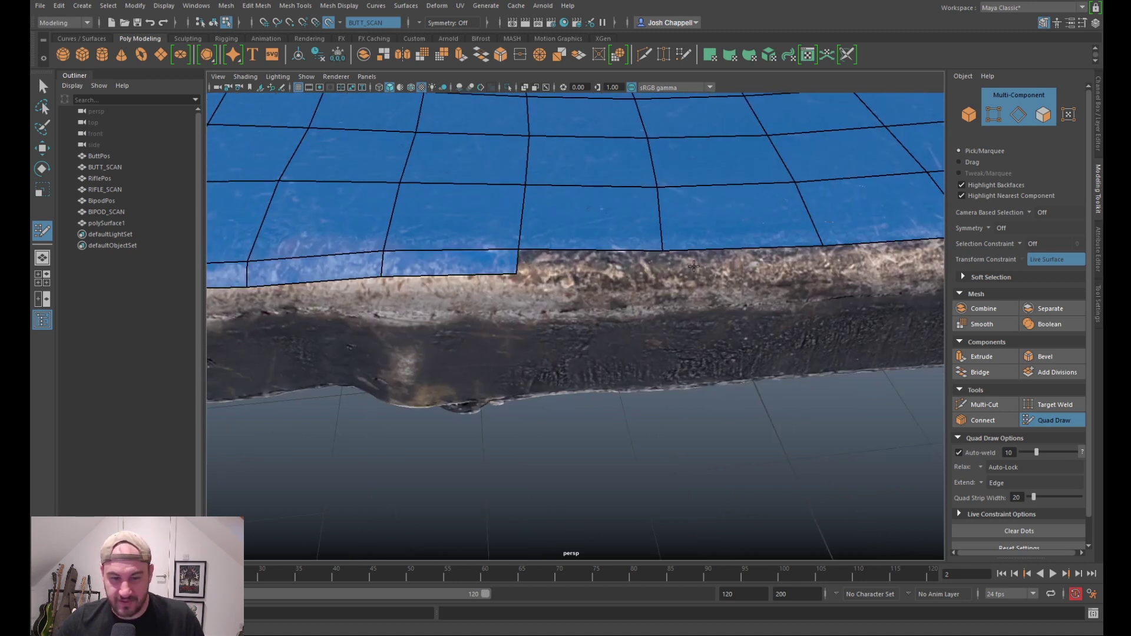
left_click_drag(662, 271, 642, 309, "alt")
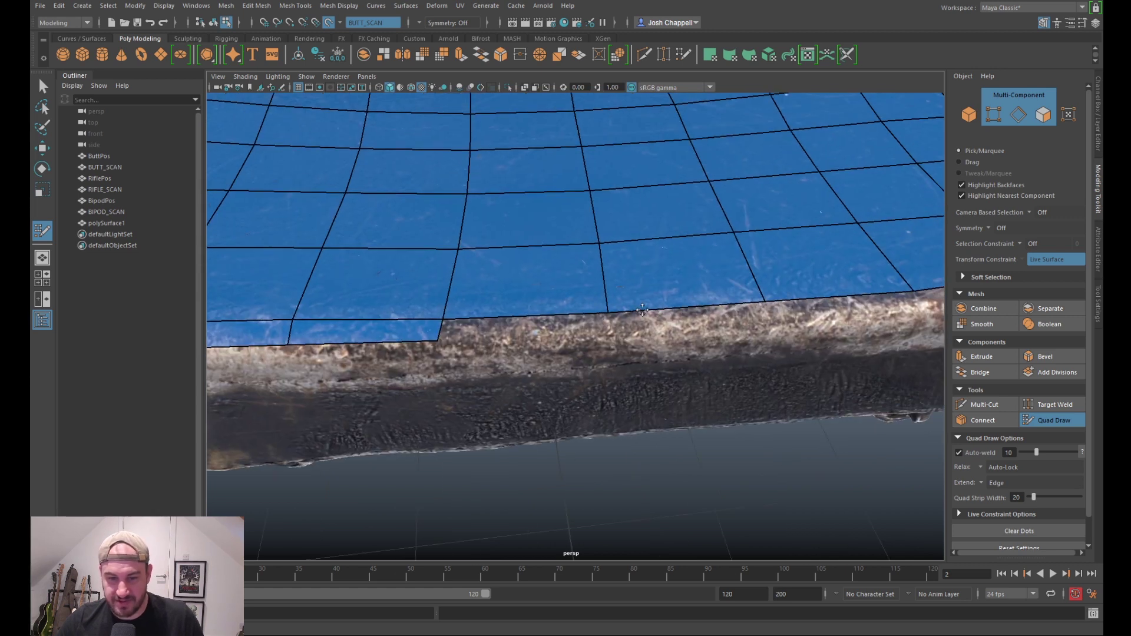
left_click(608, 331, "shift")
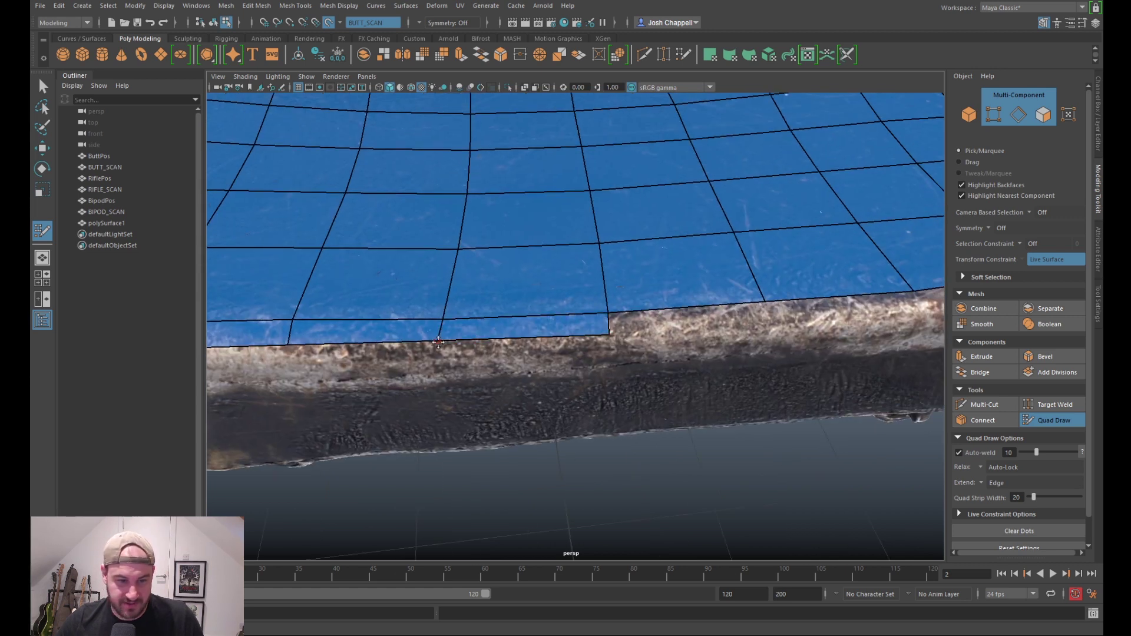
scroll(441, 342, "down", 5)
scroll(634, 312, "up", 5)
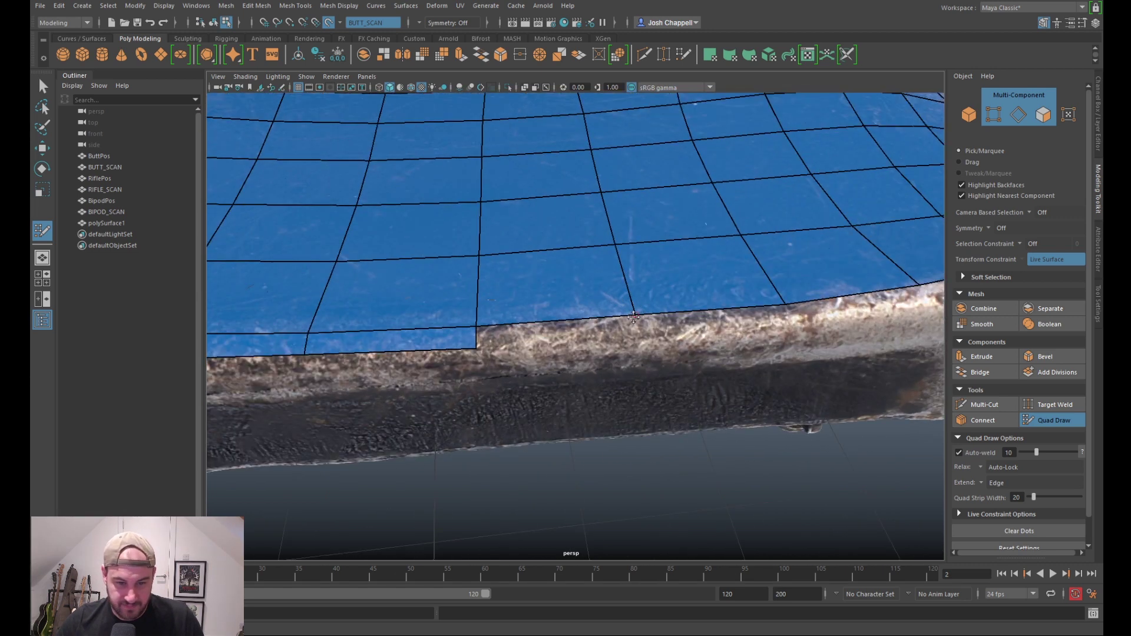
left_click(633, 337, "shift")
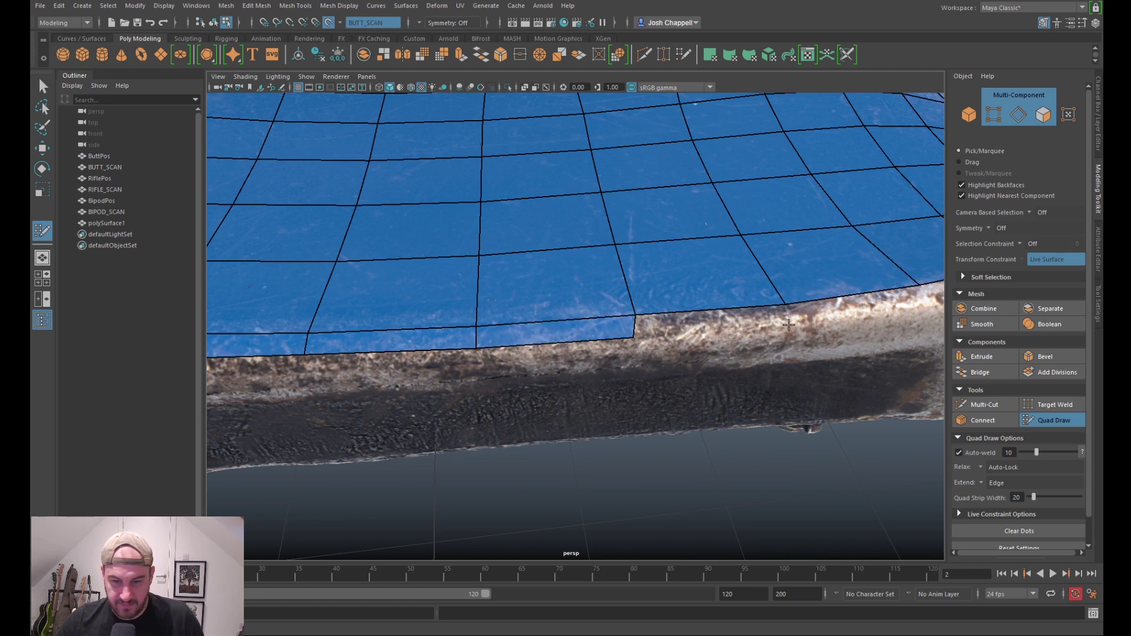
left_click(761, 320, "shift")
Step: Add two more rim quads where the long side starts to curve into the opposite rounded end
scroll(870, 339, "down", 4)
left_click_drag(869, 339, 791, 352, "alt")
middle_click_drag(675, 381, 567, 340, "alt")
scroll(567, 340, "up", 4)
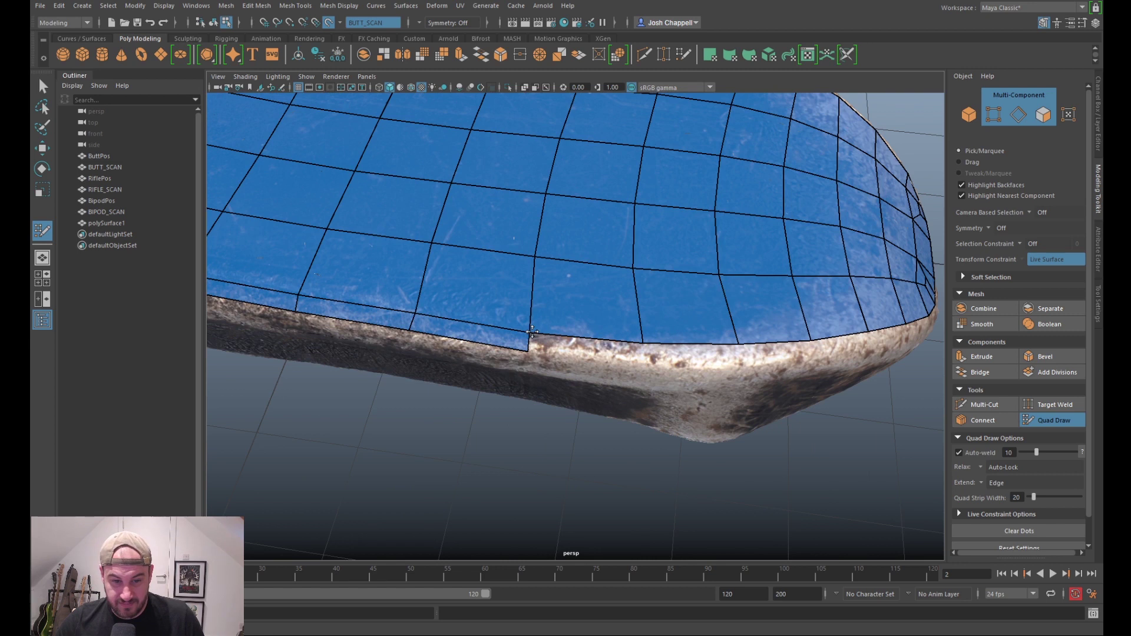
left_click(643, 362, "shift")
left_click(740, 359, "shift")
Step: Wrap the rim strip around the first corner of the opposite rounded end, up to the middle of its tip
left_click_drag(741, 359, 684, 381, "alt")
scroll(684, 382, "up", 4)
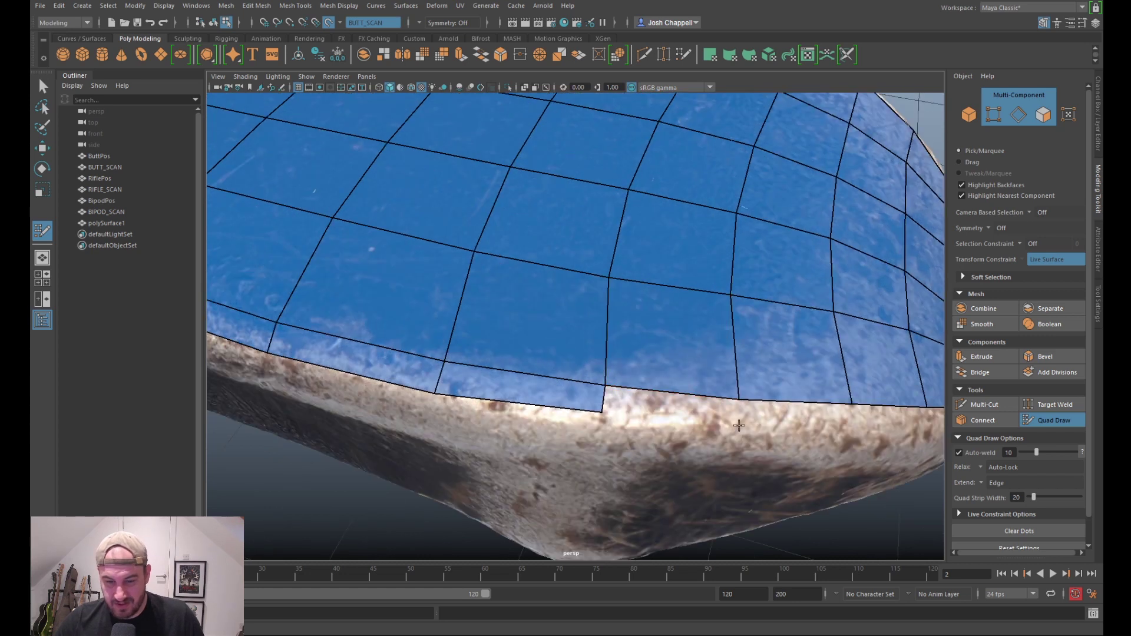
left_click_drag(738, 425, 642, 351, "alt")
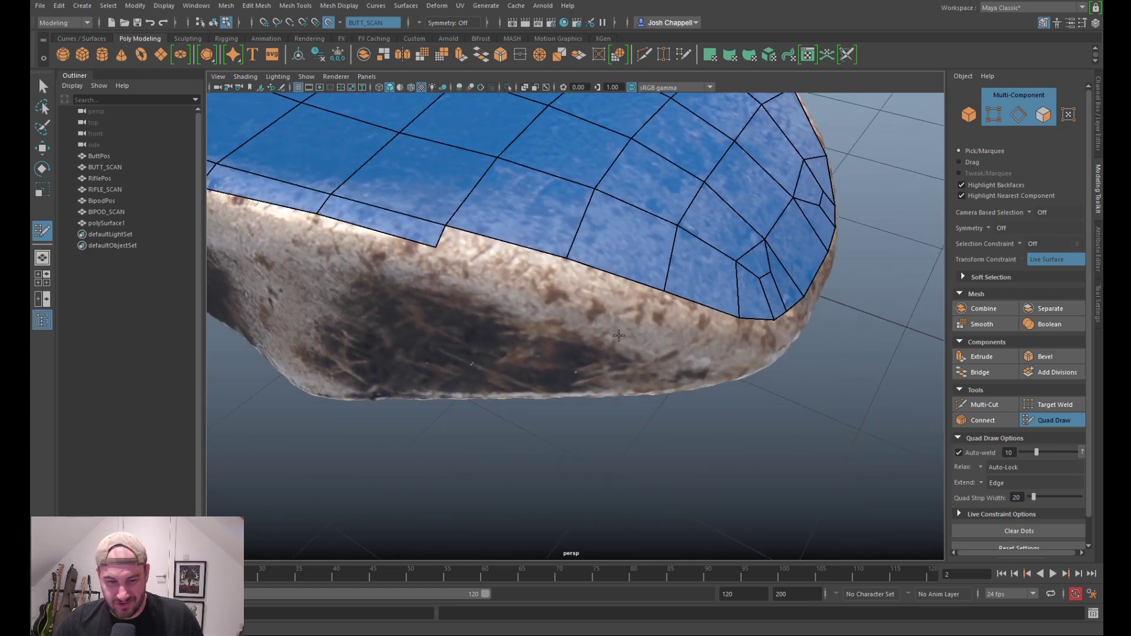
left_click(554, 278, "shift")
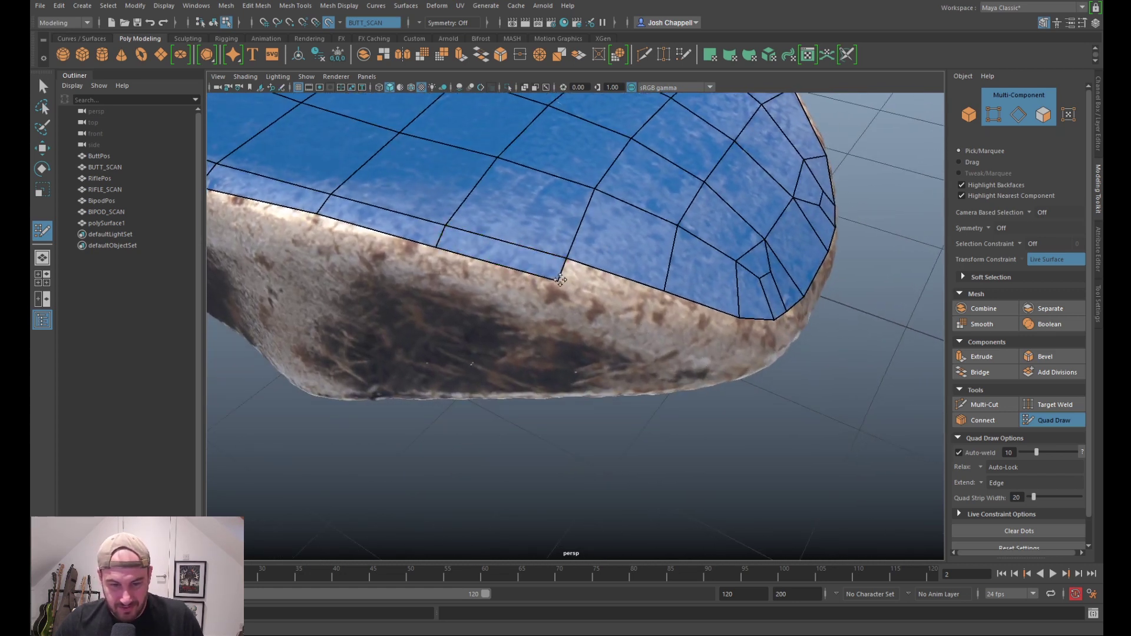
left_click_drag(639, 290, 578, 348, "alt")
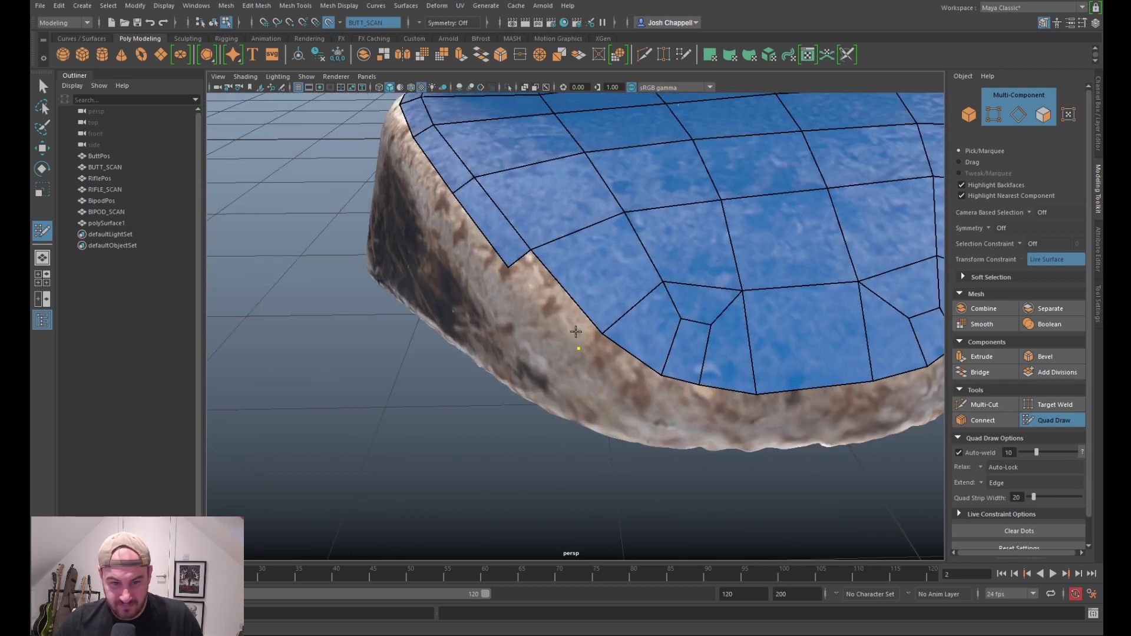
left_click(576, 332, "shift")
left_click(669, 396, "shift")
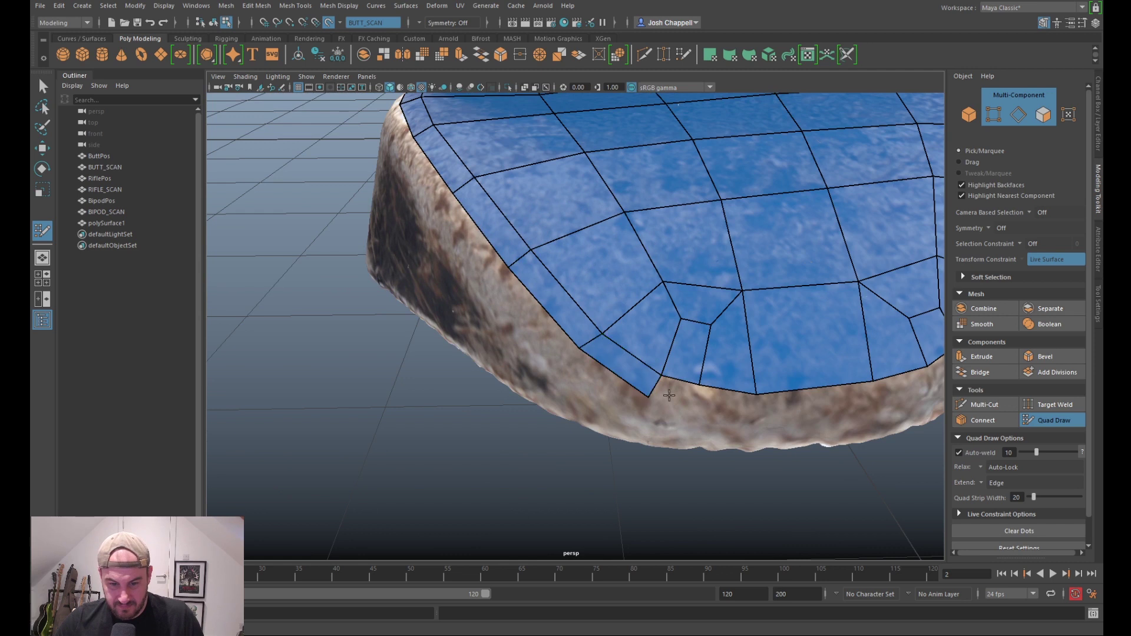
left_click(688, 405, "shift")
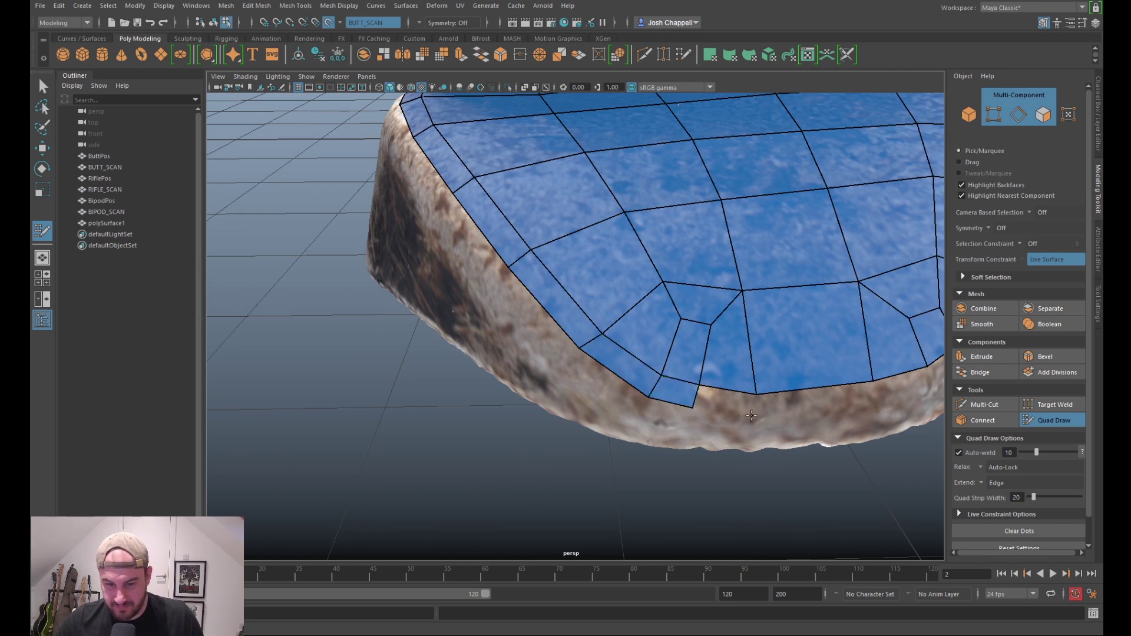
left_click(749, 414, "shift")
Step: Fill the rim quads across the rest of this tip and around its far corner, redoing the misplaced dot
left_click_drag(750, 414, 755, 340, "alt")
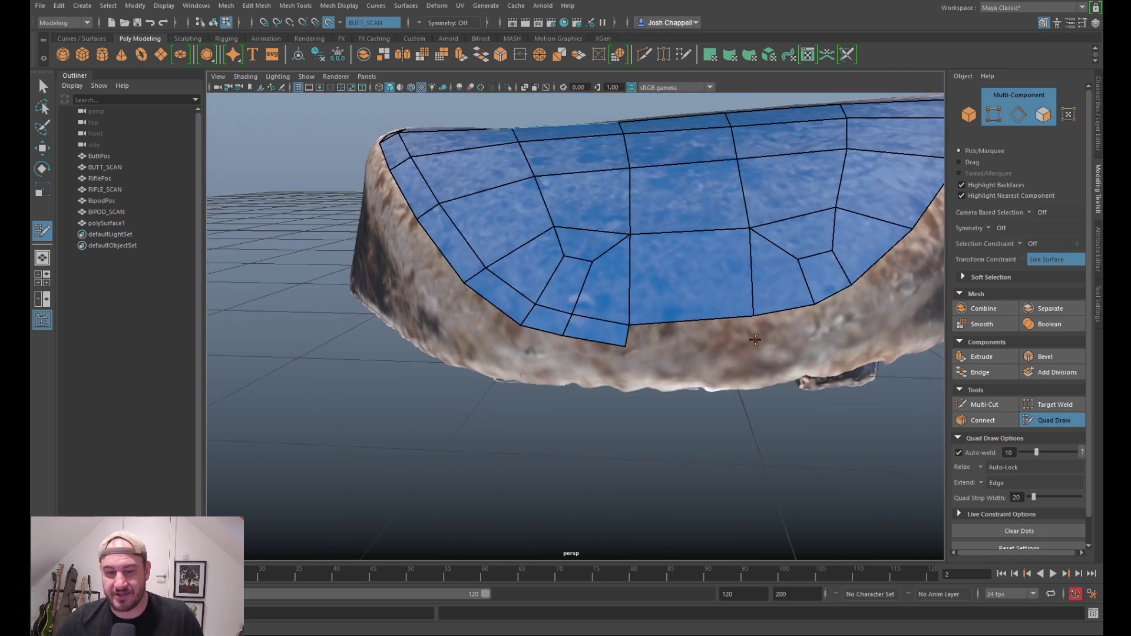
left_click(753, 336)
left_click(748, 332, "shift")
key("ctrl+z")
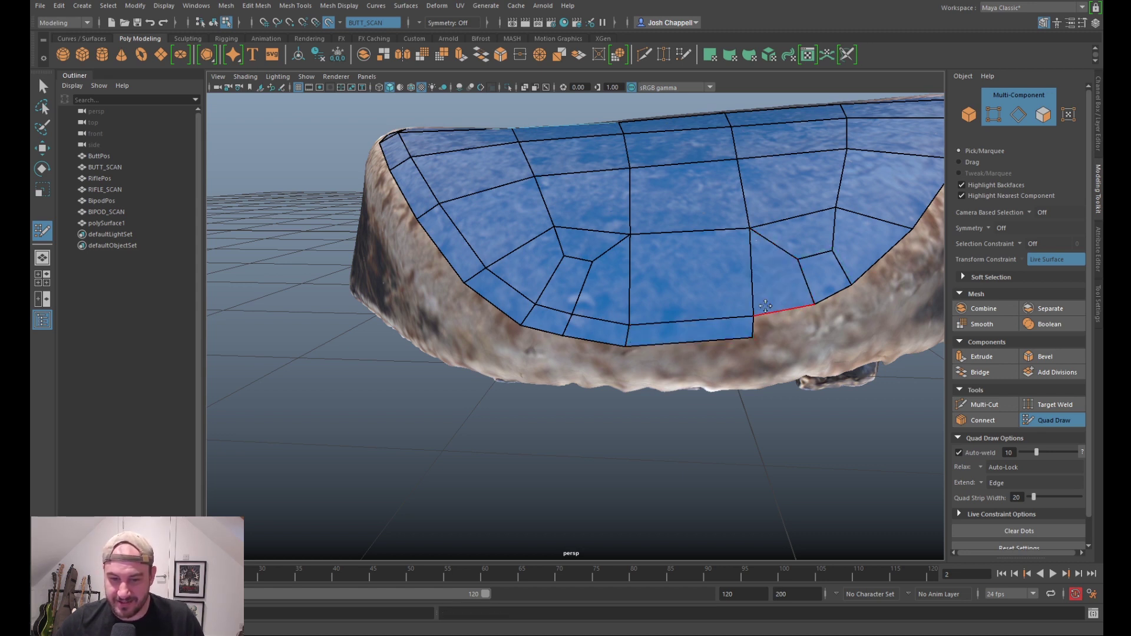
left_click(817, 326, "shift")
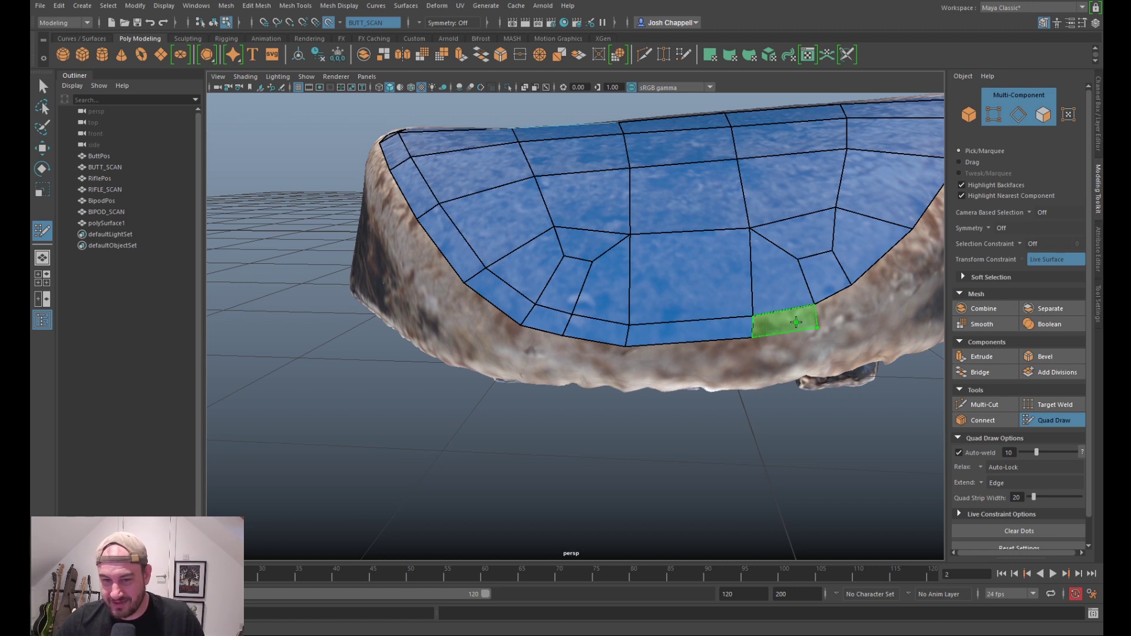
mouse_move(858, 330)
left_mouse_down("alt")
mouse_move(729, 332)
mouse_move(698, 350)
left_mouse_up("alt")
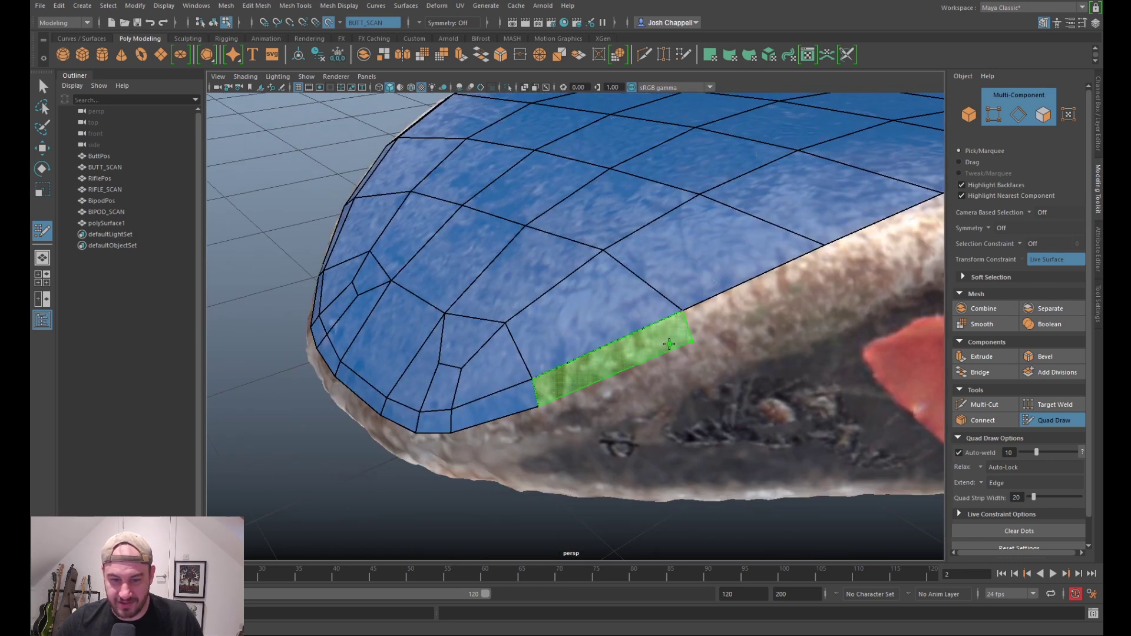
left_click(695, 341, "shift")
Step: Extend the rim strip along the start of the second long side, above the red patch on the scan
left_click_drag(840, 274, 724, 293, "alt")
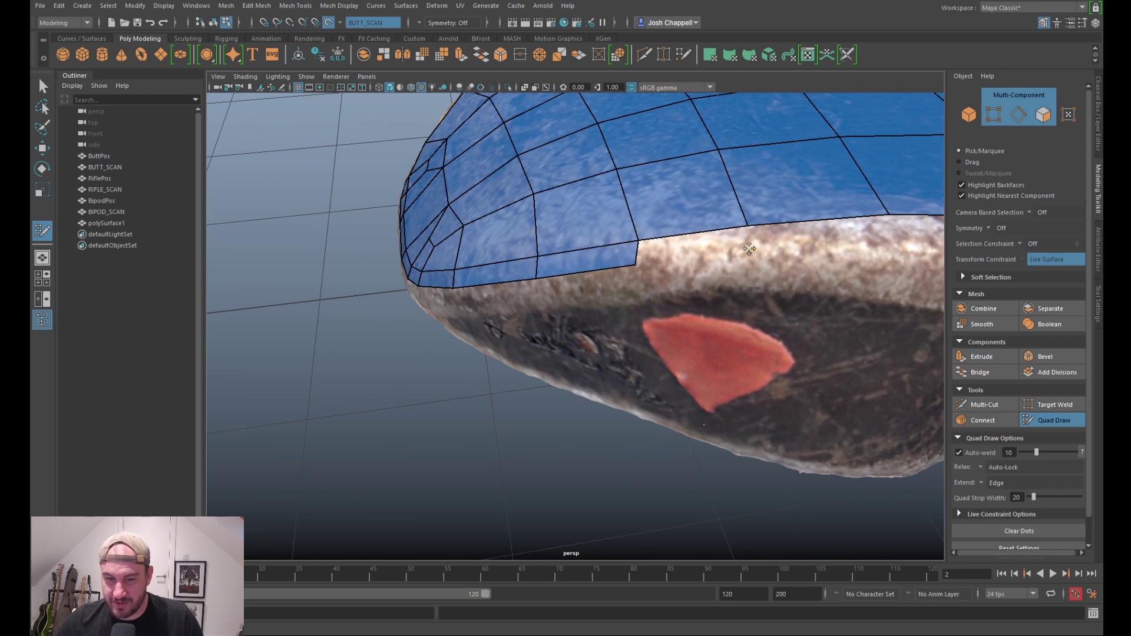
left_click_drag(870, 234, 809, 248, "alt")
left_click(735, 259)
left_click(709, 254, "shift")
Step: Continue the rim strip along the second long side, adding quads from above the first red patch towards the middle
scroll(695, 277, "down", 5)
left_click_drag(695, 277, 683, 306, "alt")
scroll(677, 303, "up", 3)
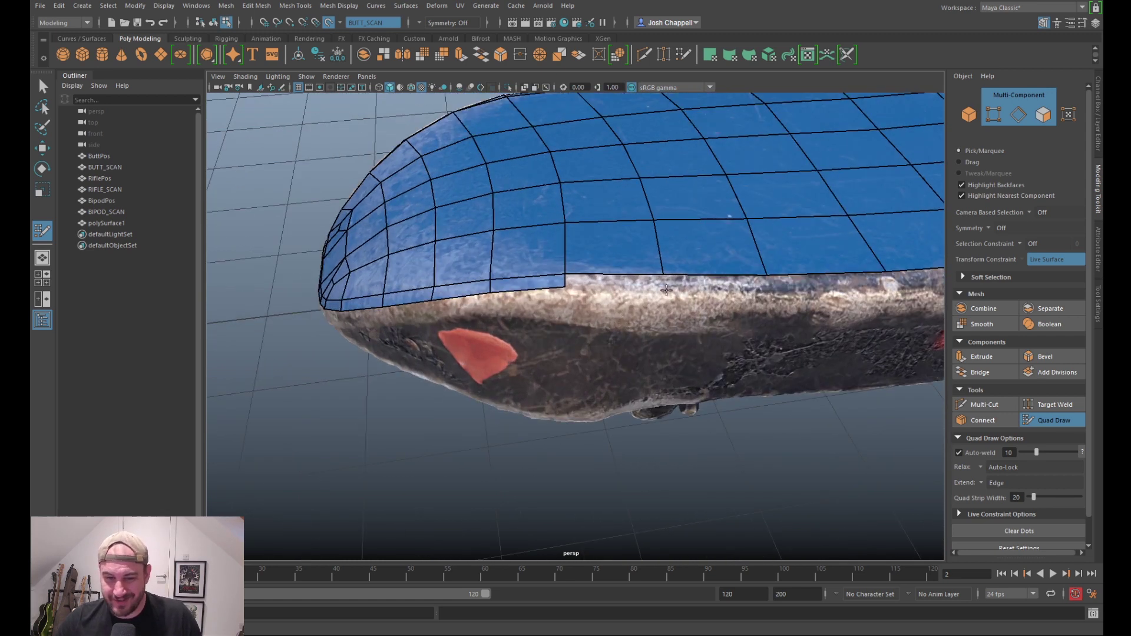
left_click(664, 289, "shift")
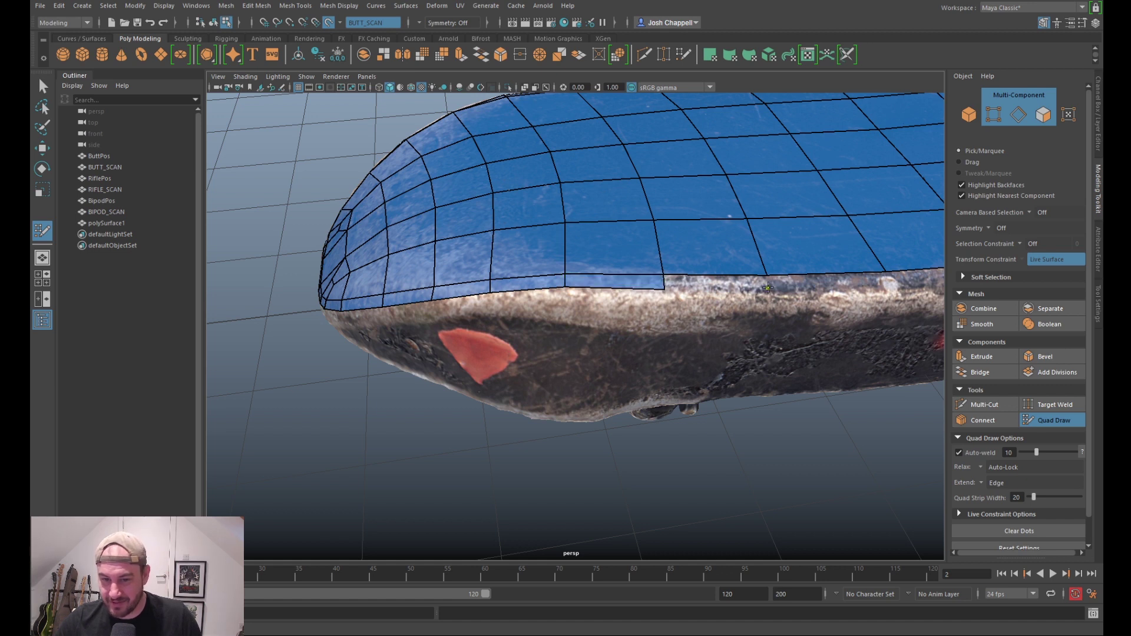
left_click(739, 281, "shift")
left_click_drag(739, 282, 722, 312, "alt")
middle_click_drag(722, 313, 646, 315, "alt")
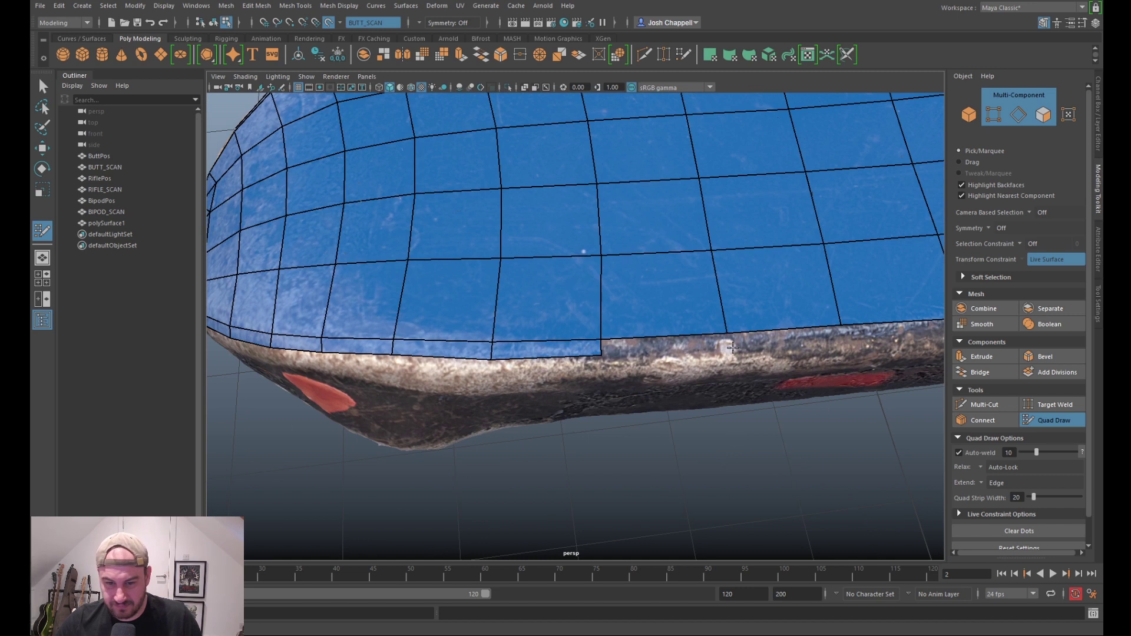
left_click(706, 344, "shift")
Step: Add three more rim quads along the middle of the long side, above and just past the thin red patch
middle_click_drag(837, 347, 644, 333, "alt")
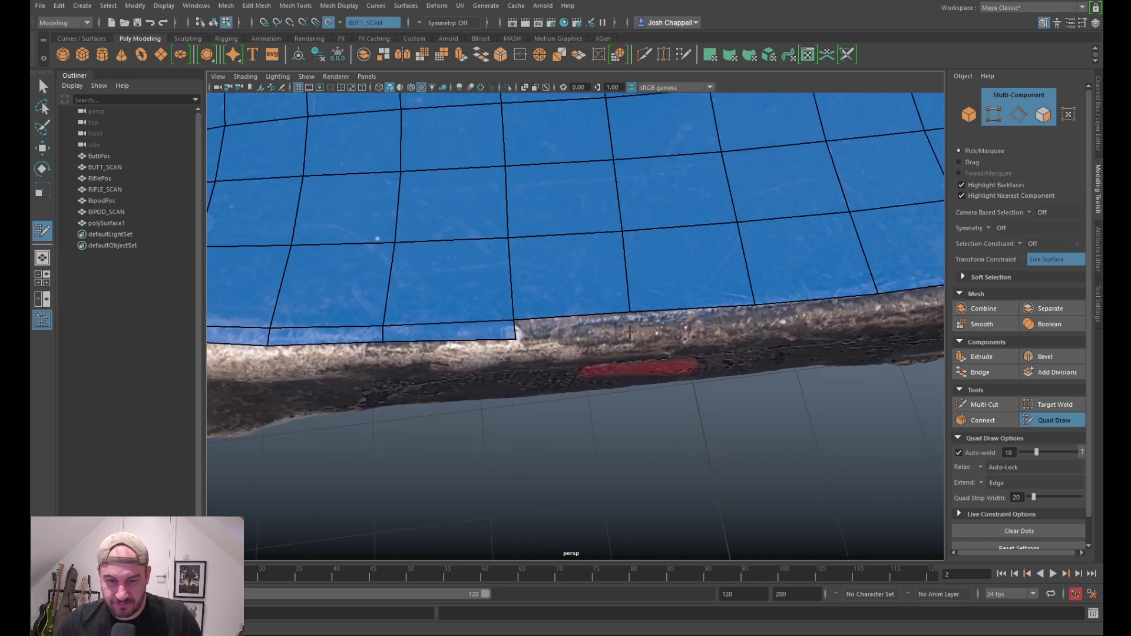
left_click(633, 333, "shift")
left_click(758, 323)
left_click(750, 321, "shift")
middle_click_drag(810, 326, 529, 349, "alt")
left_click_drag(529, 348, 603, 343, "alt")
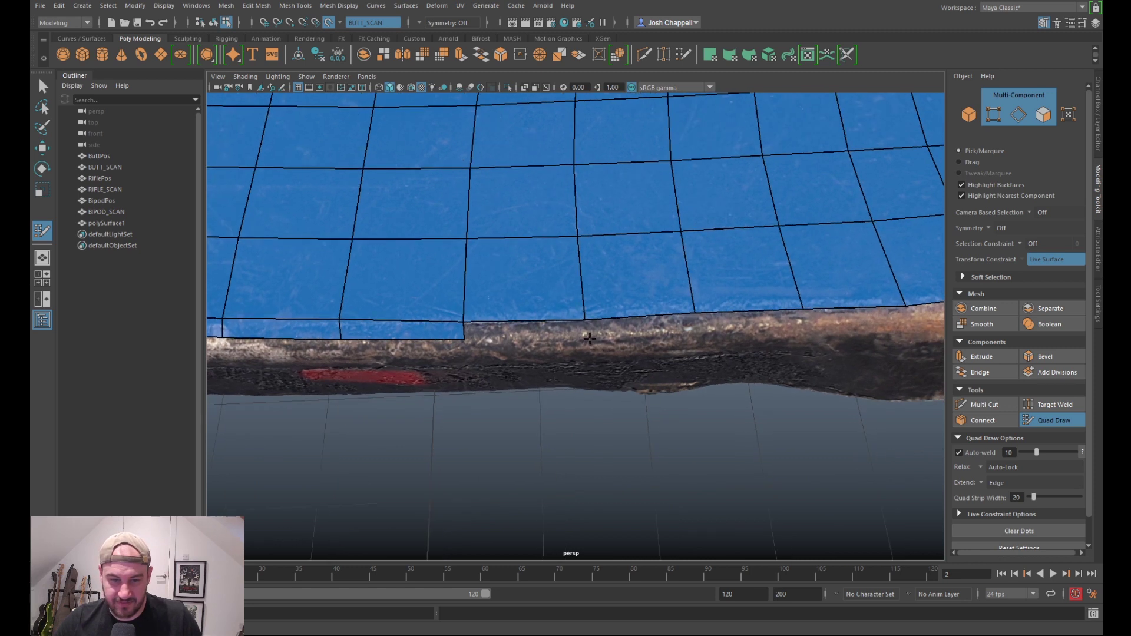
left_click(585, 337, "shift")
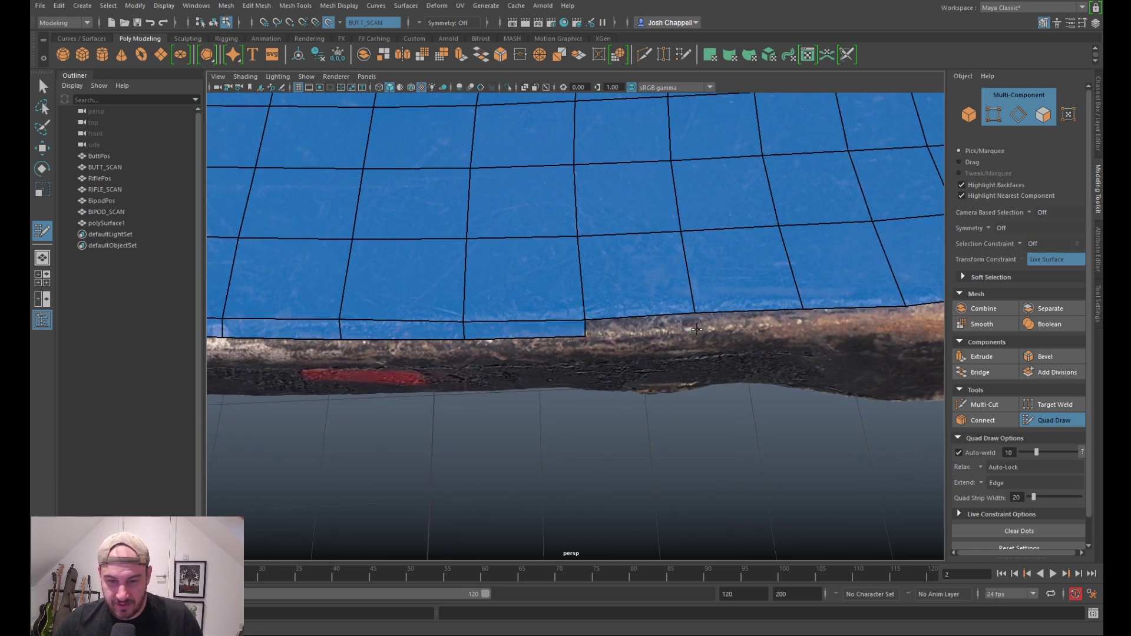
Step: Extend the rim strip by three quads where the long side starts to bulge, then adjust a vertex on the strip's inner edge
left_click_drag(697, 329, 598, 329, "alt")
left_click(577, 319, "shift")
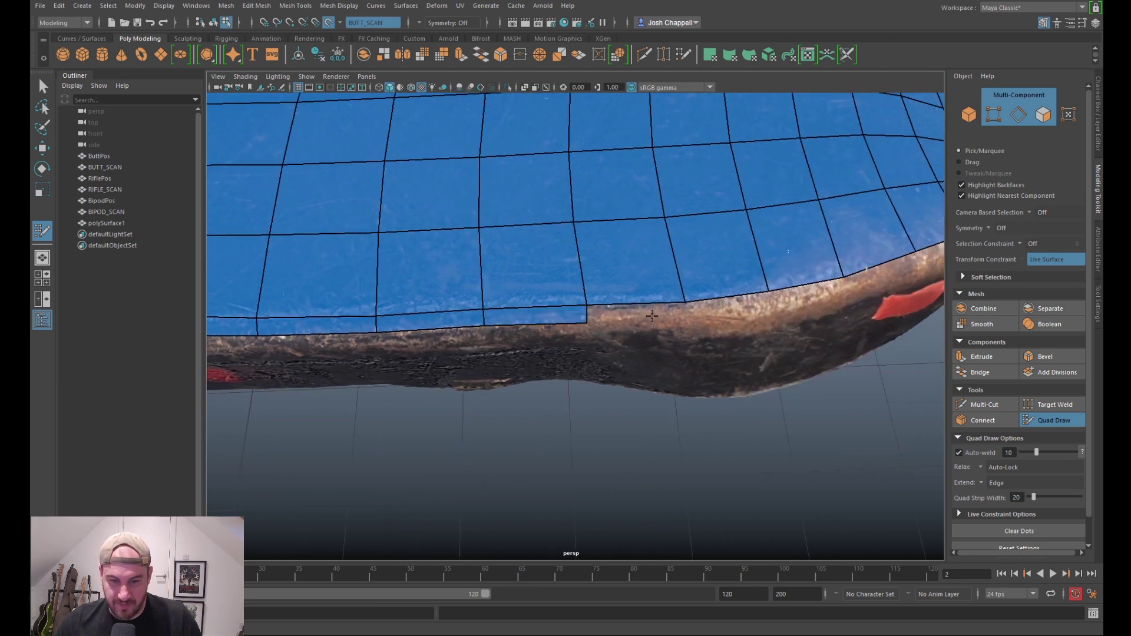
left_click(672, 315, "shift")
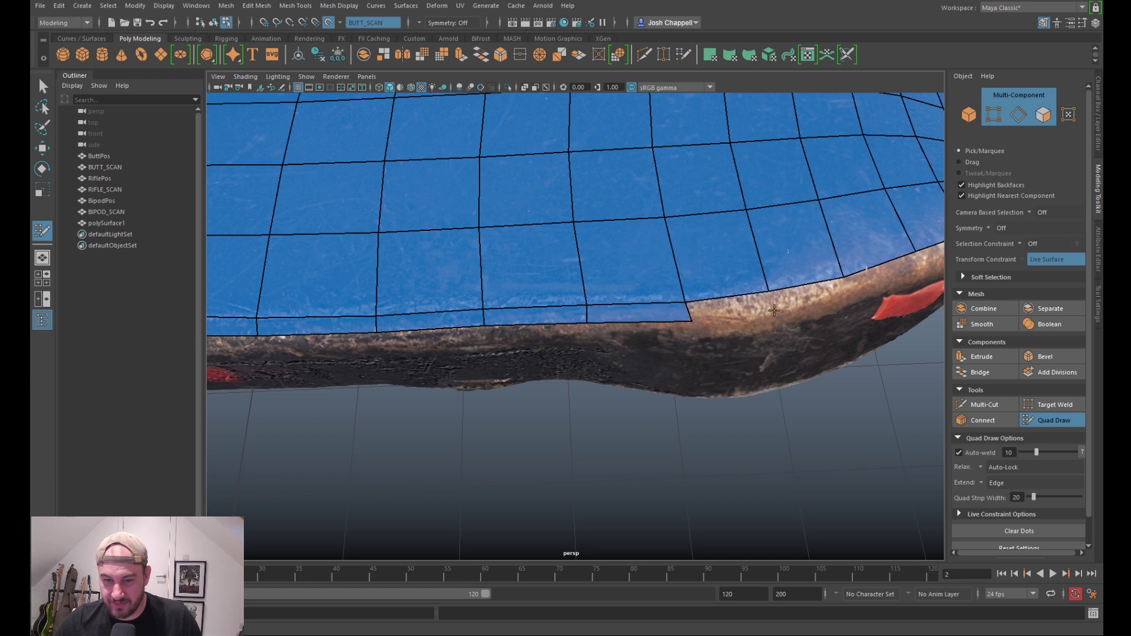
left_click_drag(774, 310, 663, 327, "alt")
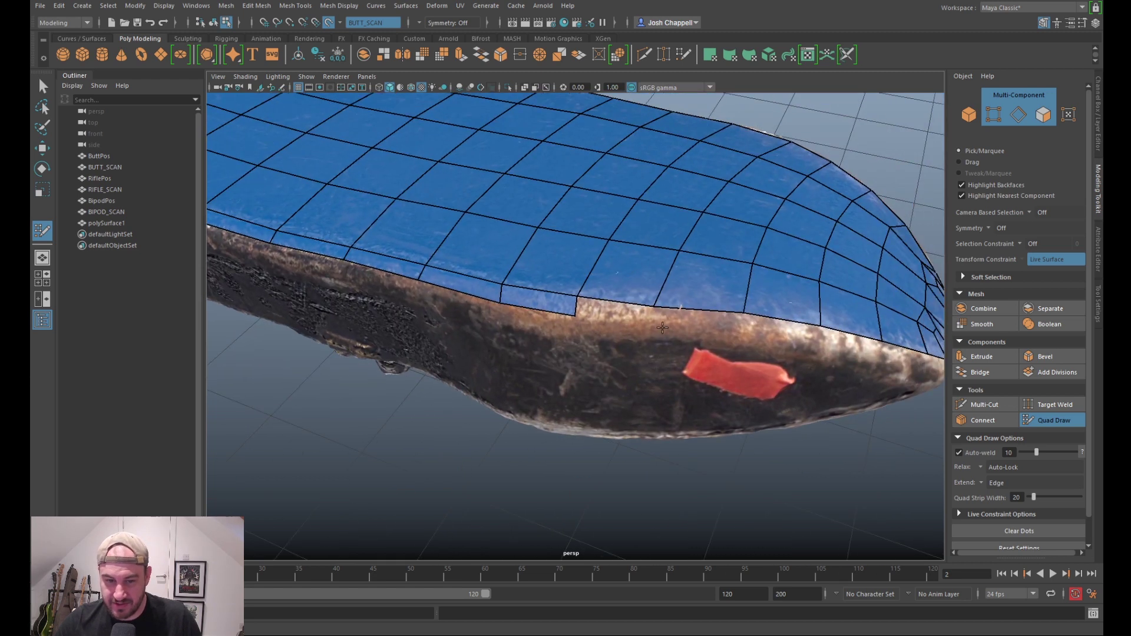
left_click(652, 316, "shift")
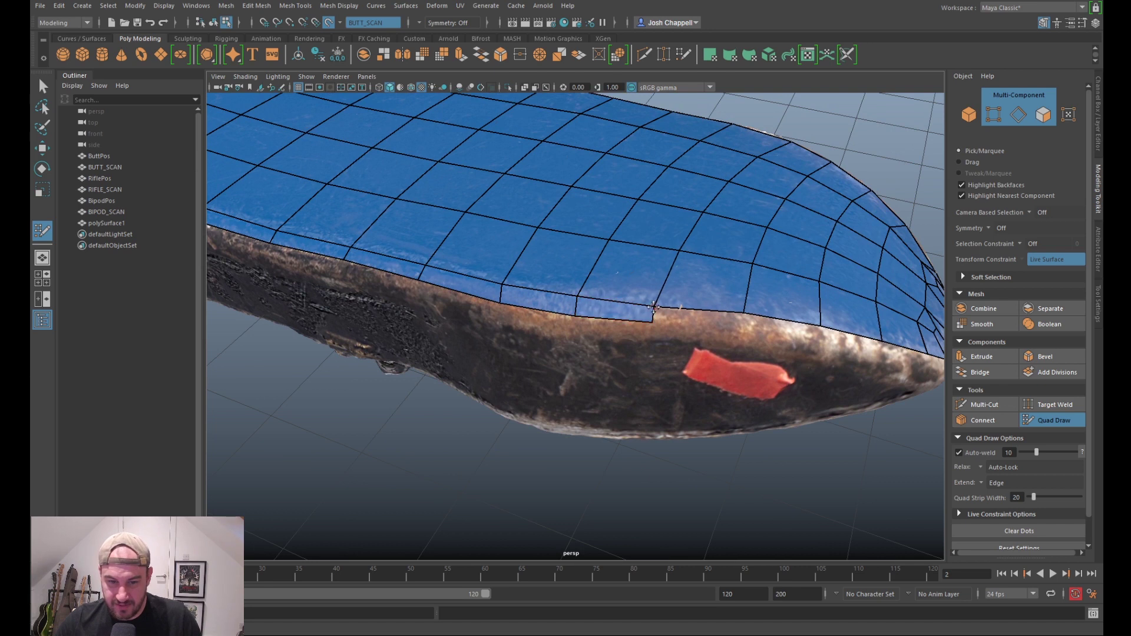
left_click_drag(653, 307, 662, 334, "alt")
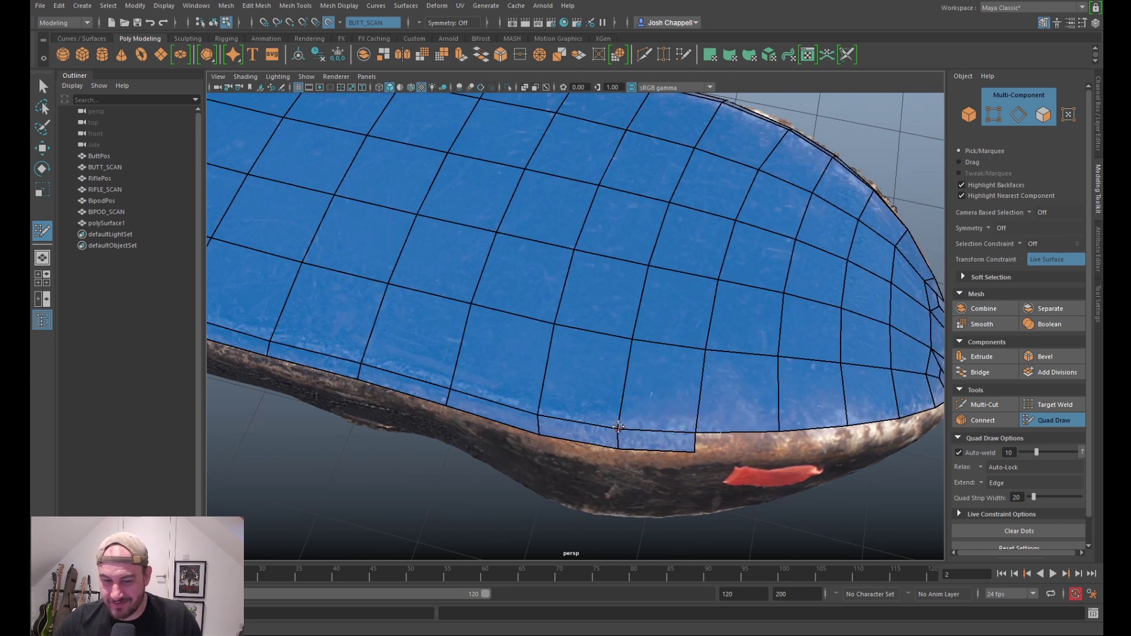
left_click_drag(618, 427, 617, 424)
Step: Add rim quads above and beyond the last red patch, up to the corner of the rounded end
left_click_drag(758, 423, 683, 372, "alt")
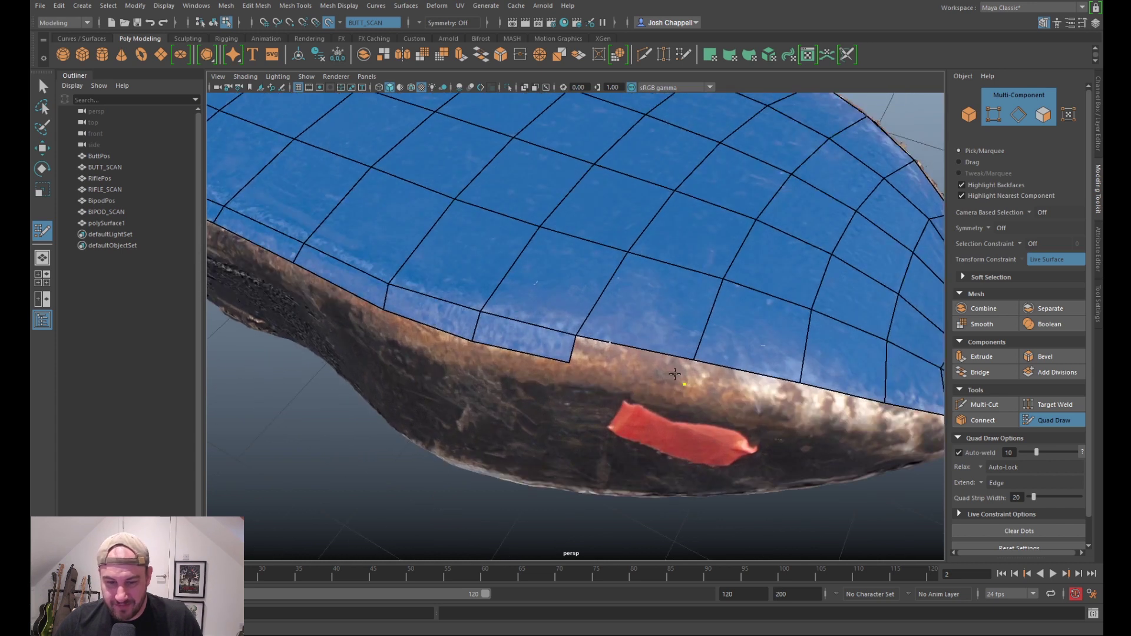
left_click(685, 382, "shift")
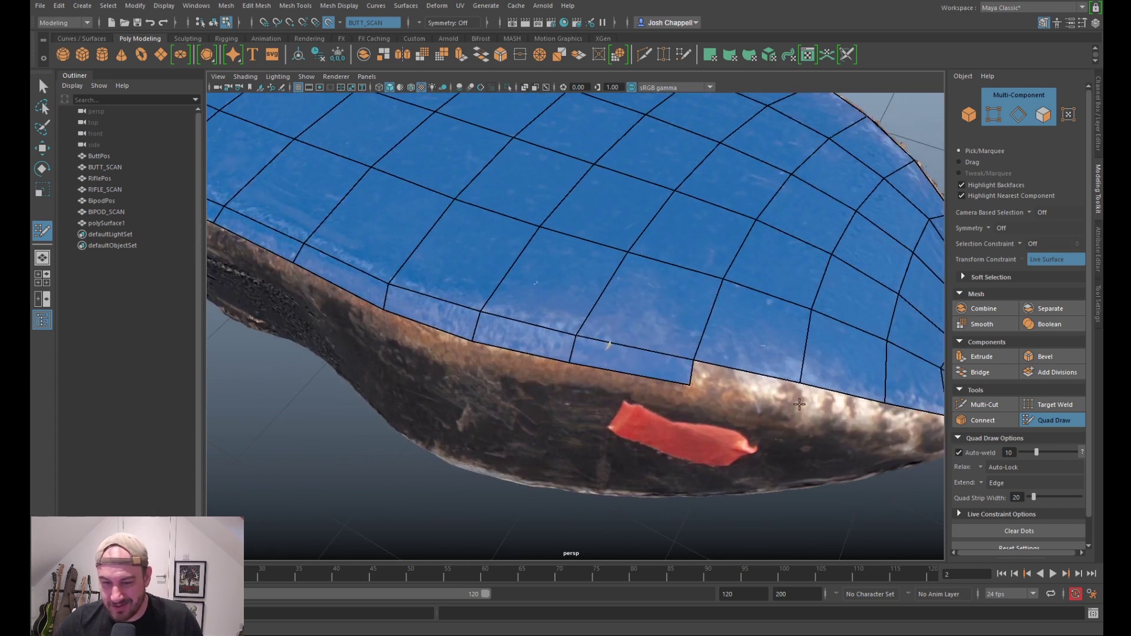
mouse_move(796, 404)
left_mouse_down("alt")
mouse_move(783, 351)
mouse_move(705, 325)
mouse_move(742, 349)
left_mouse_up("alt")
scroll(742, 349, "up", 3)
left_click_drag(837, 350, 751, 315, "alt")
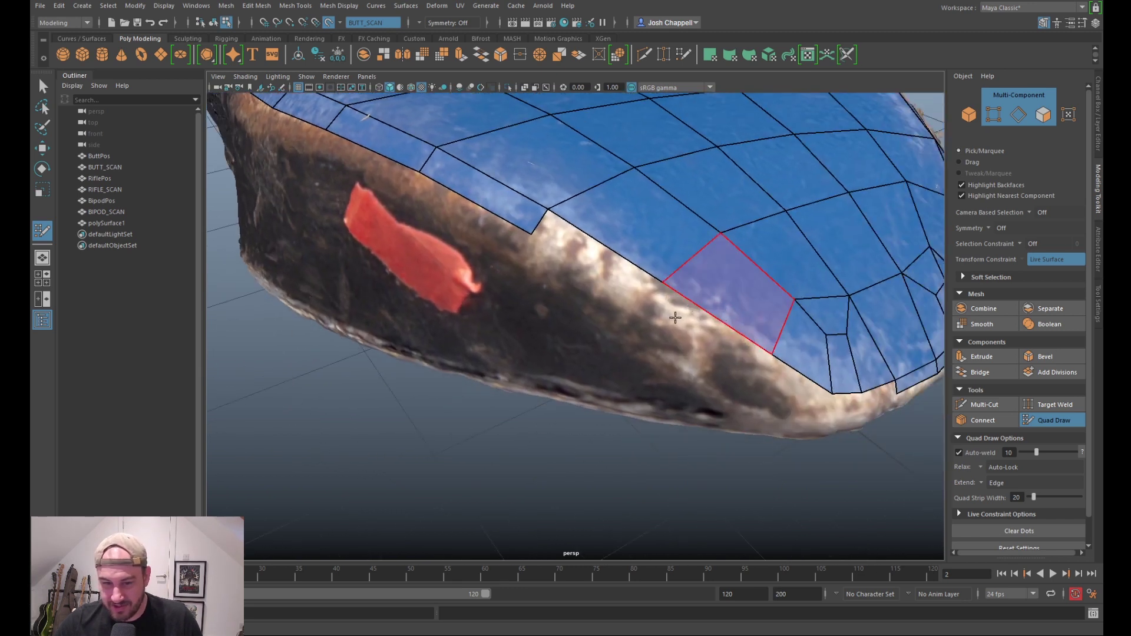
left_click(643, 311)
left_click(622, 278, "shift")
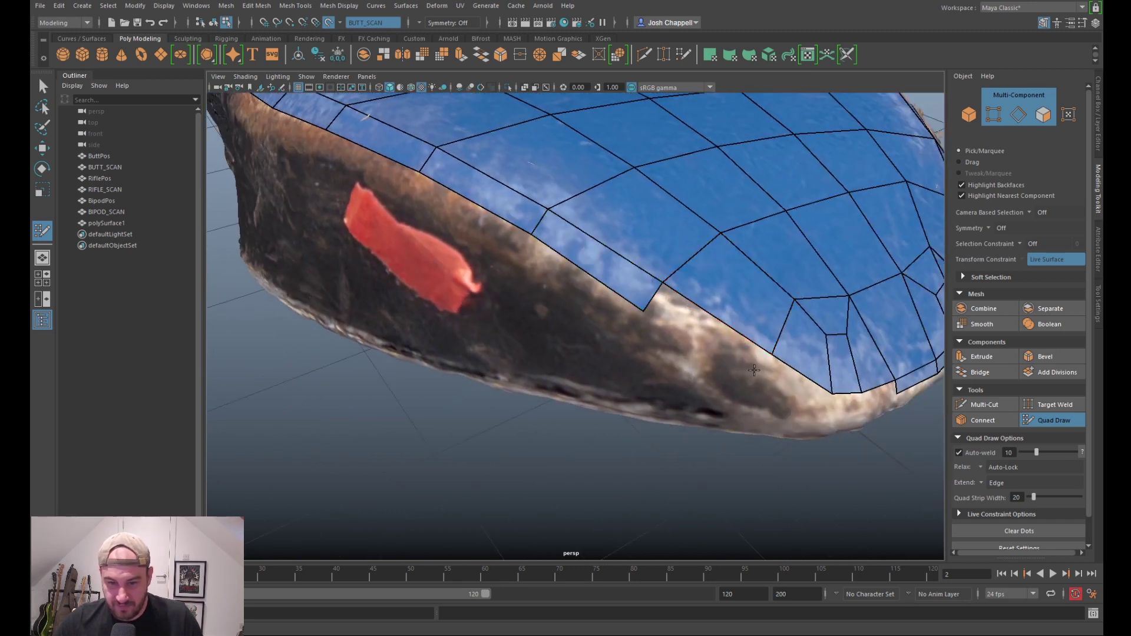
left_click_drag(751, 380, 752, 380)
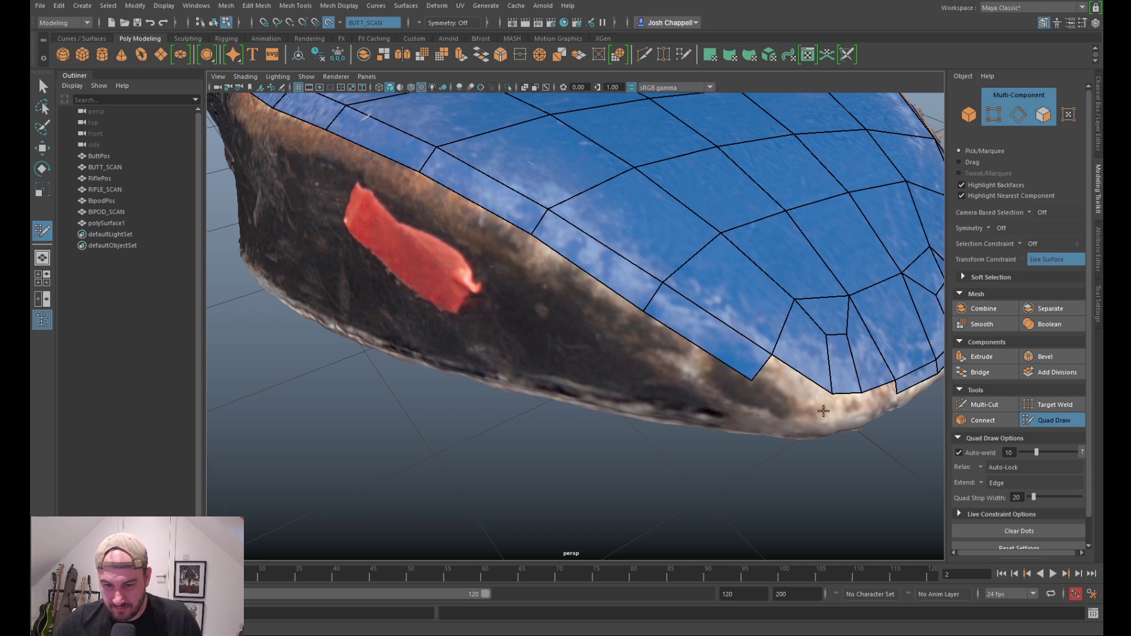
Step: Close the rim strip by filling the remaining gap around the corner of the rounded end
left_click_drag(824, 412, 798, 420)
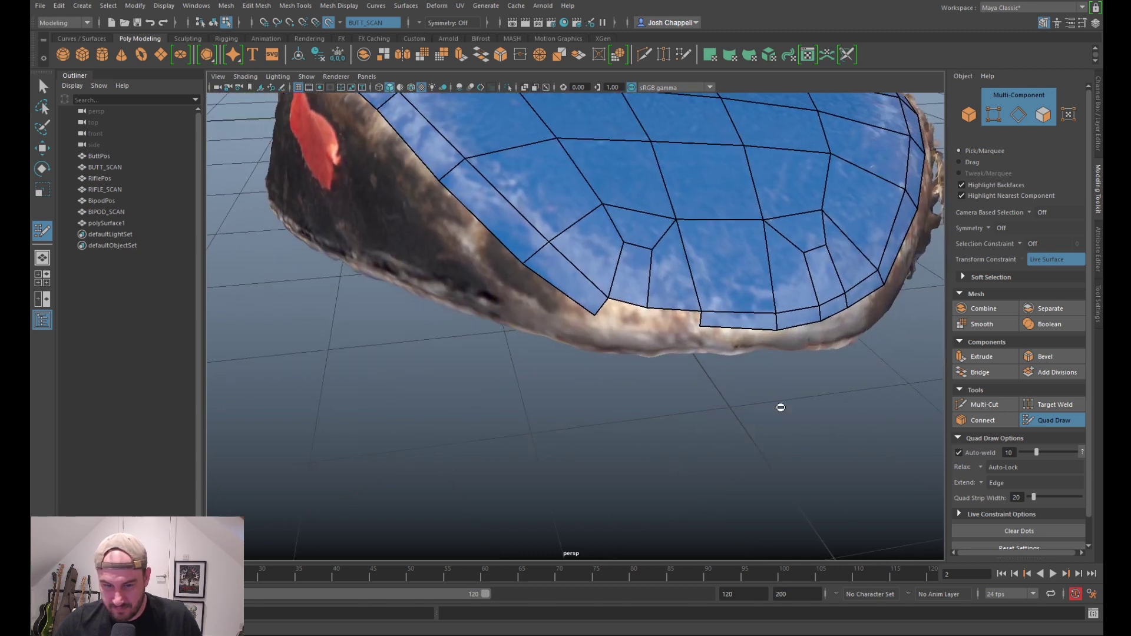
left_click(646, 322)
left_click(626, 313, "shift")
left_click(663, 317, "shift")
Step: Try to relax the rim strip along the long side near the rounded end
right_click_drag(663, 317, 594, 314, "alt")
scroll(593, 312, "up", 3)
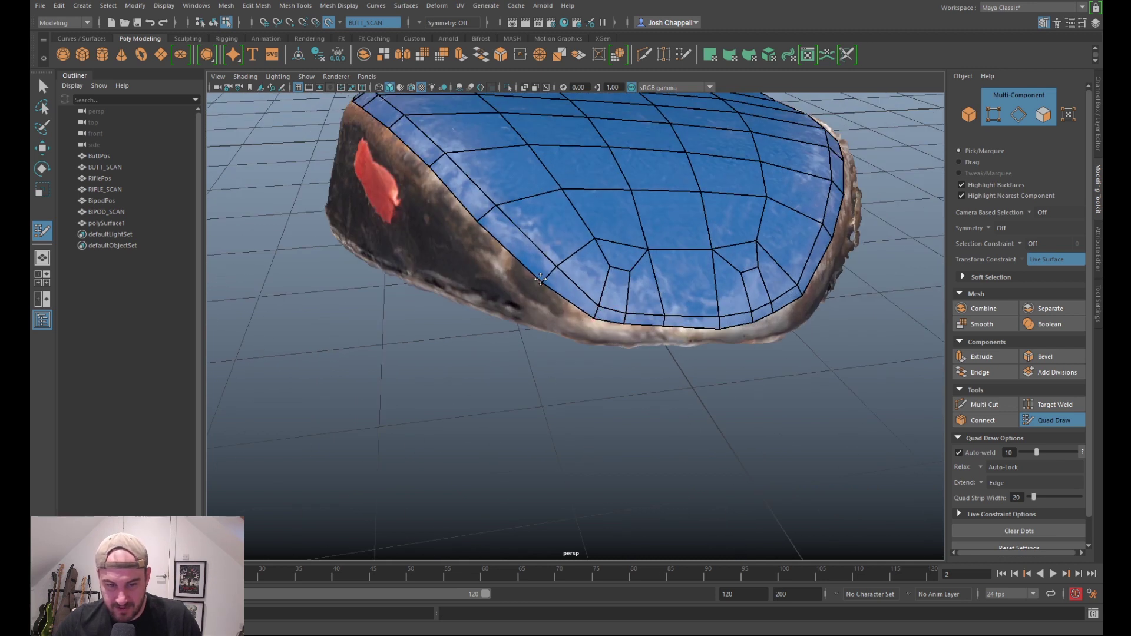
left_click_drag(502, 176, 494, 201, "shift")
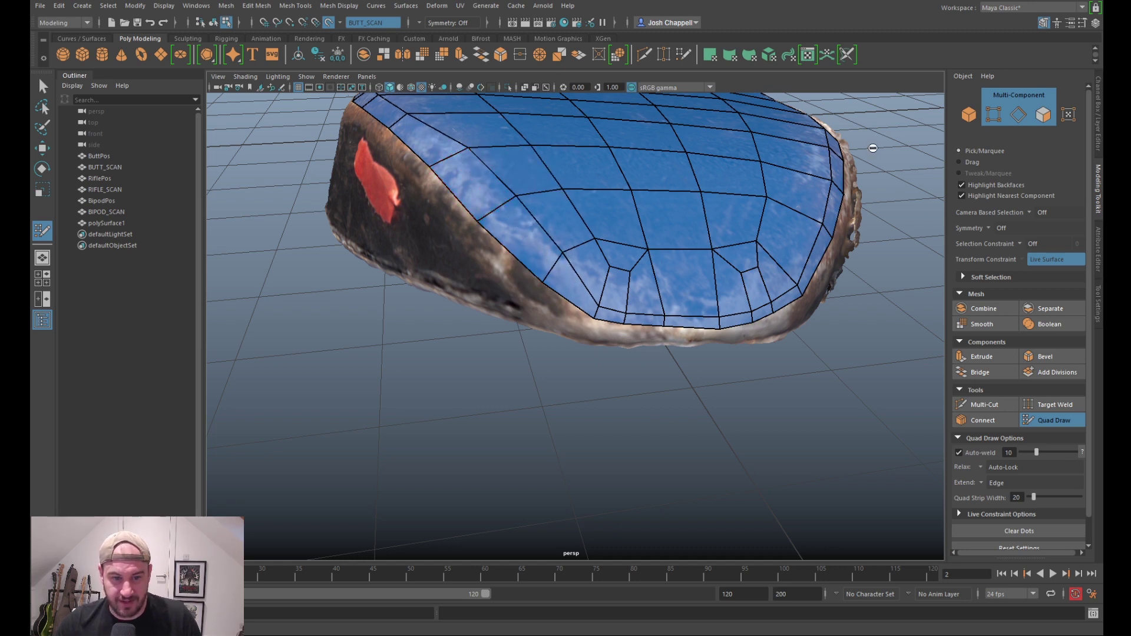
key("ctrl+z")
Step: Place dots below the finished rim strip at the tip of the rounded end and fill four quads as a second row
mouse_move(876, 254)
left_mouse_down("alt")
mouse_move(648, 295)
mouse_move(459, 363)
mouse_move(556, 292)
mouse_move(533, 326)
left_mouse_up("alt")
left_click_drag(508, 234, 624, 224, "alt")
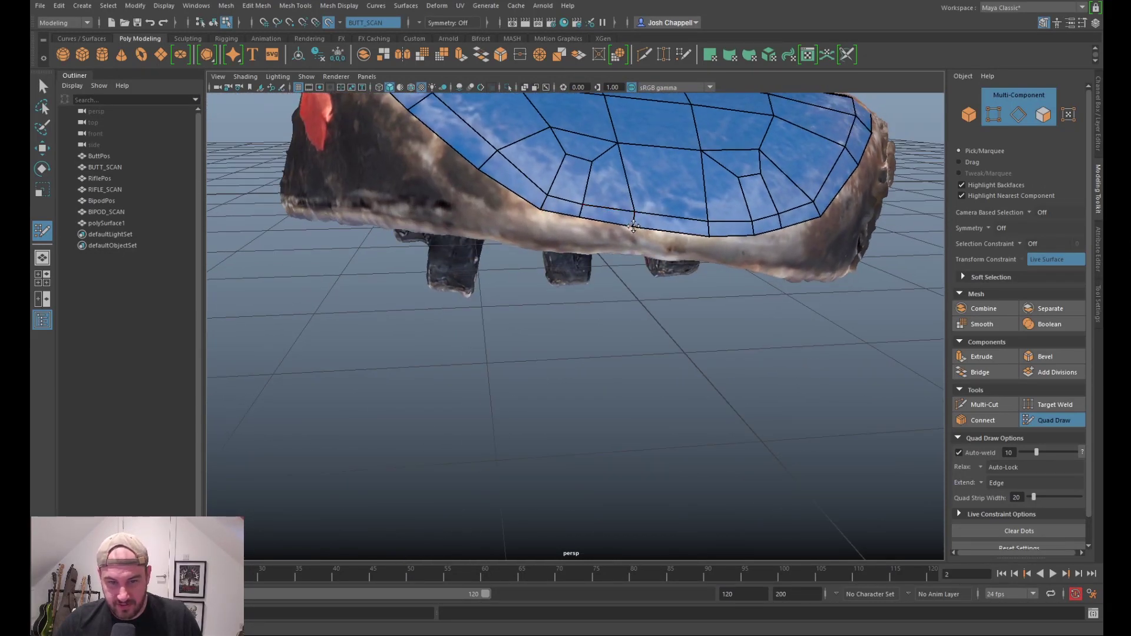
left_click_drag(701, 250, 641, 246, "alt")
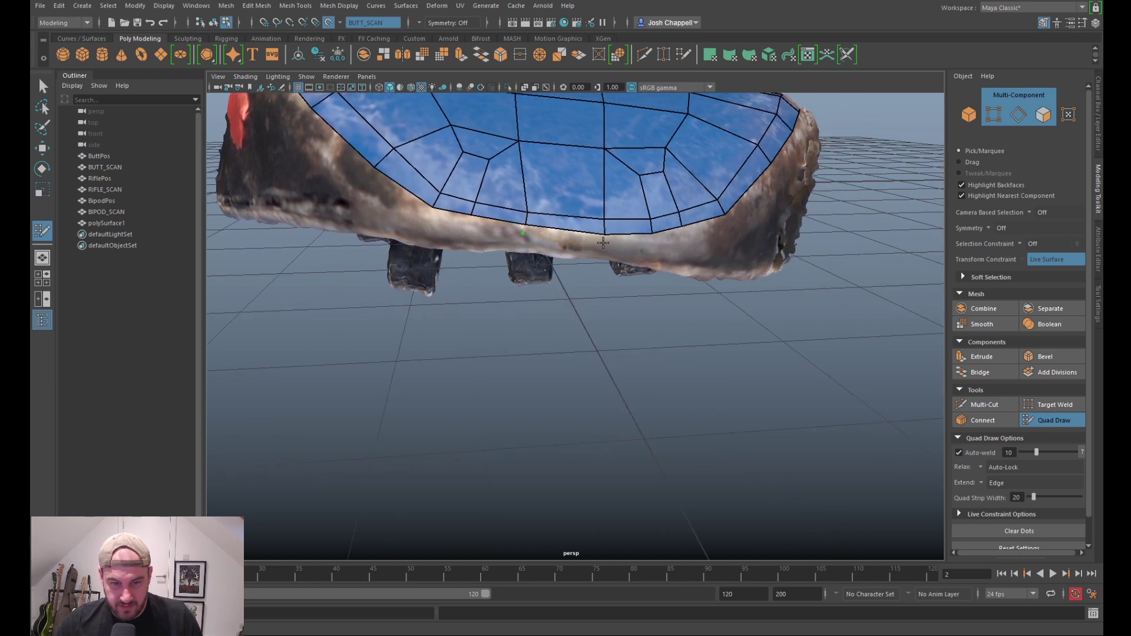
left_click_drag(683, 241, 442, 233, "alt")
left_click(439, 227, "shift")
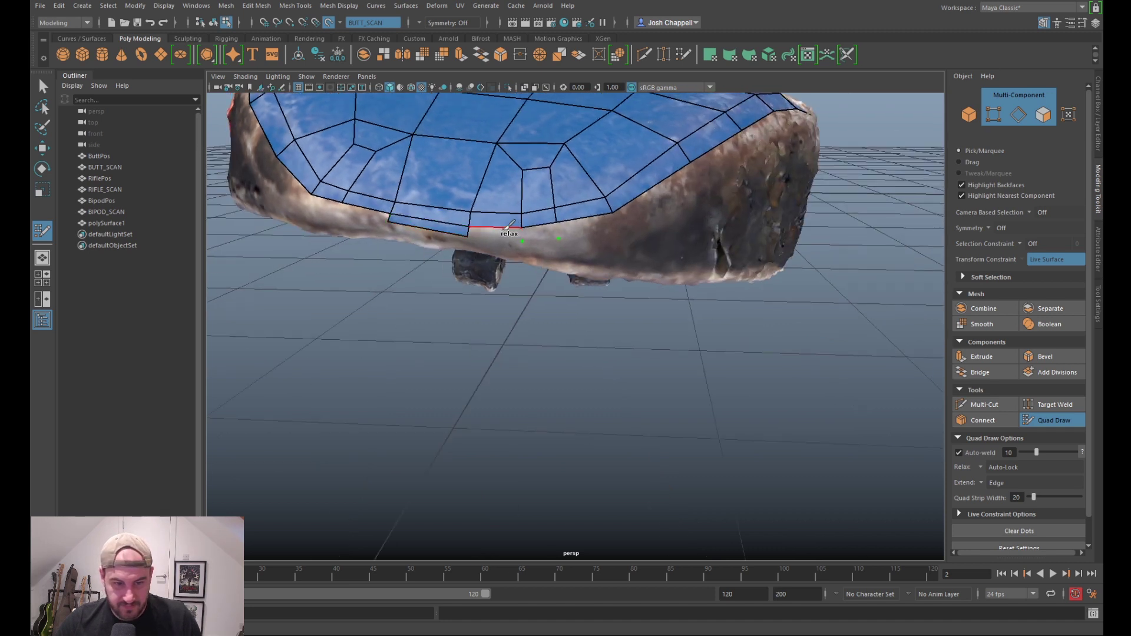
left_click(495, 231, "shift")
left_click(539, 233, "shift")
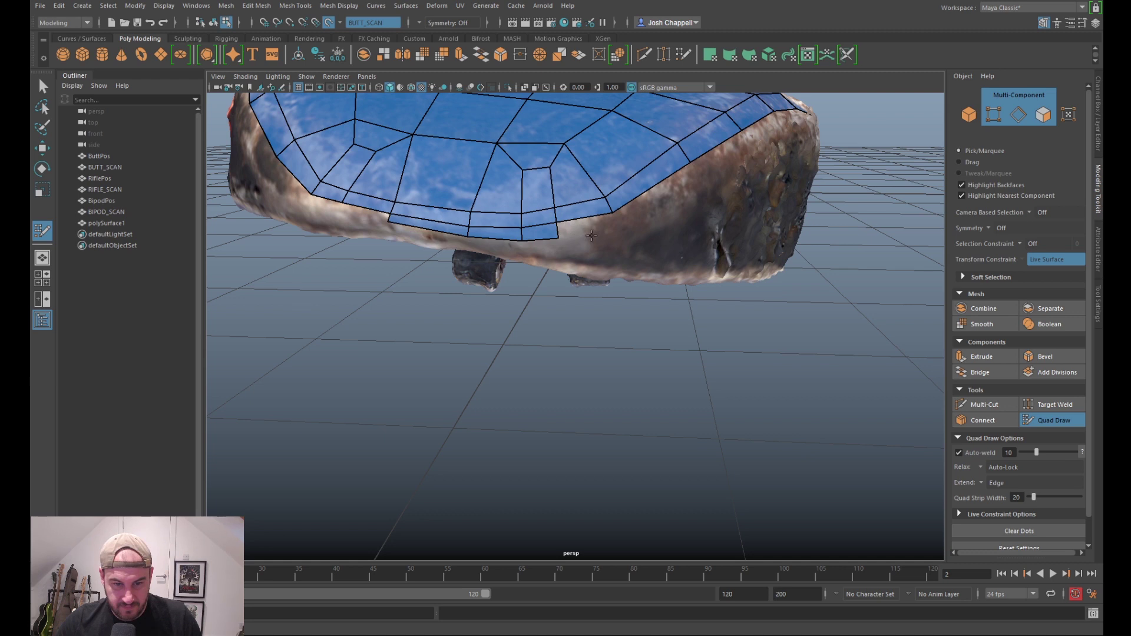
left_click(613, 232, "shift")
Step: Extend the second row around the far corner of the tip with two more quads
left_click_drag(613, 232, 579, 252, "alt")
left_click_drag(355, 244, 577, 240, "alt")
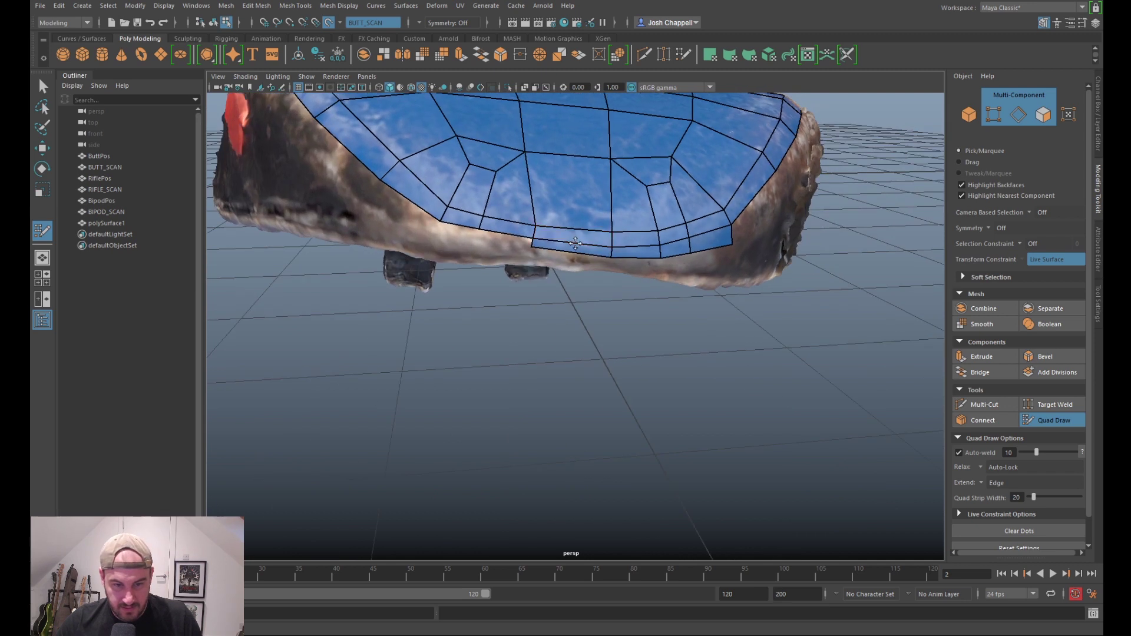
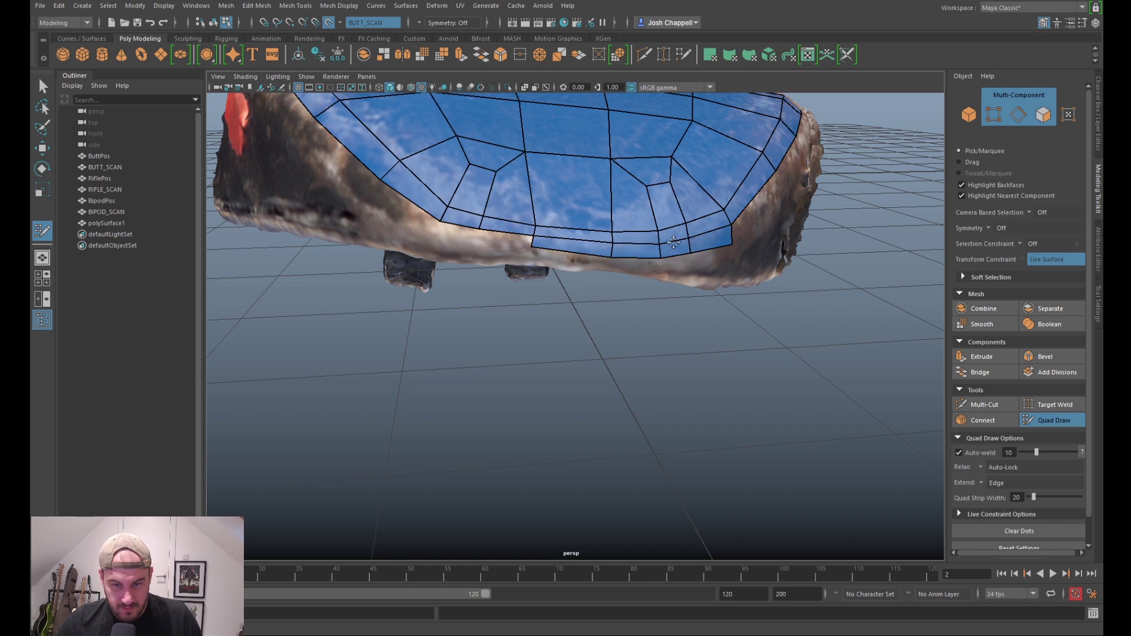
left_click_drag(720, 247, 521, 215, "alt")
left_click(495, 208, "shift")
left_click(610, 178, "shift")
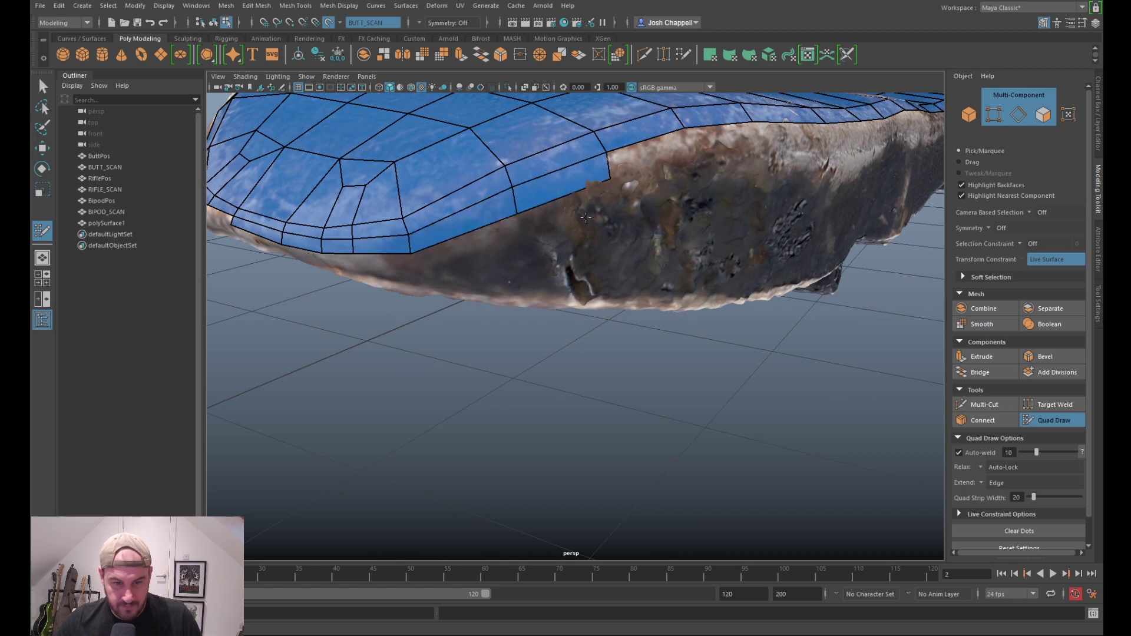
Step: Move the lower vertices of the second row at the tip closer to the rim strip, undoing one change
left_click_drag(610, 179, 584, 224, "alt")
left_click_drag(508, 265, 560, 197, "alt")
scroll(560, 198, "up", 2)
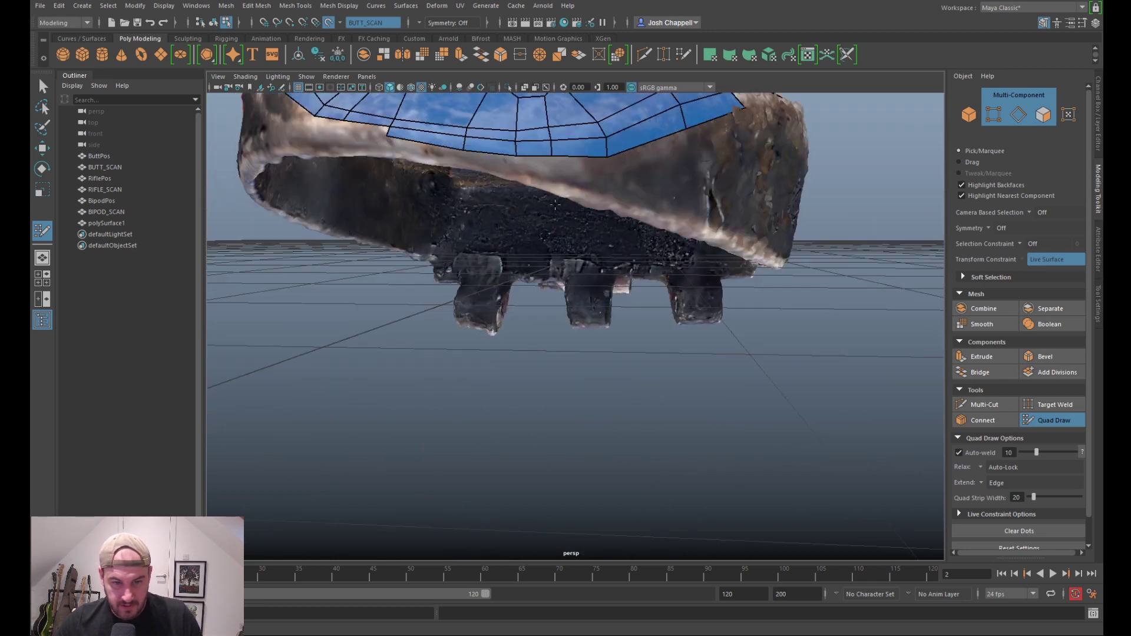
middle_click_drag(560, 197, 578, 230, "alt")
scroll(507, 222, "up", 2)
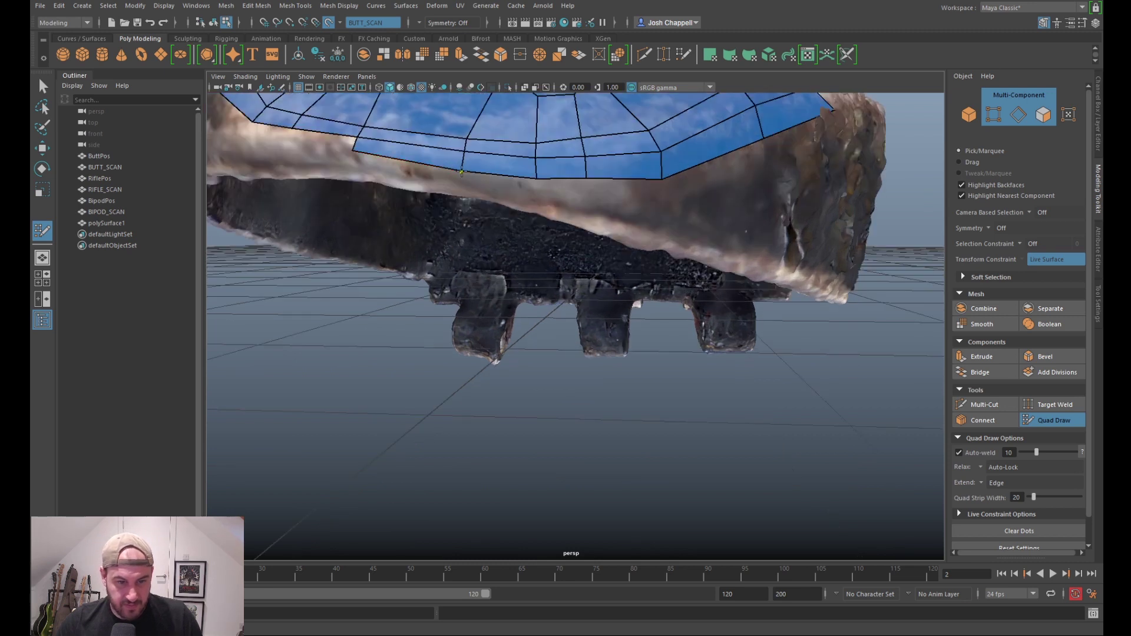
key("ctrl+z")
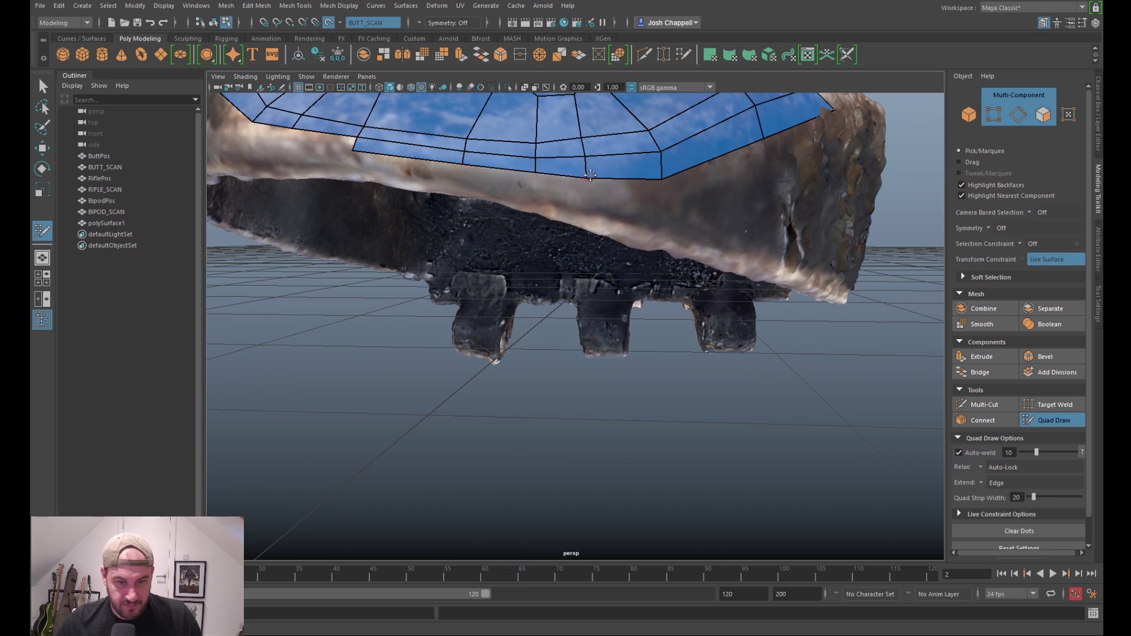
left_click_drag(665, 177, 661, 145)
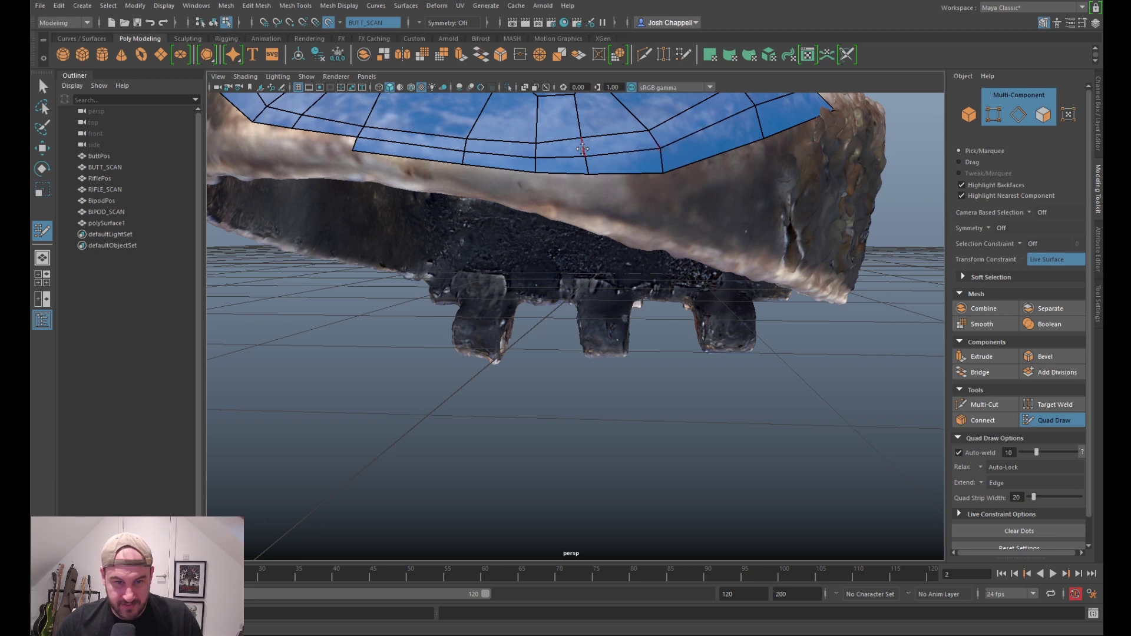
Step: Fill four quads as a third row below the second row at the tip, reaching the corner of the side
left_click_drag(584, 147, 596, 168, "alt")
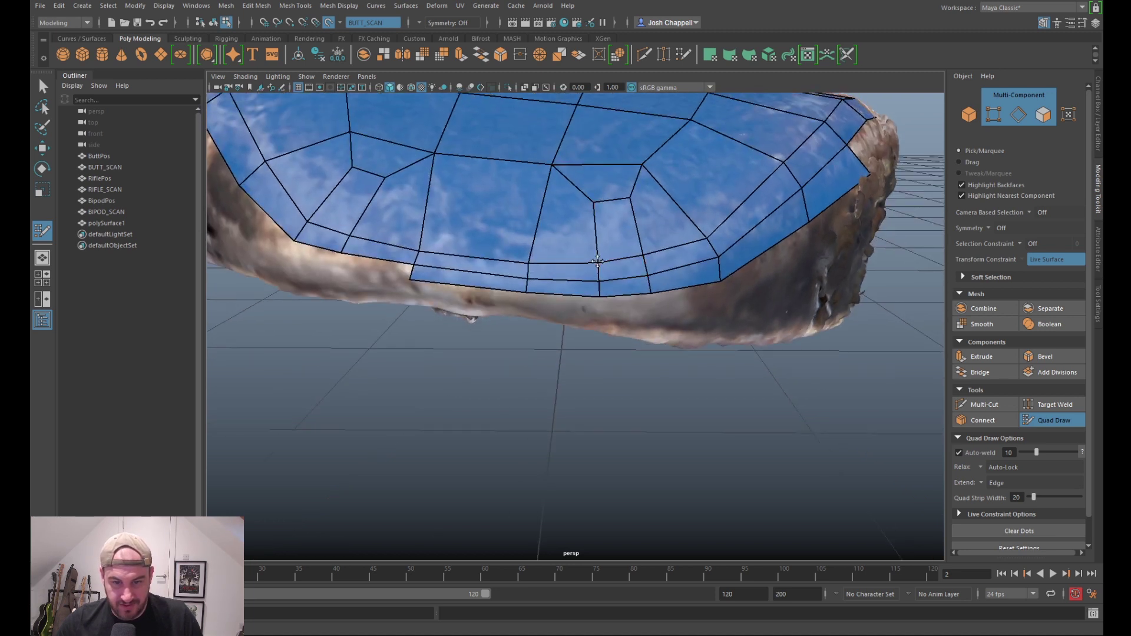
left_click_drag(427, 293, 519, 253, "alt")
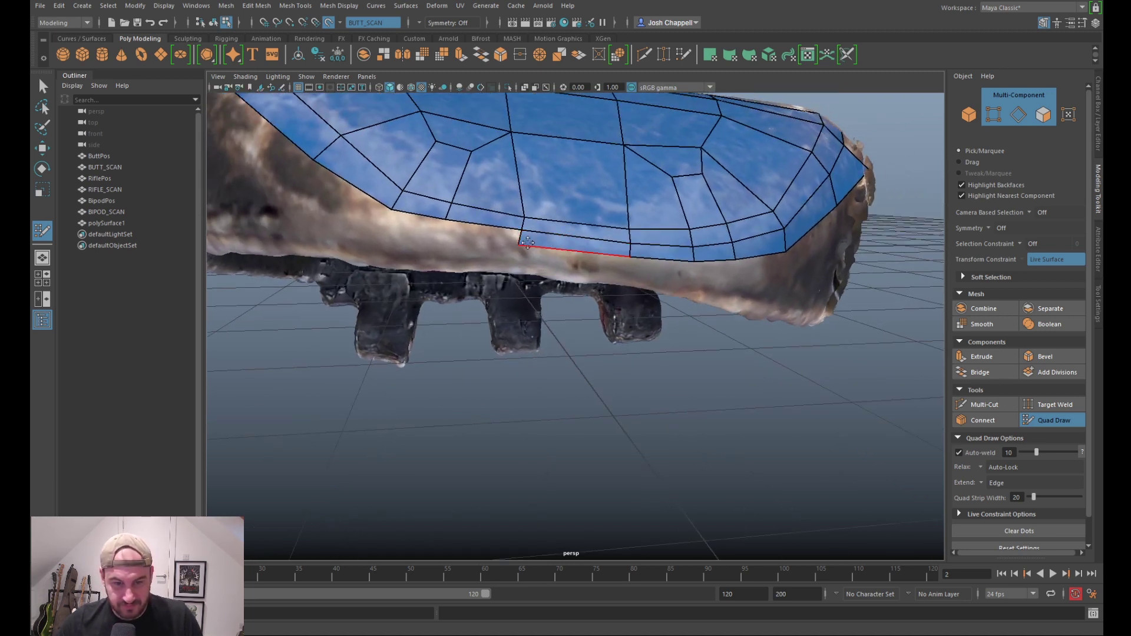
left_click(606, 260, "shift")
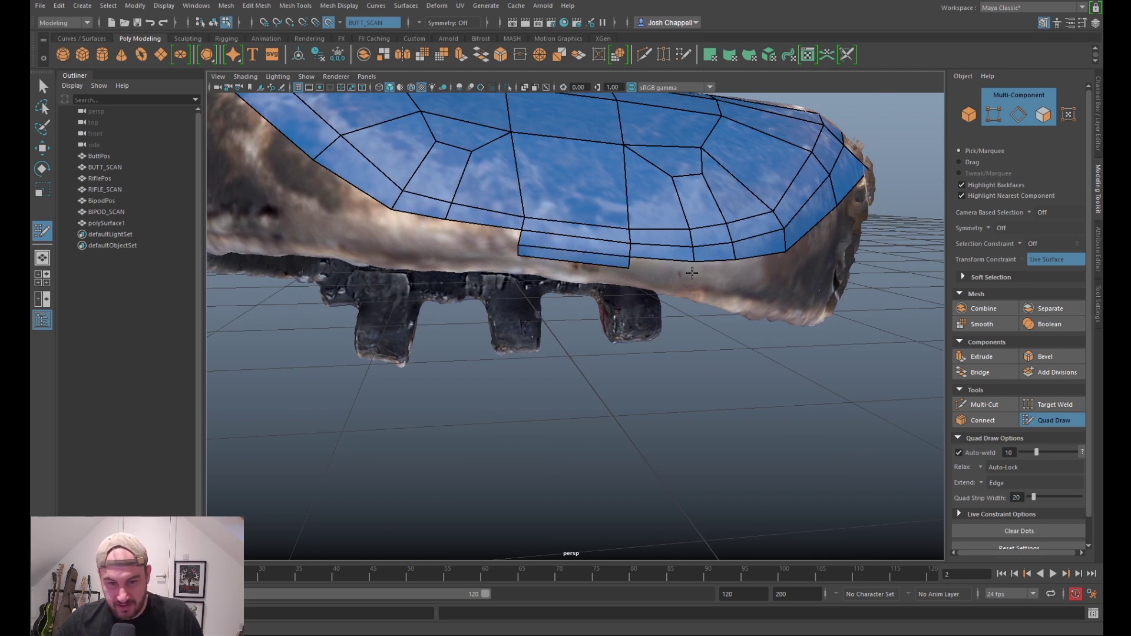
left_click_drag(691, 276, 648, 266, "alt")
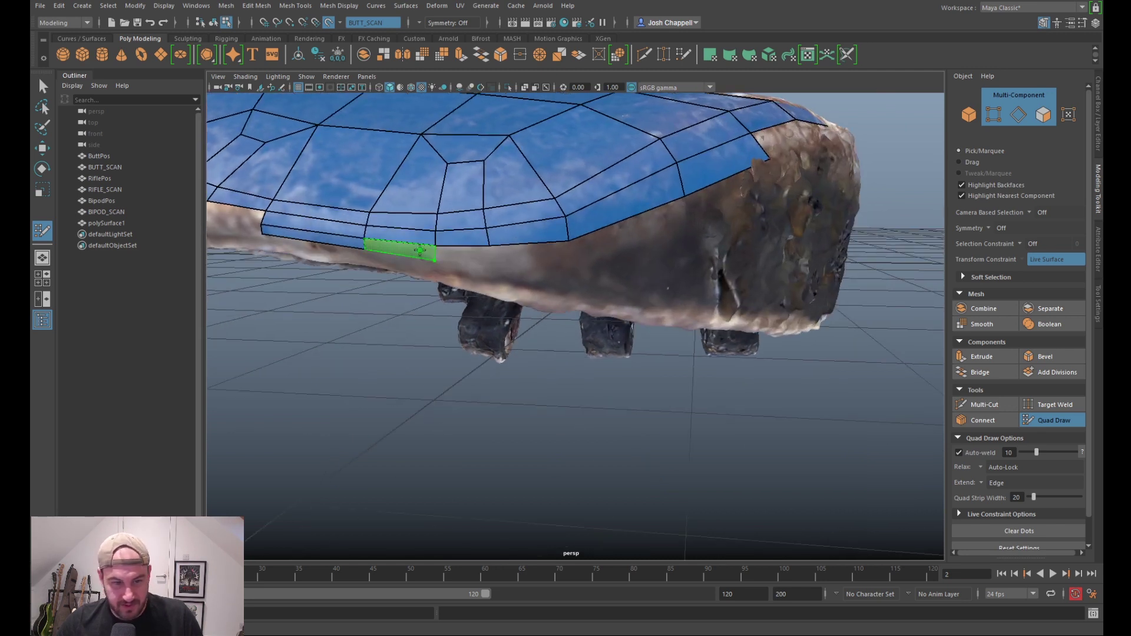
left_click(489, 269, "shift")
left_click_drag(487, 272, 435, 263)
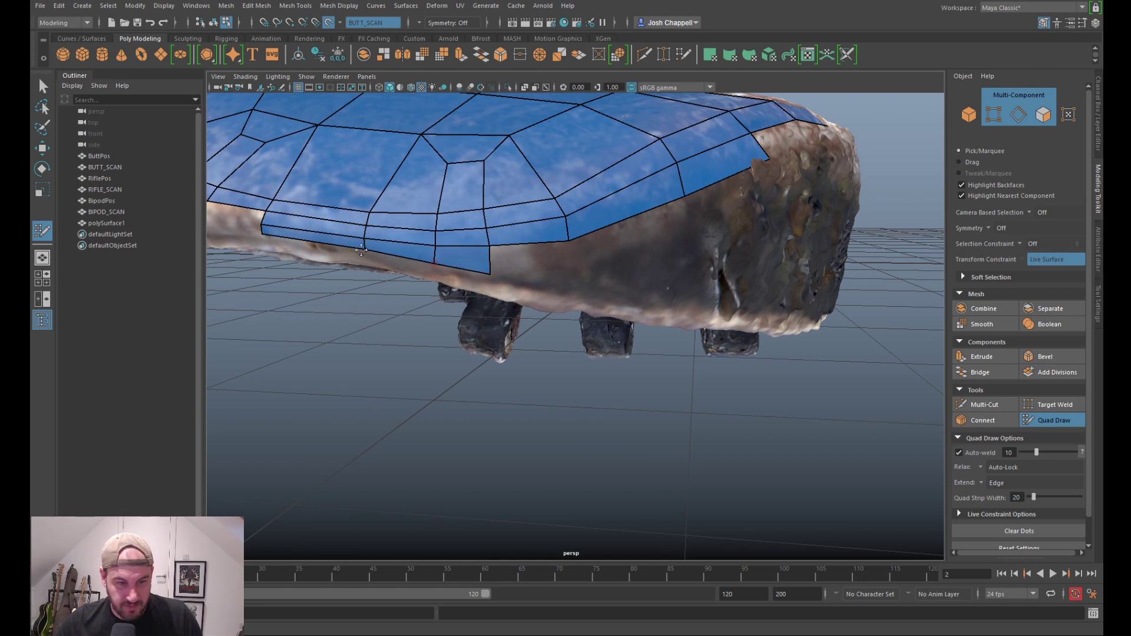
left_click_drag(585, 277, 542, 266, "alt")
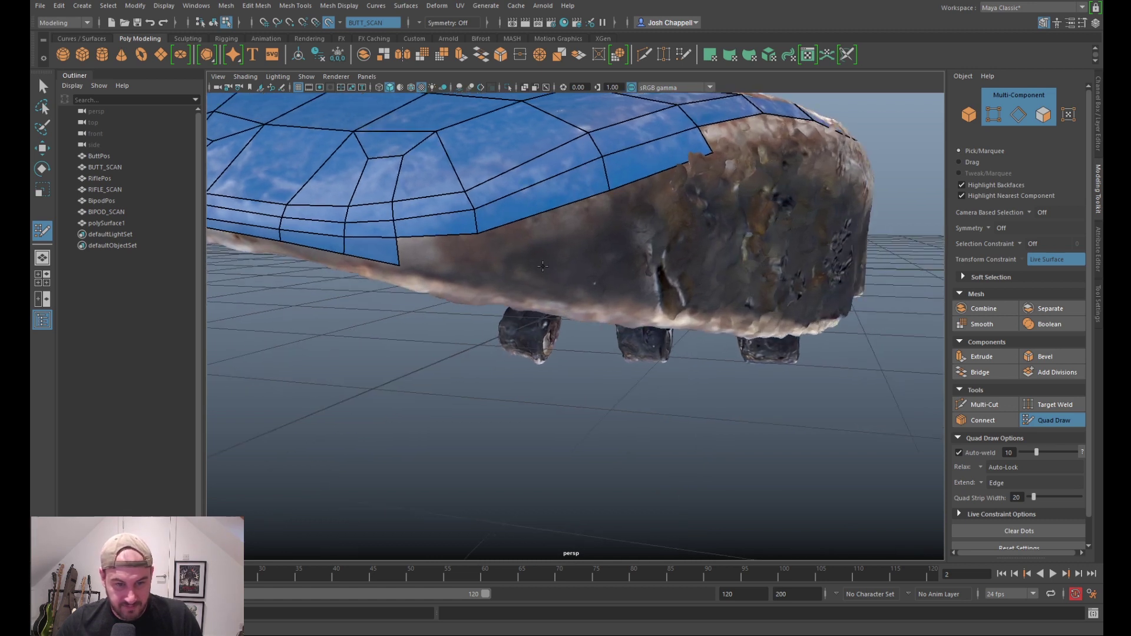
left_click(459, 271, "shift")
scroll(459, 272, "down", 5)
left_click_drag(472, 277, 498, 291, "alt")
scroll(497, 291, "up", 3)
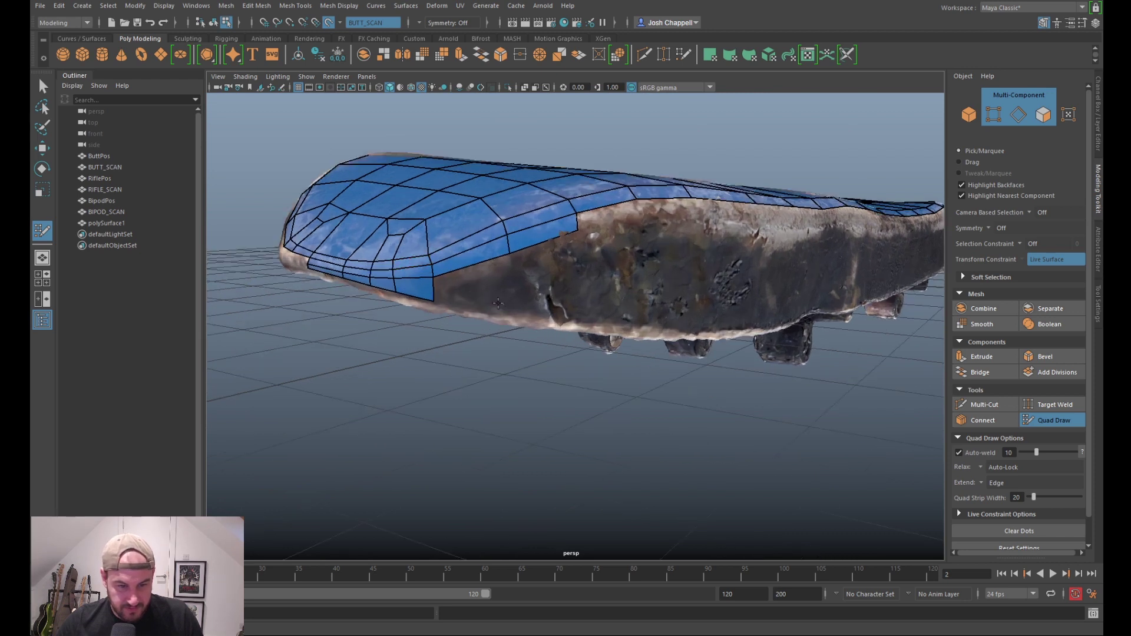
middle_click_drag(498, 291, 508, 277, "alt")
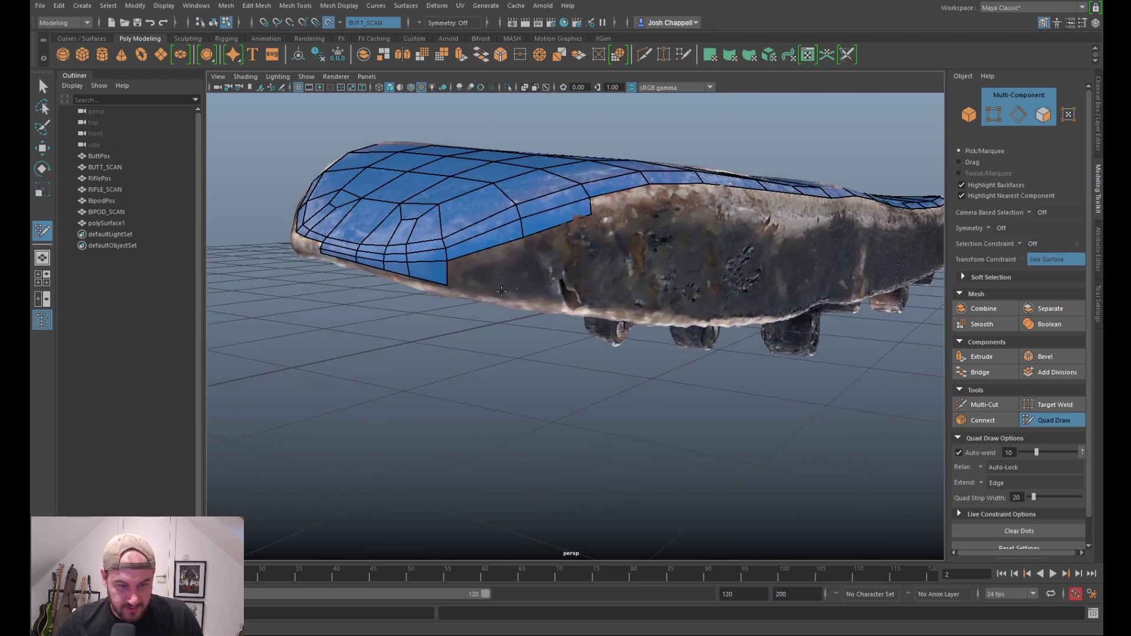
left_click(510, 271)
left_click_drag(515, 265, 497, 268)
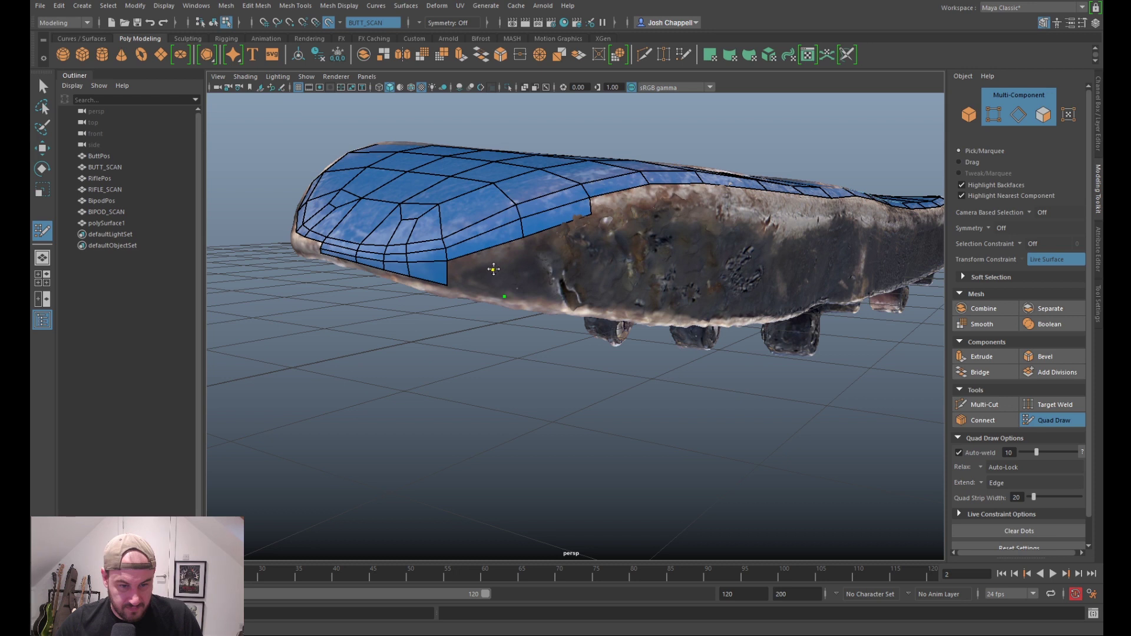
key("shift")
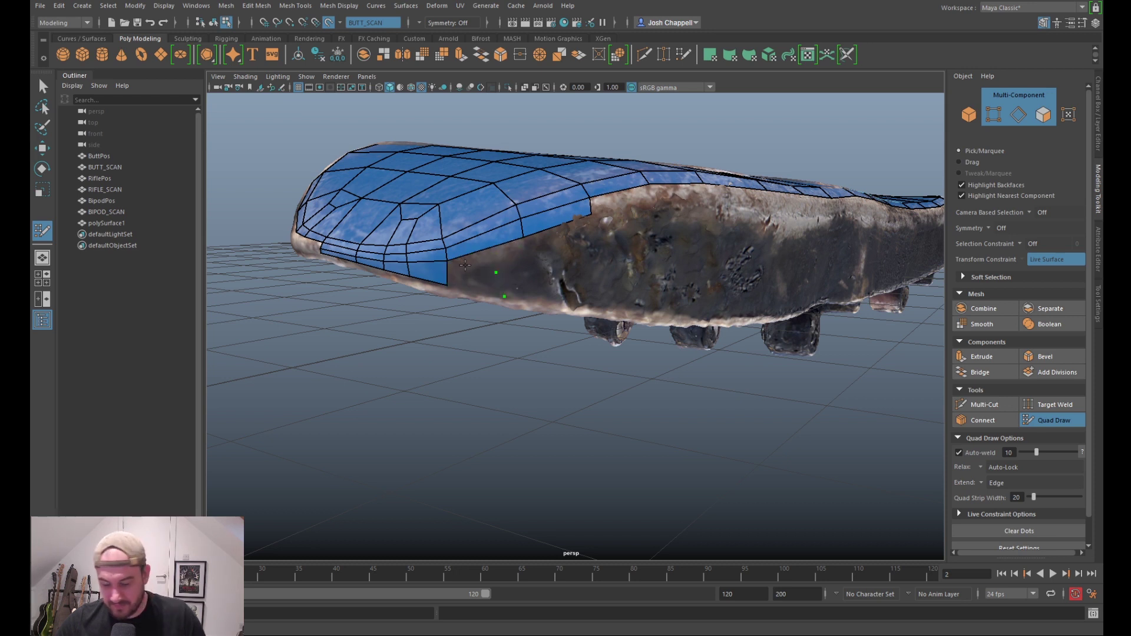
key("ctrl+z")
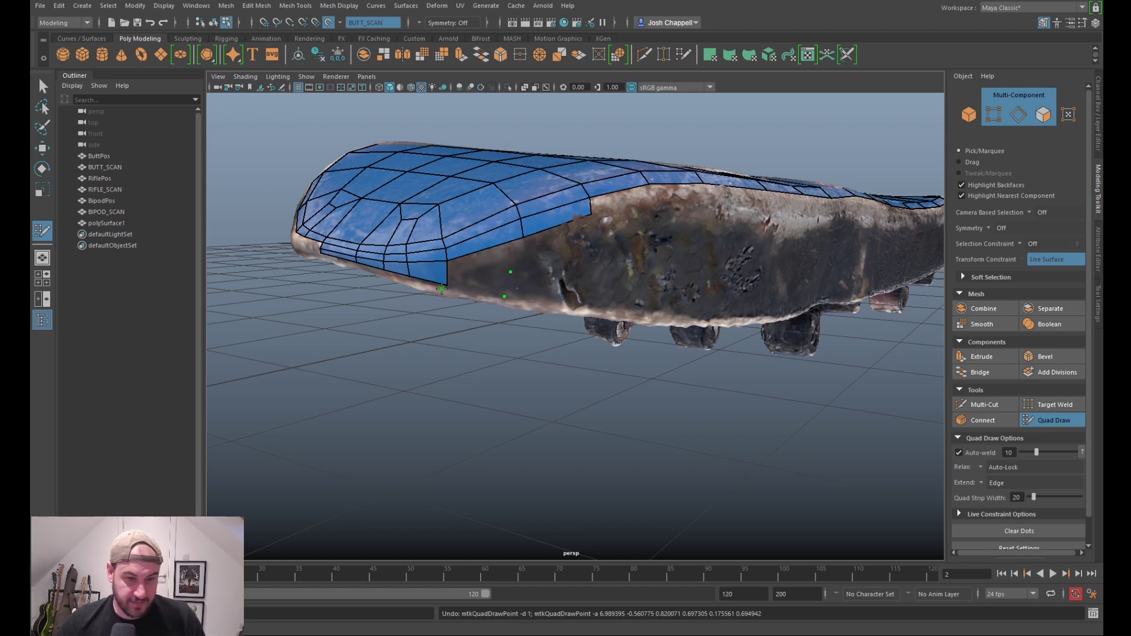
key("ctrl+z")
key("ctrl+z")
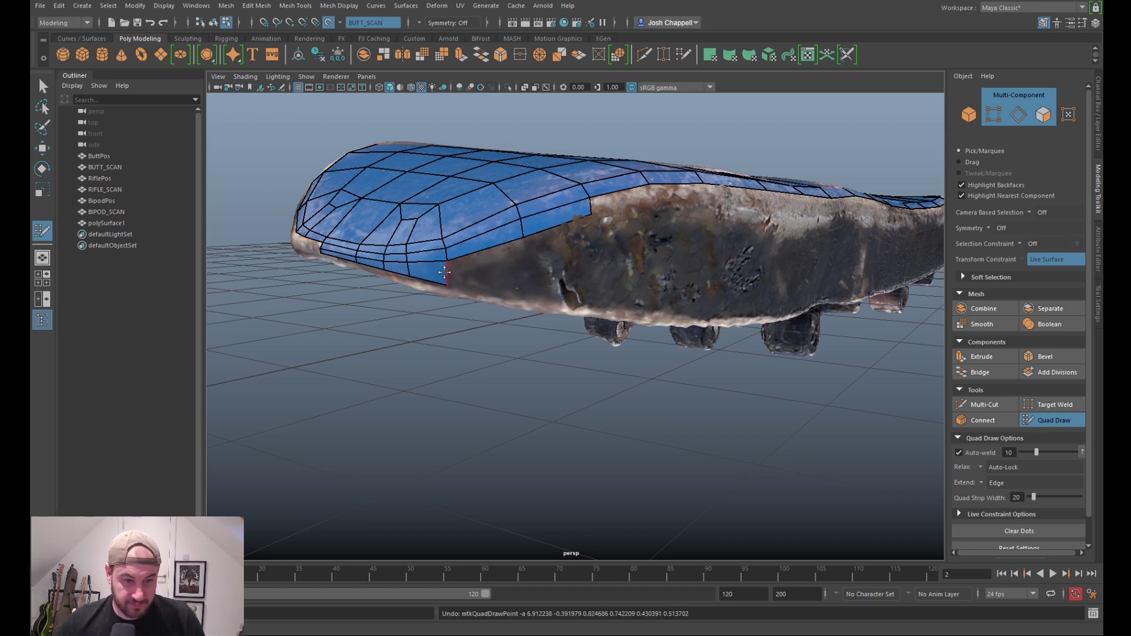
scroll(444, 276, "up", 5)
middle_click_drag(446, 272, 569, 238, "alt")
left_click(574, 242)
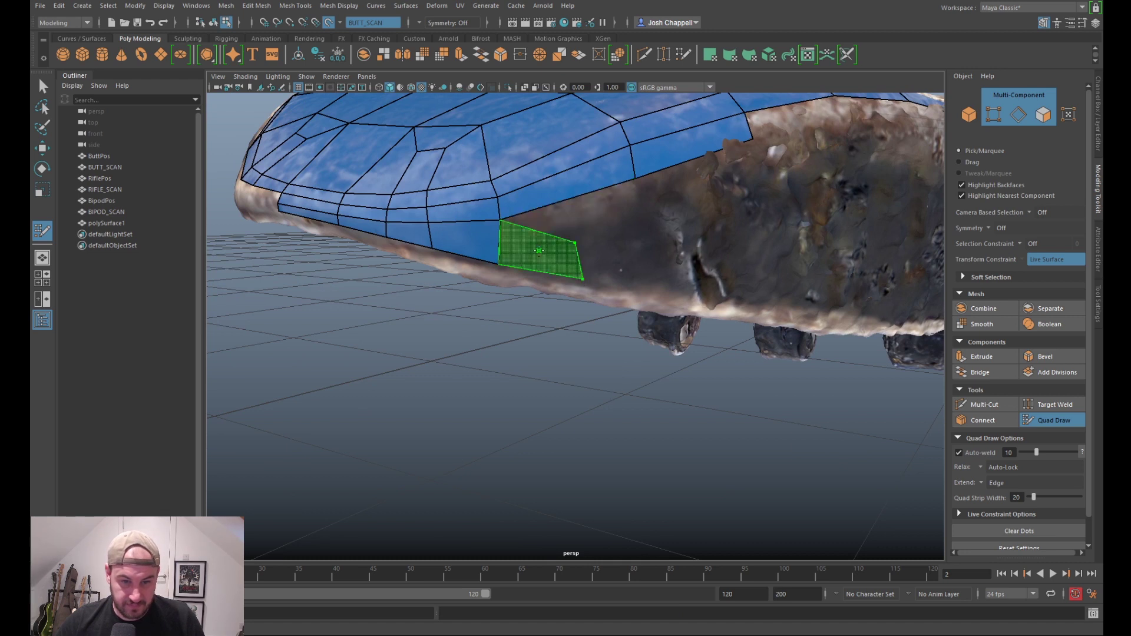
left_click(608, 244)
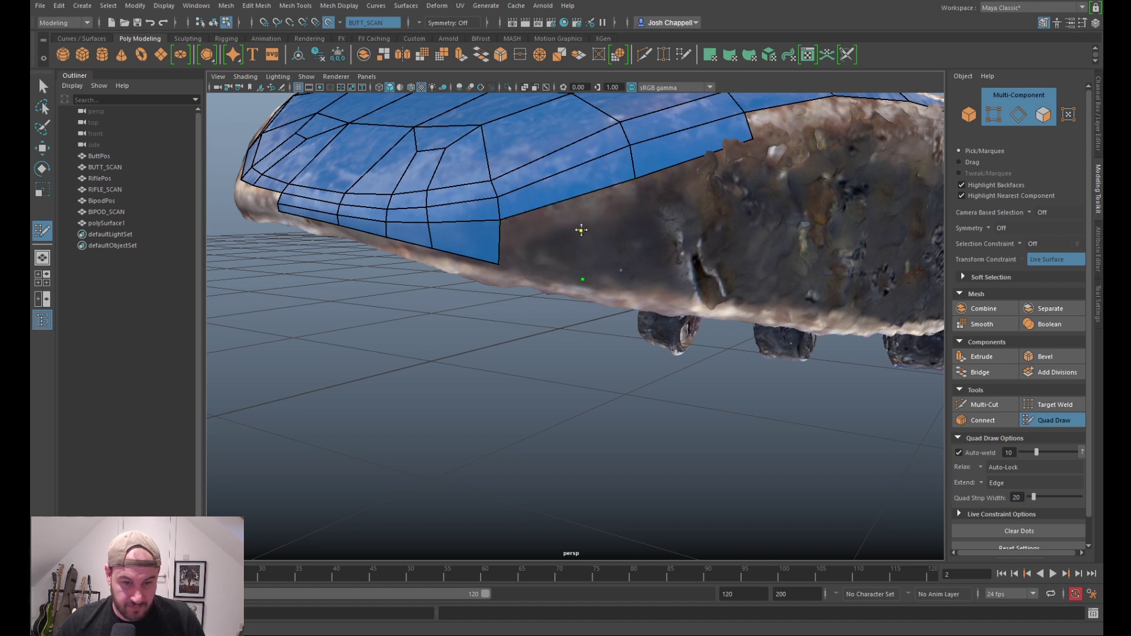
key("ctrl+z")
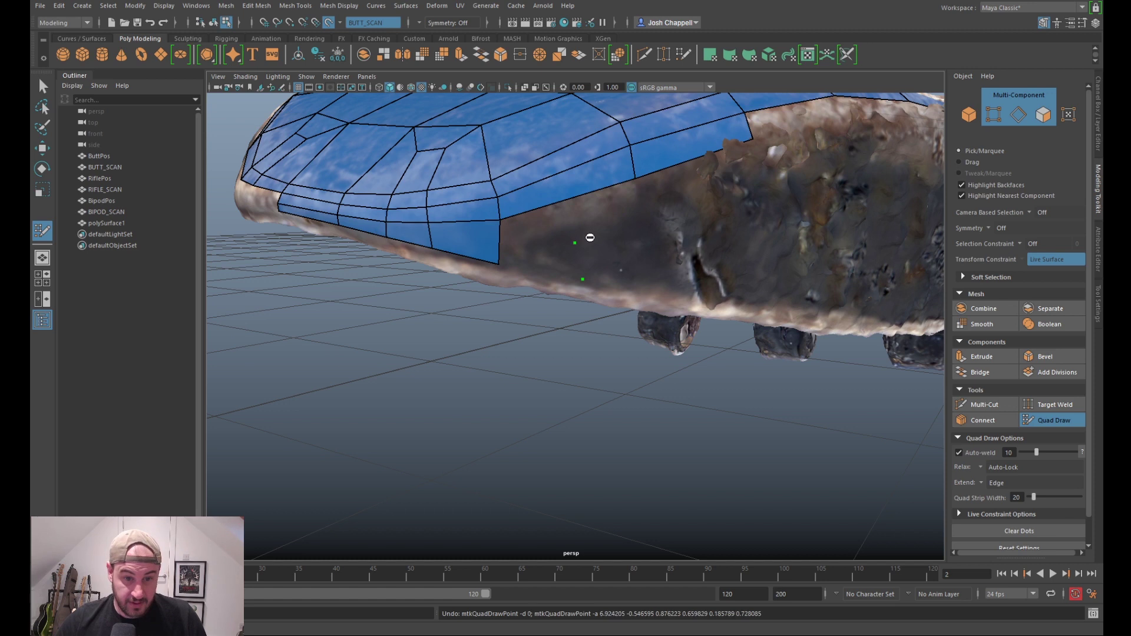
Step: Place dots on the dark side wall past the tip corner and fill two stacked quads between the rim strip and lower edge
left_click_drag(486, 253, 525, 255, "alt")
left_click(602, 206, "shift")
left_click_drag(716, 219, 647, 237, "alt")
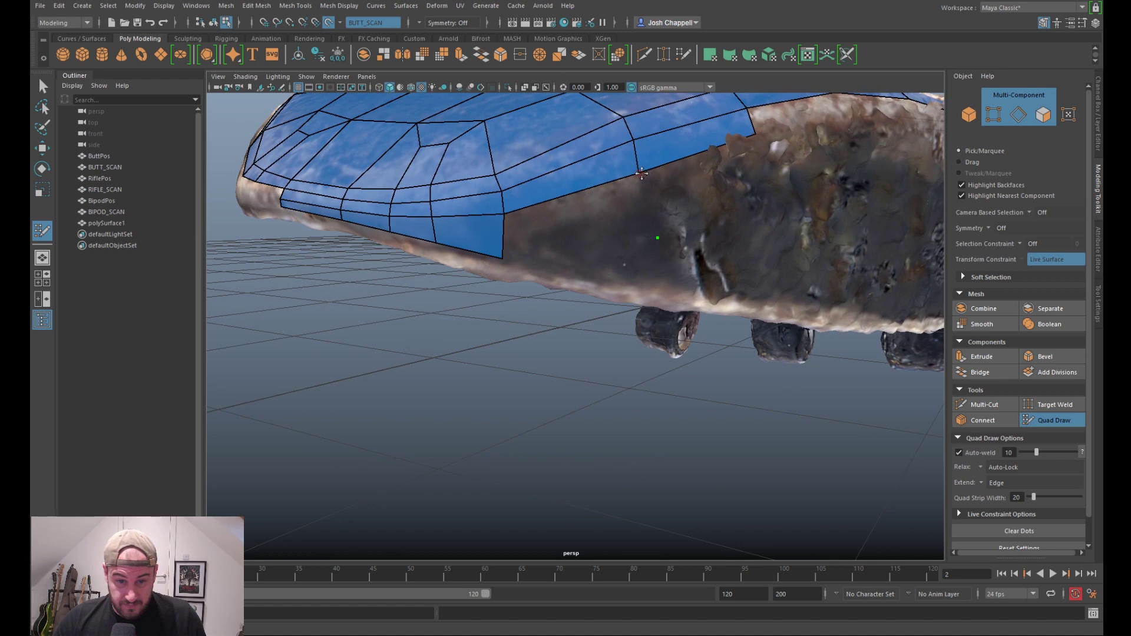
left_click(614, 278)
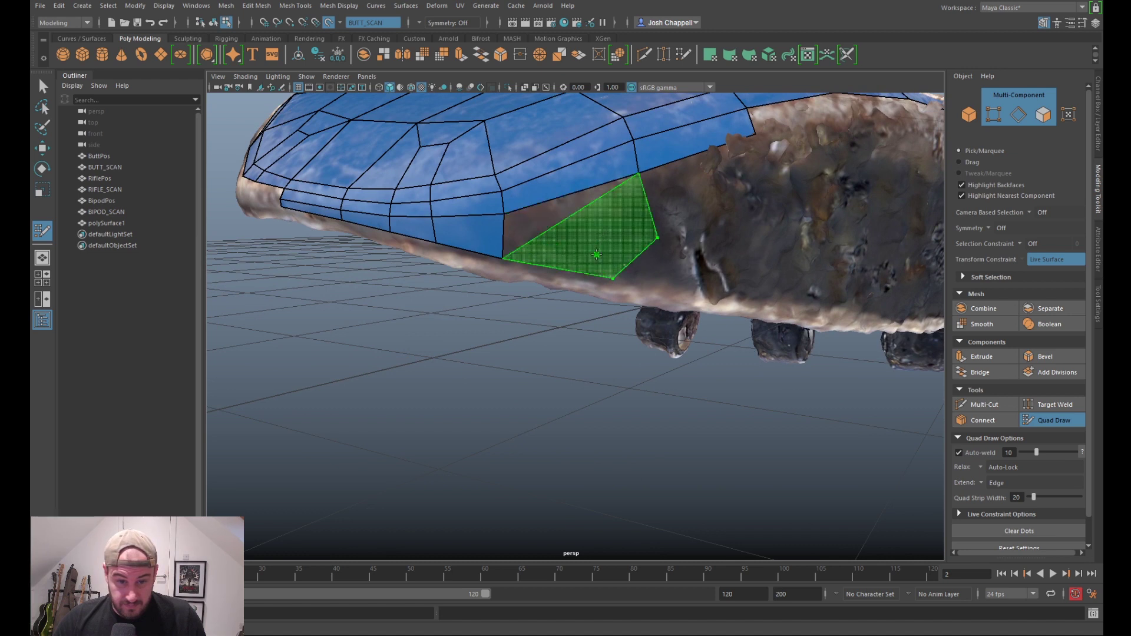
left_click(552, 250, "shift")
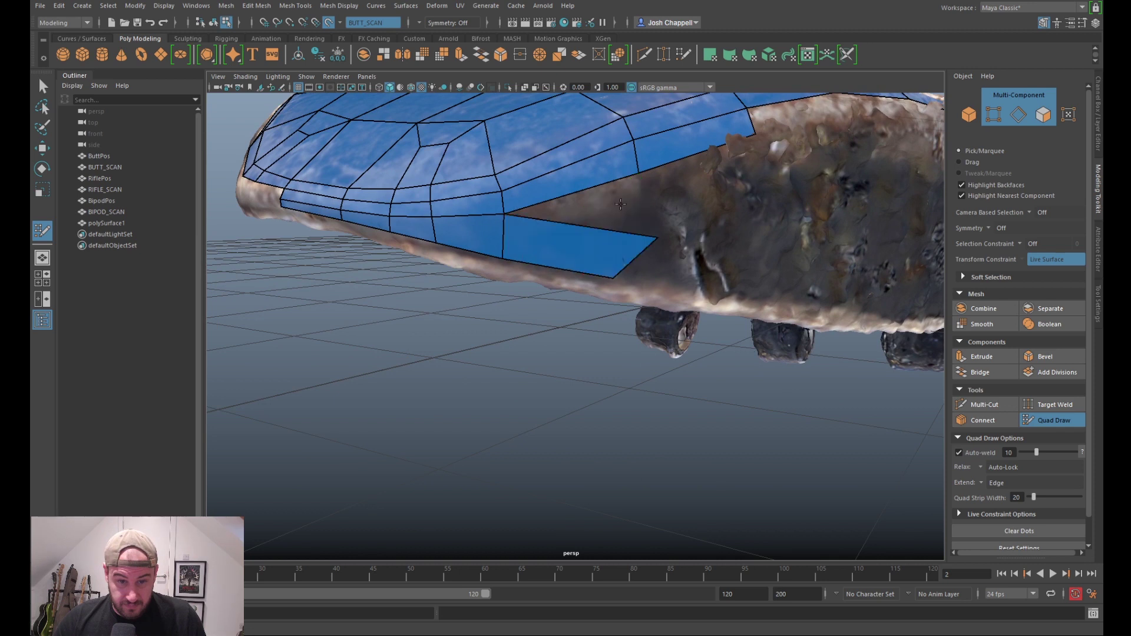
left_click(652, 197, "shift")
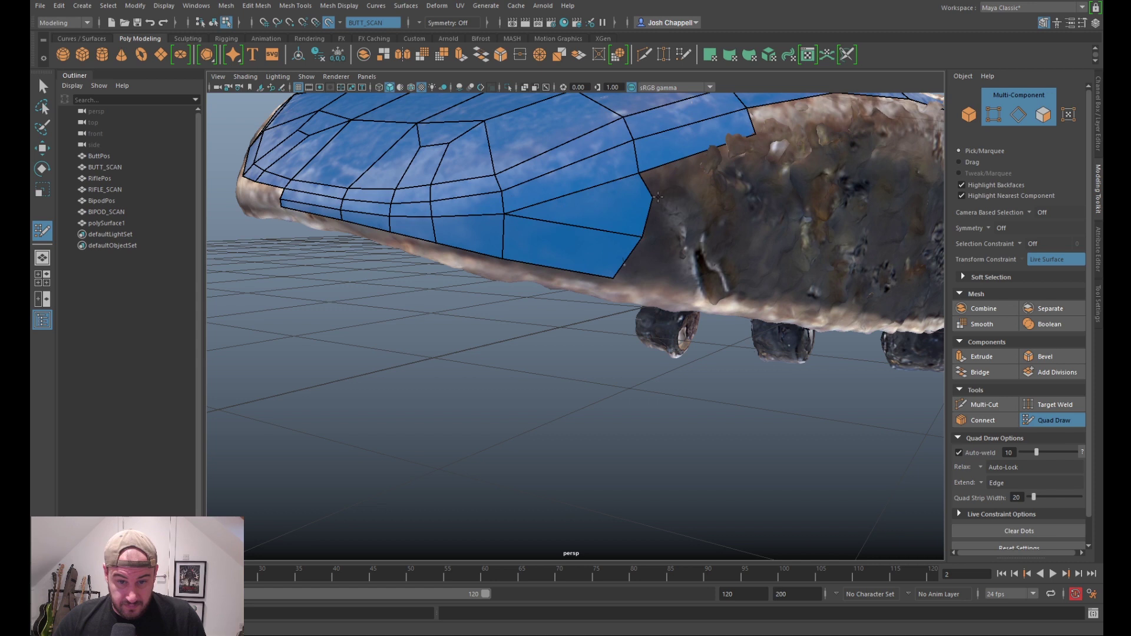
Step: Adjust the vertices of the two new side quads and the adjoining corner to even out their spacing
left_click_drag(503, 213, 512, 220)
left_click_drag(642, 236, 632, 238)
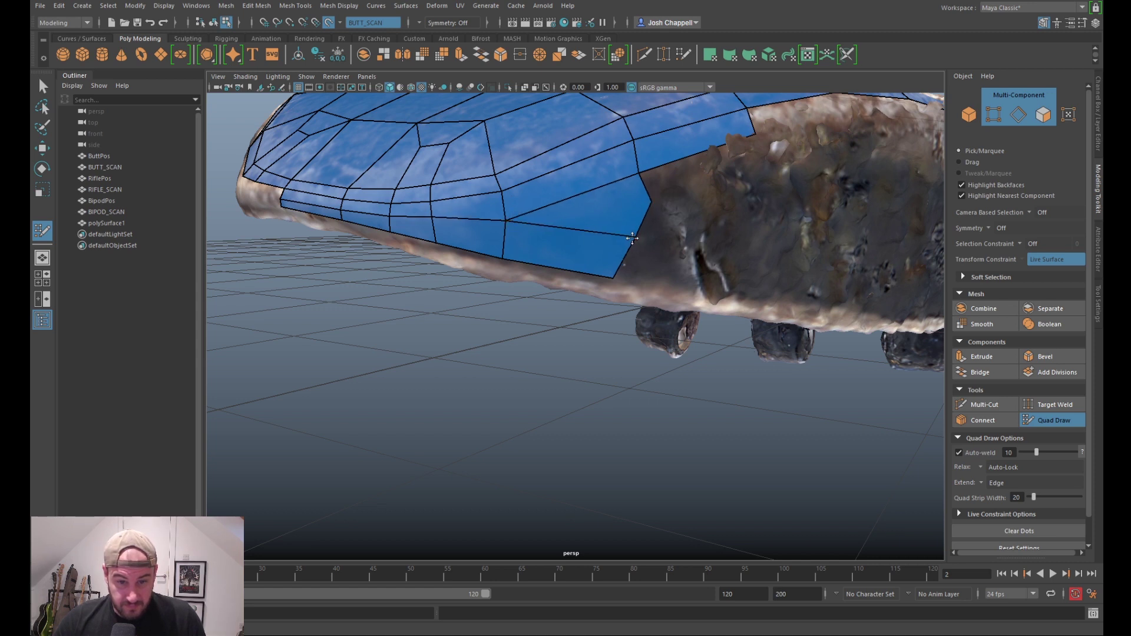
left_click_drag(652, 202, 653, 205)
left_click_drag(508, 223, 509, 229)
mouse_move(432, 217)
left_mouse_down()
mouse_move(507, 218)
mouse_move(572, 246)
mouse_move(549, 256)
left_mouse_up()
Step: Extend the side wall with a second column of three quads from the rim strip down to the lower edge
left_click_drag(660, 255, 603, 286, "alt")
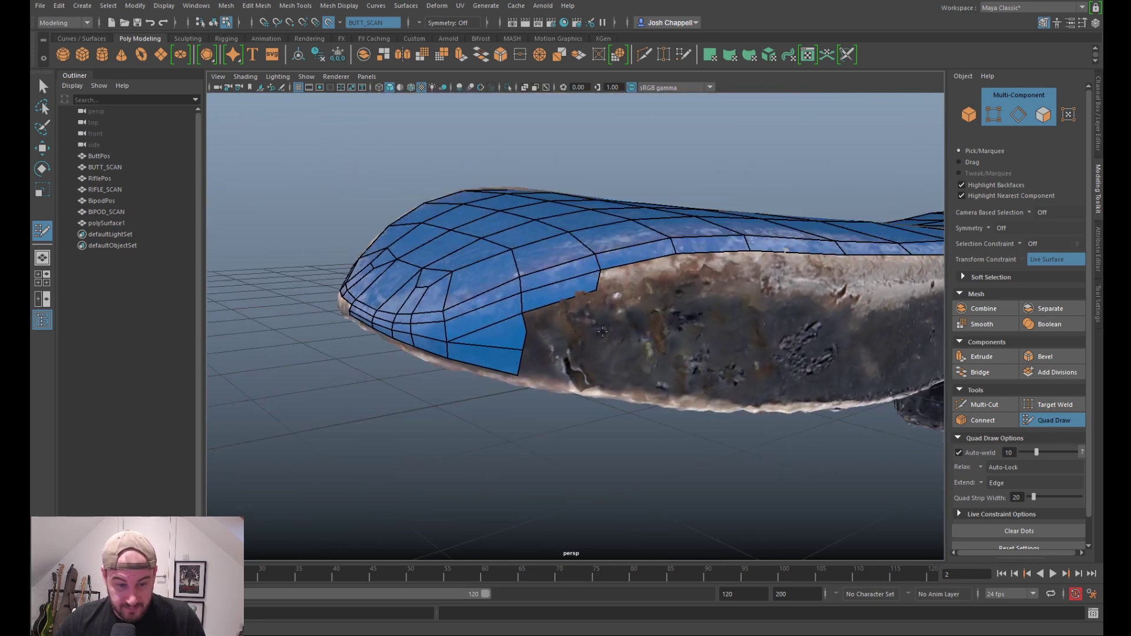
left_click(566, 311, "shift")
left_click(575, 371, "shift")
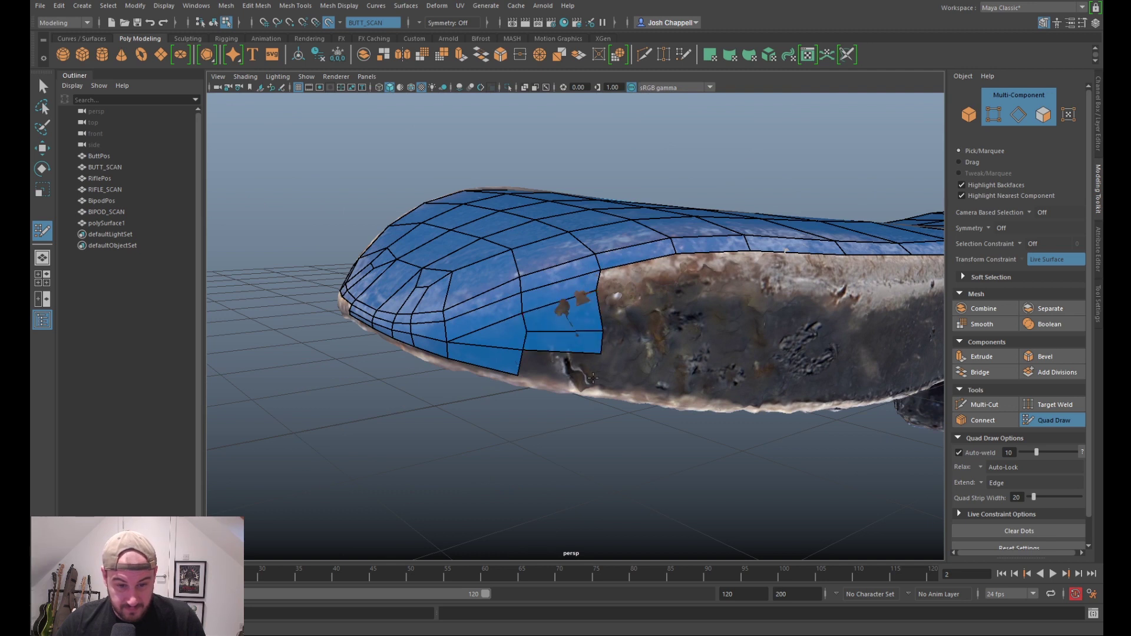
left_click(598, 386, "shift")
mouse_move(598, 386)
left_mouse_down("alt")
mouse_move(532, 299)
mouse_move(619, 331)
mouse_move(542, 309)
mouse_move(543, 330)
left_mouse_up("alt")
scroll(543, 309, "up", 2)
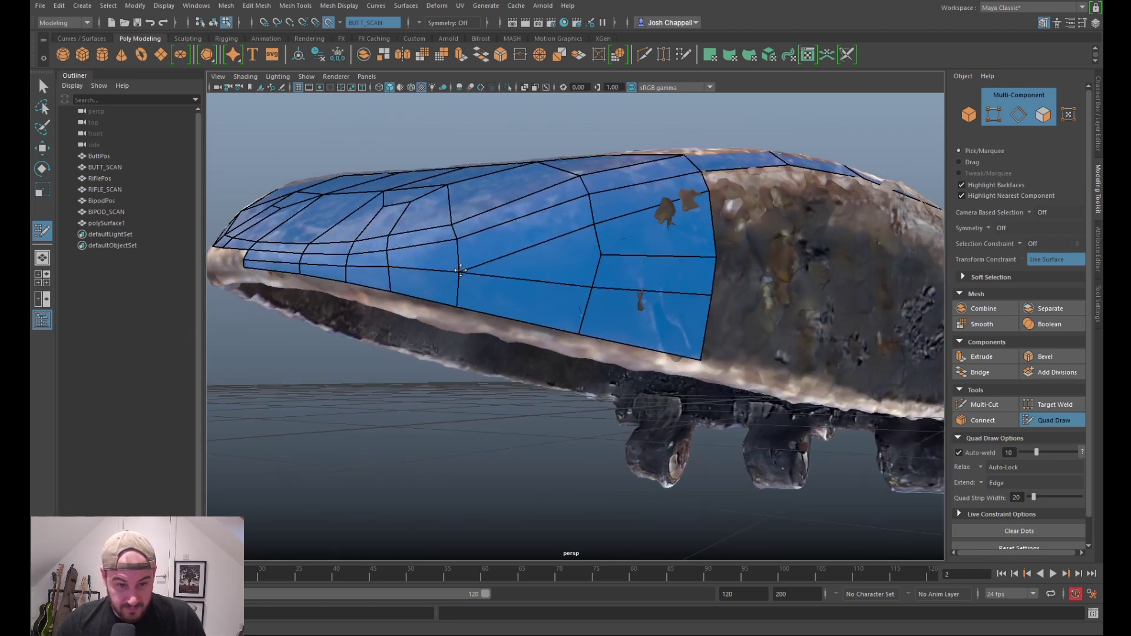
Step: Move the vertices of the second side column to even out its quads, undoing a stray dot
mouse_move(465, 269)
left_mouse_down("alt")
mouse_move(471, 318)
mouse_move(483, 301)
left_mouse_up("alt")
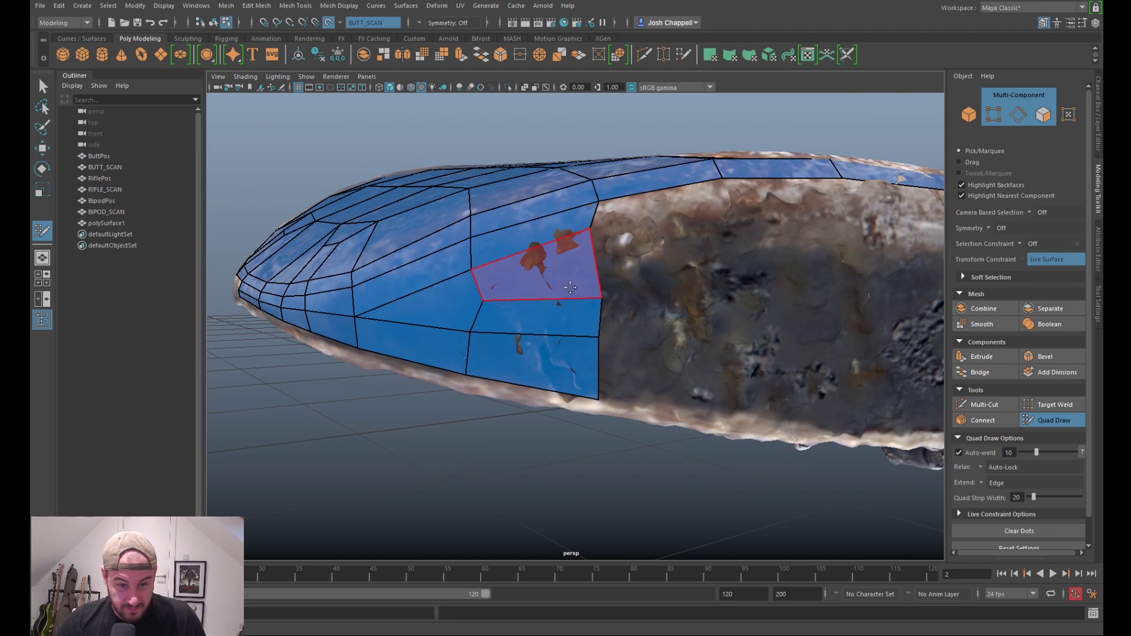
left_click_drag(600, 299, 608, 293)
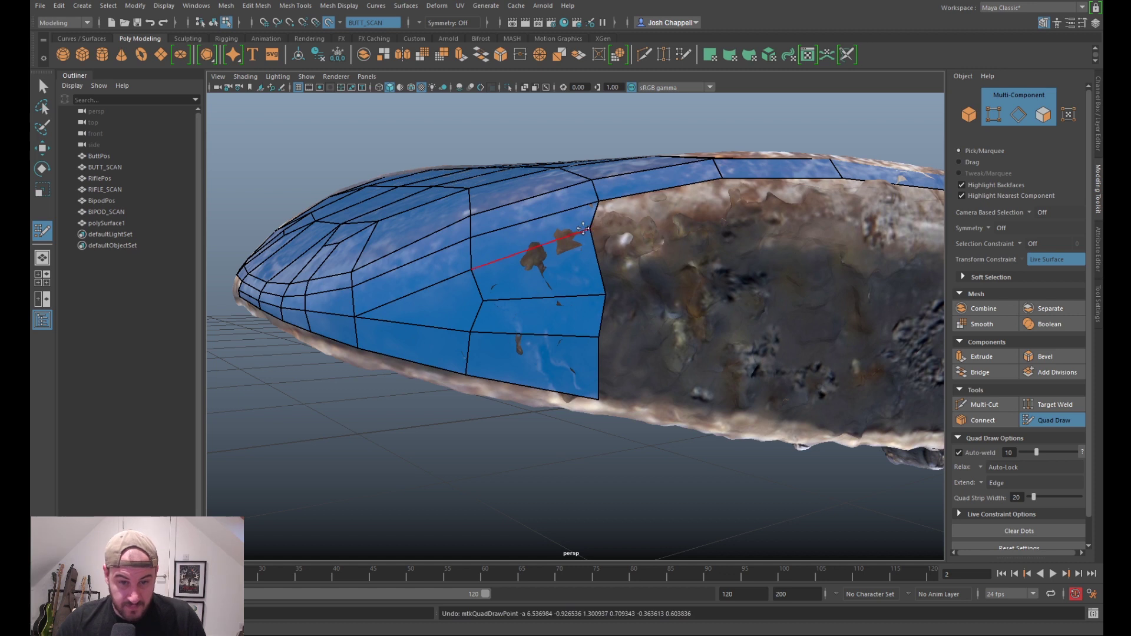
left_click(640, 226)
key("ctrl+z")
mouse_move(640, 226)
left_mouse_down("alt")
mouse_move(622, 306)
mouse_move(619, 297)
left_mouse_up("alt")
key("ctrl+z")
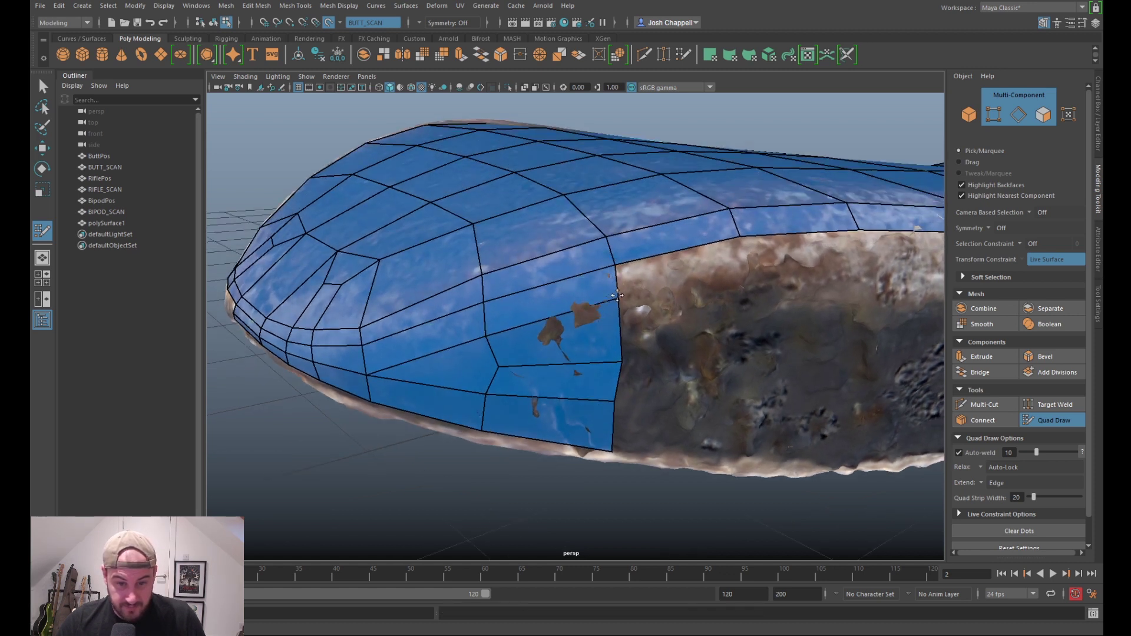
left_click_drag(621, 360, 623, 345)
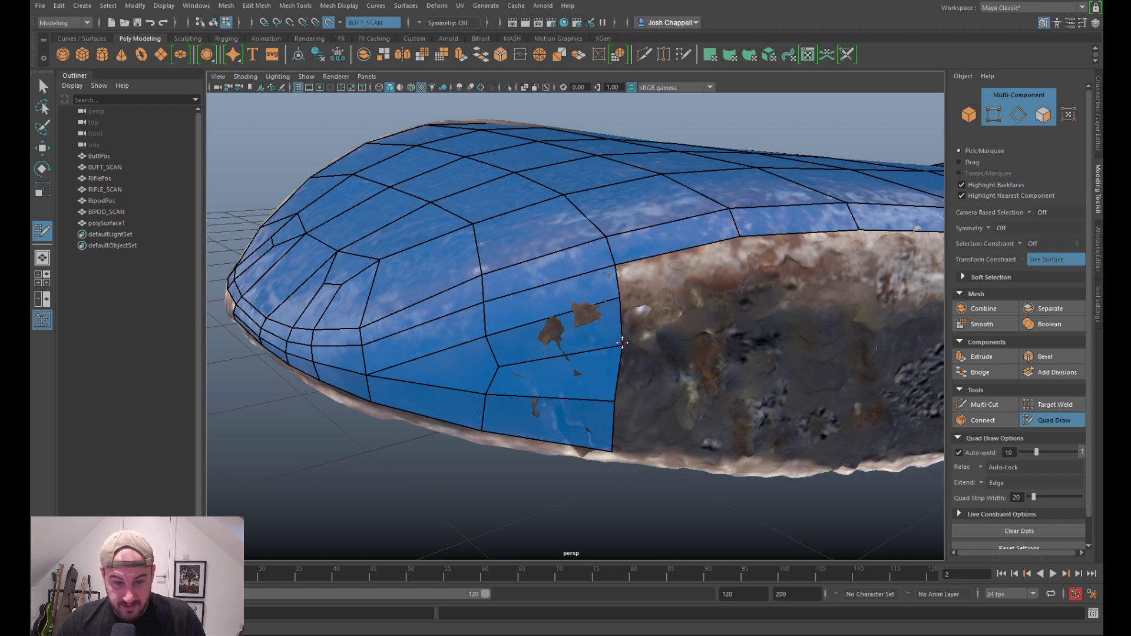
left_click_drag(501, 367, 499, 365)
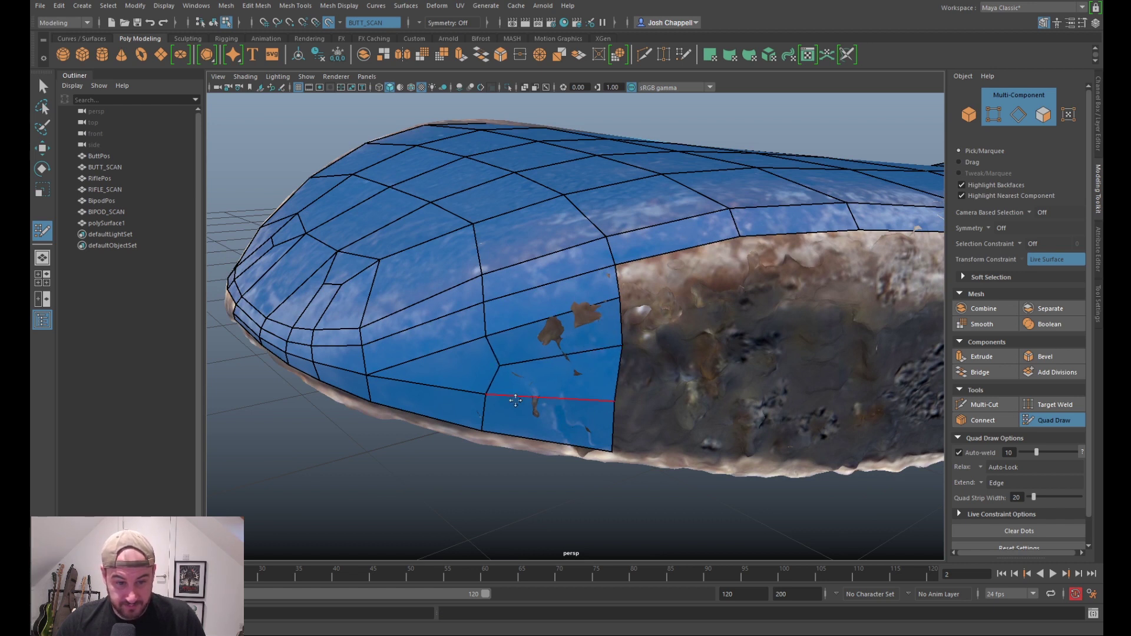
mouse_move(613, 401)
left_mouse_down()
mouse_move(618, 337)
mouse_move(645, 352)
left_mouse_up()
Step: Place dots below the rim strip along the long side and fill four quads leading back to the finished side columns
scroll(624, 398, "down", 5)
scroll(642, 347, "up", 4)
left_click_drag(624, 295, 597, 294, "alt")
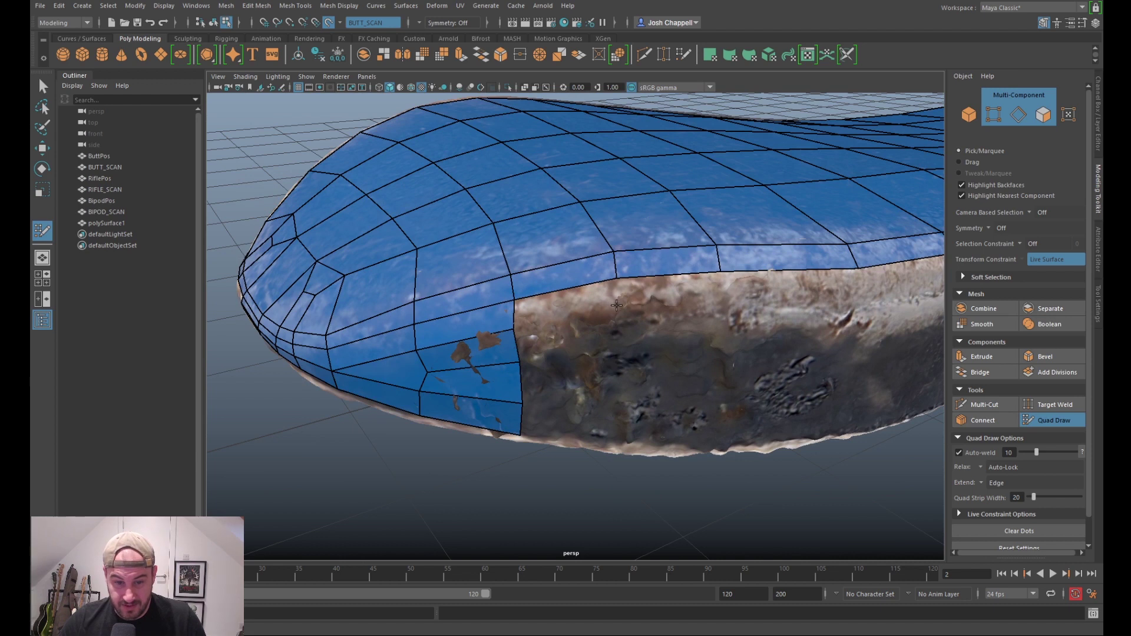
left_click_drag(670, 307, 681, 328, "alt")
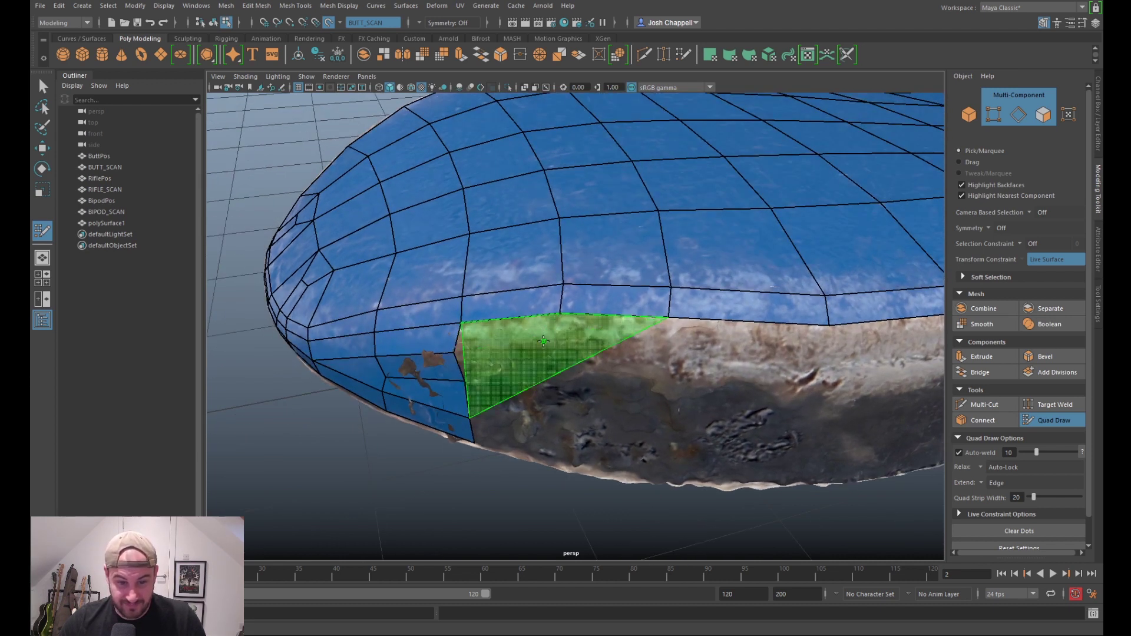
middle_click_drag(810, 348, 718, 331, "alt")
left_click_drag(744, 343, 648, 321, "alt")
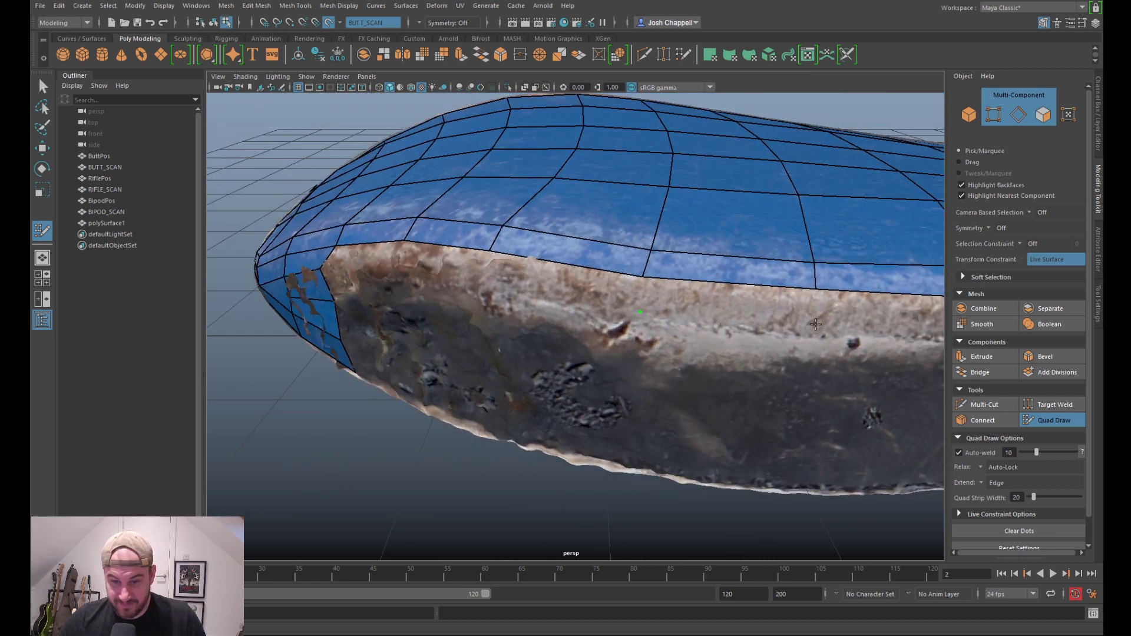
left_click(791, 317, "shift")
left_click_drag(614, 324, 646, 327, "alt")
left_click(671, 283, "shift")
left_click(475, 288)
left_click_drag(477, 289, 593, 293, "alt")
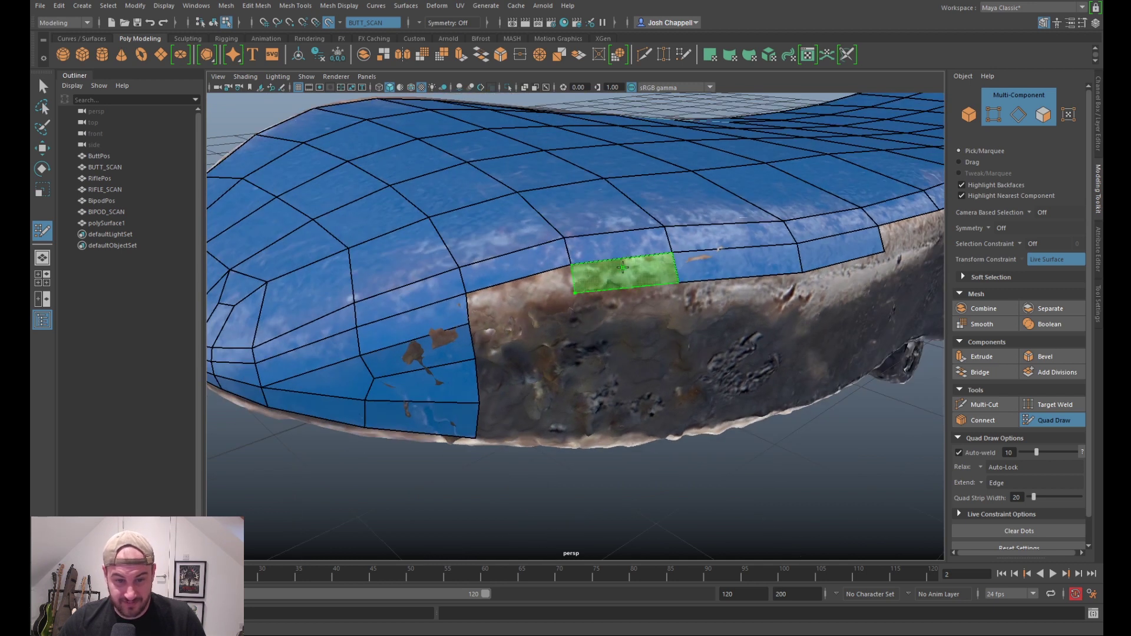
left_click(601, 276, "shift")
left_click(527, 298, "shift")
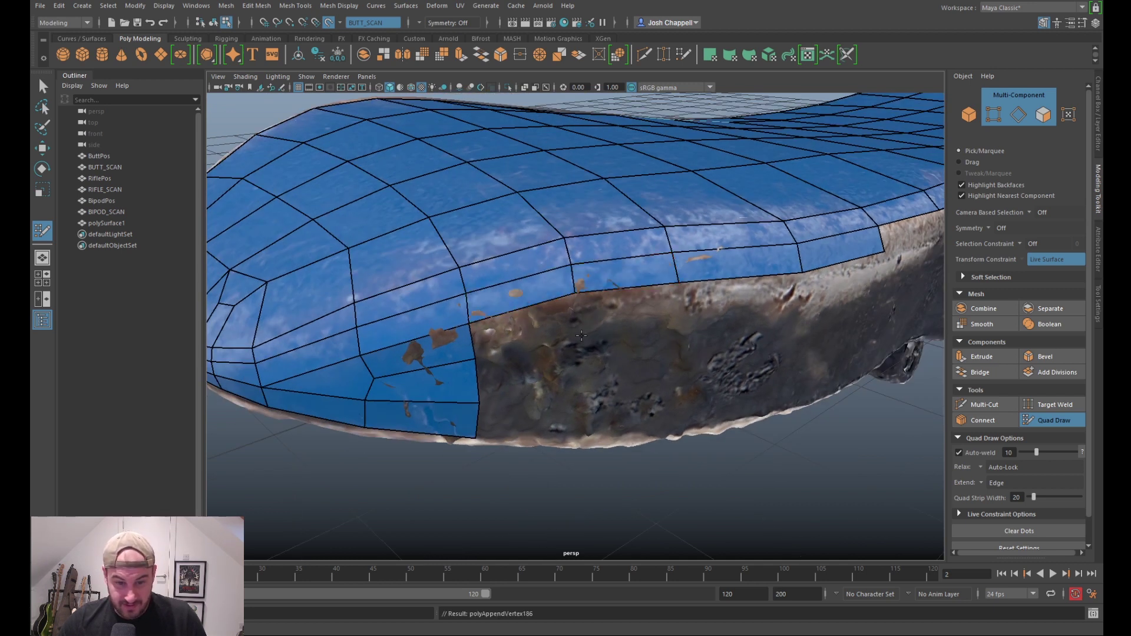
Step: Fill four more quads as the next row down along the long side, starting at the finished side columns
left_click(557, 325, "shift")
left_click(652, 311, "shift")
left_click_drag(652, 312, 690, 298, "alt")
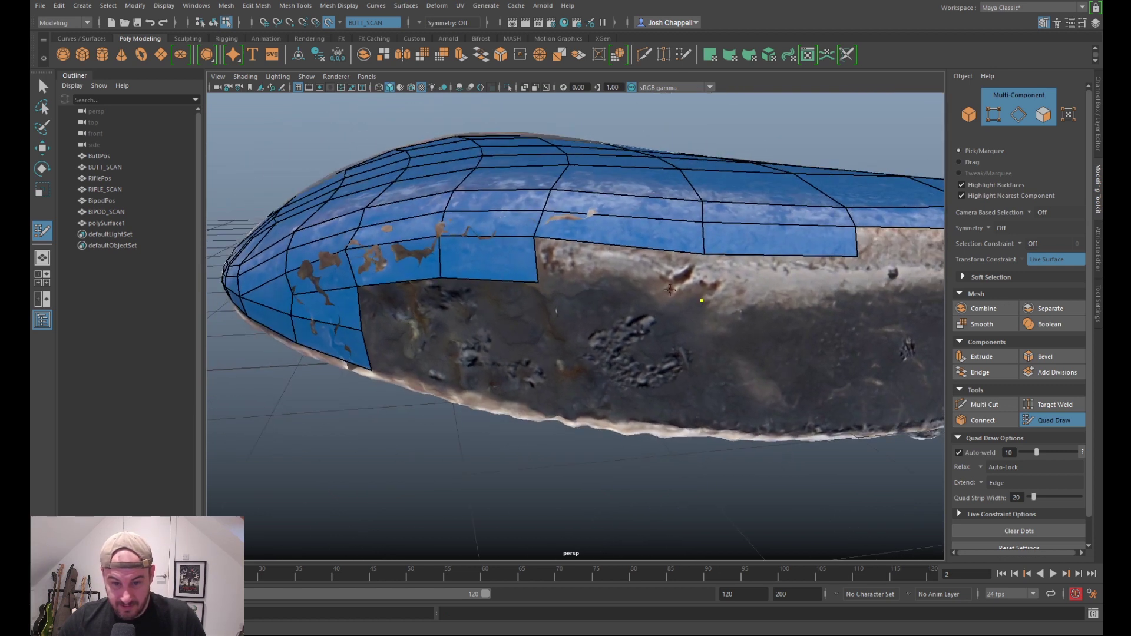
left_click(688, 294, "shift")
left_click(850, 307, "shift")
Step: Fill two quads beneath the start of that row, completing the third side column down to the lower edge
left_click_drag(851, 307, 544, 269, "alt")
left_click(563, 261, "shift")
left_click(548, 318, "shift")
left_click_drag(547, 318, 612, 345, "alt")
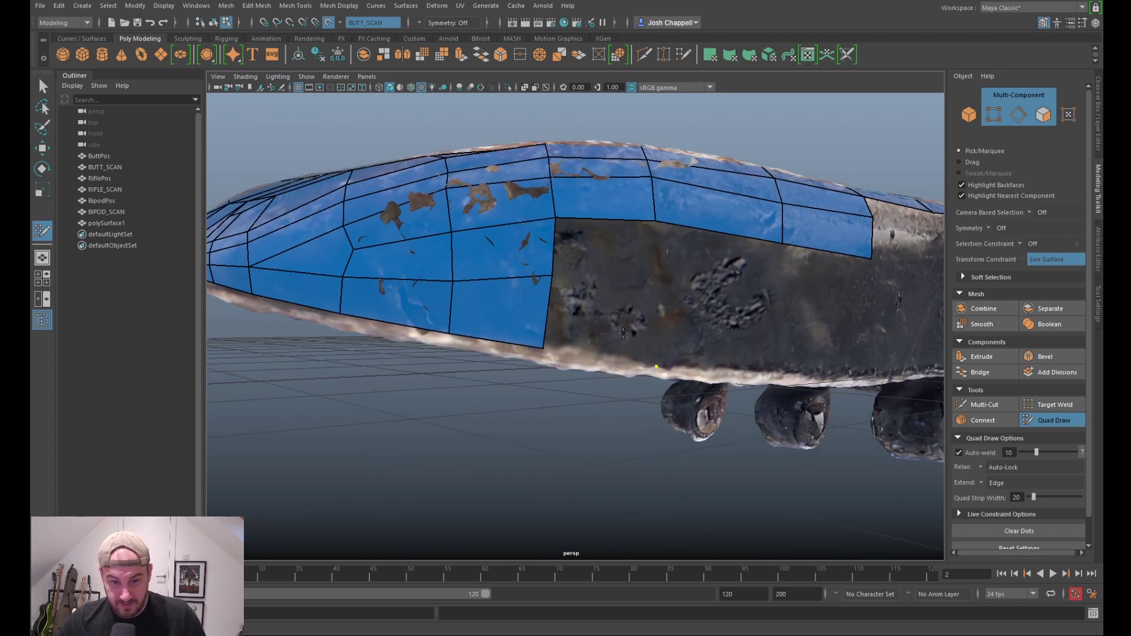
Step: Fill two quads as the next column down to the lower edge and nudge its upper and middle vertices to even out the spacing
left_click(664, 295)
left_click(613, 319, "shift")
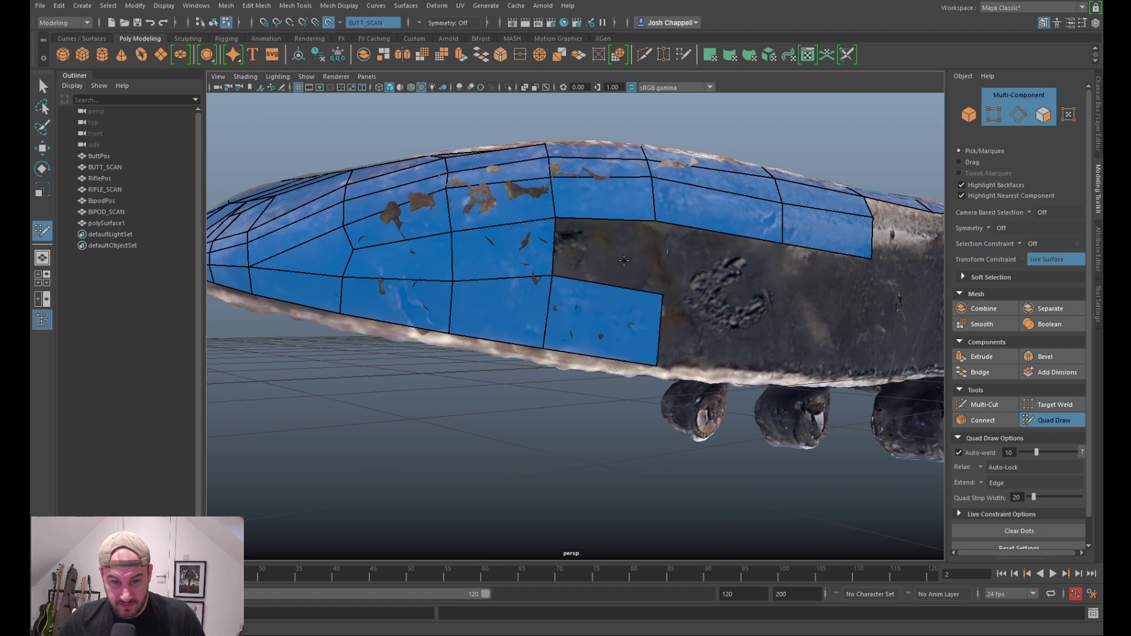
left_click(601, 263, "shift")
mouse_move(554, 276)
left_mouse_down("alt")
mouse_move(502, 288)
mouse_move(499, 304)
left_mouse_up("alt")
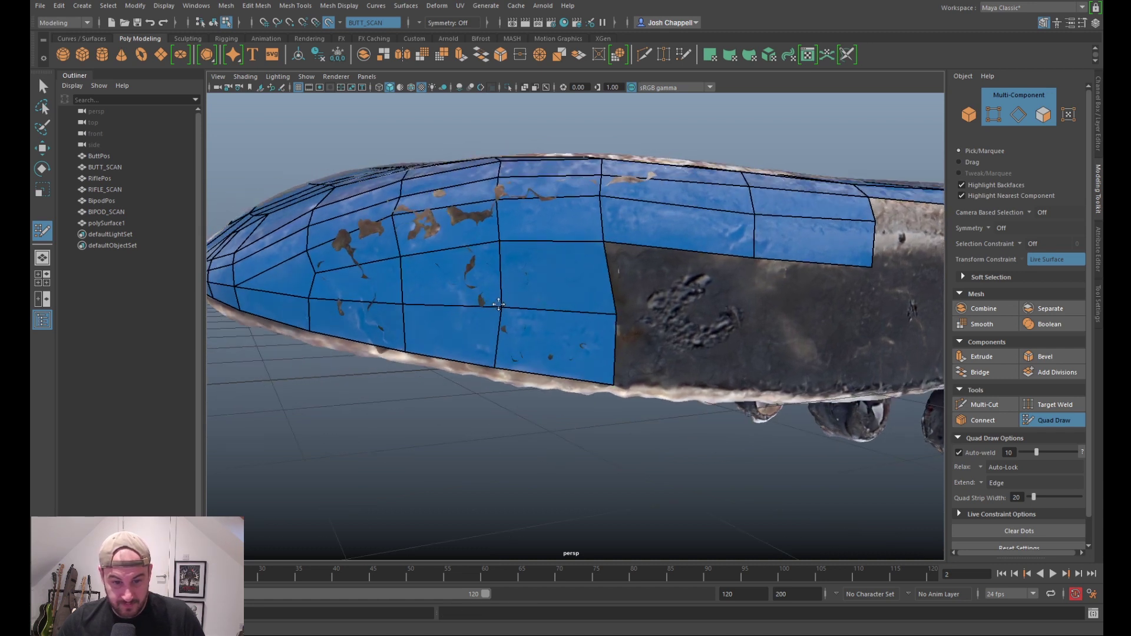
left_click_drag(615, 310, 614, 313)
left_click_drag(601, 239, 608, 245)
left_click_drag(498, 239, 500, 245)
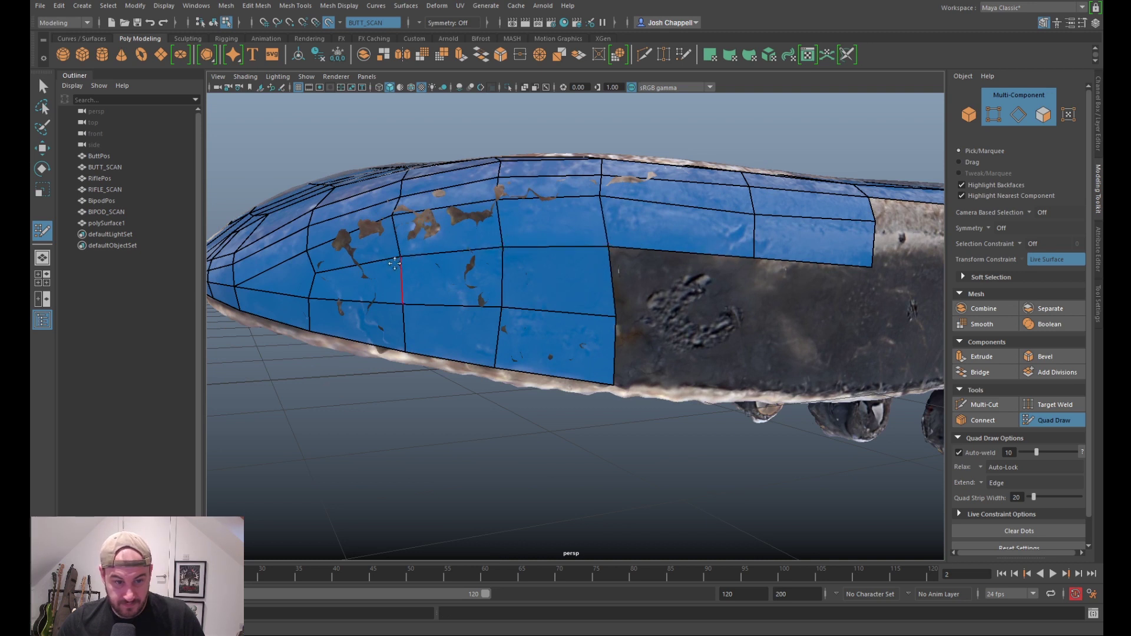
Step: Add another two-quad column down to the lower edge and move the two lower vertices on its shared edge to straighten it
left_click_drag(602, 271, 625, 280, "alt")
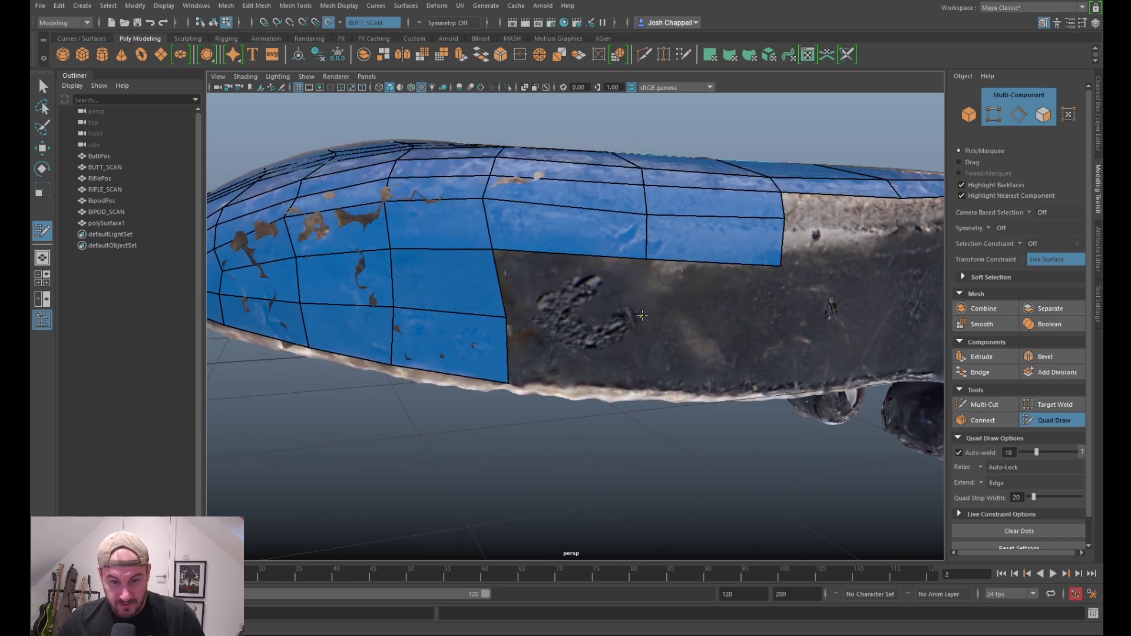
left_click(583, 362, "shift")
left_click(571, 297, "shift")
left_click_drag(509, 379, 503, 379)
left_click_drag(505, 316, 498, 311)
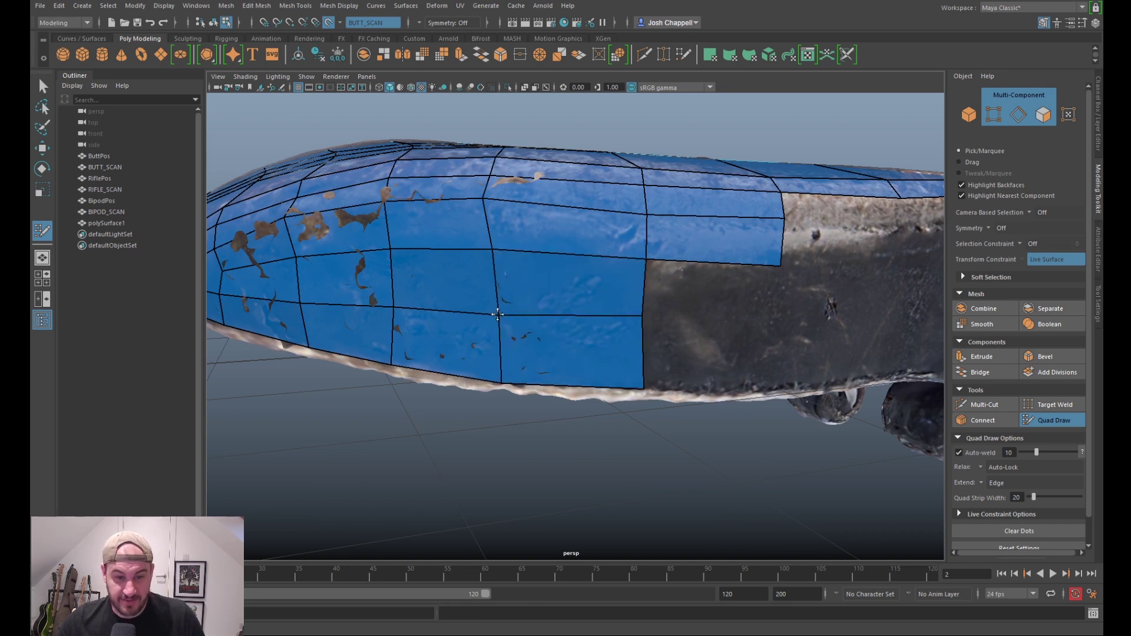
Step: Fill two quads beneath the end of the upper rows, completing the last side column down to the lower edge
left_click_drag(561, 256, 605, 267, "alt")
scroll(605, 267, "up", 1)
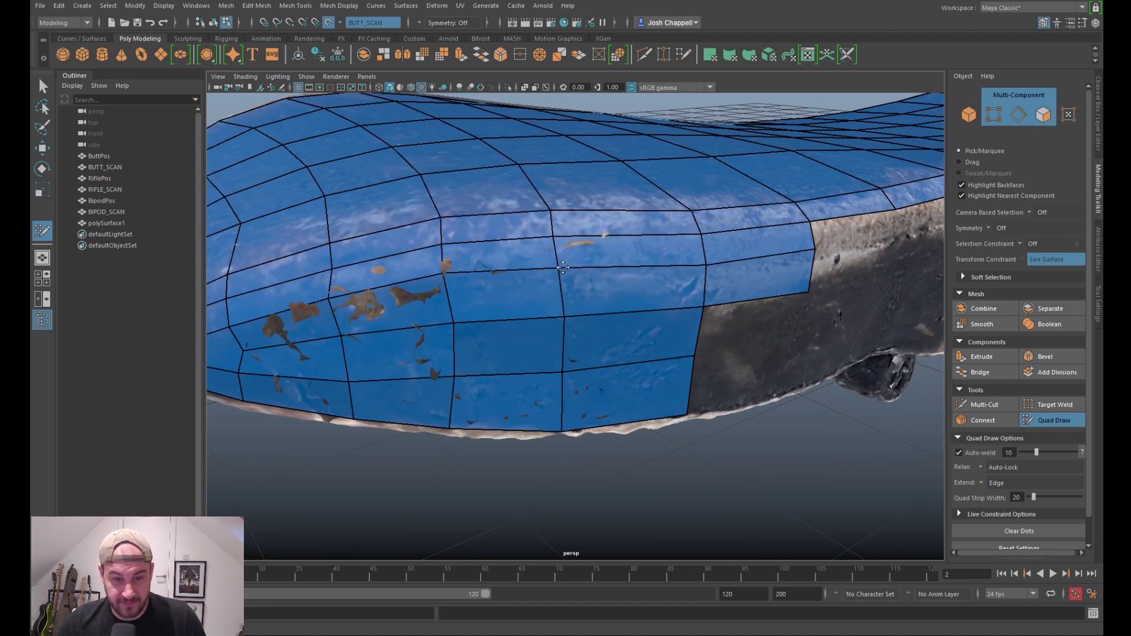
left_click_drag(555, 238, 512, 208)
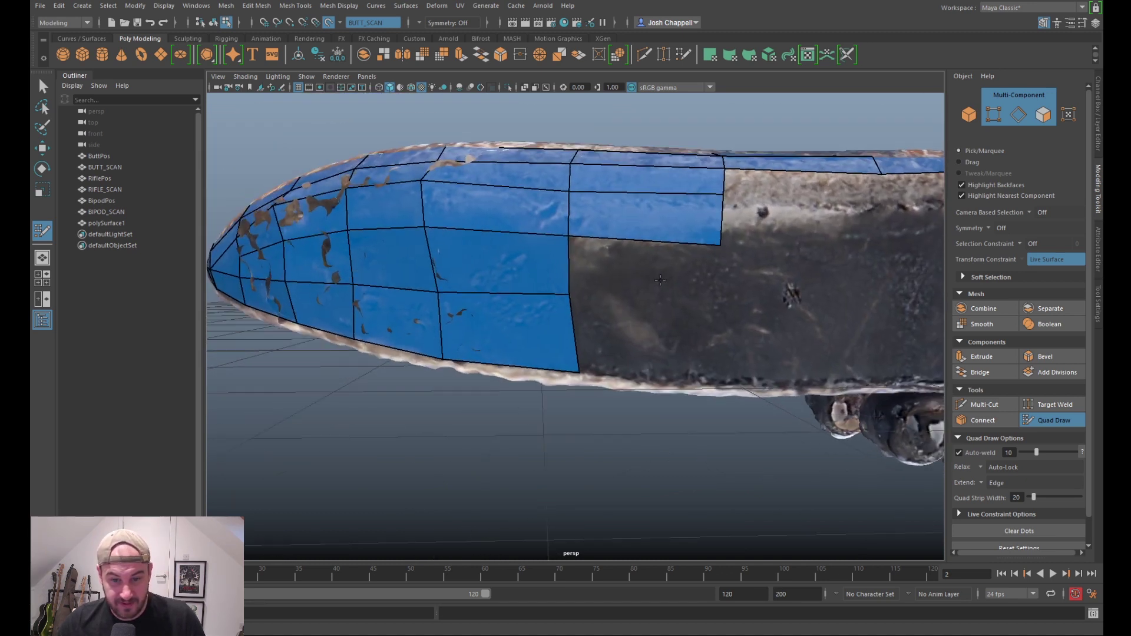
left_click(655, 276, "shift")
left_click(596, 341, "shift")
left_click_drag(595, 341, 614, 333, "alt")
left_click(623, 275, "ctrl")
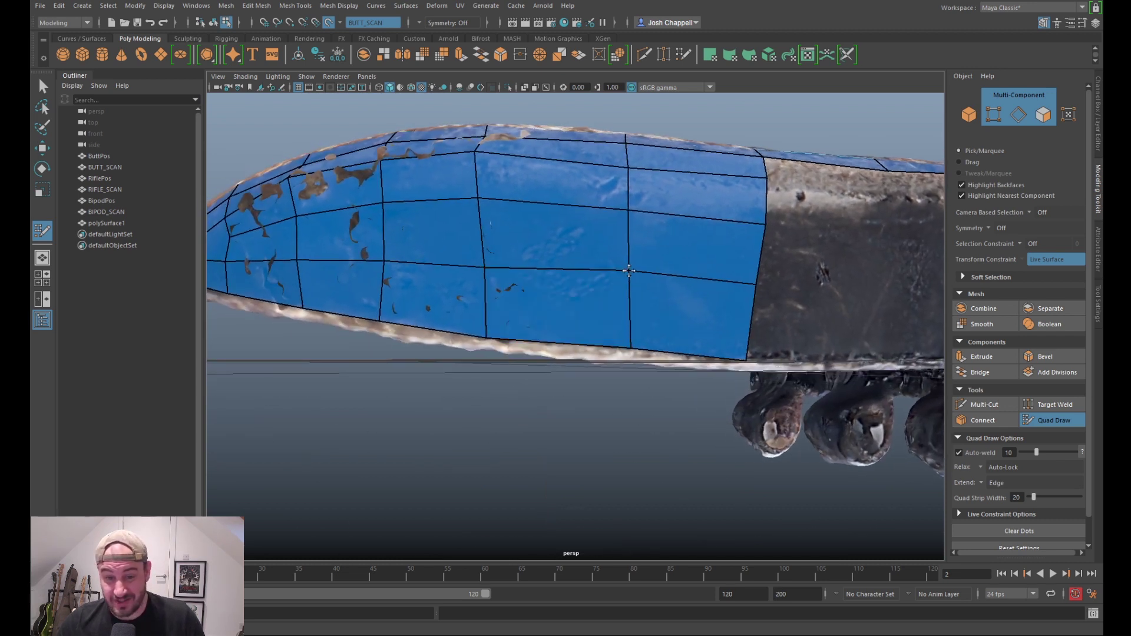
Step: Extend the side wall past the finished columns with two rows of two quads directly below the rim strip
left_click_drag(597, 258, 636, 277, "alt")
mouse_move(741, 297)
left_mouse_down("alt")
mouse_move(686, 306)
mouse_move(636, 390)
mouse_move(653, 277)
left_mouse_up("alt")
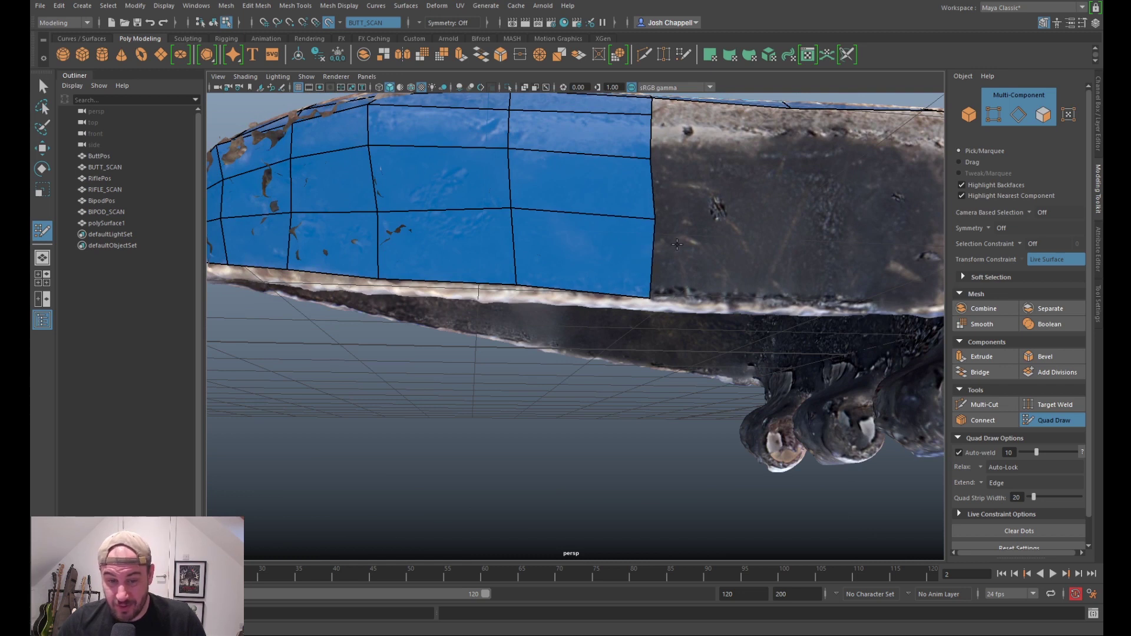
mouse_move(658, 222)
left_mouse_down()
mouse_move(670, 233)
mouse_move(636, 264)
left_mouse_up()
scroll(689, 233, "down", 5)
scroll(637, 264, "up", 2)
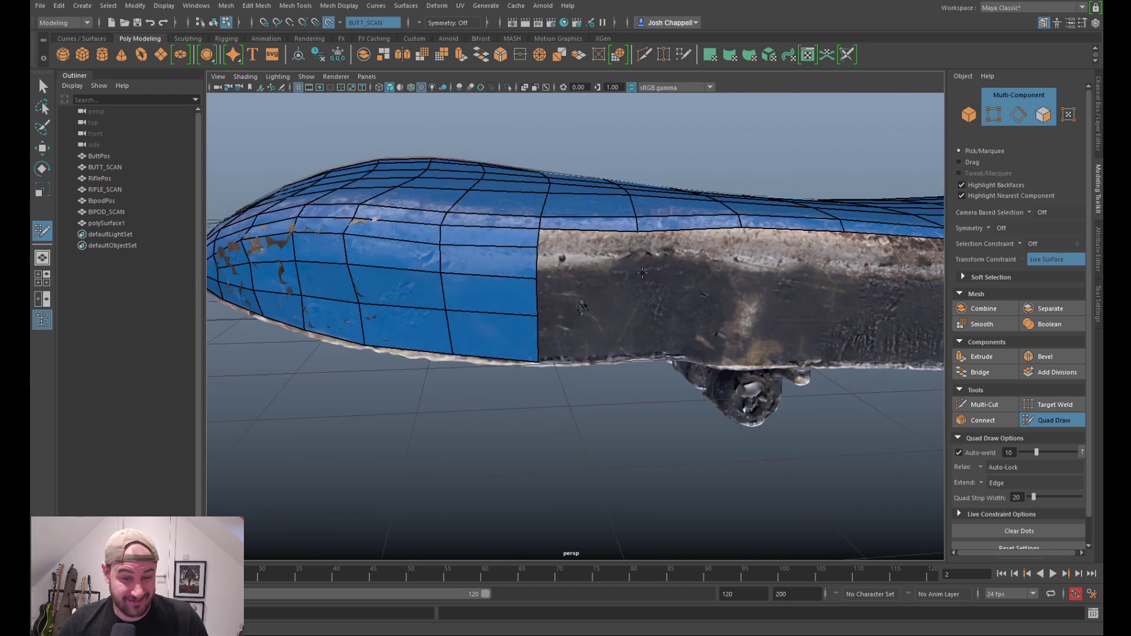
scroll(636, 259, "up", 2)
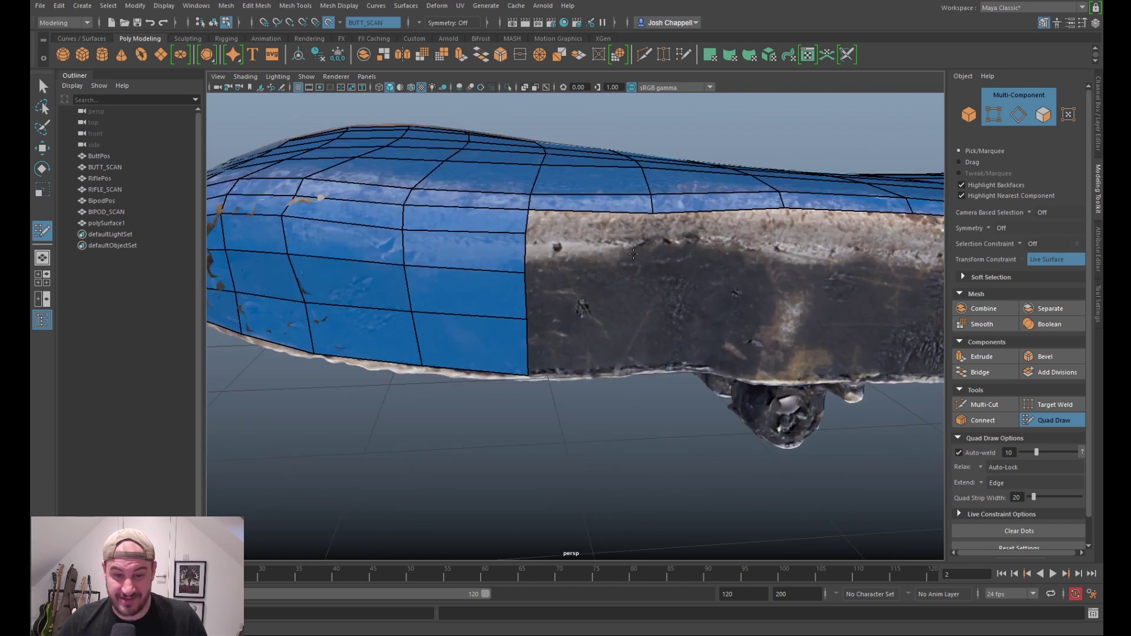
left_click(663, 226, "shift")
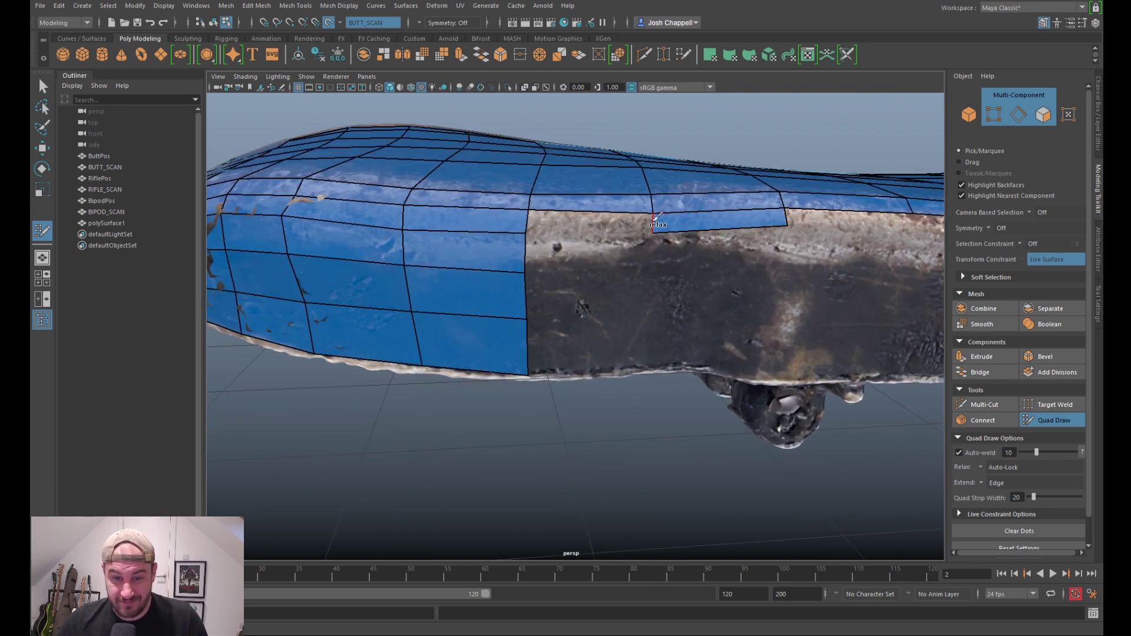
left_click(601, 225, "shift")
left_click(650, 268)
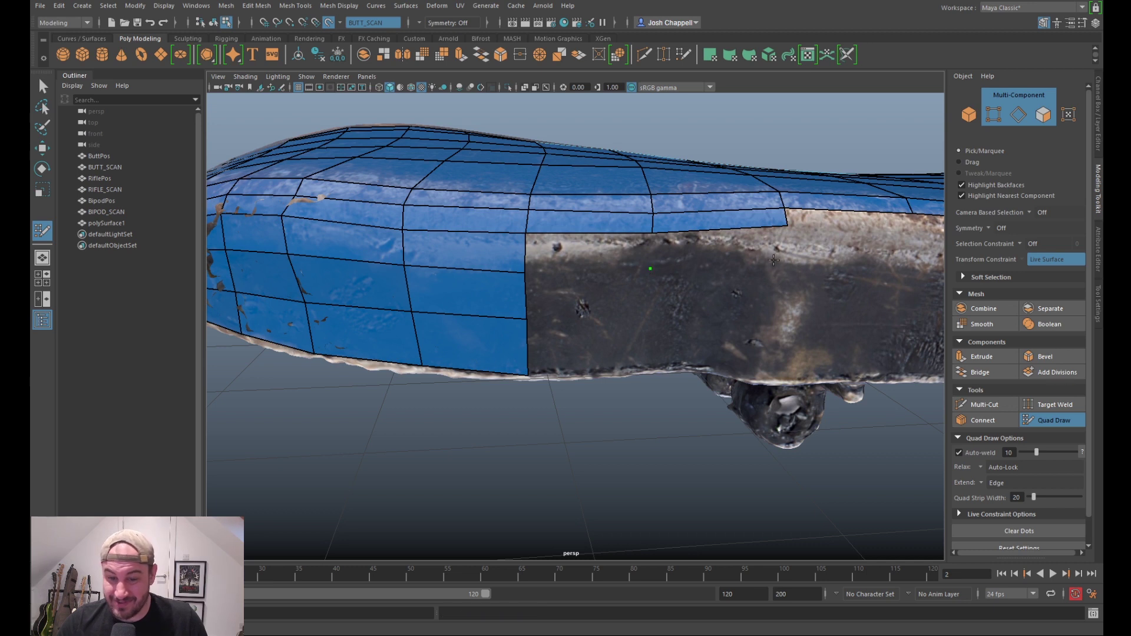
left_click(785, 259, "shift")
left_click(592, 253, "shift")
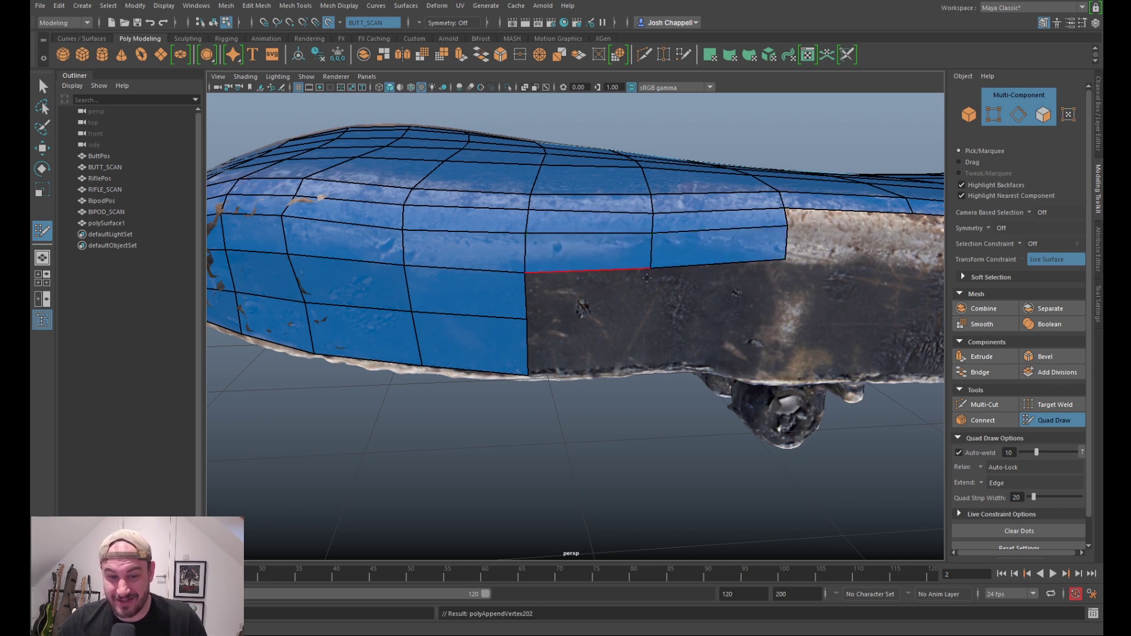
Step: Fill the two lower rows beneath the new quads with a two-by-two block reaching the lower edge
left_click(648, 311)
left_click_drag(648, 311, 664, 298, "alt")
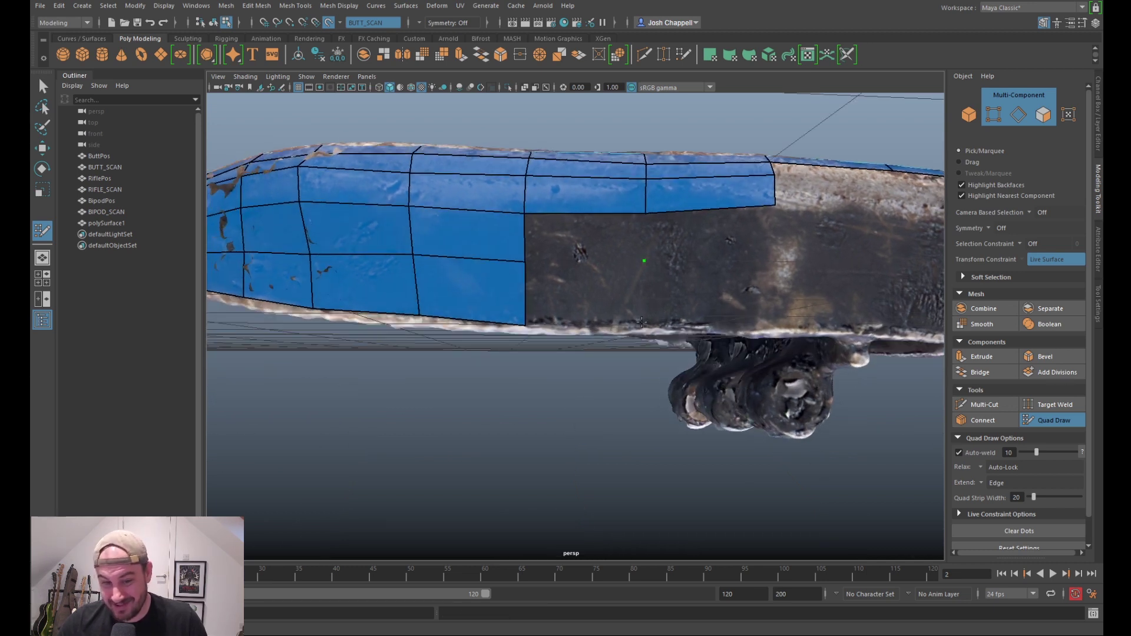
left_click(577, 274, "shift")
left_click(583, 238, "shift")
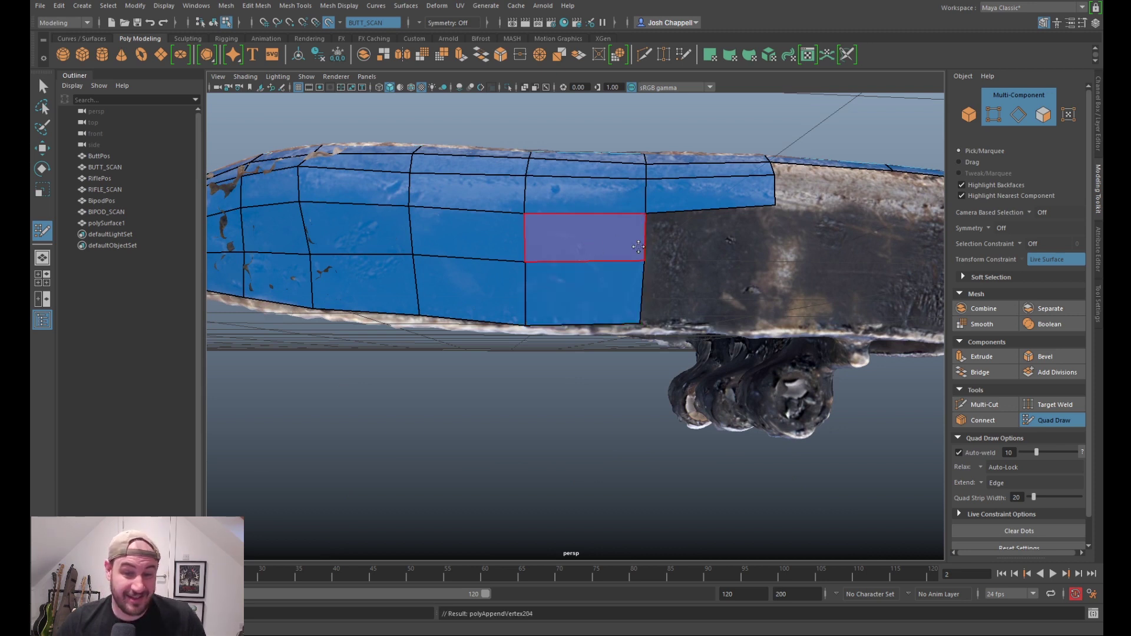
left_click(771, 263, "shift")
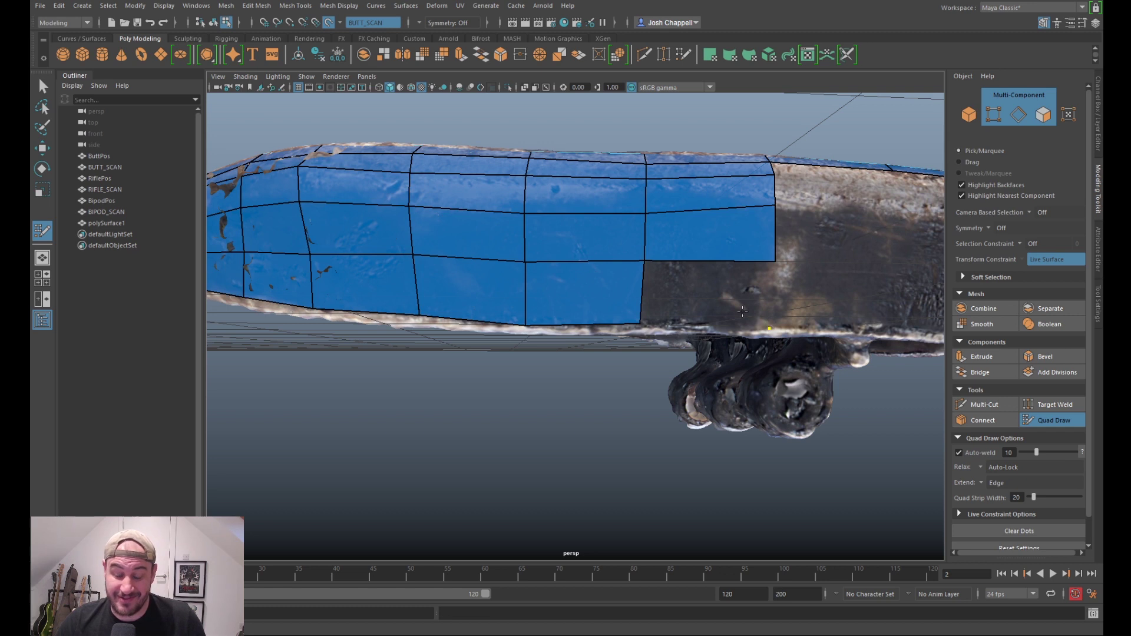
left_click(736, 307, "shift")
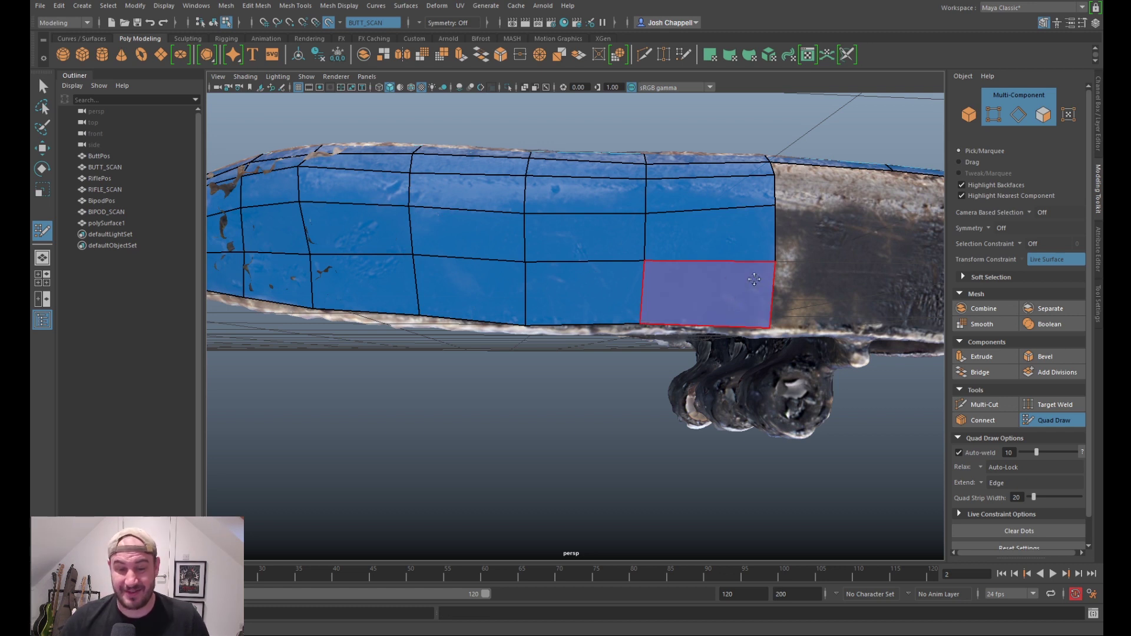
Step: Nudge two vertices along the lower edge into line and relax the vertices across the middle of the side wall
left_click_drag(640, 324, 643, 325)
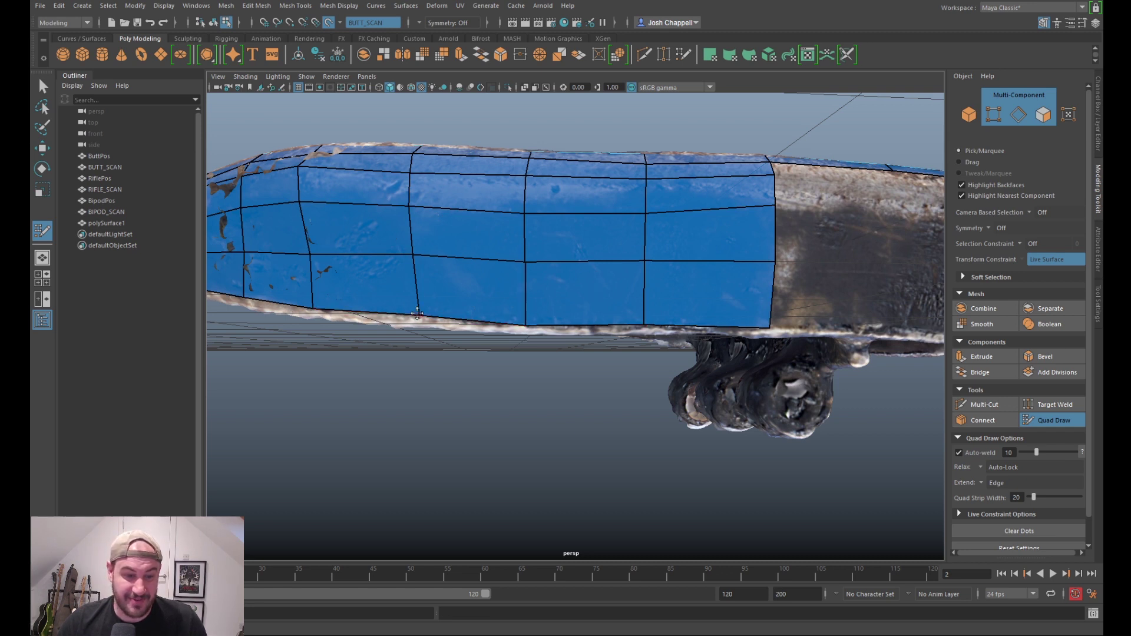
left_click_drag(420, 314, 416, 315)
left_click_drag(578, 222, 520, 250, "shift")
left_click_drag(446, 248, 365, 238, "shift")
Step: Delete the two lowest quads of the last column above the protruding lugs
left_click_drag(683, 312, 695, 307, "alt")
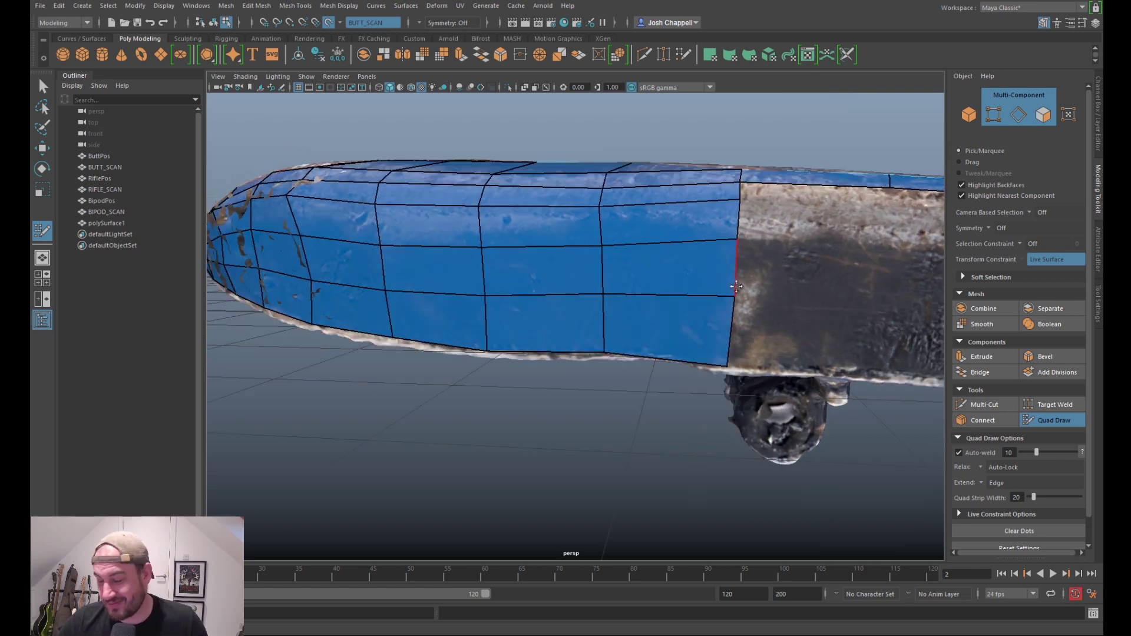
middle_click_drag(808, 263, 762, 230, "alt")
mouse_move(760, 280)
left_mouse_down("alt")
mouse_move(753, 245)
mouse_move(633, 355)
mouse_move(688, 350)
mouse_move(624, 265)
mouse_move(636, 176)
left_mouse_up("alt")
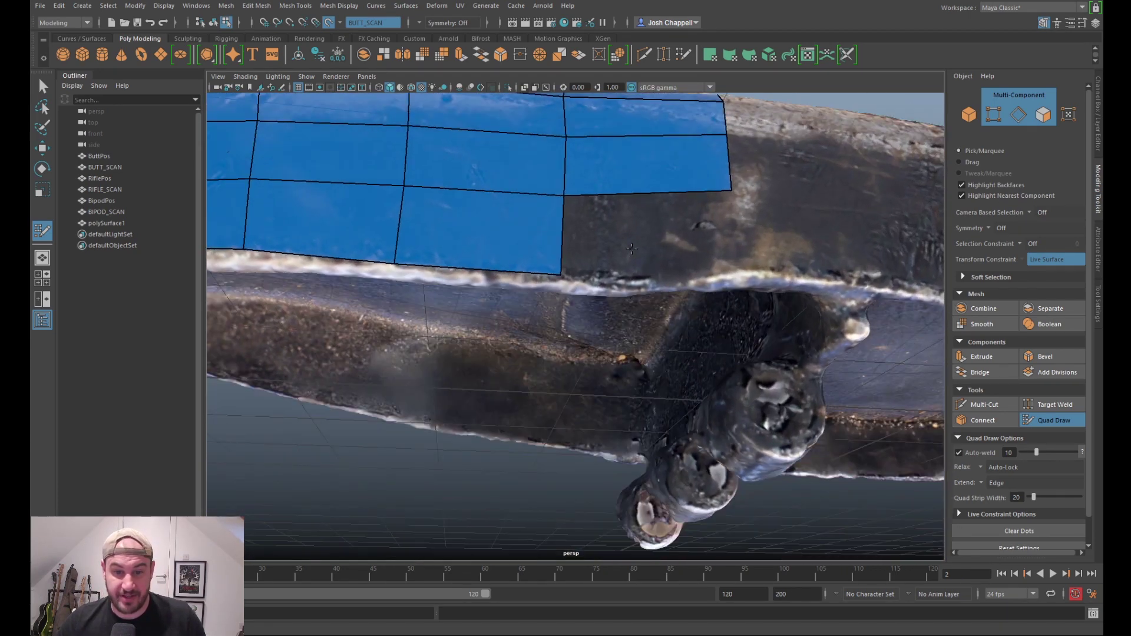
left_click(638, 170, "ctrl+shift")
Step: Place dots along the lower edge above the lugs and fill a strip of five small quads
mouse_move(627, 273)
left_mouse_down("alt")
mouse_move(622, 218)
mouse_move(676, 386)
mouse_move(747, 341)
mouse_move(699, 389)
mouse_move(630, 314)
mouse_move(633, 336)
mouse_move(600, 366)
mouse_move(662, 318)
left_mouse_up("alt")
right_click_drag(662, 318, 677, 313, "alt")
mouse_move(678, 312)
left_mouse_down("alt")
mouse_move(617, 258)
mouse_move(614, 285)
left_mouse_up("alt")
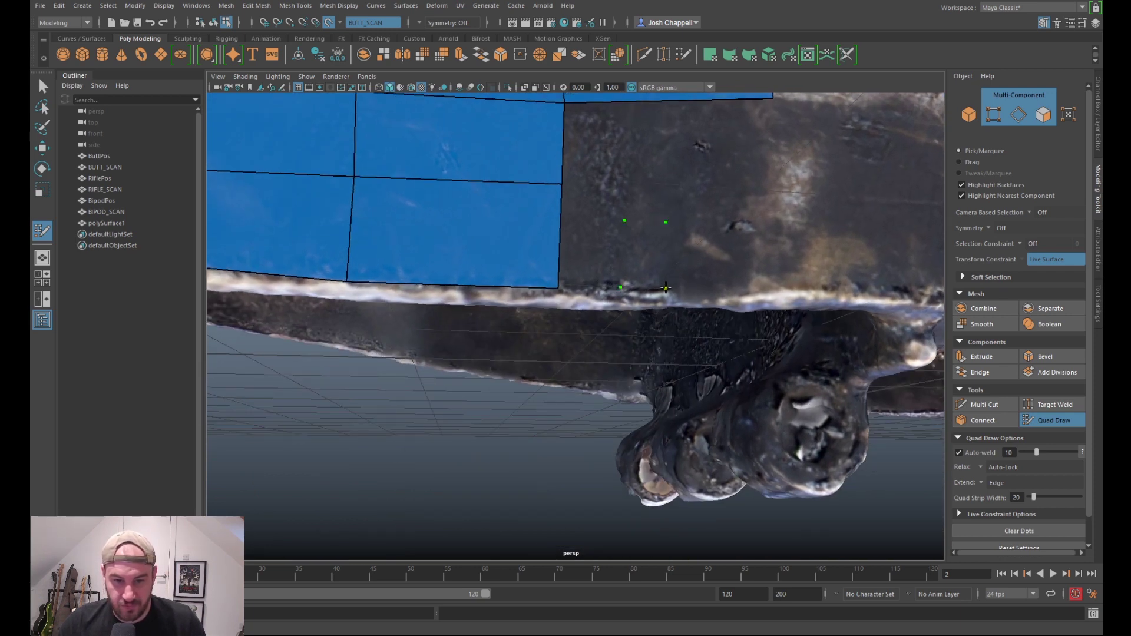
left_click(666, 288, "shift")
mouse_move(689, 288)
left_mouse_down("alt")
mouse_move(705, 248)
mouse_move(786, 276)
mouse_move(760, 252)
mouse_move(761, 262)
left_mouse_up("alt")
left_click(710, 268, "shift")
left_click_drag(795, 315, 753, 289, "alt")
left_click(753, 262, "shift")
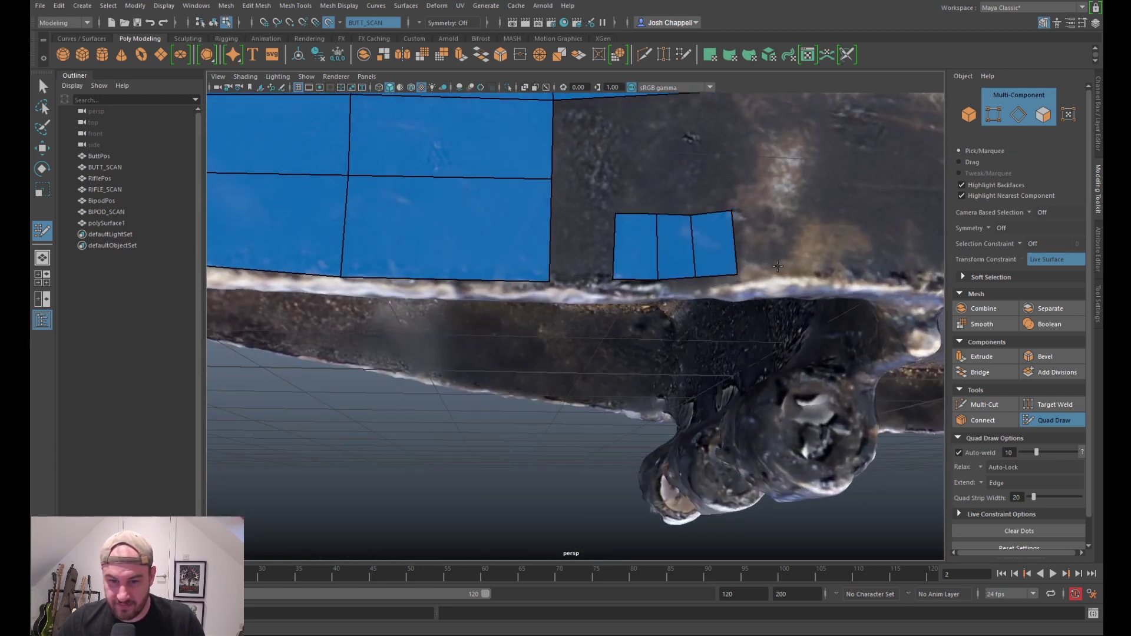
left_click(775, 221, "shift")
mouse_move(775, 221)
left_mouse_down("alt")
mouse_move(785, 246)
mouse_move(583, 194)
left_mouse_up("alt")
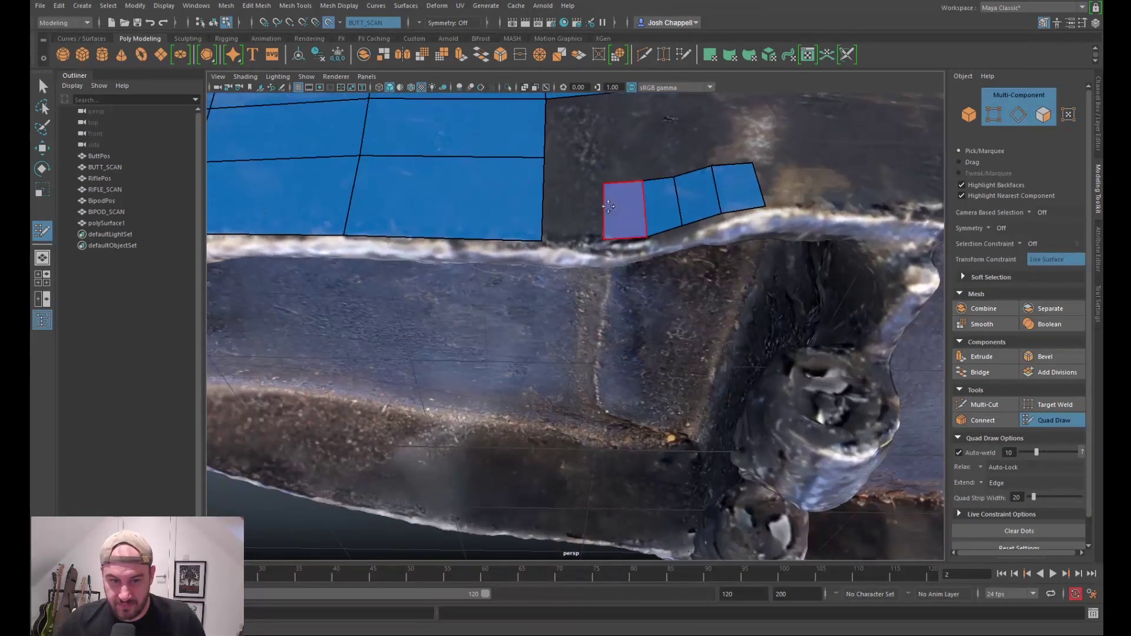
left_click(574, 224, "shift")
mouse_move(574, 223)
left_mouse_down("alt")
mouse_move(639, 163)
mouse_move(619, 298)
left_mouse_up("alt")
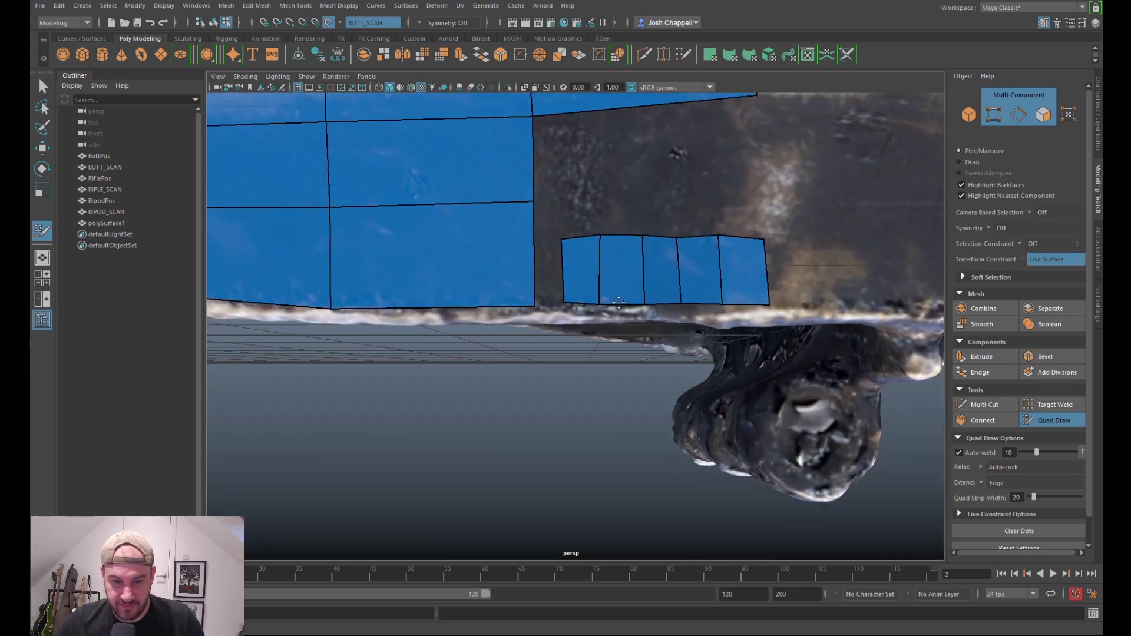
Step: Weld the near end of the small strip to the corner vertices of the large bottom-row quad and reposition the first inner edge
mouse_move(666, 318)
left_mouse_down("alt")
mouse_move(637, 313)
mouse_move(588, 255)
left_mouse_up("alt")
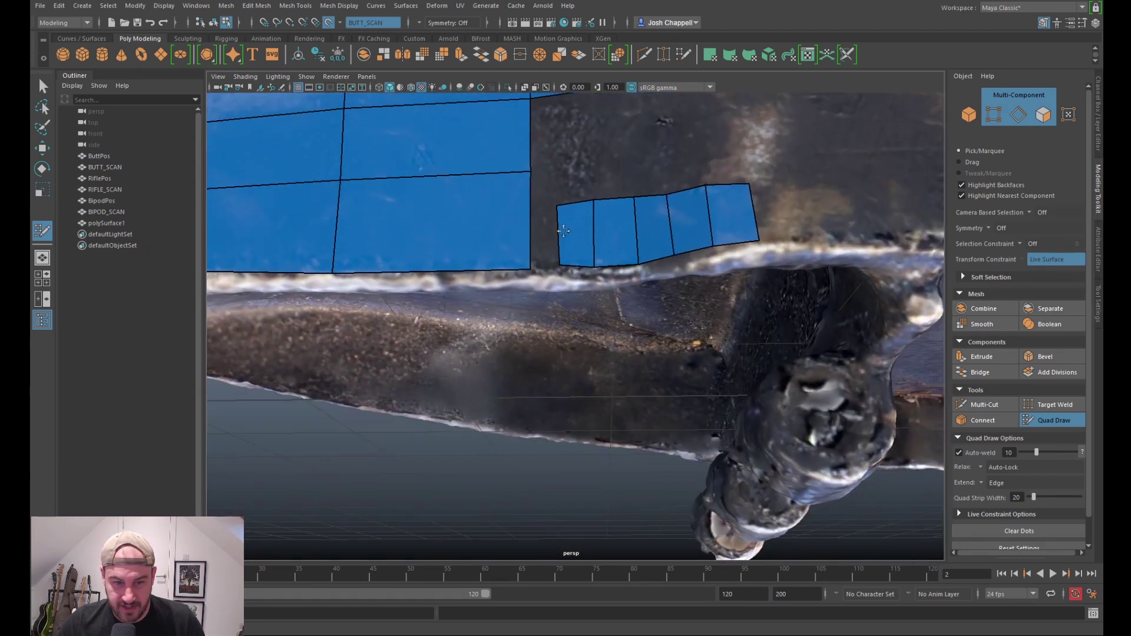
left_click_drag(555, 206, 530, 171)
mouse_move(560, 267)
left_mouse_down()
mouse_move(532, 269)
mouse_move(560, 321)
mouse_move(563, 377)
mouse_move(564, 296)
mouse_move(608, 288)
left_mouse_up()
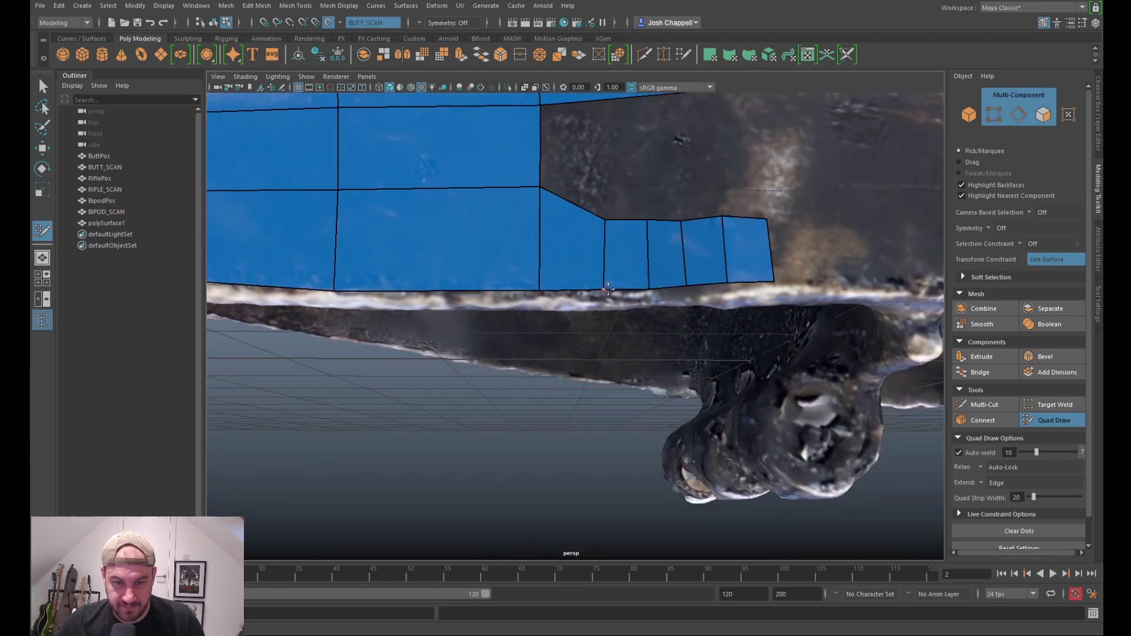
Step: Lower the strip's upper vertices one by one to make the small quads shorter and more even
mouse_move(624, 221)
left_mouse_down()
mouse_move(624, 233)
mouse_move(679, 228)
mouse_move(670, 237)
left_mouse_up()
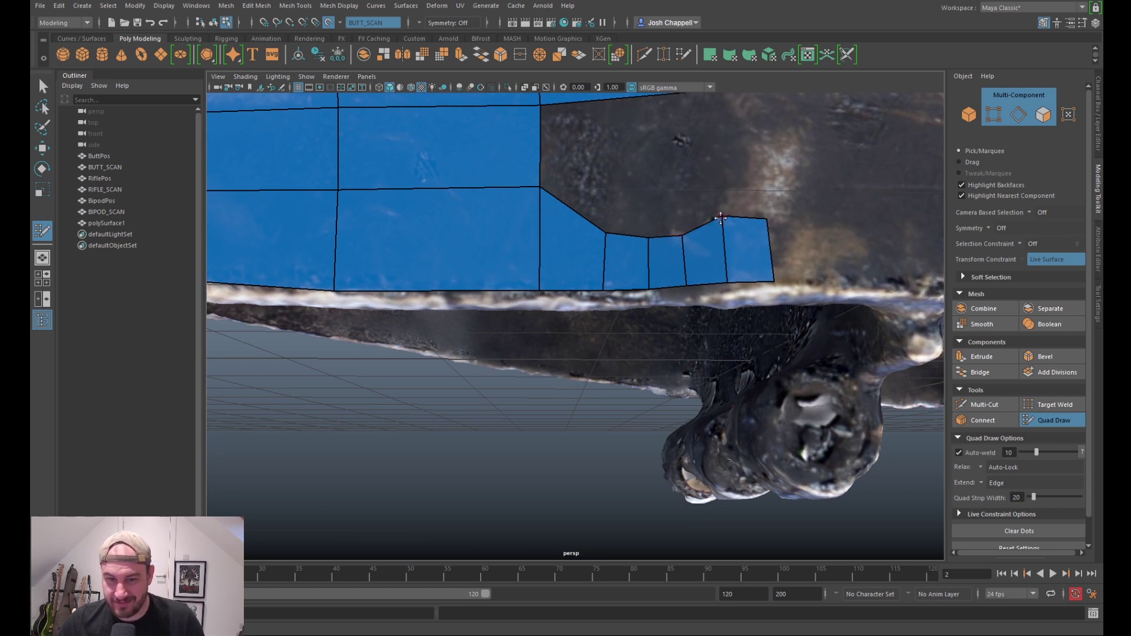
left_click_drag(721, 218, 725, 230)
mouse_move(688, 272)
left_mouse_down("alt")
mouse_move(692, 207)
mouse_move(700, 277)
left_mouse_up("alt")
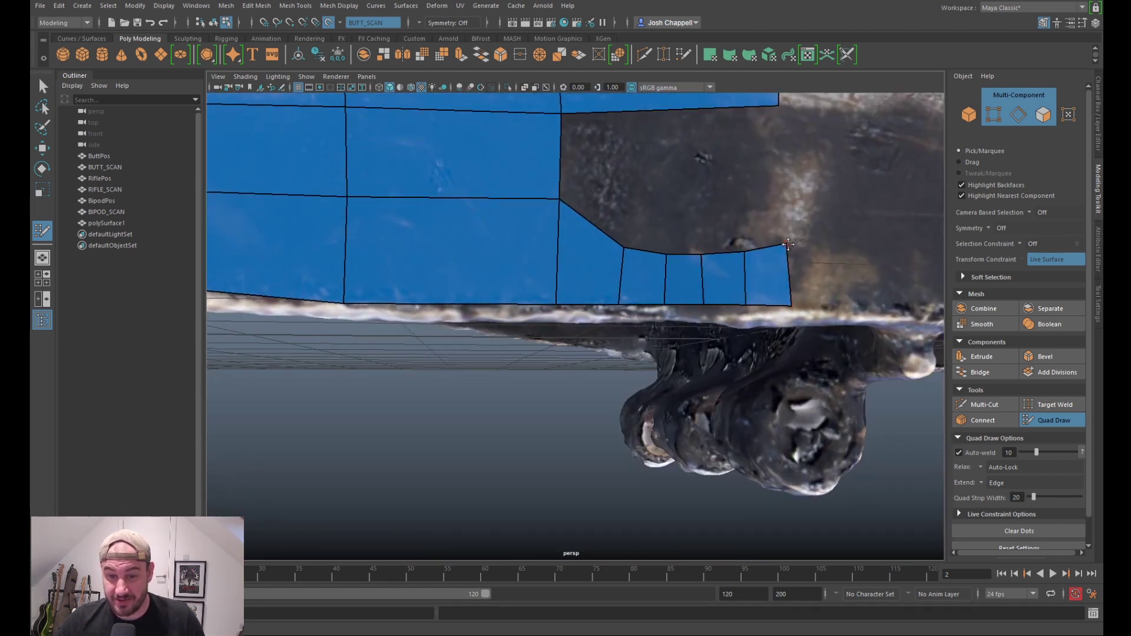
mouse_move(788, 240)
left_mouse_down()
mouse_move(790, 230)
mouse_move(787, 251)
left_mouse_up()
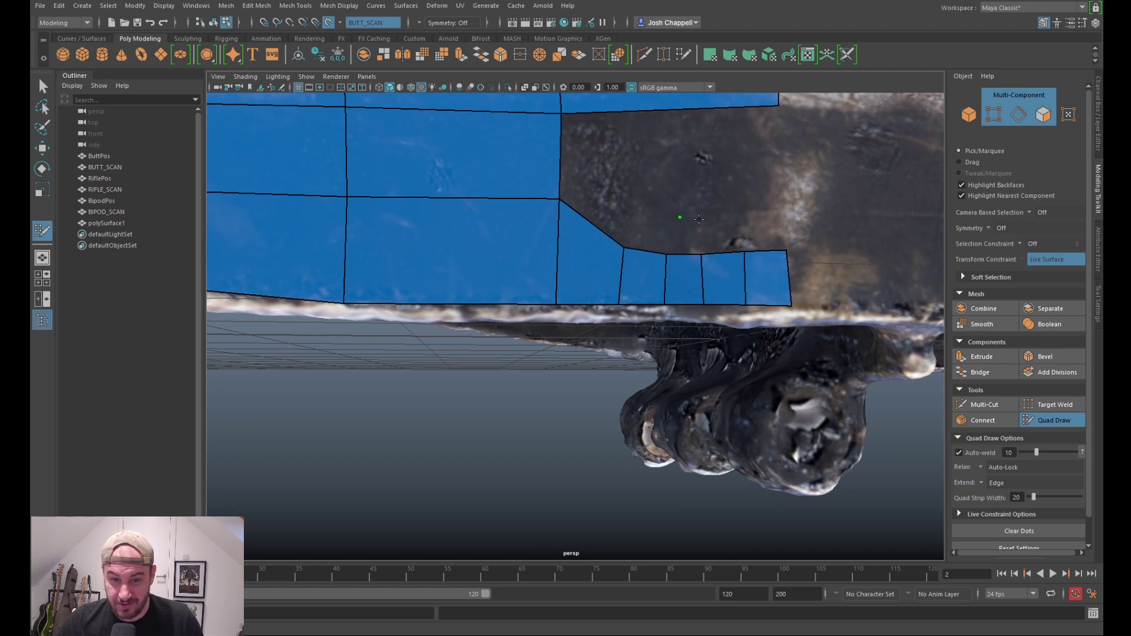
Step: Fill two small quads on top of the strip's middle section and lower their upper vertices
left_click(716, 236, "shift")
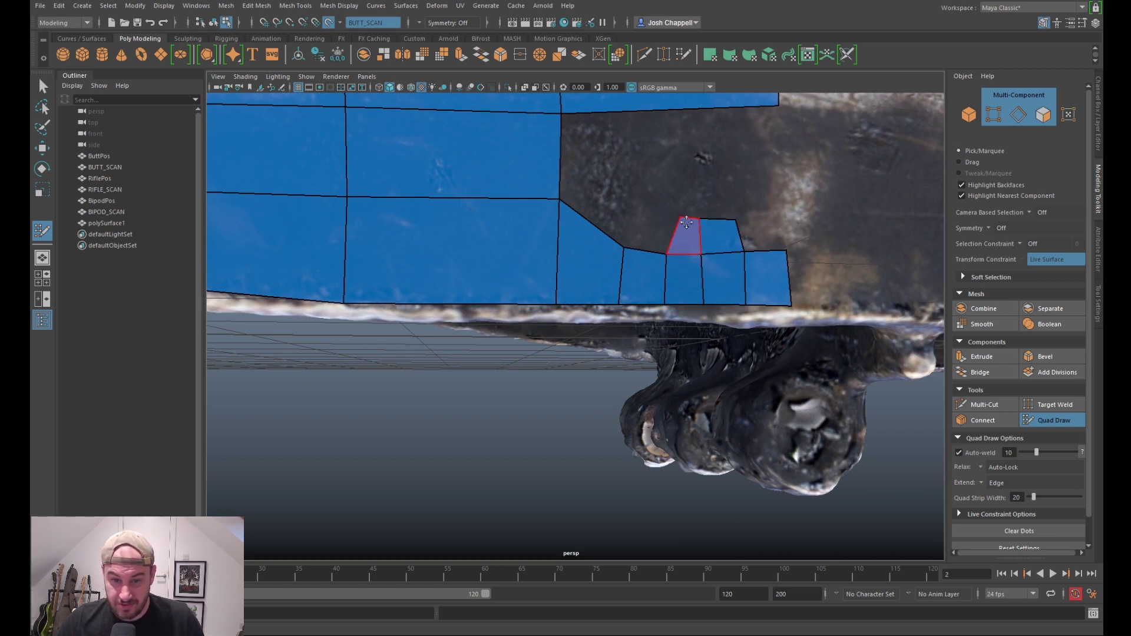
left_click(685, 234, "shift")
left_click_drag(700, 219, 736, 228)
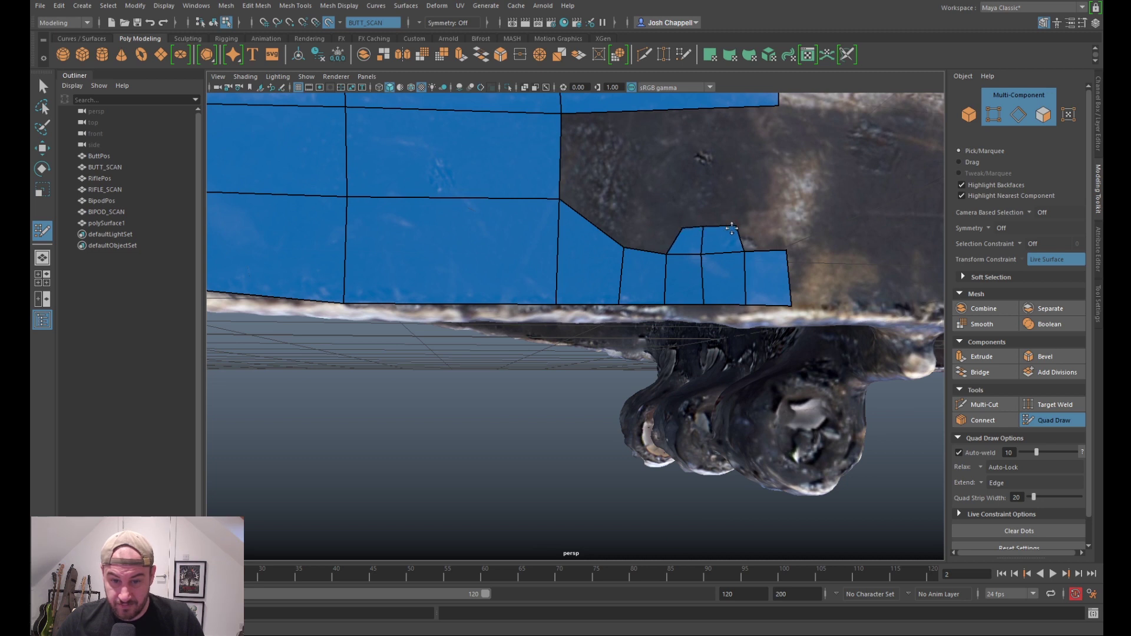
Step: Place dots in an arc above the two small quads and fill four quads around them, forming a half-round patch
left_click(656, 192)
left_click(654, 218, "shift")
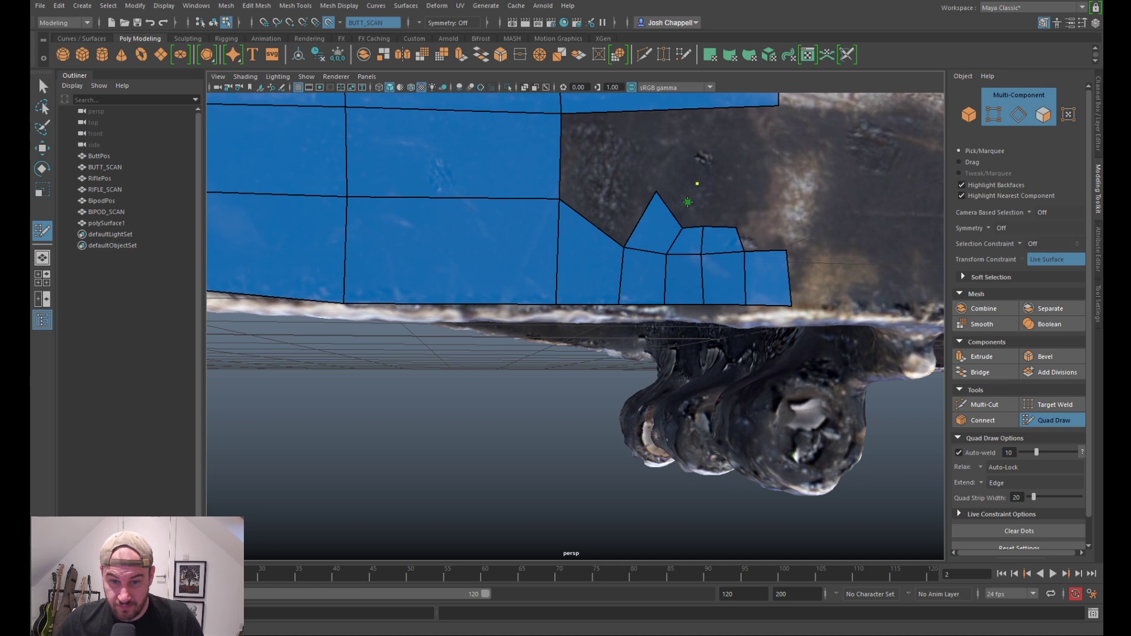
left_click(689, 198, "shift")
left_click(720, 211, "shift")
left_click(760, 228, "shift")
scroll(744, 204, "down", 4)
scroll(724, 232, "up", 2)
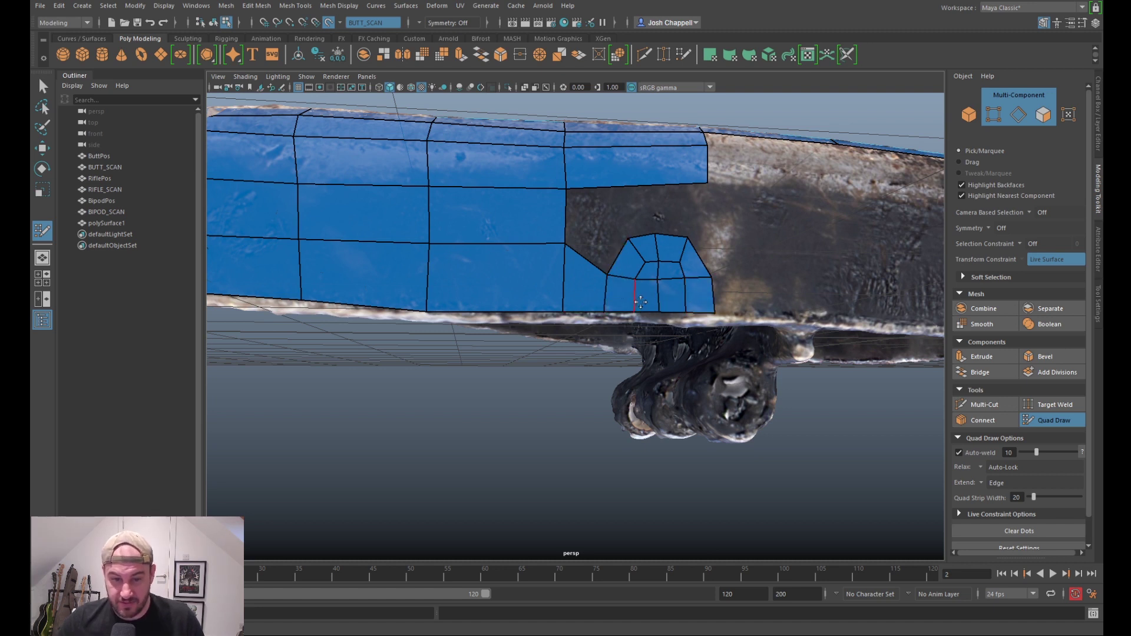
scroll(634, 193, "up", 2)
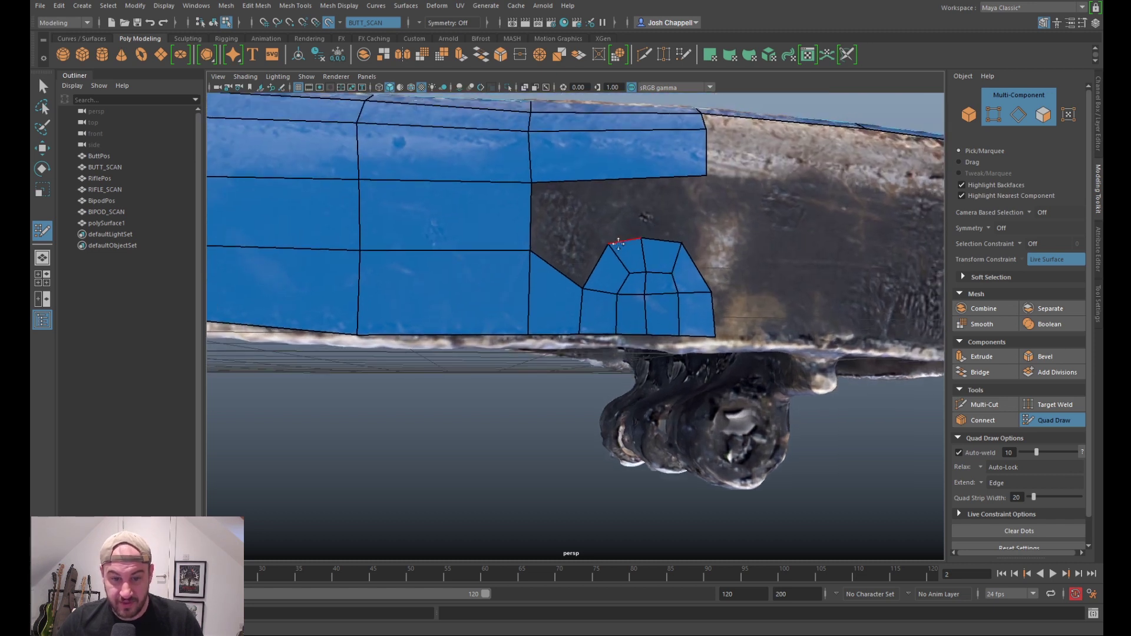
Step: Connect the half-round patch to the side wall and upper row with quads, widening its far upper corner and inserting an edge loop above it
left_click(550, 245, "shift")
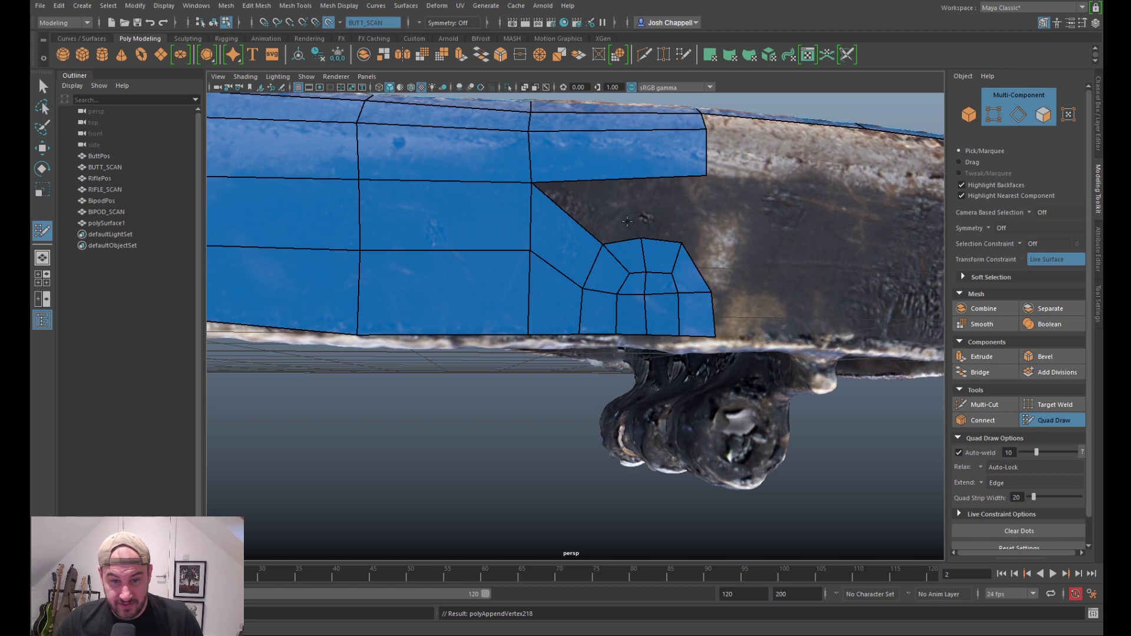
mouse_move(683, 243)
left_mouse_down()
mouse_move(701, 236)
mouse_move(648, 236)
left_mouse_up()
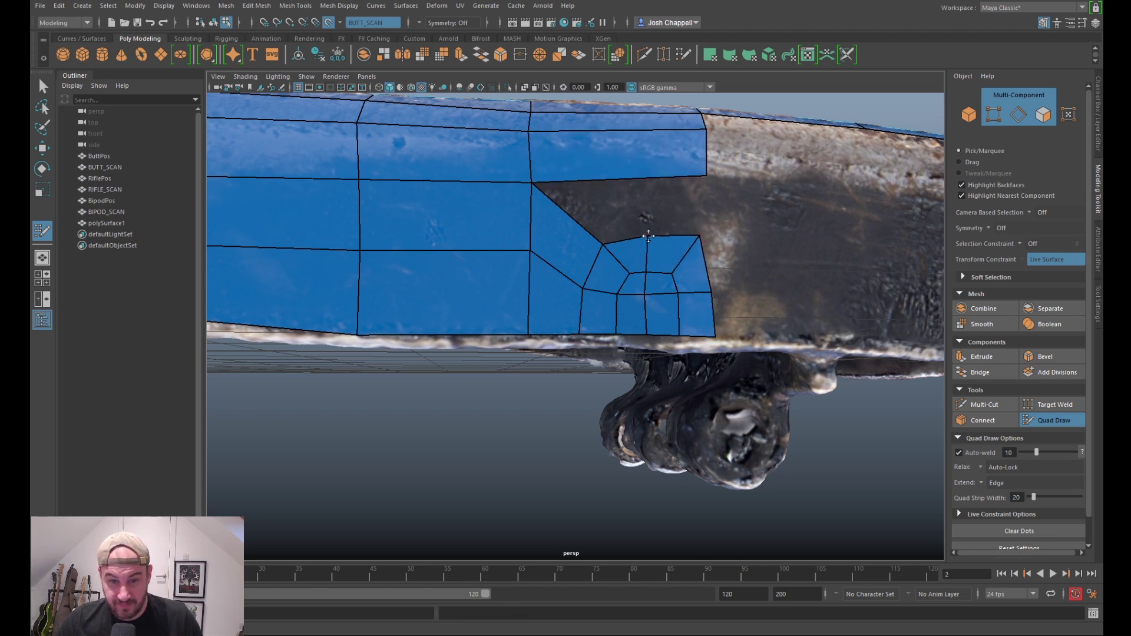
left_click(631, 179, "ctrl")
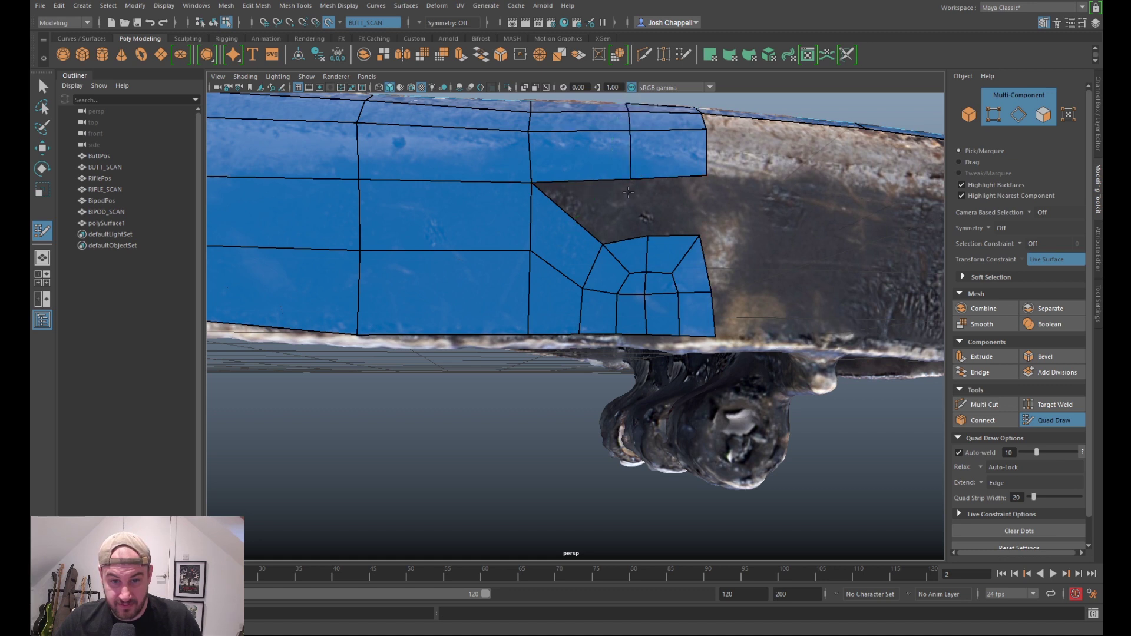
left_click(608, 208, "shift")
left_click(671, 207, "shift")
Step: Fill a narrow column of quads along the far side of the half-round patch, from the bottom edge up towards the rim
mouse_move(687, 255)
left_mouse_down("alt")
mouse_move(683, 348)
mouse_move(680, 240)
mouse_move(692, 255)
left_mouse_up("alt")
mouse_move(696, 302)
left_mouse_down("alt")
mouse_move(683, 261)
mouse_move(711, 305)
left_mouse_up("alt")
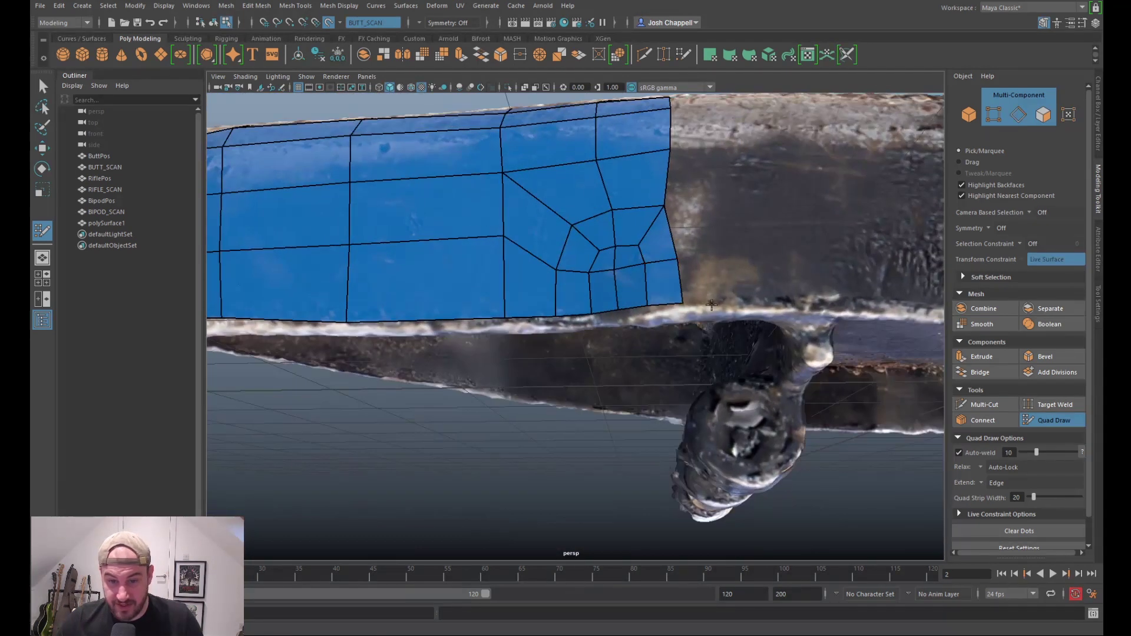
left_click(702, 221, "shift")
left_click_drag(703, 221, 722, 217, "alt")
left_click(707, 234, "shift")
left_click_drag(700, 184, 721, 222, "alt")
middle_click_drag(722, 222, 682, 215, "alt")
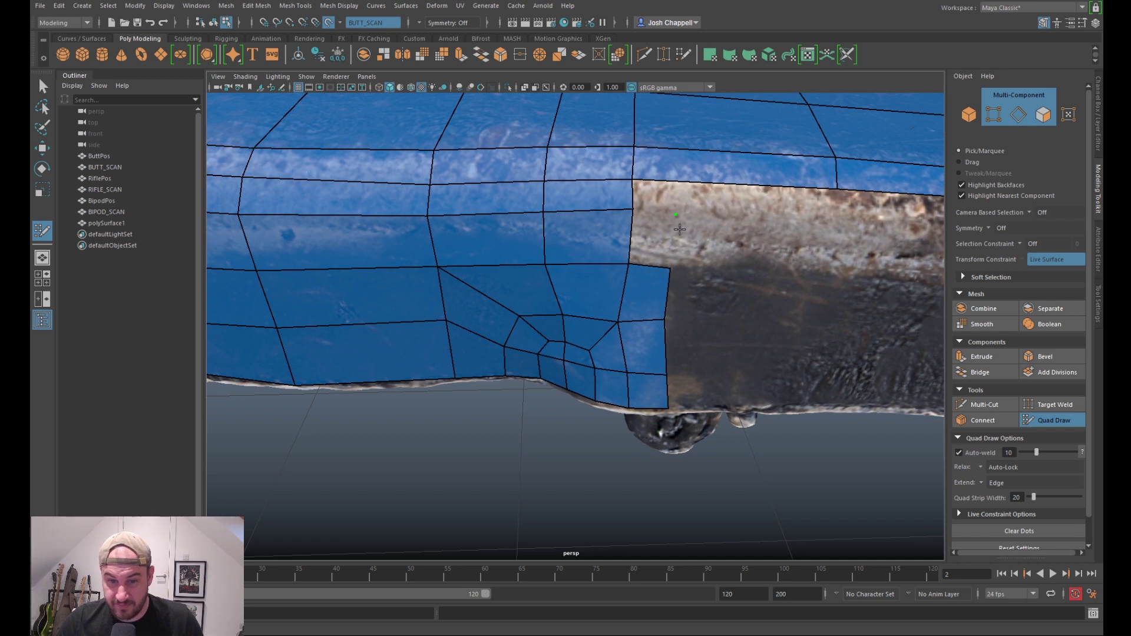
left_click(648, 227, "shift")
Step: Delete the surplus upper quads of the narrow column and pull its loose corner vertex in to close the notch
mouse_move(648, 227)
left_mouse_down("alt")
mouse_move(659, 289)
mouse_move(621, 272)
left_mouse_up("alt")
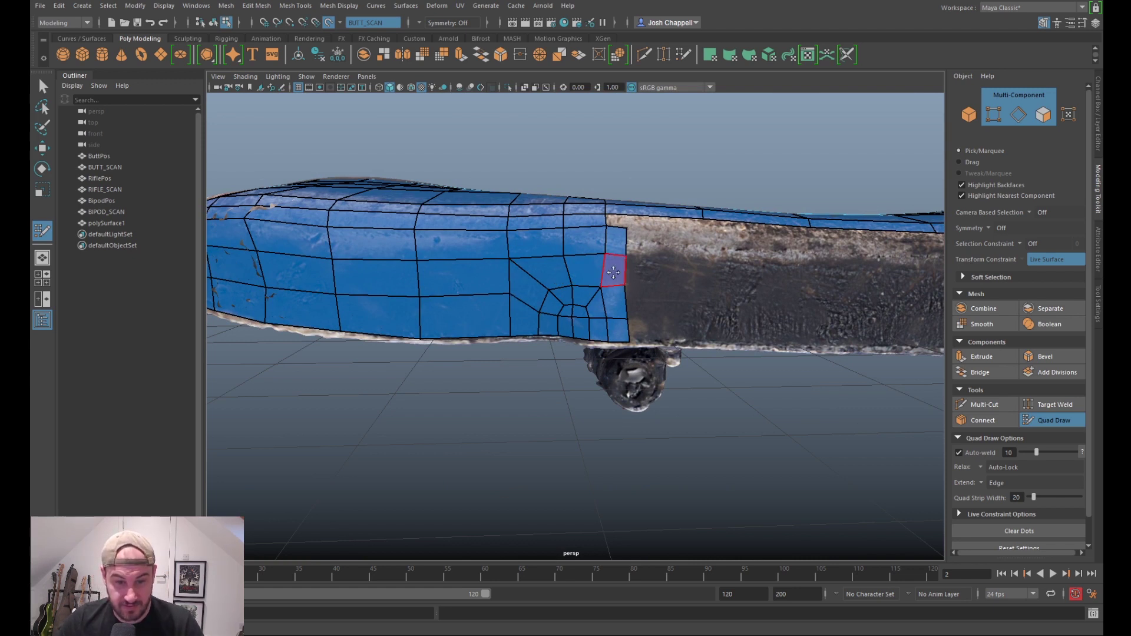
left_click(616, 269, "ctrl+shift")
left_click(614, 248, "ctrl+shift")
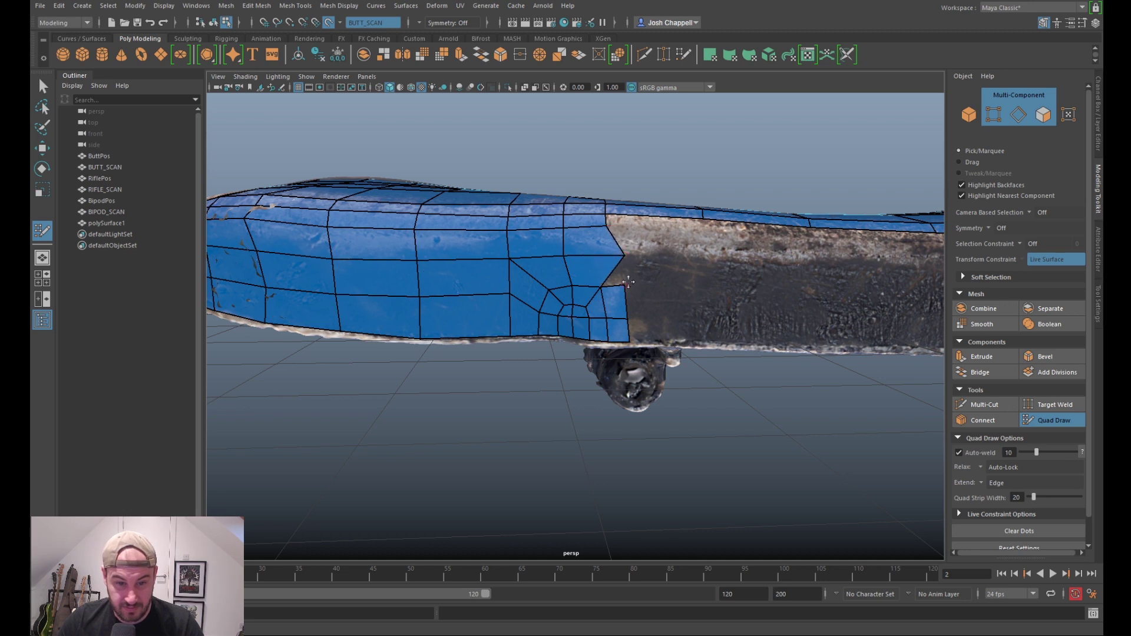
mouse_move(625, 254)
left_mouse_down()
mouse_move(614, 254)
mouse_move(657, 272)
left_mouse_up()
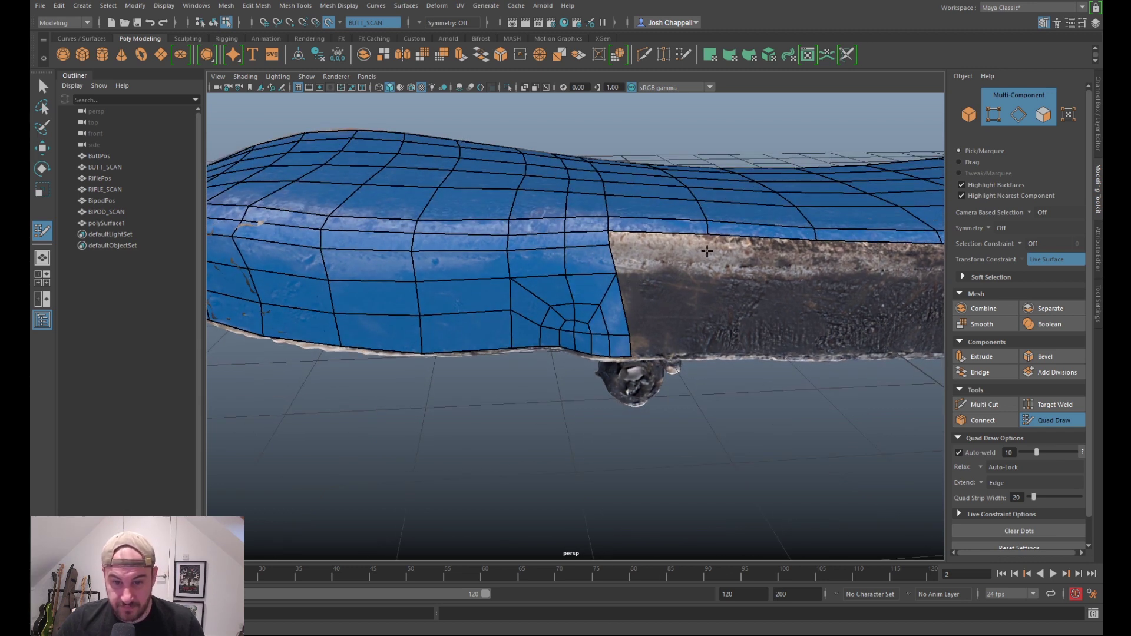
Step: Fill the first quads beneath the rim beyond the narrow column and reposition the vertices of their shared edge
left_click(674, 244, "shift")
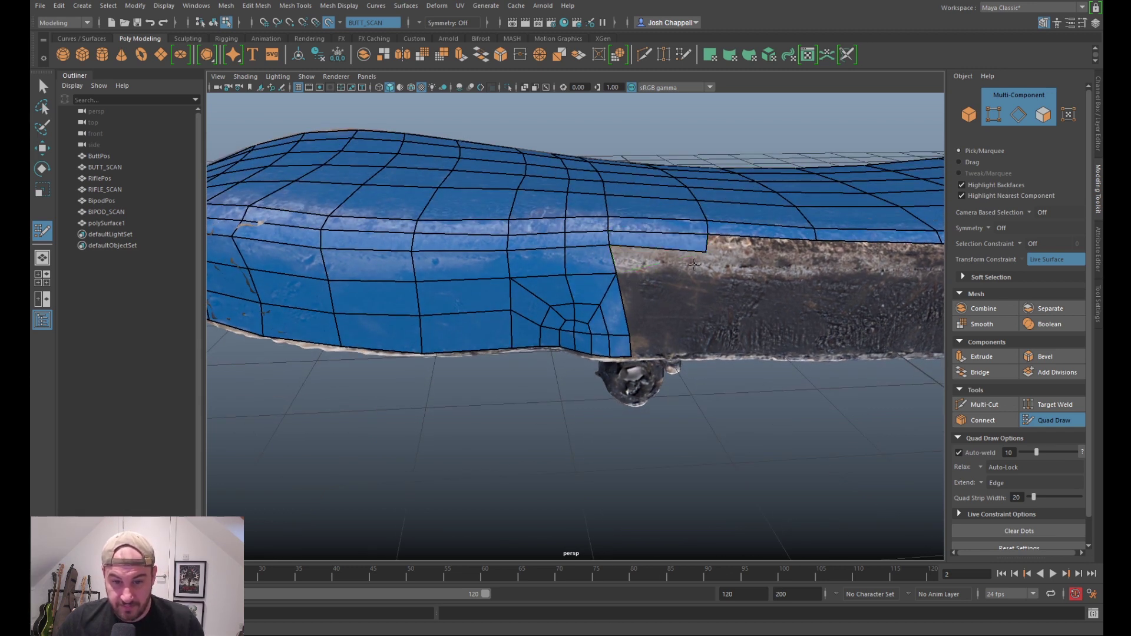
scroll(682, 273, "up", 3)
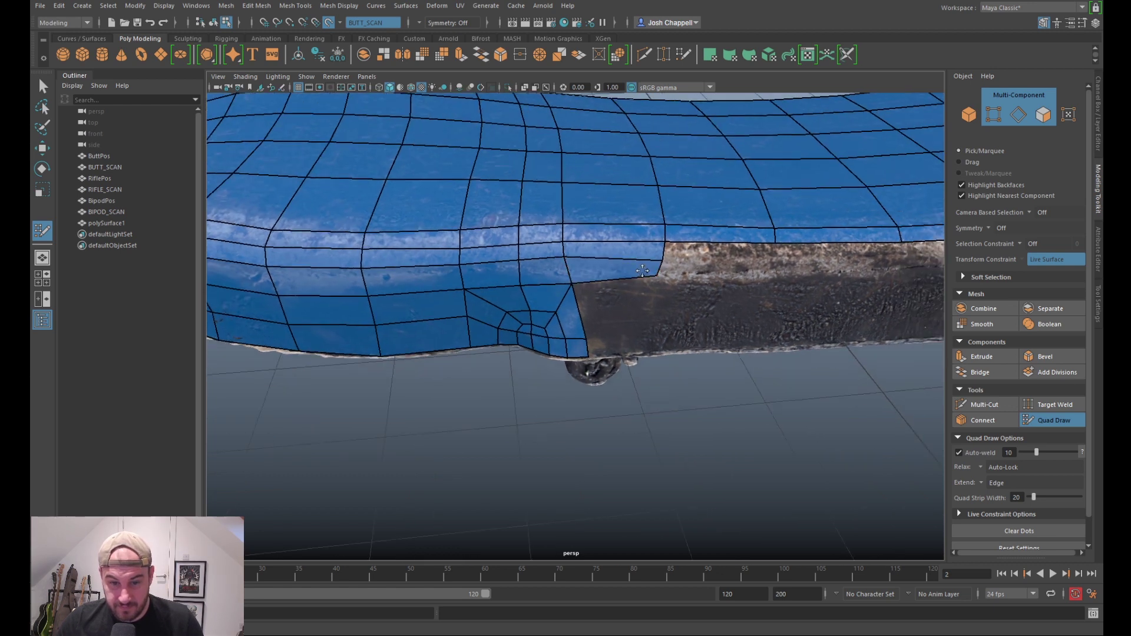
left_click_drag(662, 244, 664, 238)
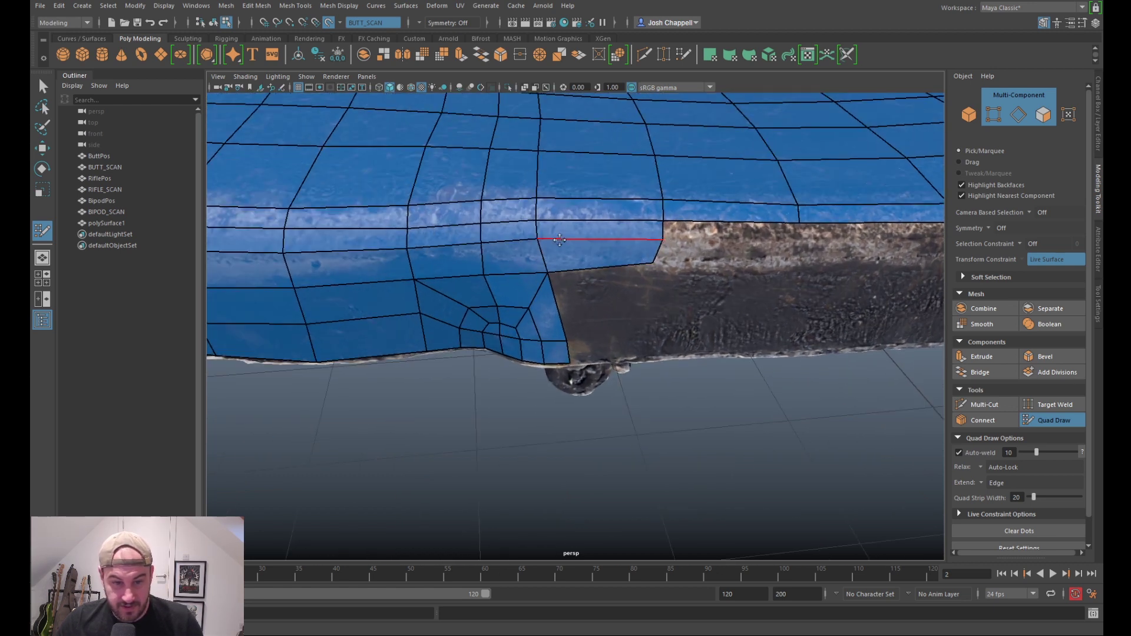
left_click_drag(540, 239, 548, 189)
middle_click_drag(548, 188, 568, 270, "alt")
mouse_move(568, 271)
left_mouse_down("alt")
mouse_move(559, 302)
mouse_move(444, 306)
left_mouse_up("alt")
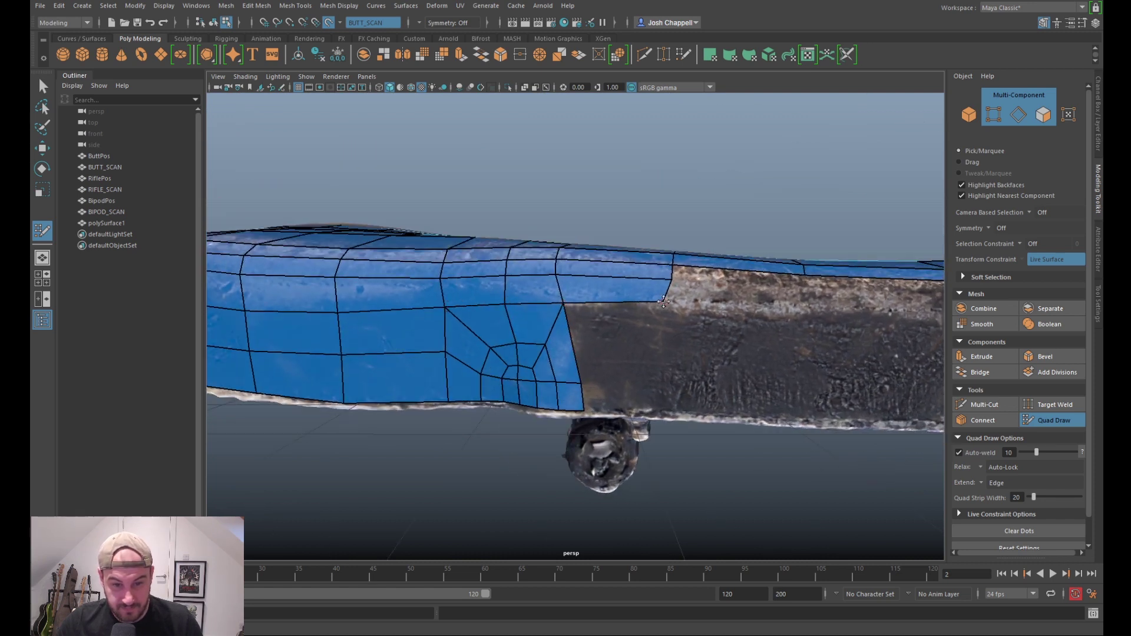
Step: Extend the rows under the rim by one more column of quads along the bare side wall
left_click_drag(672, 305, 660, 270, "alt")
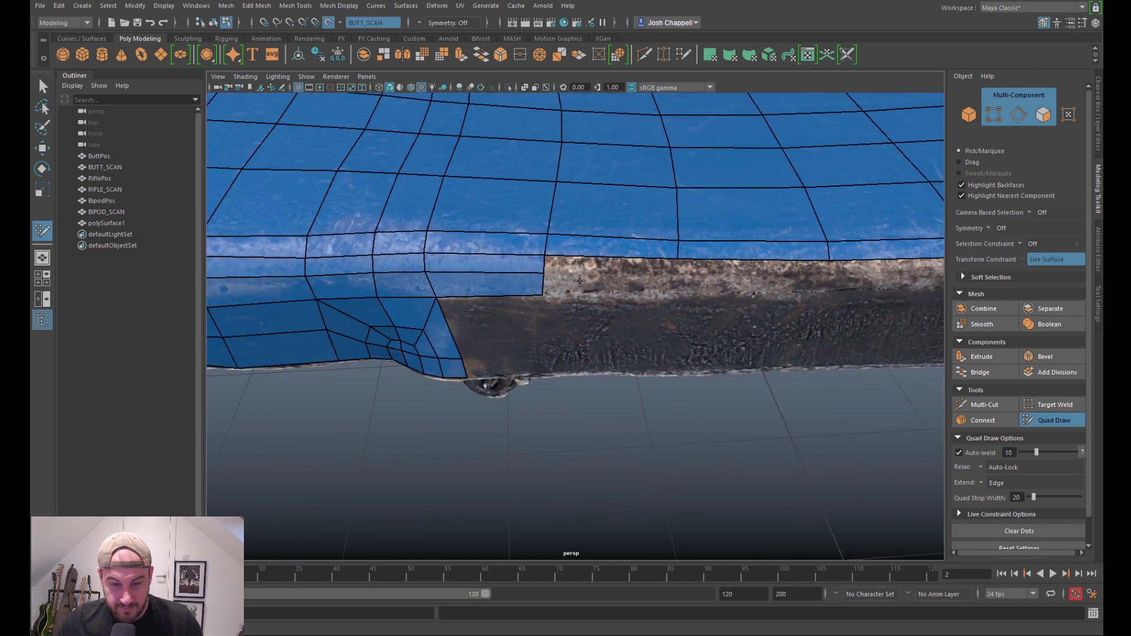
left_click(675, 295)
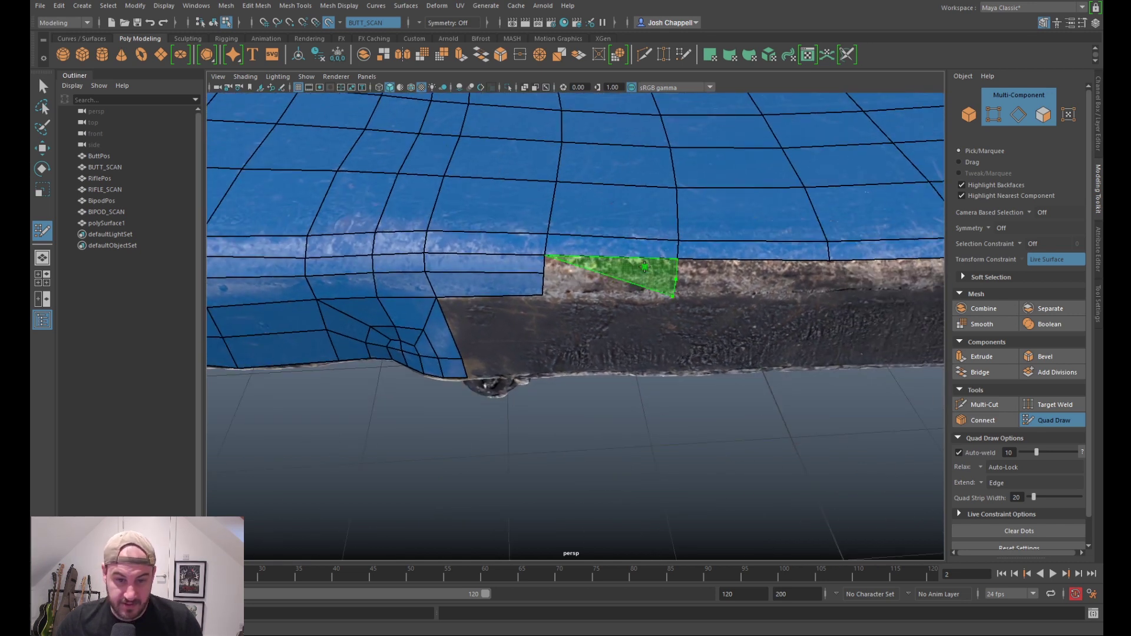
left_click(611, 266, "shift")
left_click(611, 283, "shift")
Step: Place dots down the side wall and fill two rows of two quads from the rim rows to the bottom edge
mouse_move(798, 324)
left_mouse_down("alt")
mouse_move(795, 283)
mouse_move(657, 306)
left_mouse_up("alt")
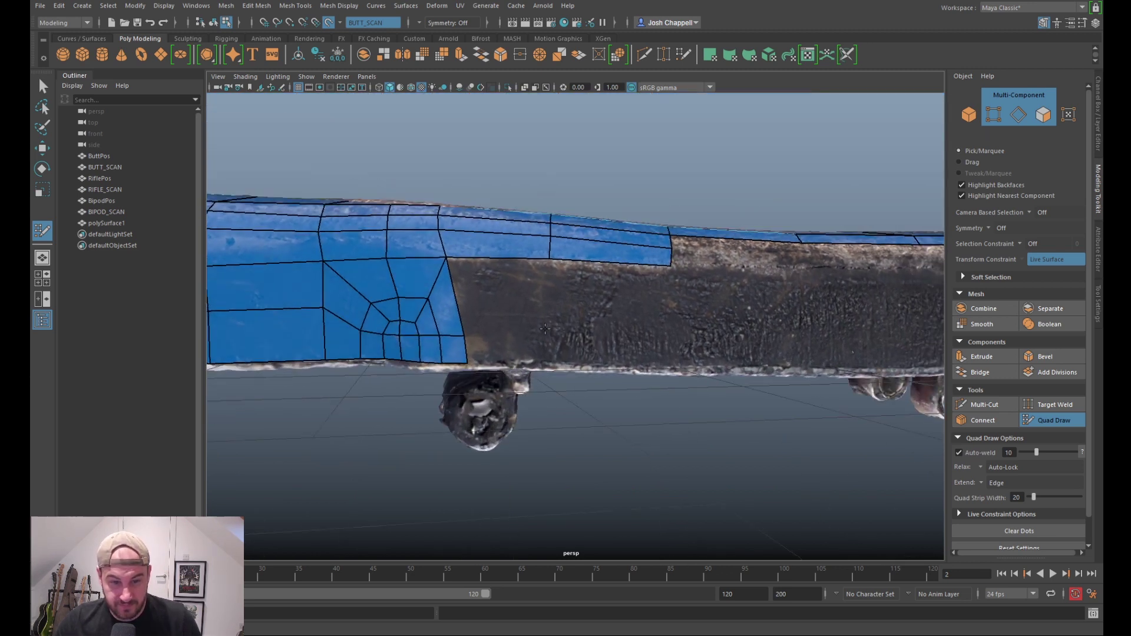
left_click(666, 328)
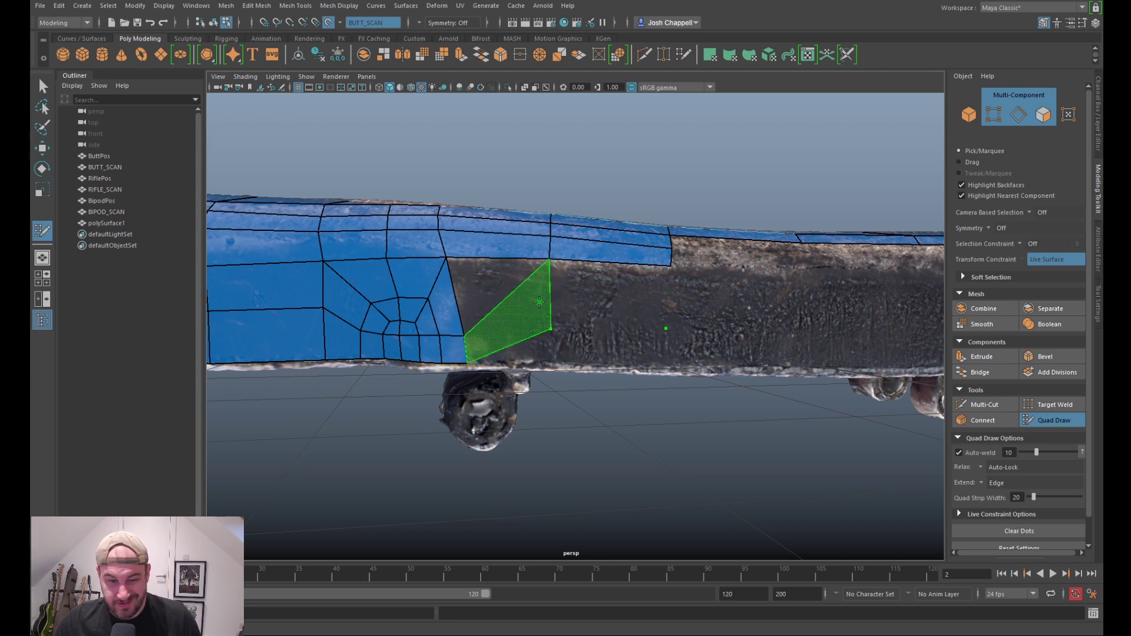
left_click(506, 292, "shift")
left_click(590, 291, "shift")
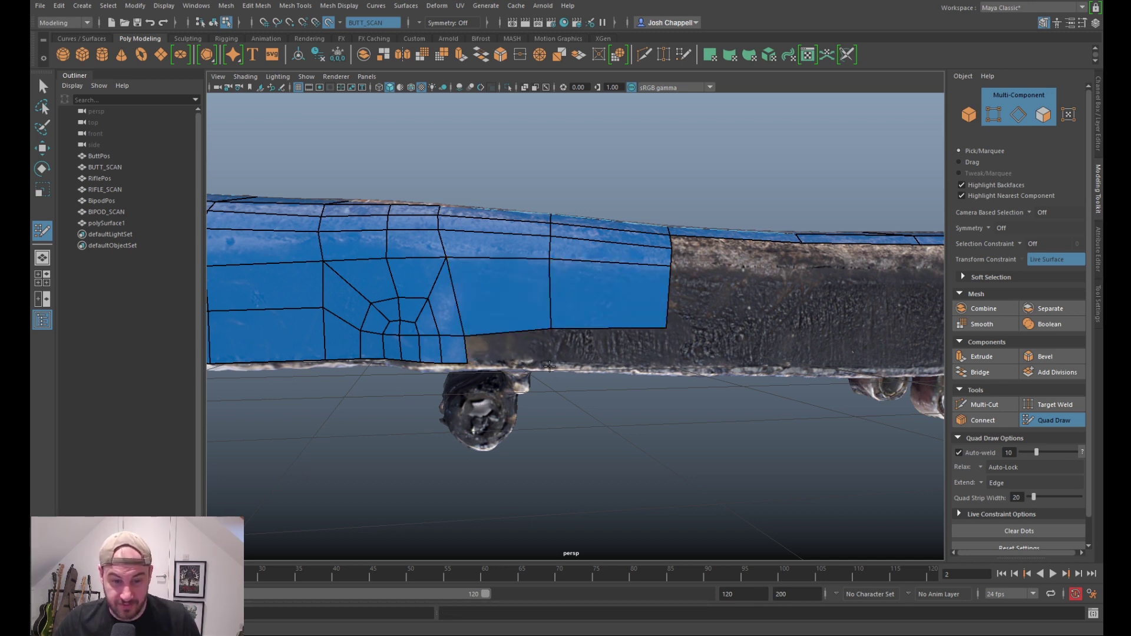
left_click(613, 349, "shift")
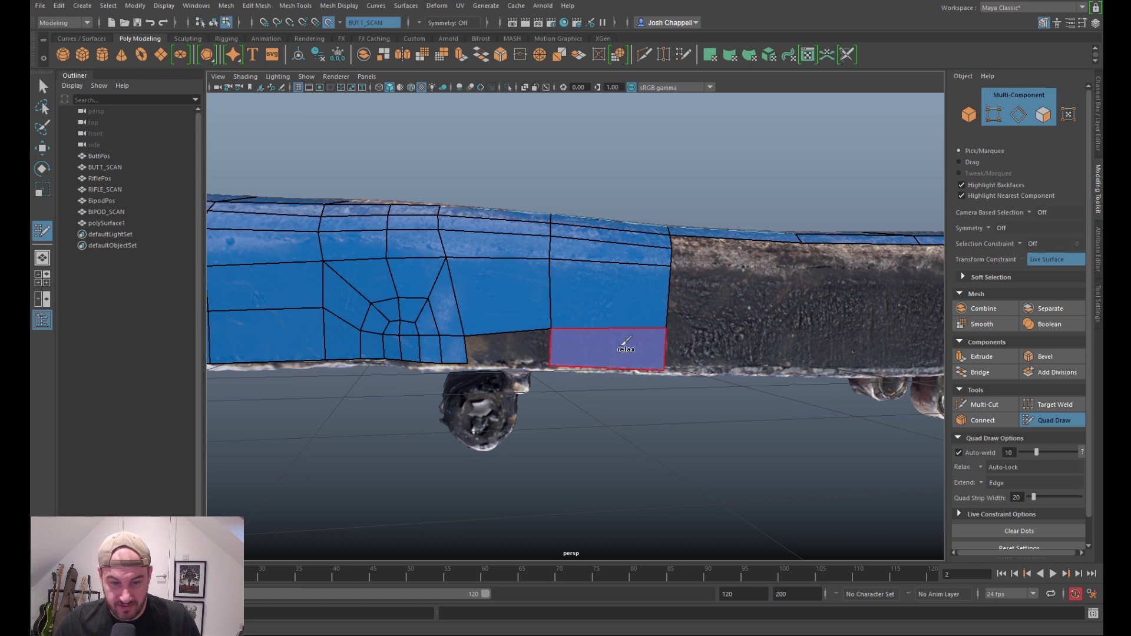
left_click(506, 346, "shift")
Step: Relax the side-wall quads around and beyond the half-round patch to even out their spacing
left_click_drag(580, 321, 507, 326, "alt")
middle_click_drag(507, 326, 564, 316, "alt")
left_click_drag(563, 316, 569, 287, "alt")
mouse_move(433, 300)
left_mouse_down("shift")
mouse_move(533, 289)
mouse_move(598, 312)
mouse_move(543, 284)
mouse_move(678, 309)
mouse_move(517, 298)
mouse_move(429, 270)
mouse_move(627, 262)
mouse_move(351, 306)
mouse_move(447, 300)
mouse_move(467, 350)
mouse_move(451, 346)
mouse_move(689, 382)
mouse_move(645, 350)
mouse_move(645, 305)
mouse_move(640, 349)
mouse_move(581, 302)
mouse_move(555, 323)
mouse_move(607, 342)
mouse_move(563, 276)
left_mouse_up("shift")
scroll(678, 320, "down", 5)
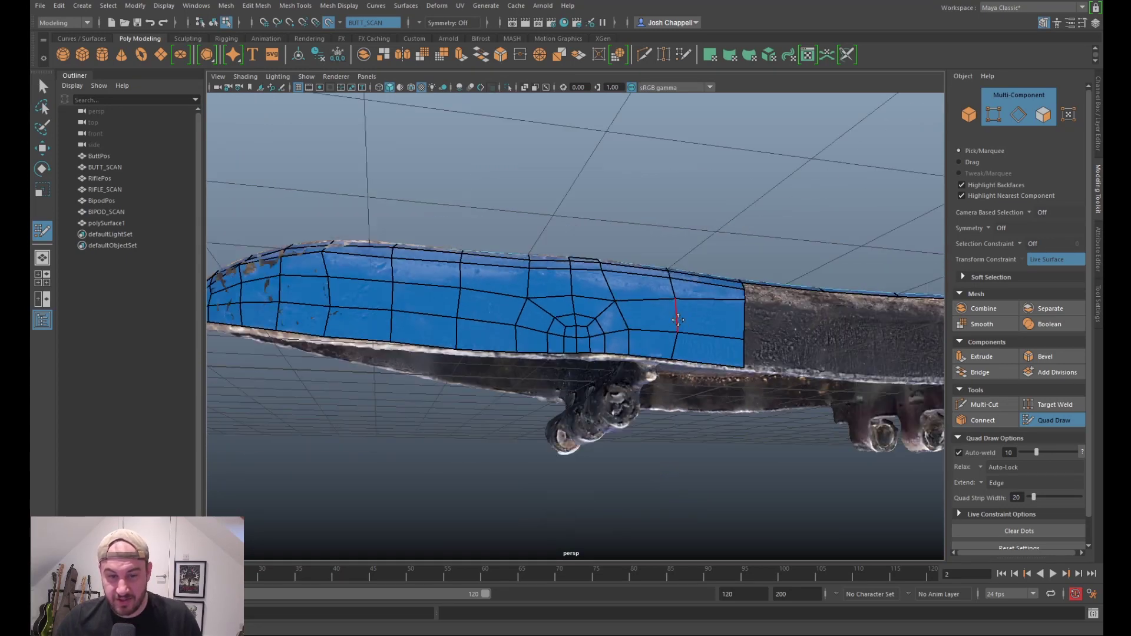
left_click_drag(678, 319, 651, 345, "alt")
left_click_drag(493, 307, 513, 307, "alt")
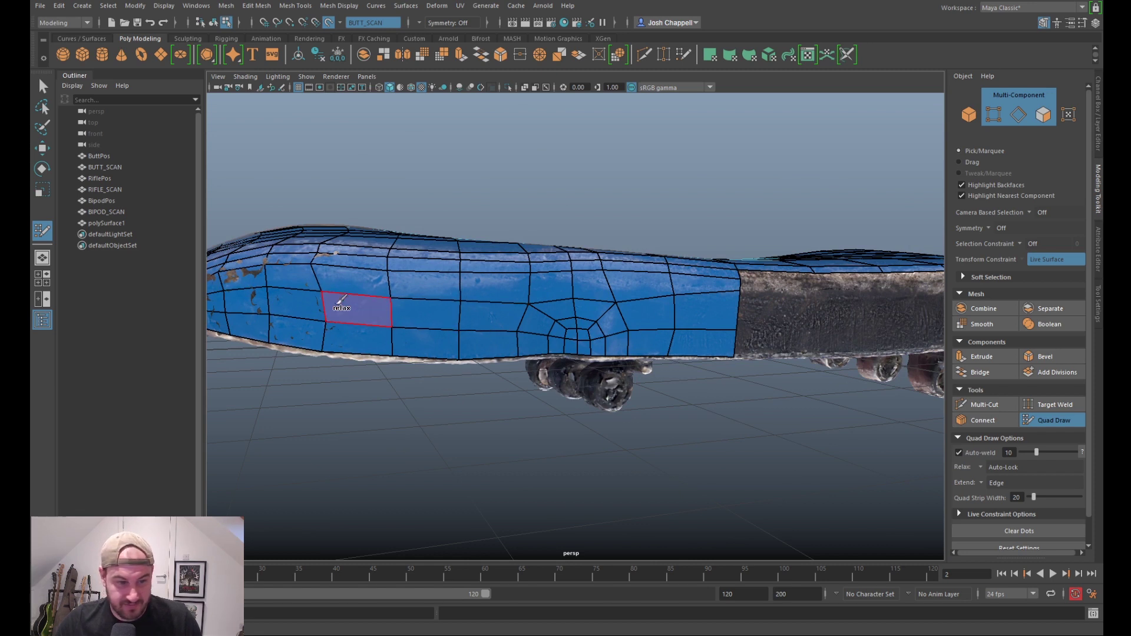
Step: Fill the next column of quads beneath the rim and lower vertices along the lower edge of that row
left_click_drag(584, 317, 550, 315, "alt")
middle_click_drag(697, 315, 586, 318, "alt")
scroll(583, 320, "up", 4)
mouse_move(589, 395)
left_mouse_down("alt")
mouse_move(559, 288)
mouse_move(728, 255)
left_mouse_up("alt")
left_click(771, 250)
left_click(753, 241, "shift")
left_click(768, 270)
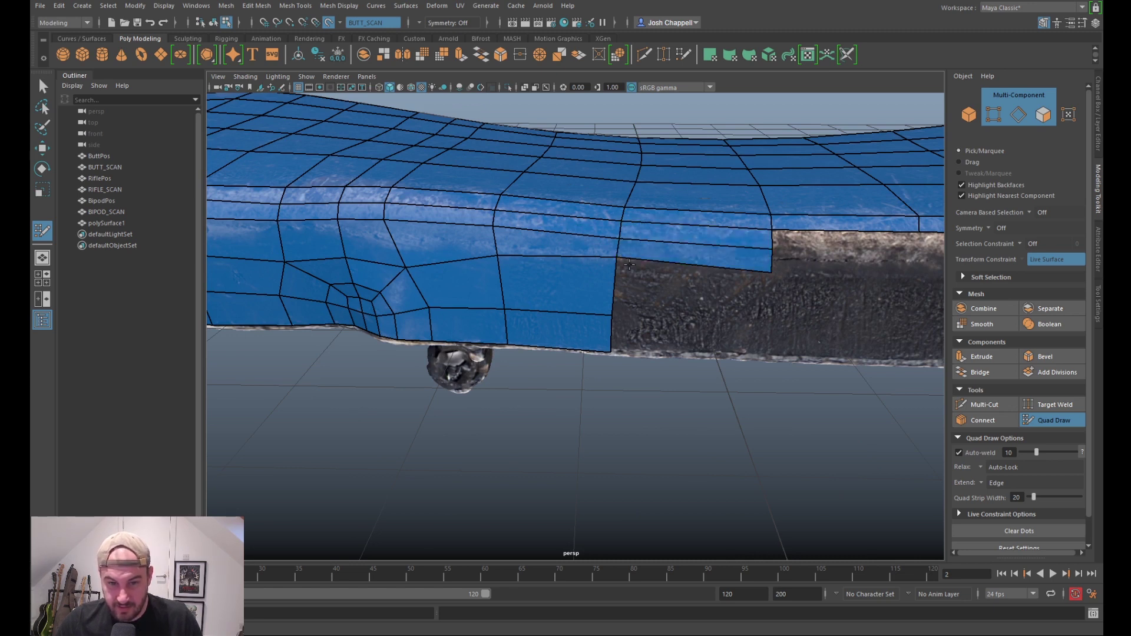
left_click_drag(498, 256, 498, 271)
left_click_drag(772, 274, 773, 284)
Step: Continue along the rim towards the second group of lugs with two rows of two quads each
middle_click_drag(881, 260, 708, 274, "alt")
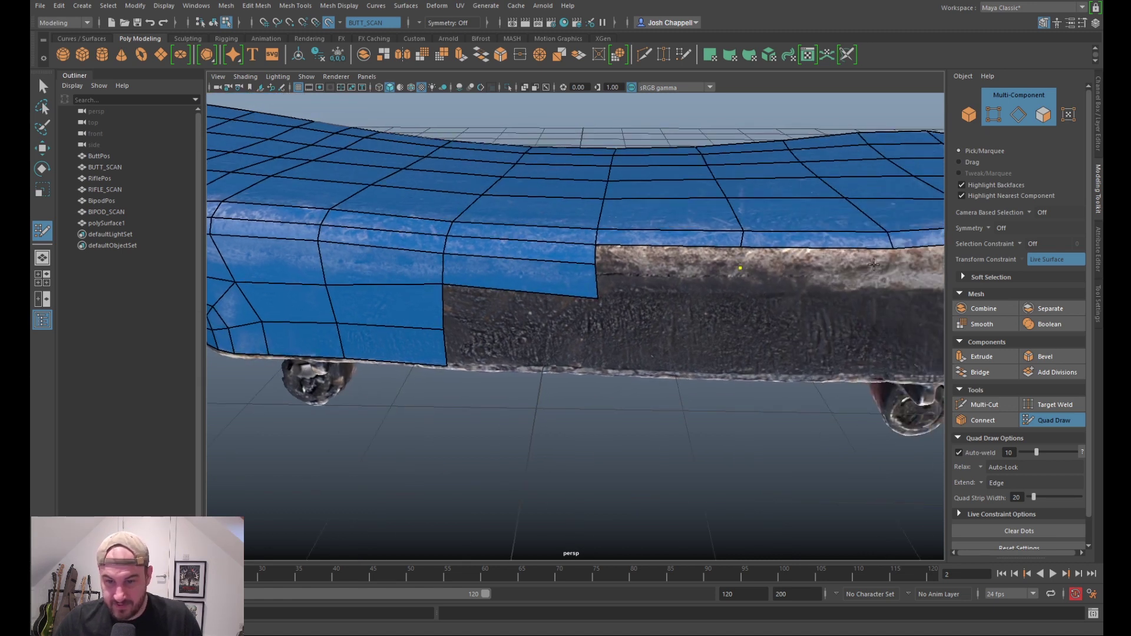
left_click(818, 259, "shift")
left_click(669, 257, "shift")
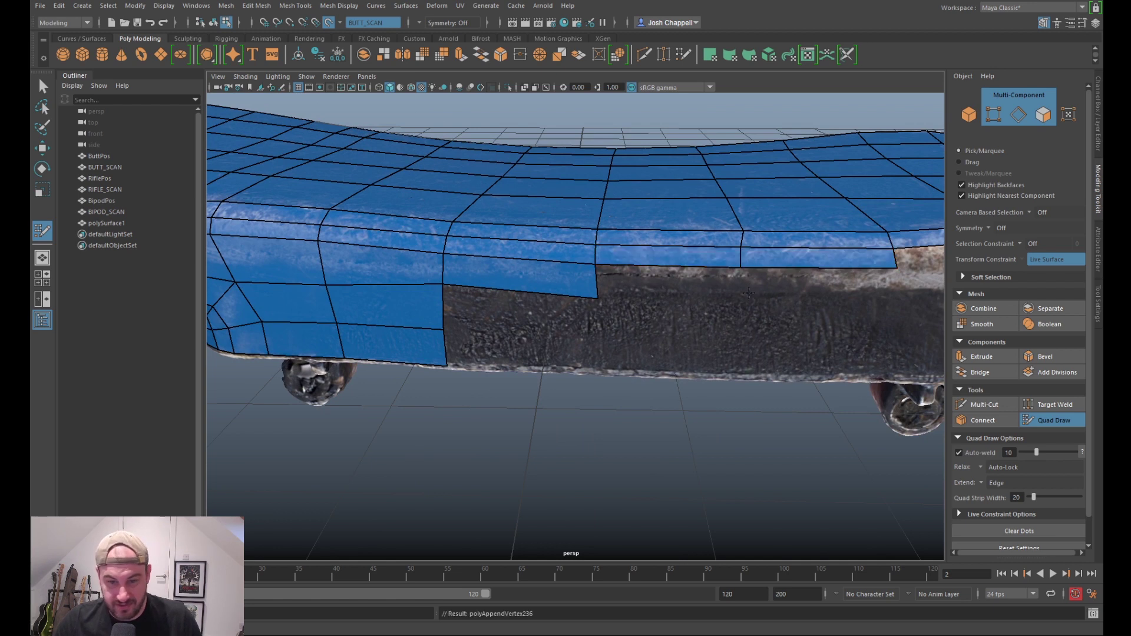
left_click(740, 301)
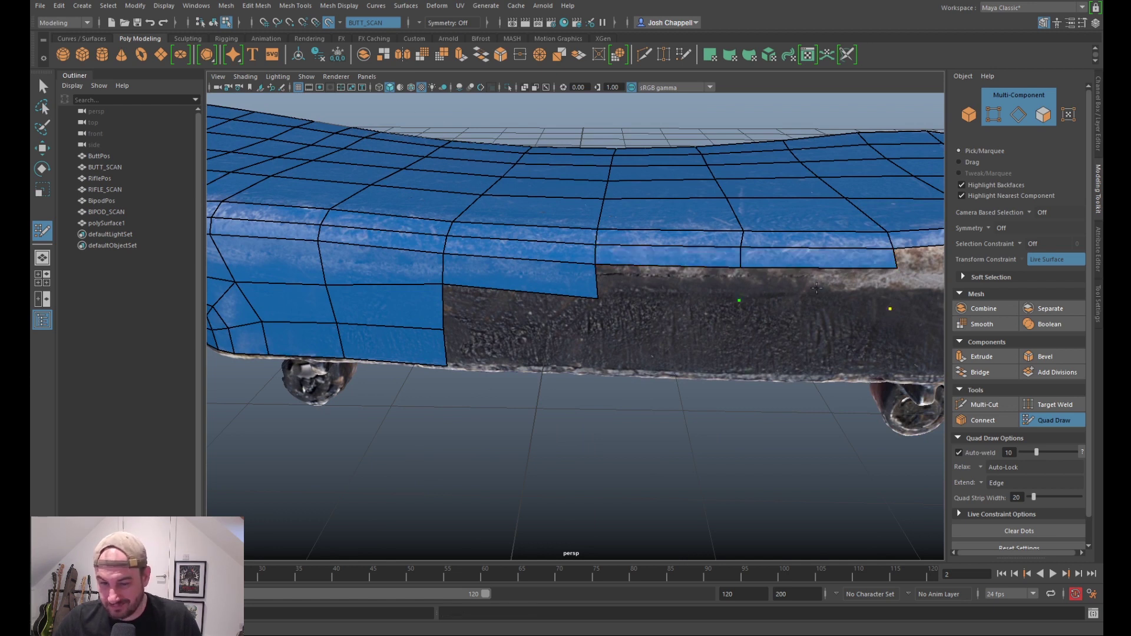
left_click(697, 278, "shift")
left_click(811, 286, "shift")
Step: Fill two rows of three quads down to the bottom edge of the wall between the two lug groups
left_click_drag(565, 351, 593, 321, "alt")
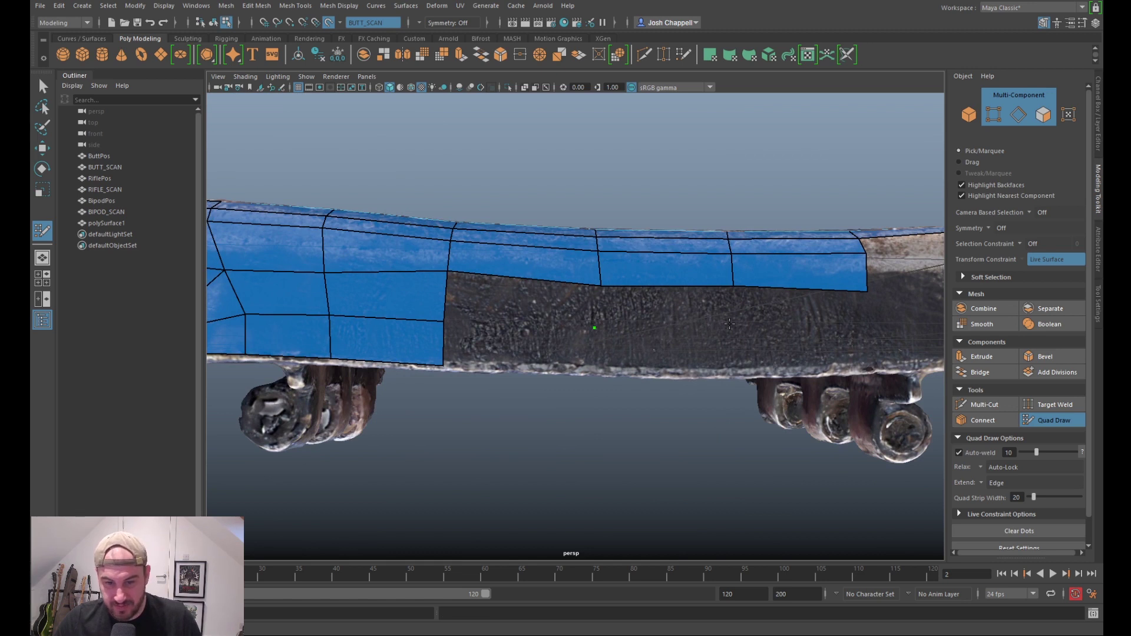
left_click_drag(841, 324, 860, 329, "alt")
left_click(514, 301, "shift")
left_click(666, 307, "shift")
left_click(786, 307, "shift")
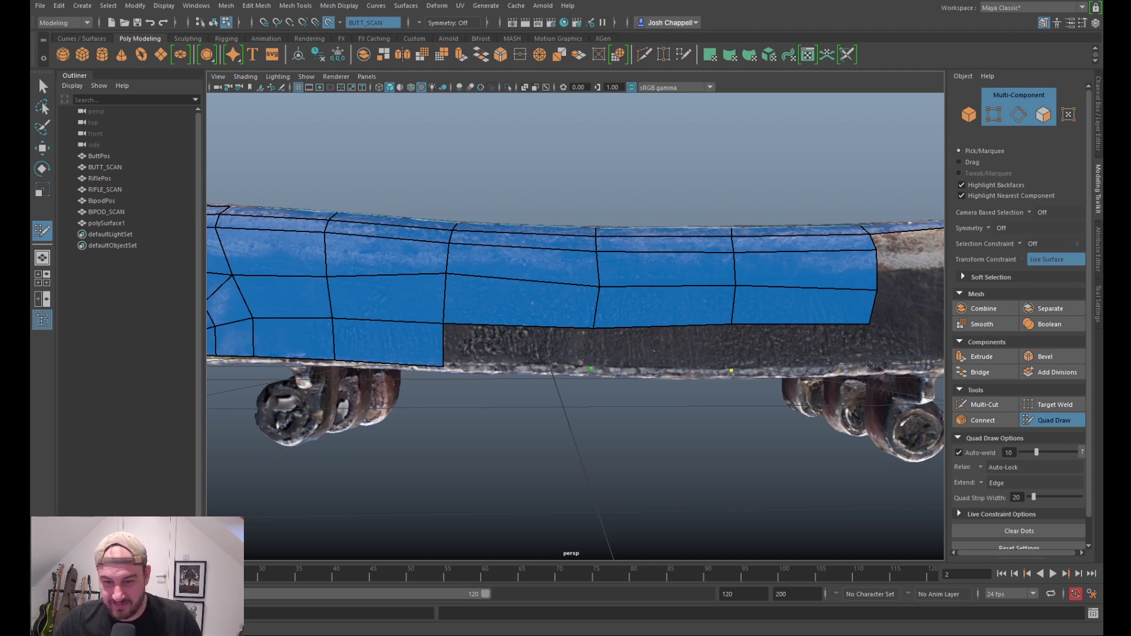
left_click(508, 338, "shift")
left_click(666, 346, "shift")
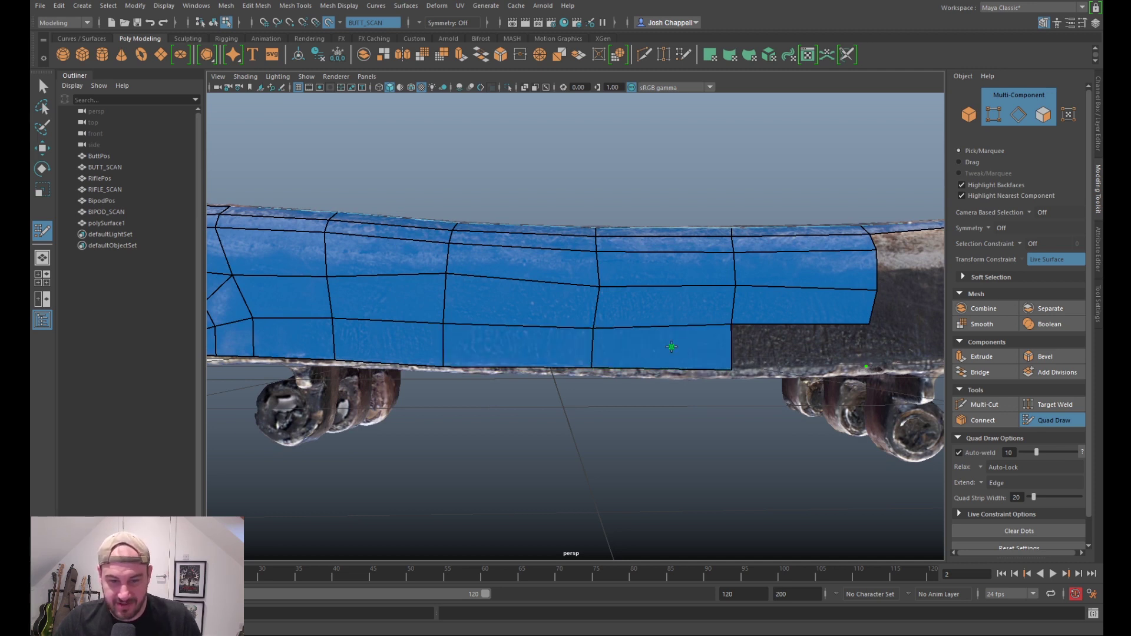
left_click(766, 341, "shift")
Step: Relax the new side-wall quads and shift bottom-edge vertices to straighten the vertical edges
left_click_drag(462, 299, 739, 312, "shift")
mouse_move(412, 303)
left_mouse_down("shift")
mouse_move(362, 303)
mouse_move(392, 330)
mouse_move(406, 288)
mouse_move(425, 283)
left_mouse_up("shift")
middle_click_drag(424, 283, 542, 306, "alt")
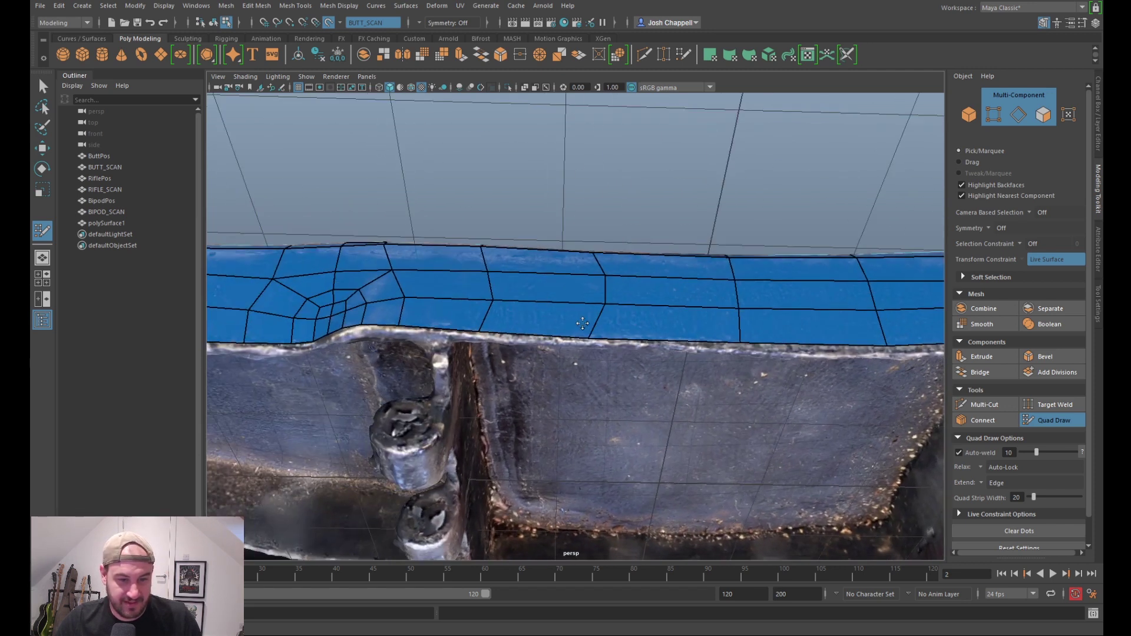
right_click_drag(542, 306, 610, 330, "alt")
left_click_drag(602, 336, 617, 336)
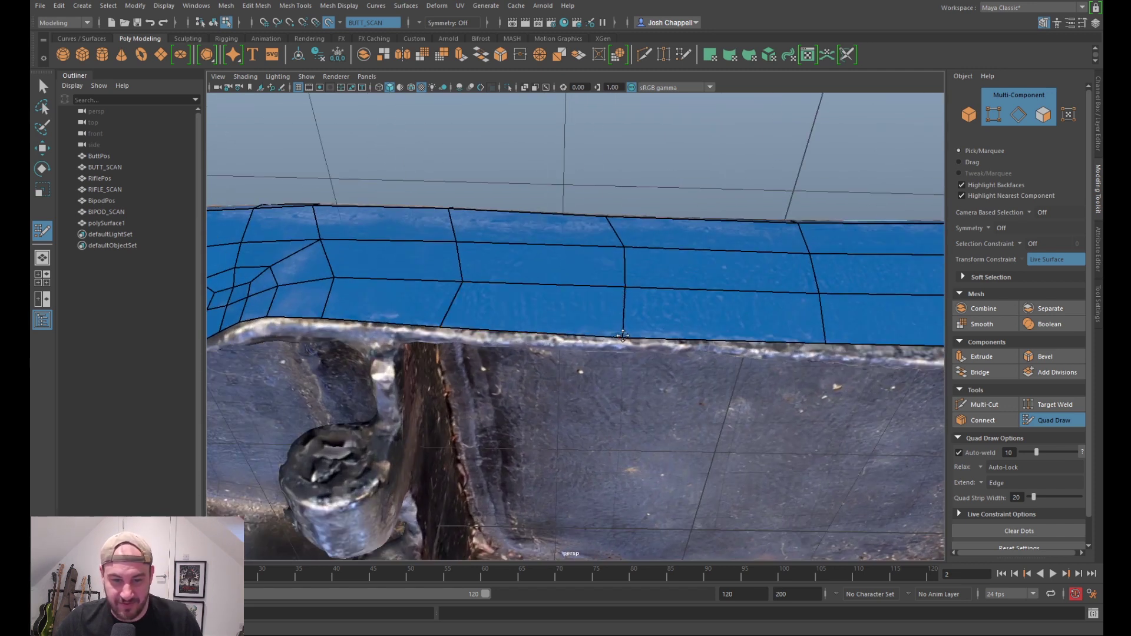
left_click_drag(453, 328, 565, 313, "alt")
Step: Reposition the outer vertices of the last column before the second lug group to straighten its open edge
scroll(633, 247, "down", 3)
middle_click_drag(668, 278, 350, 242, "alt")
middle_click_drag(754, 262, 631, 227, "alt")
scroll(618, 231, "up", 4)
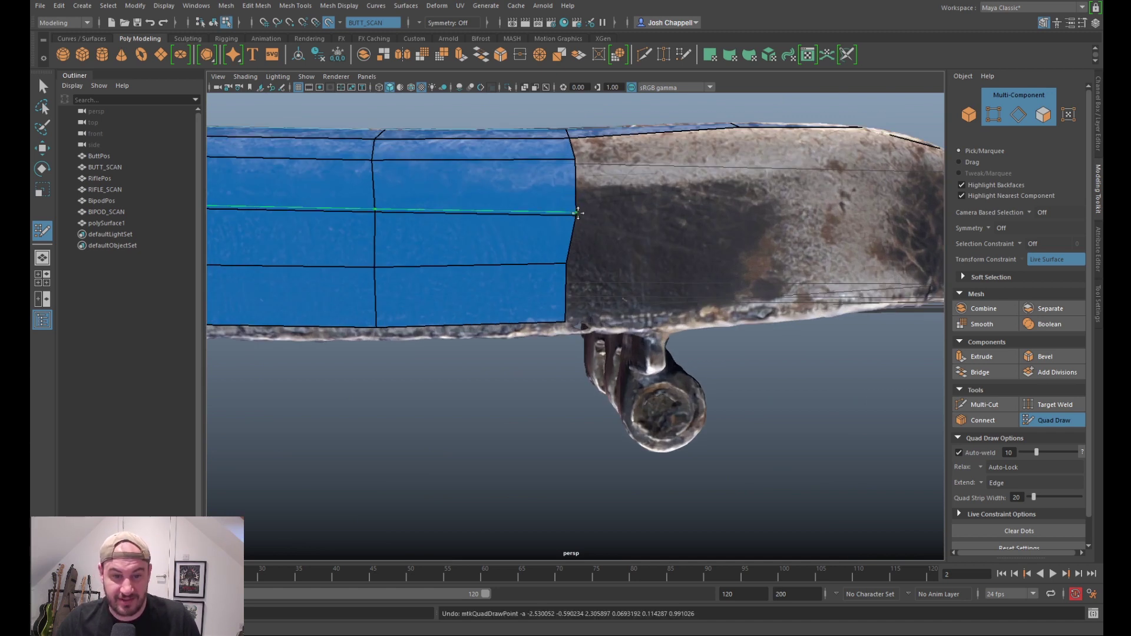
left_click_drag(571, 211, 568, 210)
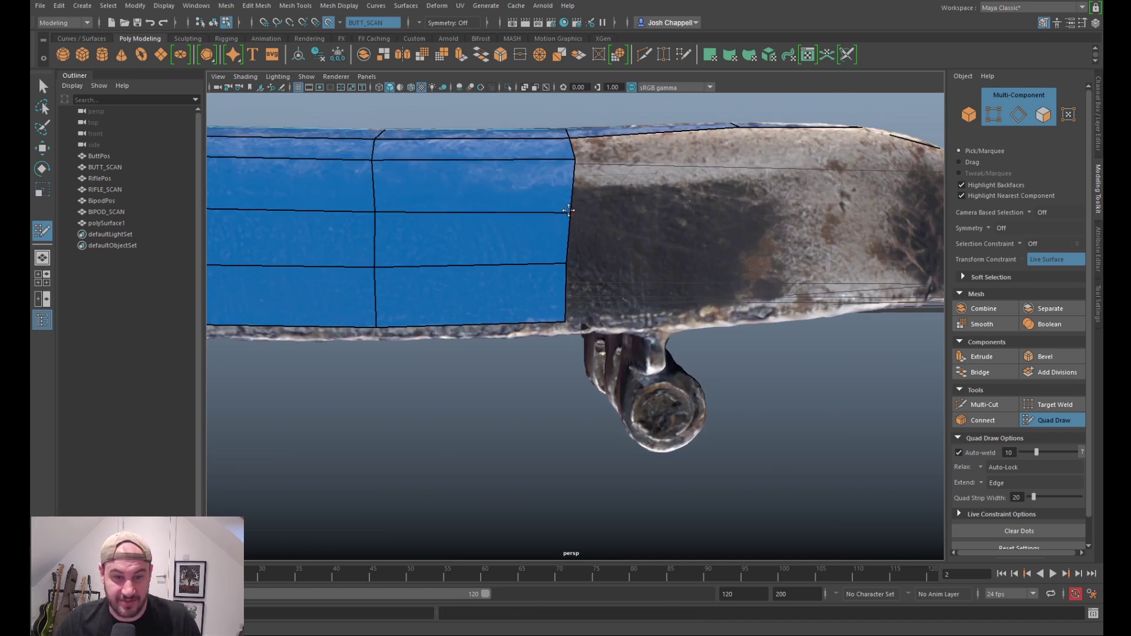
mouse_move(573, 158)
left_mouse_down()
mouse_move(618, 227)
mouse_move(677, 265)
mouse_move(629, 236)
left_mouse_up()
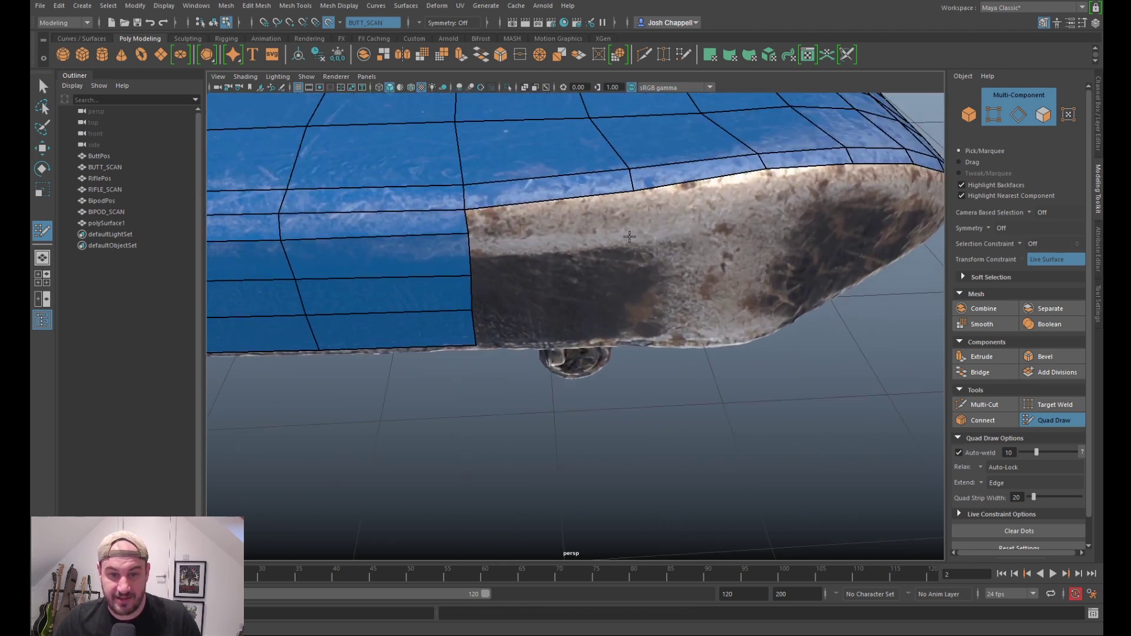
Step: Fill two rows of two quads beneath the rim above the second lug group, heading towards the rounded end
left_click(605, 212, "shift")
left_click(745, 195, "shift")
mouse_move(762, 224)
left_mouse_down("alt")
mouse_move(704, 202)
mouse_move(758, 207)
left_mouse_up("alt")
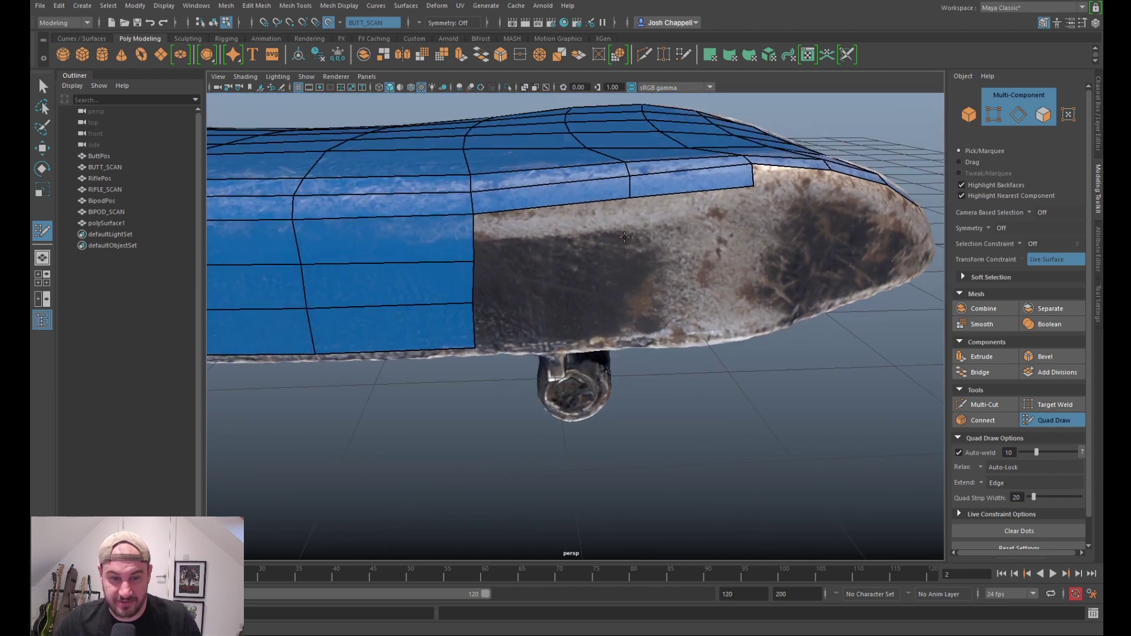
left_click(751, 226)
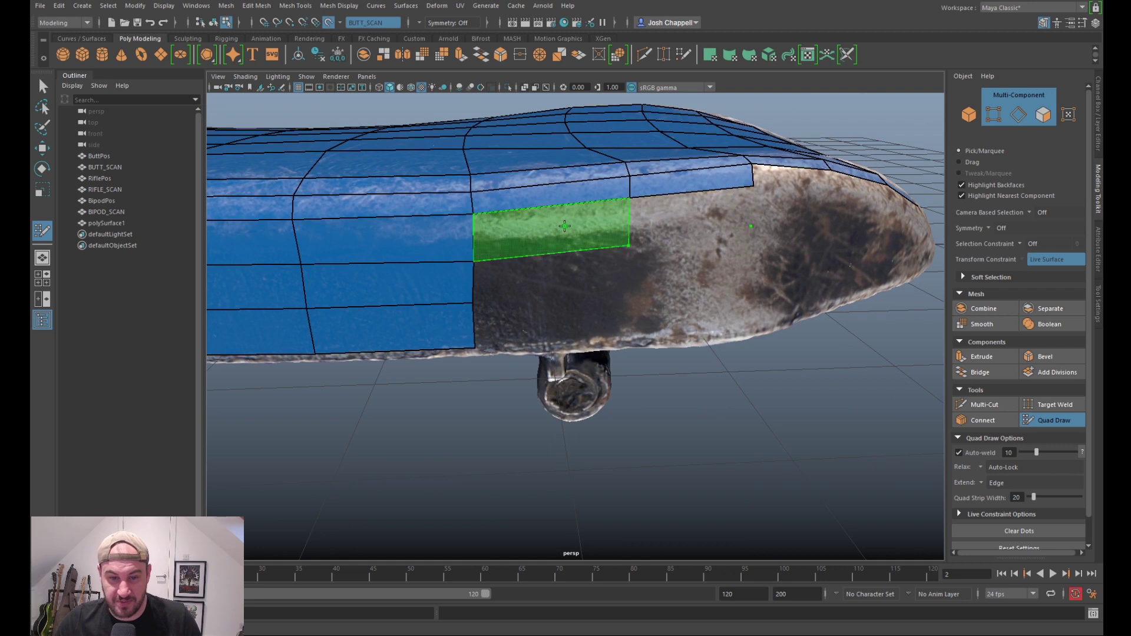
left_click(595, 228, "shift")
left_click(702, 219, "shift")
left_click_drag(699, 247, 612, 279, "alt")
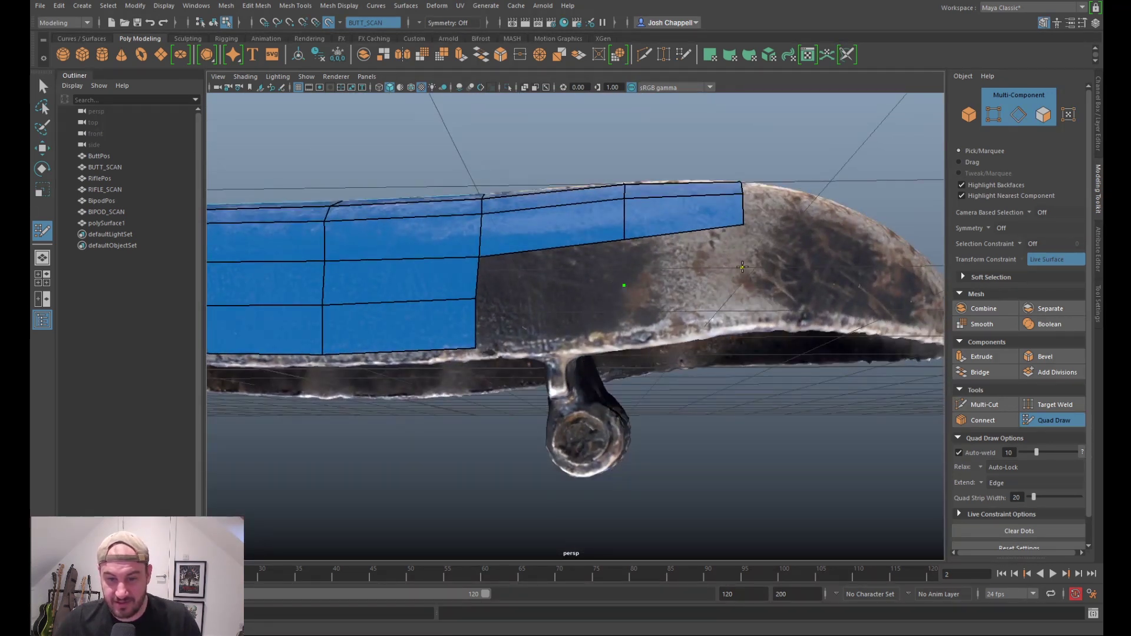
Step: Fill two further rows of two quads down to the bottom edge of the wall above the second lug group
left_click(727, 255, "shift")
left_click(615, 265, "shift")
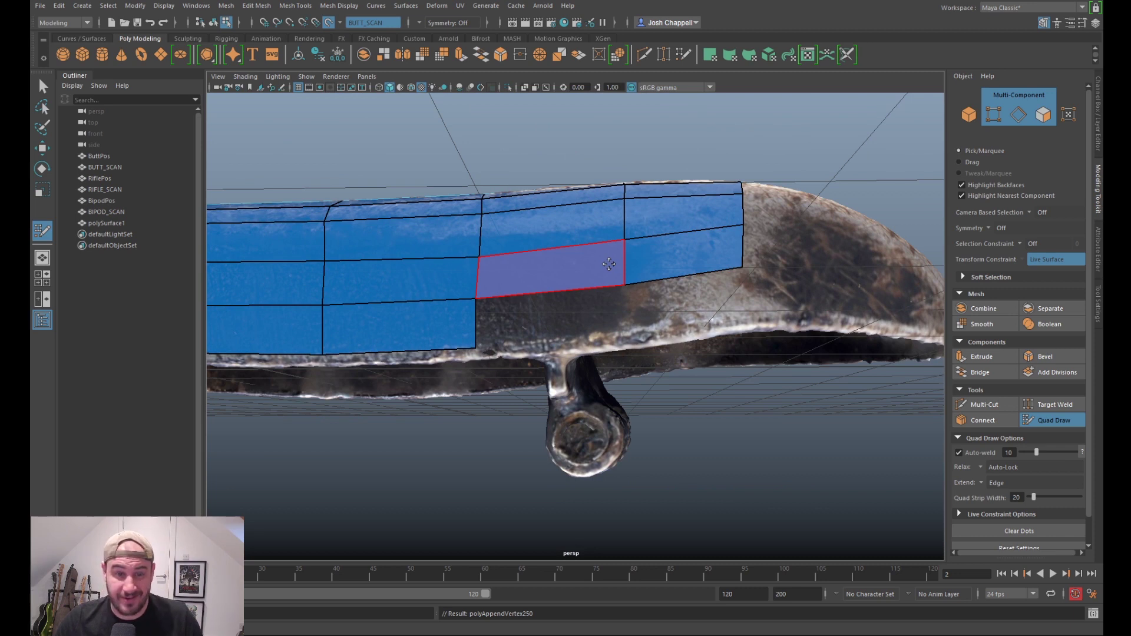
left_click(608, 264, "ctrl+shift")
left_click(615, 310, "shift")
left_click(696, 309, "shift")
Step: Delete the two lower quads of the last column nearest the rounded end
mouse_move(698, 304)
left_mouse_down("alt")
mouse_move(725, 240)
mouse_move(728, 254)
mouse_move(727, 219)
mouse_move(730, 288)
mouse_move(714, 259)
mouse_move(738, 355)
mouse_move(722, 290)
mouse_move(757, 270)
mouse_move(744, 299)
left_mouse_up("alt")
scroll(659, 368, "up", 3)
left_click_drag(653, 357, 643, 443, "alt")
scroll(640, 353, "up", 3)
left_click_drag(638, 329, 631, 301, "alt")
left_click(672, 306, "ctrl+shift")
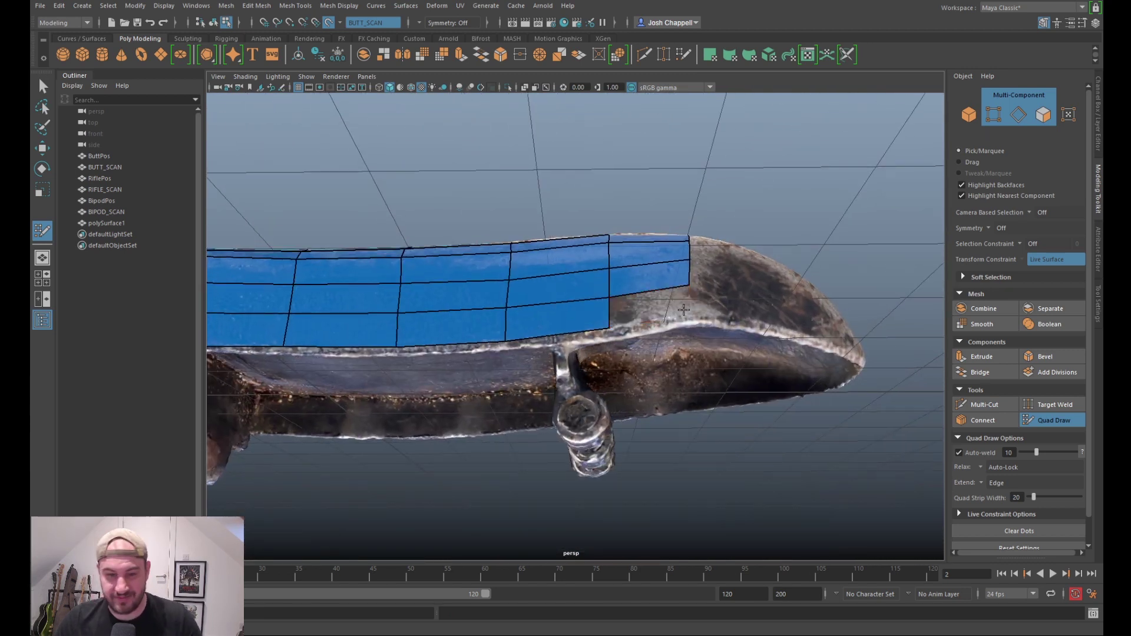
scroll(678, 304, "up", 3)
left_click(703, 259, "ctrl+shift")
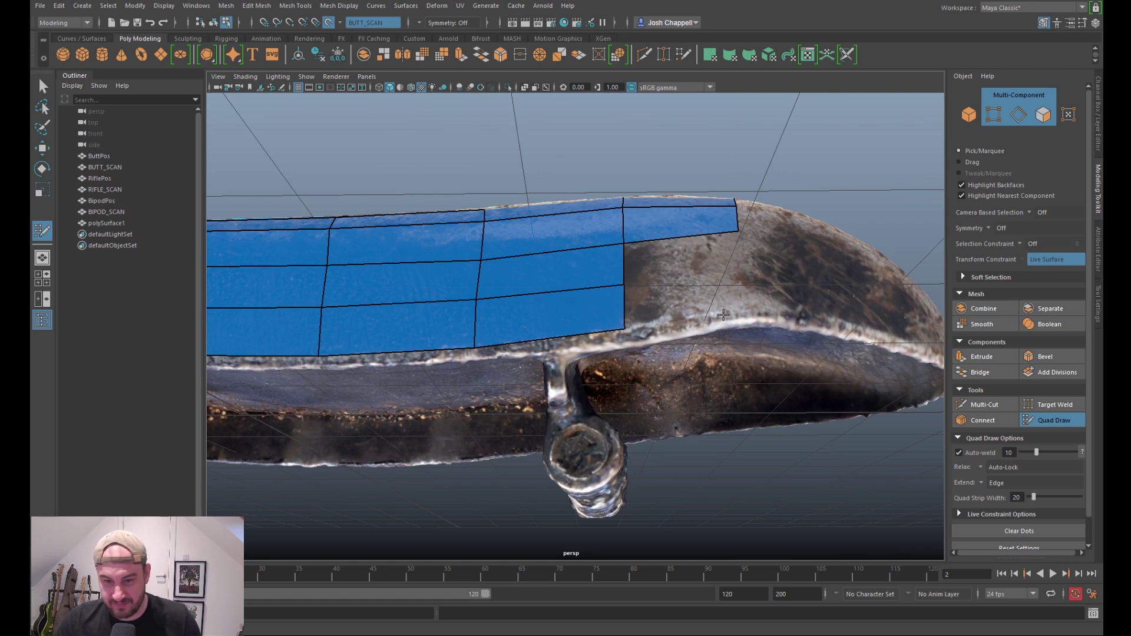
Step: Build a small quad near the bottom edge just past the second lug group and frame it with quads on three sides
mouse_move(732, 314)
left_mouse_down("alt")
mouse_move(724, 289)
mouse_move(746, 301)
left_mouse_up("alt")
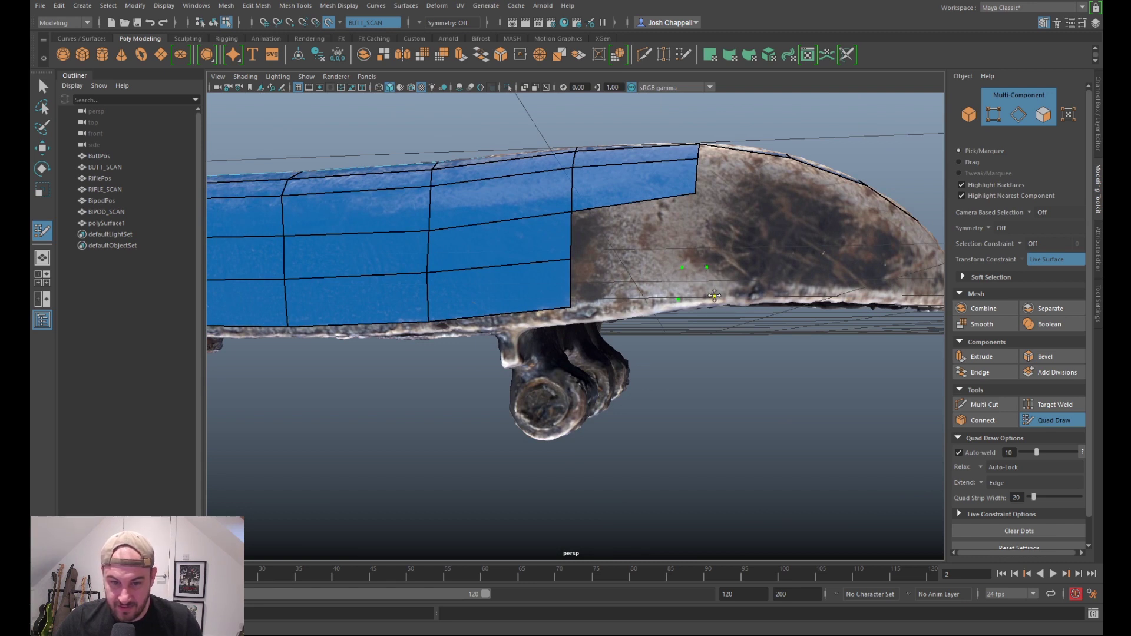
left_click(699, 283, "shift")
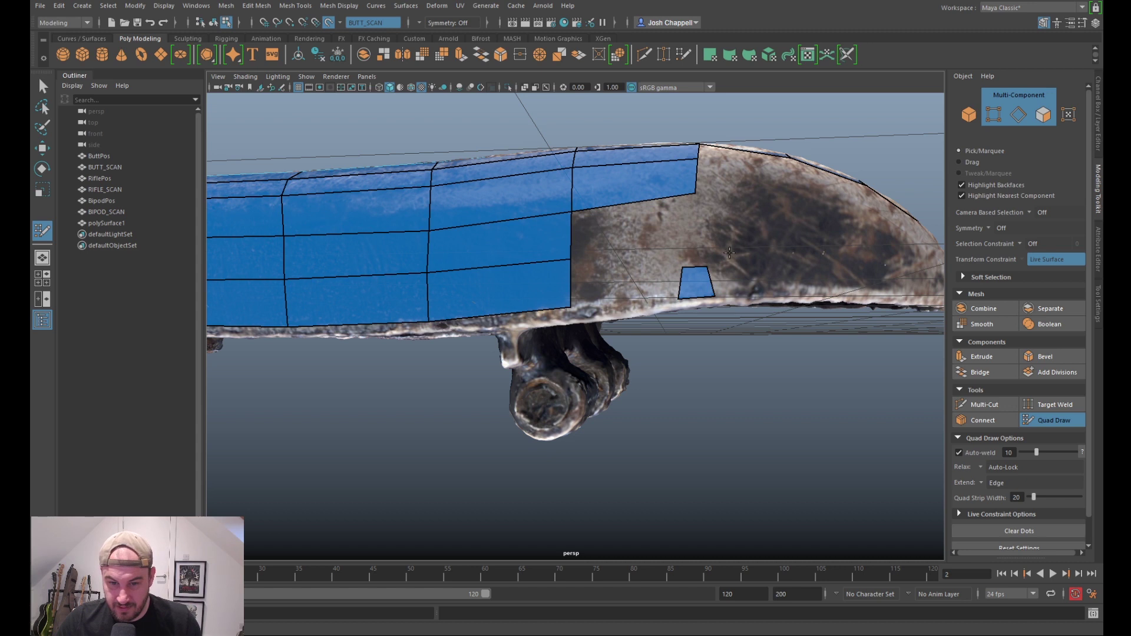
left_click(723, 277, "shift")
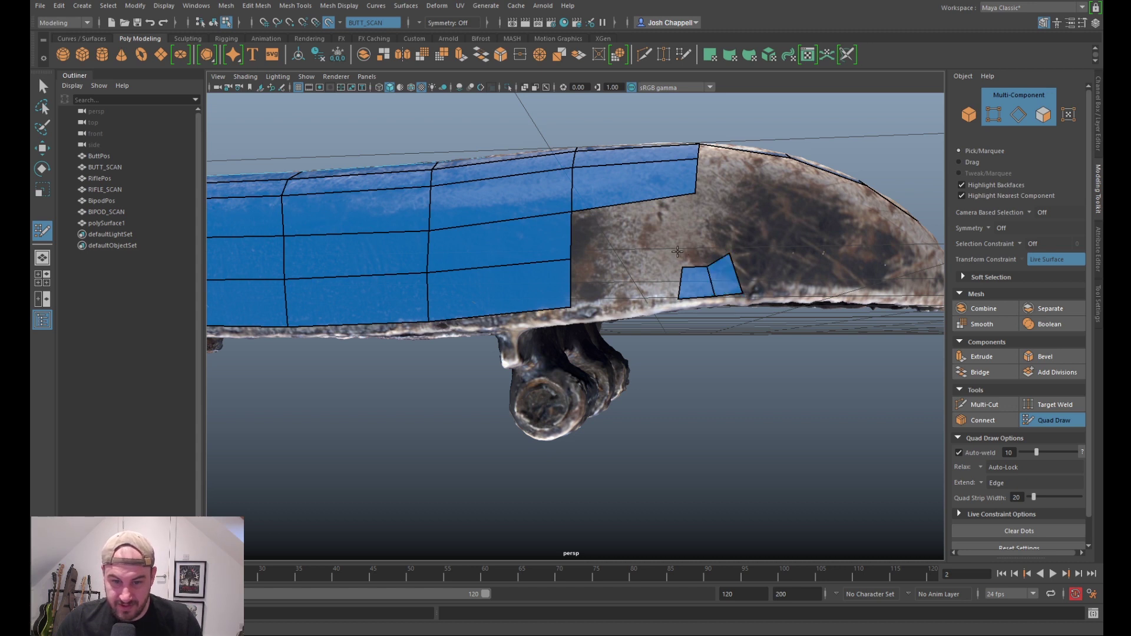
left_click(683, 260, "shift")
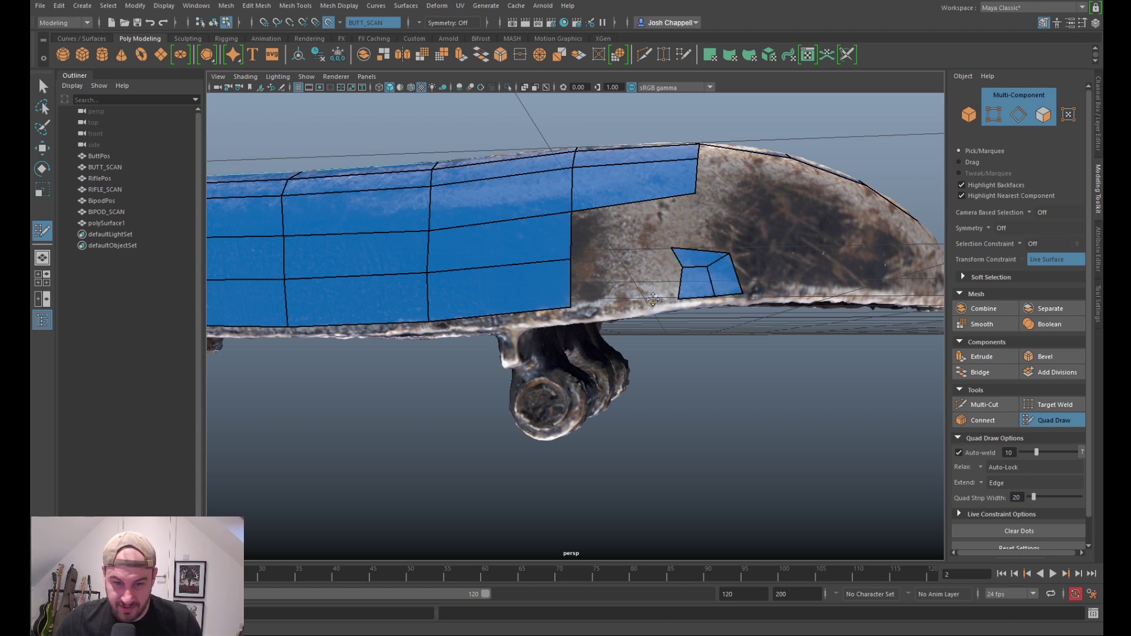
left_click(666, 271, "shift")
mouse_move(693, 266)
left_mouse_down()
mouse_move(670, 253)
mouse_move(684, 204)
mouse_move(691, 278)
left_mouse_up()
Step: Bridge the framed quad patch to the last wall column with two quads and add another quad above the patch
left_click(623, 276, "shift")
left_click(635, 225, "shift")
left_click_drag(695, 195, 755, 224)
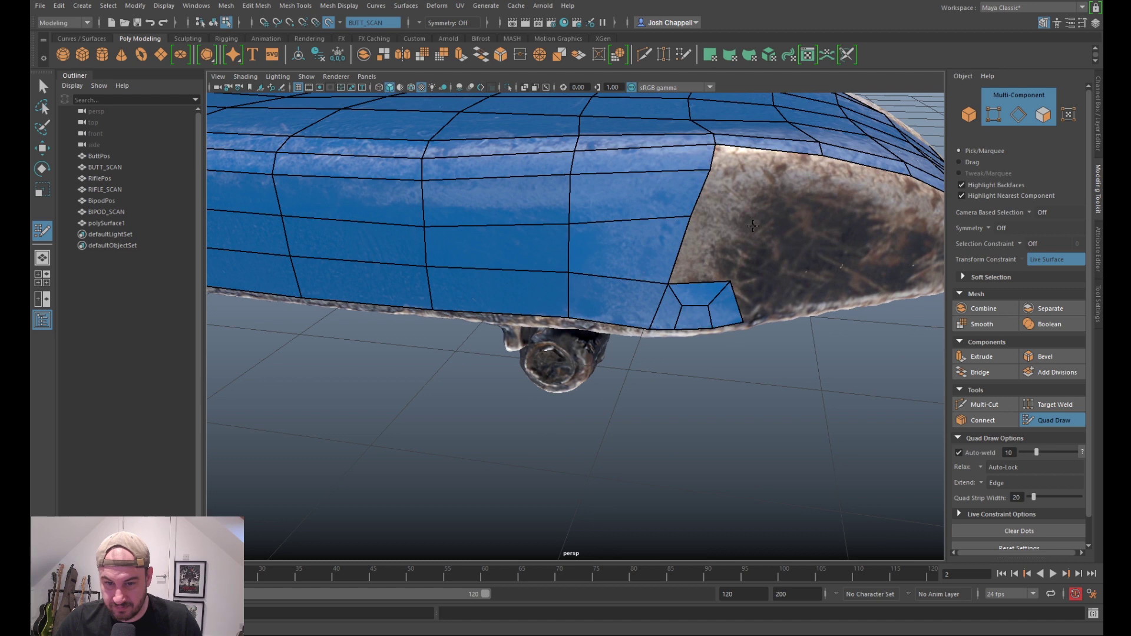
left_click(720, 245, "shift")
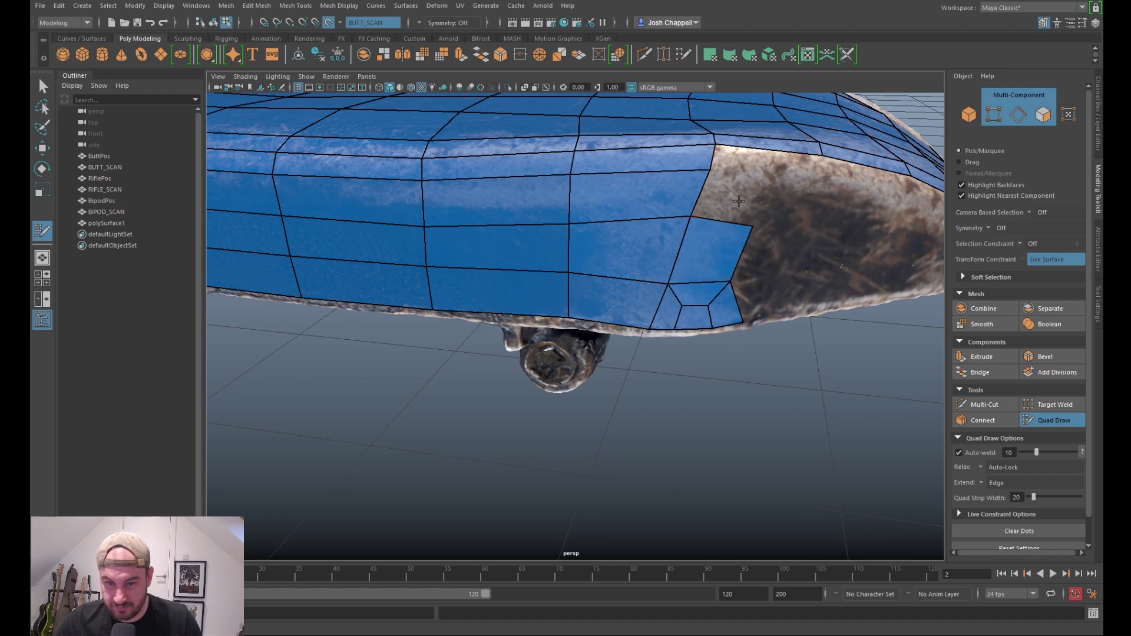
left_click(806, 181)
left_click(746, 192, "shift")
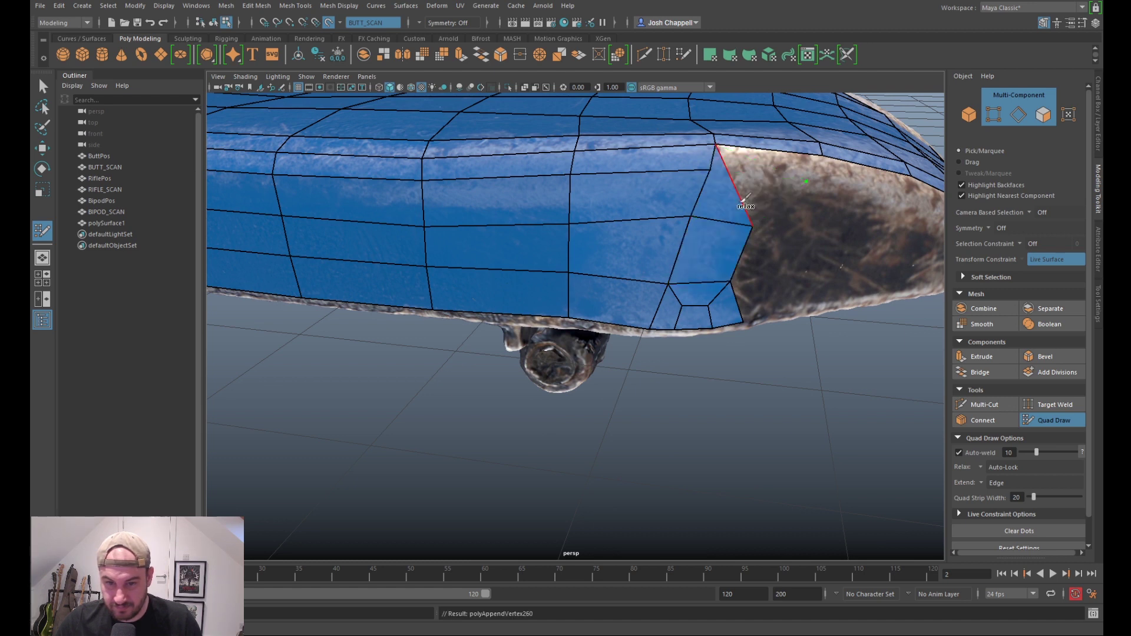
key("ctrl+z")
left_click(728, 200, "shift")
key("ctrl+z")
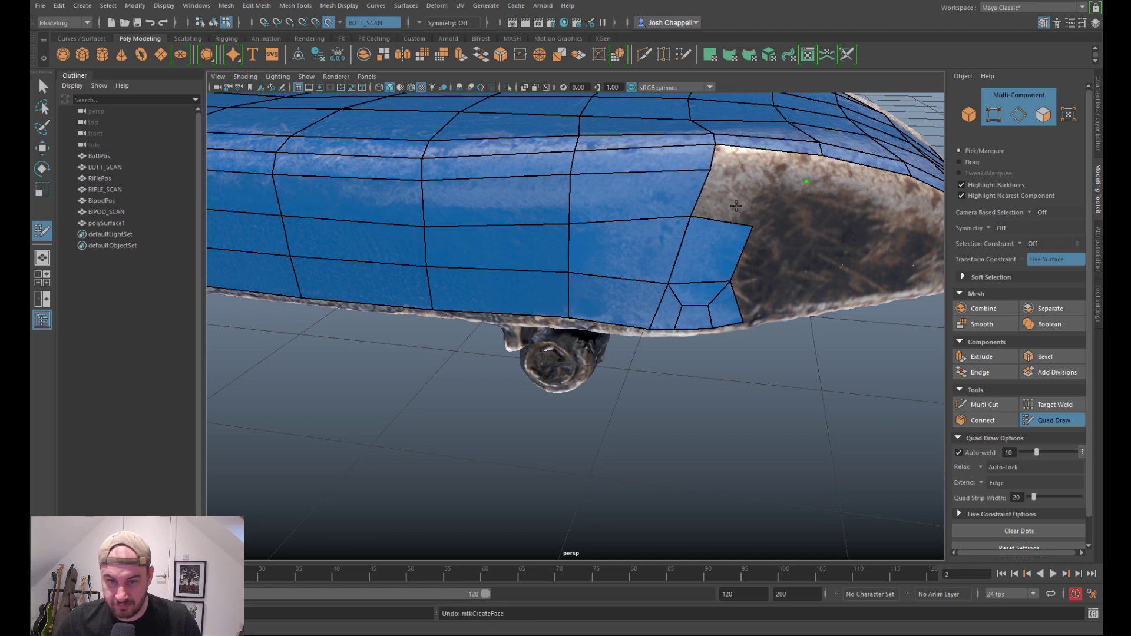
Step: Complete the column beneath the rim and fill the next column of quads from the bottom edge upwards, heading towards the rounded end
left_click(753, 196, "shift")
mouse_move(779, 171)
left_mouse_down("alt")
mouse_move(777, 276)
mouse_move(763, 204)
left_mouse_up("alt")
left_click(751, 314, "shift")
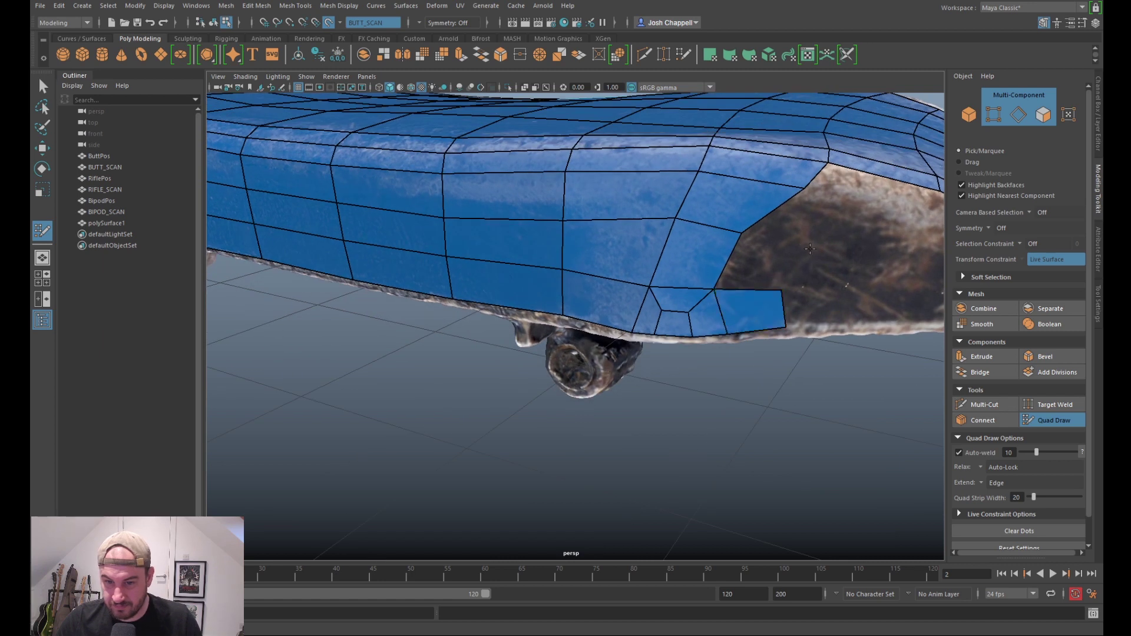
left_click(760, 257, "shift")
left_click(814, 220, "shift")
Step: Close the gap beneath the rim in the last column and shift its open-edge vertex towards the rounded end
mouse_move(813, 221)
left_mouse_down("alt")
mouse_move(804, 284)
mouse_move(784, 268)
left_mouse_up("alt")
mouse_move(635, 295)
left_mouse_down("shift")
mouse_move(598, 301)
mouse_move(586, 265)
left_mouse_up("shift")
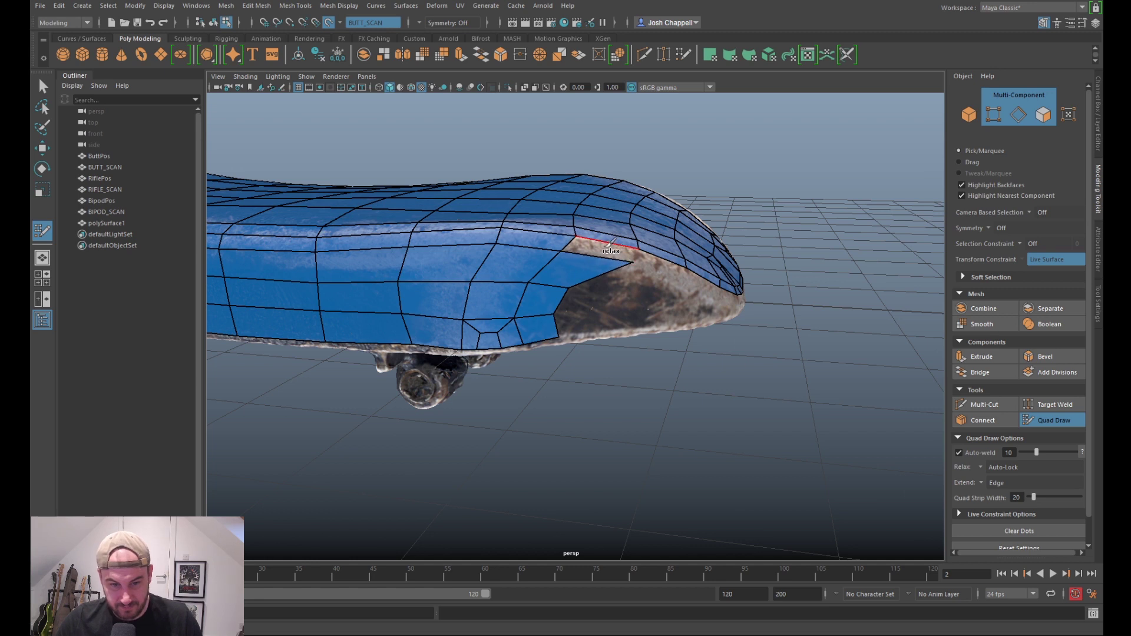
left_click(606, 252, "shift")
left_click_drag(563, 296, 574, 296)
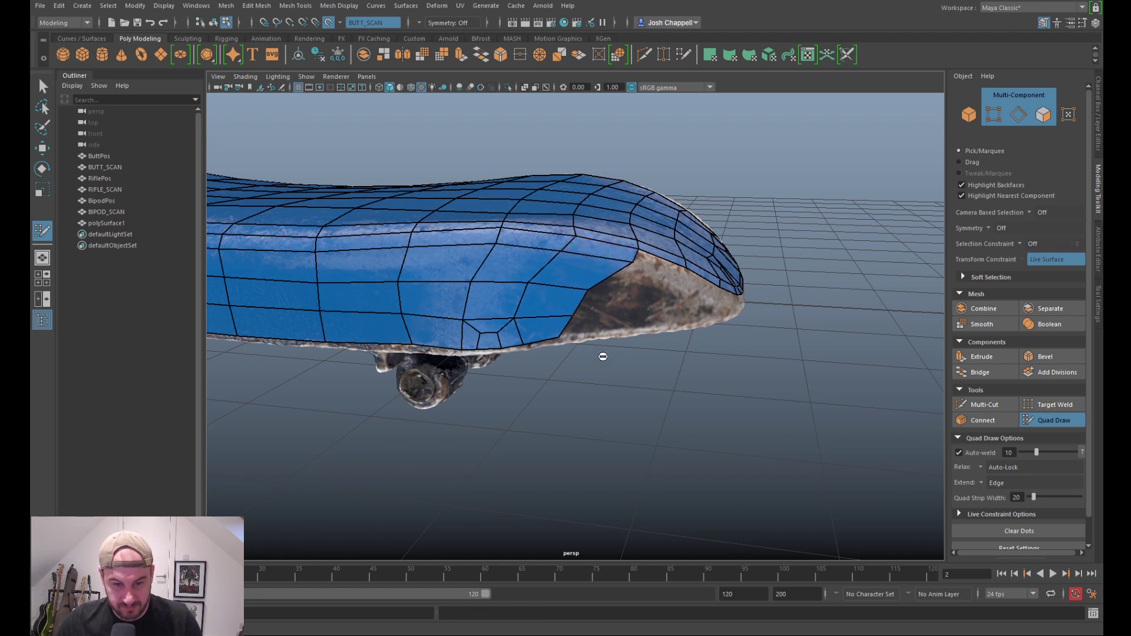
Step: Extend the side wall with new quads beneath the rim along the curve of the rounded end
scroll(601, 354, "down", 2)
scroll(599, 352, "up", 3)
mouse_move(595, 367)
left_mouse_down("alt")
mouse_move(595, 307)
mouse_move(558, 338)
mouse_move(583, 312)
mouse_move(595, 321)
mouse_move(601, 288)
mouse_move(618, 285)
left_mouse_up("alt")
left_click_drag(695, 278, 650, 249, "alt")
left_click_drag(665, 303, 709, 298, "alt")
left_click(796, 338)
left_click(753, 304, "shift")
left_click(671, 261, "shift")
Step: Place dots for a new quad beneath the central rim edge of the rounded end
mouse_move(651, 366)
left_mouse_down("alt")
mouse_move(678, 318)
mouse_move(705, 340)
left_mouse_up("alt")
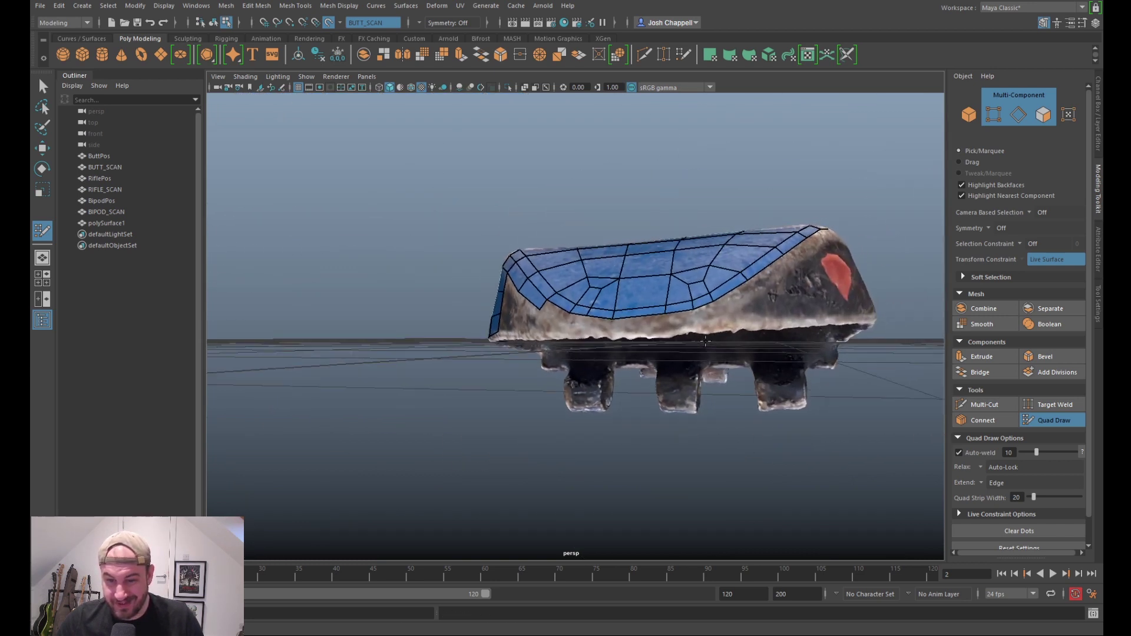
scroll(706, 340, "up", 5)
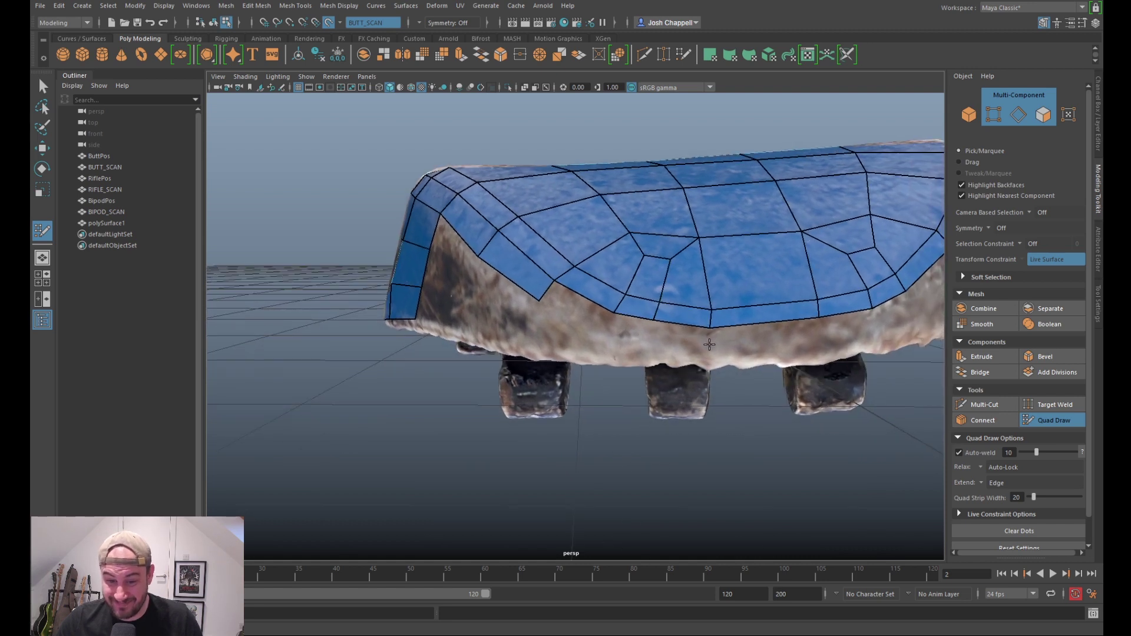
left_click(822, 337)
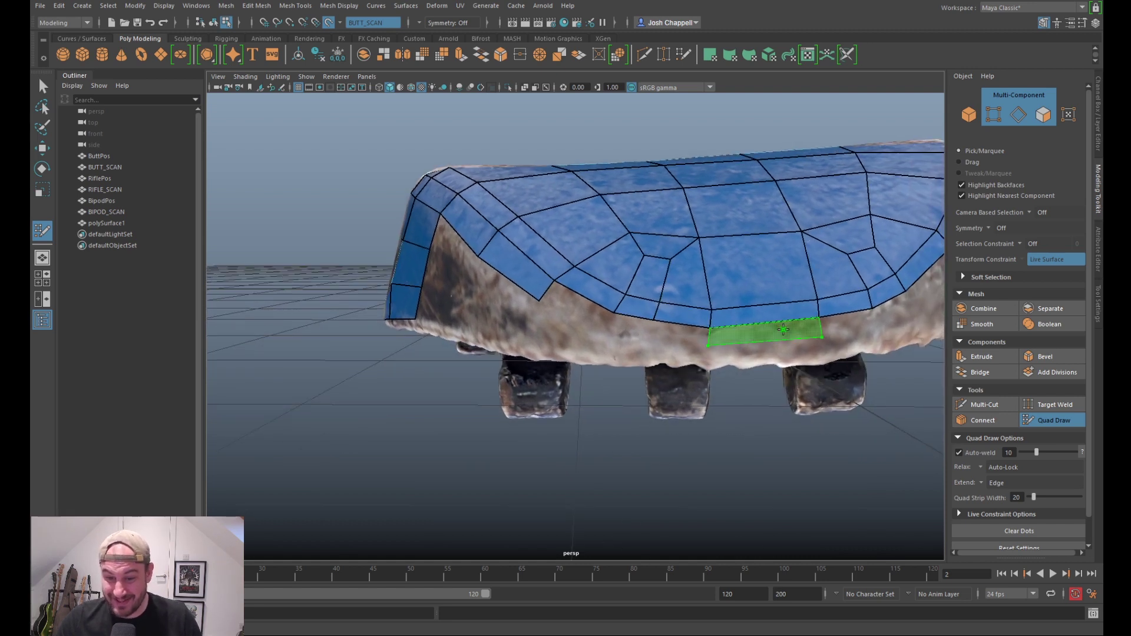
Step: Fill the first row of quads beneath the rounded end patch with Quad Draw, extending it to both sides along the lower border
left_click(766, 333, "shift")
left_click_drag(641, 341, 700, 352, "alt")
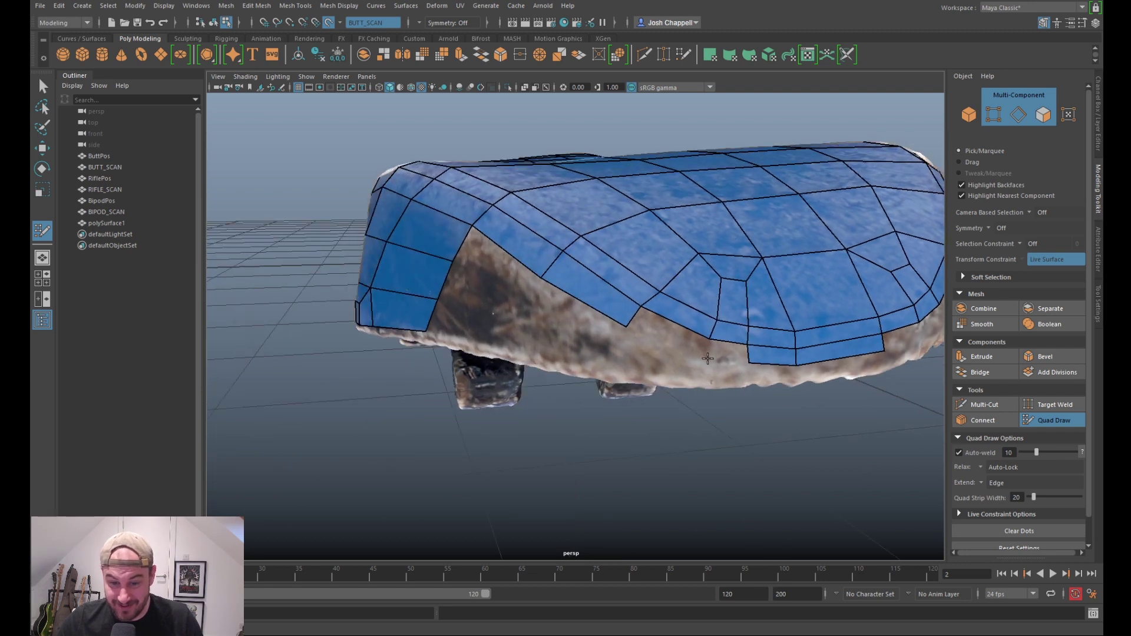
left_click(674, 333, "shift")
left_click(728, 352, "shift")
Step: Add a second row of quads beneath the rounded end patch, reaching down towards the scan's lower rim
left_click_drag(625, 377, 654, 377, "alt")
left_click_drag(765, 333, 650, 352, "alt")
scroll(650, 352, "down", 6)
left_click_drag(837, 354, 550, 356, "alt")
left_click_drag(672, 307, 702, 361, "alt")
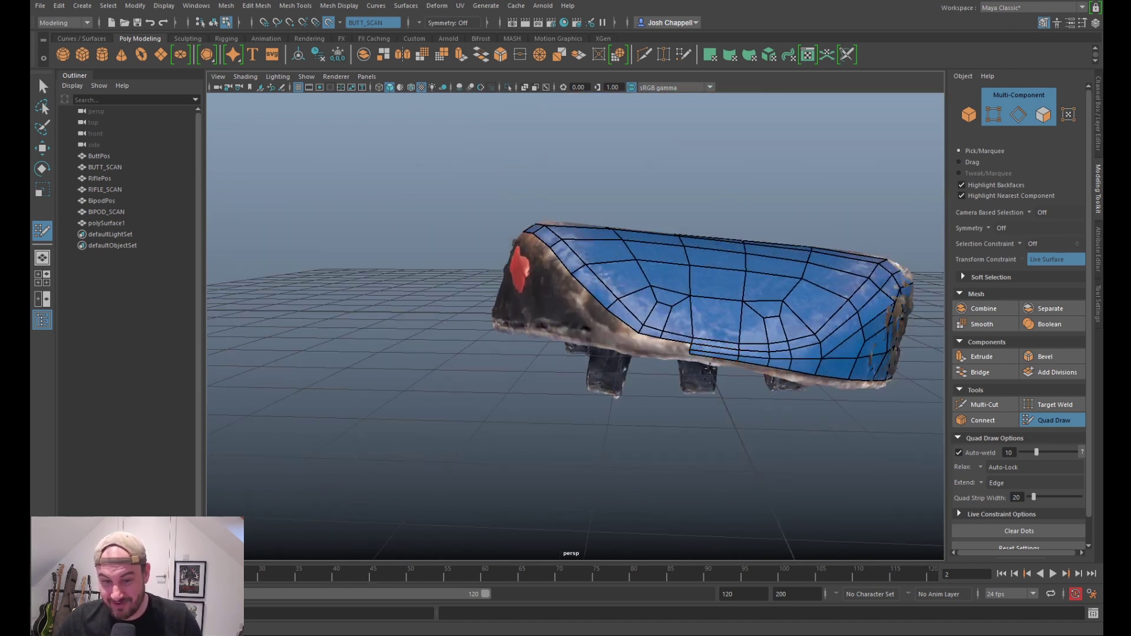
left_click_drag(554, 416, 697, 389, "alt")
scroll(543, 365, "up", 8)
scroll(543, 365, "down", 8)
scroll(649, 338, "up", 3)
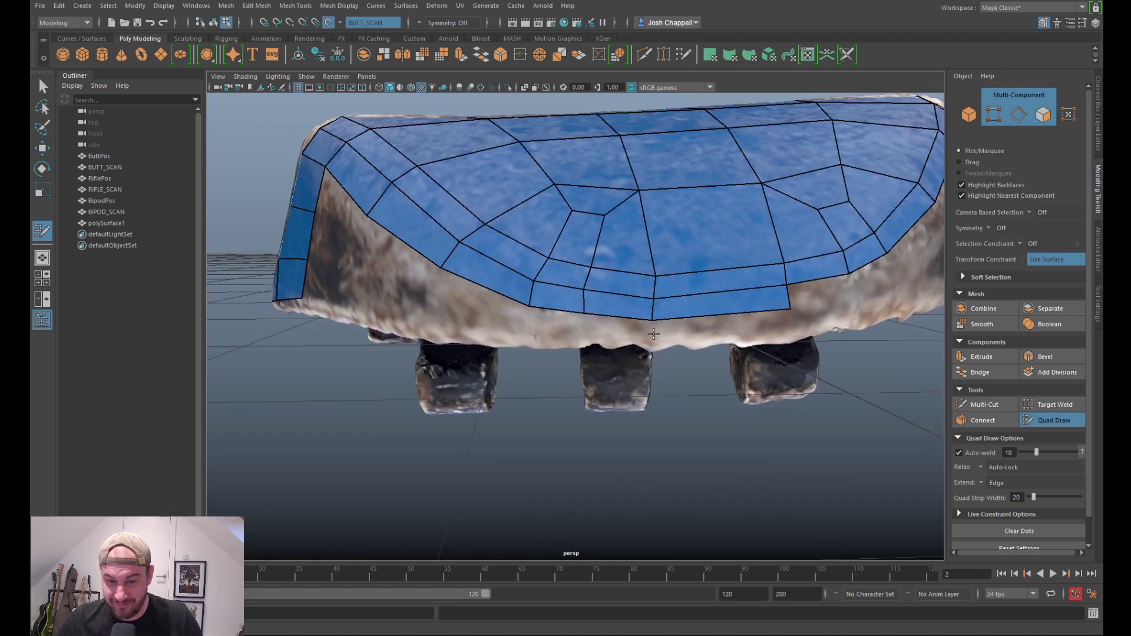
left_click(773, 325, "shift")
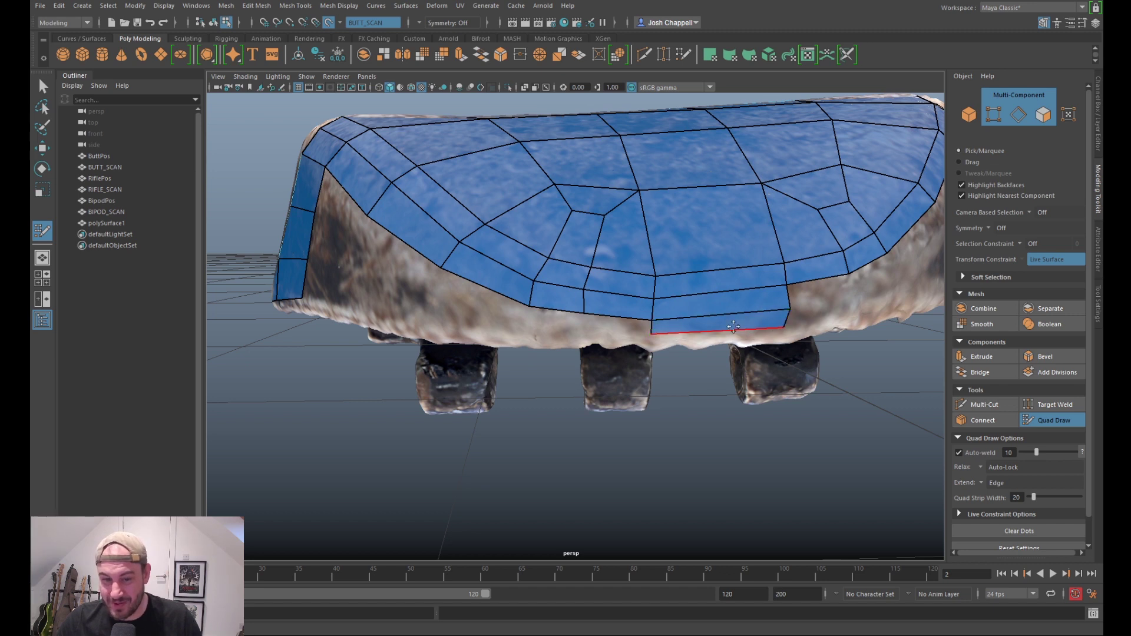
left_click(589, 327, "shift")
left_click(529, 330)
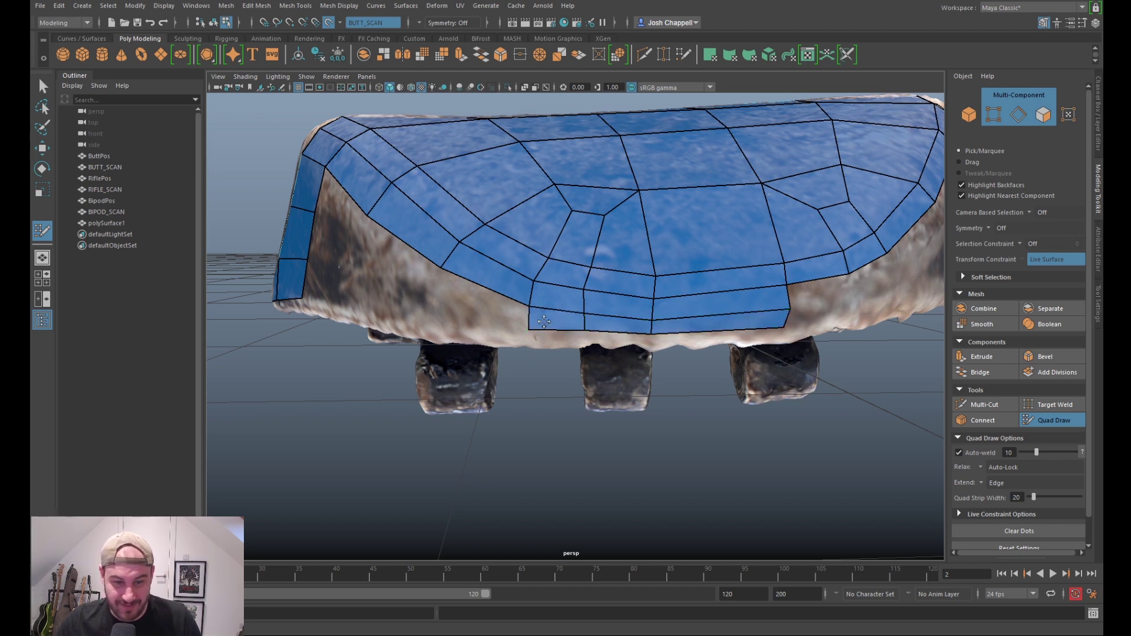
left_click(548, 321, "shift")
Step: Extend the lower rows of the rounded end patch into the open side gap with two more quads
scroll(528, 340, "down", 5)
mouse_move(529, 345)
left_mouse_down("alt")
mouse_move(760, 350)
mouse_move(678, 348)
left_mouse_up("alt")
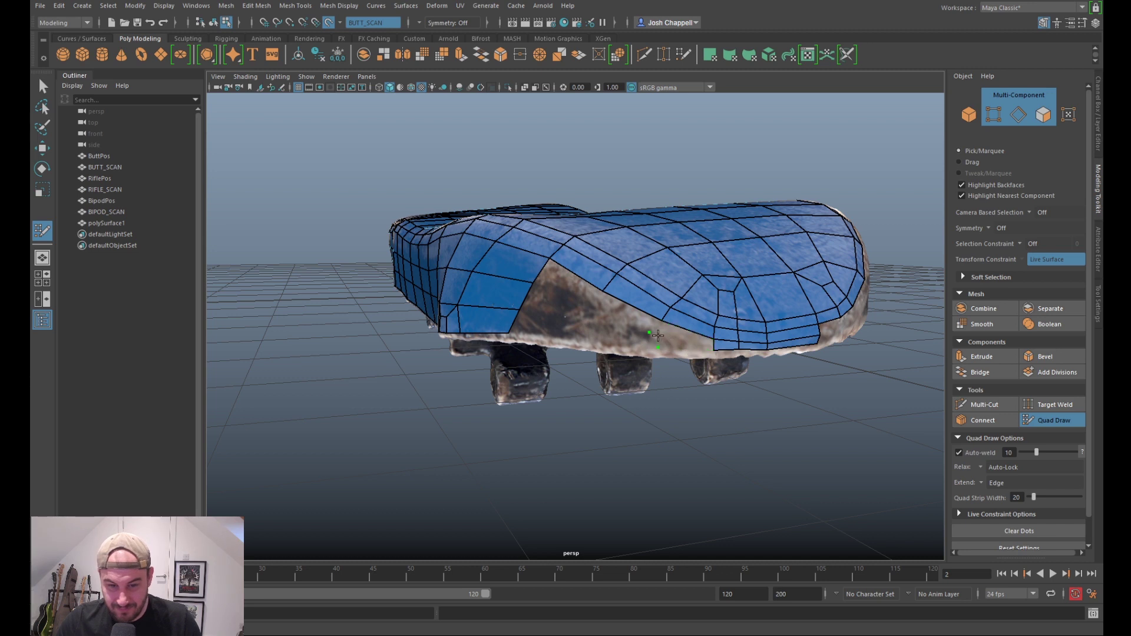
left_click(698, 346, "shift")
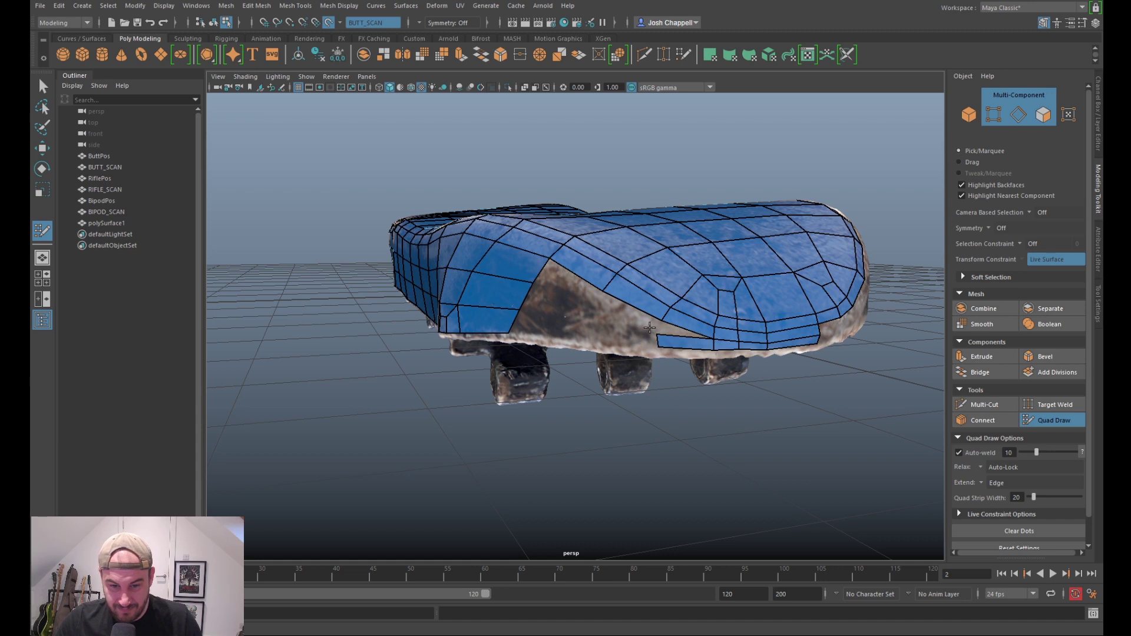
left_click(664, 330, "shift")
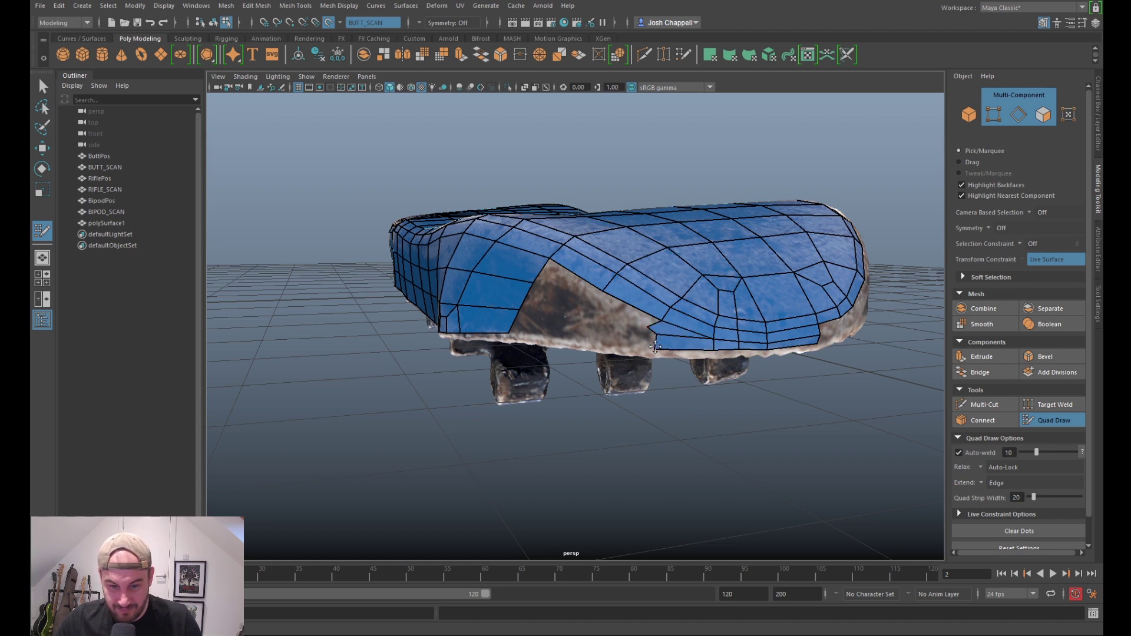
Step: Fill the upper row of the open side gap, and its half next to the corner wall down to the rim, with quads
mouse_move(777, 364)
left_mouse_down("alt")
mouse_move(488, 376)
mouse_move(705, 371)
mouse_move(778, 356)
mouse_move(804, 365)
mouse_move(777, 341)
left_mouse_up("alt")
scroll(715, 302, "up", 4)
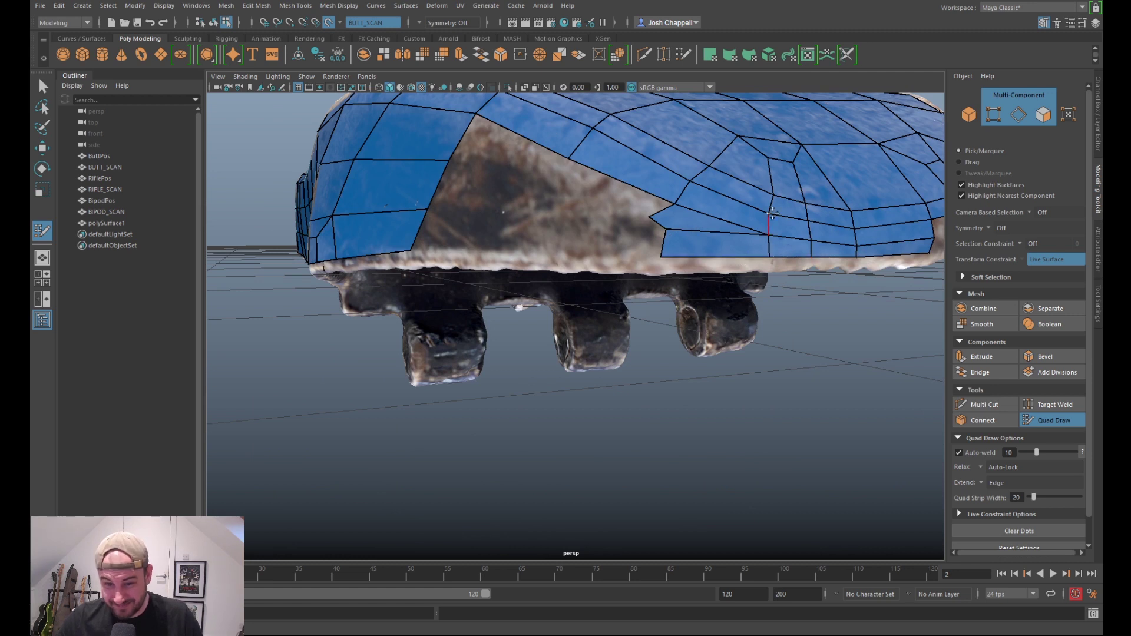
mouse_move(688, 222)
left_mouse_down("alt")
mouse_move(689, 247)
mouse_move(685, 227)
mouse_move(682, 242)
left_mouse_up("alt")
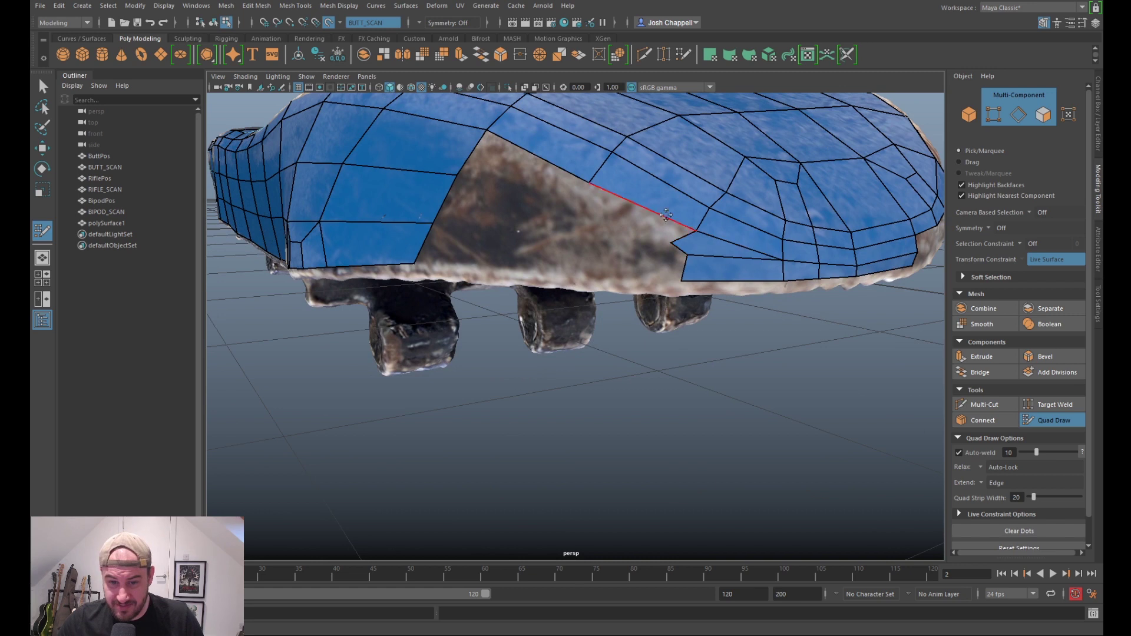
left_click(524, 171, "shift")
left_click(629, 216, "shift")
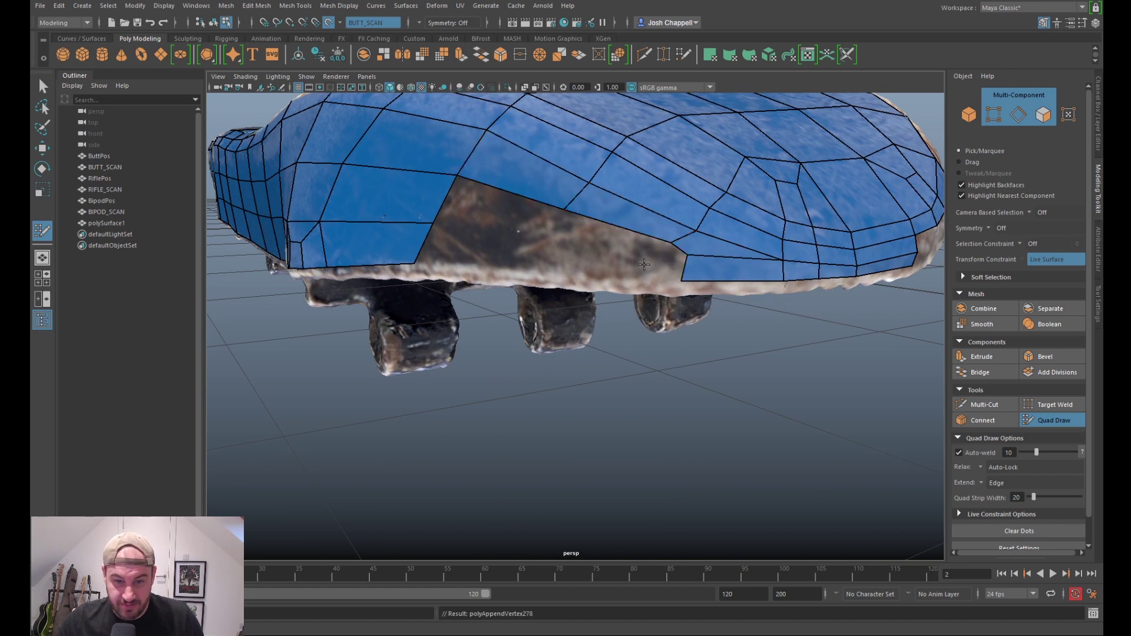
left_click(548, 240, "shift")
left_click(518, 258, "shift")
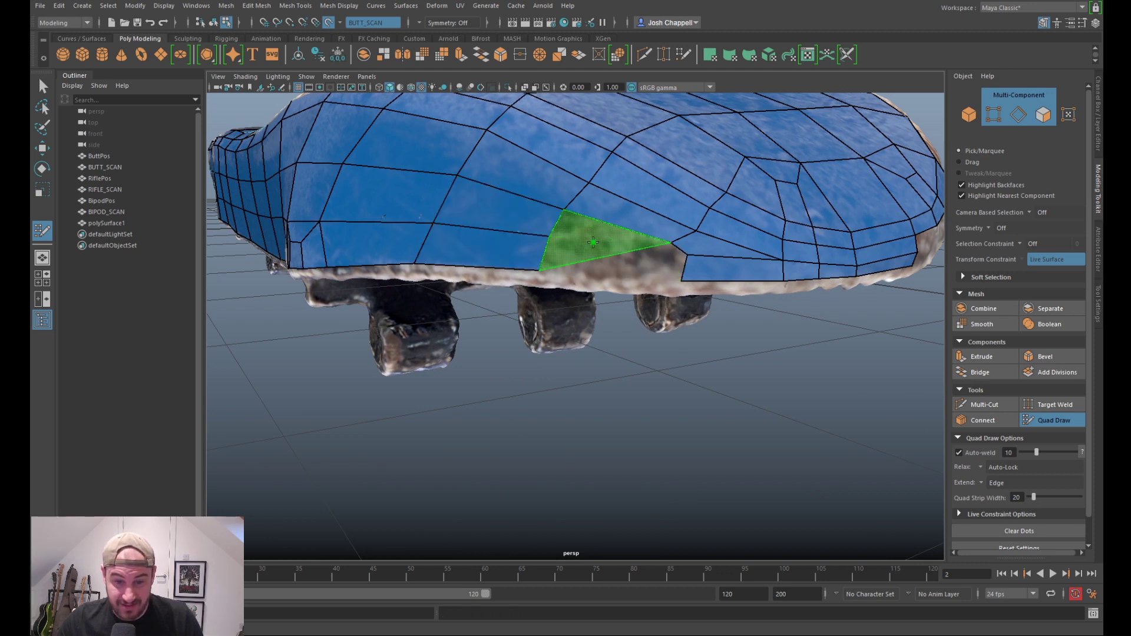
left_click(672, 269, "shift")
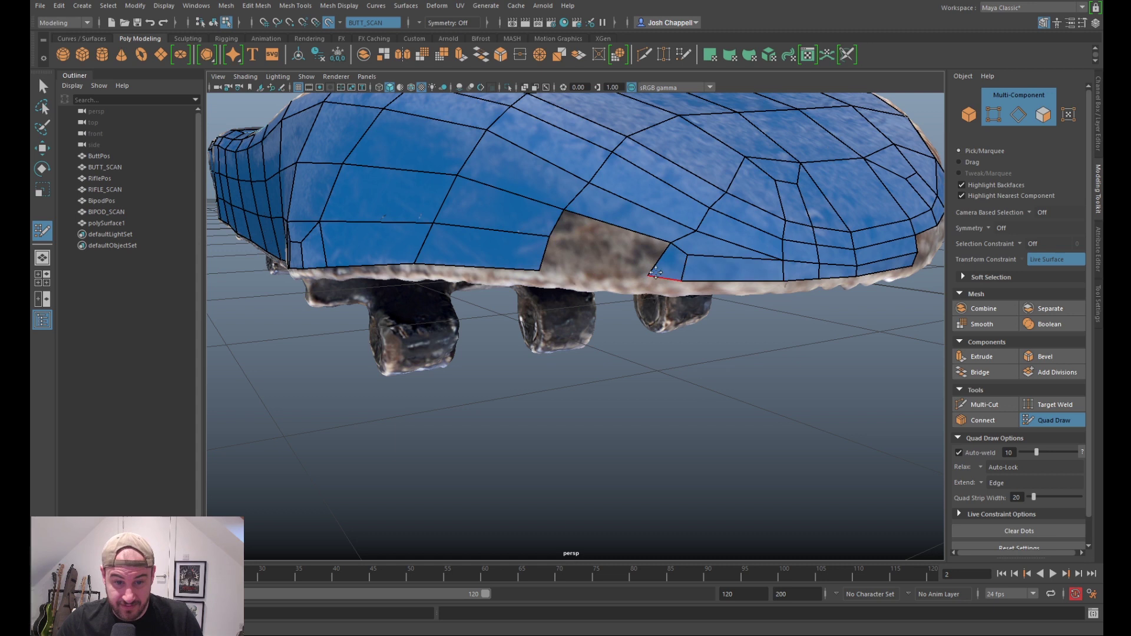
left_click_drag(672, 295, 652, 278, "alt")
left_click_drag(531, 345, 614, 331, "alt")
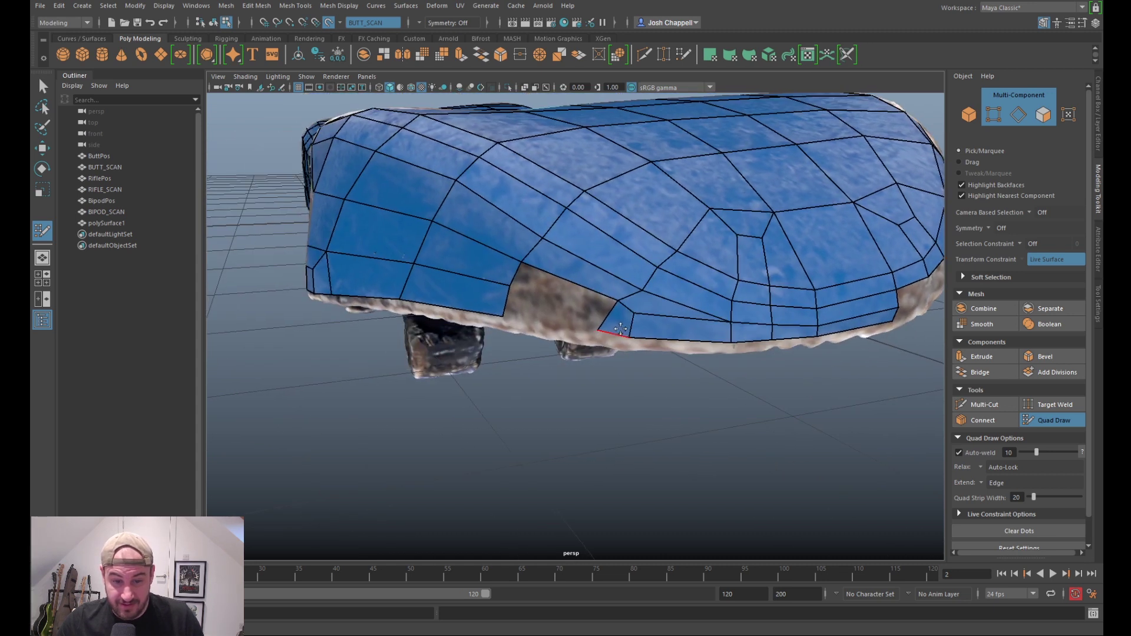
left_click(620, 322, "ctrl+shift")
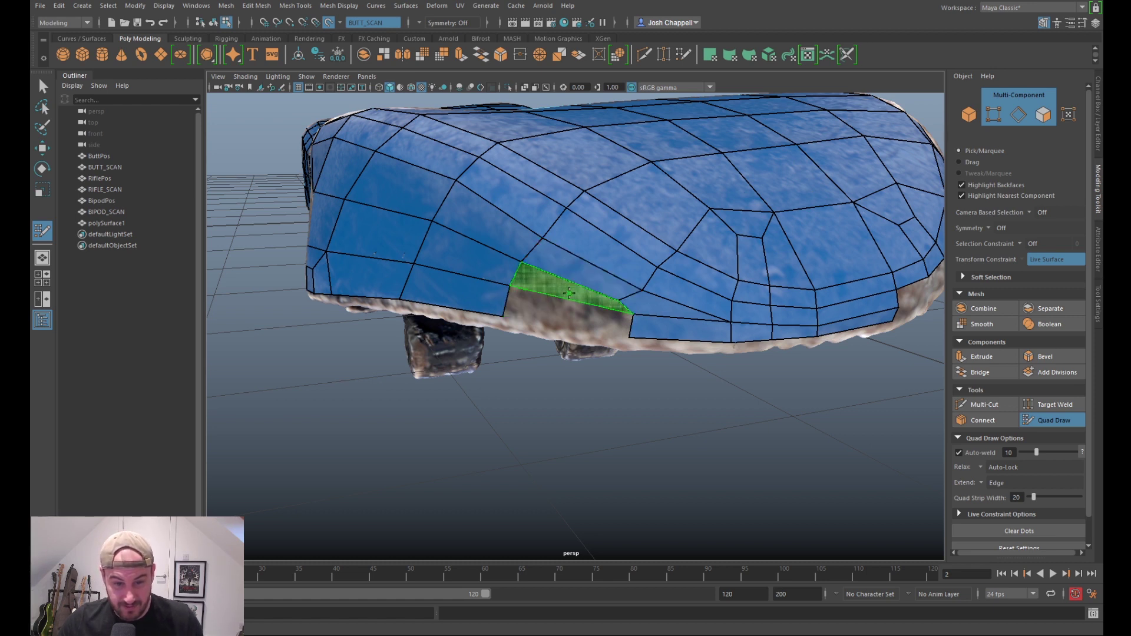
Step: Close the remaining side gap with a quad and relax the vertices around it along the lower rim
left_click(569, 293, "shift")
left_click_drag(615, 308, 688, 277, "alt")
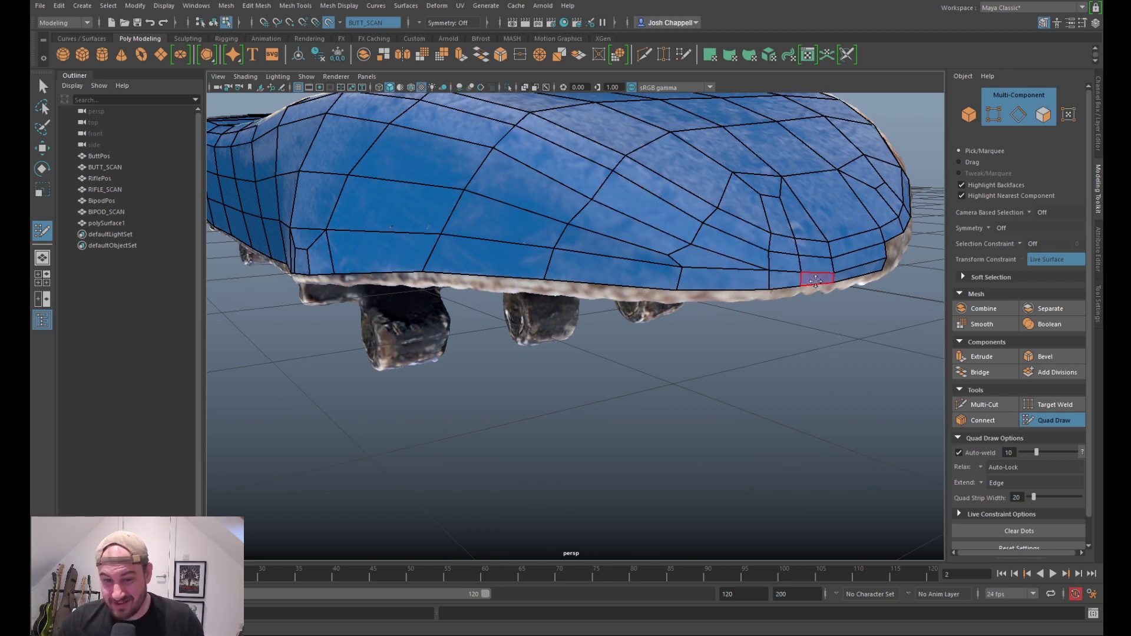
left_click(679, 286, "ctrl")
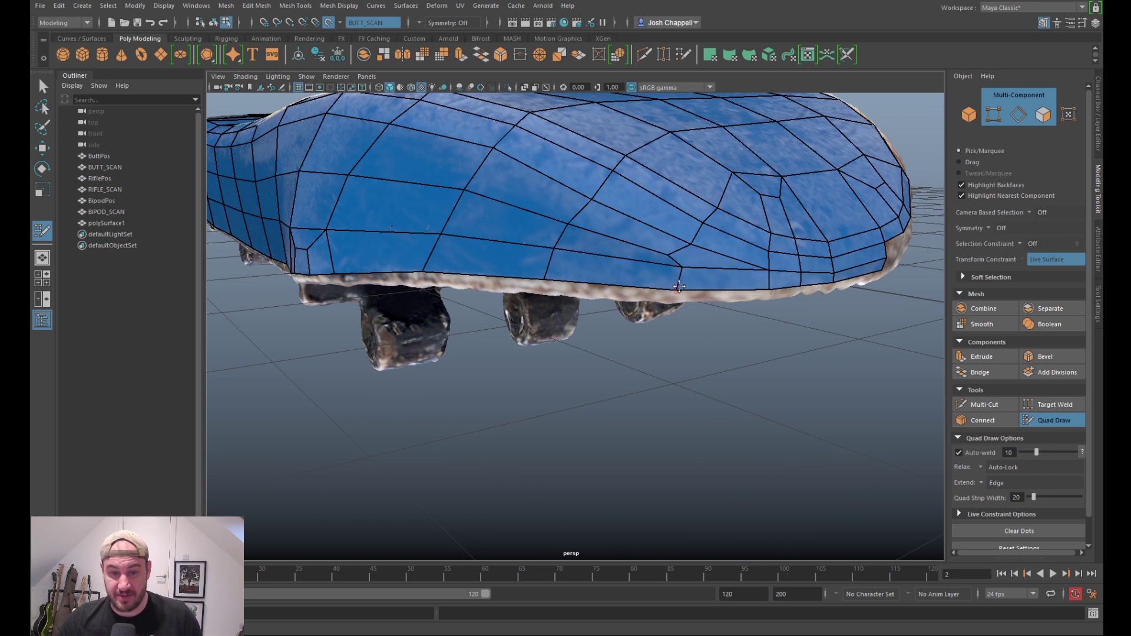
left_click_drag(679, 244, 677, 266, "shift")
left_click_drag(747, 267, 569, 248, "shift")
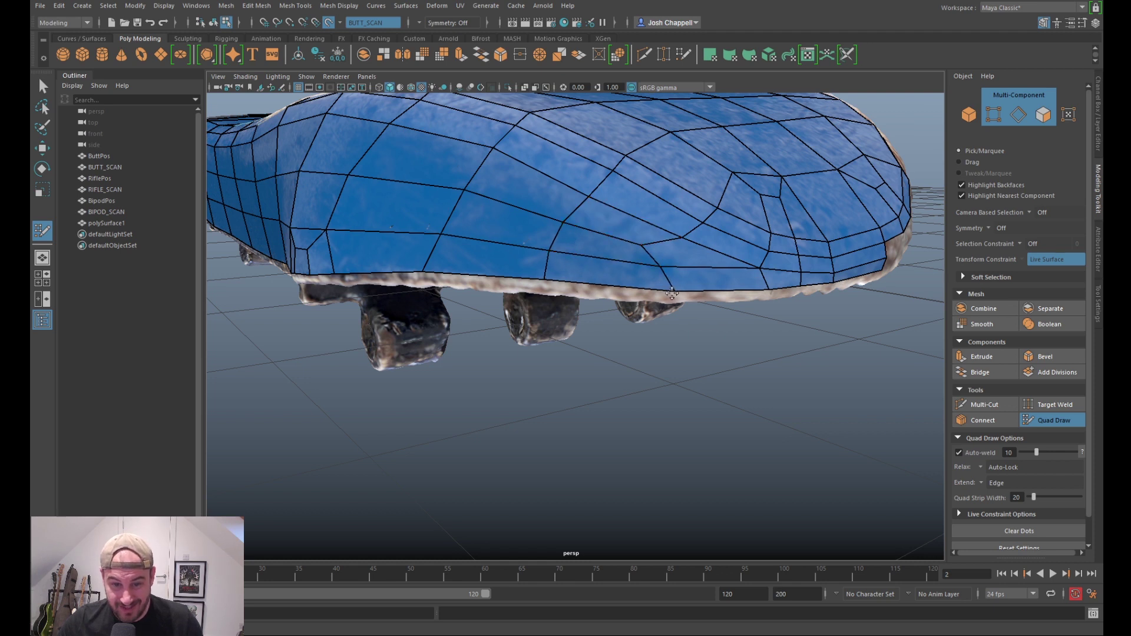
Step: Nudge the border vertex on the lower rim between the filled gap and the rounded end along the scan's edge
left_click_drag(763, 291, 746, 266, "alt")
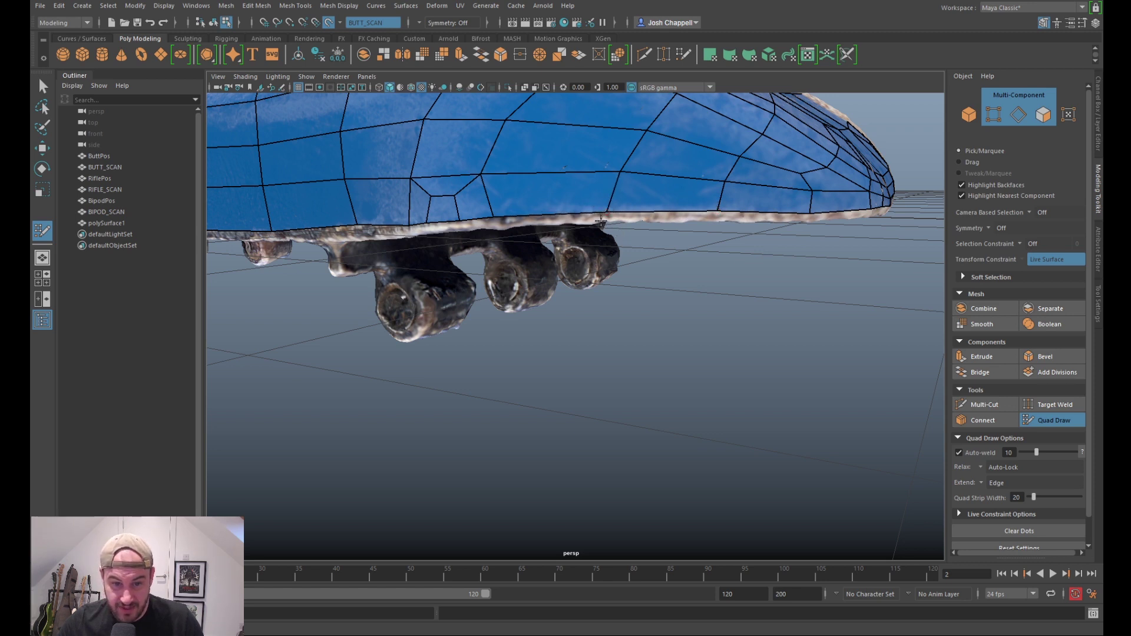
left_click_drag(589, 244, 697, 237, "alt")
left_click_drag(786, 236, 701, 252, "alt")
middle_click_drag(839, 197, 696, 256, "alt")
left_click_drag(697, 256, 620, 283, "alt")
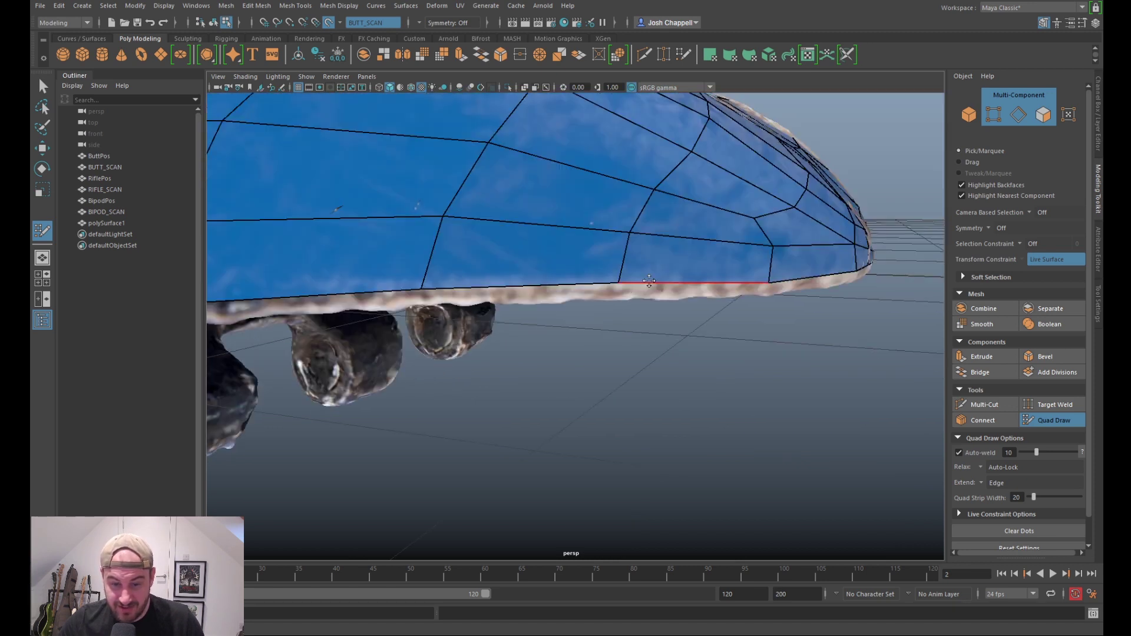
right_click_drag(542, 318, 622, 274, "alt")
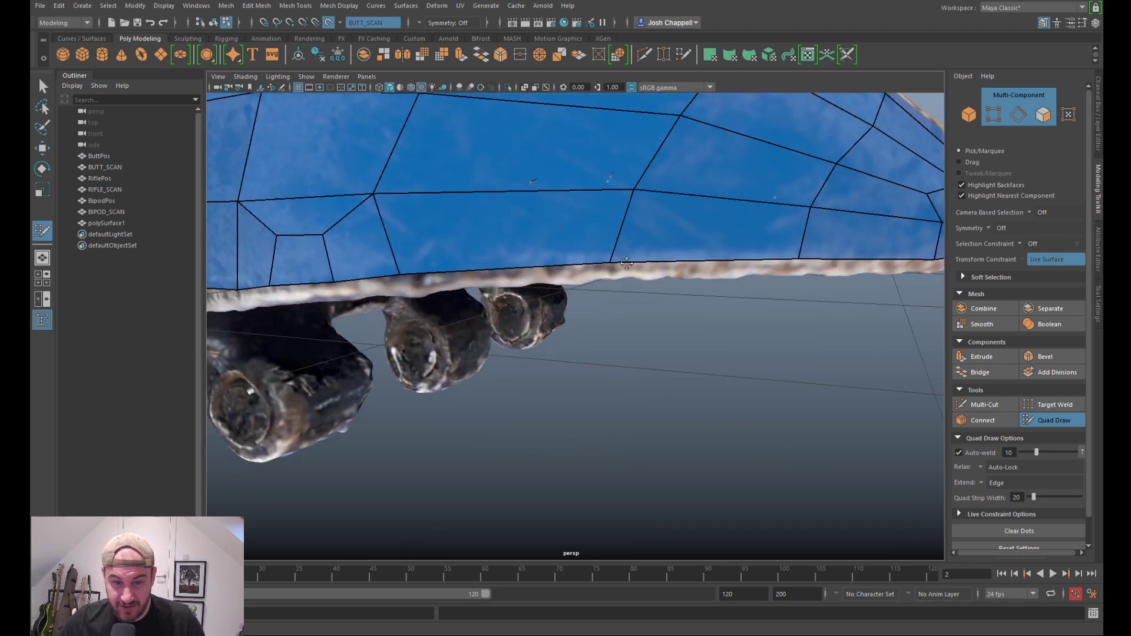
left_click_drag(607, 264, 623, 264)
Step: Relax the quads along the long side wall up to the rounded upper edge
right_click_drag(622, 265, 581, 289, "alt")
left_click_drag(618, 280, 651, 253, "alt")
right_click_drag(652, 253, 613, 245, "alt")
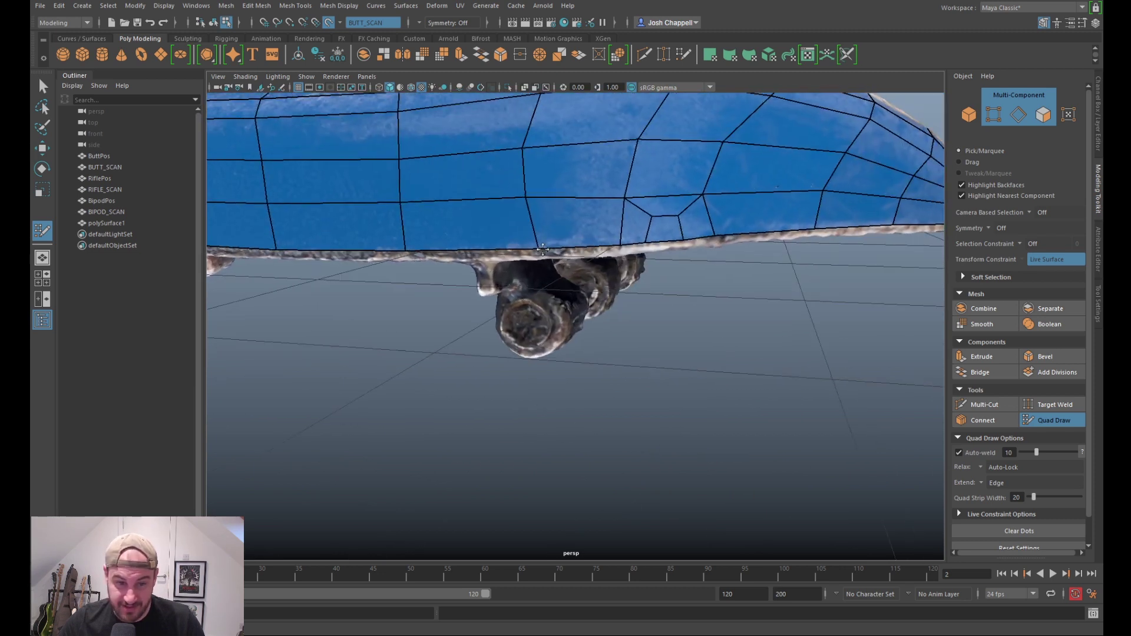
left_click_drag(564, 265, 633, 283, "alt")
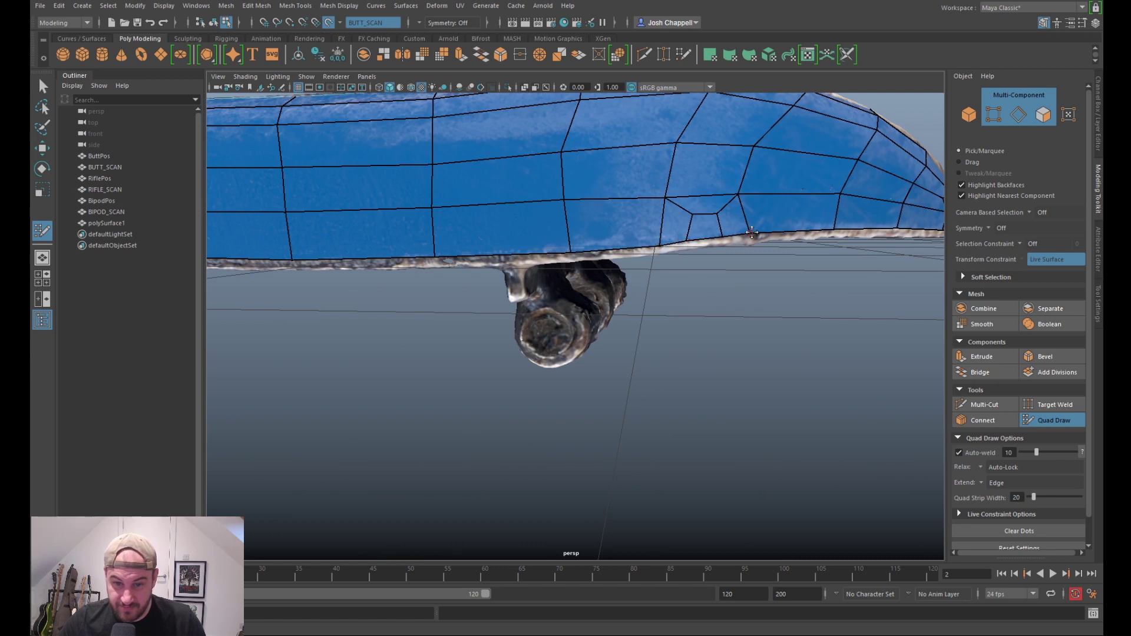
left_click_drag(752, 233, 648, 267, "alt")
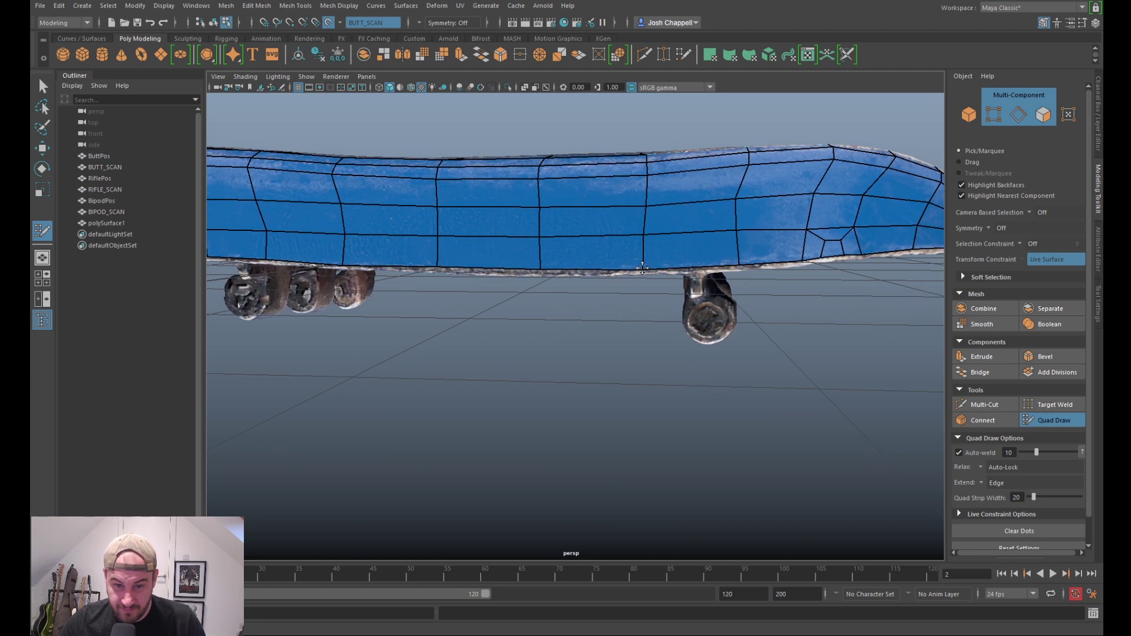
left_click_drag(540, 271, 609, 285, "alt")
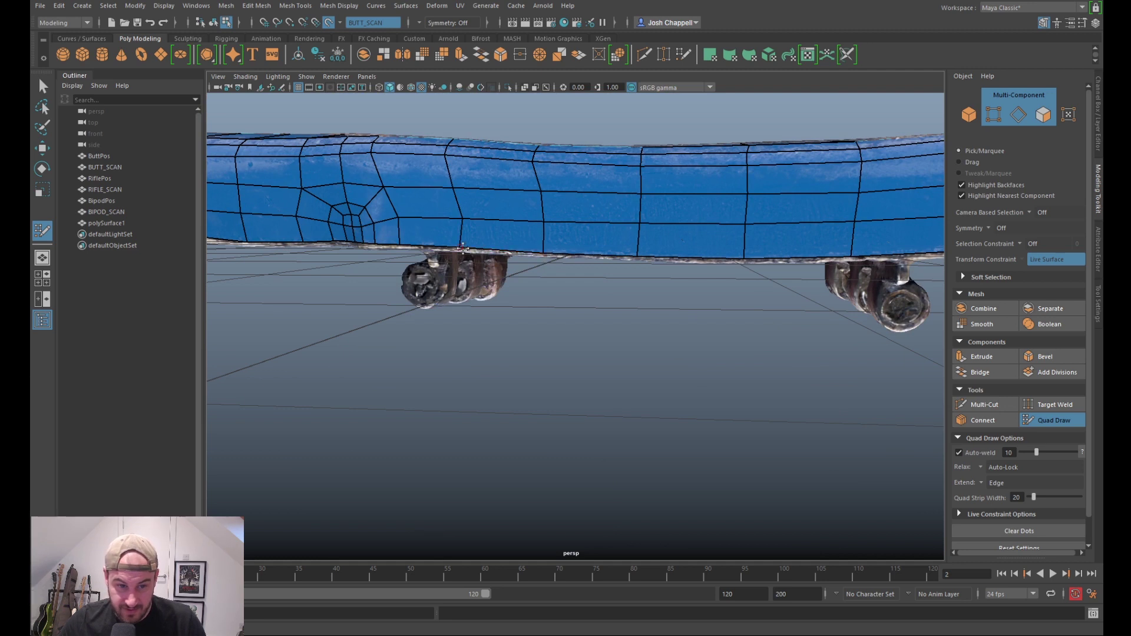
mouse_move(571, 220)
left_mouse_down("shift")
mouse_move(481, 187)
mouse_move(601, 265)
mouse_move(578, 280)
mouse_move(589, 324)
left_mouse_up("shift")
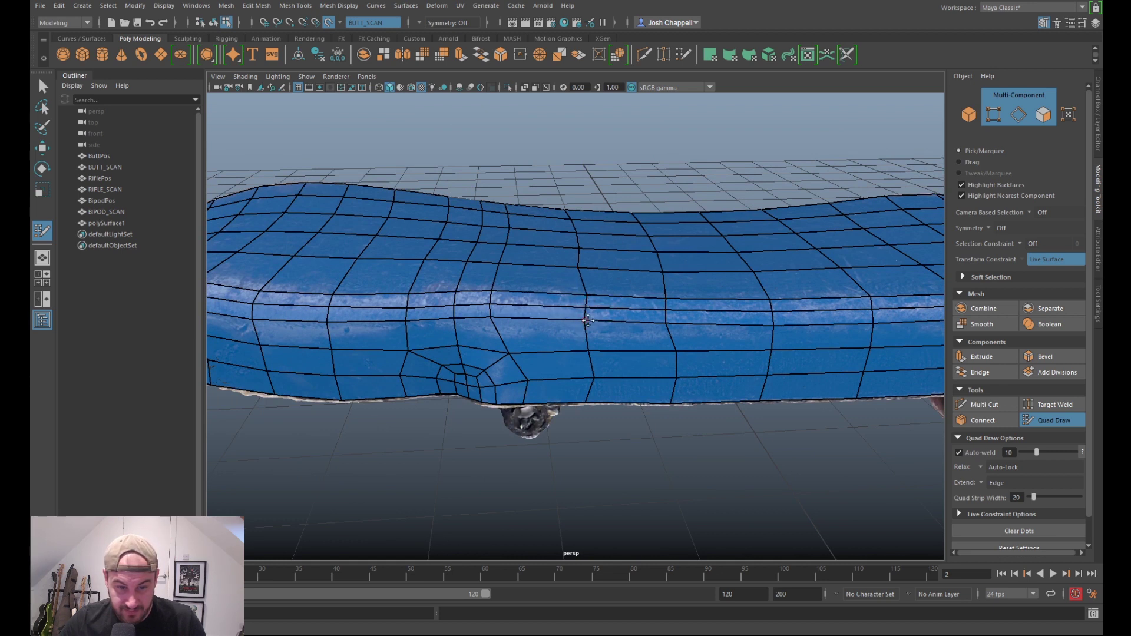
Step: Reposition vertices on the rounded upper edge and side wall to straighten the edge columns beside the dense quad cluster
left_click_drag(495, 297, 520, 319)
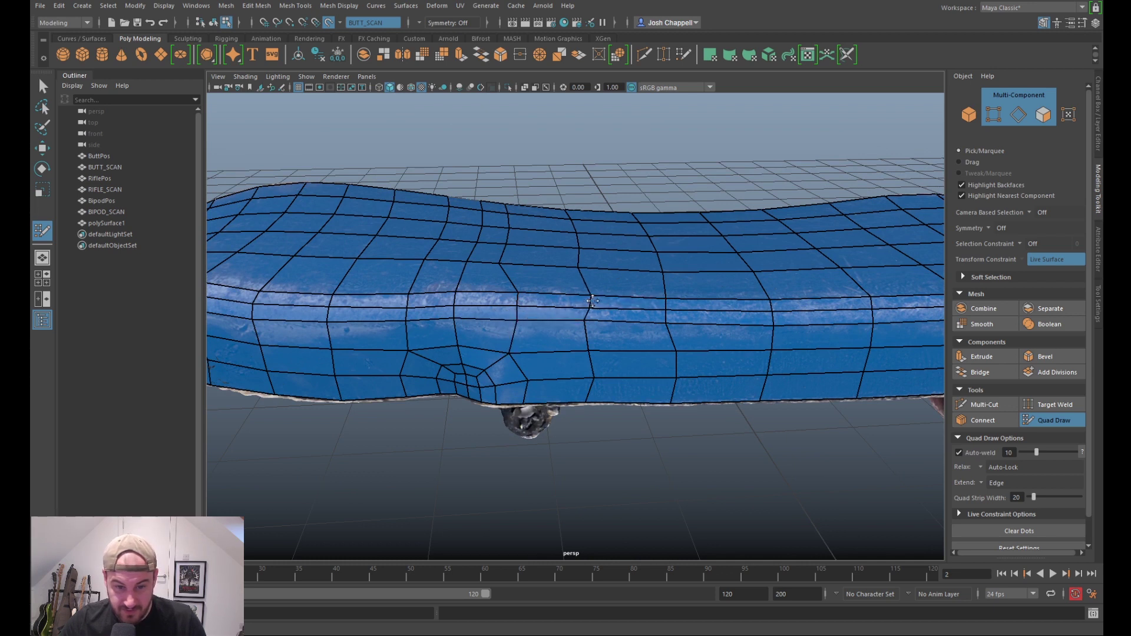
left_click_drag(587, 321, 596, 322)
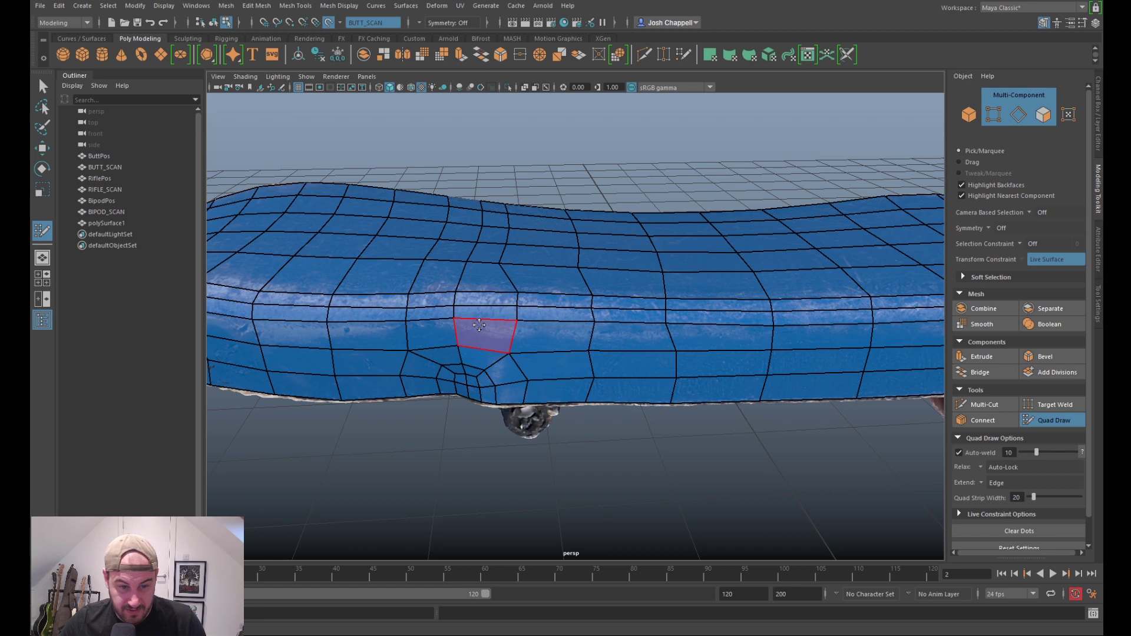
middle_click_drag(441, 321, 530, 313, "alt")
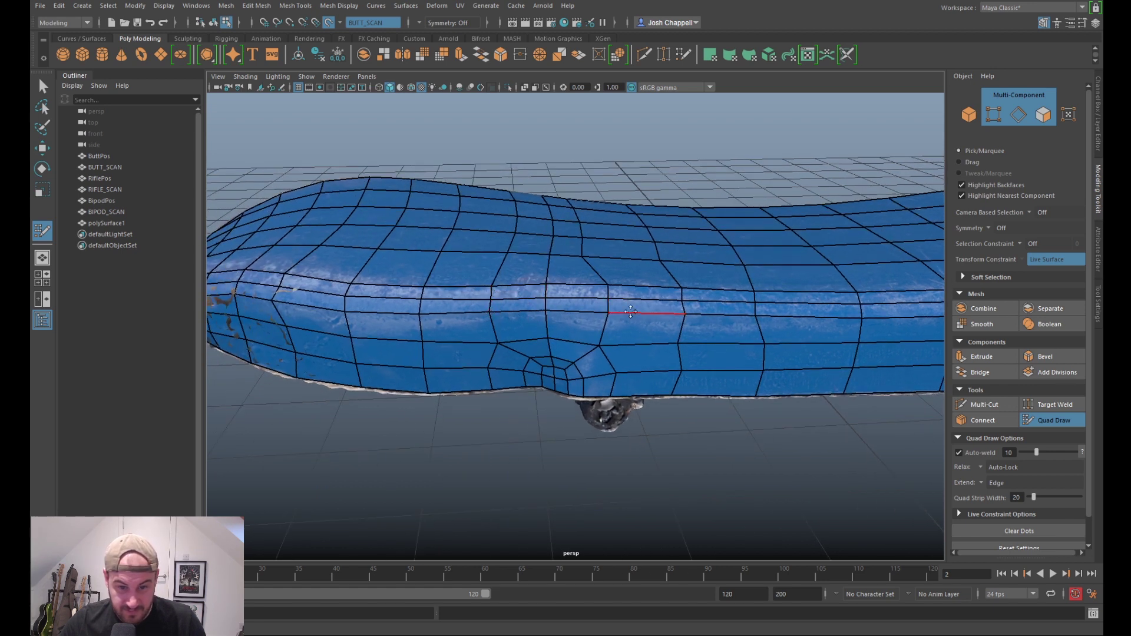
left_click_drag(642, 307, 618, 289, "alt")
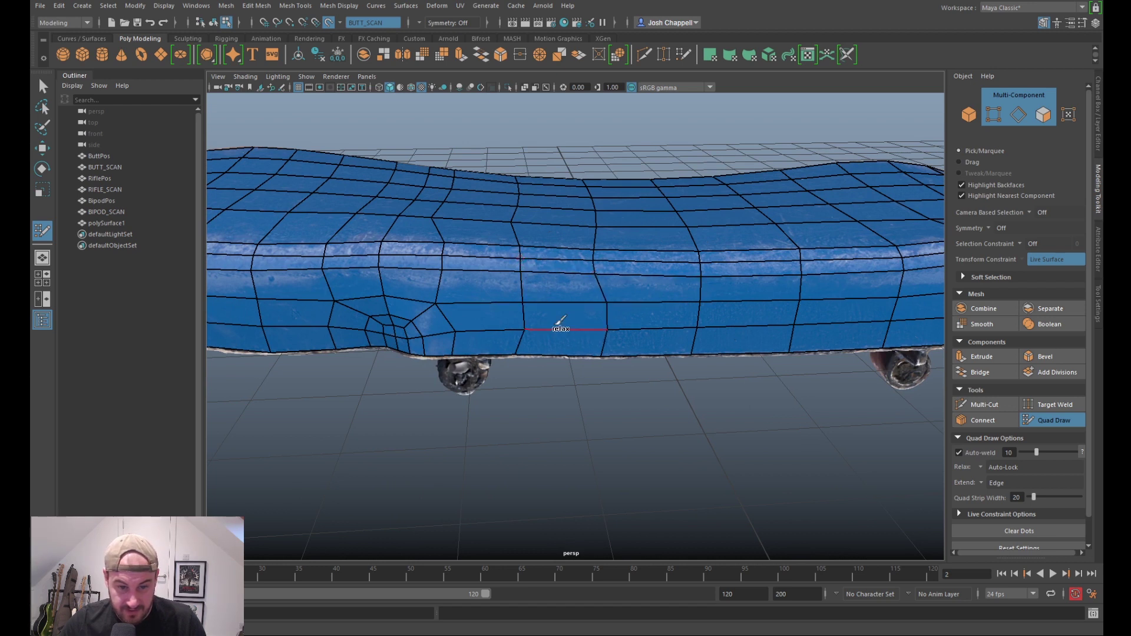
left_click_drag(512, 354, 524, 354)
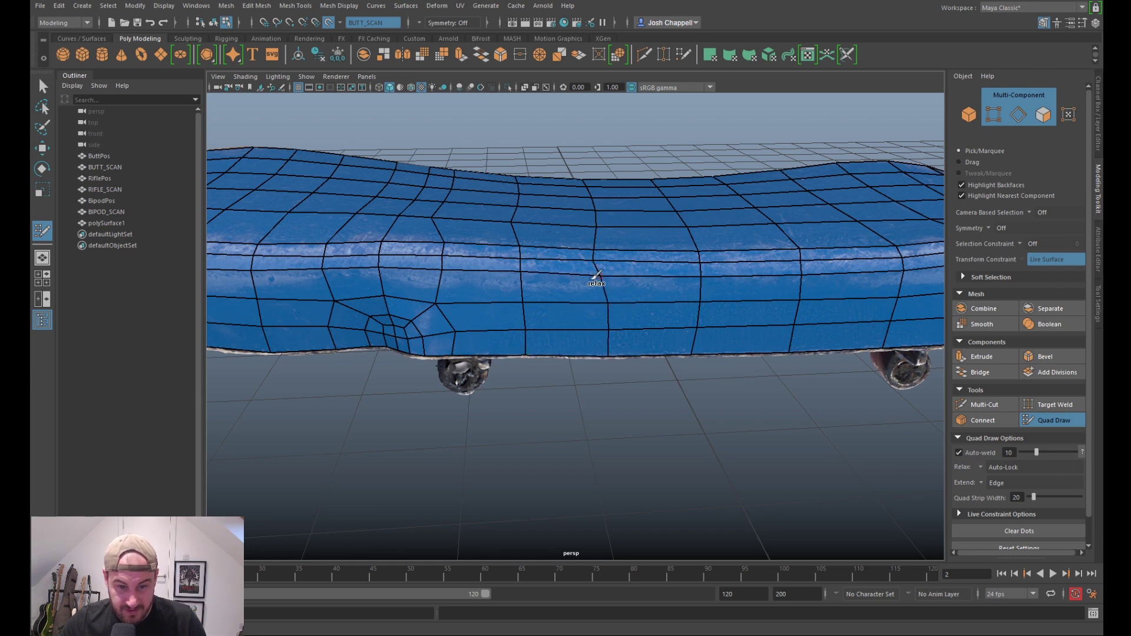
left_click_drag(601, 275, 607, 303)
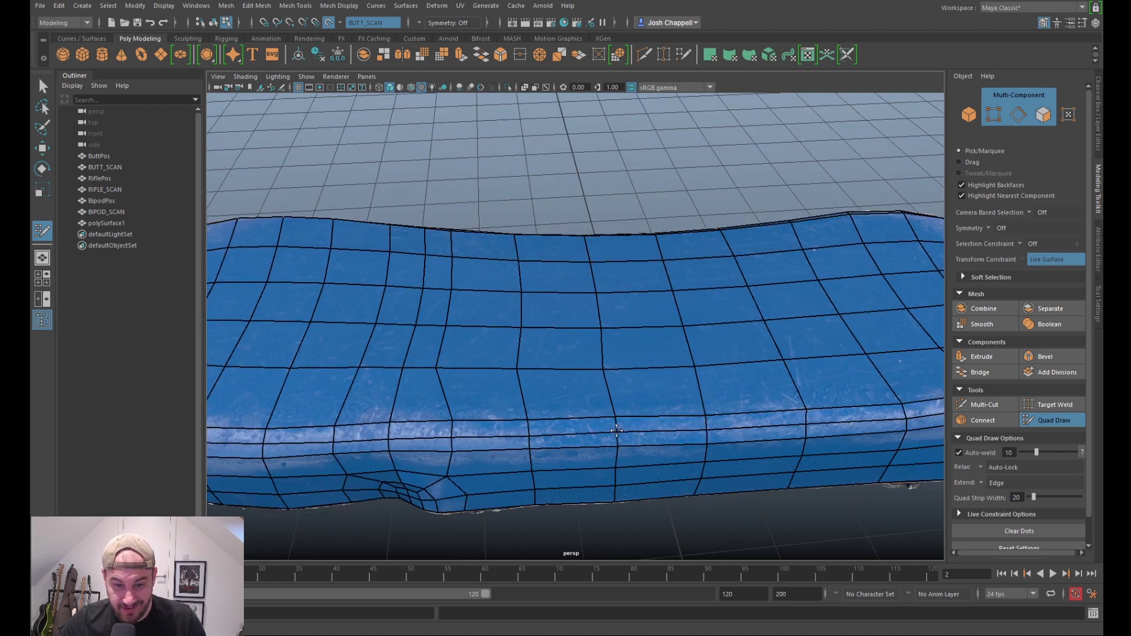
Step: Undo the last adjustment and relax the quads across the broad upper surface to even out their spacing
left_click_drag(651, 447, 661, 412, "alt")
key("ctrl+z")
left_click_drag(602, 279, 595, 309, "alt")
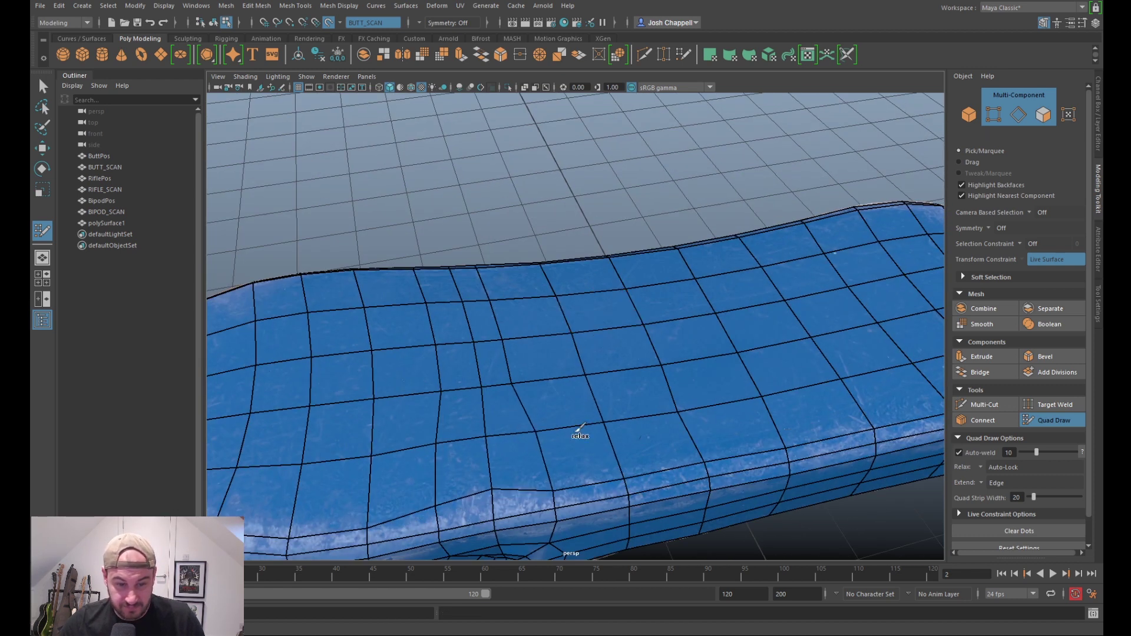
mouse_move(631, 424)
left_mouse_down("shift")
mouse_move(530, 417)
mouse_move(513, 355)
mouse_move(696, 366)
mouse_move(643, 401)
mouse_move(512, 355)
mouse_move(583, 354)
mouse_move(793, 396)
mouse_move(795, 361)
left_mouse_up("shift")
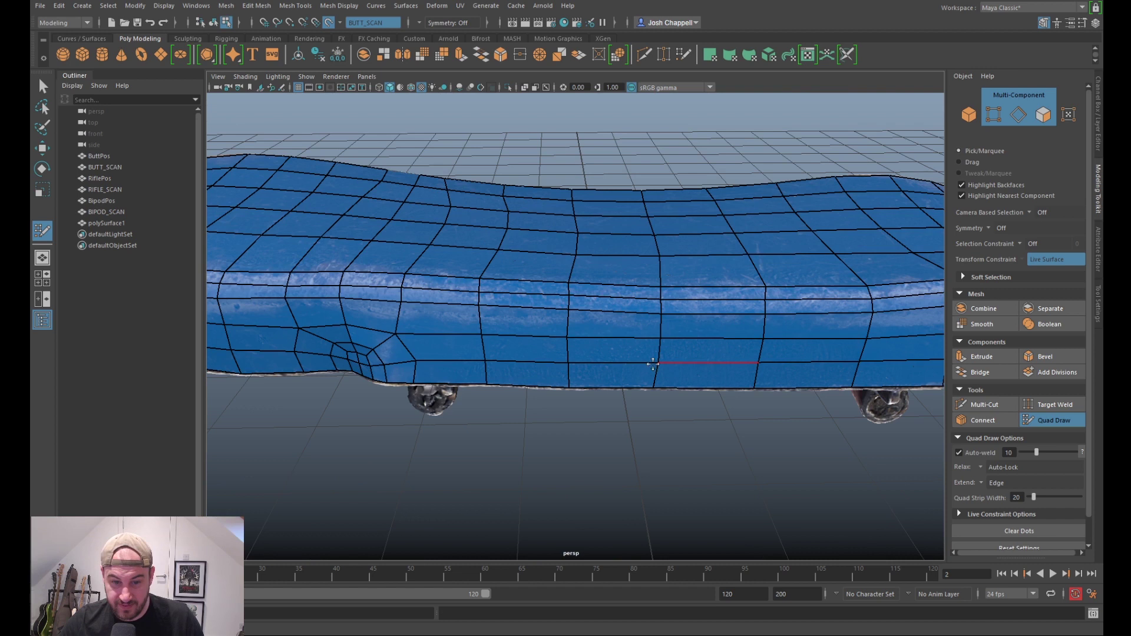
left_click_drag(652, 369, 636, 351, "alt")
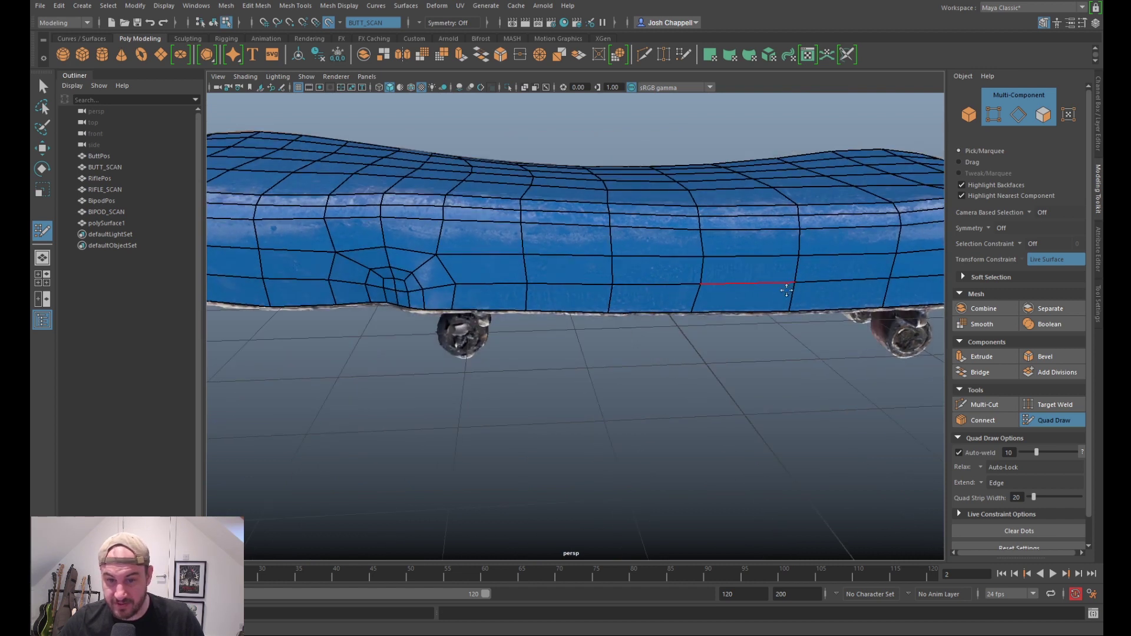
left_click_drag(740, 270, 696, 259, "alt")
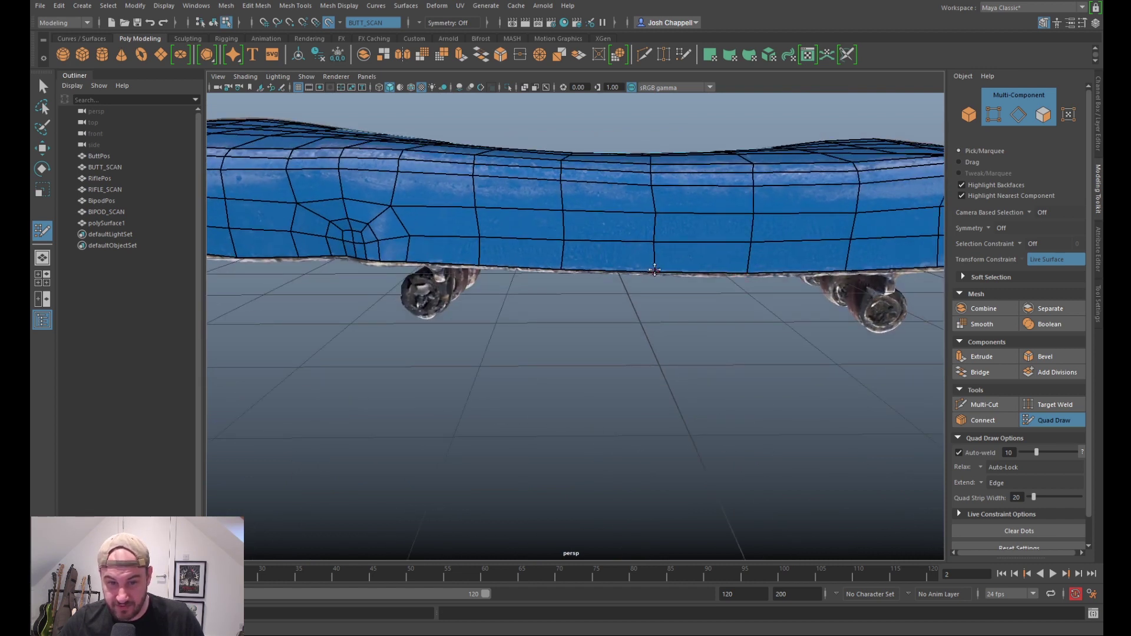
left_click_drag(821, 217, 687, 243, "alt")
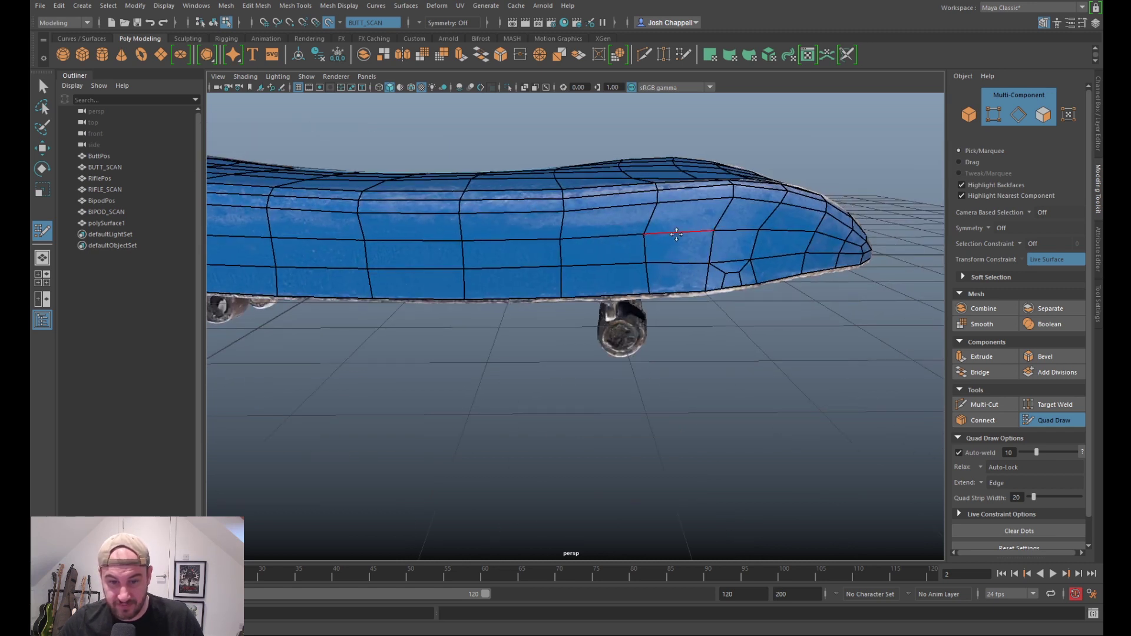
left_click_drag(677, 234, 700, 292, "alt")
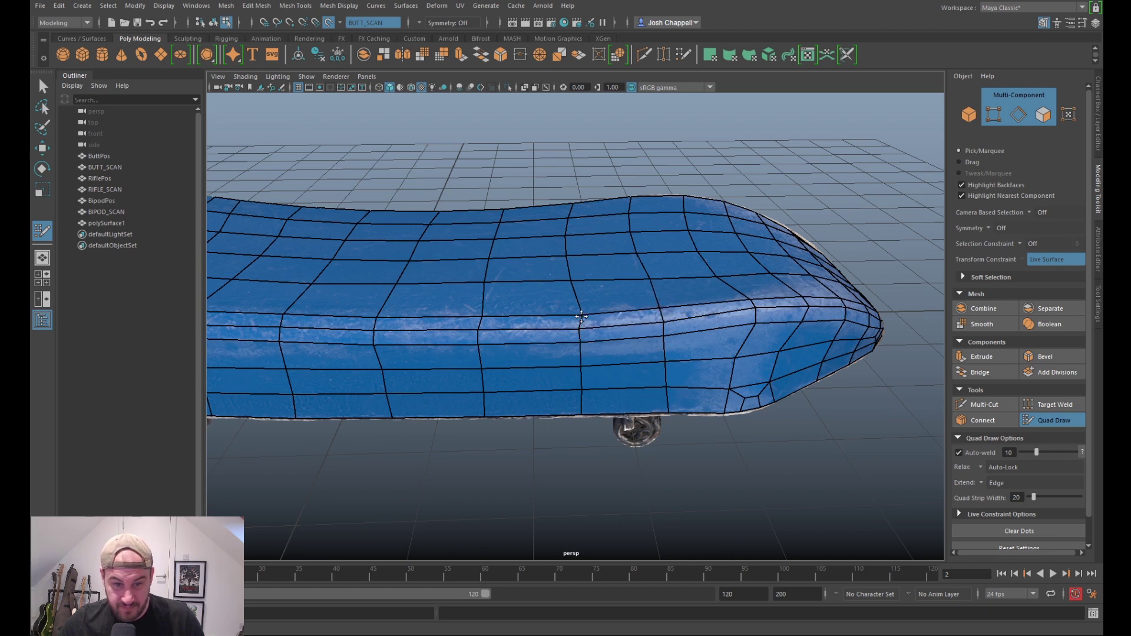
mouse_move(707, 322)
left_mouse_down("alt")
mouse_move(616, 259)
mouse_move(653, 309)
left_mouse_up("alt")
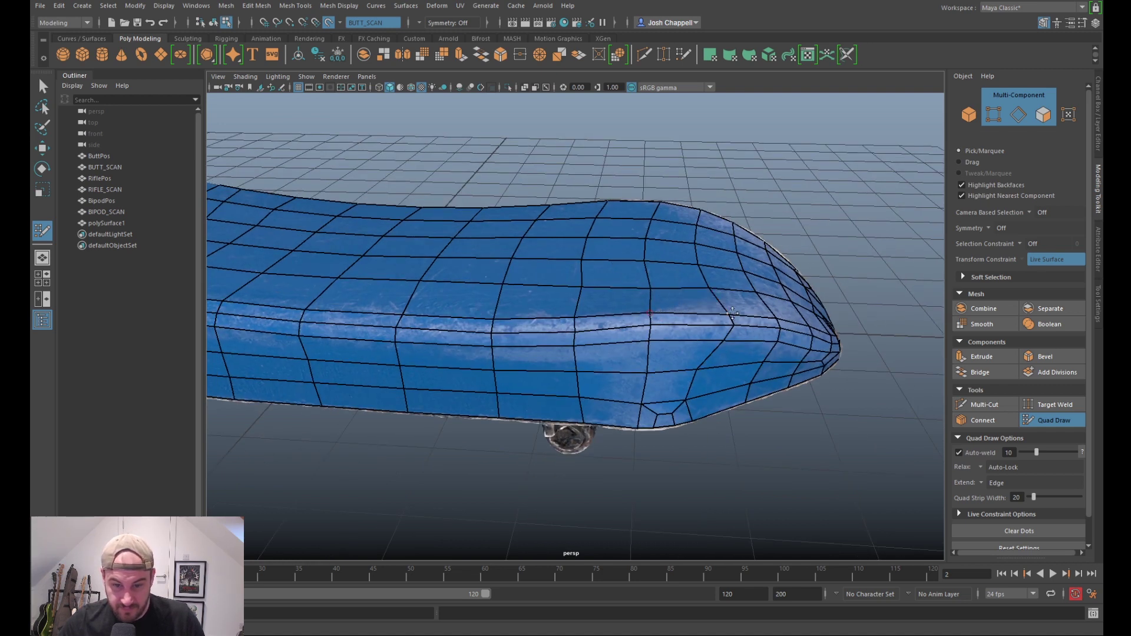
mouse_move(734, 325)
left_mouse_down()
mouse_move(714, 326)
mouse_move(660, 265)
mouse_move(624, 274)
mouse_move(681, 275)
mouse_move(695, 244)
mouse_move(684, 246)
left_mouse_up()
key("ctrl+z")
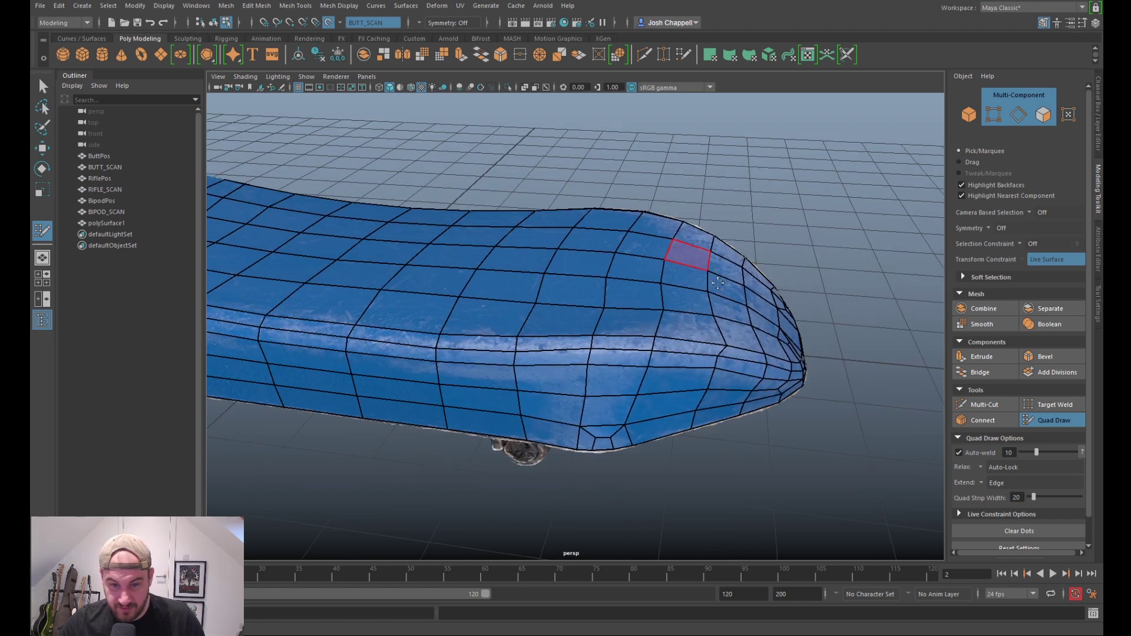
mouse_move(722, 333)
left_mouse_down("alt")
mouse_move(592, 271)
mouse_move(601, 262)
left_mouse_up("alt")
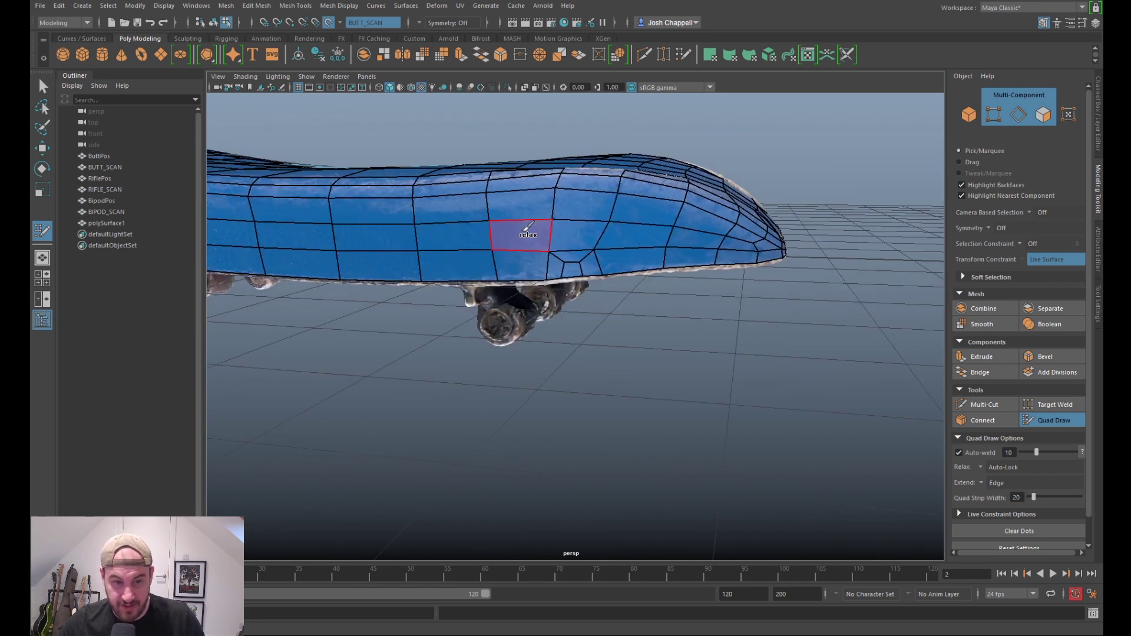
mouse_move(568, 232)
left_mouse_down("alt")
mouse_move(477, 244)
mouse_move(519, 372)
left_mouse_up("alt")
mouse_move(453, 279)
left_mouse_down("shift")
mouse_move(445, 315)
mouse_move(452, 294)
left_mouse_up("shift")
key("ctrl+z")
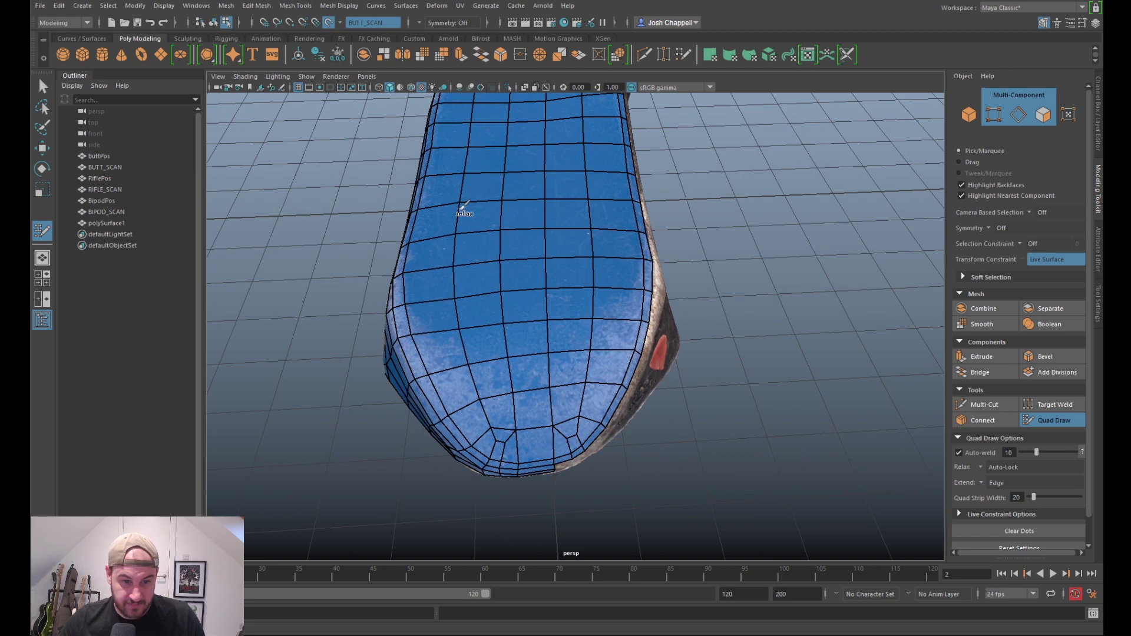
Step: Fill the notch below the rounded end's border with two short rows of quads reaching the scan's lower rim
left_click_drag(493, 118, 523, 219, "alt")
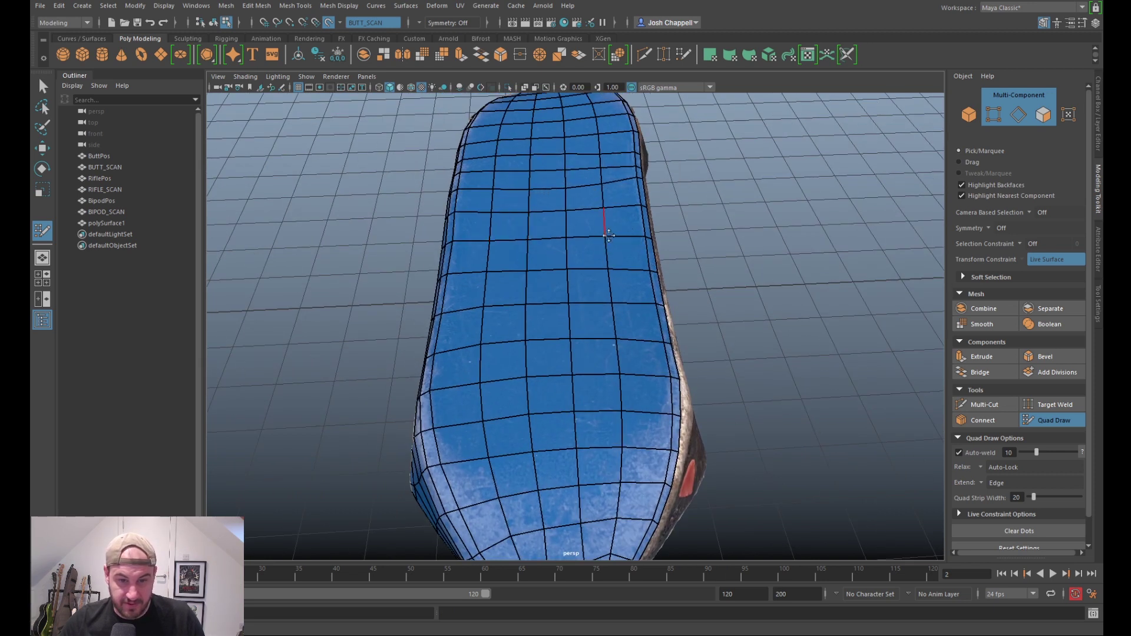
left_click_drag(609, 224, 457, 266, "alt")
middle_click_drag(457, 265, 368, 262, "alt")
left_click_drag(368, 262, 530, 309, "alt")
scroll(607, 339, "up", 2)
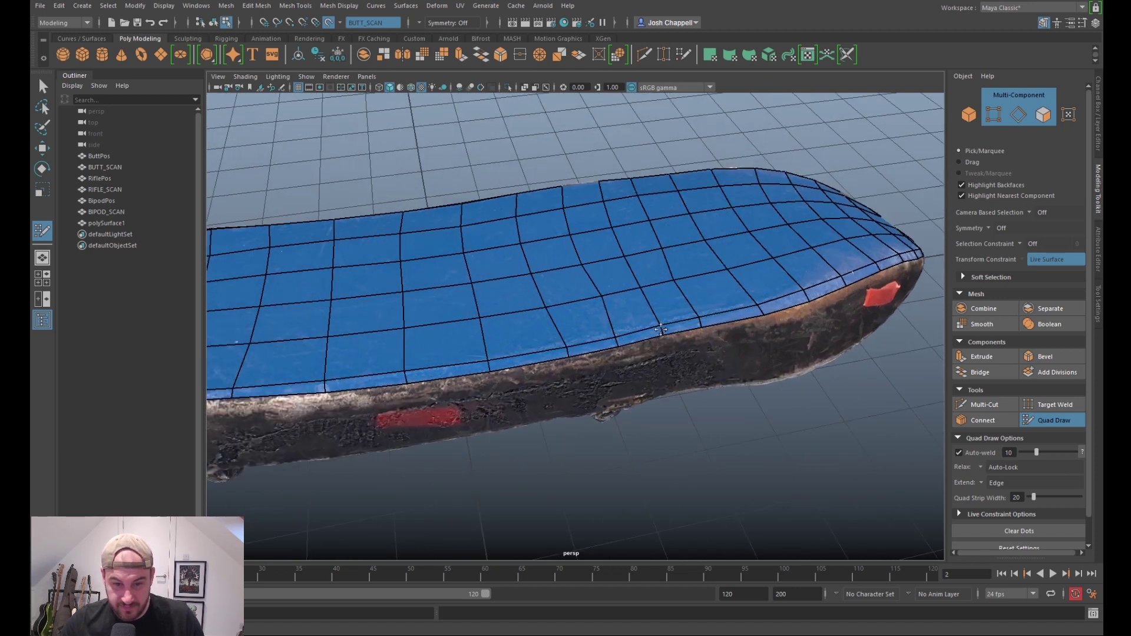
scroll(658, 312, "down", 4)
left_click_drag(501, 386, 647, 349, "alt")
middle_click_drag(388, 406, 643, 298, "alt")
scroll(643, 298, "up", 4)
left_click_drag(643, 298, 689, 276, "alt")
middle_click_drag(781, 247, 628, 285, "alt")
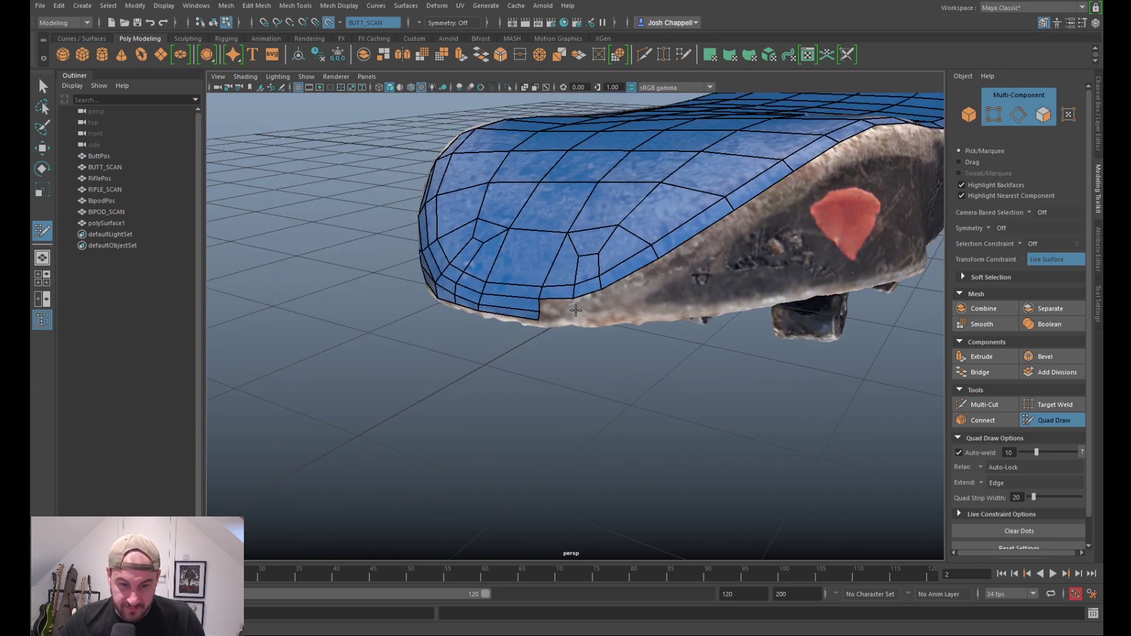
left_click(558, 306, "shift")
left_click(587, 302, "shift")
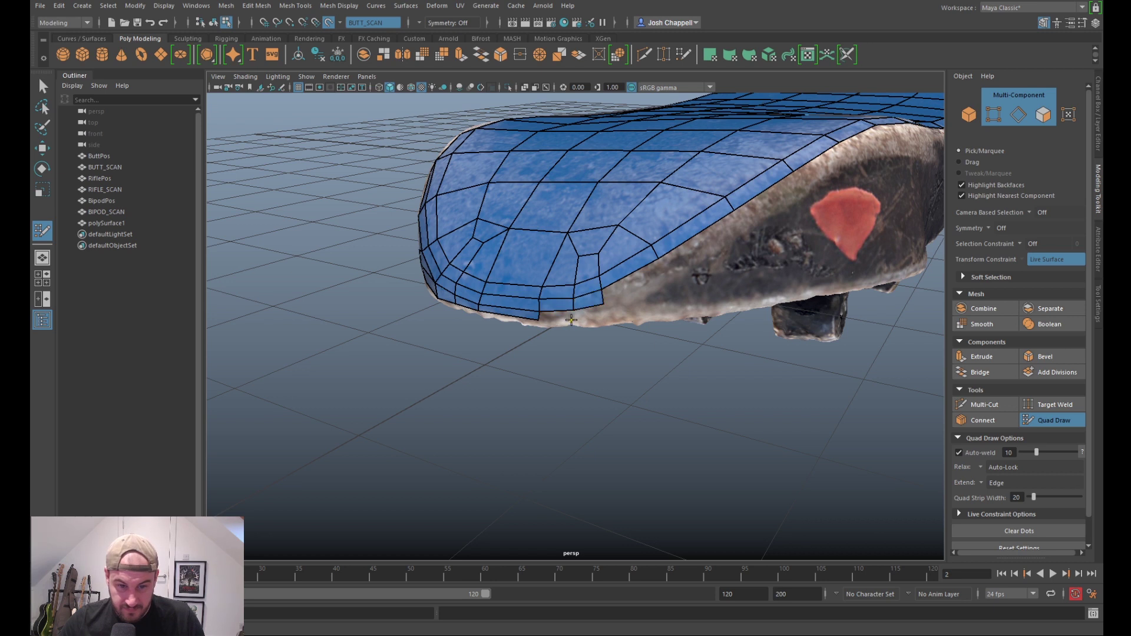
left_click(602, 318)
left_click(557, 315, "shift")
left_click(589, 315, "shift")
Step: Extend the bottom quad row by one quad along the lower rim onto the scan's dark side, undoing the misfitting first face
left_click_drag(638, 316, 516, 318, "alt")
left_click_drag(692, 301, 567, 314, "alt")
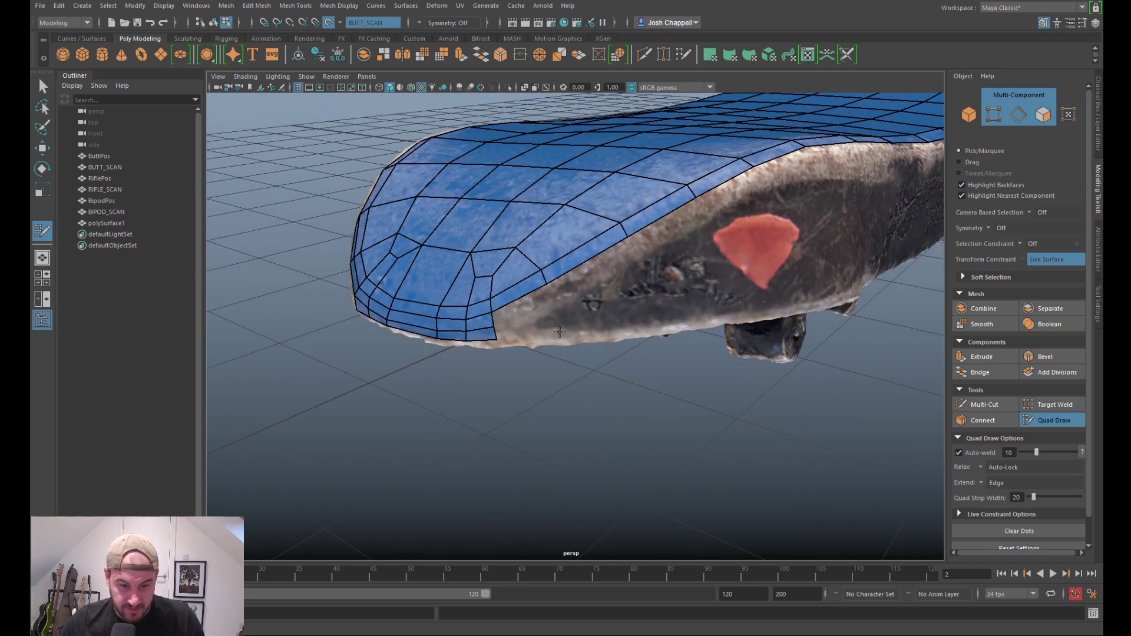
left_click(529, 327, "shift")
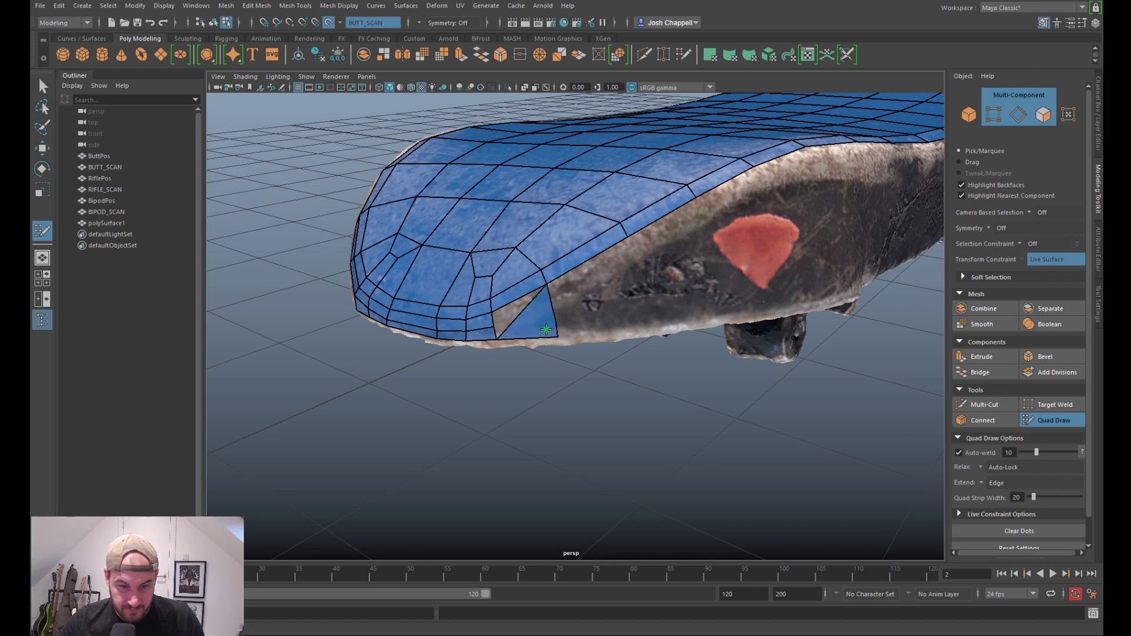
key("ctrl+z")
left_click(531, 330, "shift")
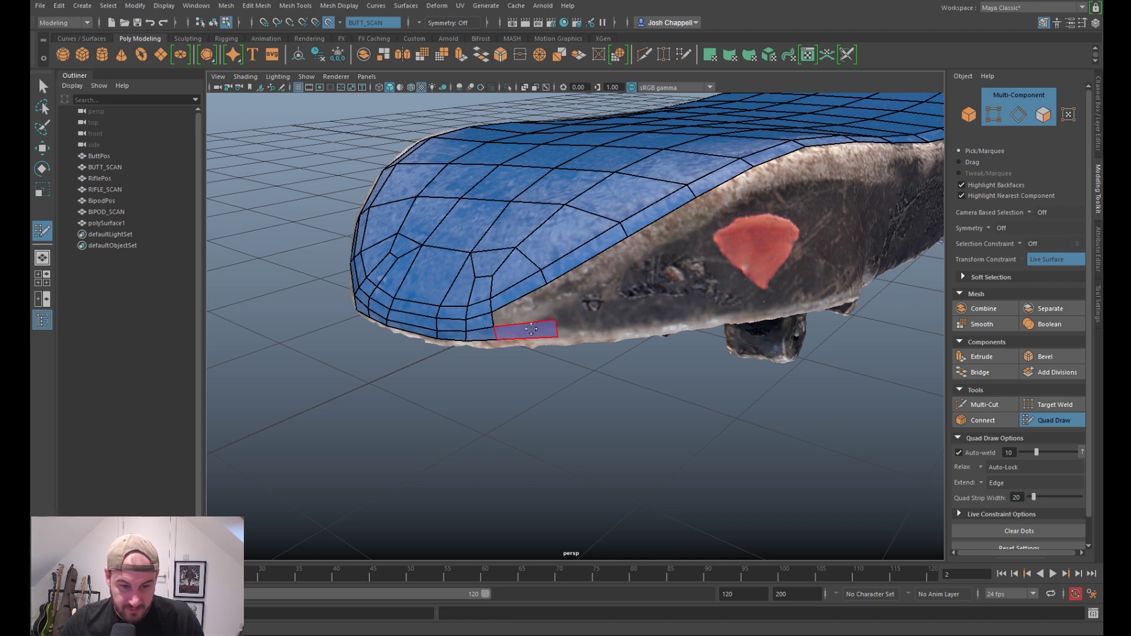
Step: Place dots above the new rim quad and fill the two quads that join it to the rounded end's upper border
left_click(559, 299)
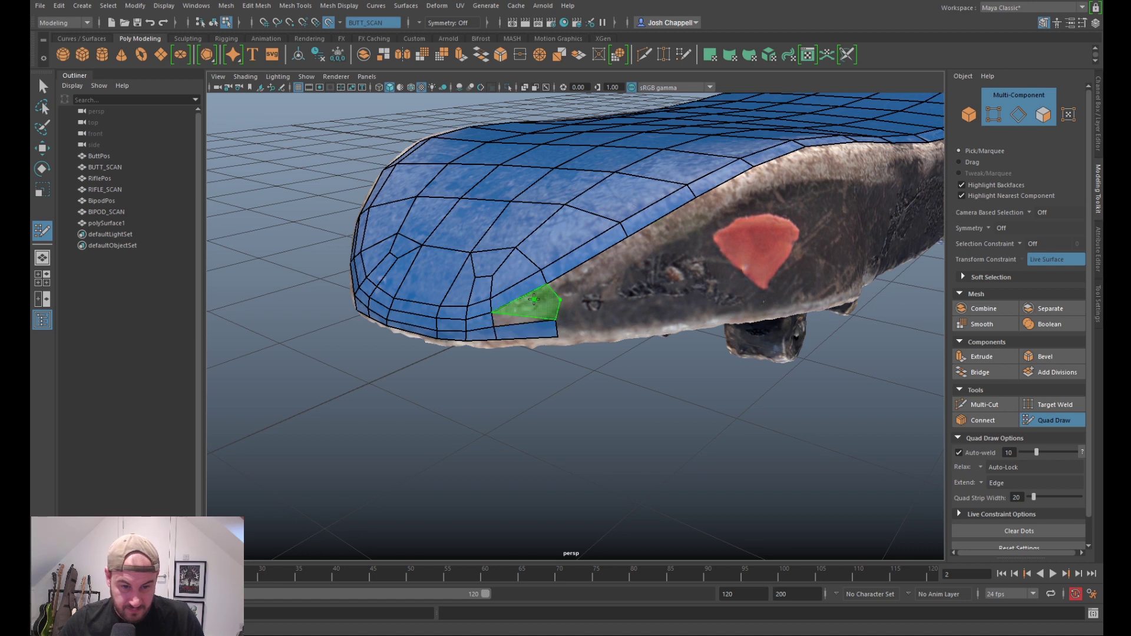
left_click(540, 298, "shift")
mouse_move(540, 298)
left_mouse_down("alt")
mouse_move(558, 338)
mouse_move(536, 337)
left_mouse_up("alt")
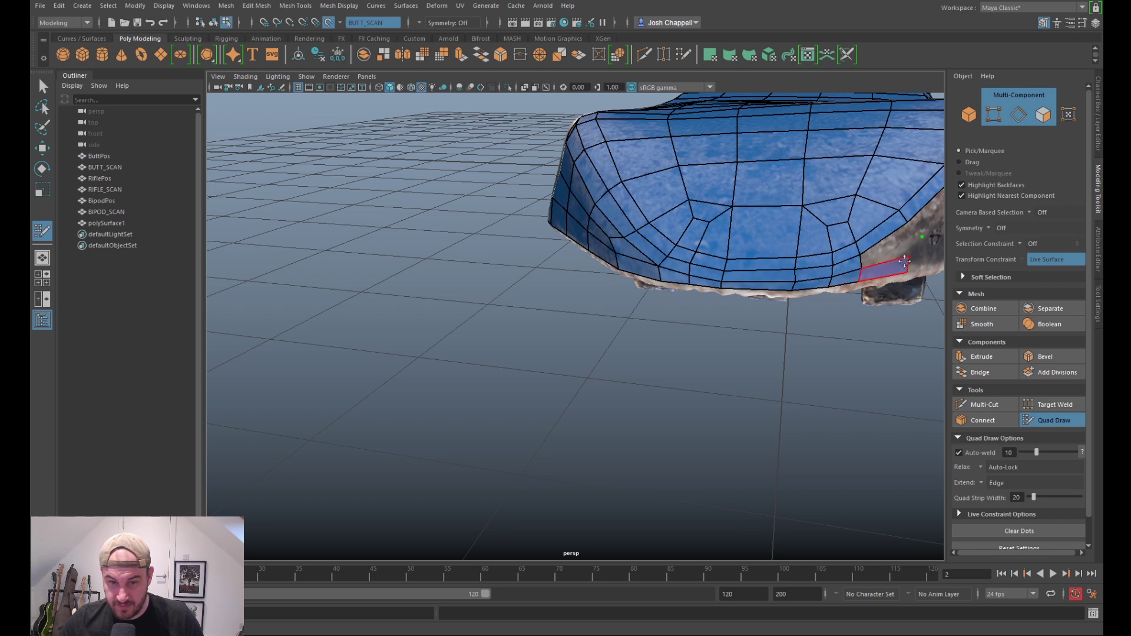
left_click(910, 231)
left_click(884, 243)
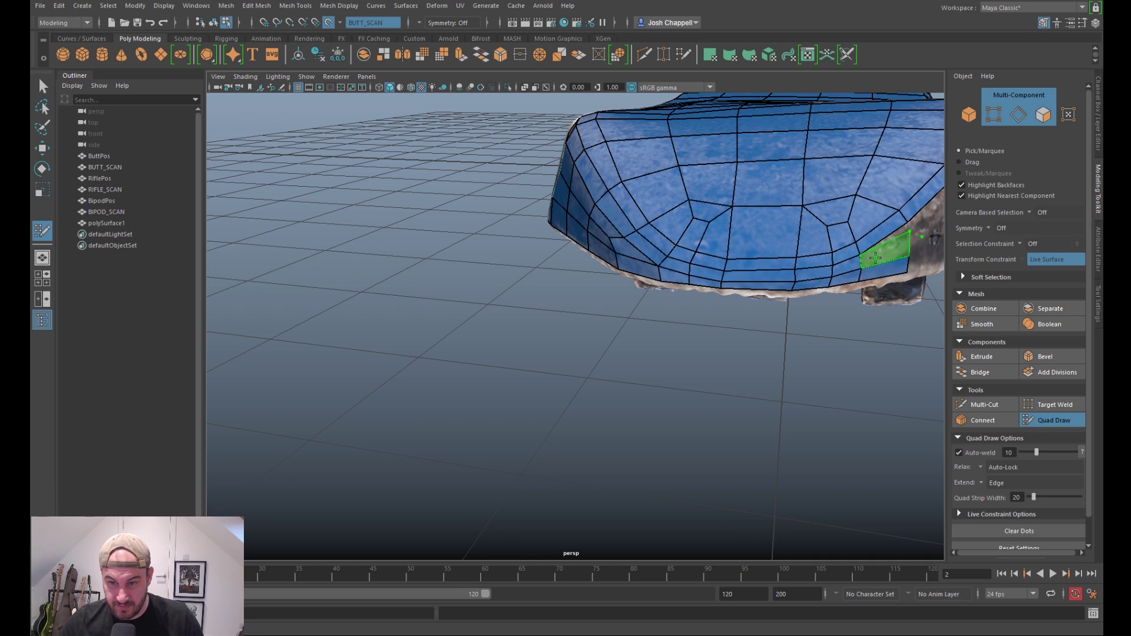
left_click_drag(884, 284, 707, 287, "alt")
right_click_drag(507, 285, 572, 285, "alt")
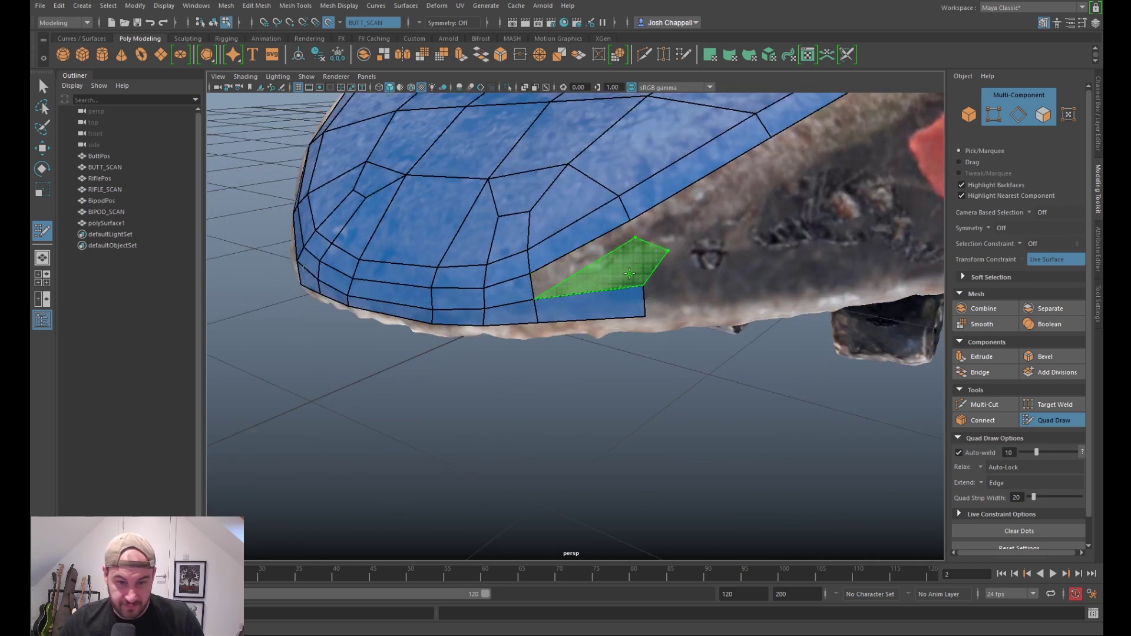
left_click(639, 270, "shift")
left_click_drag(665, 252, 653, 257)
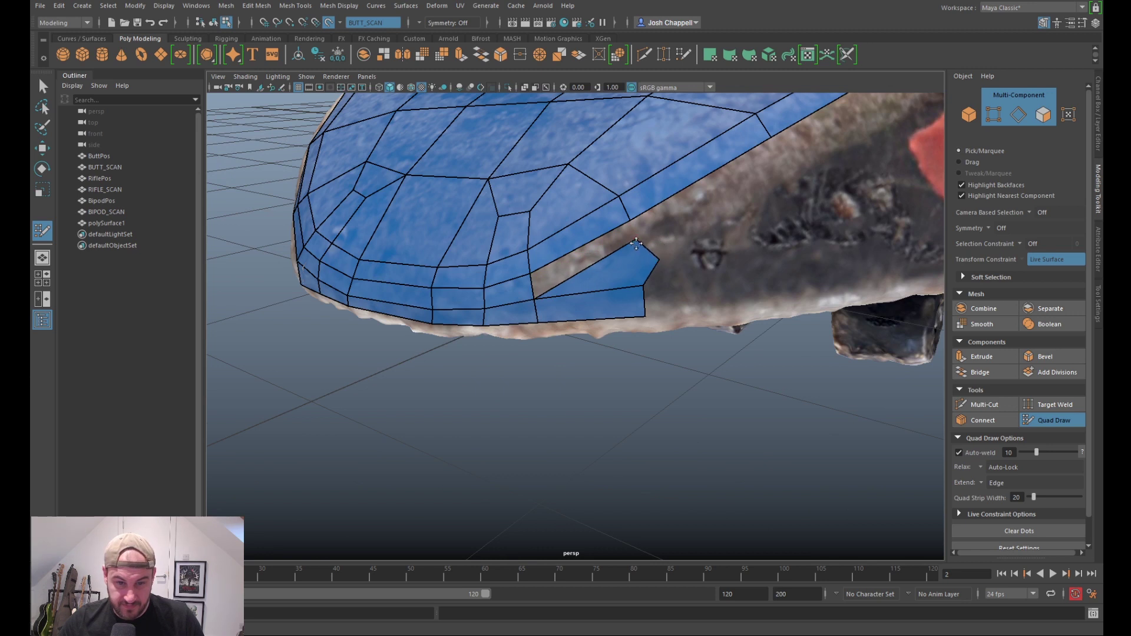
left_click(586, 259, "shift")
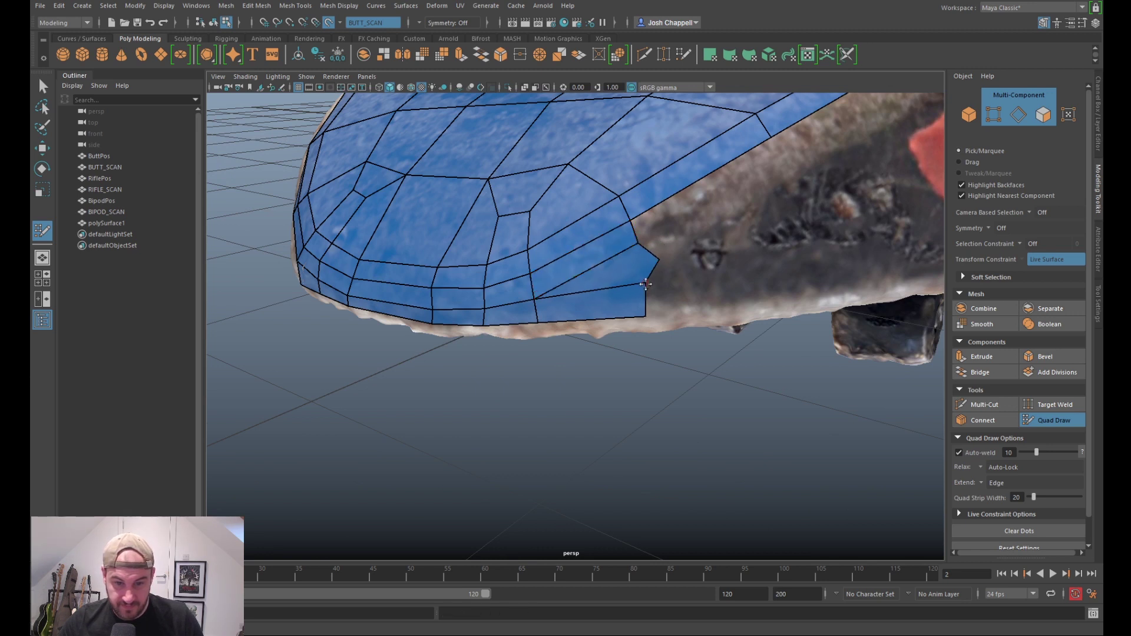
Step: Undo a misfitting quad fill toward the next dot and reposition the new column's outer vertices into a smooth edge
left_click(737, 181, "shift")
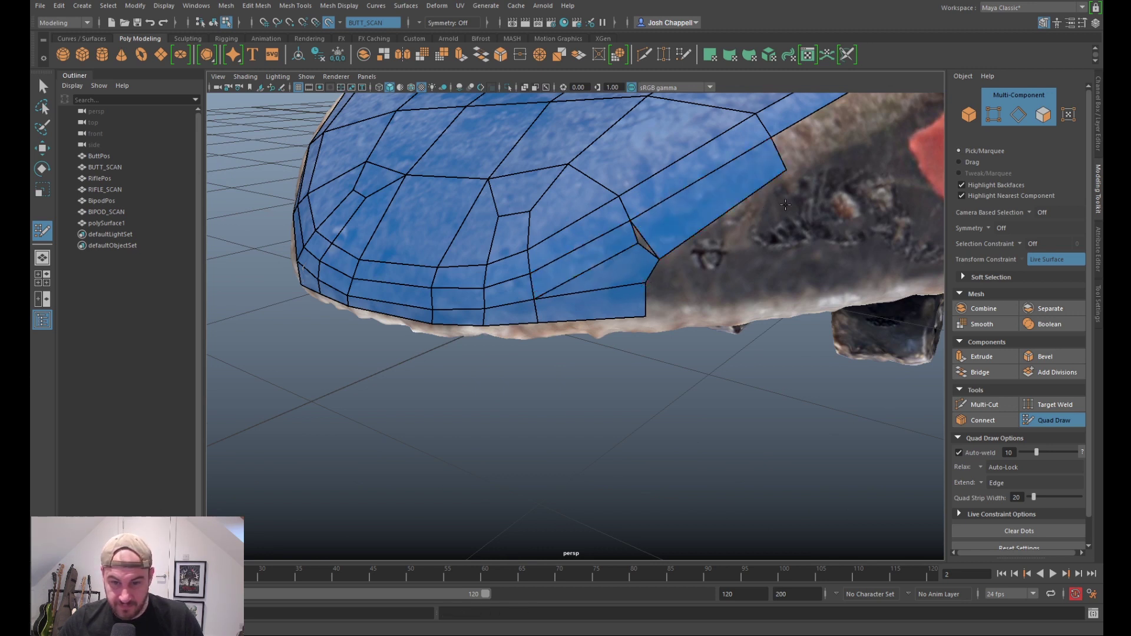
key("ctrl+z")
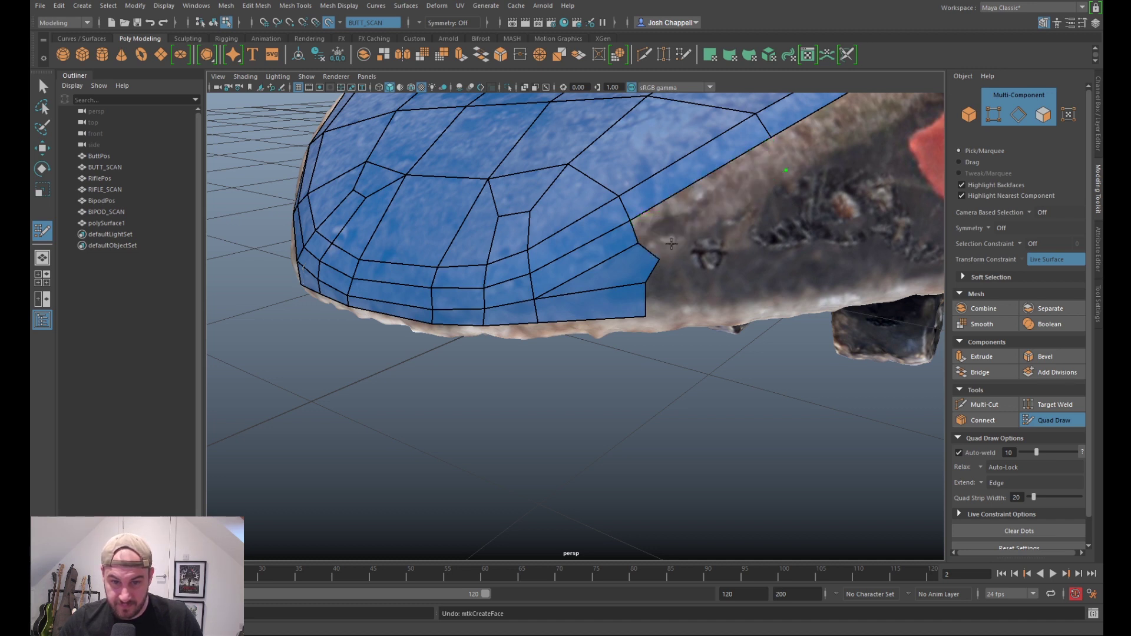
left_click_drag(645, 286, 653, 317)
left_click_drag(636, 247, 639, 245)
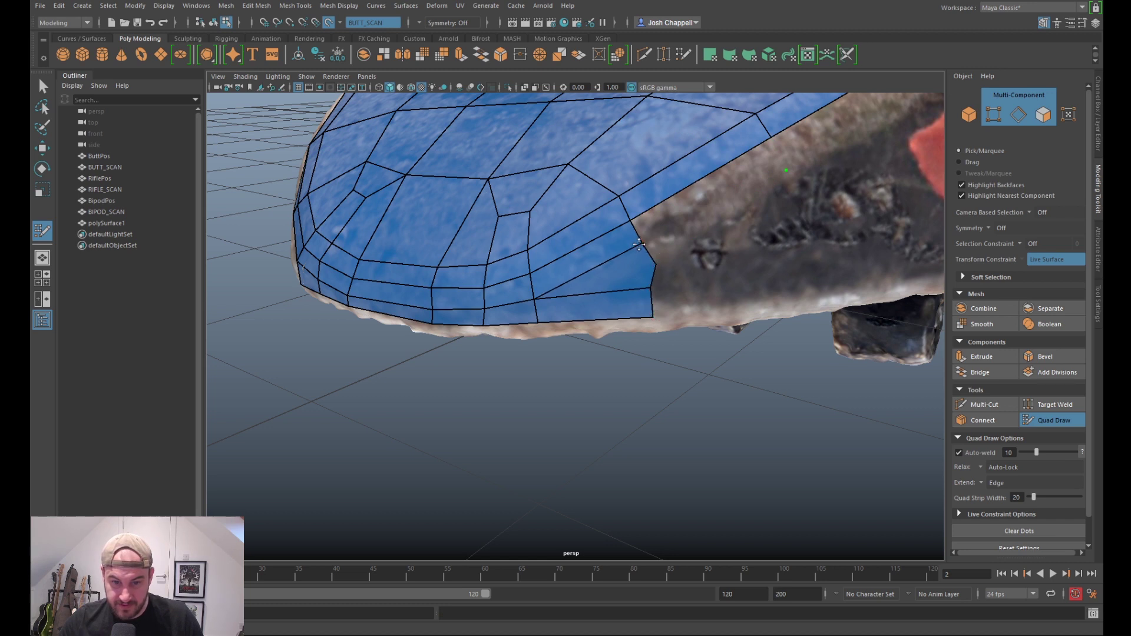
Step: Fill the next column with four quads from the upper border down to the rim, short of the red patch
left_click(745, 171, "shift")
mouse_move(745, 225)
left_mouse_down("alt")
mouse_move(518, 218)
mouse_move(649, 228)
left_mouse_up("alt")
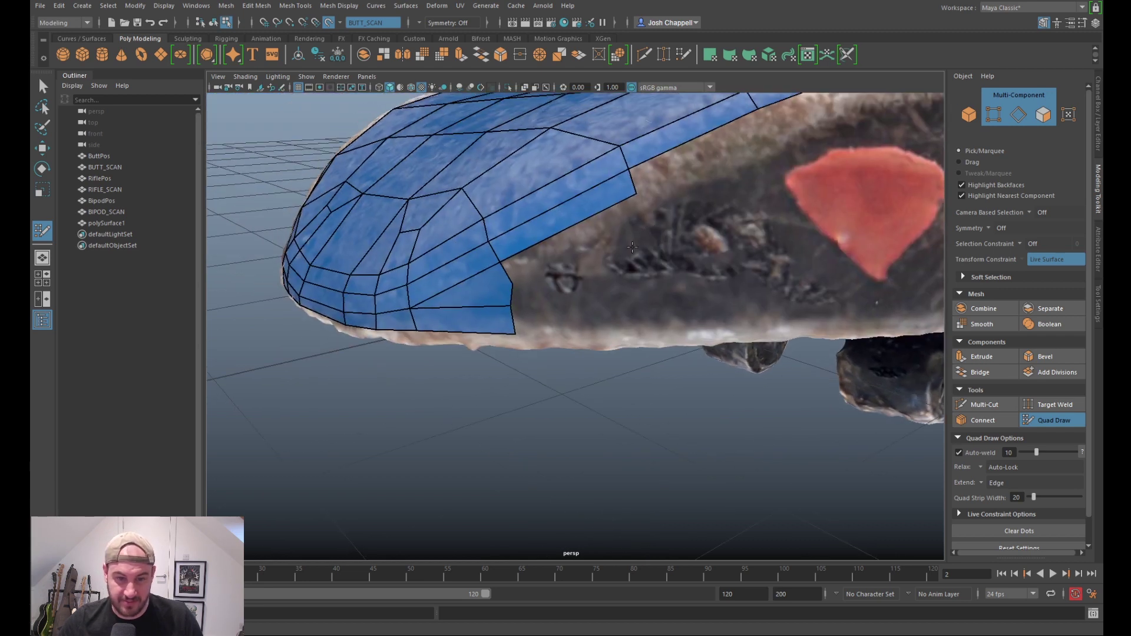
left_click(636, 272, "shift")
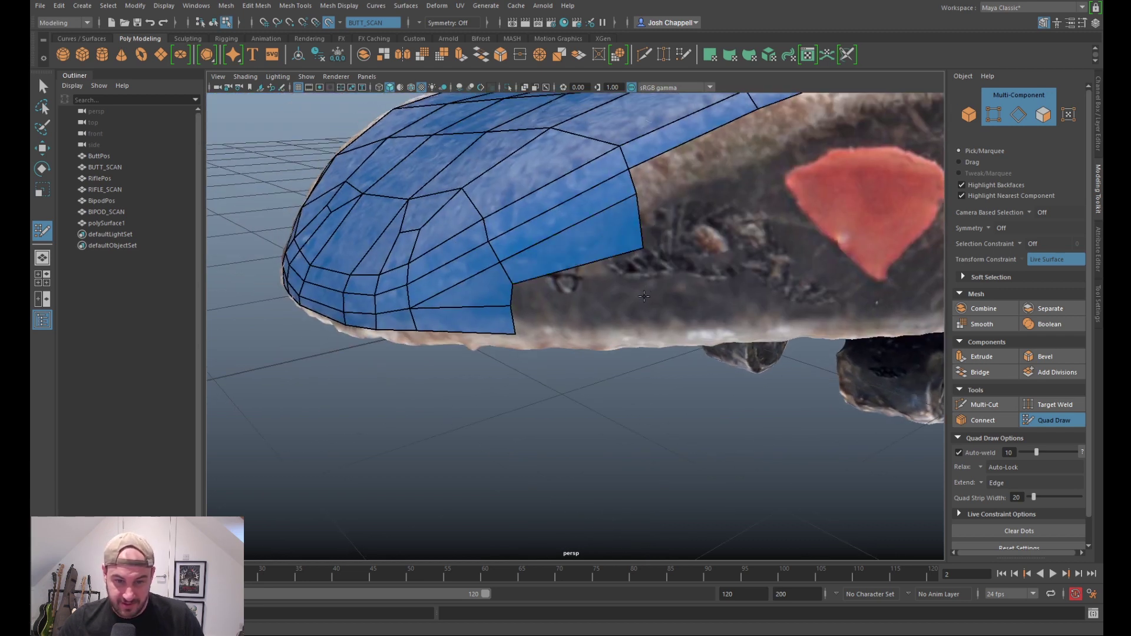
left_click(648, 319, "shift")
left_click(643, 327, "shift")
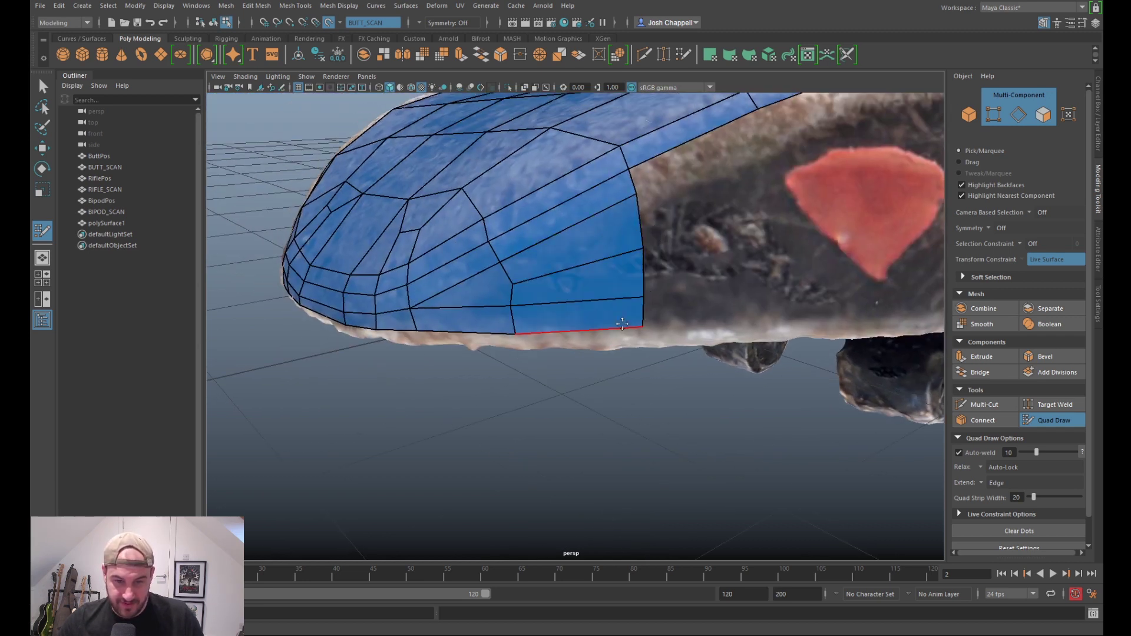
Step: Relax the quads around the new column and nudge its outer border vertices into a smooth curve down to the rim
left_click_drag(643, 327, 645, 333)
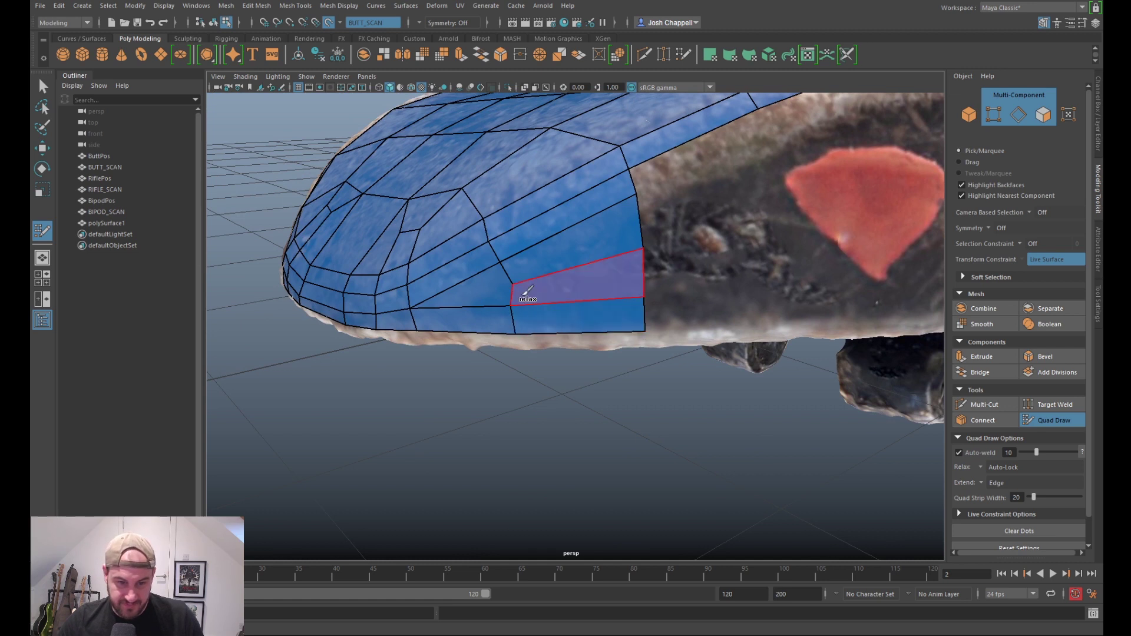
left_click_drag(510, 282, 505, 287, "shift")
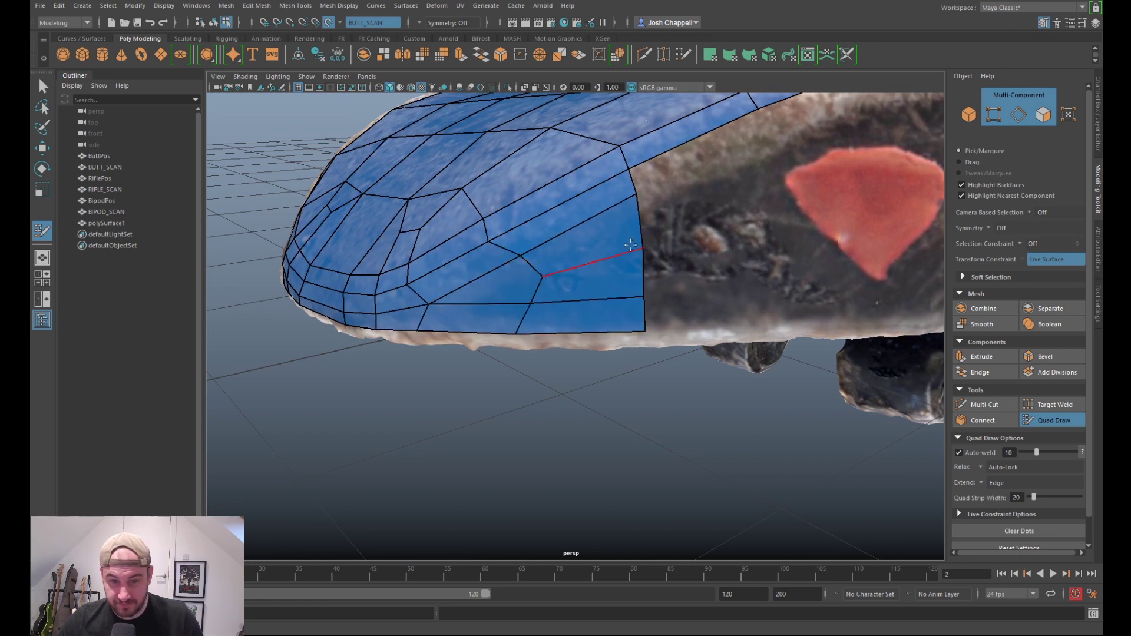
left_click_drag(643, 247, 646, 248)
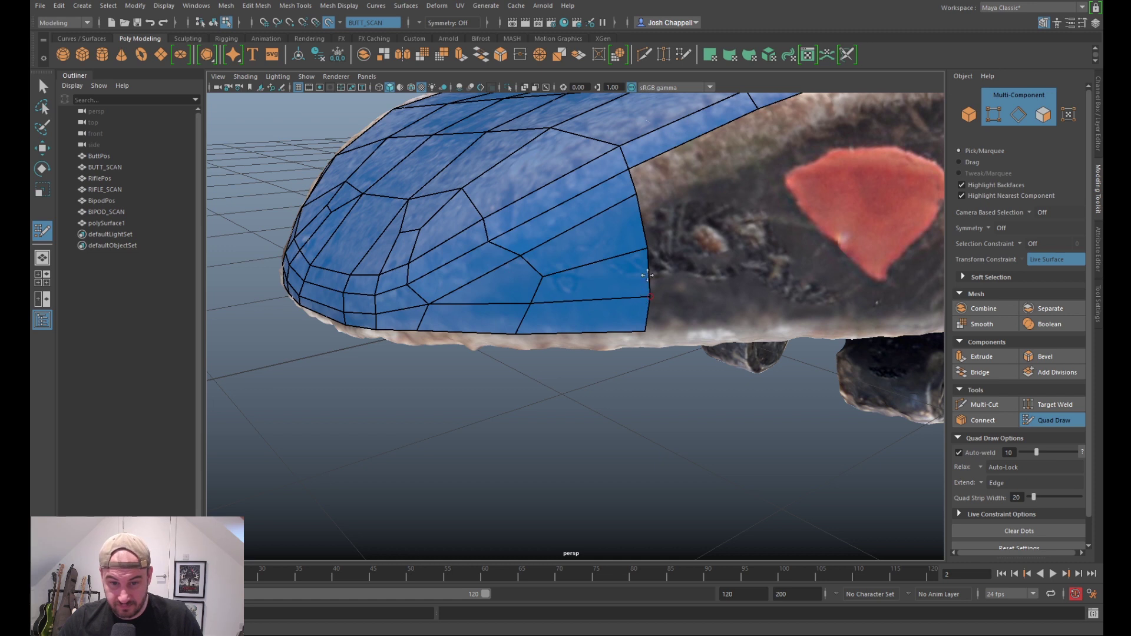
Step: Extend the thin strip of quads beneath the upper border, from above the red patch along the side to the next dots
scroll(632, 241, "down", 10)
scroll(558, 287, "up", 5)
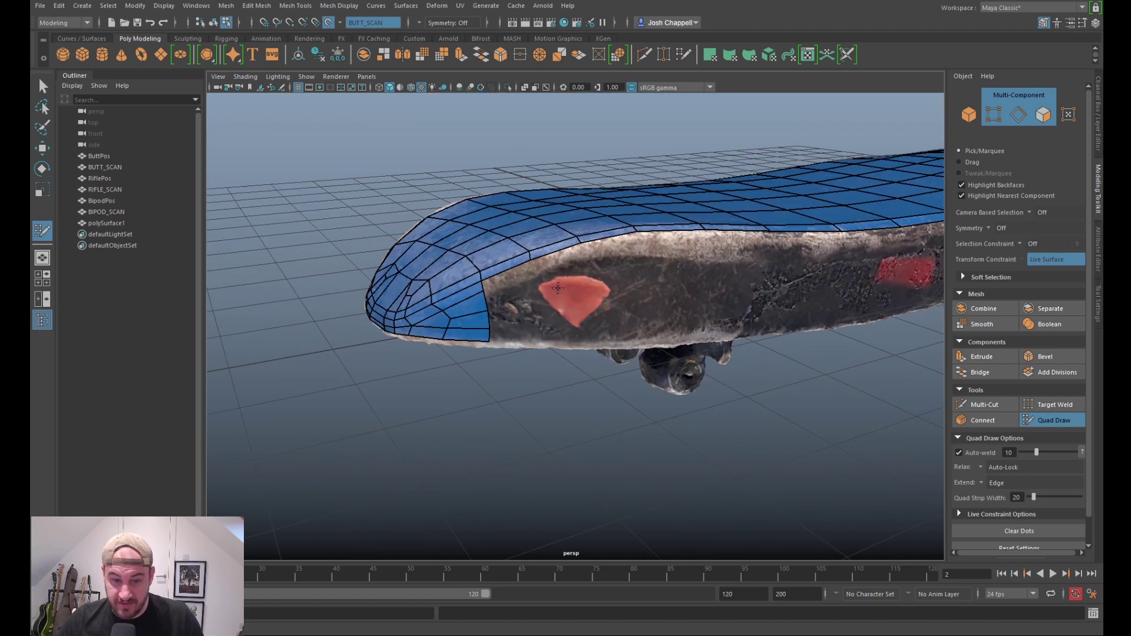
left_click_drag(537, 277, 512, 280, "alt")
middle_click_drag(511, 280, 532, 281, "alt")
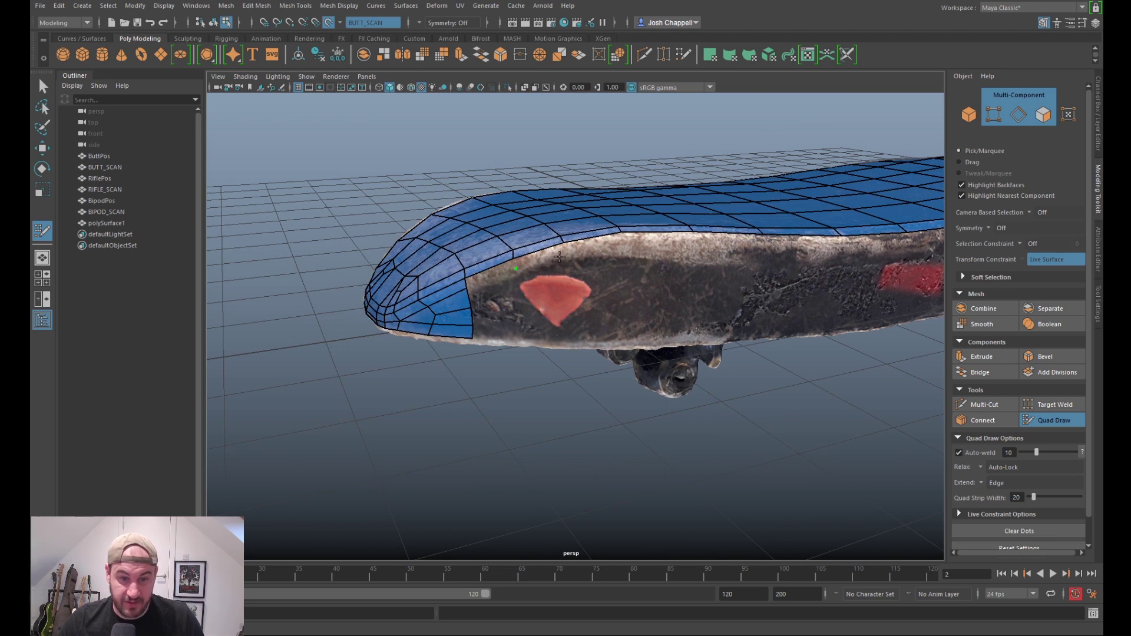
left_click_drag(625, 246, 536, 291, "alt")
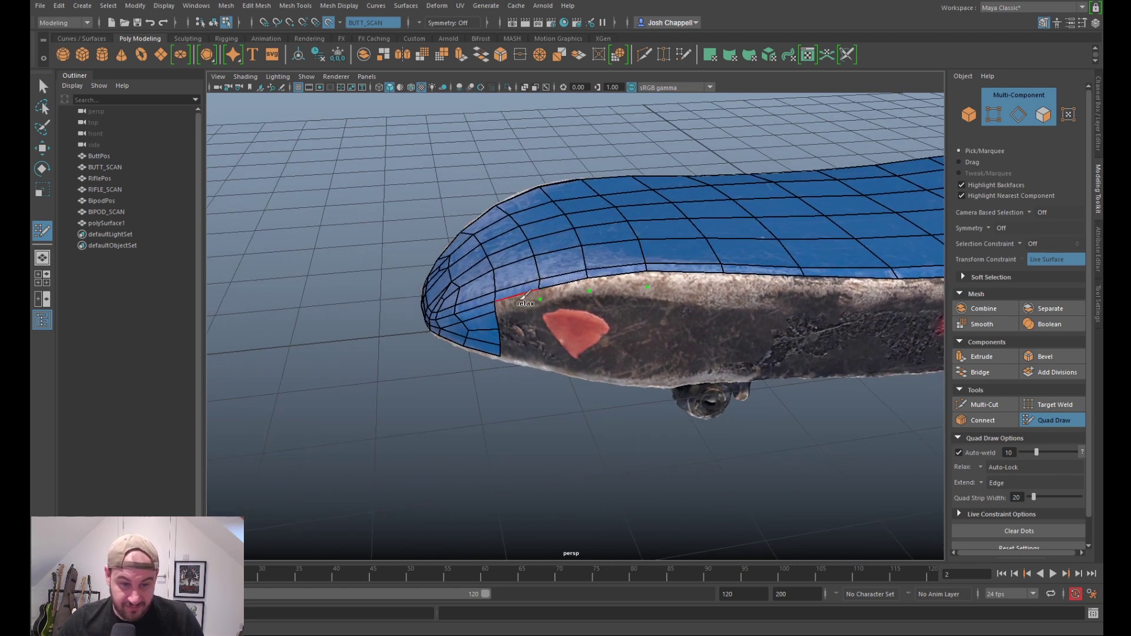
left_click(565, 289, "shift")
left_click(624, 285, "shift")
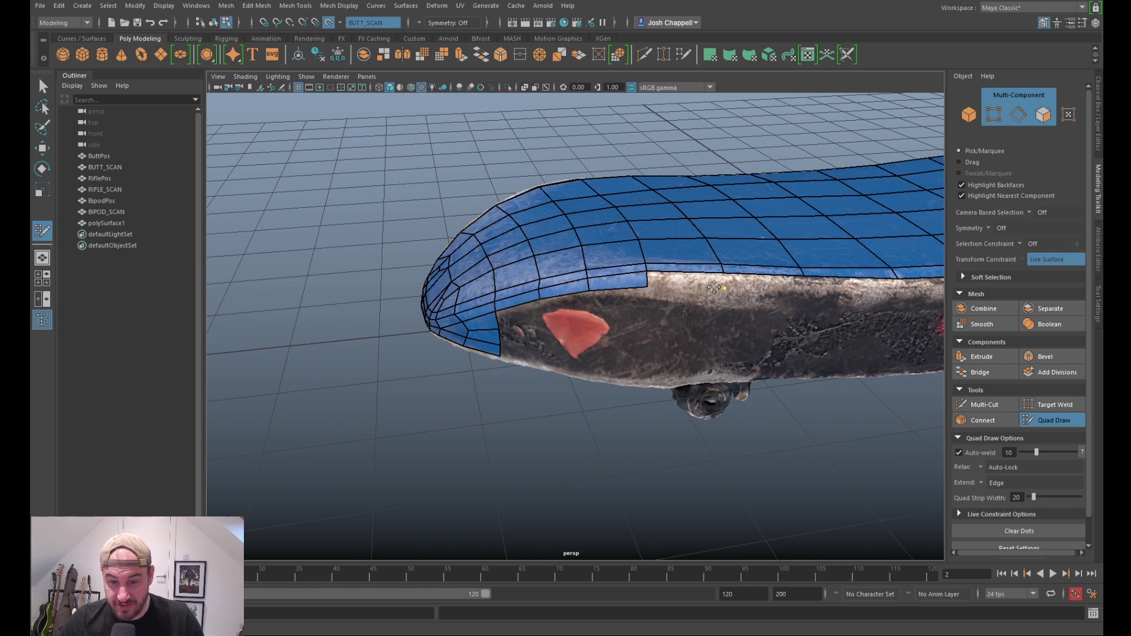
left_click_drag(720, 287, 654, 307, "alt")
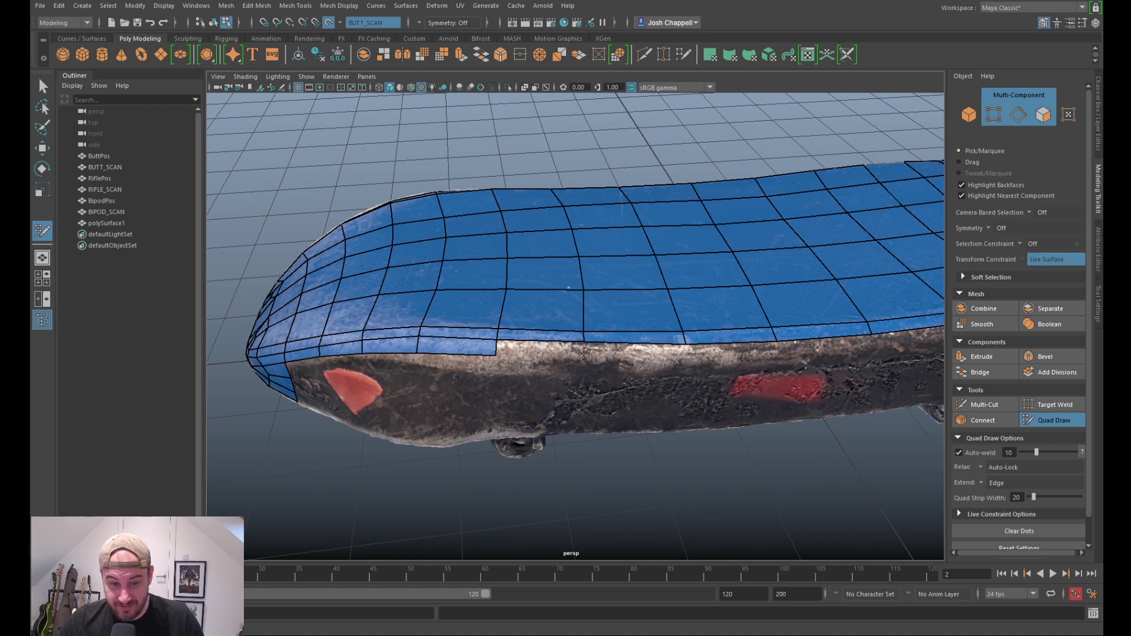
left_click(559, 348, "shift")
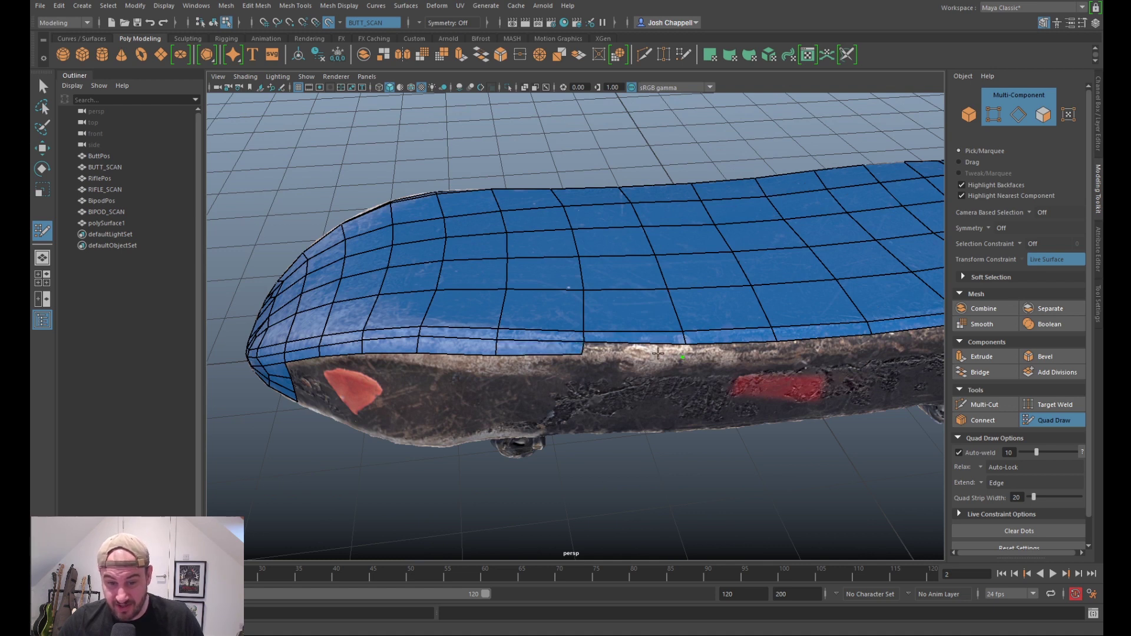
left_click(677, 355, "shift")
Step: Place dots just short of the red patch and fill a column of three quads from the strip to the rim, undoing a misfitting fill
left_click_drag(498, 401, 601, 300, "alt")
middle_click_drag(598, 303, 530, 433, "alt")
right_click_drag(530, 433, 525, 313, "alt")
left_click_drag(396, 311, 484, 282, "alt")
middle_click_drag(532, 255, 486, 373, "alt")
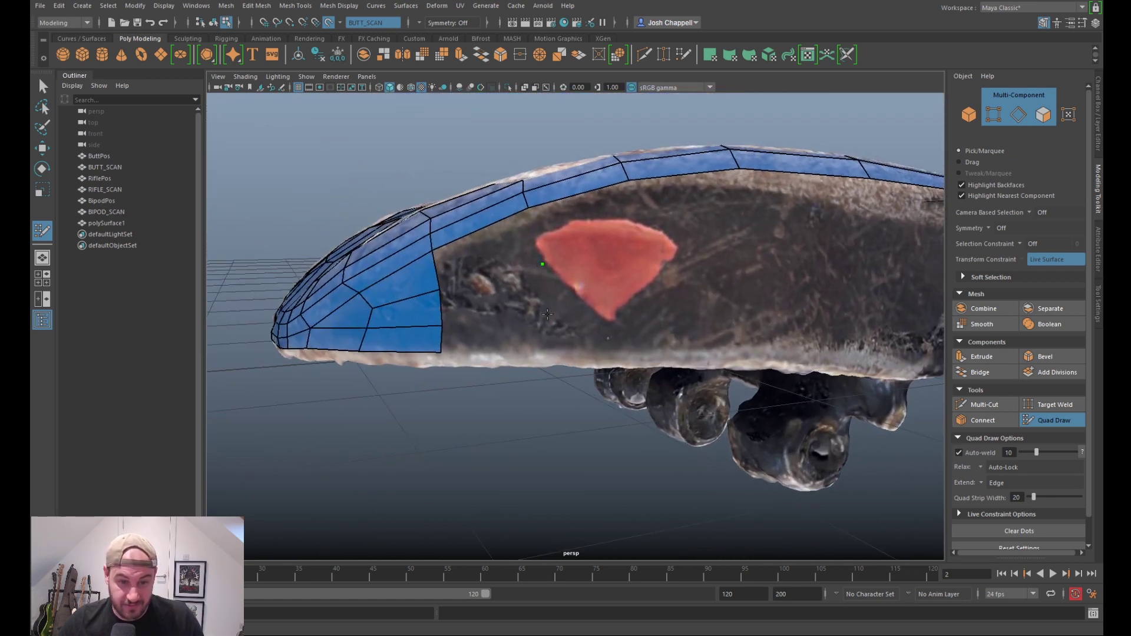
left_click(548, 348)
left_click(523, 333, "shift")
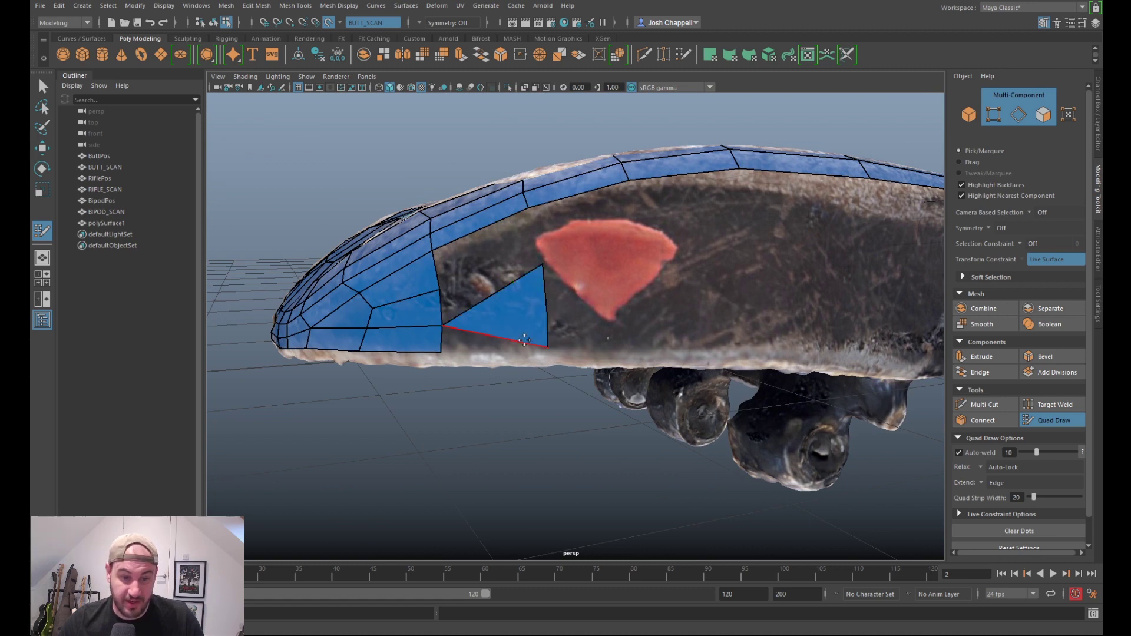
key("ctrl+z")
left_click(496, 333, "shift")
left_click(498, 329, "shift")
left_click(491, 263, "shift")
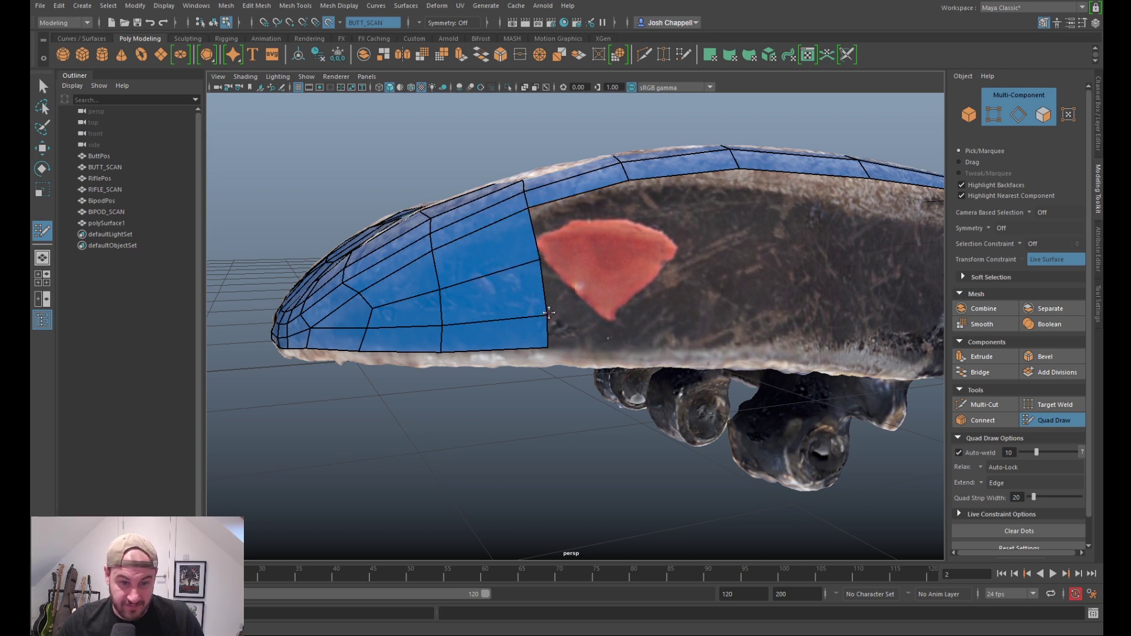
Step: Place dots and fill two columns of three quads across the red patch, from the thin strip down to the rim
left_click_drag(609, 300, 568, 294, "alt")
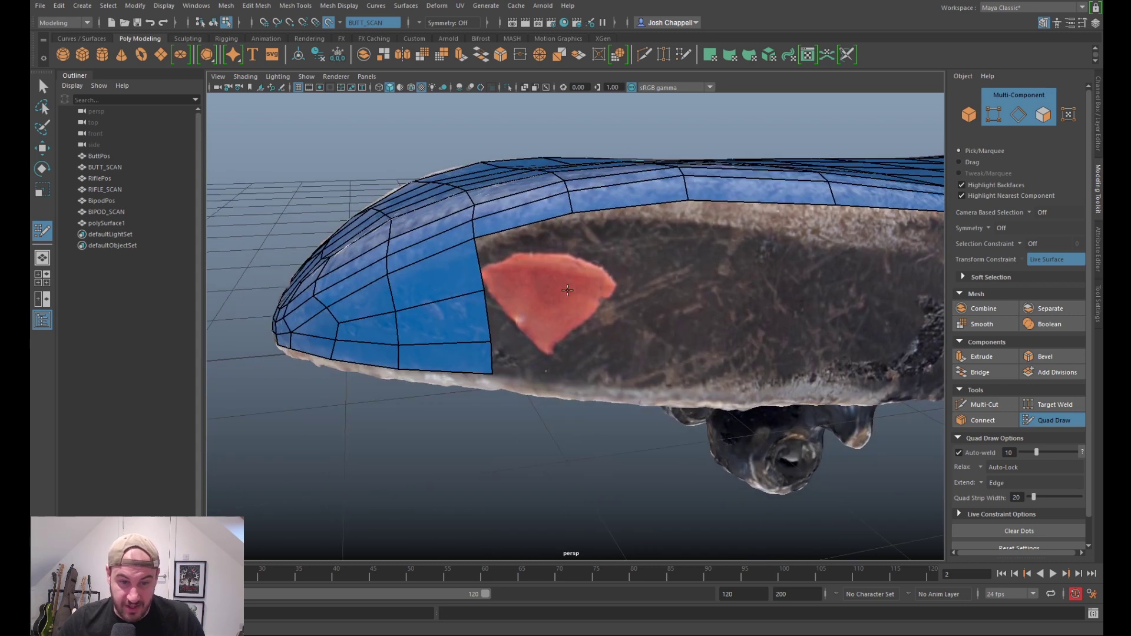
left_click(576, 283, "shift")
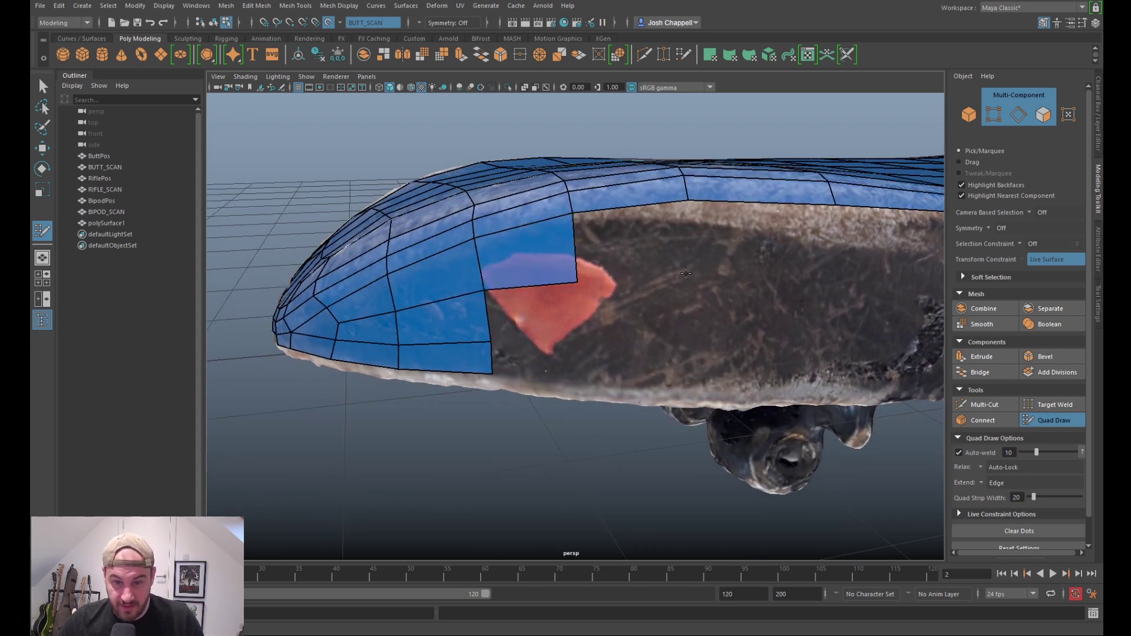
left_click(659, 243, "shift")
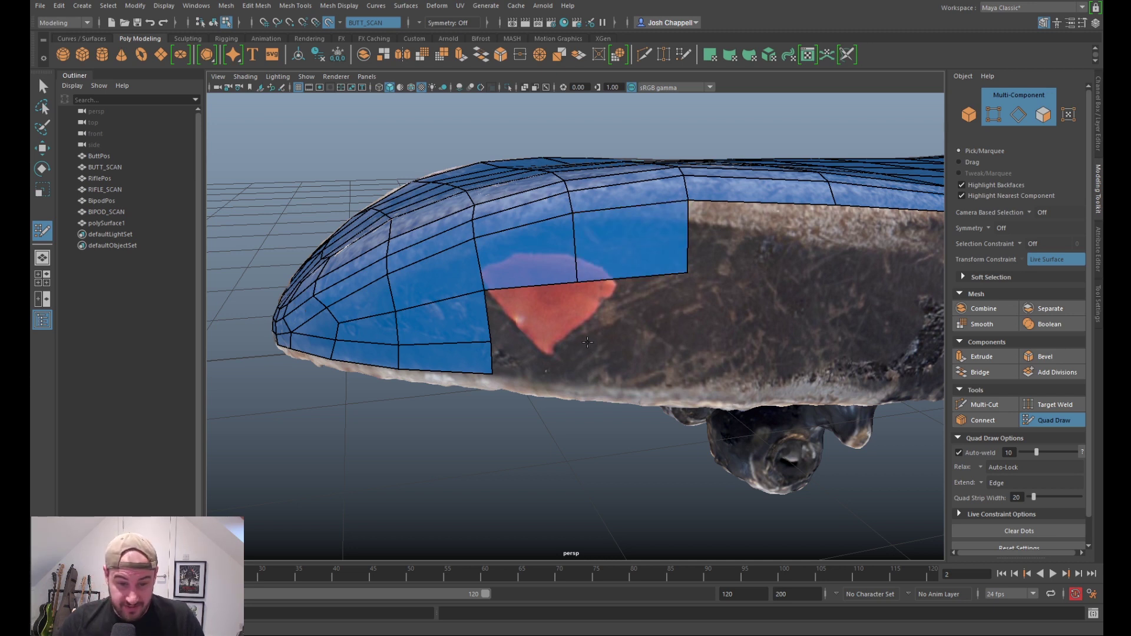
left_click(549, 319, "shift")
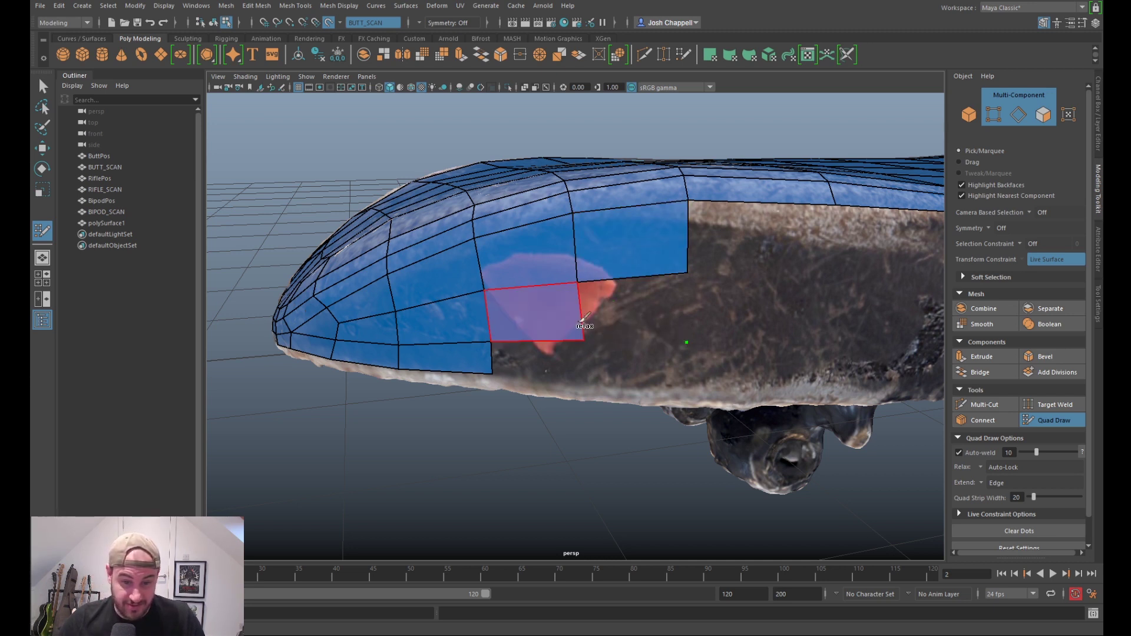
left_click(652, 324, "shift")
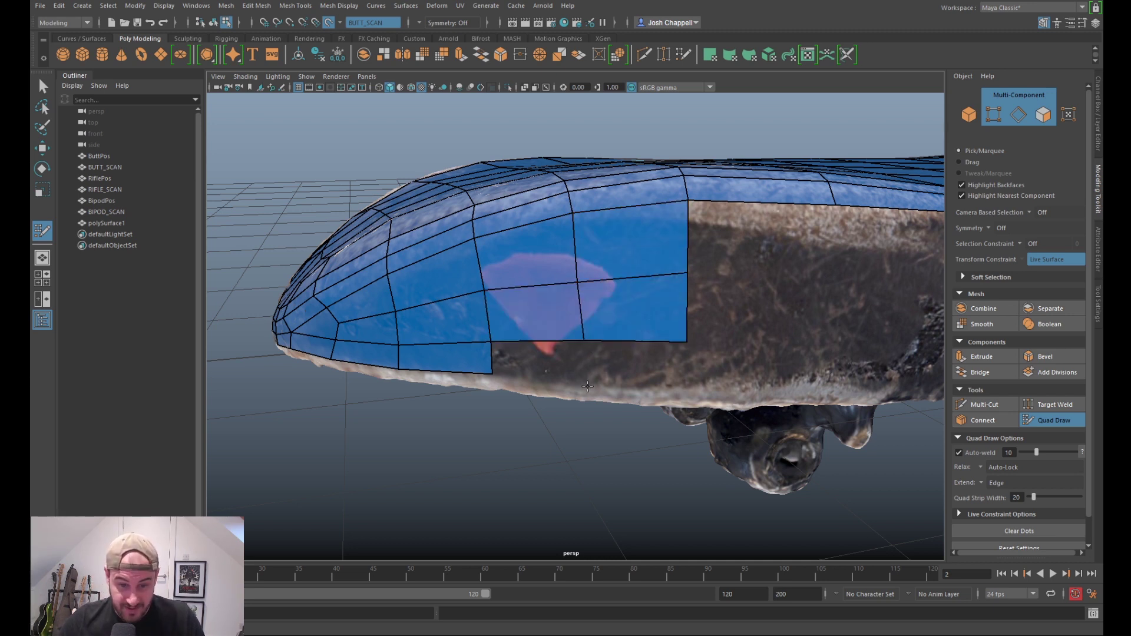
left_click(685, 388)
left_click(635, 364, "shift")
left_click(538, 361, "shift")
Step: Fill a small quad along the rim past the second column and delete that column's lower two quads
middle_click_drag(727, 341, 622, 323, "alt")
mouse_move(623, 322)
left_mouse_down("alt")
mouse_move(583, 306)
mouse_move(601, 429)
mouse_move(594, 334)
mouse_move(581, 309)
mouse_move(550, 302)
left_mouse_up("alt")
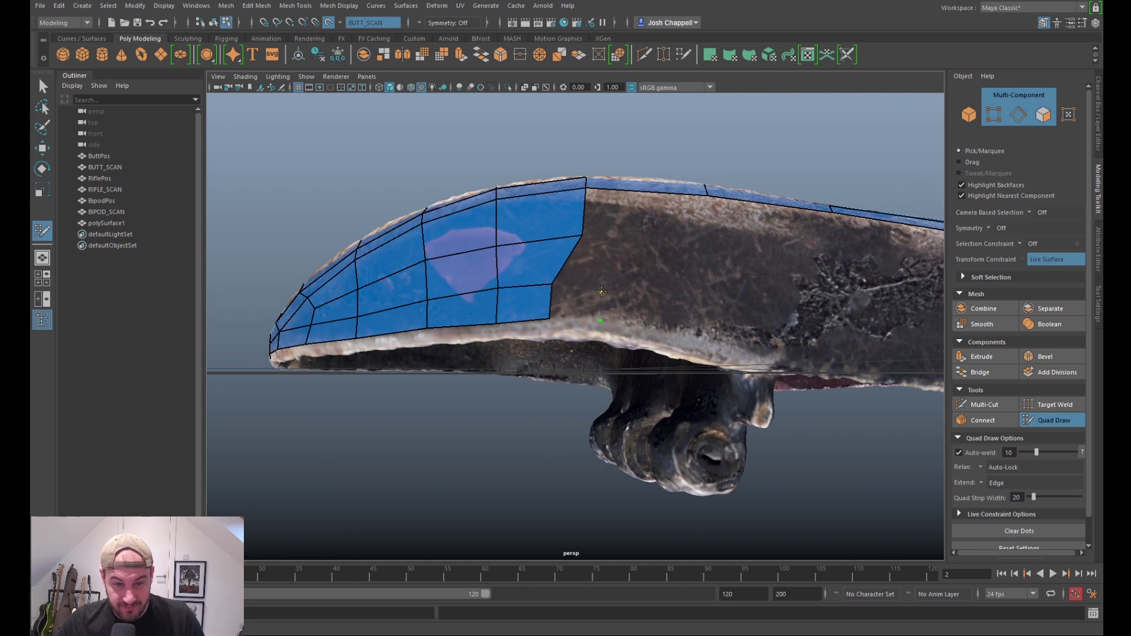
left_click(580, 303, "shift")
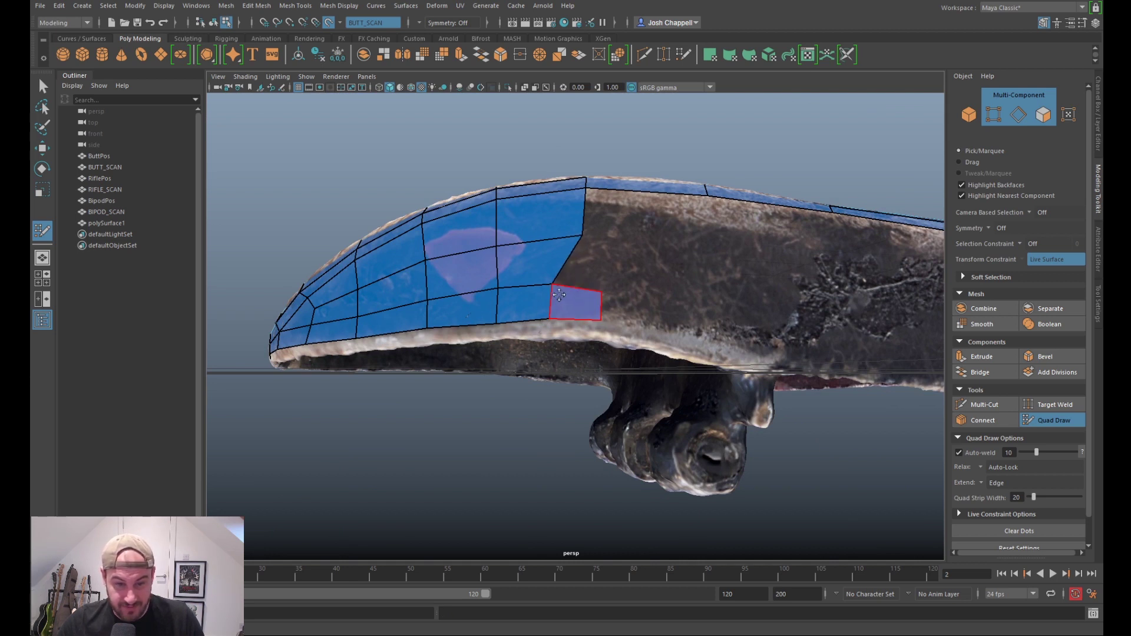
left_click(534, 270, "ctrl+shift")
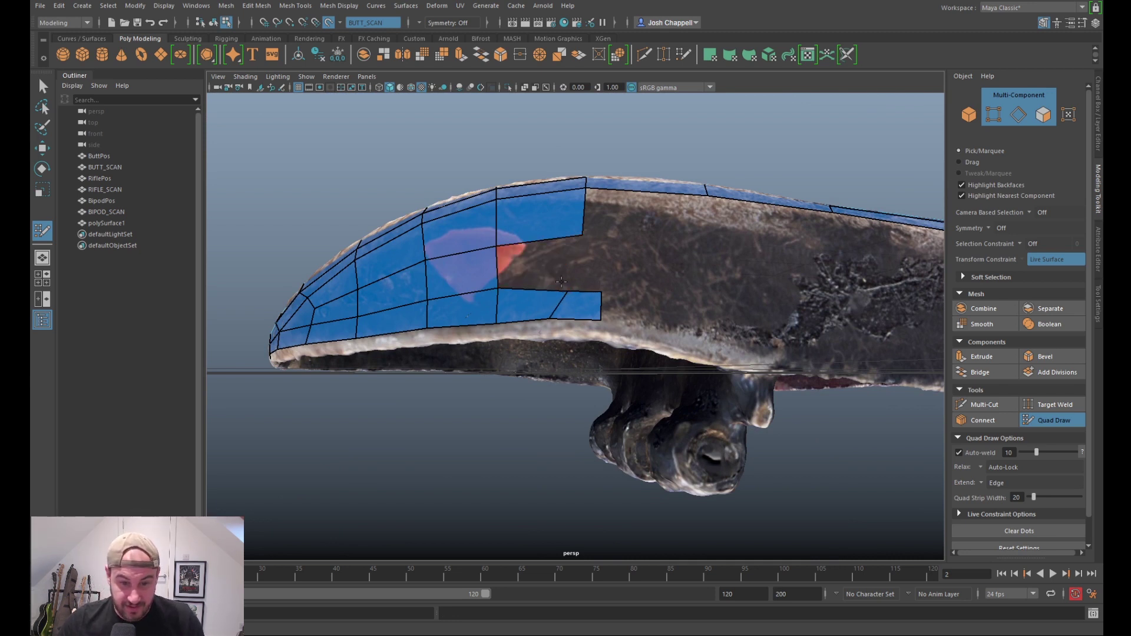
left_click(534, 299, "ctrl+shift")
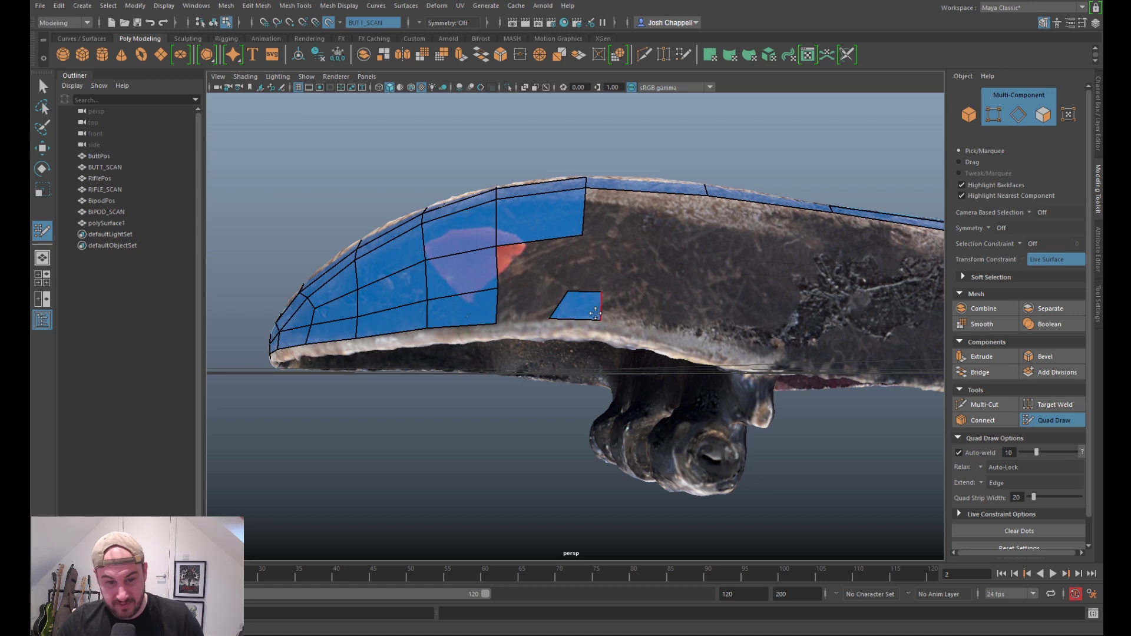
Step: Taper the isolated rim quad and surround it with three quads, one above and one on each side
left_click_drag(590, 329, 570, 308, "alt")
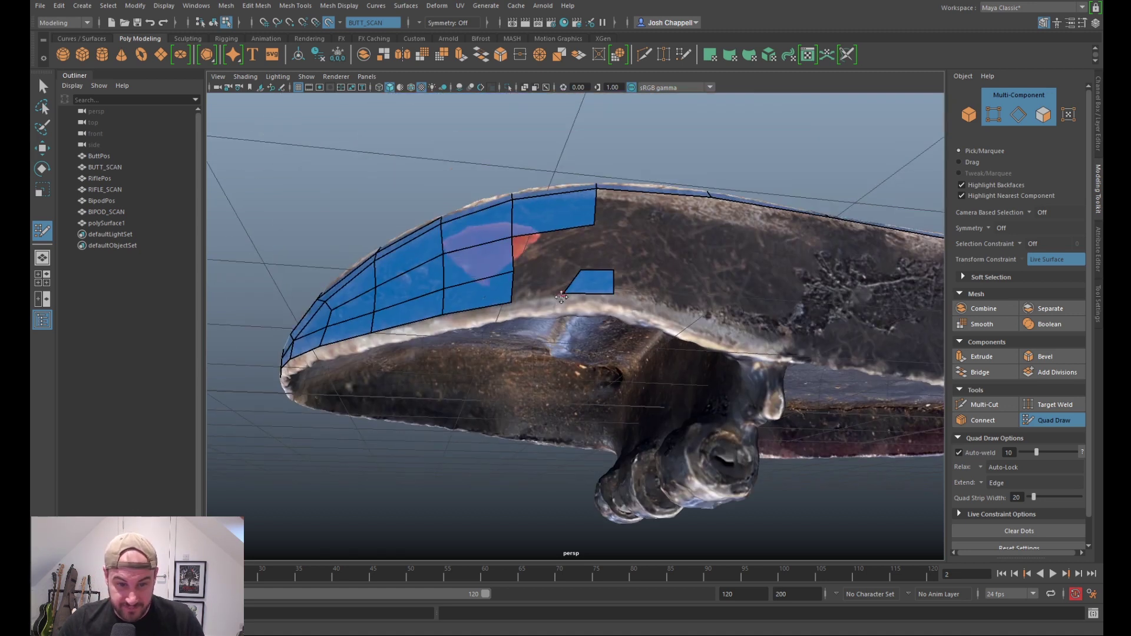
mouse_move(616, 299)
left_mouse_down("alt")
mouse_move(624, 348)
mouse_move(591, 255)
mouse_move(583, 327)
left_mouse_up("alt")
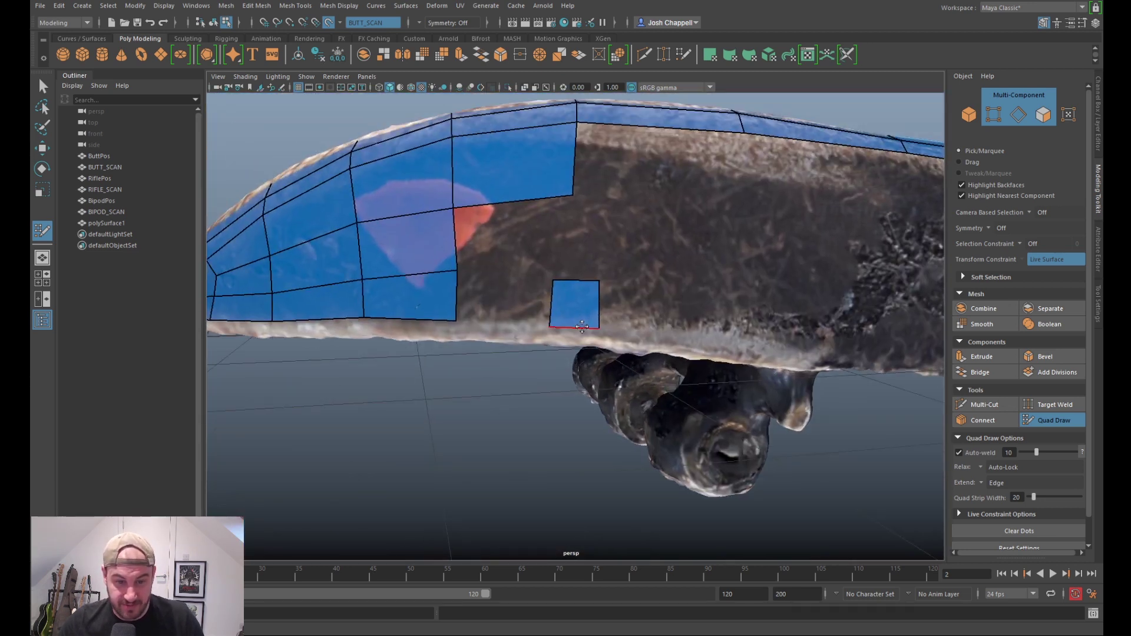
left_click_drag(600, 279, 565, 285)
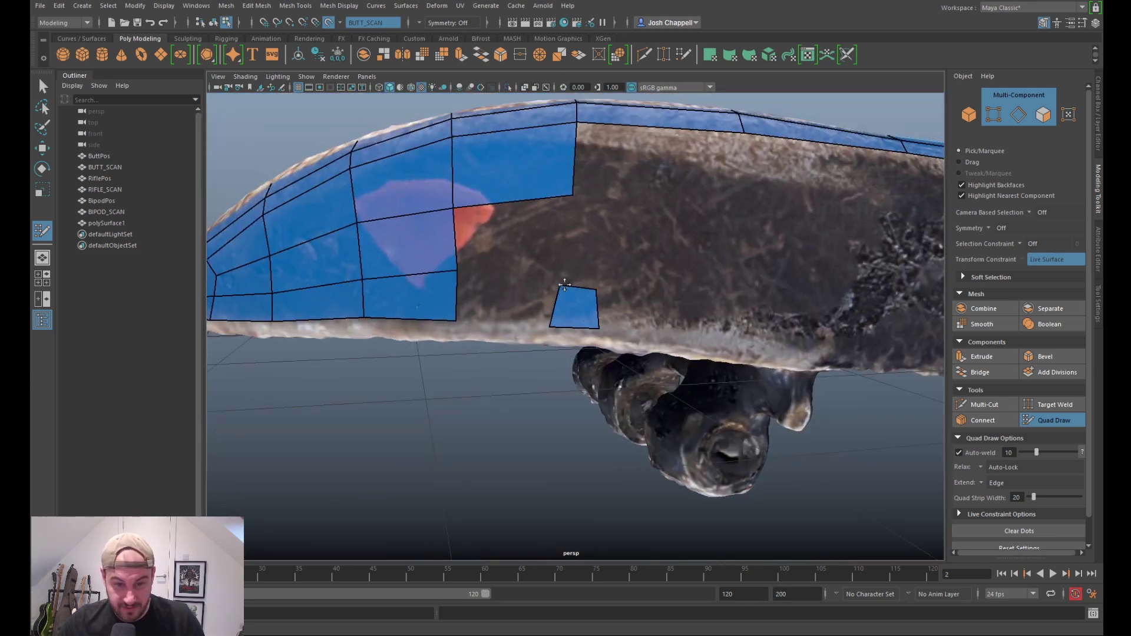
left_click(630, 271)
left_click(616, 301, "shift")
left_click(522, 324)
left_click(542, 305, "shift")
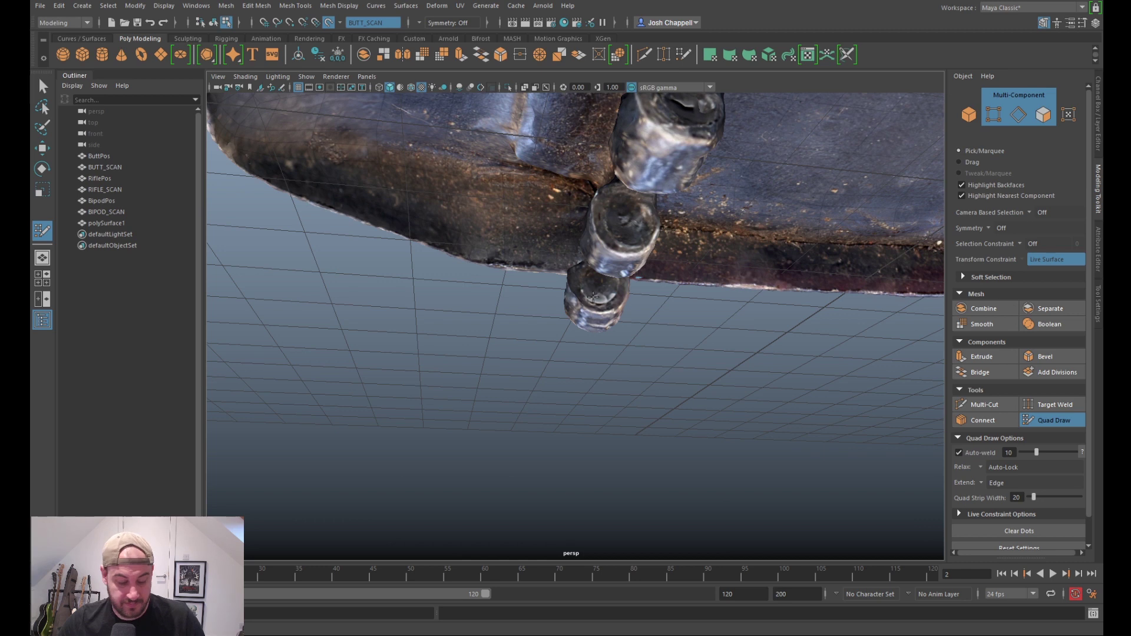
Step: Frame the whole scan and hide the viewport grid
key("a")
right_click_drag(599, 302, 436, 401, "alt")
middle_click_drag(347, 355, 627, 357, "alt")
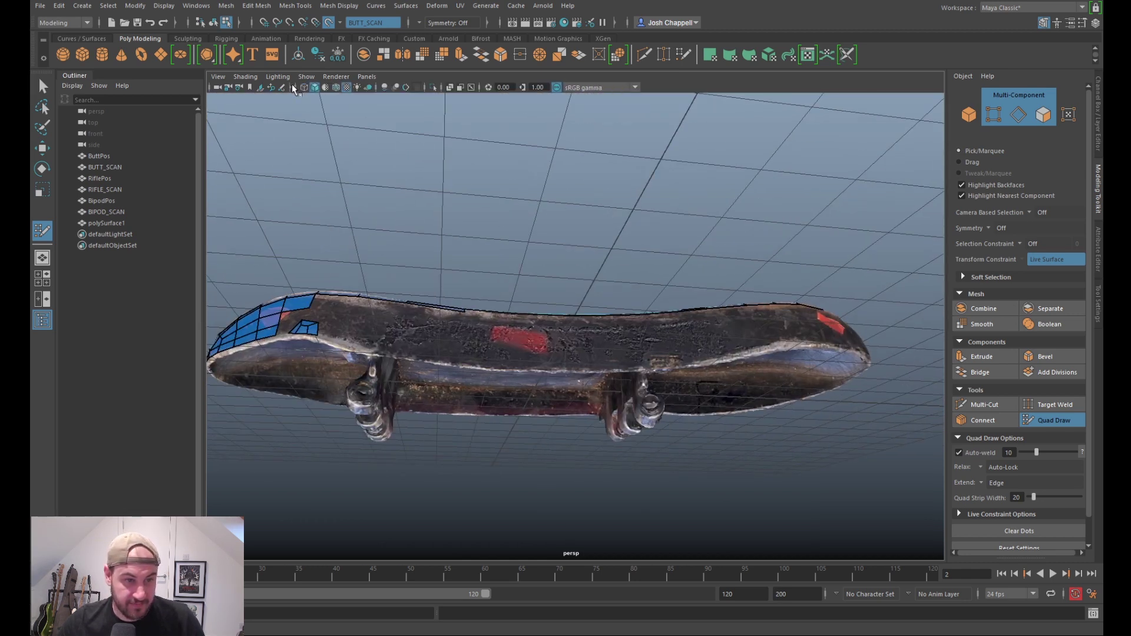
left_click(297, 89)
Step: Nudge the fan's outer corner vertex onto the rim and fill the two quads joining the fan to the red patch column
middle_click_drag(331, 283, 601, 262, "alt")
left_click_drag(601, 263, 551, 206, "alt")
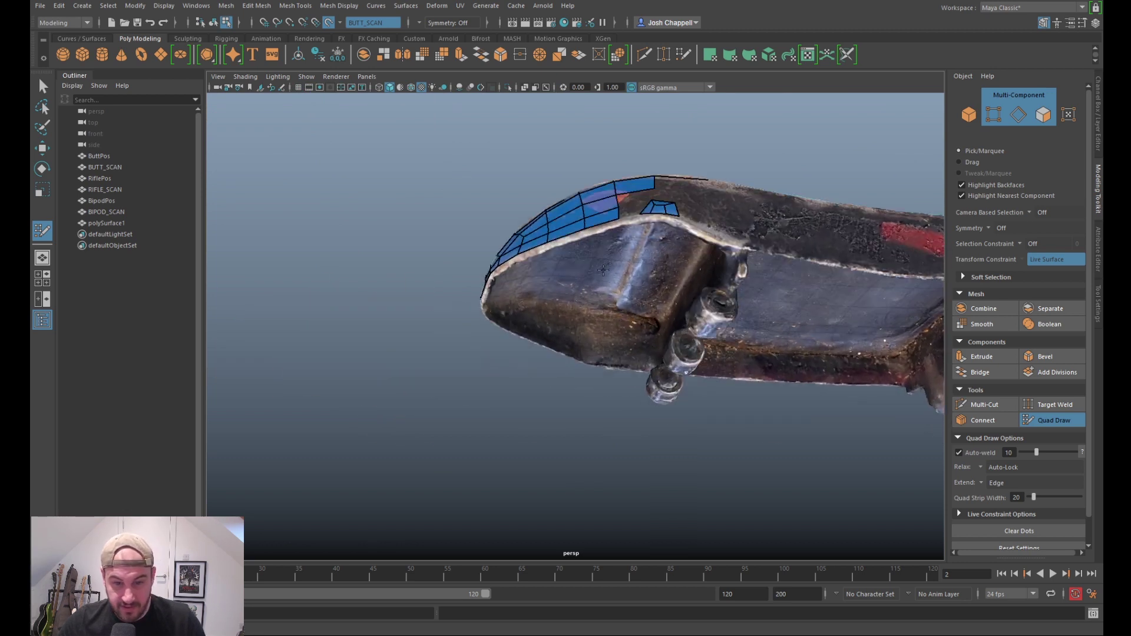
middle_click_drag(551, 206, 501, 241, "alt")
right_click_drag(500, 242, 588, 304, "alt")
mouse_move(598, 330)
left_mouse_down("alt")
mouse_move(599, 297)
mouse_move(613, 336)
left_mouse_up("alt")
middle_click_drag(640, 241, 621, 292, "alt")
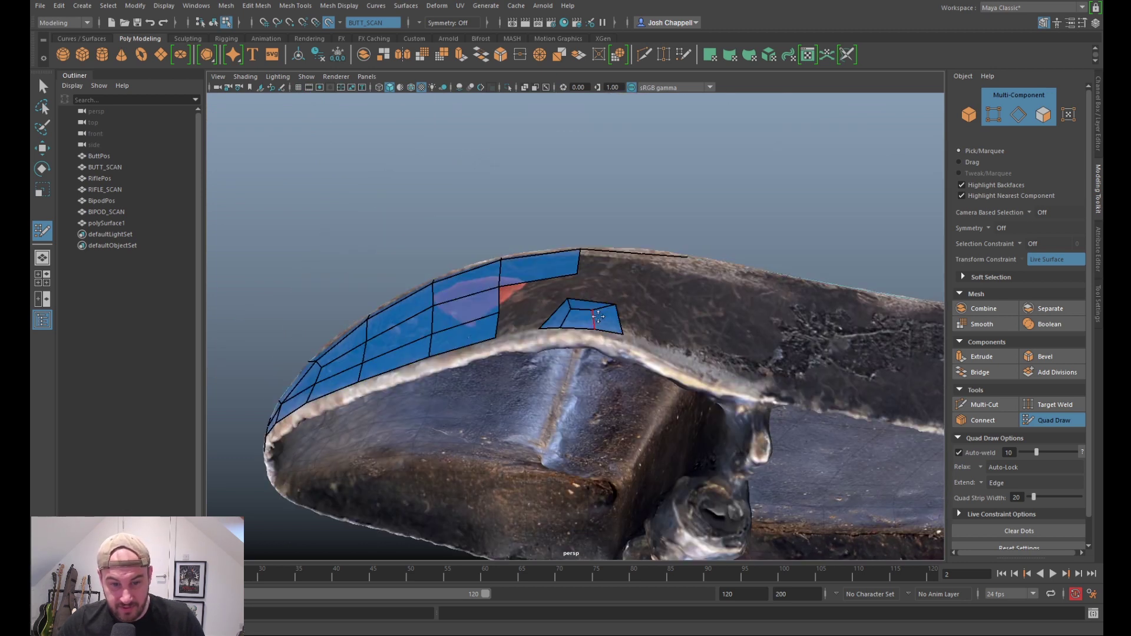
left_click_drag(622, 333, 626, 338)
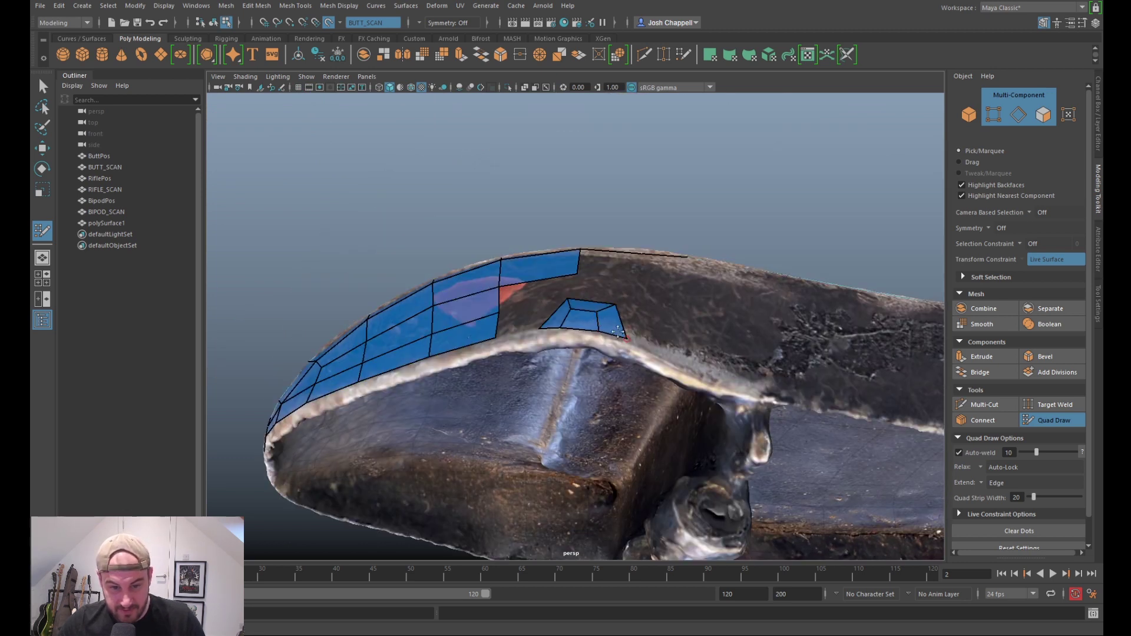
mouse_move(573, 309)
left_mouse_down("alt")
mouse_move(578, 351)
mouse_move(630, 315)
mouse_move(636, 366)
mouse_move(569, 332)
left_mouse_up("alt")
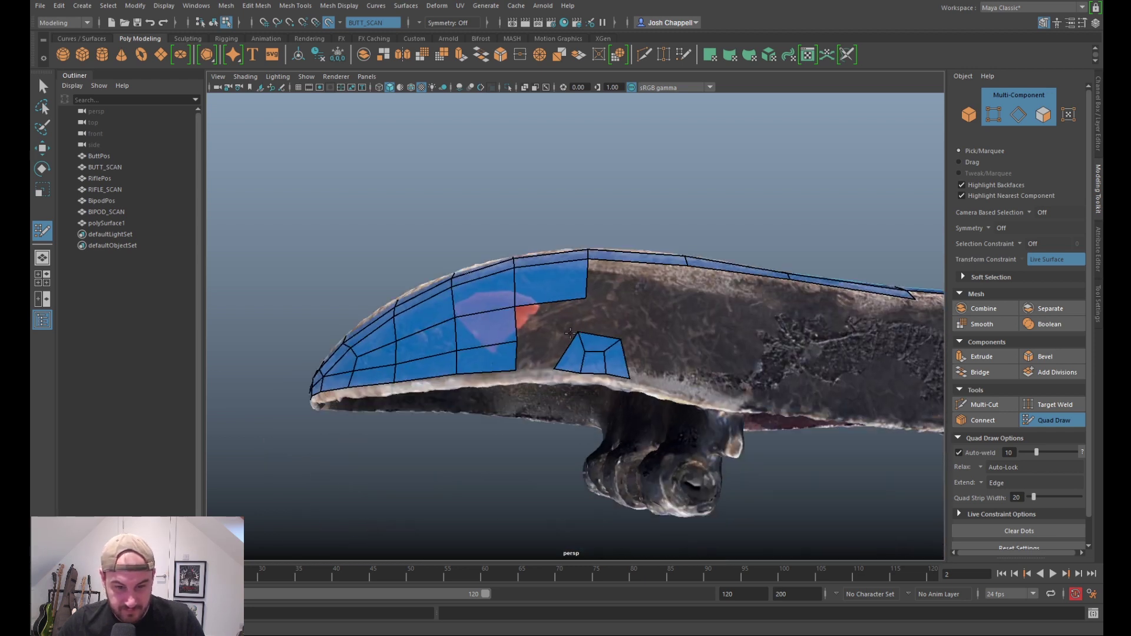
left_click(539, 360, "shift")
left_click(547, 321, "shift")
Step: Fill the next quads under the thin strip and above the fan, adding a rim dot to close the column's lower part
mouse_move(622, 338)
left_mouse_down("alt")
mouse_move(618, 319)
mouse_move(620, 330)
left_mouse_up("alt")
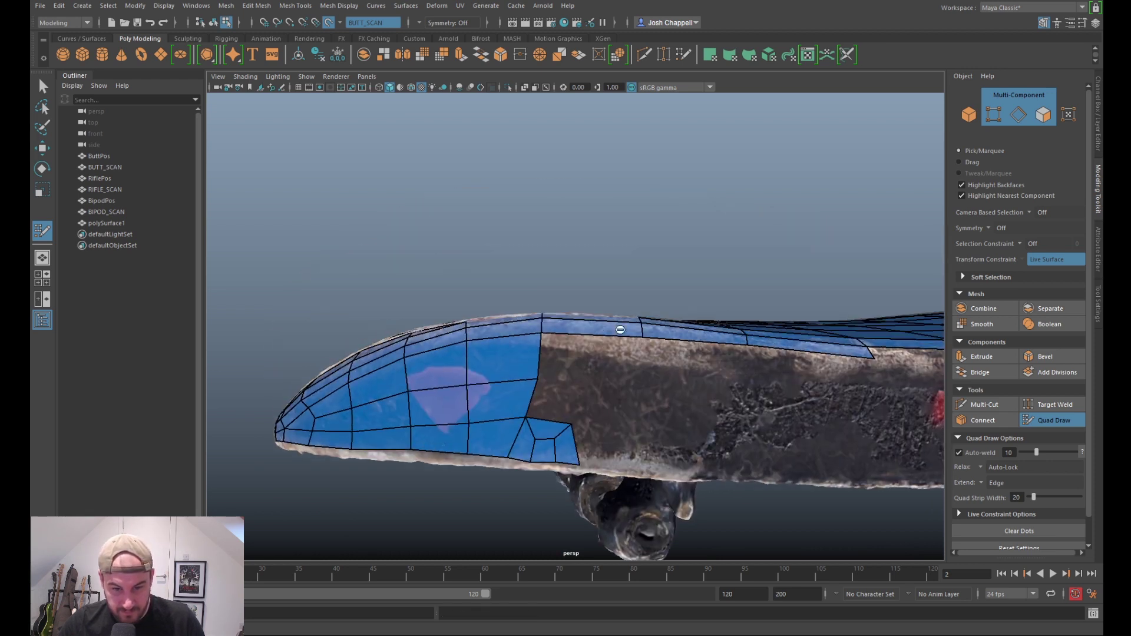
left_click(588, 354, "shift")
left_click(575, 394, "shift")
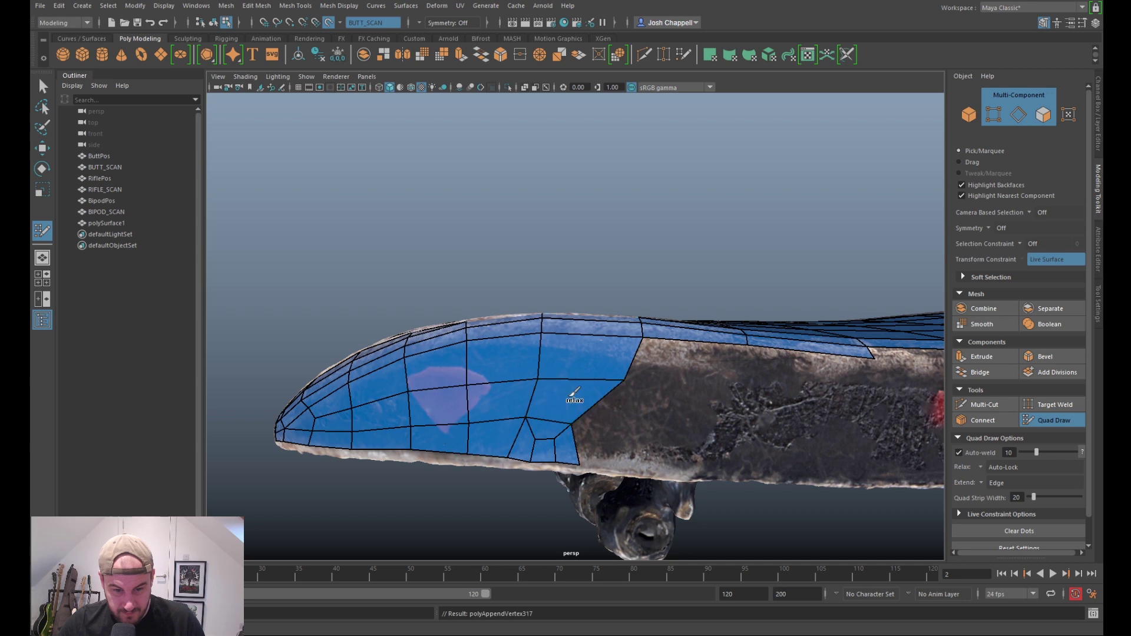
left_click(638, 470)
left_click(616, 448, "shift")
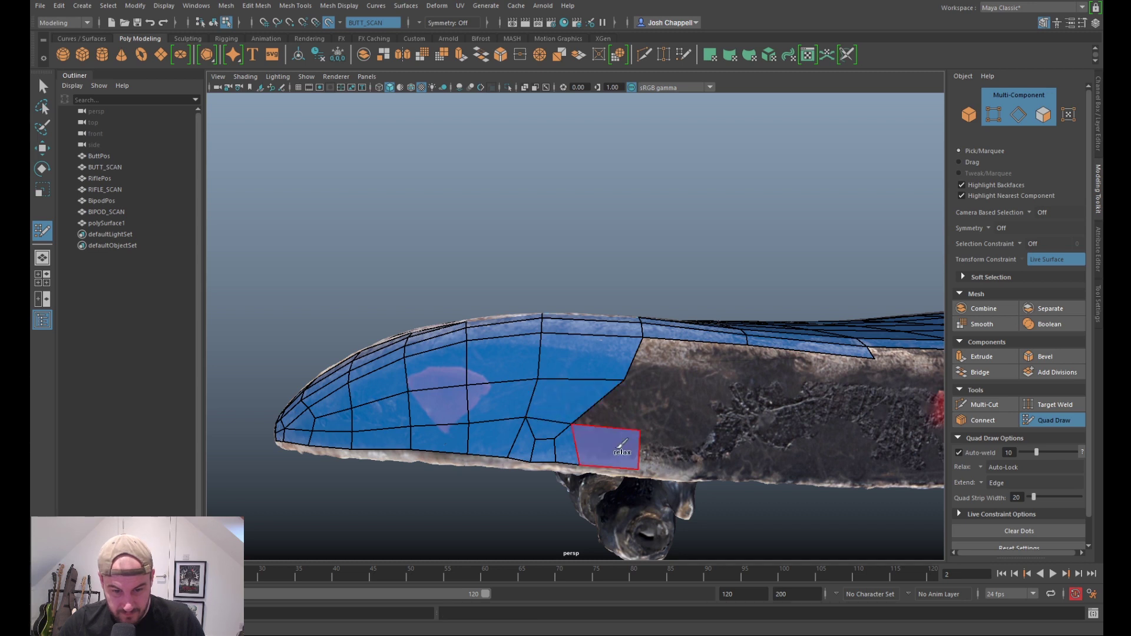
left_click(622, 403, "shift")
Step: Reposition the vertices around the new column and the thin strip above it to even out the edge flow
left_click_drag(624, 380, 599, 375)
mouse_move(531, 380)
left_mouse_down()
mouse_move(560, 399)
mouse_move(578, 363)
mouse_move(574, 340)
mouse_move(526, 392)
left_mouse_up()
left_click(641, 399, "shift")
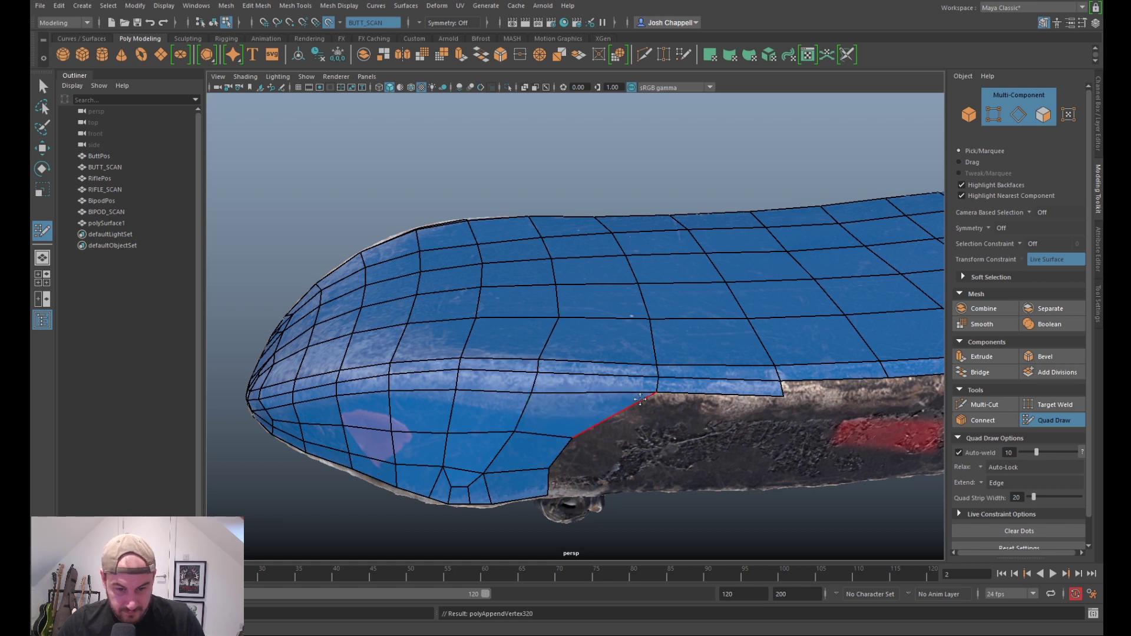
left_click_drag(658, 372, 640, 372)
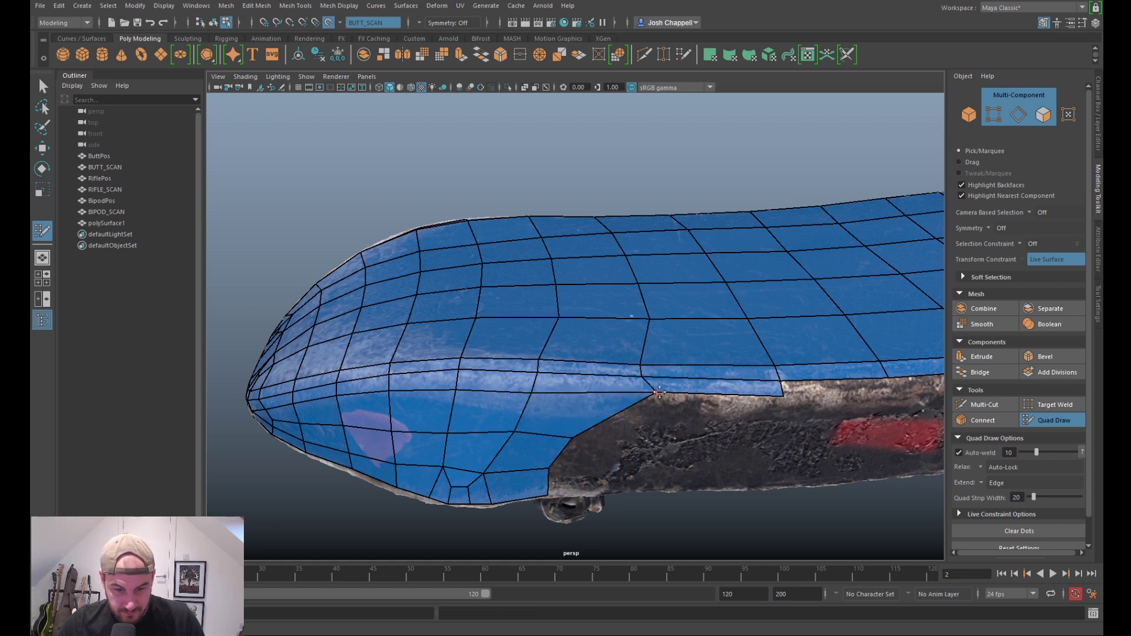
Step: Fill the next column with three quads between the thin strip and the rim, undoing and redoing the uppermost fill
left_click_drag(622, 416, 620, 335, "alt")
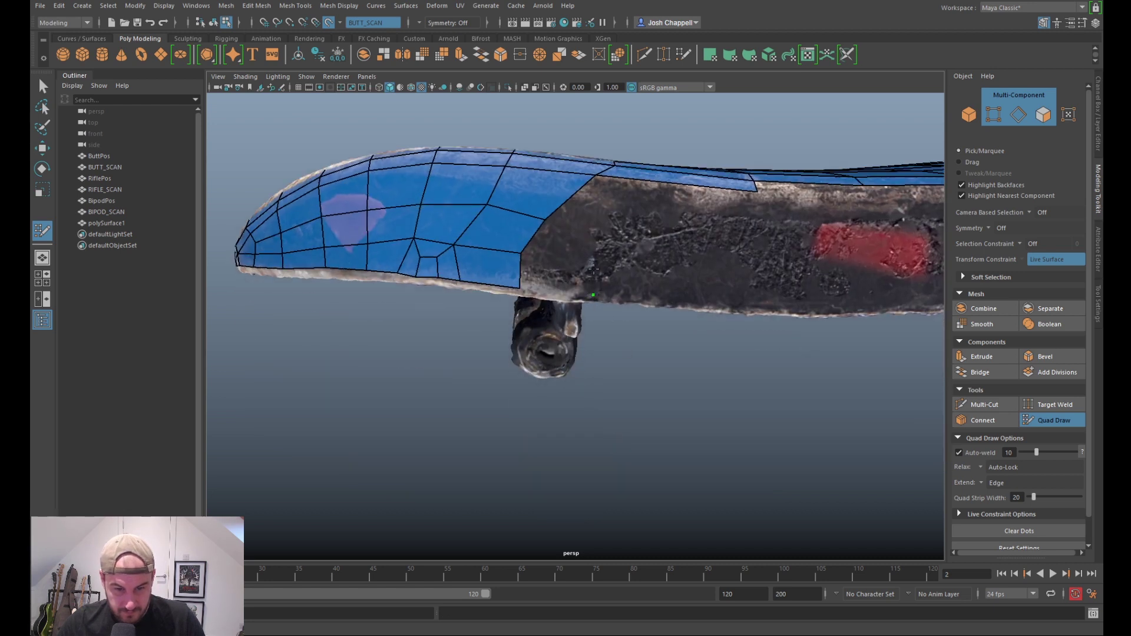
left_click(581, 241, "shift")
left_click(563, 277, "shift")
left_click(614, 203, "shift")
key("ctrl+z")
left_click(611, 207, "shift")
left_click_drag(611, 206, 663, 195, "alt")
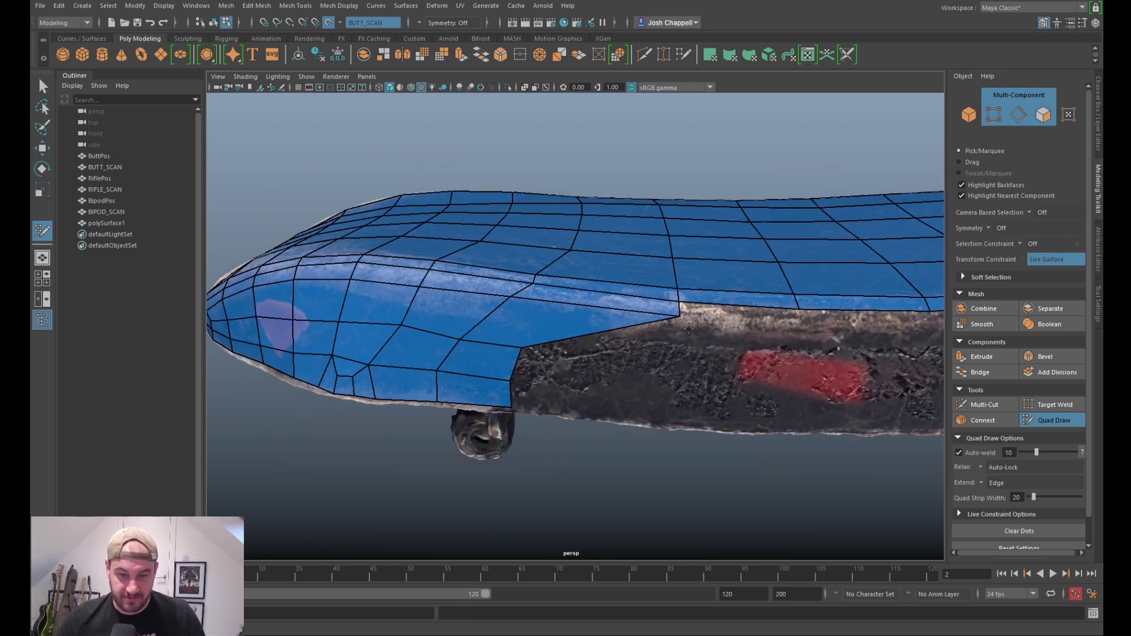
Step: Pull the new column's lower outer vertices along the side to line up beneath its upper outer corner
left_click_drag(580, 404, 601, 309, "alt")
mouse_move(552, 400)
left_mouse_down()
mouse_move(666, 407)
mouse_move(648, 455)
left_mouse_up()
mouse_move(572, 431)
left_mouse_down("alt")
mouse_move(569, 451)
mouse_move(601, 395)
mouse_move(581, 427)
left_mouse_up("alt")
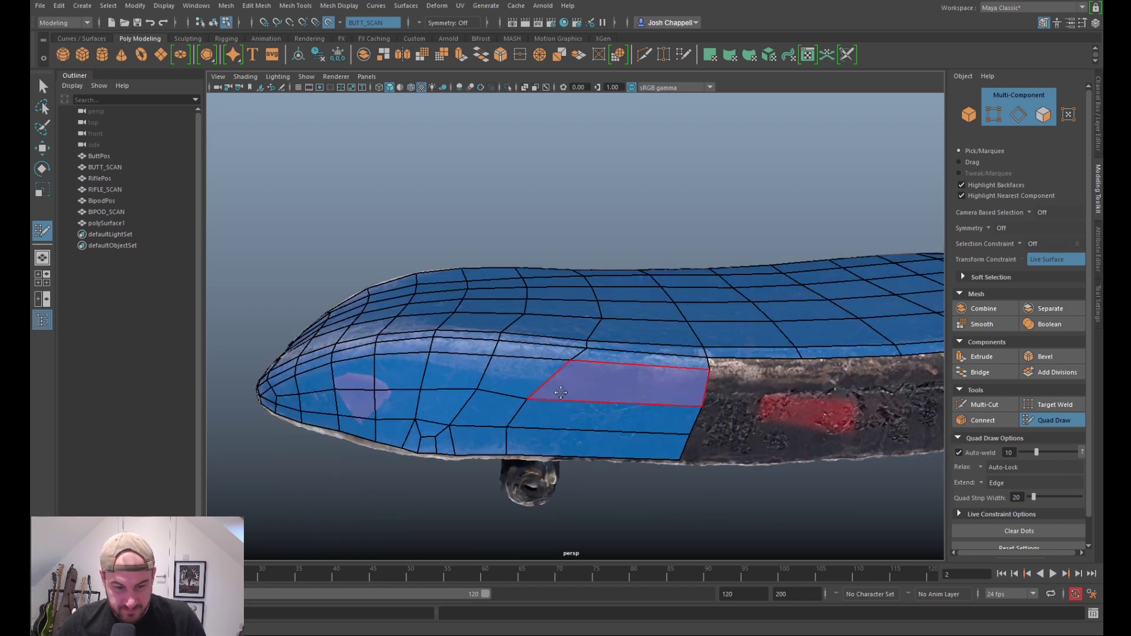
Step: Insert an edge loop through the overly wide last column of quads on the dark side
left_click(589, 432, "ctrl")
left_click_drag(628, 483, 613, 433, "alt")
right_click_drag(612, 433, 639, 430, "alt")
left_click_drag(595, 413, 542, 389, "alt")
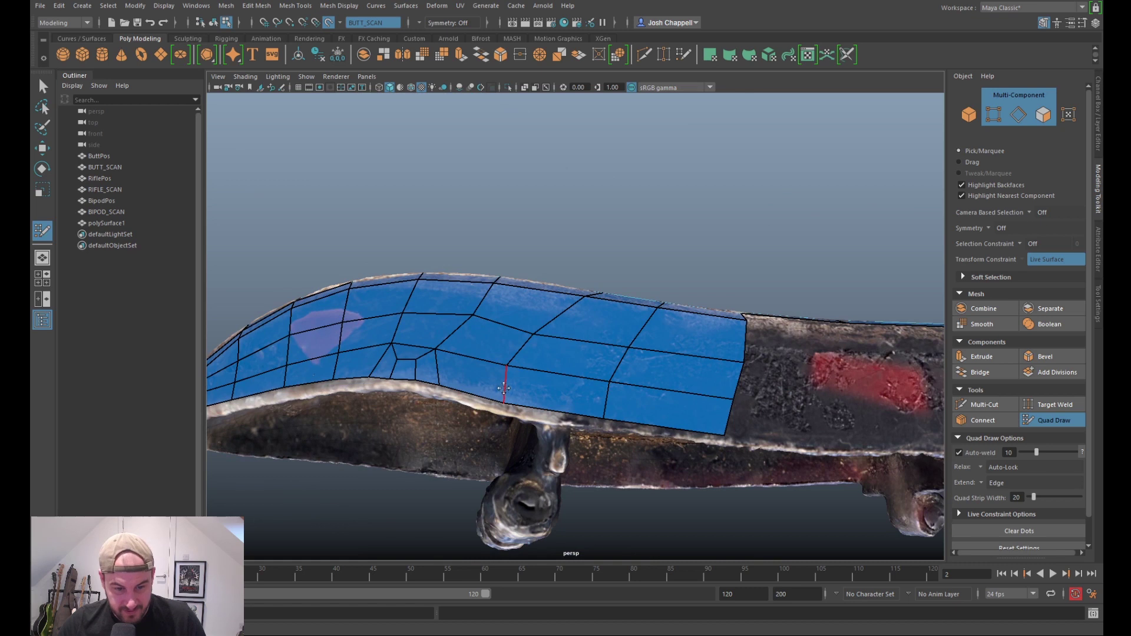
Step: Nudge a border vertex beside the inserted loop and relax the vertices on the side and upper surface to even out the spacing
left_click_drag(534, 372, 580, 407, "alt")
right_click_drag(560, 392, 583, 392, "alt")
left_click_drag(571, 391, 532, 425, "alt")
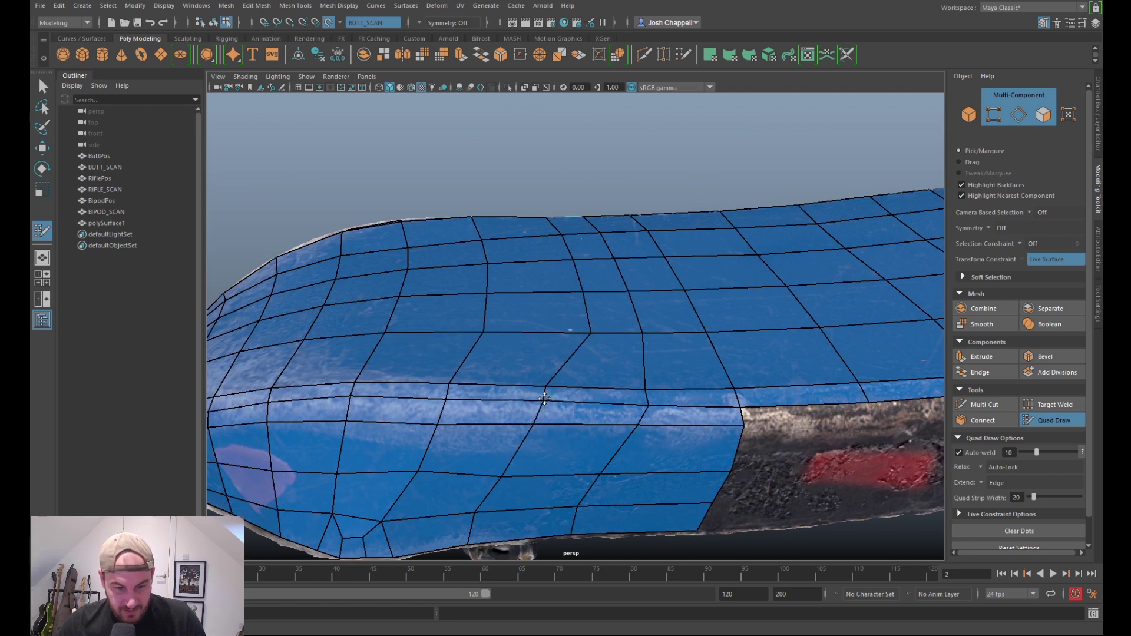
left_click_drag(649, 404, 642, 405)
left_click_drag(566, 473, 469, 482, "shift")
mouse_move(606, 315)
left_mouse_down("shift")
mouse_move(591, 308)
mouse_move(674, 321)
mouse_move(613, 263)
mouse_move(549, 236)
mouse_move(462, 320)
mouse_move(600, 311)
left_mouse_up("shift")
scroll(796, 321, "down", 6)
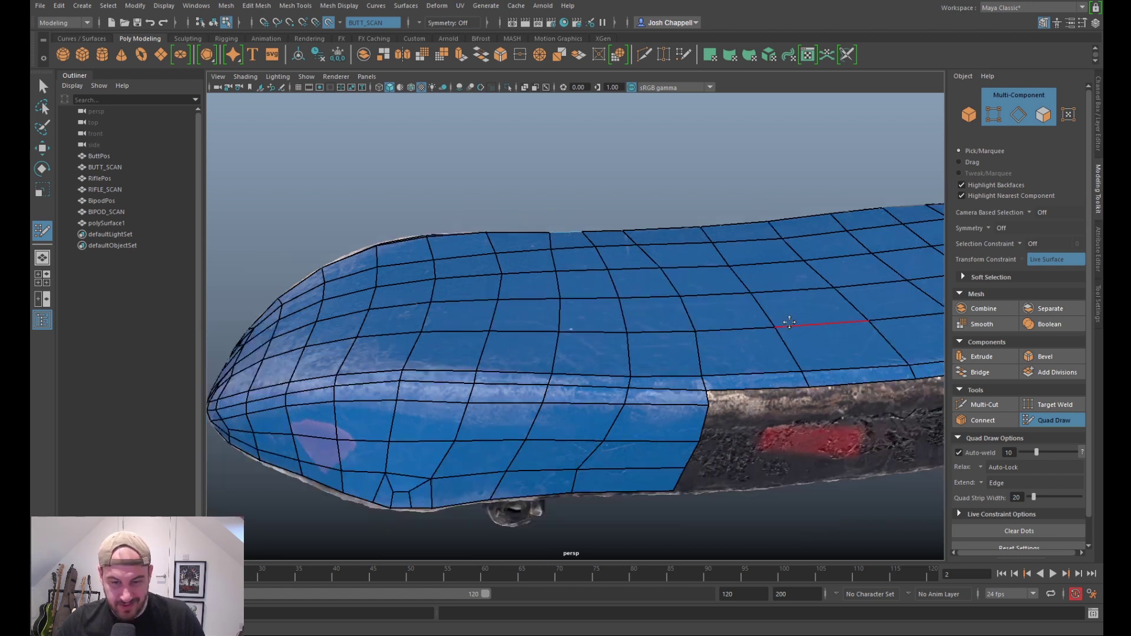
Step: Extend the thin strip under the upper border by two quads and fill the two larger quads directly beneath it
middle_click_drag(796, 322, 733, 289, "alt")
left_click_drag(733, 289, 701, 312, "alt")
scroll(634, 288, "up", 3)
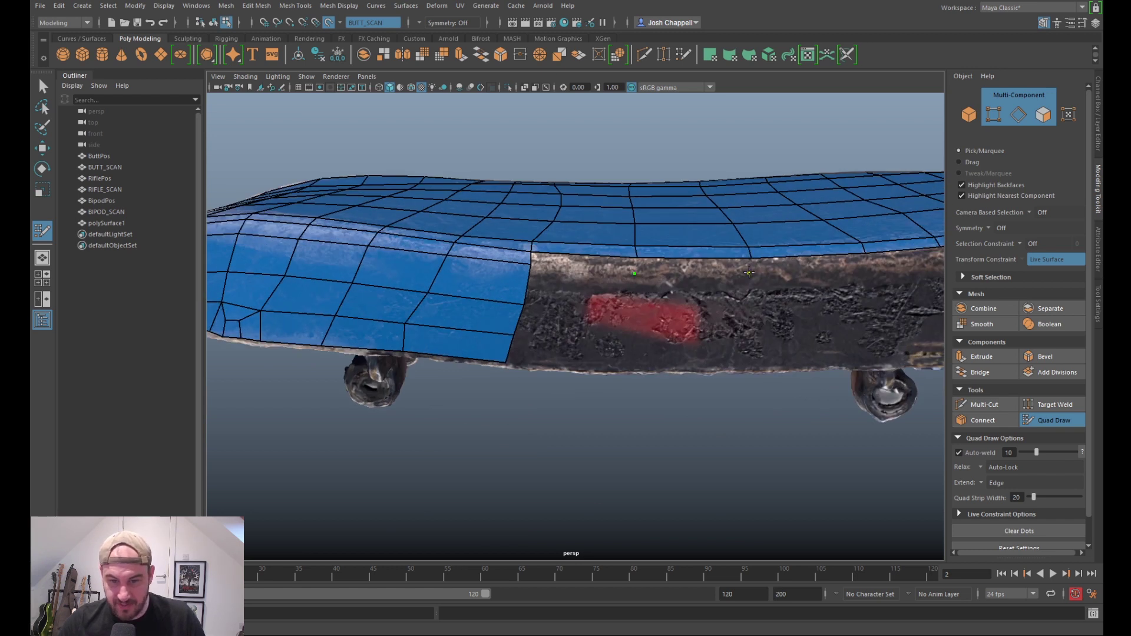
left_click(610, 265, "shift")
left_click(678, 270, "shift")
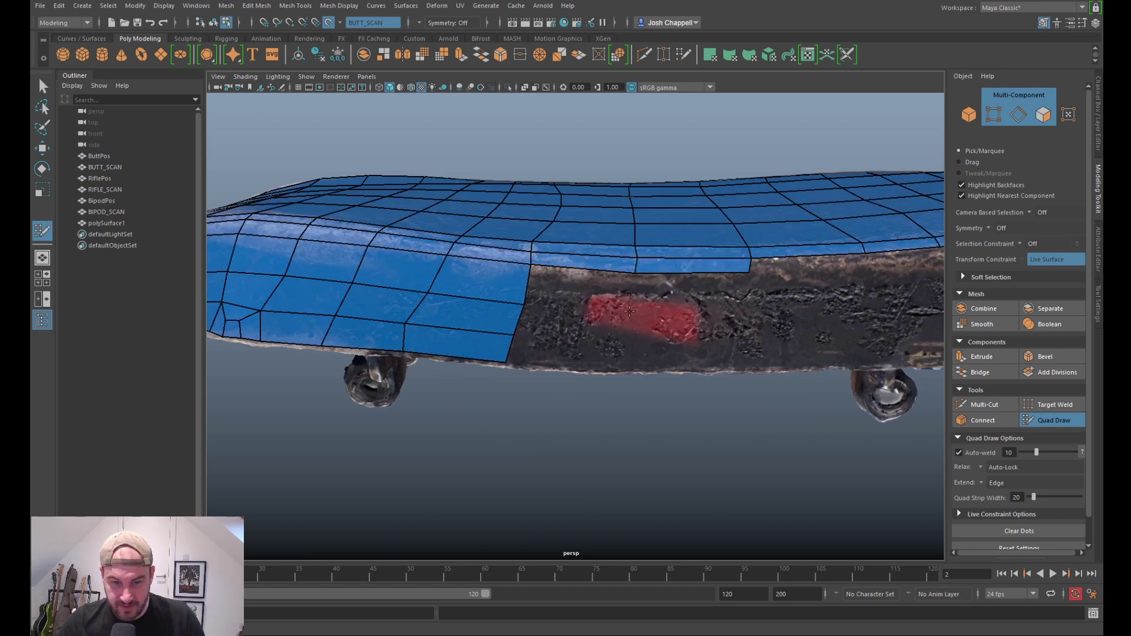
left_click(689, 294, "shift")
left_click(608, 292, "shift")
Step: Place dots over and below the red mark and fill the two lower rows of both columns down to the rim
left_click(629, 340)
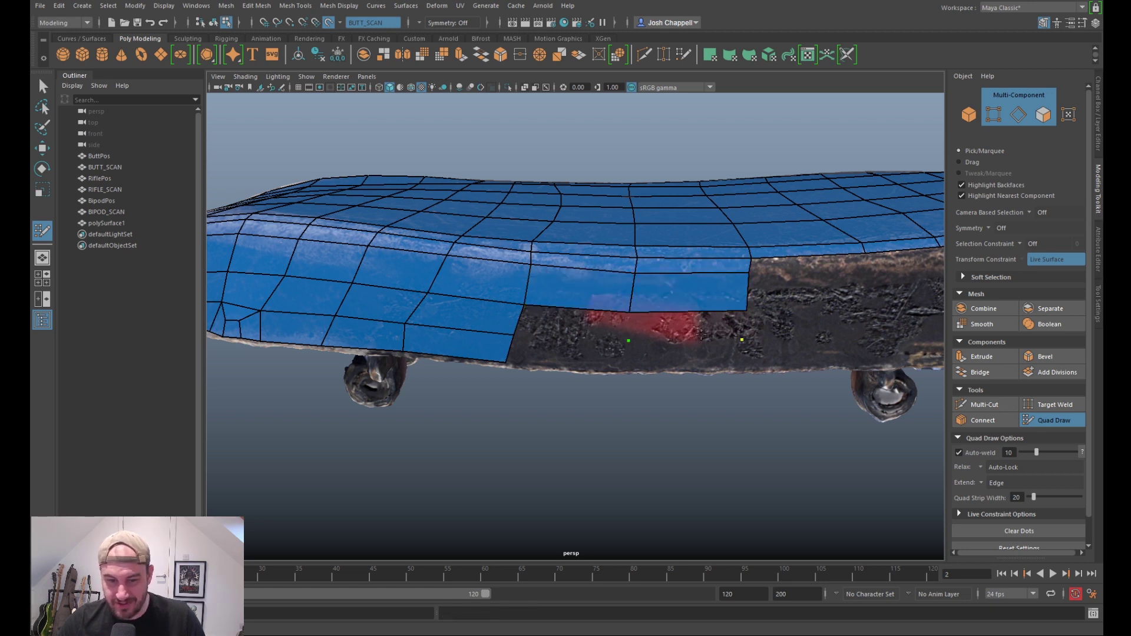
left_click(743, 340)
left_click(578, 325, "shift")
left_click(671, 330, "shift")
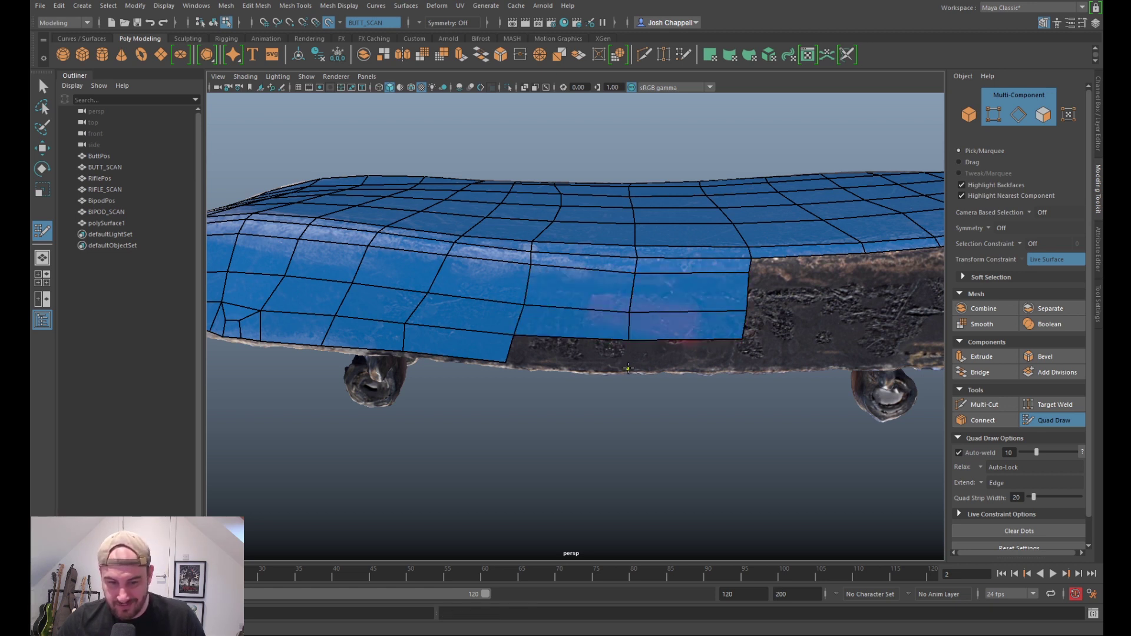
left_click(628, 368)
left_click(568, 352, "shift")
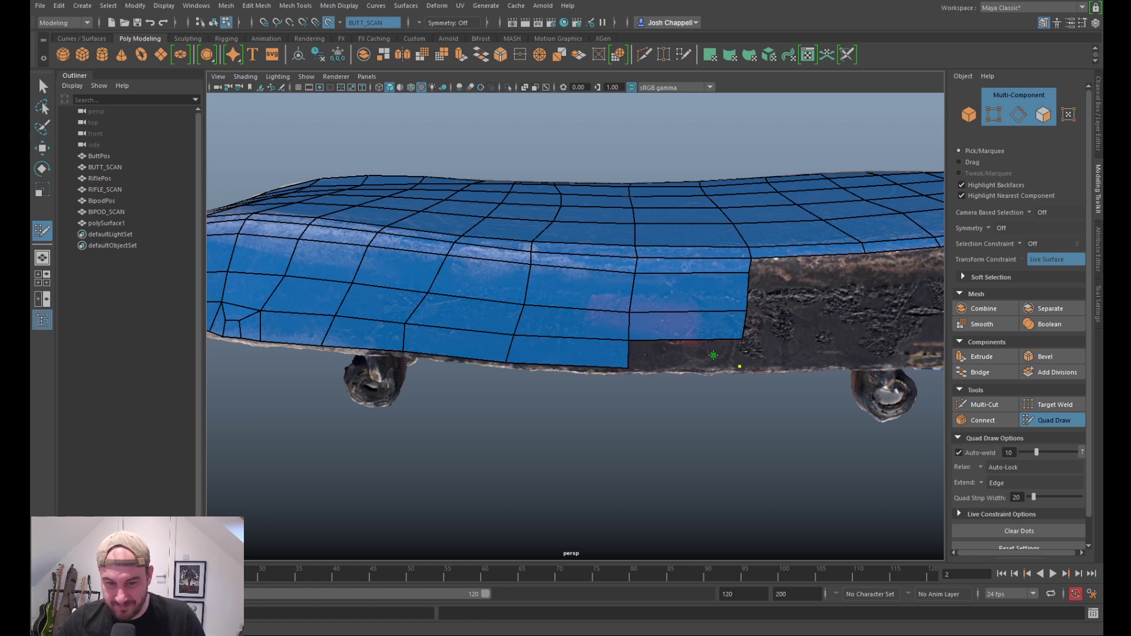
left_click_drag(717, 355, 720, 334, "alt")
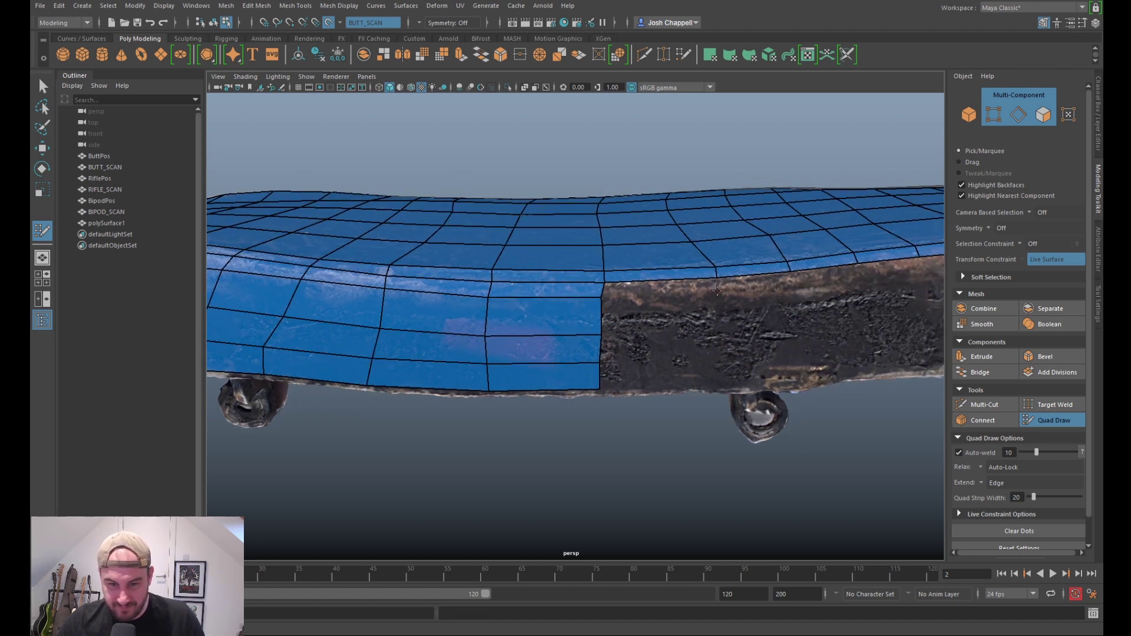
Step: Extend the thin strip by three more quads along the upper border and fill a row of three quads beneath it
left_click(698, 288, "shift")
left_click(791, 288, "shift")
left_click(860, 278, "shift")
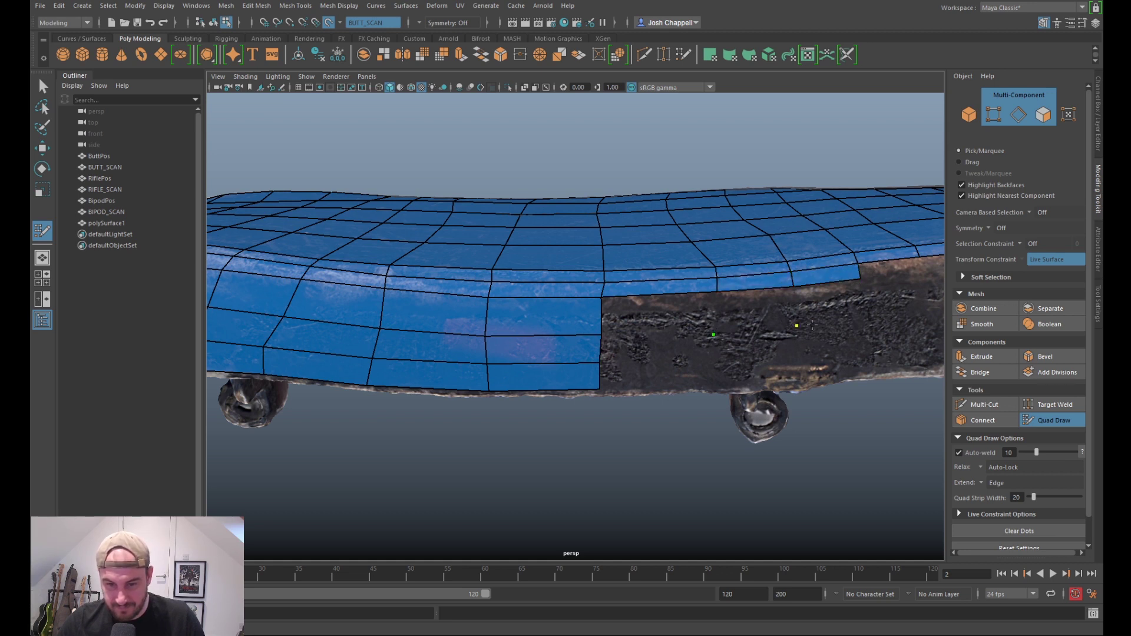
left_click(864, 316)
left_click(671, 315, "shift")
left_click(757, 311, "shift")
left_click(833, 307, "shift")
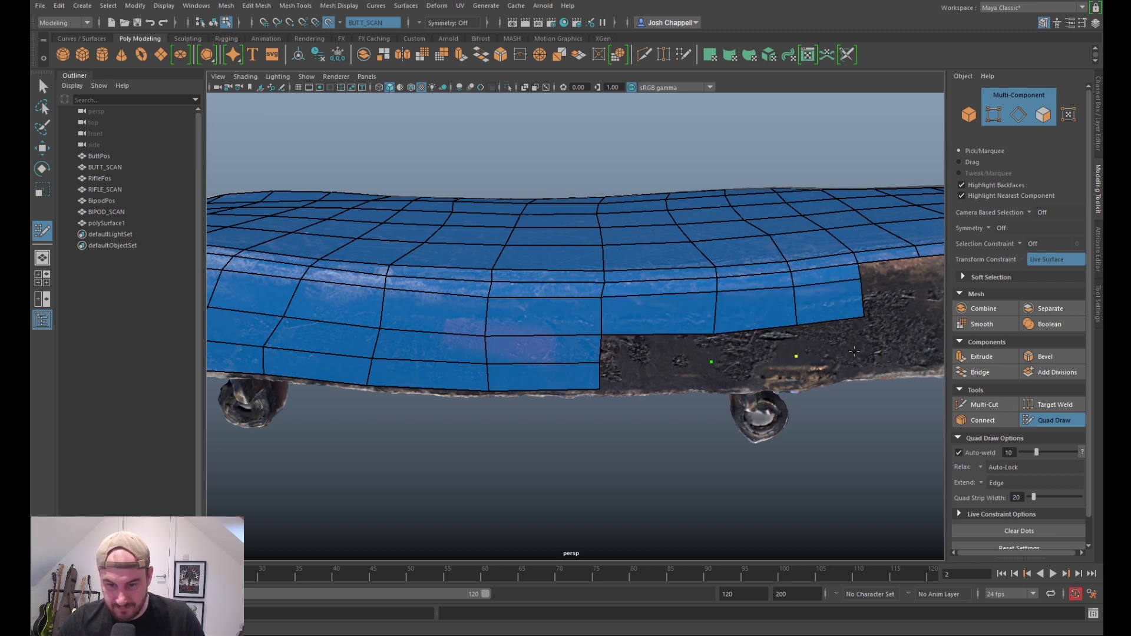
Step: Fill the two lower rows of the three new columns with three quads each, reaching the rim above the second wheel
left_click(657, 348, "shift")
left_click(754, 345, "shift")
left_click(830, 339, "shift")
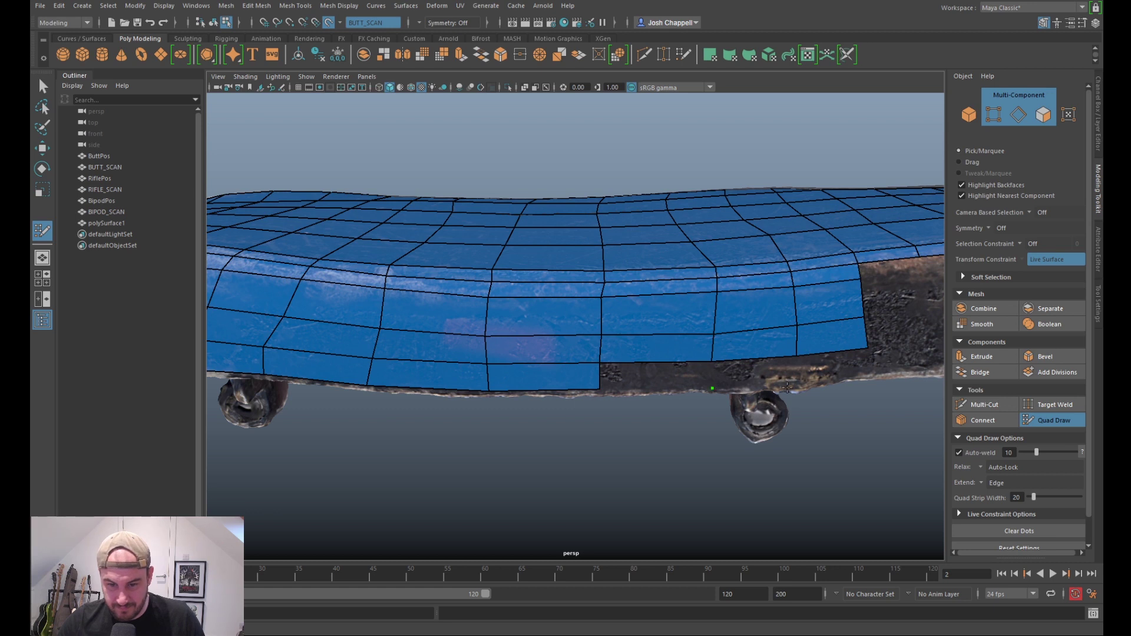
left_click(655, 377, "shift")
left_click(754, 373, "shift")
left_click(839, 364, "shift")
left_click_drag(841, 363, 631, 355, "alt")
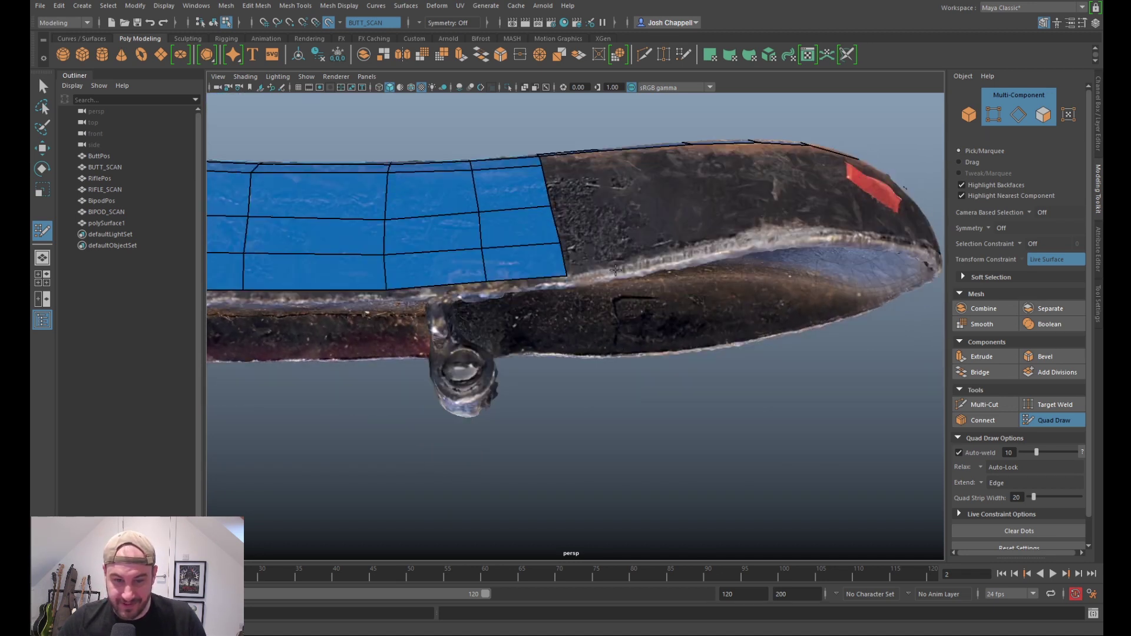
Step: Fill the next full column of four quads between the rim and the upper border, starting at the rim
left_click(613, 240, "shift")
left_click_drag(613, 240, 584, 260, "alt")
left_click(587, 258)
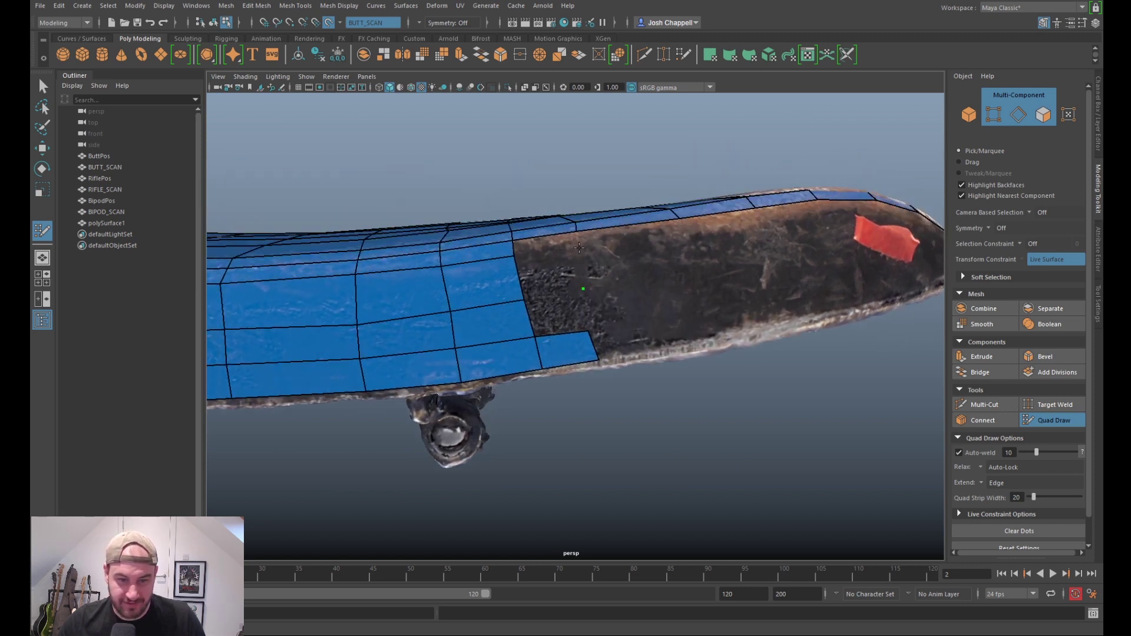
left_click(567, 246, "shift")
left_click(566, 268, "shift")
left_click(567, 306, "shift")
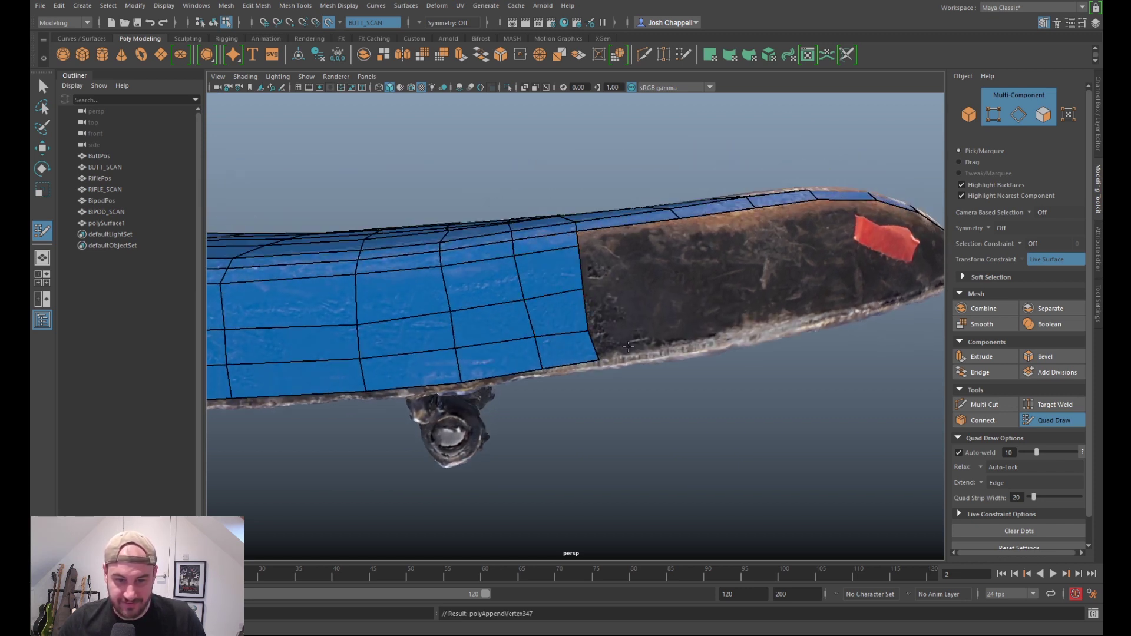
Step: Place dots ahead of the open edge and fill the two lower quads of the following column
left_click(654, 343)
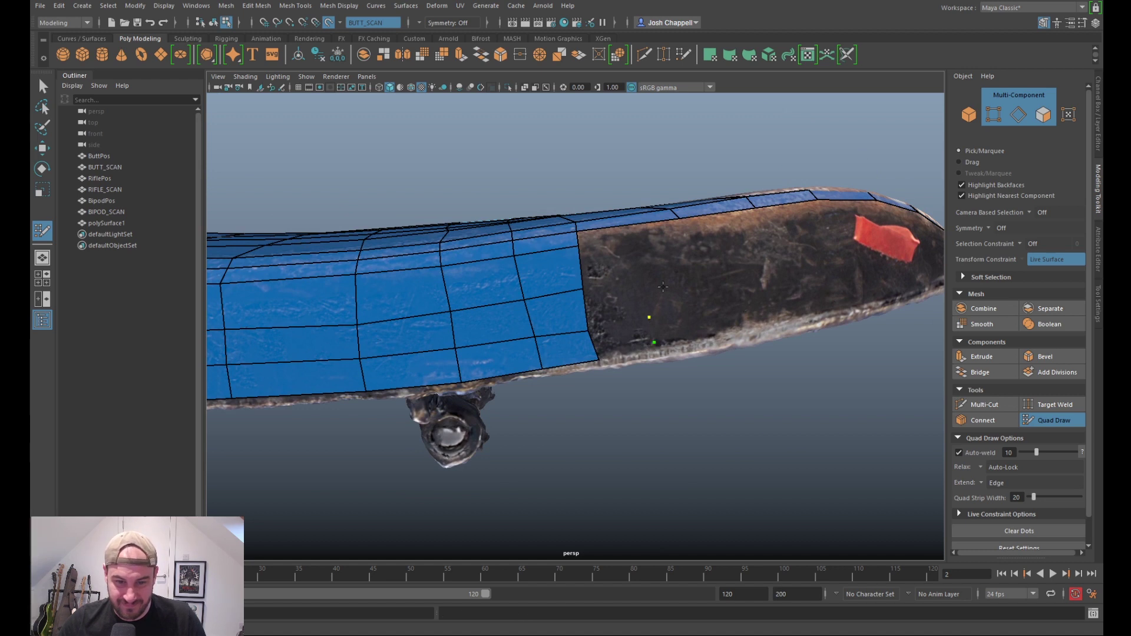
left_click(667, 274)
left_click(624, 333, "shift")
left_click(637, 295, "shift")
left_click_drag(635, 292, 687, 344, "alt")
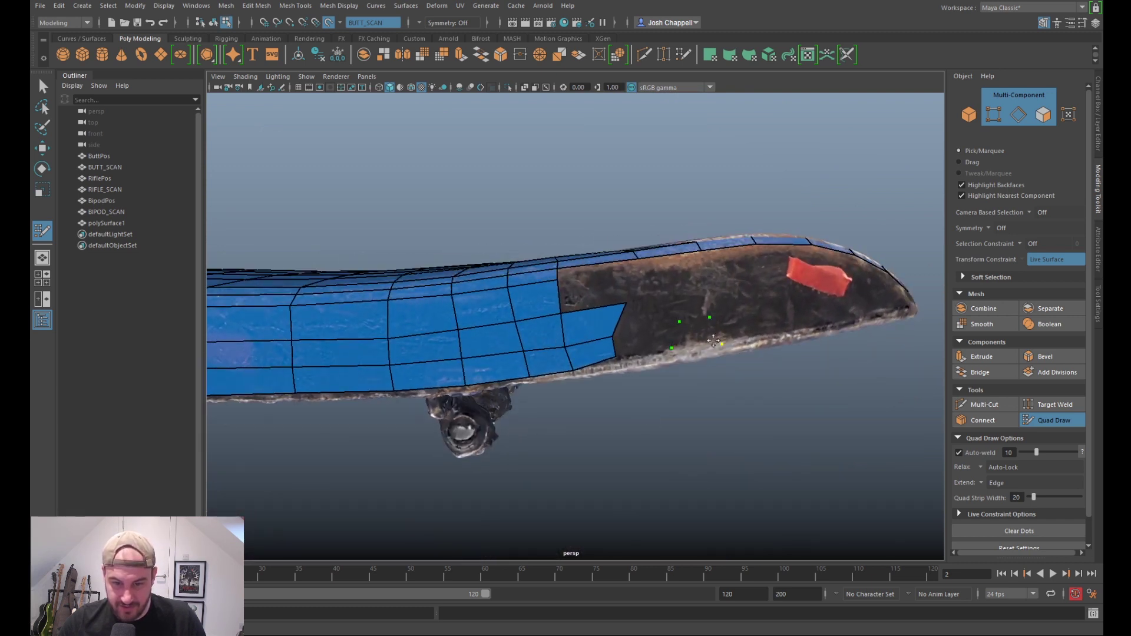
Step: Build a detached three-quad fan on the rim before the far tip, add a quad beside it, and pull its loose vertex to the rim
left_click(701, 334, "shift")
left_click_drag(687, 326, 662, 323, "alt")
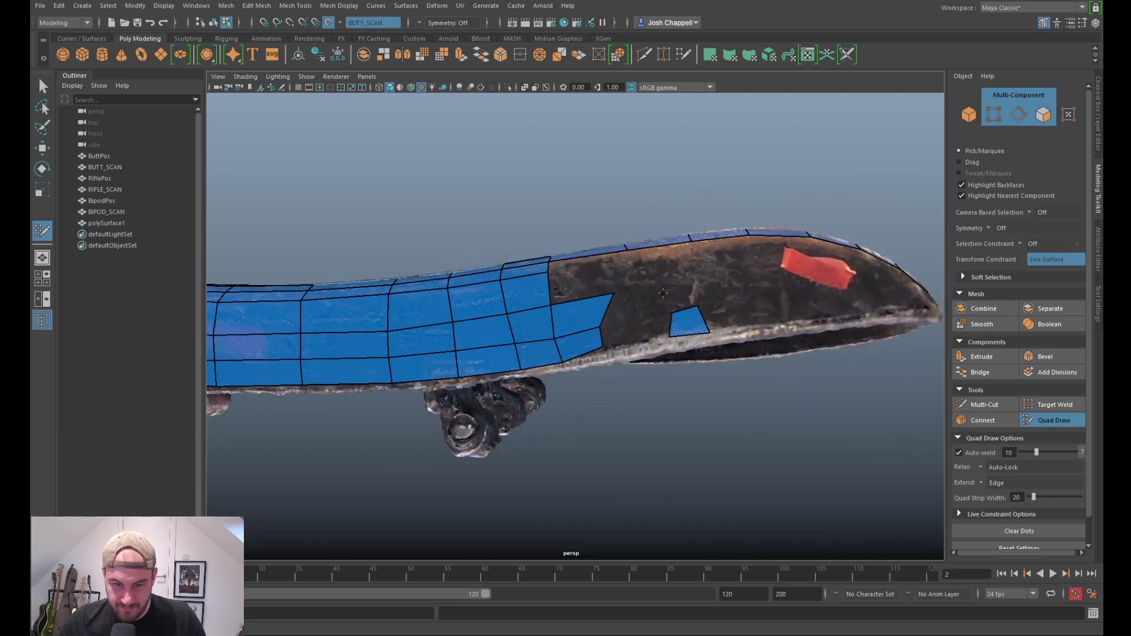
left_click(737, 328)
left_click(714, 311, "shift")
left_click(680, 298, "shift")
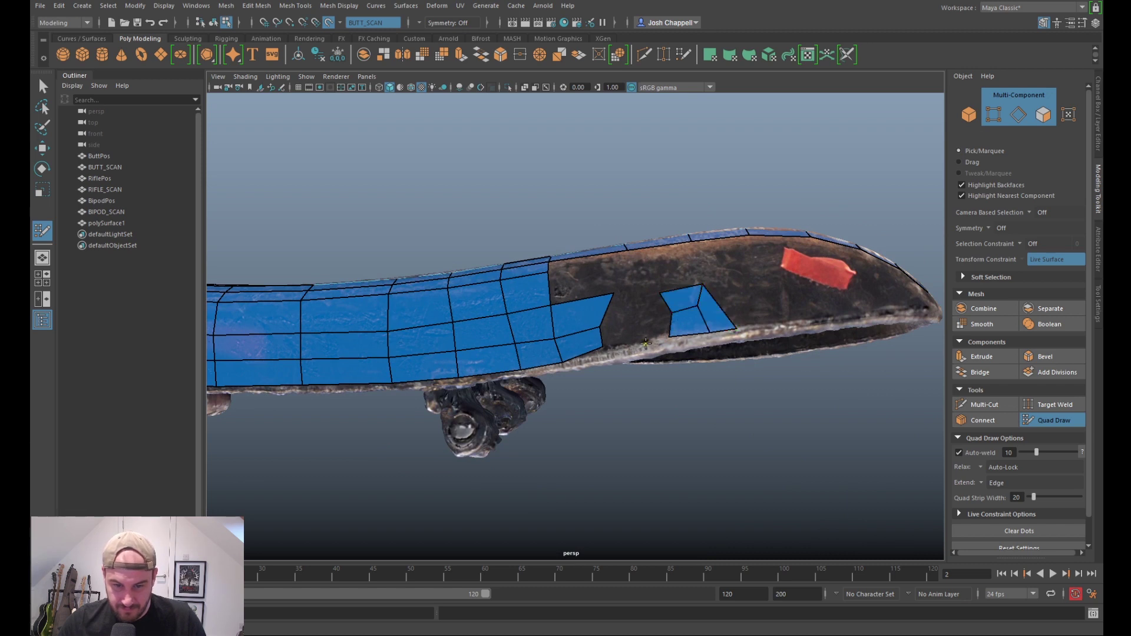
left_click(657, 305, "shift")
left_click_drag(658, 293, 651, 360)
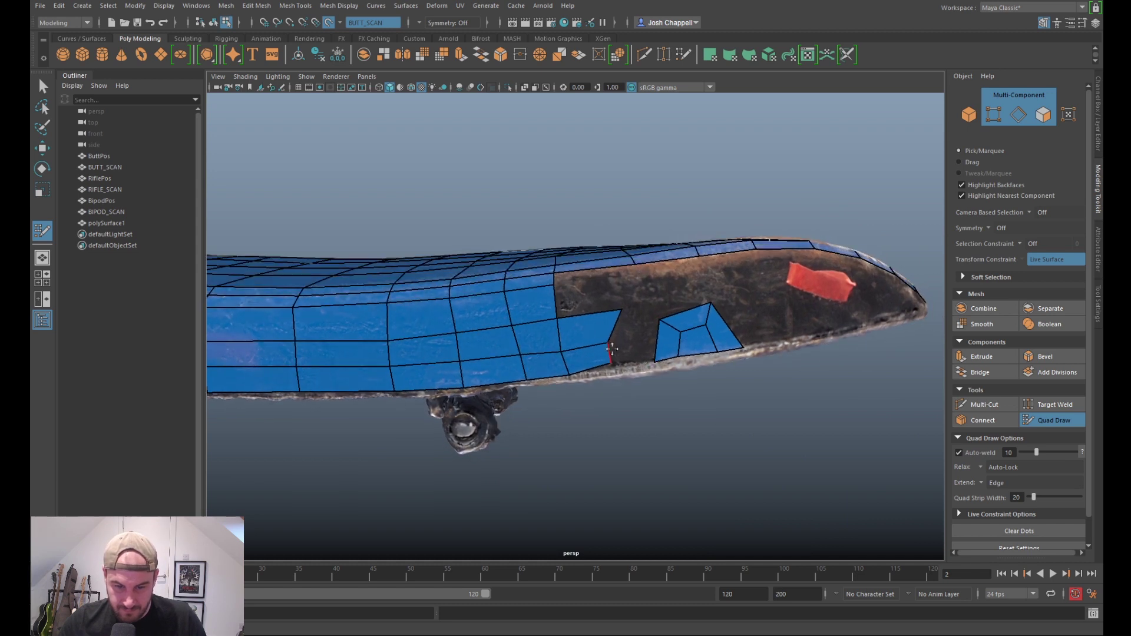
Step: Bridge the fan to the column with a quad and fill the column's two remaining quads up to the upper border
left_click(633, 341, "shift")
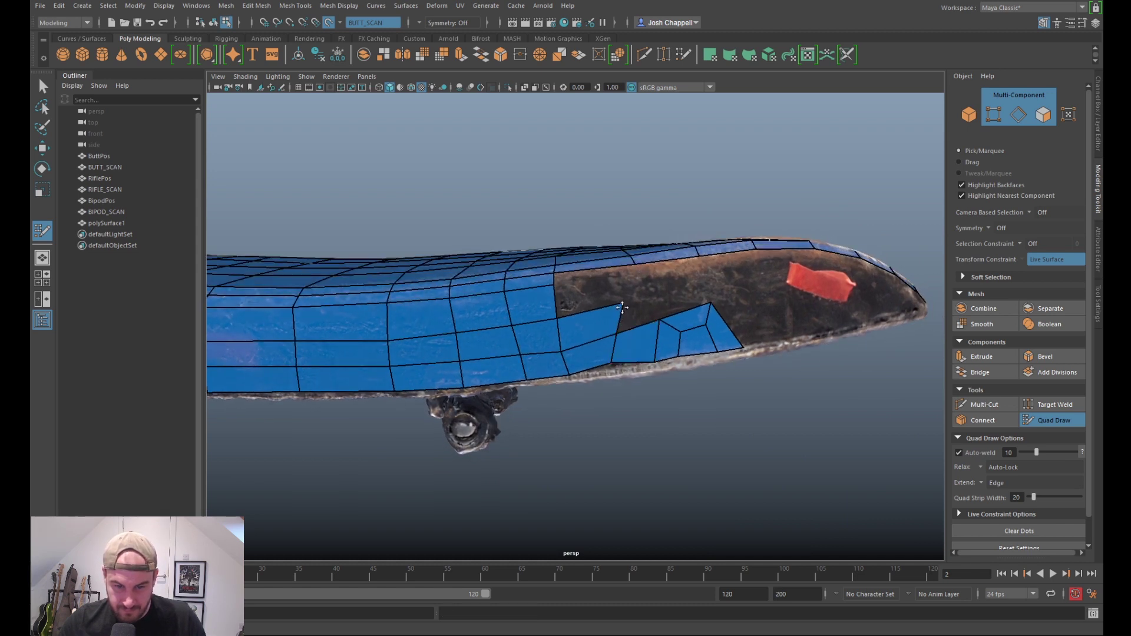
left_click_drag(622, 307, 633, 309, "alt")
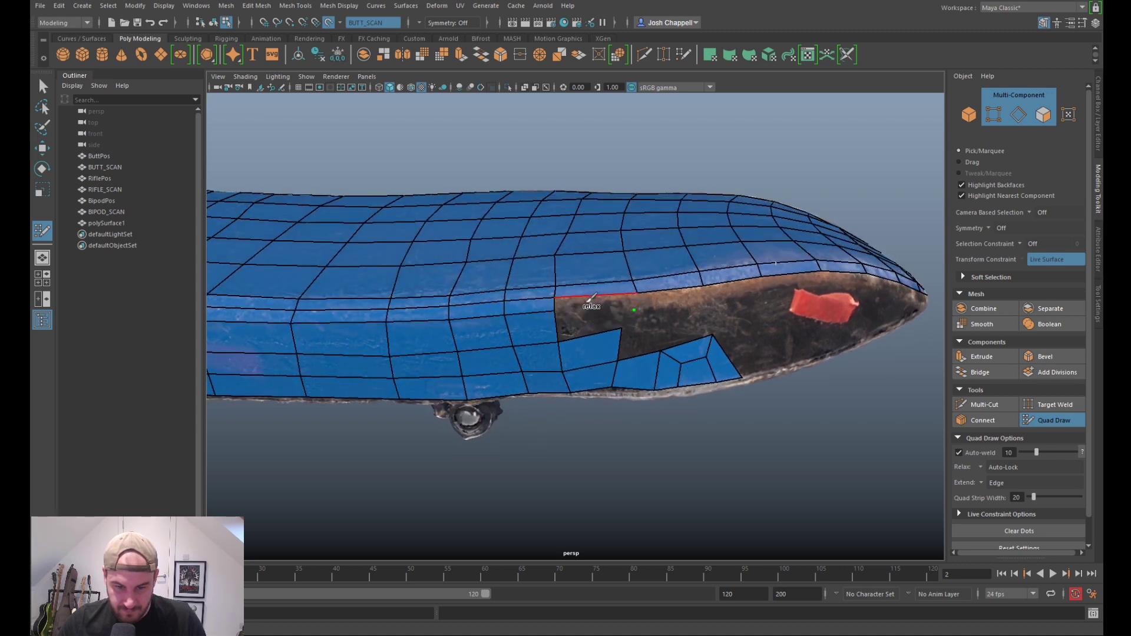
left_click(599, 322, "shift")
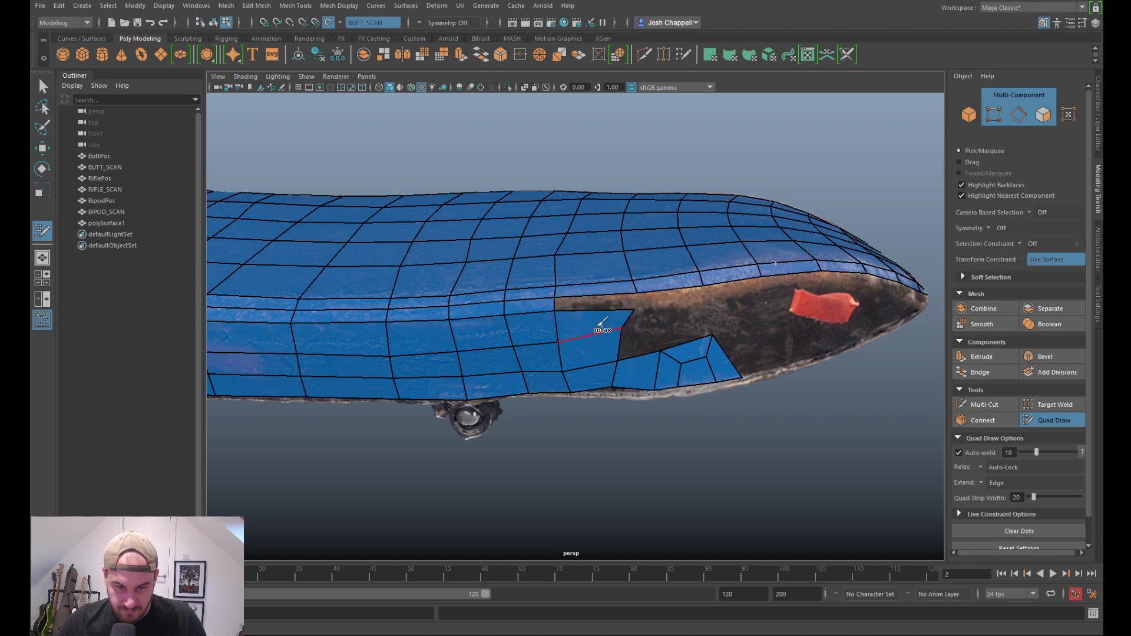
left_click(607, 304, "shift")
Step: Fill one quad above the bridging quad and another above the fan
left_click_drag(656, 344, 661, 328, "alt")
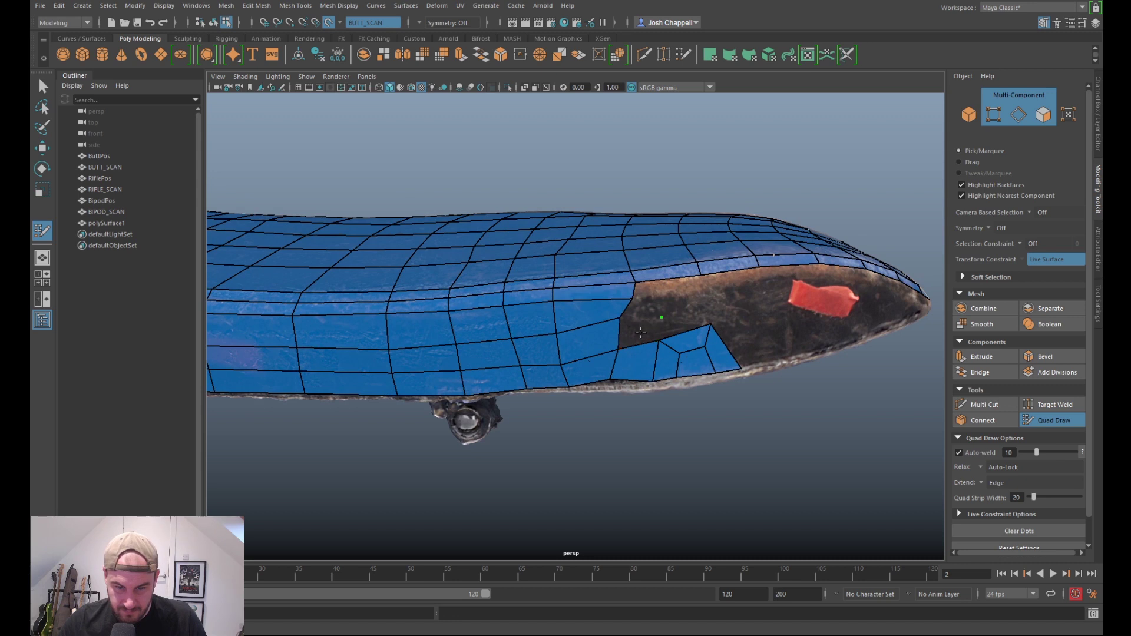
left_click(640, 332, "shift")
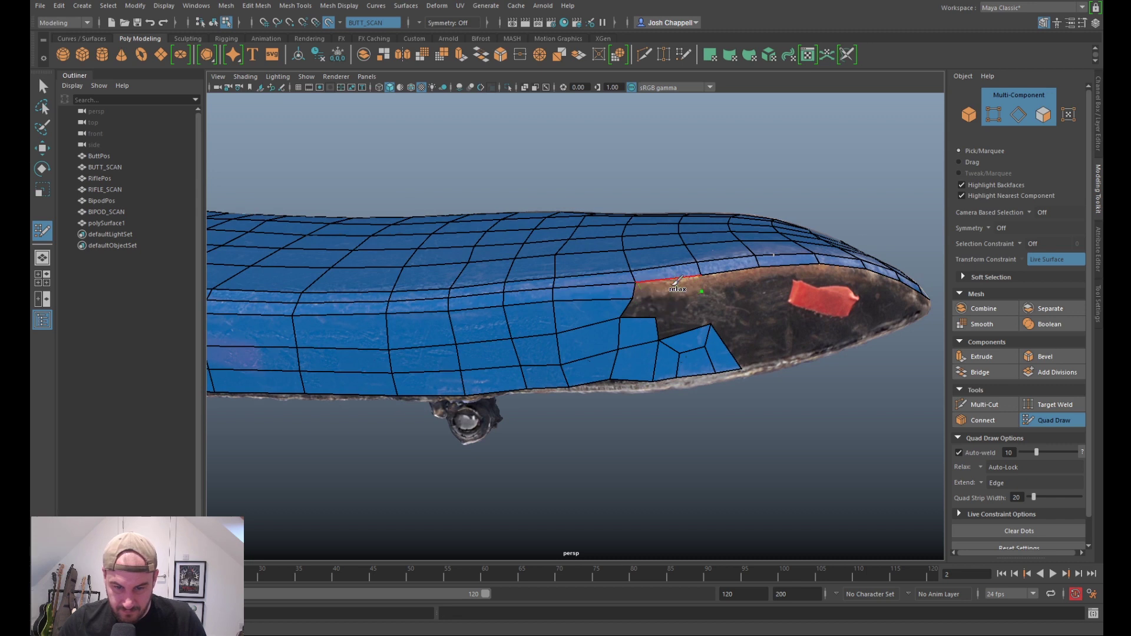
left_click_drag(634, 305, 641, 345, "alt")
scroll(640, 345, "up", 3)
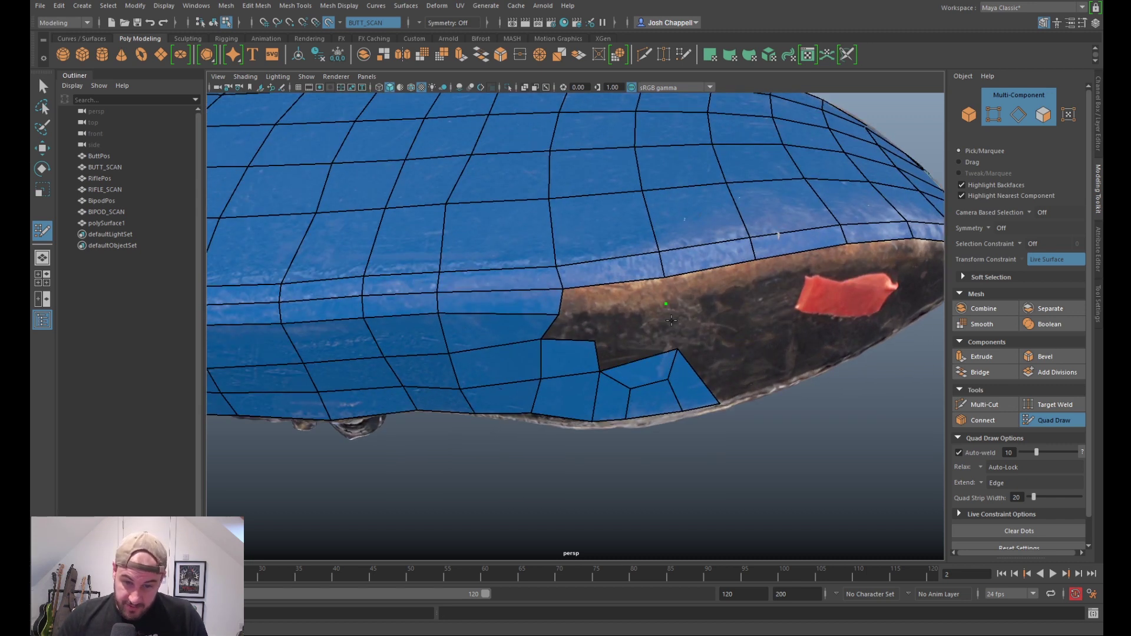
left_click(645, 341, "shift")
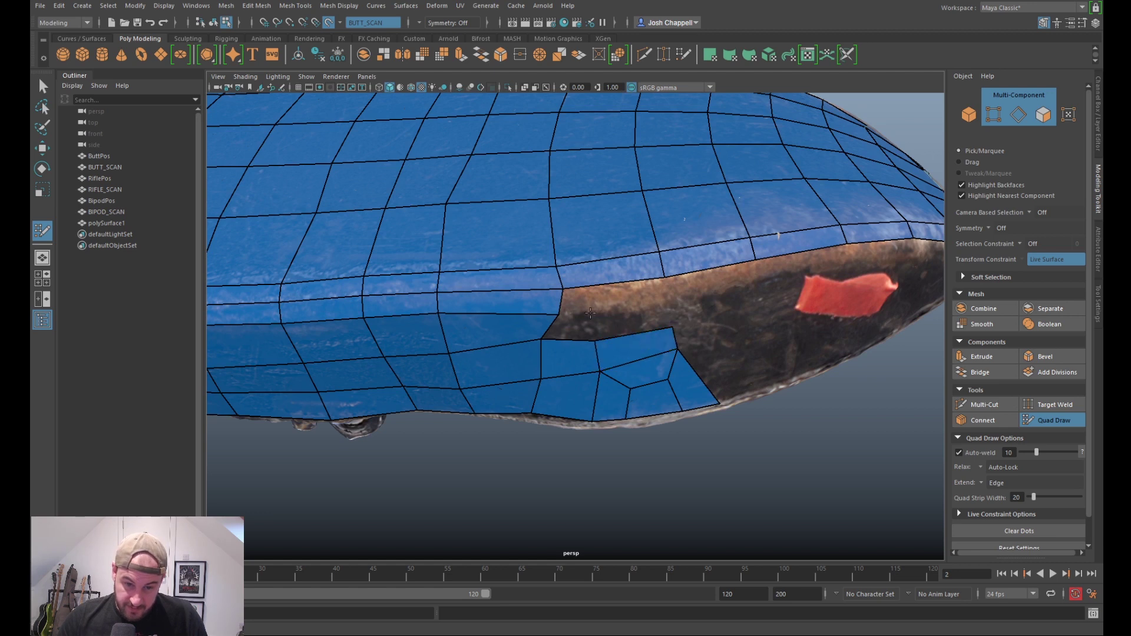
Step: Delete the extra edge loop beside the fan and pull the open corner vertices across to close the gap
left_click_drag(591, 340, 579, 331)
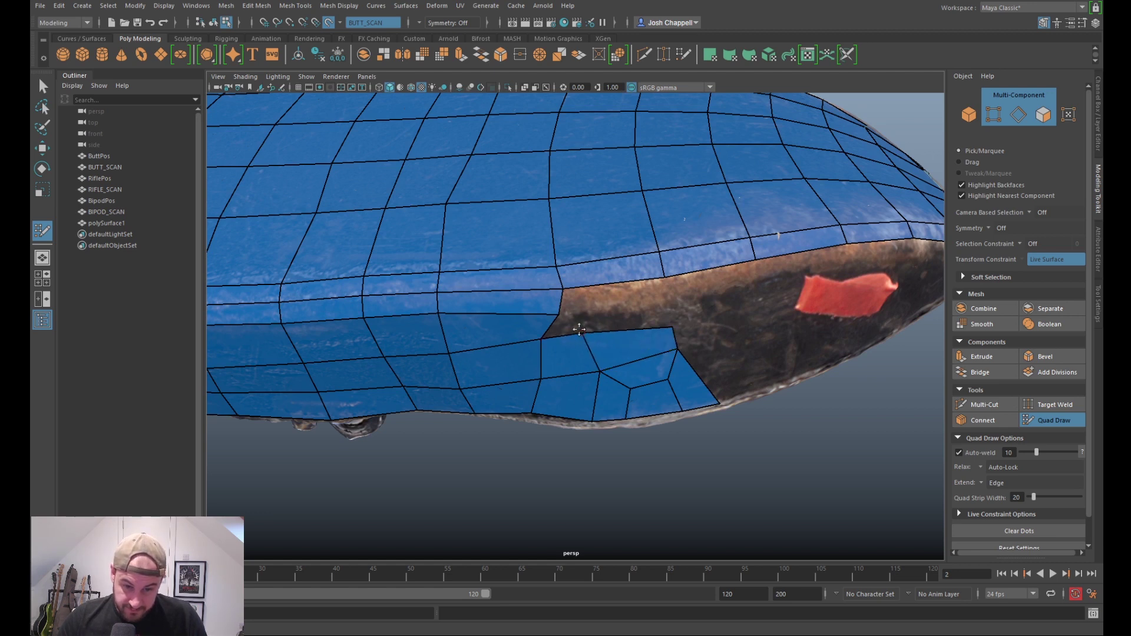
left_click(535, 401, "ctrl+shift")
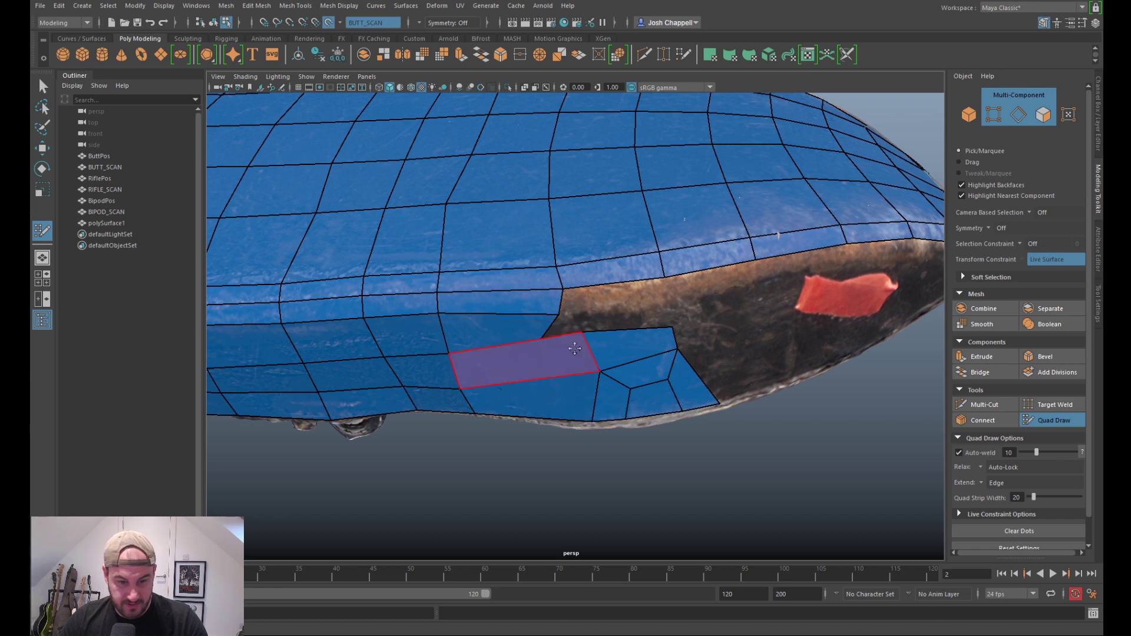
mouse_move(542, 340)
left_mouse_down()
mouse_move(587, 331)
mouse_move(578, 316)
left_mouse_up()
Step: Add a dot below the upper border and fill the two quads between the border and the quad above the fan
left_click(665, 300)
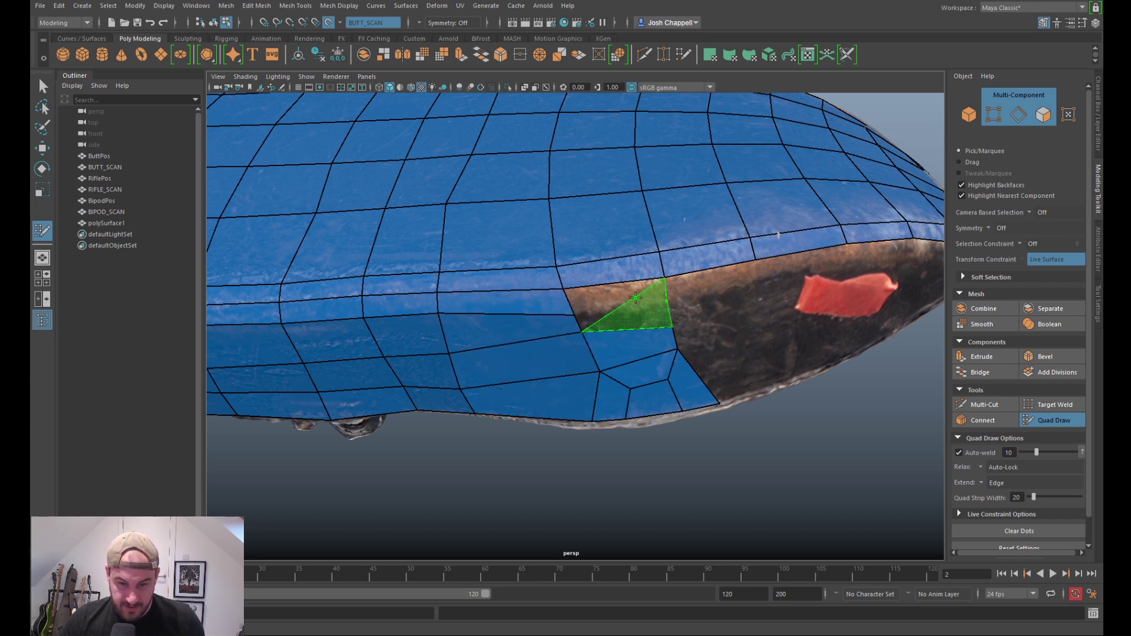
left_click(619, 293, "shift")
left_click(625, 318, "shift")
scroll(624, 342, "down", 5)
left_click_drag(625, 343, 625, 315, "alt")
scroll(624, 317, "up", 2)
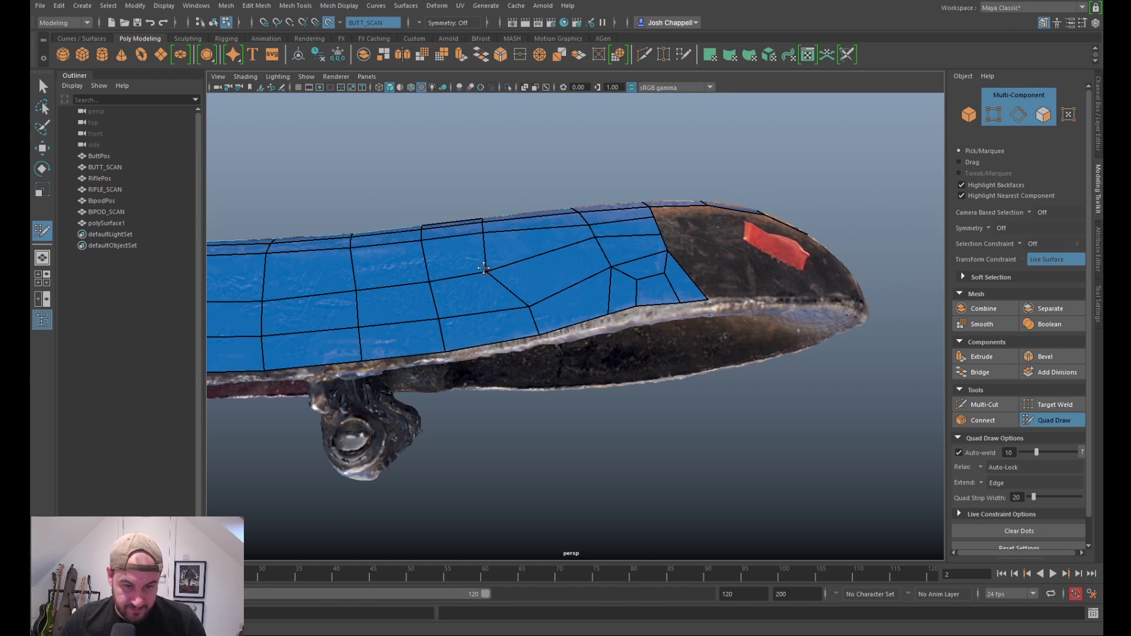
Step: Reposition the vertices in the columns leading into the fan to even out the edge flow
mouse_move(484, 268)
left_mouse_down()
mouse_move(523, 258)
mouse_move(523, 297)
mouse_move(503, 302)
mouse_move(505, 278)
left_mouse_up()
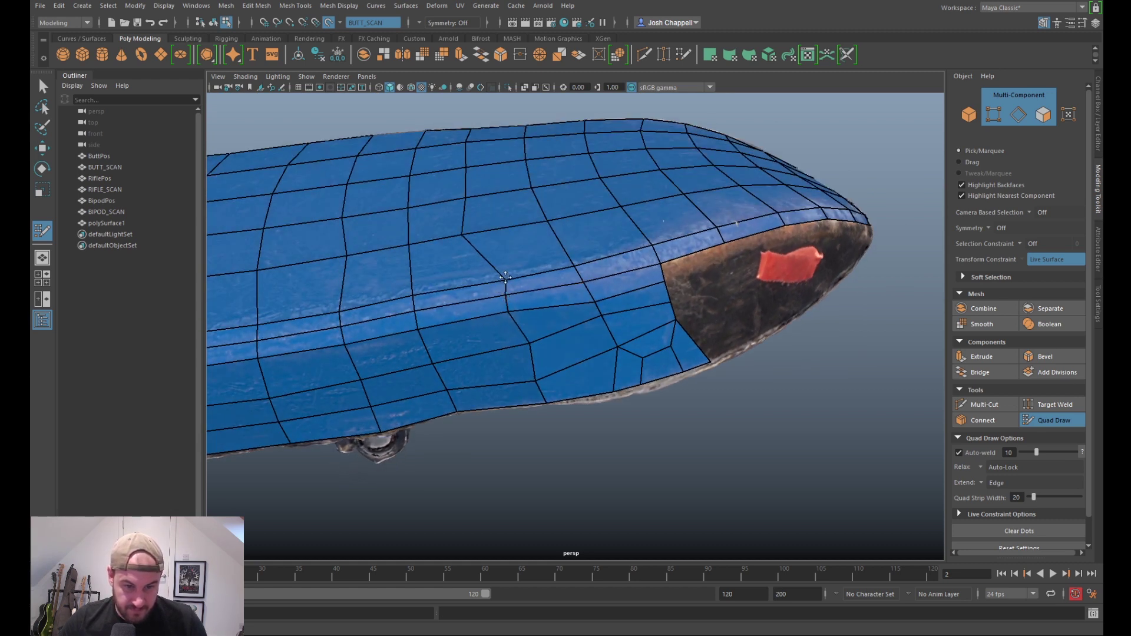
left_click_drag(529, 334, 528, 347)
left_click_drag(541, 330, 548, 334, "alt")
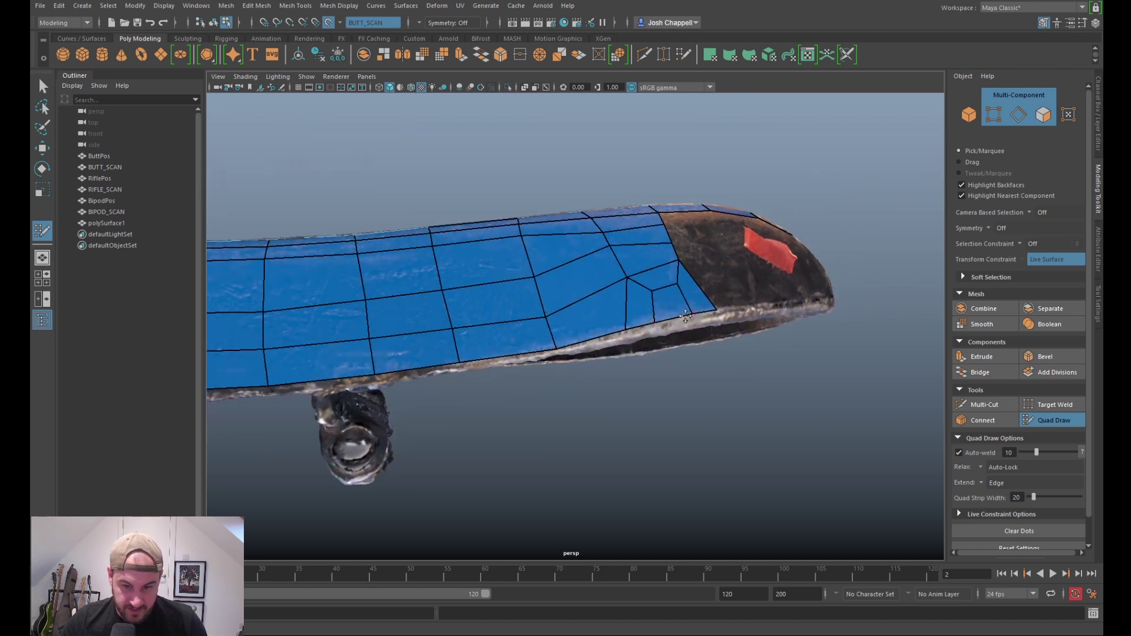
left_click_drag(687, 312, 668, 322, "alt")
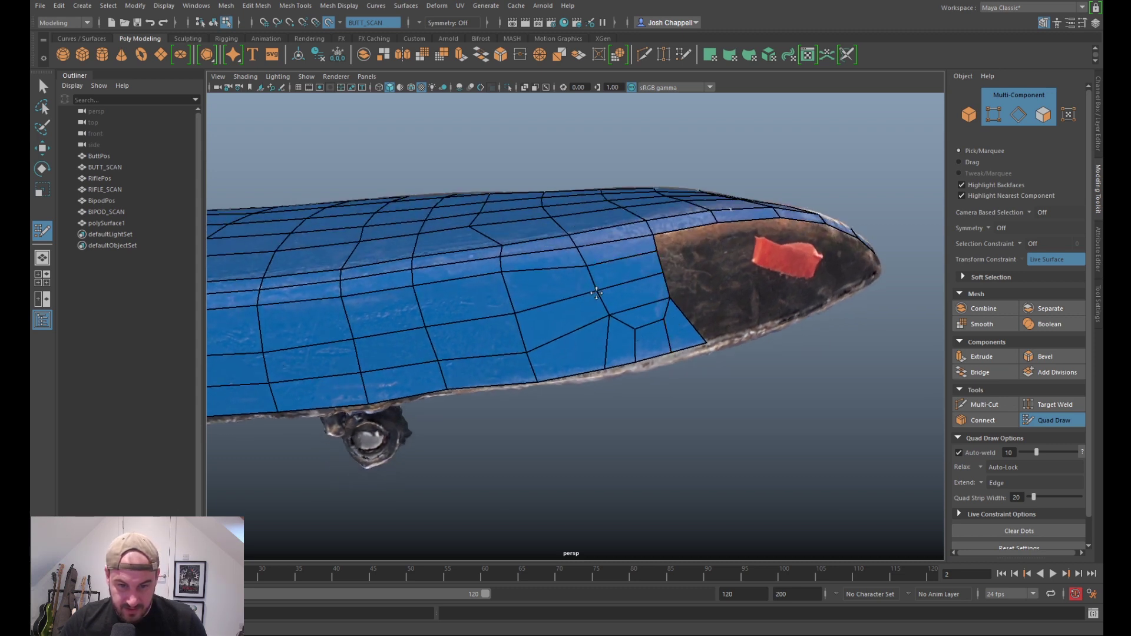
left_click_drag(618, 318, 614, 323)
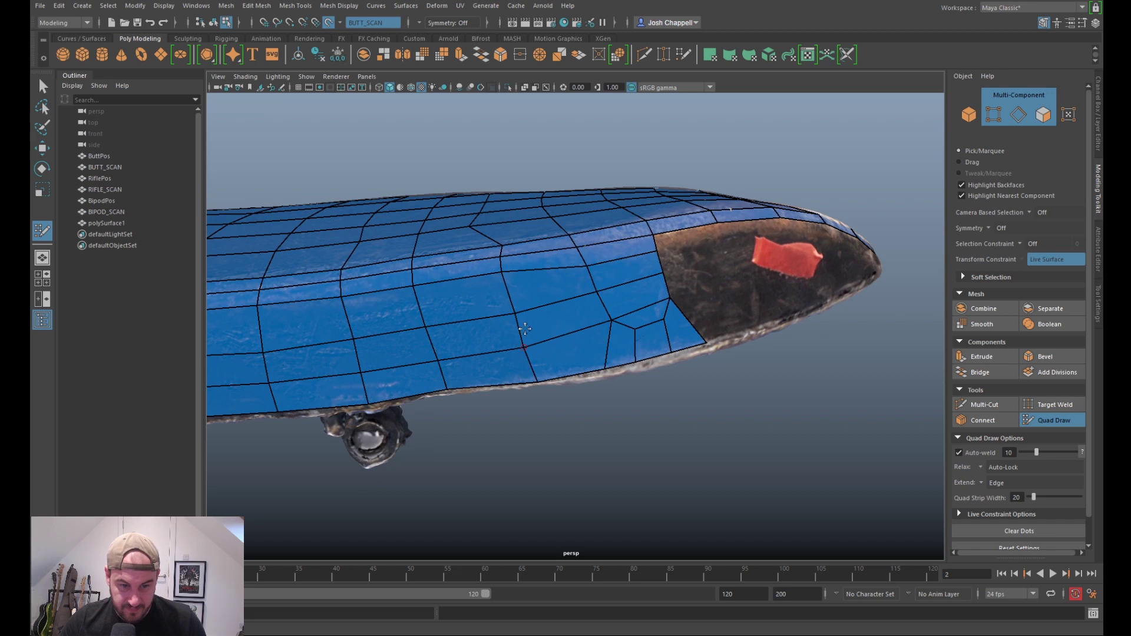
Step: Place dots below the upper border beside the fan and fill two rows of two quads across the dark side
left_click_drag(554, 297, 562, 291, "alt")
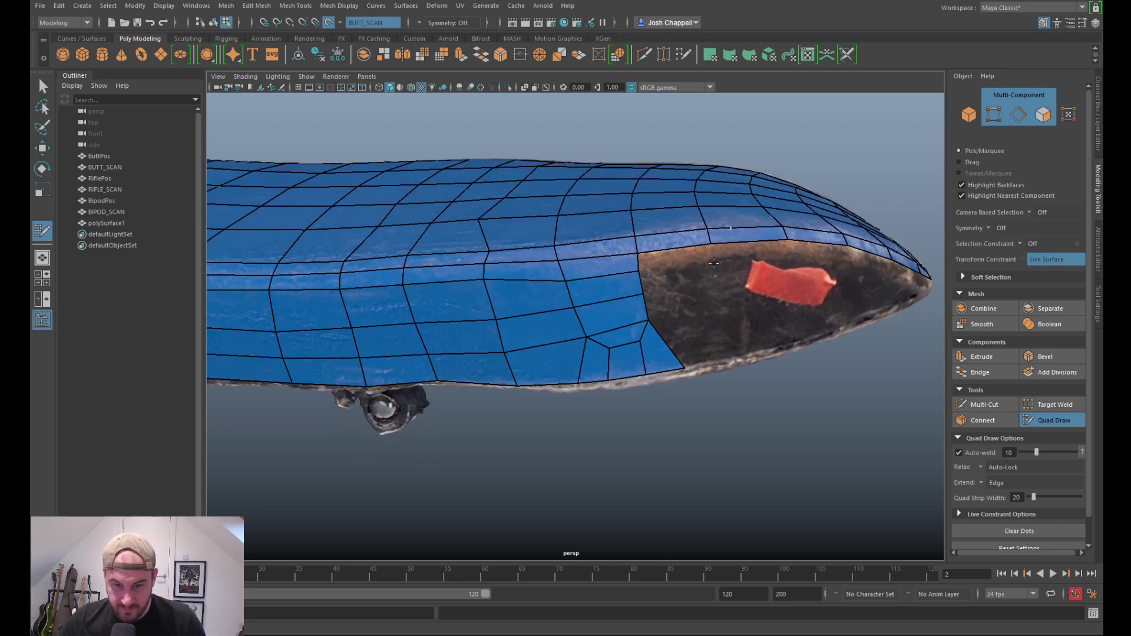
left_click(789, 255)
left_click(687, 258, "shift")
left_click(748, 252, "shift")
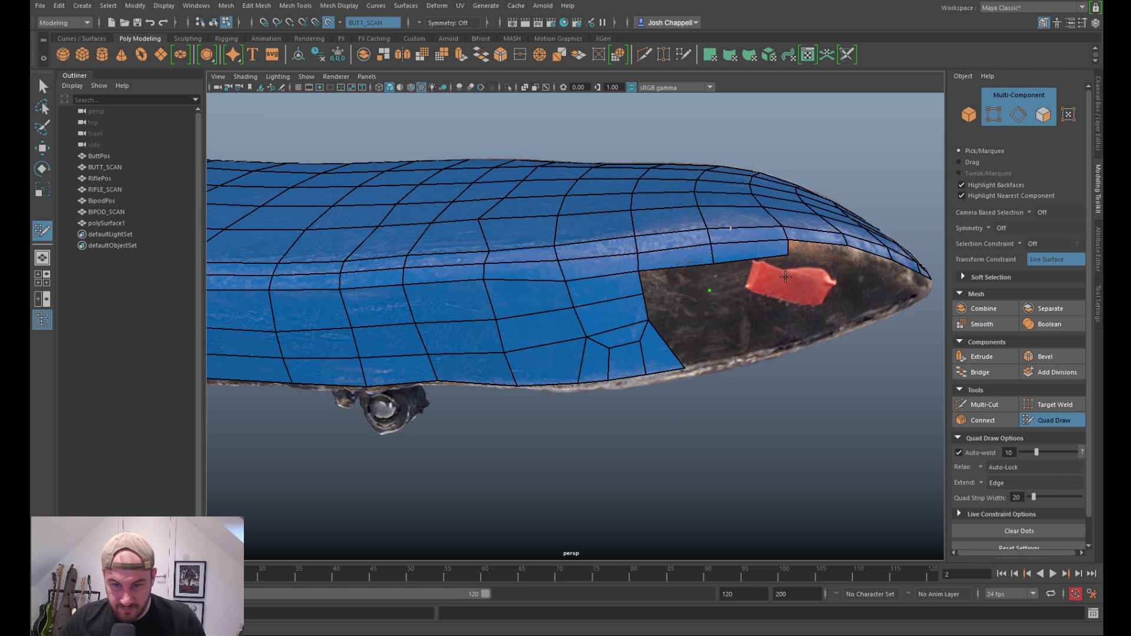
left_click(759, 276, "shift")
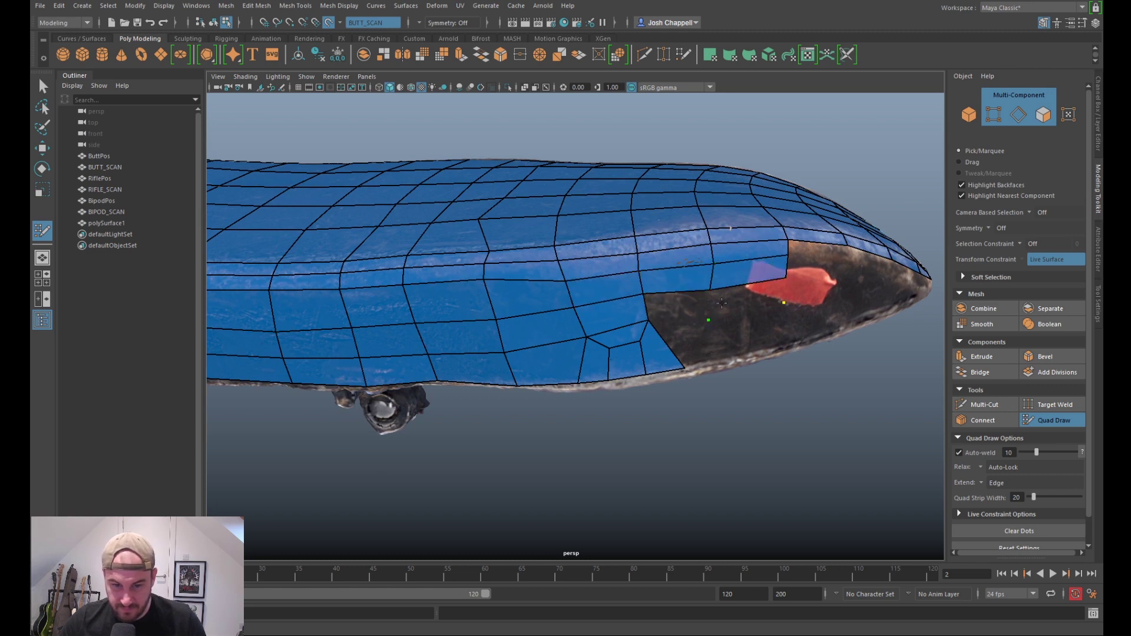
Step: Fill two more rows of two quads down to the rim and relax the vertices around the fan
left_click(689, 304, "shift")
left_click(749, 315, "shift")
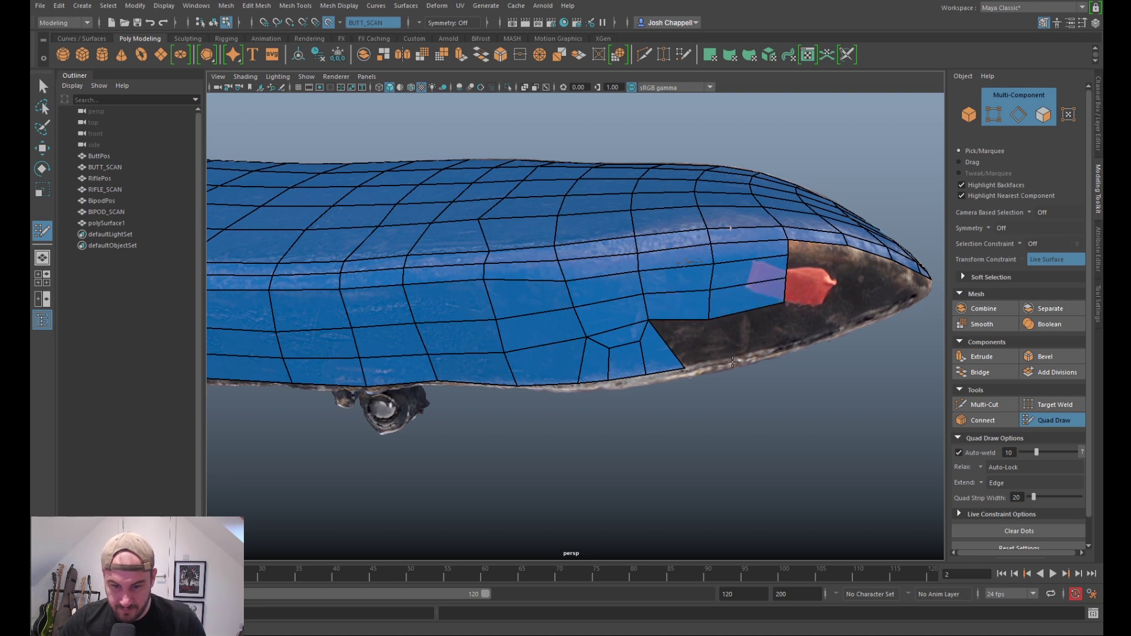
left_click(707, 344, "shift")
left_click(754, 327, "shift")
mouse_move(701, 320)
left_mouse_down("shift")
mouse_move(619, 361)
mouse_move(606, 321)
left_mouse_up("shift")
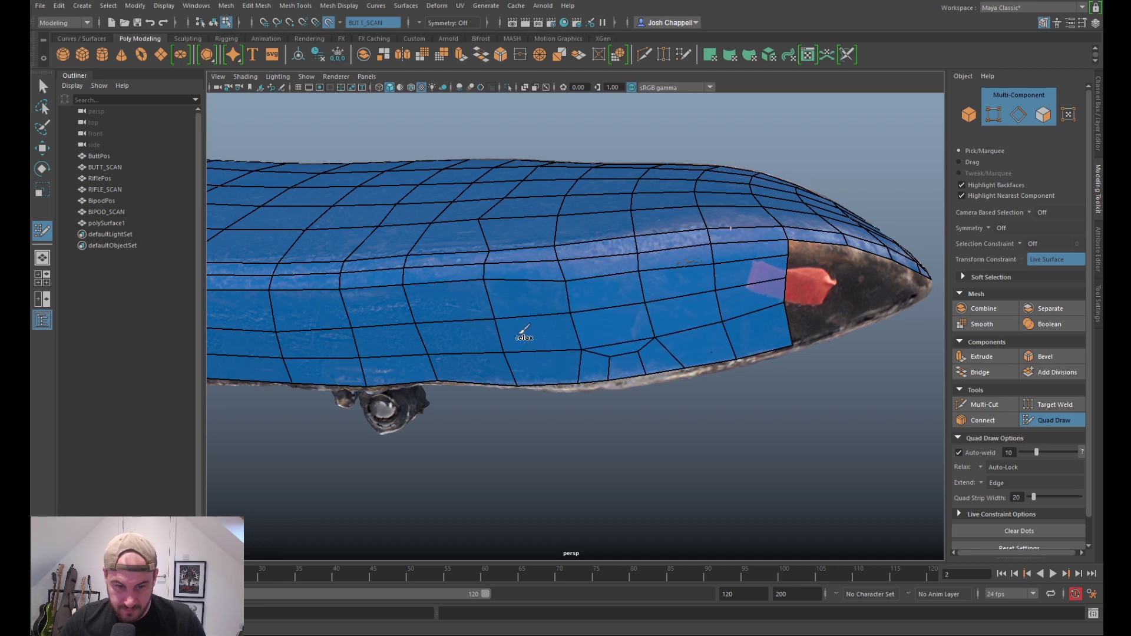
left_click_drag(450, 298, 503, 331, "alt")
middle_click_drag(504, 331, 613, 339, "alt")
mouse_move(615, 318)
left_mouse_down("shift")
mouse_move(606, 261)
mouse_move(449, 238)
mouse_move(605, 176)
mouse_move(578, 278)
mouse_move(498, 213)
left_mouse_up("shift")
key("ctrl+z")
key("ctrl+z")
scroll(677, 232, "down", 3)
middle_click_drag(677, 229, 682, 289, "alt")
mouse_move(682, 288)
left_mouse_down("shift")
mouse_move(575, 336)
mouse_move(505, 240)
mouse_move(487, 343)
mouse_move(600, 295)
mouse_move(588, 343)
mouse_move(596, 303)
mouse_move(490, 325)
mouse_move(487, 275)
mouse_move(472, 303)
left_mouse_up("shift")
key("ctrl+z")
Step: Undo the misplaced face at the far tip and extend the rim strip by one column of two stacked quads
mouse_move(677, 317)
left_mouse_down("alt")
mouse_move(643, 291)
mouse_move(596, 340)
left_mouse_up("alt")
scroll(595, 340, "up", 3)
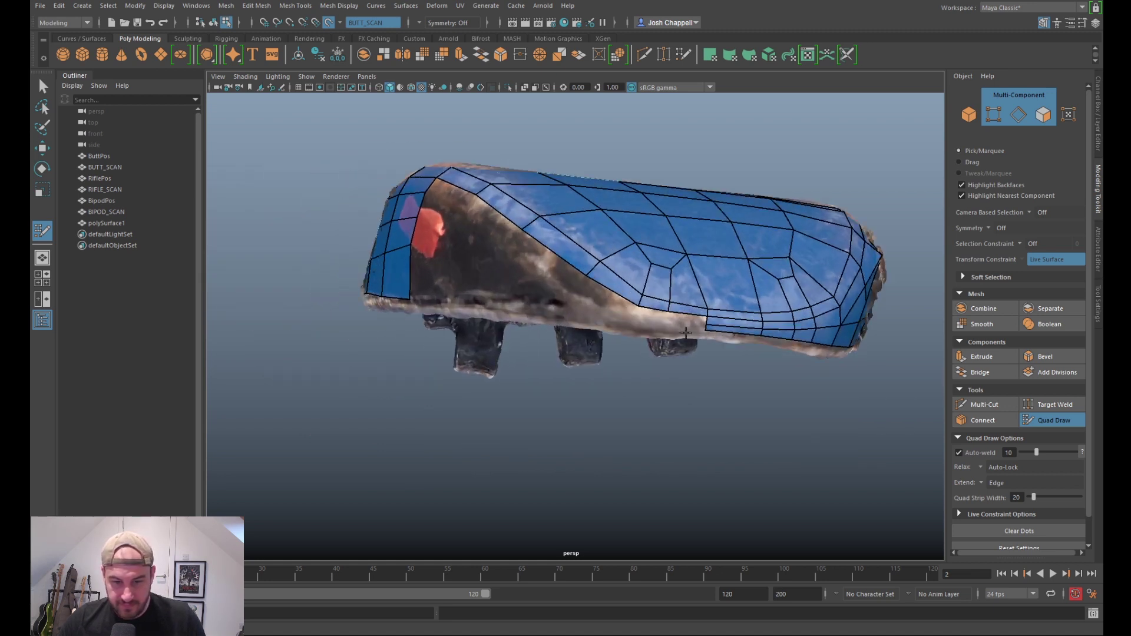
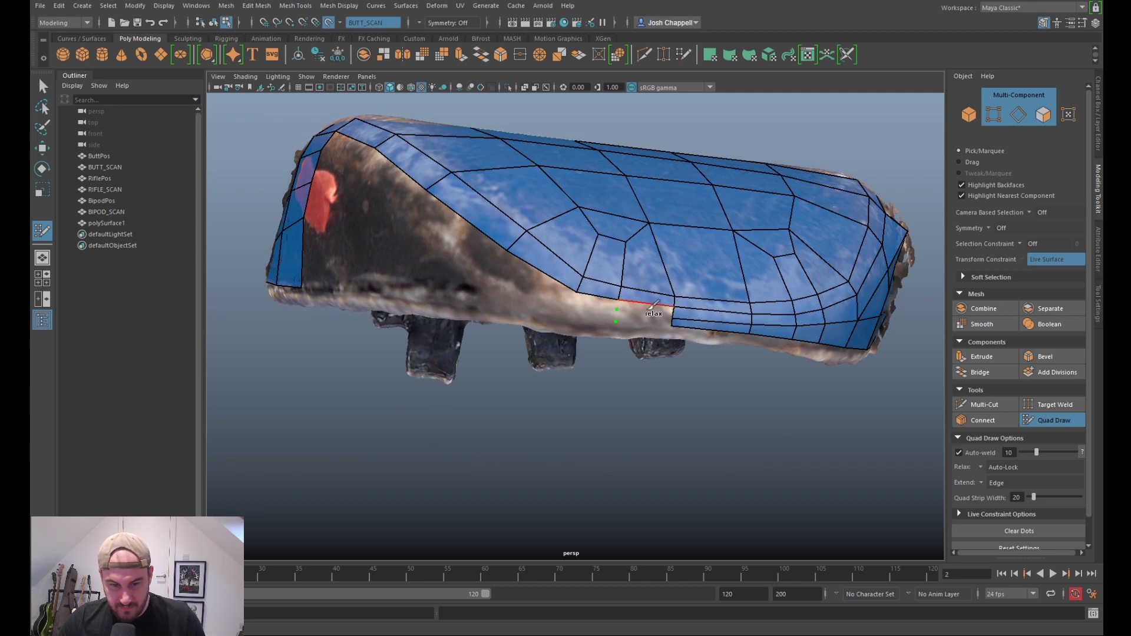
key("ctrl+z")
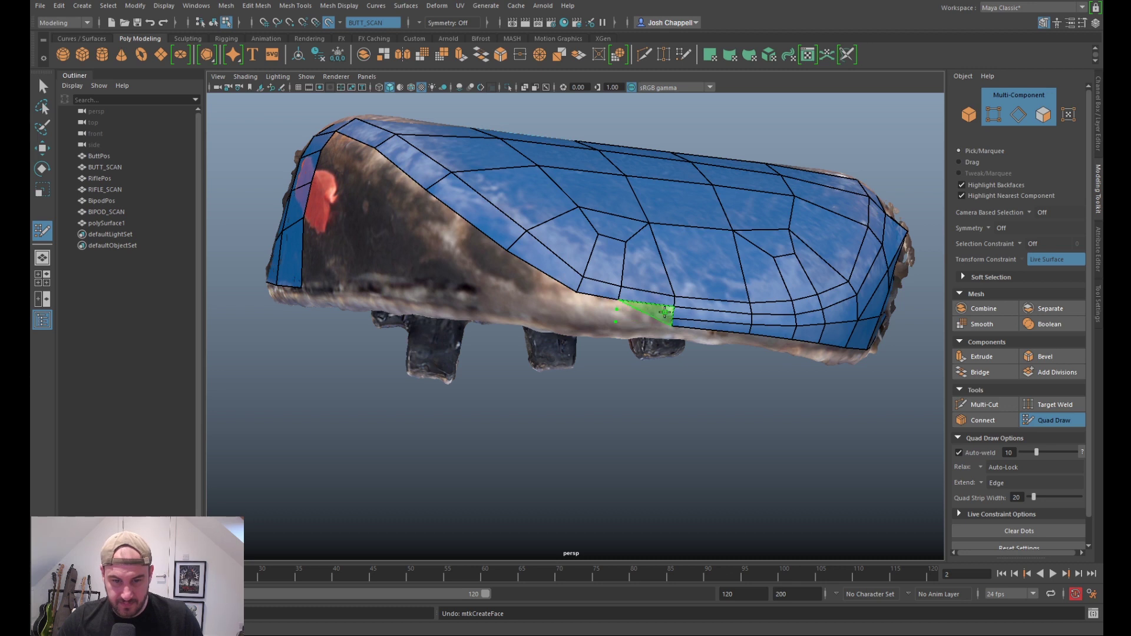
left_click_drag(609, 355, 646, 338, "alt")
right_click_drag(646, 338, 682, 349, "alt")
left_click_drag(682, 348, 596, 356, "alt")
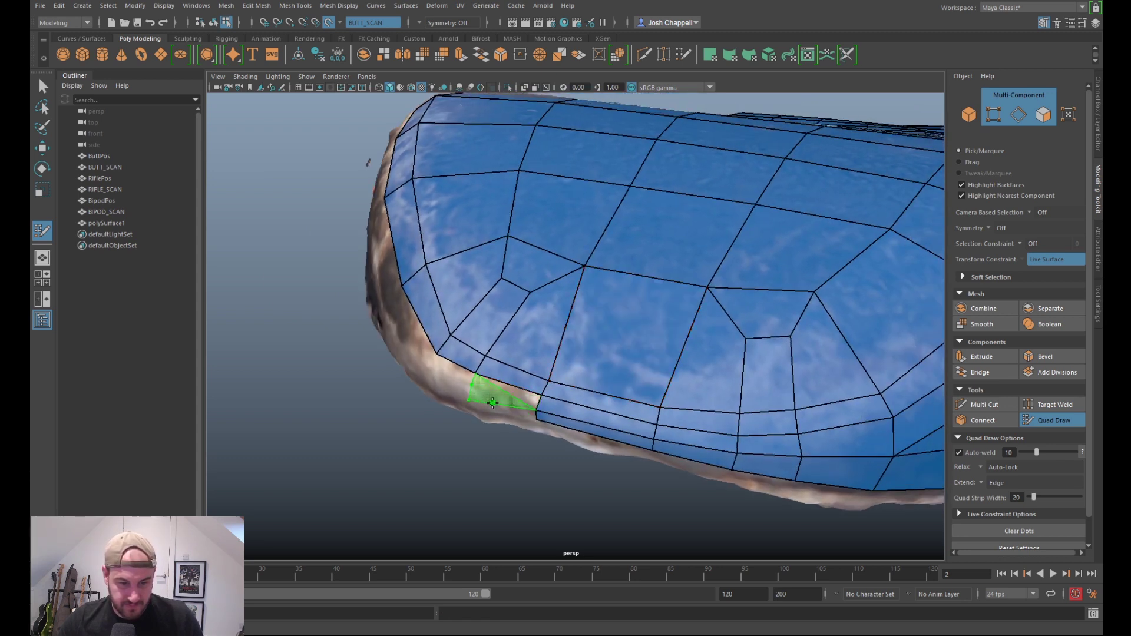
left_click(500, 406, "shift")
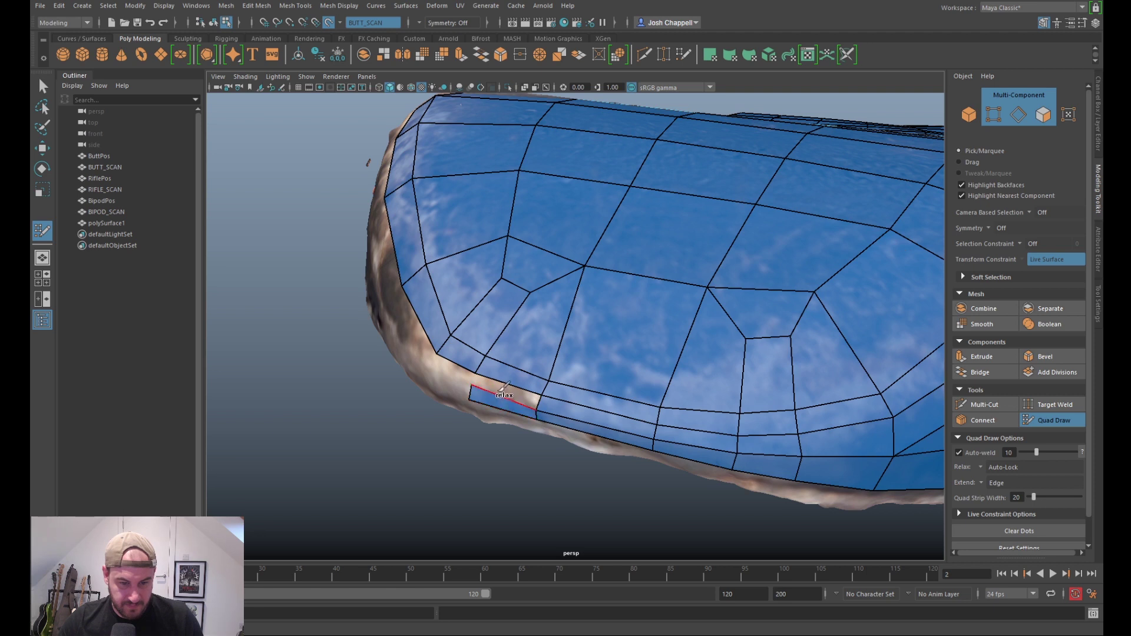
left_click(495, 387, "shift")
Step: Extend the tip's rim strip toward the dark side by two more columns of two quads each
mouse_move(423, 386)
left_mouse_down("alt")
mouse_move(461, 399)
mouse_move(707, 374)
mouse_move(660, 346)
left_mouse_up("alt")
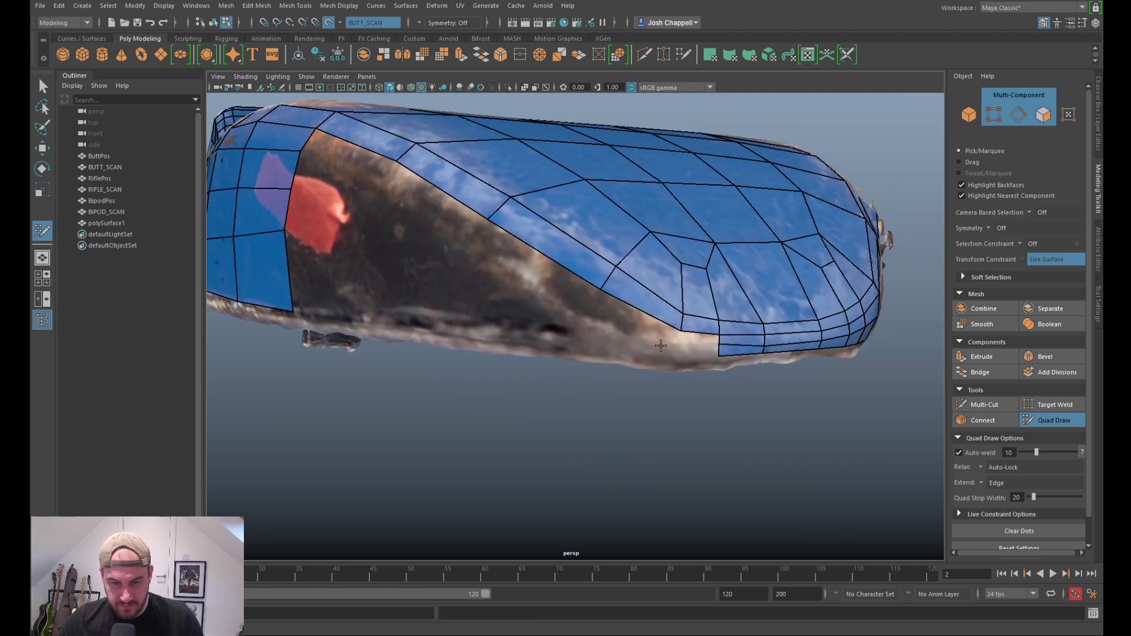
left_click(699, 351, "shift")
left_click(697, 339, "shift")
mouse_move(644, 340)
left_mouse_down("alt")
mouse_move(773, 337)
mouse_move(680, 326)
left_mouse_up("alt")
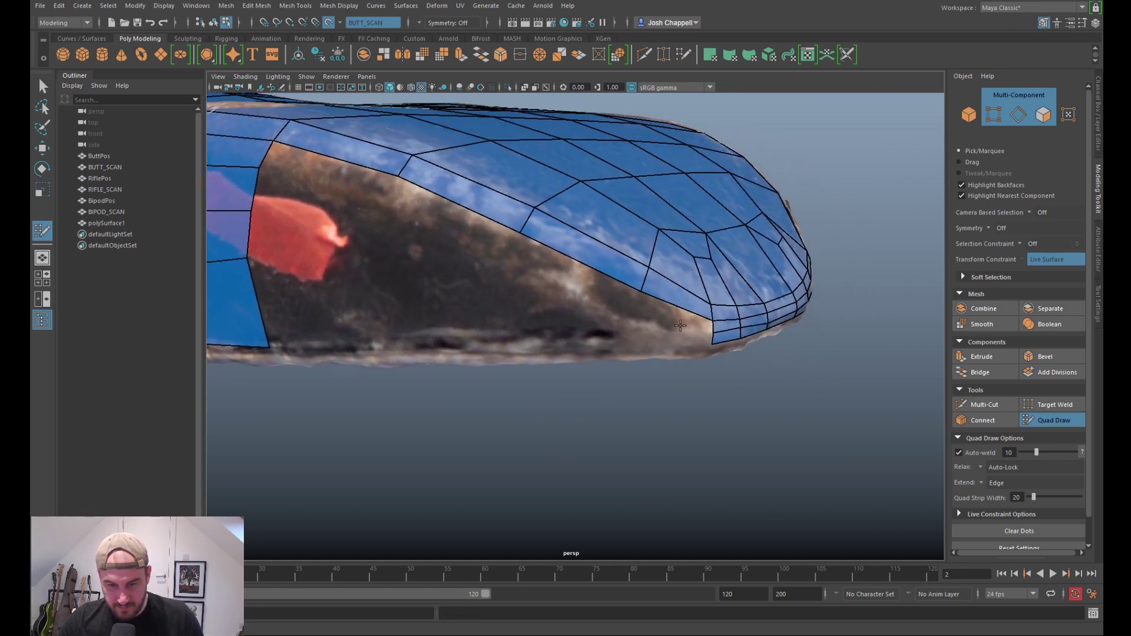
left_click(651, 340, "shift")
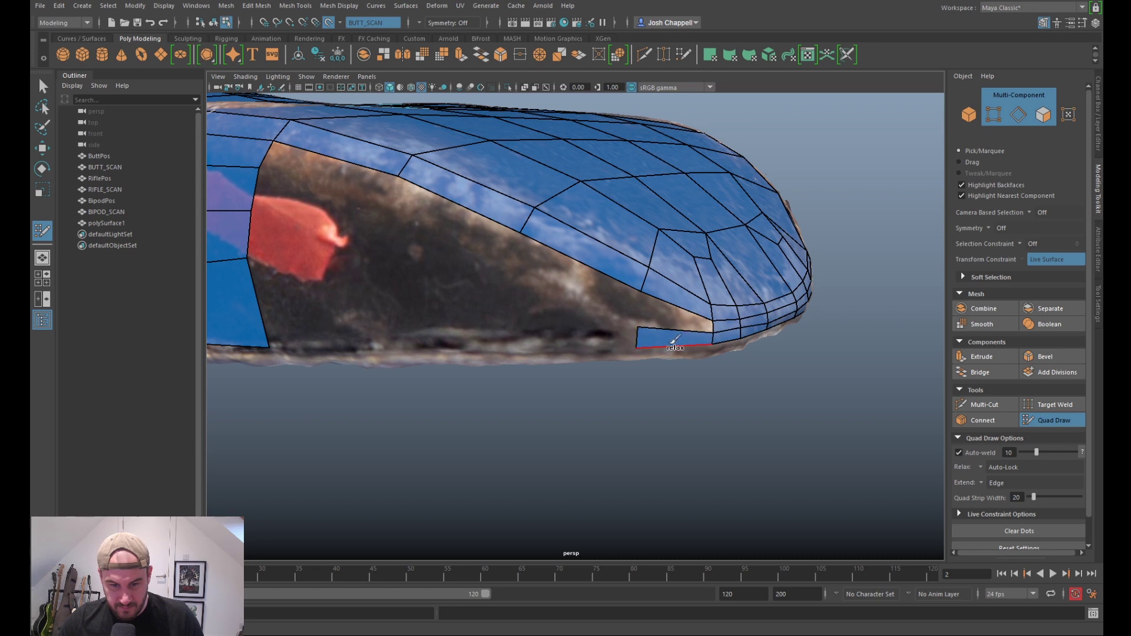
mouse_move(714, 367)
left_mouse_down("alt")
mouse_move(652, 361)
mouse_move(699, 363)
left_mouse_up("alt")
left_click(599, 279, "shift")
left_click_drag(598, 279, 587, 342, "alt")
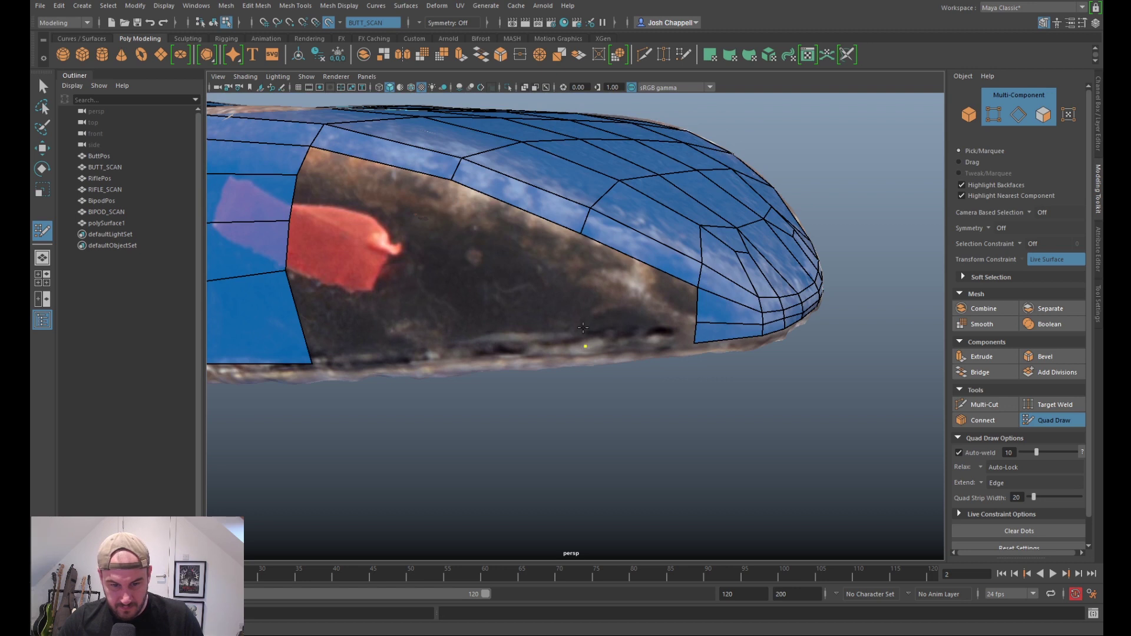
left_click(629, 334, "shift")
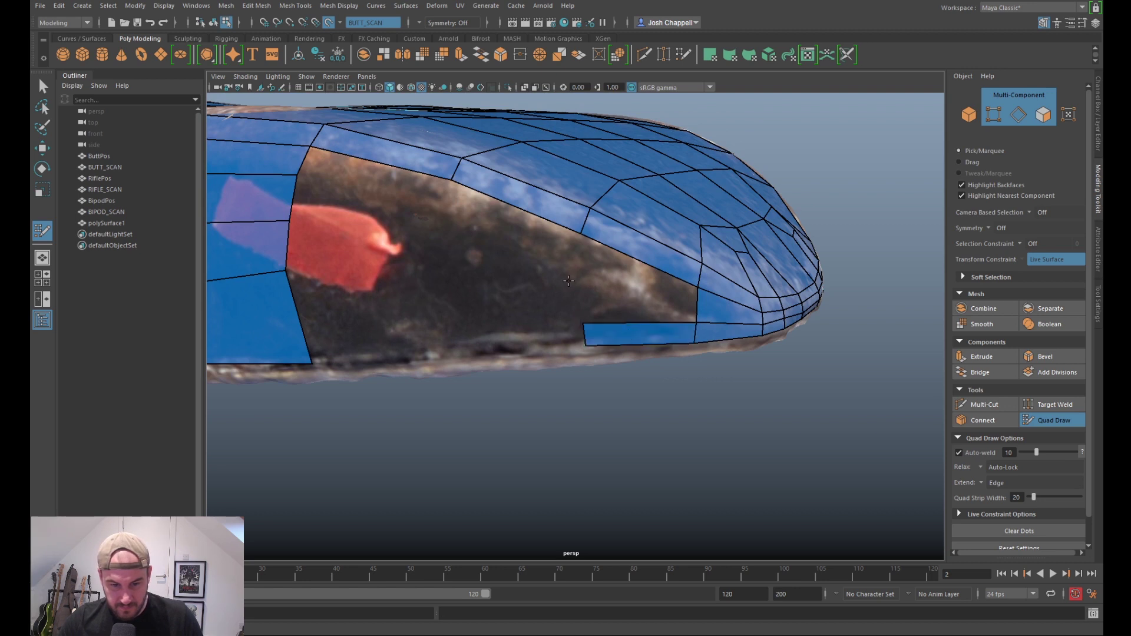
left_click(547, 278)
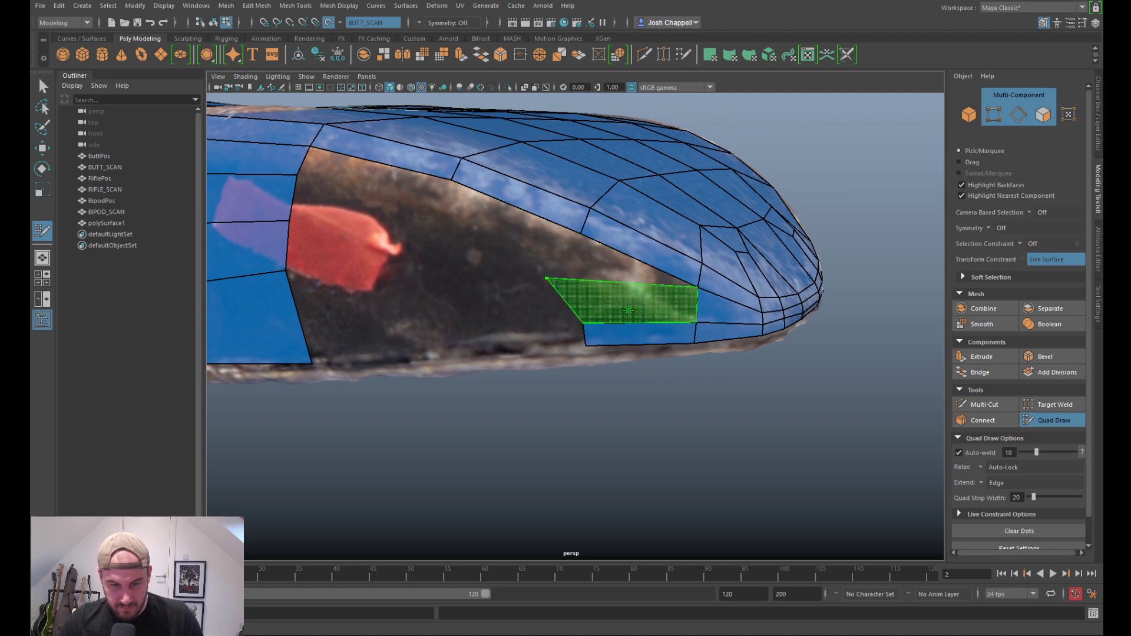
left_click(629, 311, "shift")
left_click(555, 251)
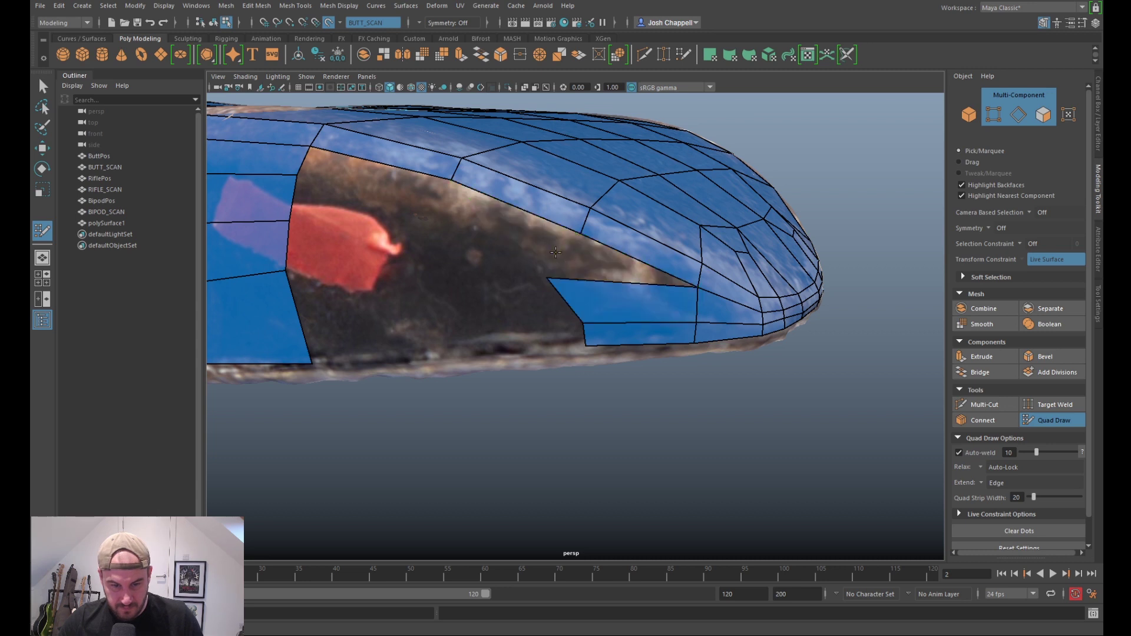
left_click(595, 265, "shift")
mouse_move(559, 284)
left_mouse_down()
mouse_move(575, 293)
mouse_move(595, 277)
mouse_move(486, 282)
mouse_move(557, 279)
left_mouse_up()
scroll(615, 276, "down", 3)
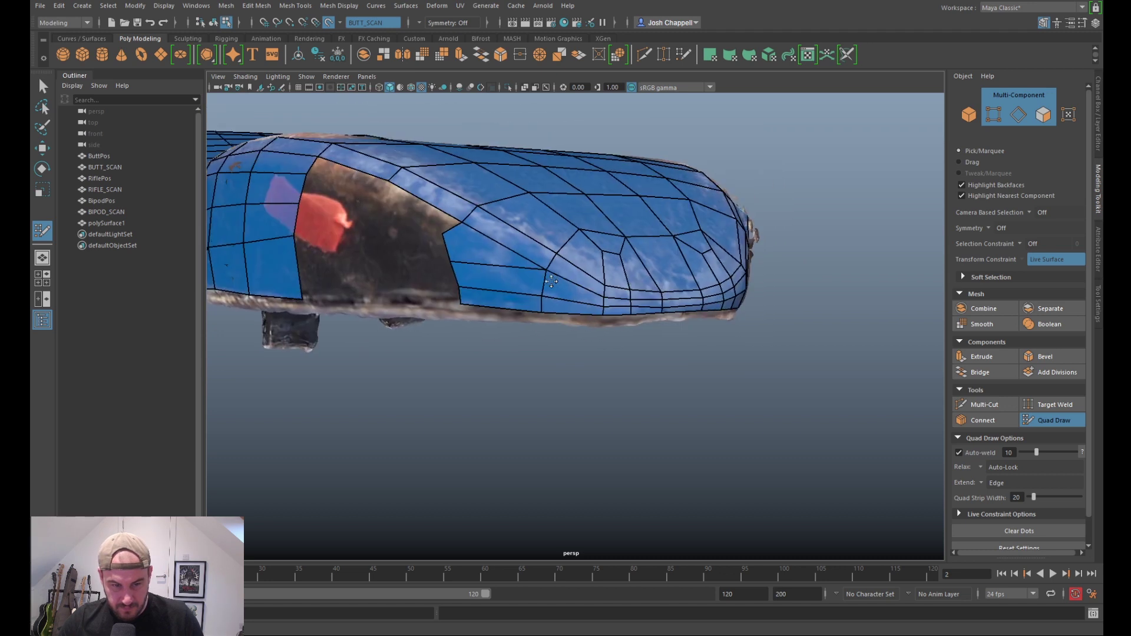
left_click(479, 242, "ctrl+shift")
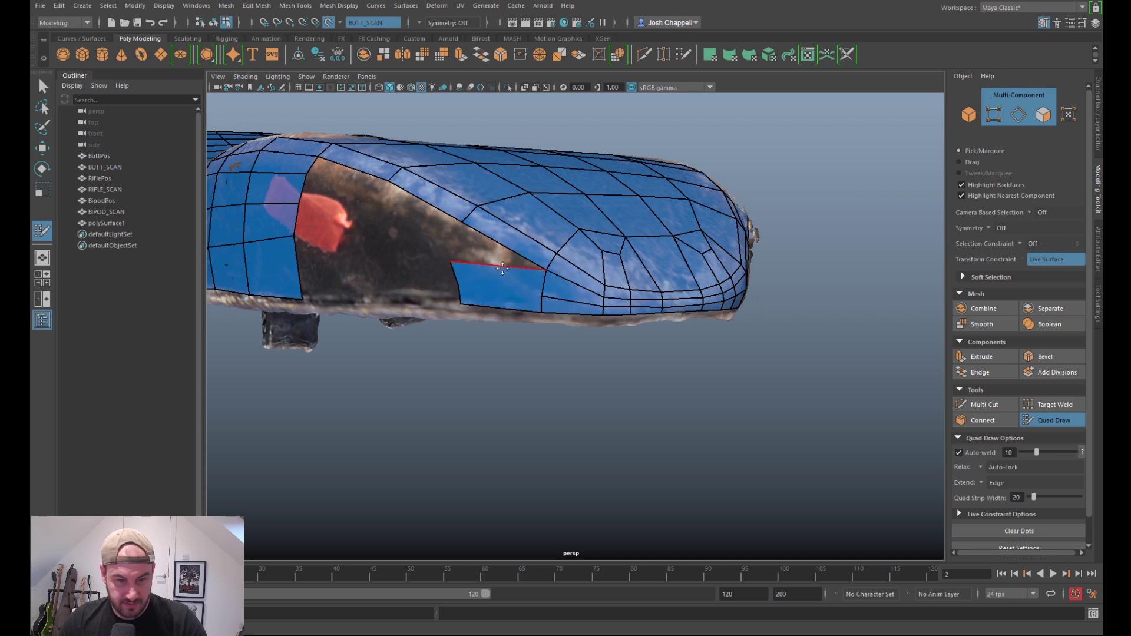
left_click(506, 274, "ctrl+shift")
Step: Fill three stacked quads from the rim to the upper border in the next column and adjust the vertices between them
mouse_move(506, 273)
left_mouse_down("alt")
mouse_move(486, 305)
mouse_move(456, 307)
mouse_move(495, 314)
left_mouse_up("alt")
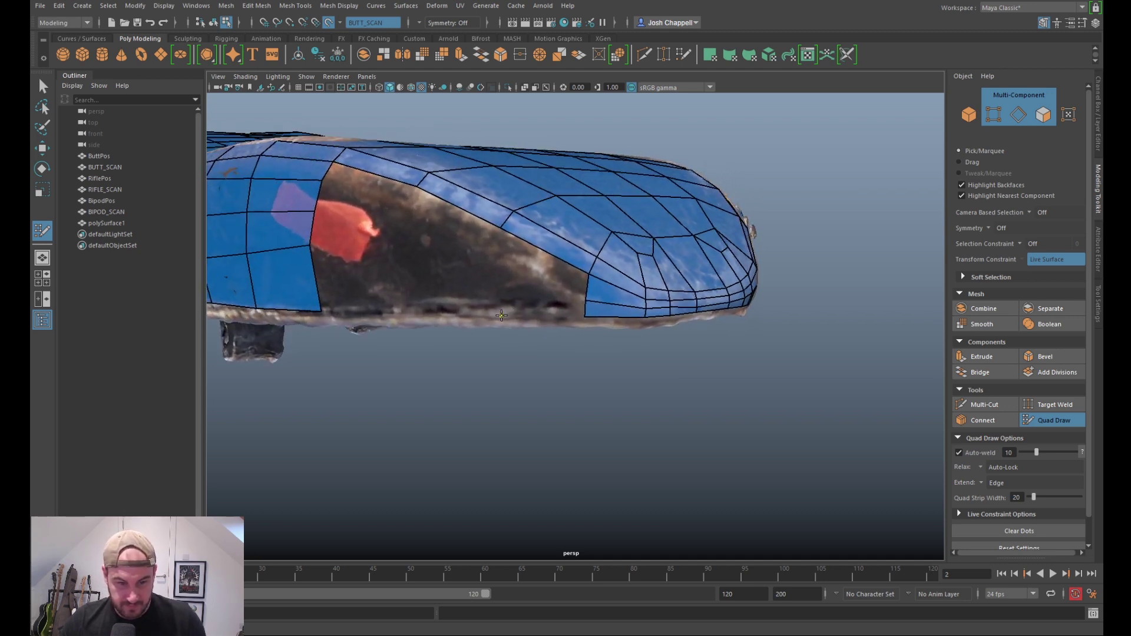
left_click(518, 303, "shift")
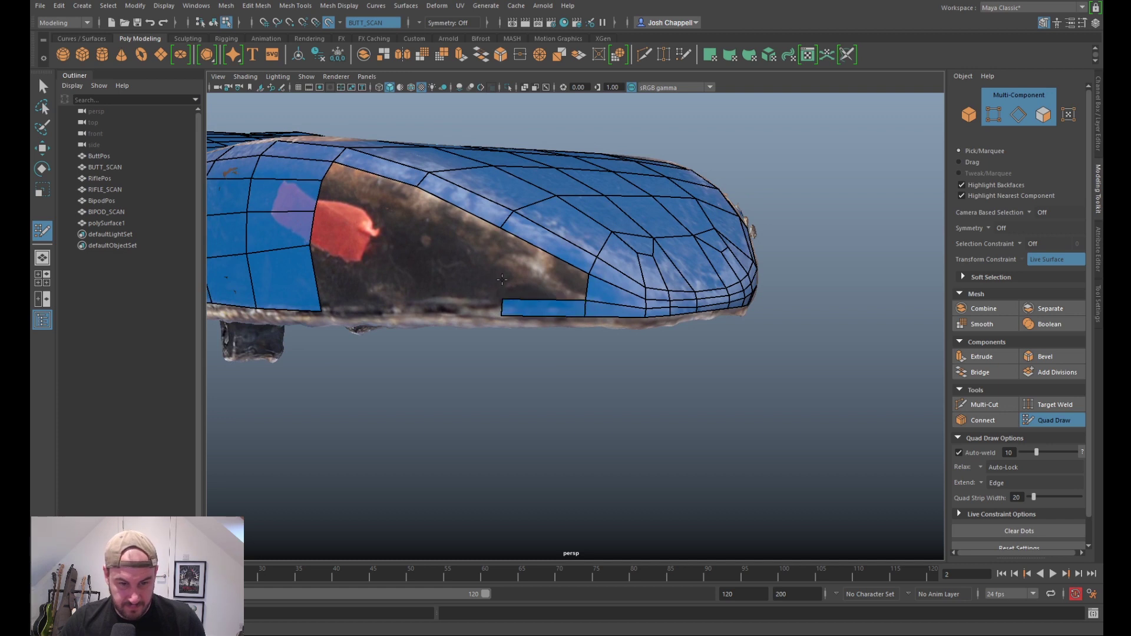
left_click(518, 273)
left_click(531, 287, "shift")
left_click(531, 265, "shift")
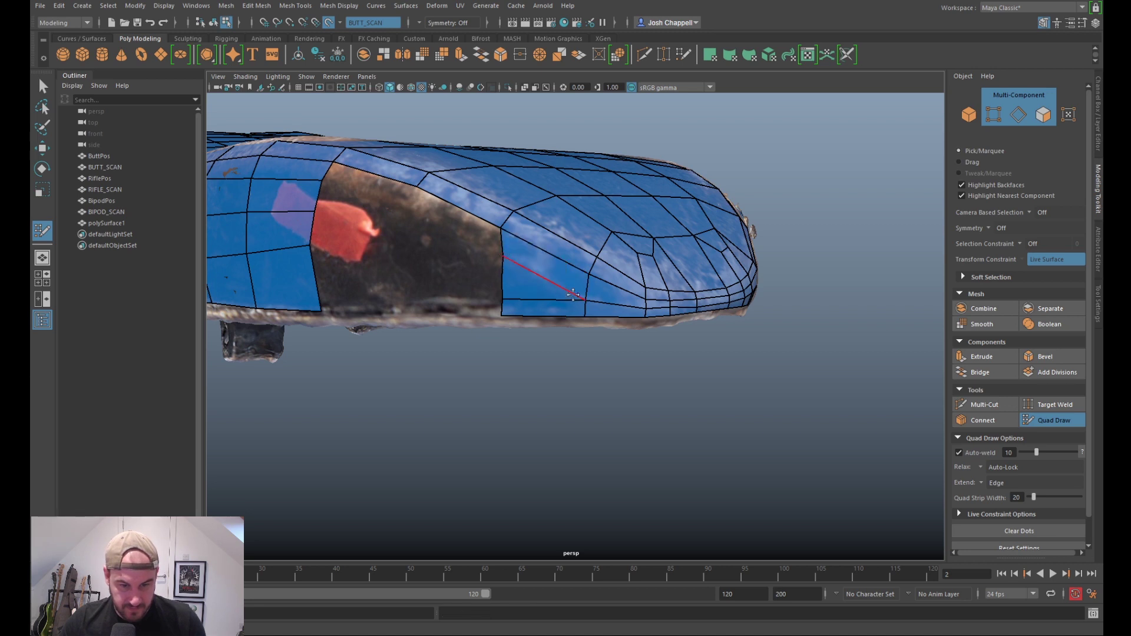
left_click_drag(584, 300, 580, 286)
left_click_drag(504, 299, 552, 243)
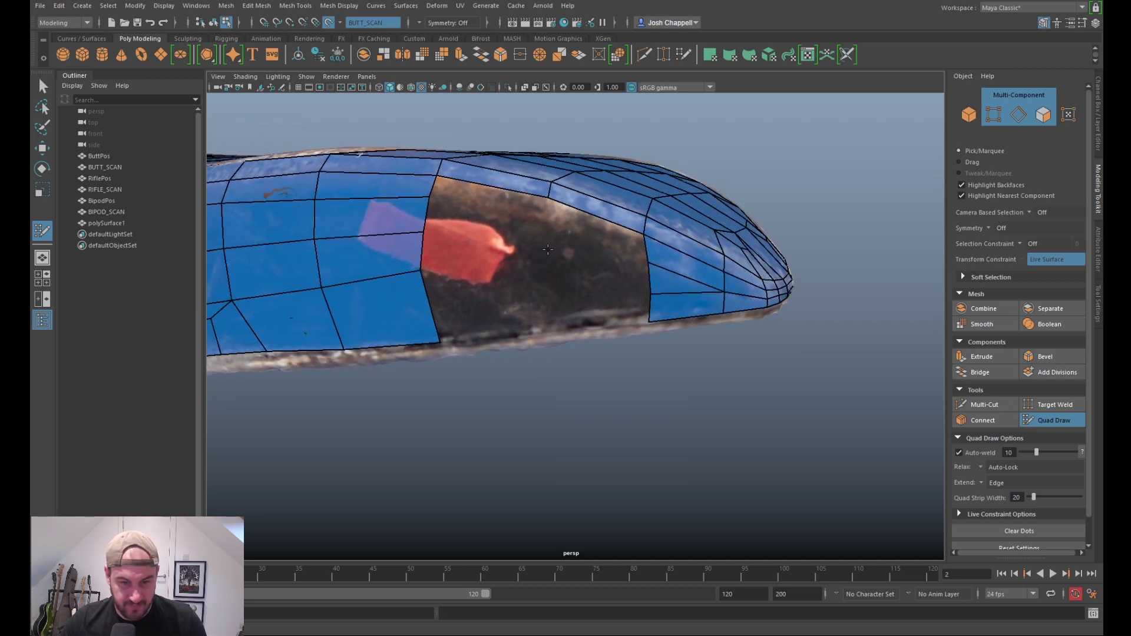
Step: Fill the top two rows of the remaining gap below the upper border, pulling the new corner vertex into line
left_click(492, 202, "shift")
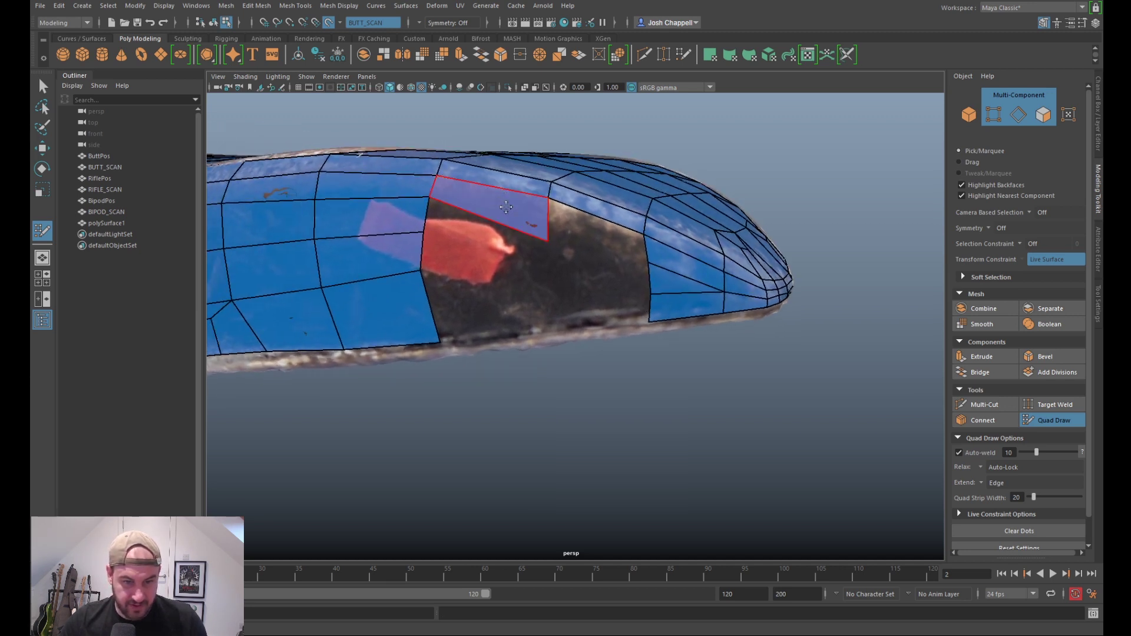
left_click_drag(544, 240, 535, 227)
left_click(530, 254, "shift")
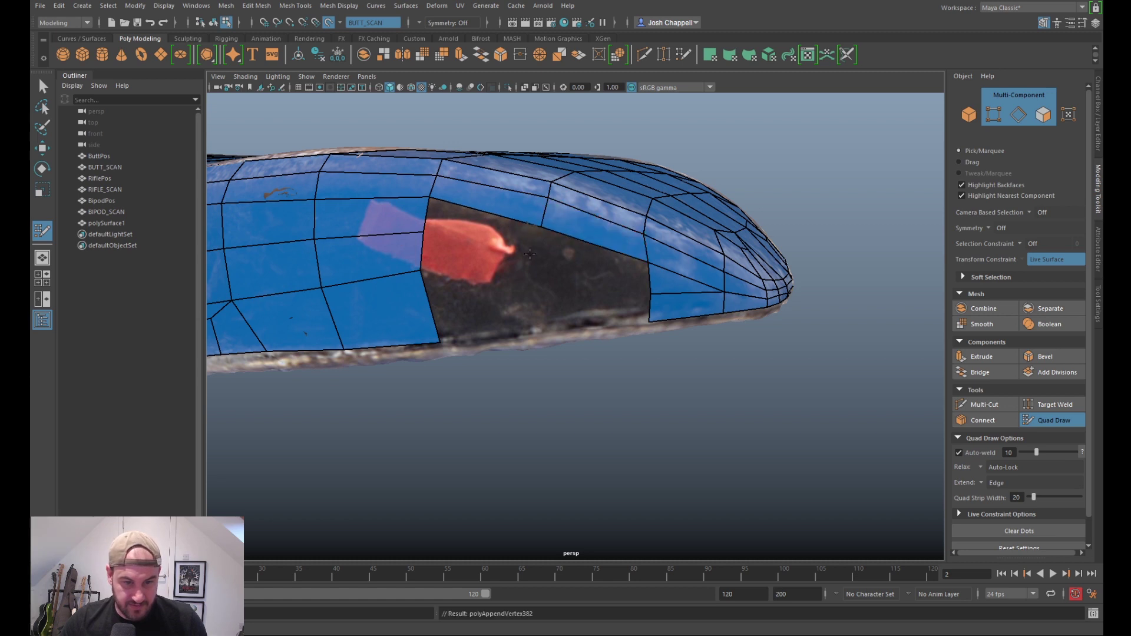
left_click(529, 251, "shift")
left_click(649, 285, "shift")
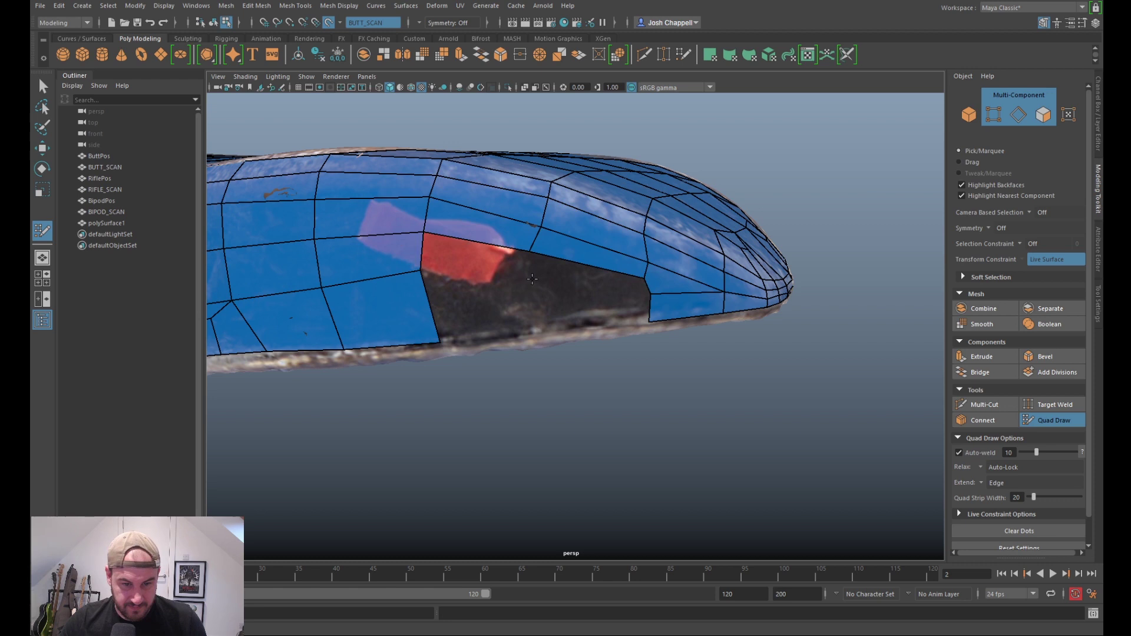
Step: Fill the last two rows of quads down to the rim to close the gap on the dark side
left_click(507, 264, "shift")
left_click(592, 277, "shift")
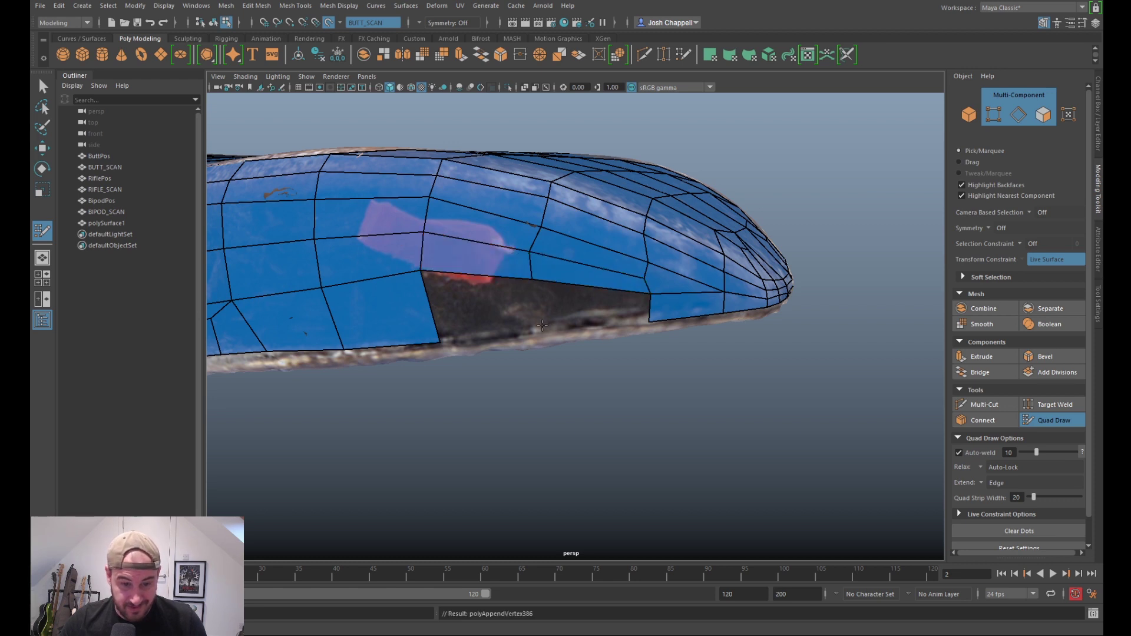
left_click(575, 315, "shift")
left_click(628, 312, "shift")
Step: Reposition vertices in the newly filled patch near the tip and relax the surrounding mesh to even out the quads
left_click_drag(670, 328, 590, 271, "alt")
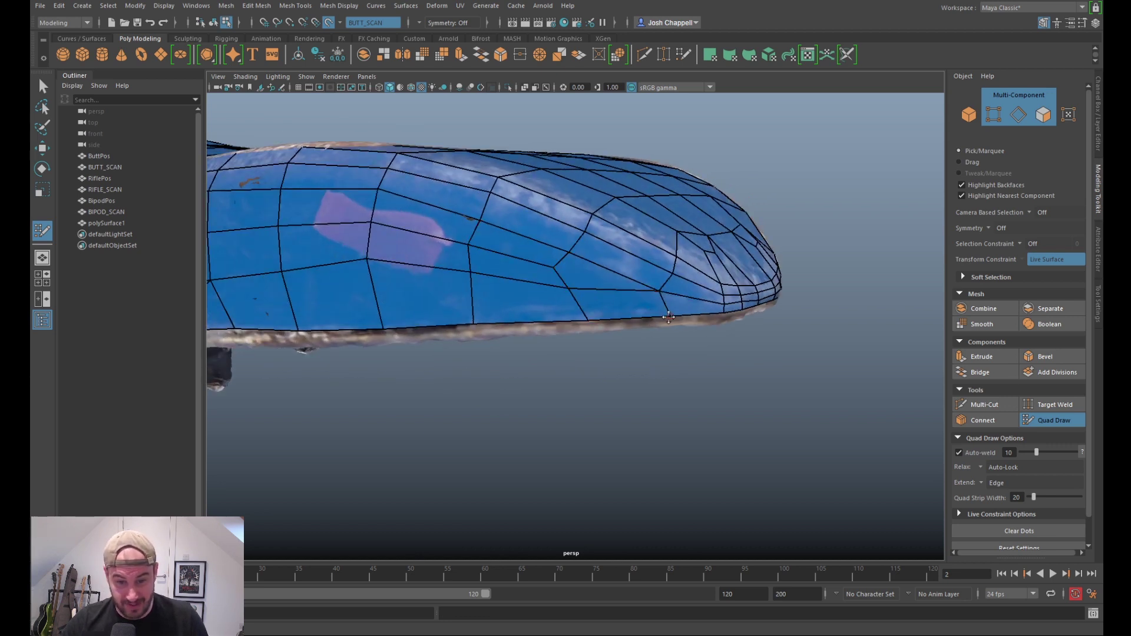
left_click_drag(587, 302, 637, 345, "alt")
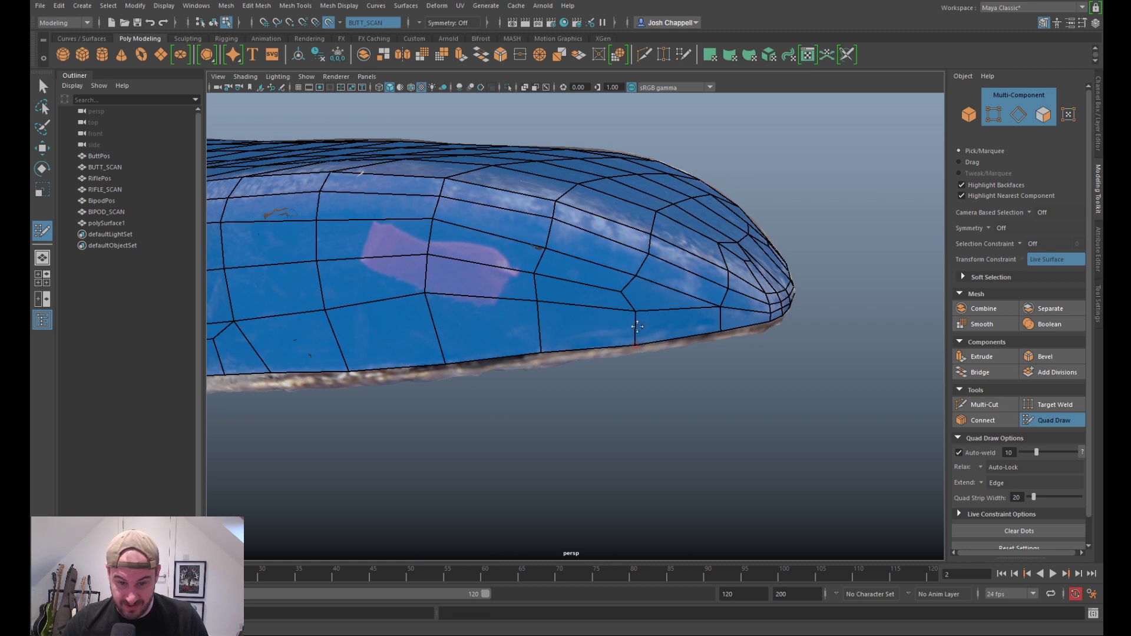
left_click_drag(542, 352, 645, 287, "alt")
left_click_drag(554, 292, 549, 296)
left_click_drag(477, 295, 473, 300)
left_click_drag(481, 322, 535, 324, "alt")
left_click_drag(586, 226, 600, 269)
scroll(582, 229, "down", 3)
mouse_move(704, 215)
left_mouse_down("shift")
mouse_move(680, 216)
mouse_move(747, 222)
mouse_move(556, 235)
mouse_move(759, 220)
left_mouse_up("shift")
left_click_drag(629, 228, 497, 236, "shift")
Step: Examine how the lower border vertices follow the rim, from the fan along the side toward the opposite end
middle_click_drag(471, 285, 578, 267, "alt")
right_click_drag(577, 267, 685, 249, "alt")
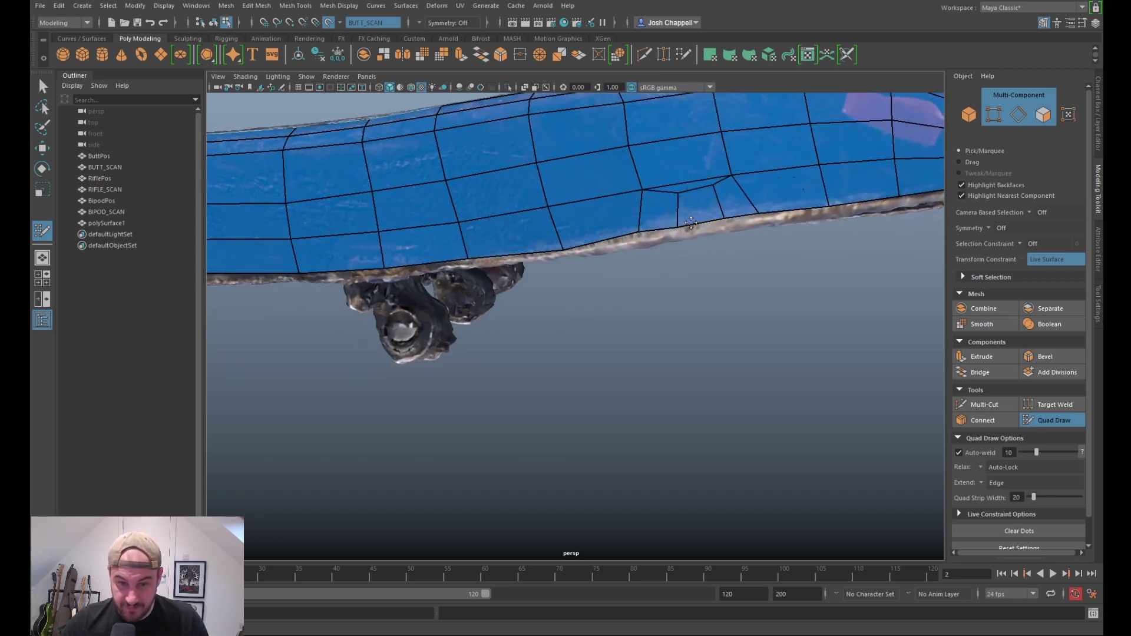
mouse_move(691, 223)
left_mouse_down("alt")
mouse_move(768, 258)
mouse_move(830, 248)
mouse_move(738, 222)
mouse_move(735, 246)
mouse_move(675, 228)
left_mouse_up("alt")
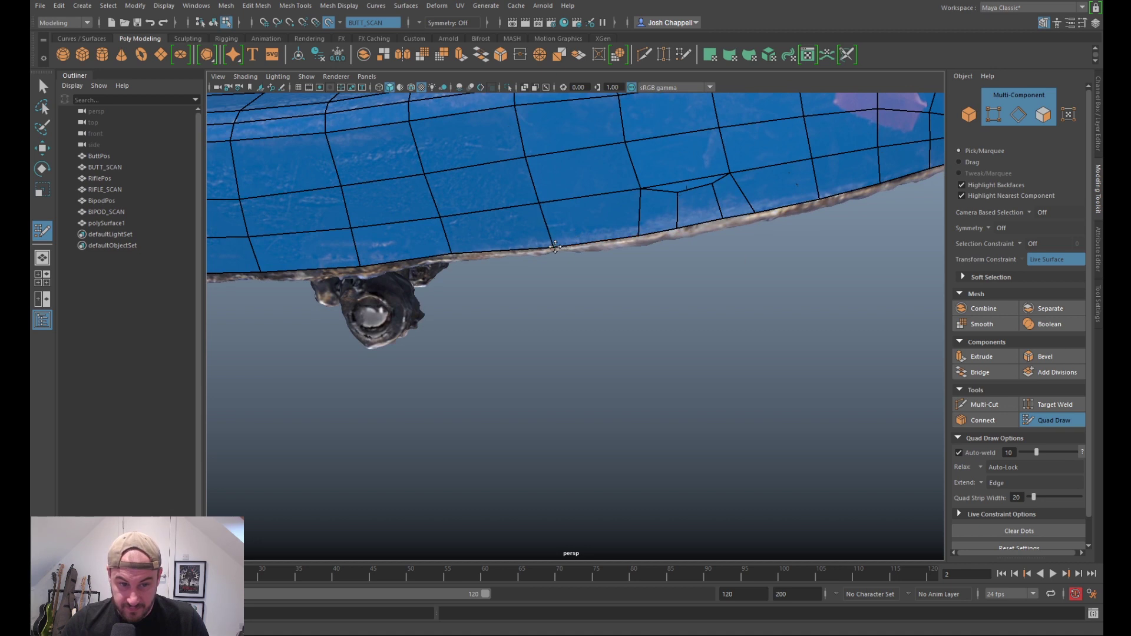
left_click_drag(518, 268, 673, 234, "alt")
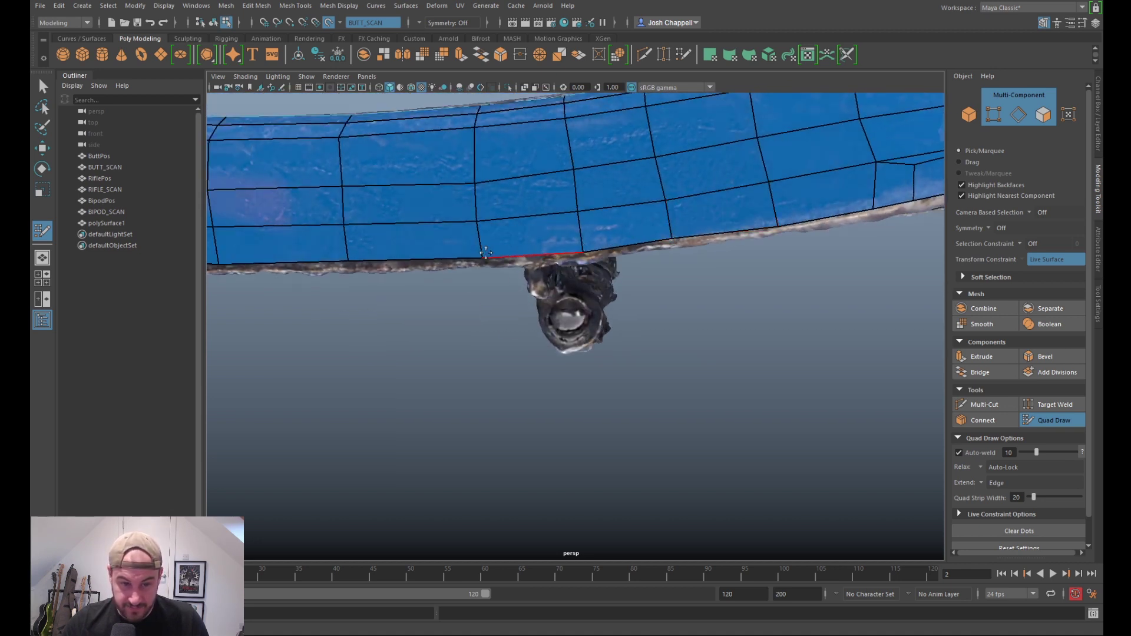
left_click_drag(423, 275, 543, 234, "alt")
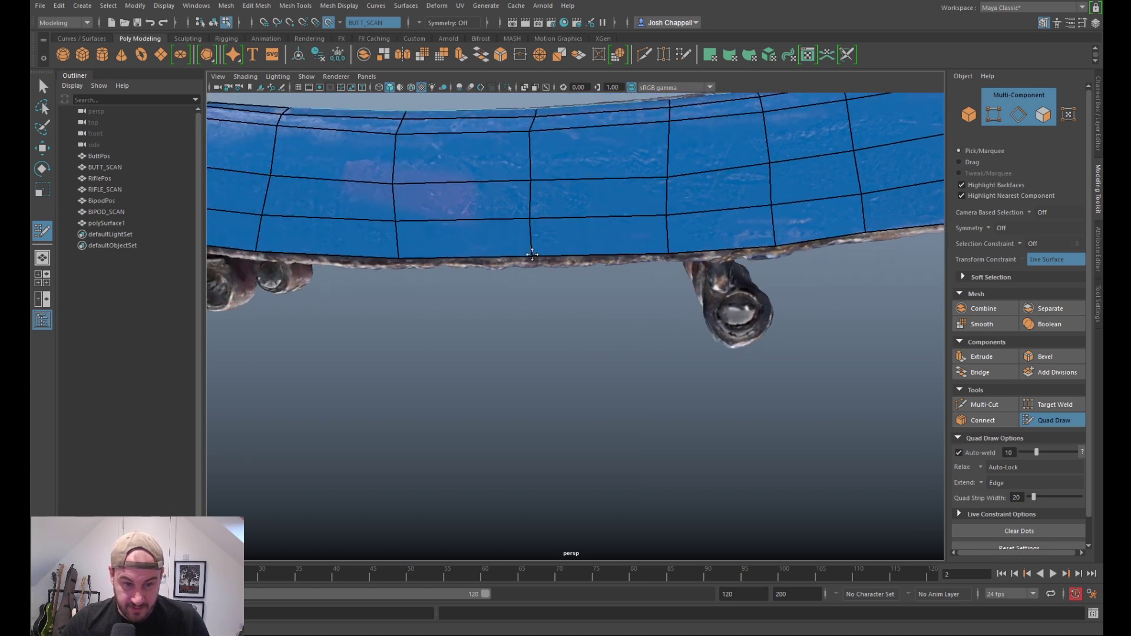
left_click_drag(403, 265, 596, 255, "alt")
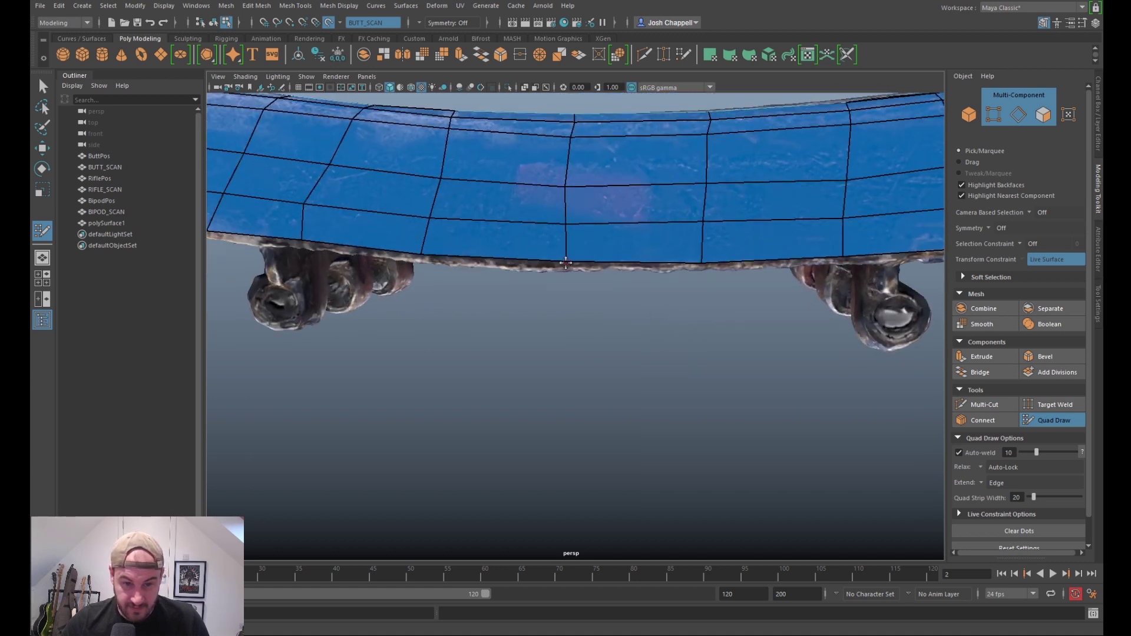
left_click_drag(422, 255, 568, 284, "alt")
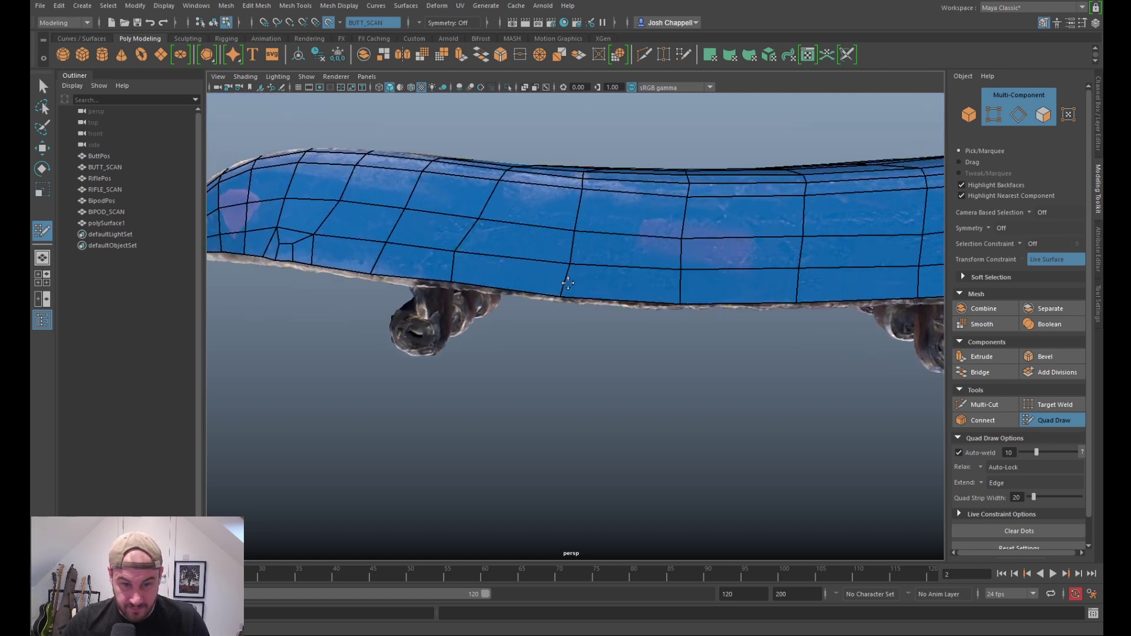
Step: Slide the lower border vertices between the tip's fan and the middle of the side along the rim, relaxing the columns above them
left_click_drag(453, 268, 483, 277)
left_click_drag(590, 252, 657, 263, "alt")
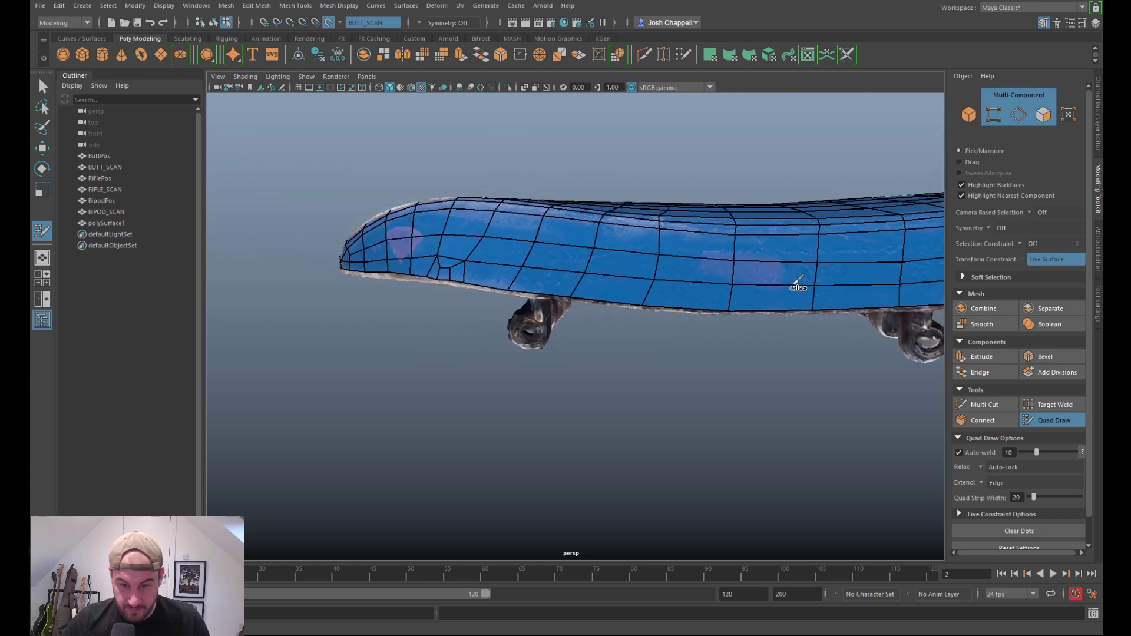
left_click_drag(613, 294, 666, 295, "alt")
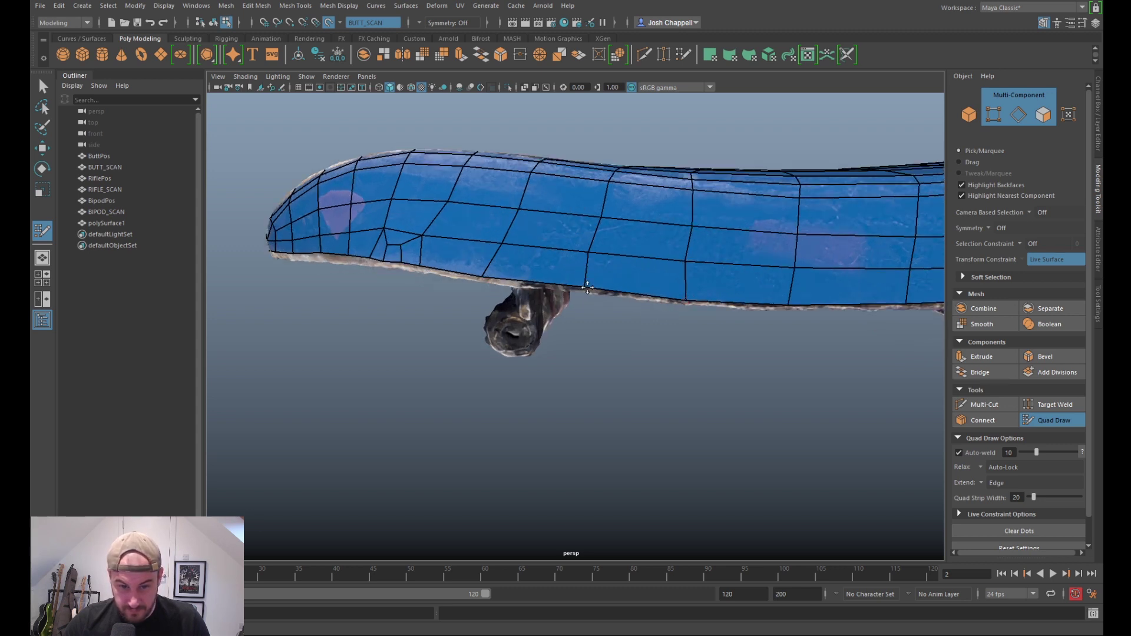
mouse_move(485, 275)
left_mouse_down()
mouse_move(506, 280)
mouse_move(535, 252)
mouse_move(523, 232)
mouse_move(568, 257)
mouse_move(660, 266)
left_mouse_up()
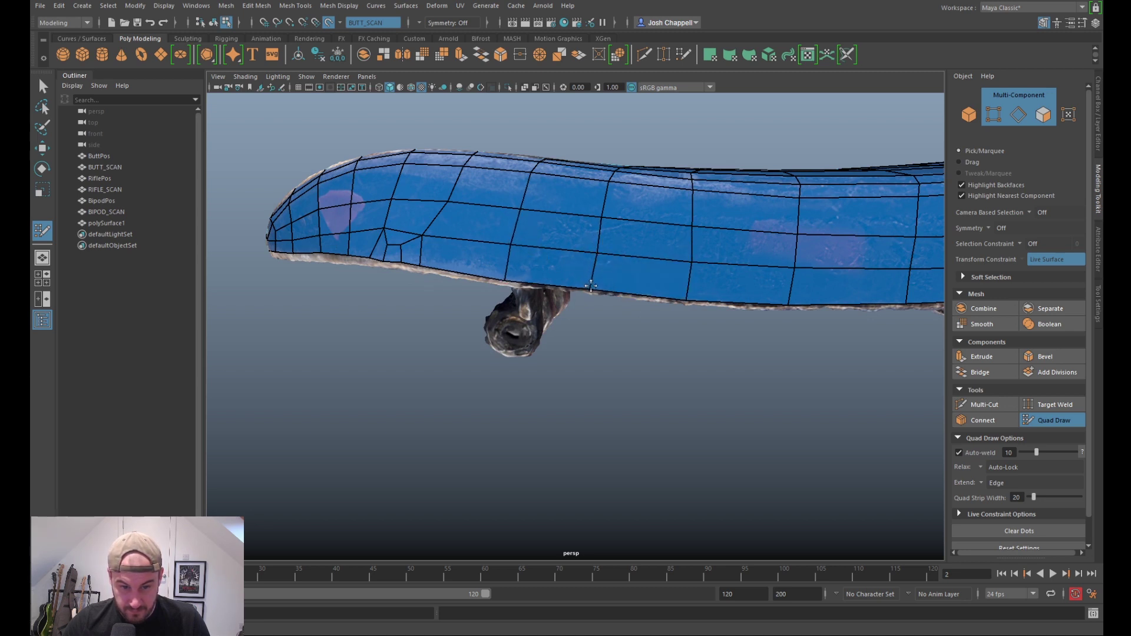
left_click_drag(612, 238, 694, 245, "shift")
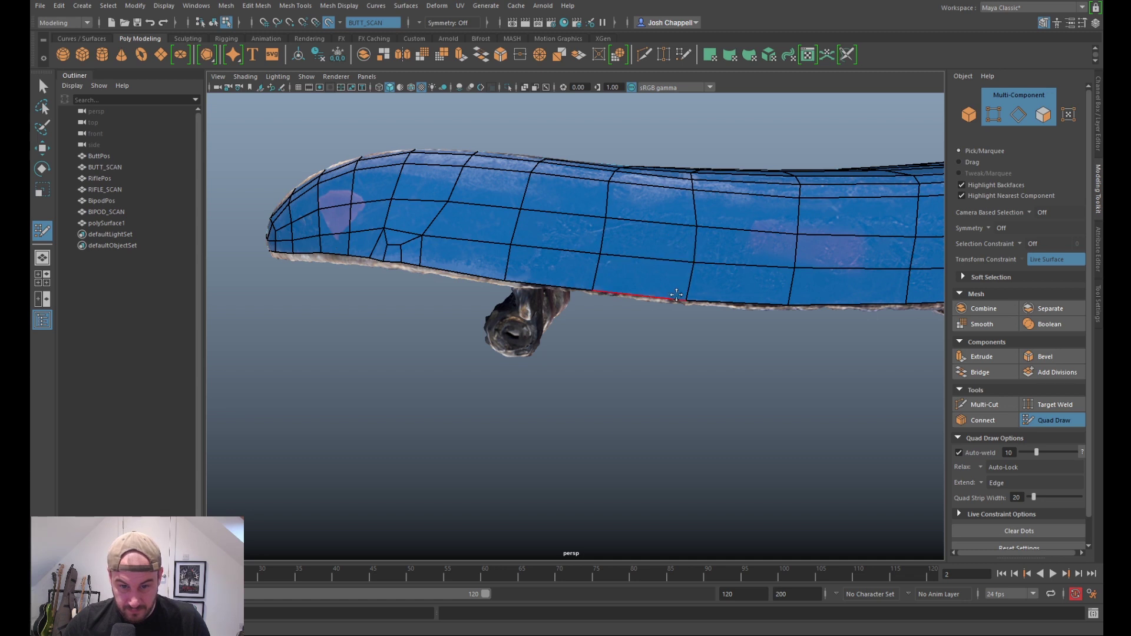
left_click_drag(686, 299, 695, 301)
mouse_move(702, 262)
left_mouse_down("shift")
mouse_move(709, 229)
mouse_move(689, 239)
mouse_move(696, 224)
left_mouse_up("shift")
Step: Adjust the border vertices and relax the edge columns along the middle of the side to make them more upright
middle_click_drag(847, 251, 713, 236, "alt")
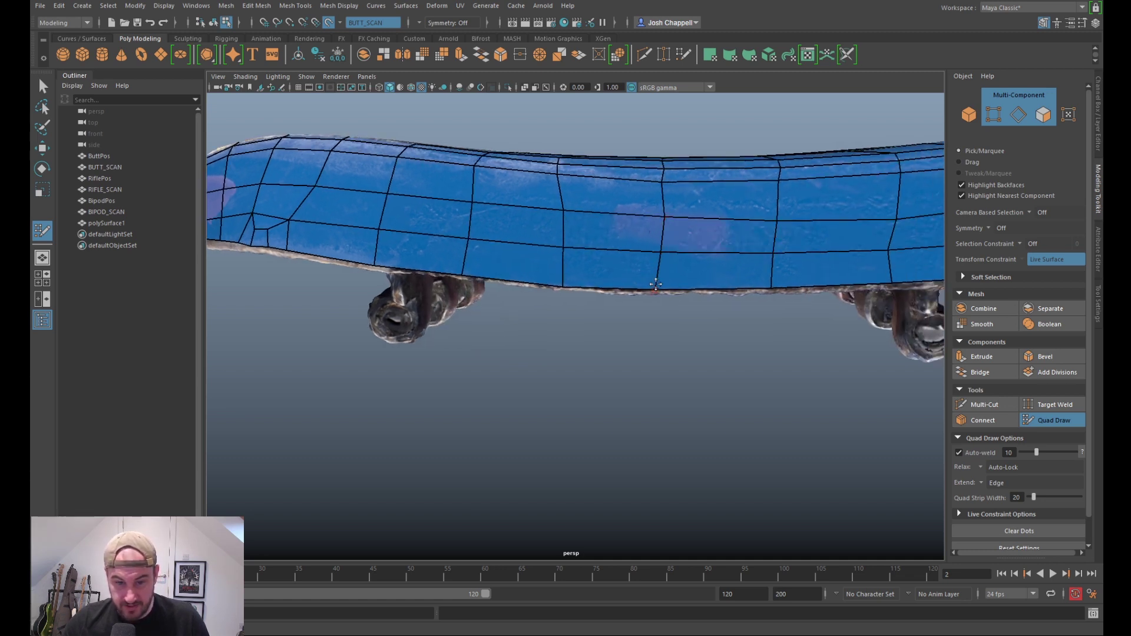
mouse_move(673, 264)
left_mouse_down("shift")
mouse_move(680, 237)
mouse_move(664, 220)
mouse_move(668, 239)
left_mouse_up("shift")
middle_click_drag(664, 279, 648, 277, "alt")
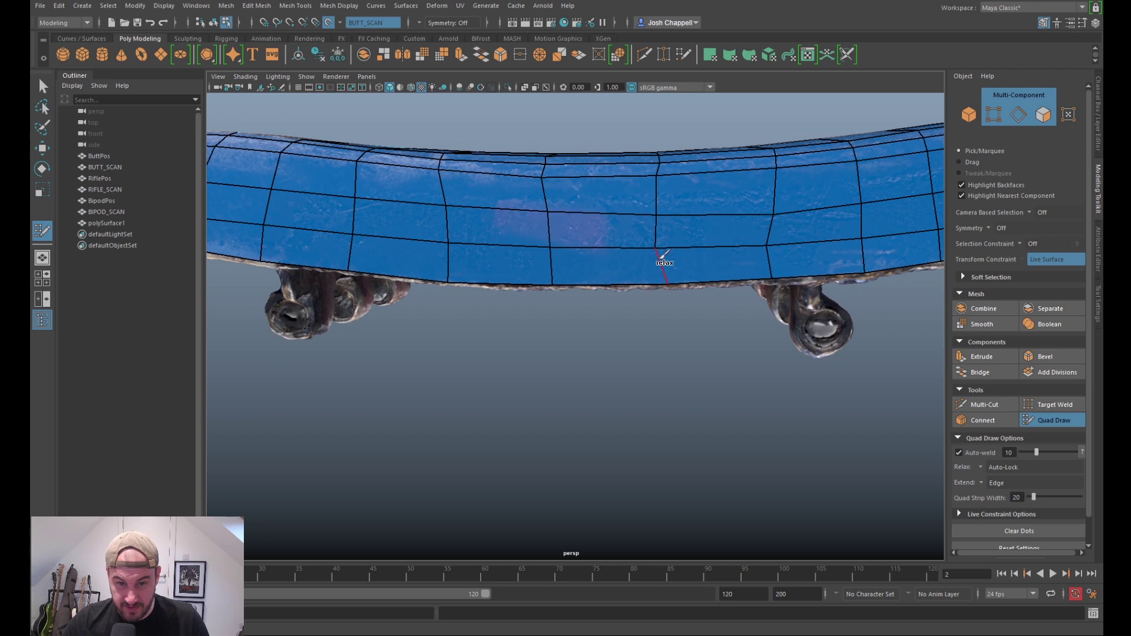
mouse_move(757, 267)
left_mouse_down("alt")
mouse_move(621, 245)
mouse_move(608, 214)
mouse_move(619, 201)
left_mouse_up("alt")
left_click_drag(629, 257, 619, 259)
mouse_move(614, 198)
left_mouse_down("shift")
mouse_move(614, 167)
mouse_move(624, 189)
left_mouse_up("shift")
Step: Move the vertices under the upper bevel at mid-side into line with their edge columns and relax the quads below
middle_click_drag(624, 189, 637, 289, "alt")
mouse_move(635, 209)
left_mouse_down()
mouse_move(605, 212)
mouse_move(607, 239)
left_mouse_up()
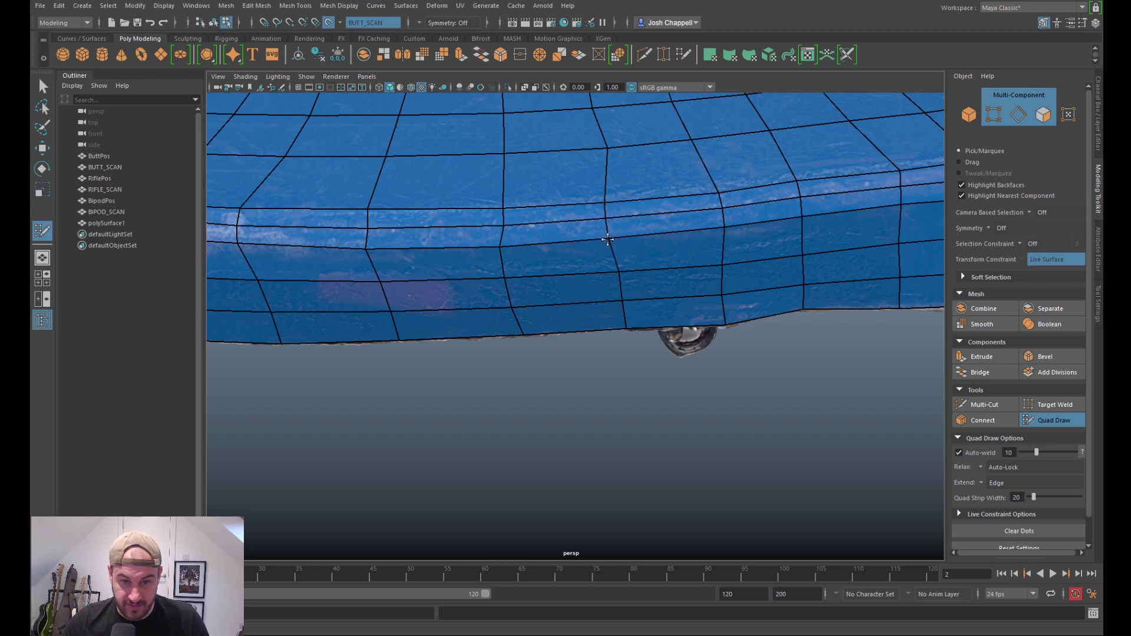
left_click_drag(630, 283, 507, 263, "shift")
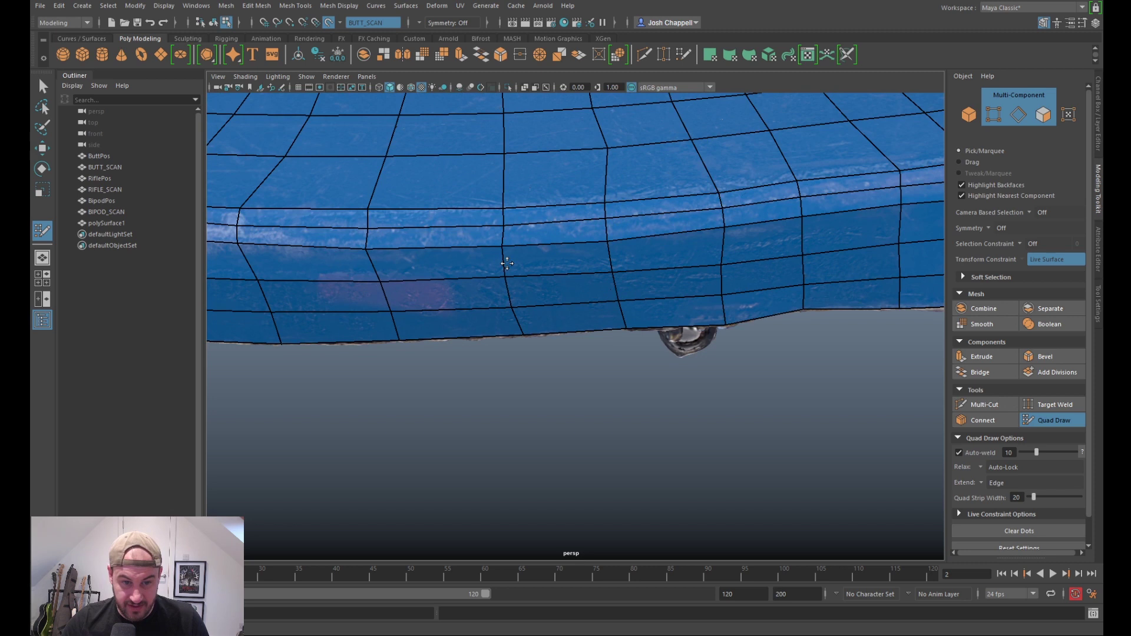
Step: Slide the lower border vertices on the opposite side toward the patchy pointed end and relax the quads above the rim
left_click_drag(733, 290, 733, 318, "alt")
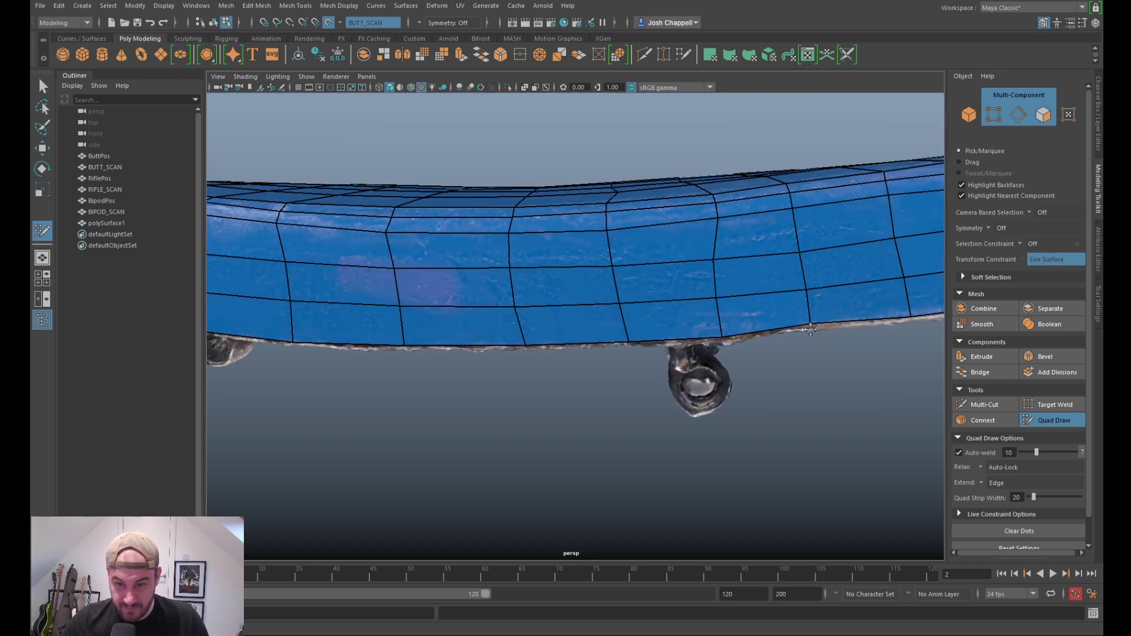
mouse_move(755, 251)
left_mouse_down("alt")
mouse_move(715, 232)
mouse_move(712, 201)
mouse_move(761, 256)
mouse_move(748, 324)
mouse_move(766, 318)
left_mouse_up("alt")
scroll(729, 224, "down", 5)
middle_click_drag(812, 304, 672, 307, "alt")
scroll(671, 306, "up", 4)
mouse_move(672, 307)
left_mouse_down("alt")
mouse_move(663, 318)
mouse_move(530, 313)
mouse_move(669, 322)
left_mouse_up("alt")
mouse_move(564, 320)
left_mouse_down("alt")
mouse_move(825, 247)
mouse_move(702, 258)
mouse_move(639, 296)
mouse_move(576, 302)
mouse_move(559, 235)
left_mouse_up("alt")
left_click_drag(608, 266, 671, 308, "alt")
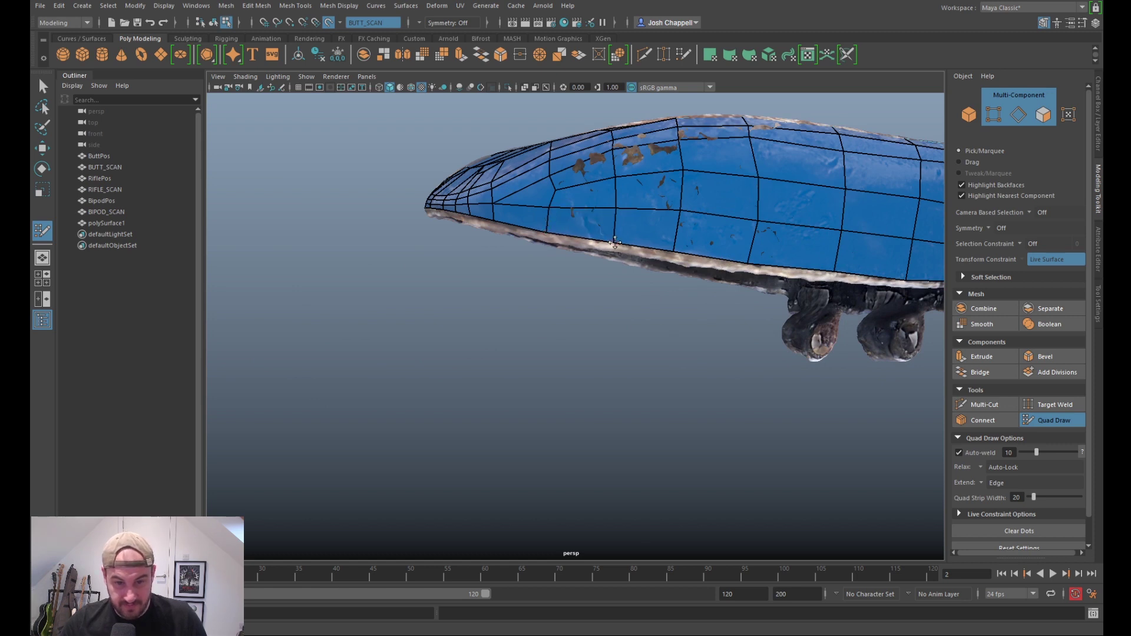
left_click_drag(672, 251, 712, 287, "alt")
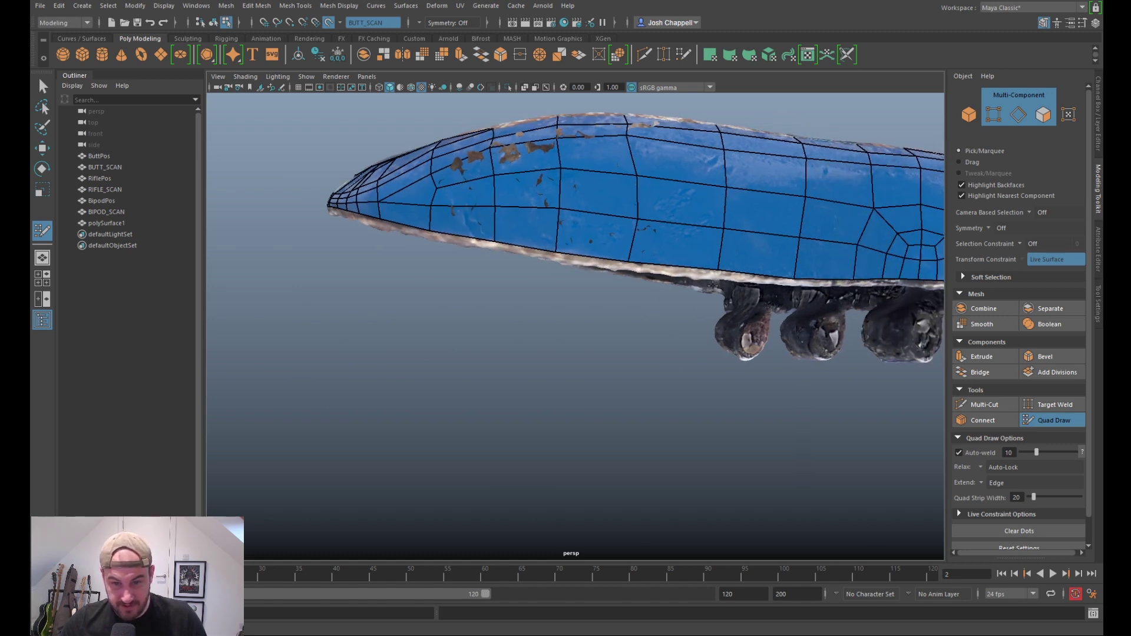
left_click_drag(630, 260, 580, 249)
mouse_move(585, 240)
left_mouse_down("shift")
mouse_move(592, 234)
mouse_move(524, 214)
mouse_move(465, 212)
mouse_move(557, 268)
left_mouse_up("shift")
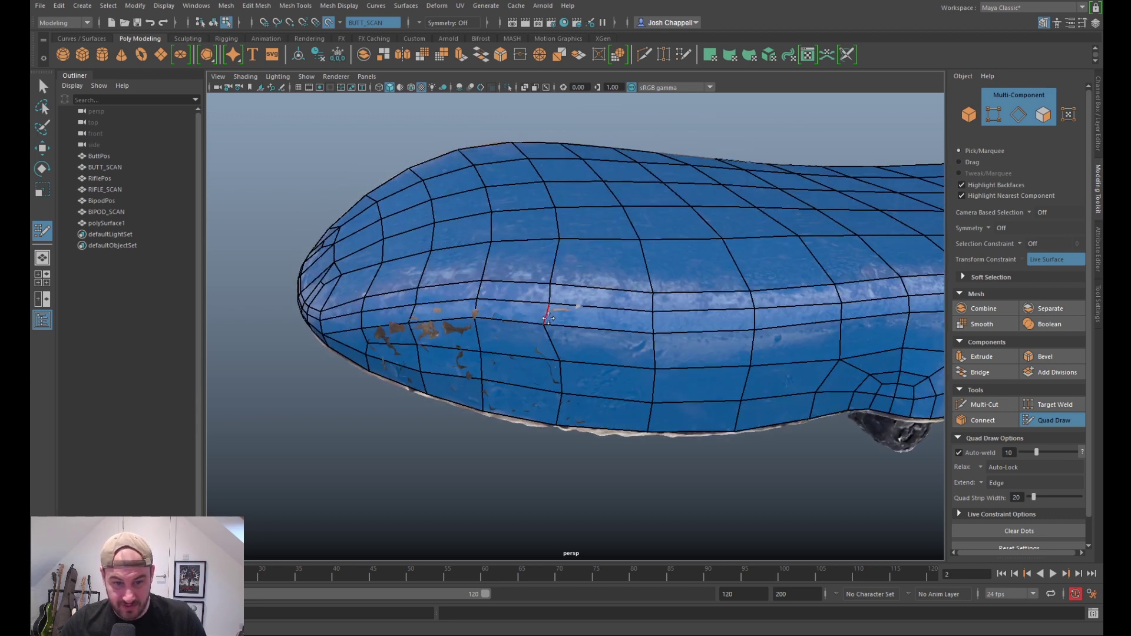
Step: Align the bevel vertices above the patchy area so the edge columns run straight from the top surface onto the side
left_click_drag(544, 324, 560, 285)
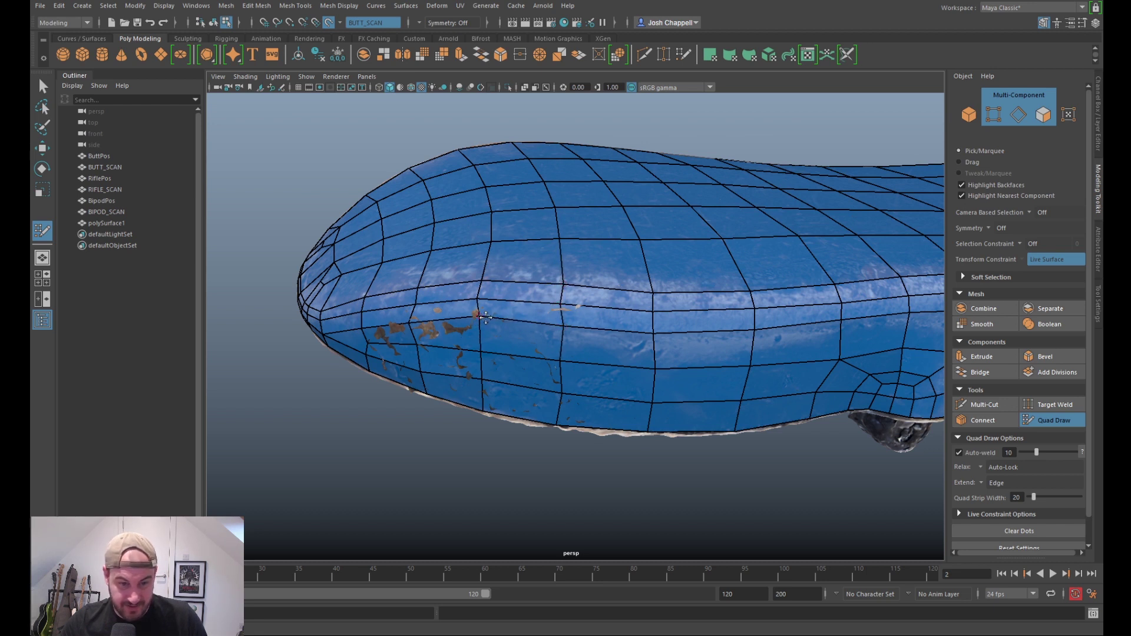
left_click_drag(490, 301, 508, 301, "alt")
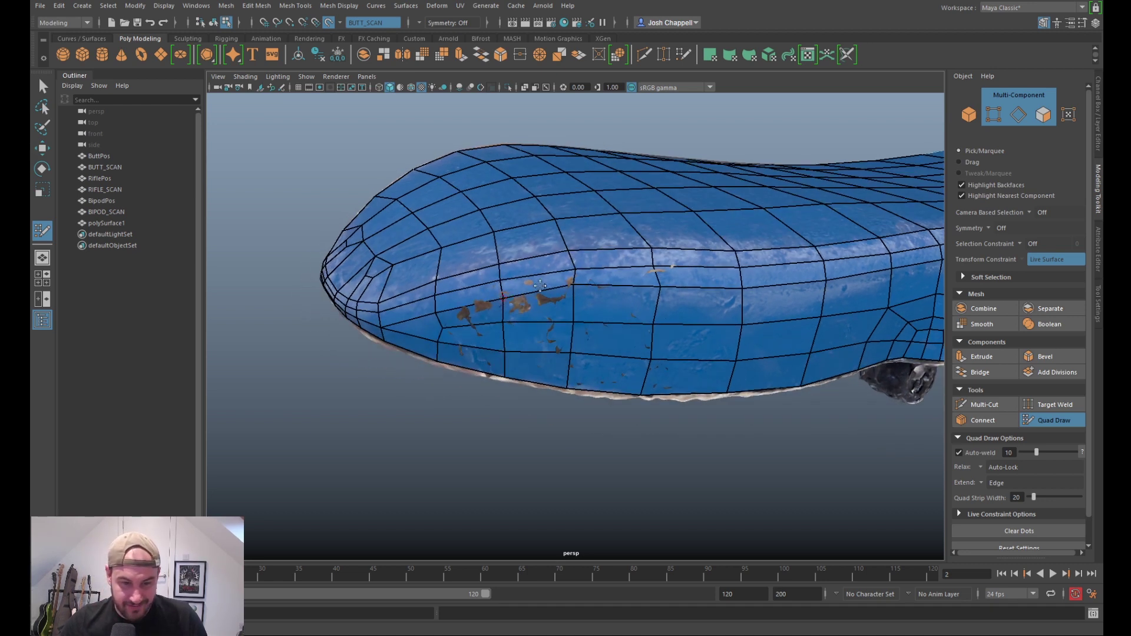
left_click_drag(580, 290, 596, 306, "alt")
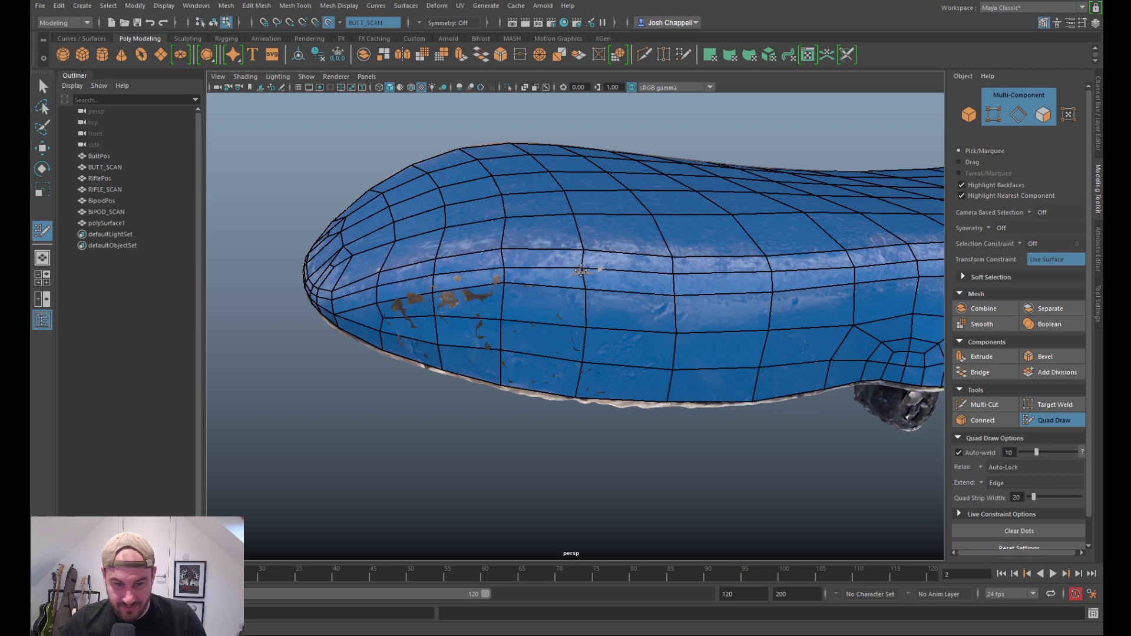
left_click_drag(582, 268, 591, 261, "alt")
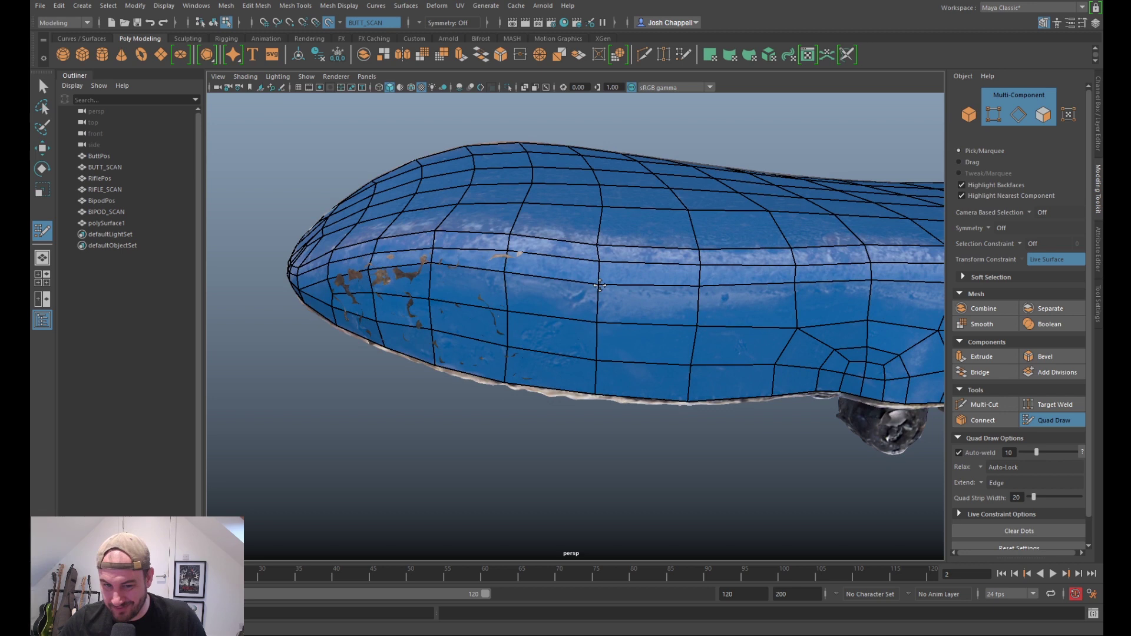
Step: Reposition vertices around the fan above the protruding feet and relax the neighbouring quads to space them evenly along the rim
left_click_drag(599, 245, 641, 295, "alt")
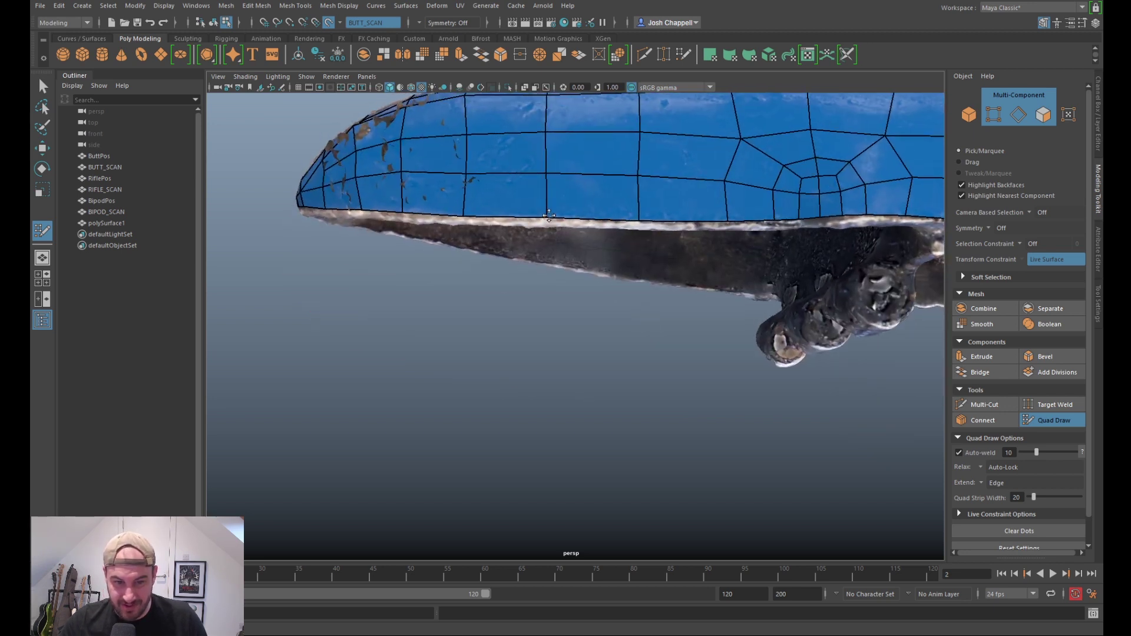
left_click_drag(548, 214, 633, 342, "alt")
mouse_move(626, 294)
left_mouse_down("shift")
mouse_move(470, 291)
mouse_move(741, 306)
left_mouse_up("shift")
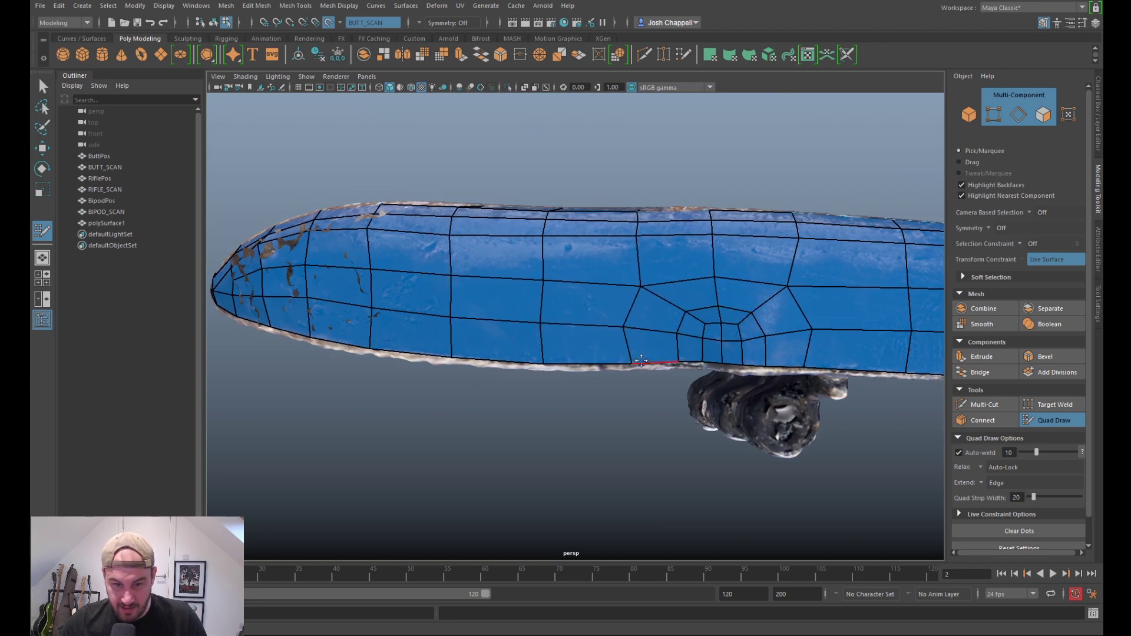
mouse_move(632, 331)
left_mouse_down("shift")
mouse_move(654, 294)
mouse_move(772, 326)
mouse_move(754, 352)
left_mouse_up("shift")
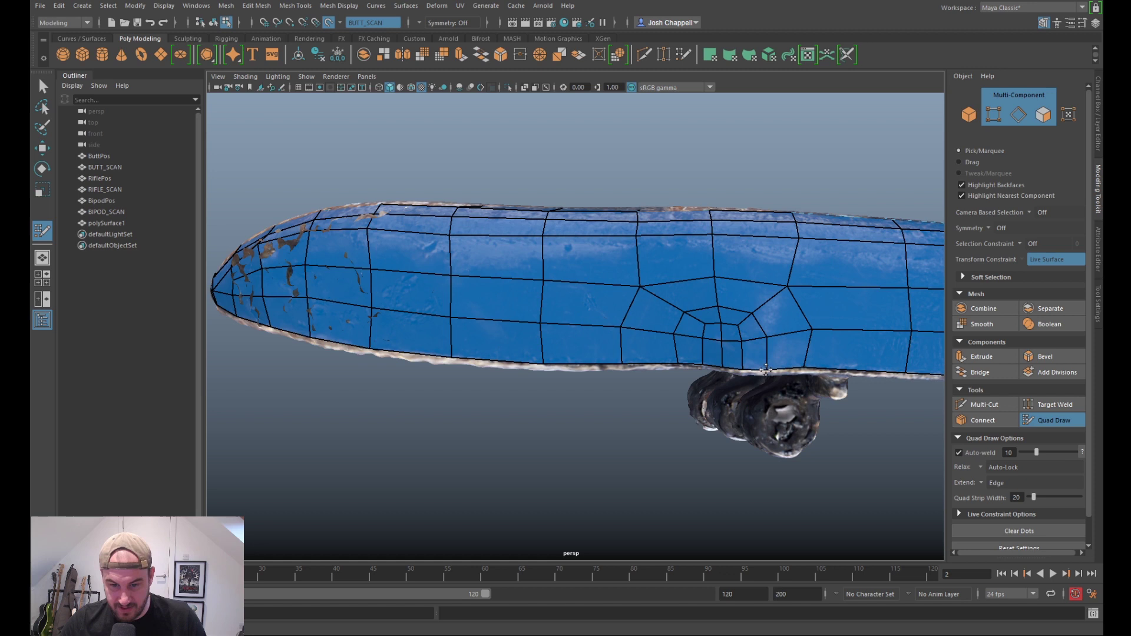
mouse_move(840, 378)
left_mouse_down("alt")
mouse_move(697, 394)
mouse_move(607, 321)
left_mouse_up("alt")
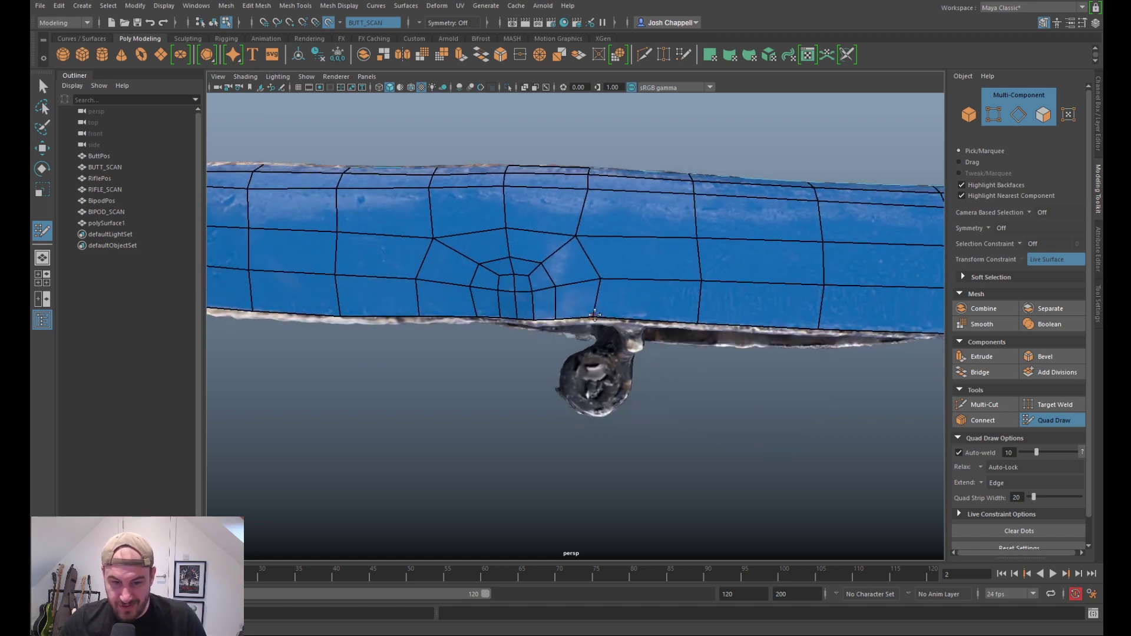
mouse_move(589, 259)
left_mouse_down()
mouse_move(604, 263)
mouse_move(553, 276)
left_mouse_up()
left_click_drag(699, 262, 705, 263)
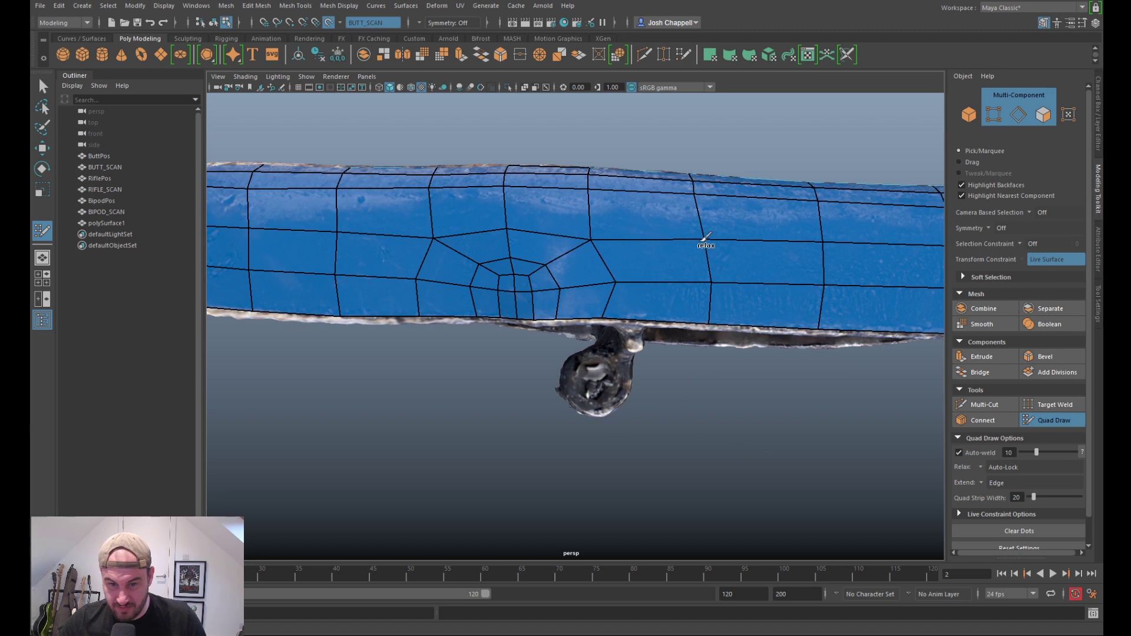
Step: Straighten the edge column crossing the upper bevel beside the fan and relax the quads on the top surface above it
left_click_drag(701, 247, 623, 305, "alt")
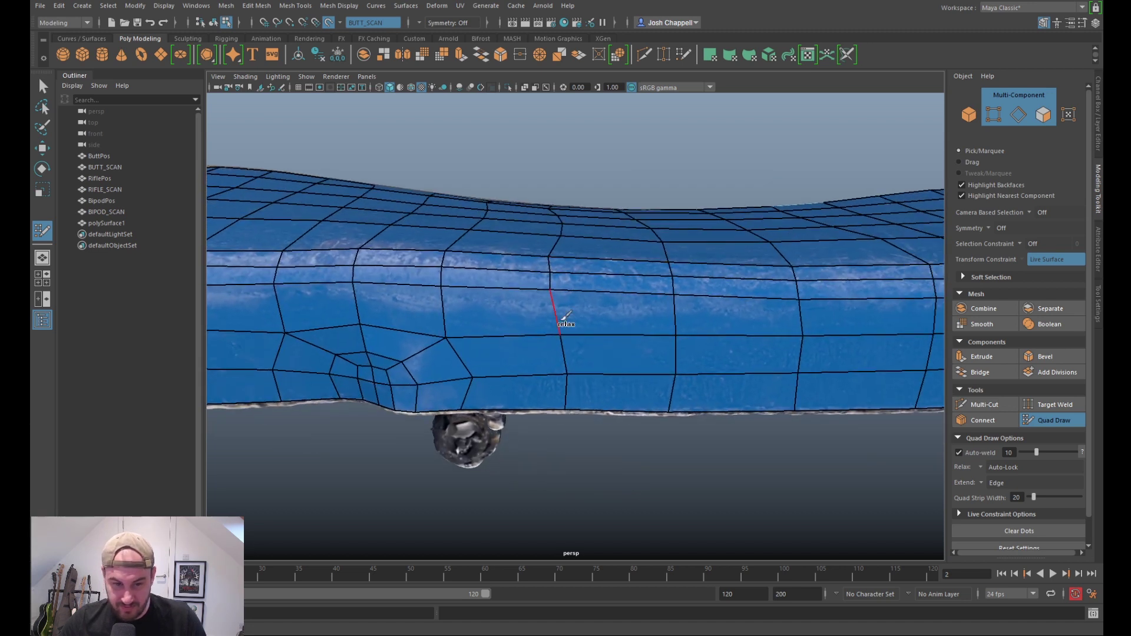
left_click_drag(549, 265, 566, 291)
mouse_move(420, 276)
left_mouse_down("alt")
mouse_move(544, 320)
mouse_move(545, 352)
mouse_move(478, 328)
mouse_move(460, 302)
mouse_move(436, 308)
left_mouse_up("alt")
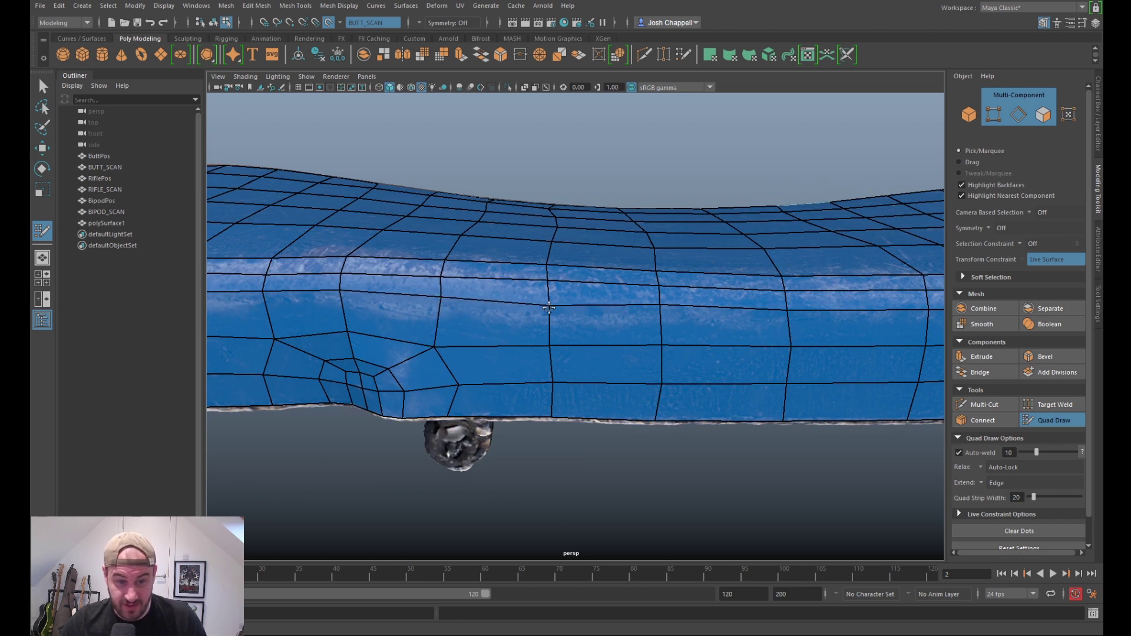
scroll(519, 308, "down", 4)
left_click_drag(522, 311, 542, 350, "alt")
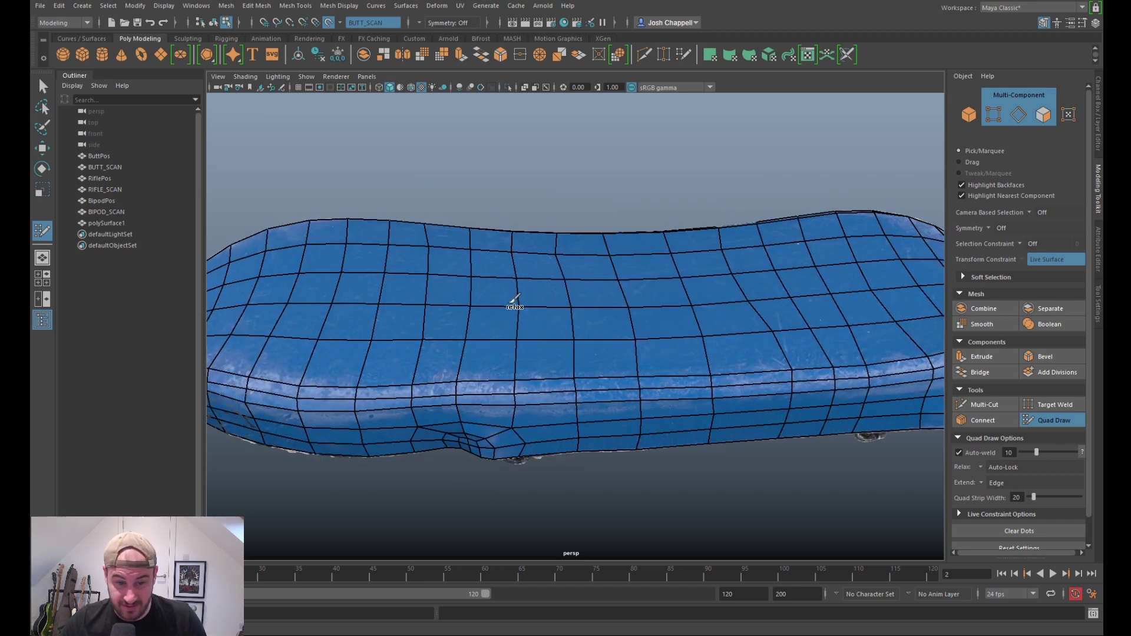
left_click_drag(521, 261, 701, 337, "shift")
Step: Straighten the kinked edge column between the two sets of feet, from the upper bevel down to the rim
left_click_drag(813, 376, 780, 363, "alt")
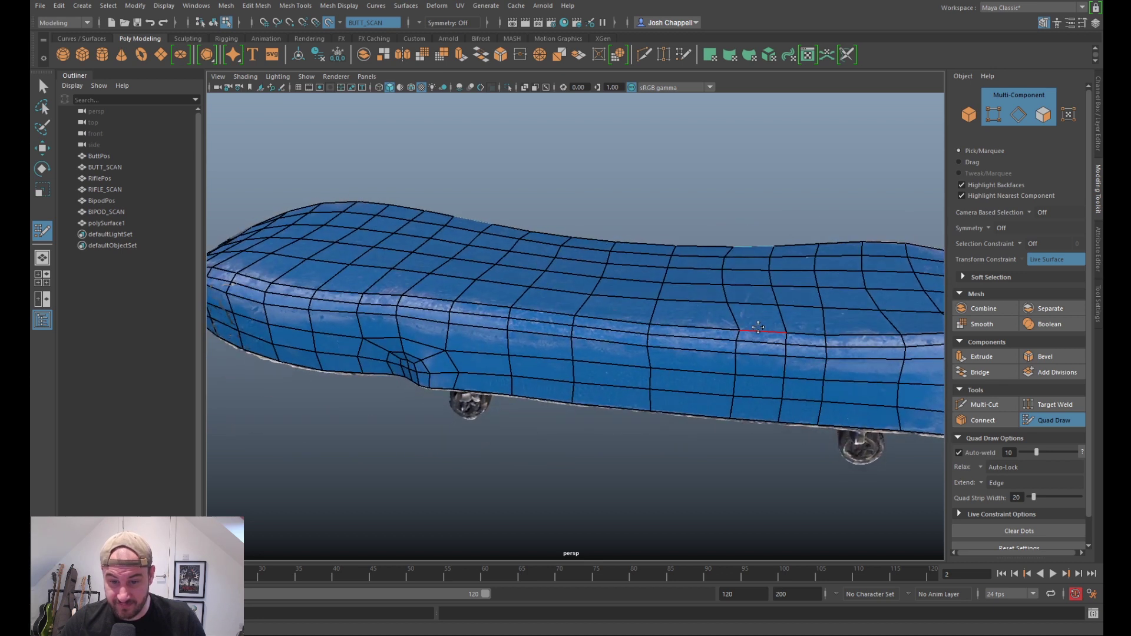
middle_click_drag(780, 363, 697, 357, "alt")
scroll(697, 357, "up", 2)
scroll(698, 357, "up", 2)
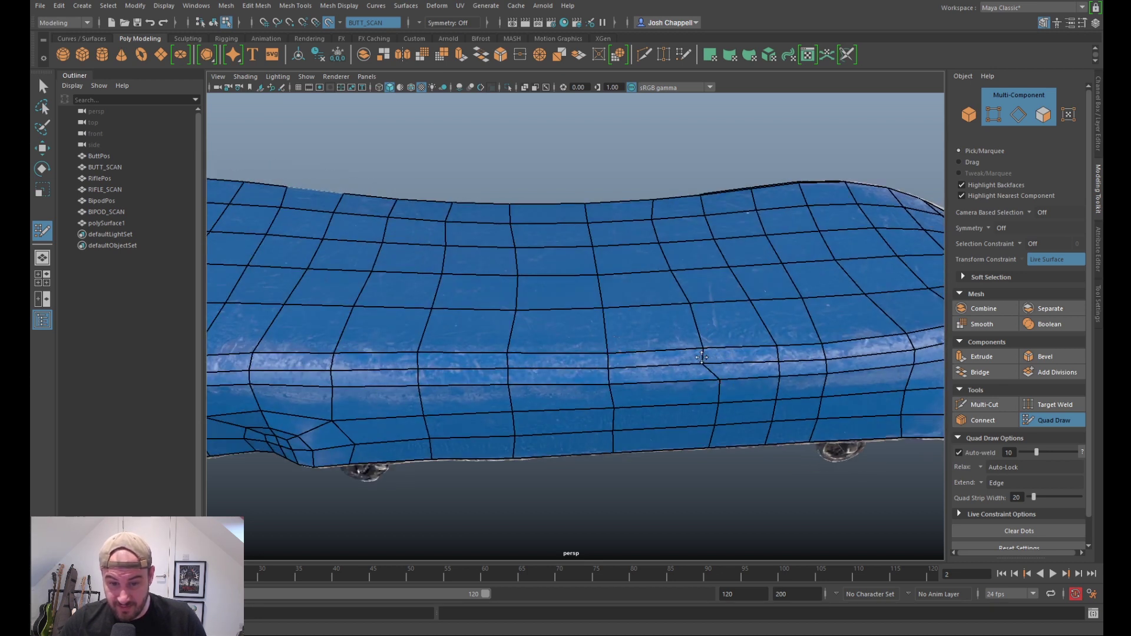
left_click_drag(719, 380, 707, 380)
left_click_drag(713, 439, 719, 392, "alt")
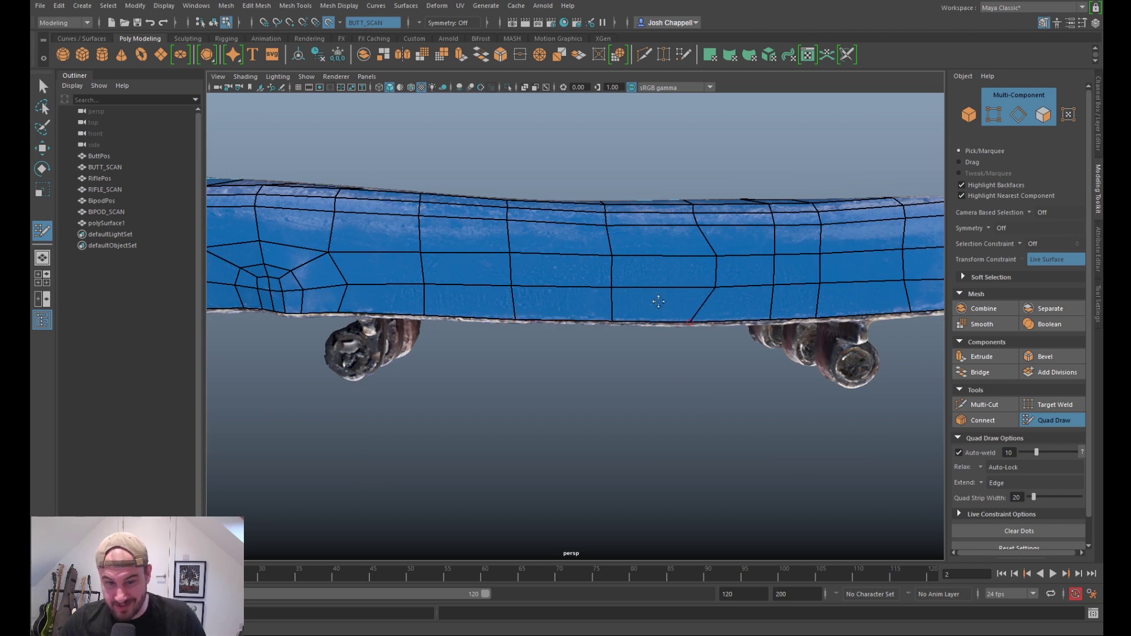
mouse_move(716, 289)
left_mouse_down("shift")
mouse_move(702, 283)
mouse_move(712, 253)
mouse_move(770, 277)
left_mouse_up("shift")
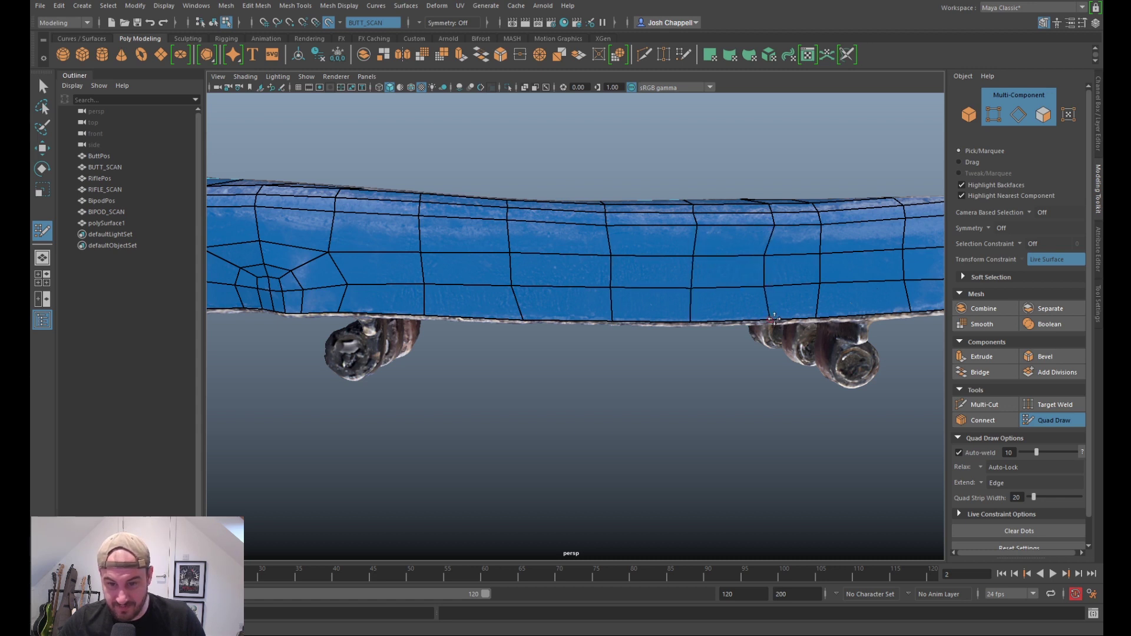
Step: Align the bevel vertices of the remaining columns toward the far tip and even out the side quads beneath them
mouse_move(772, 254)
left_mouse_down("alt")
mouse_move(686, 312)
mouse_move(680, 334)
left_mouse_up("alt")
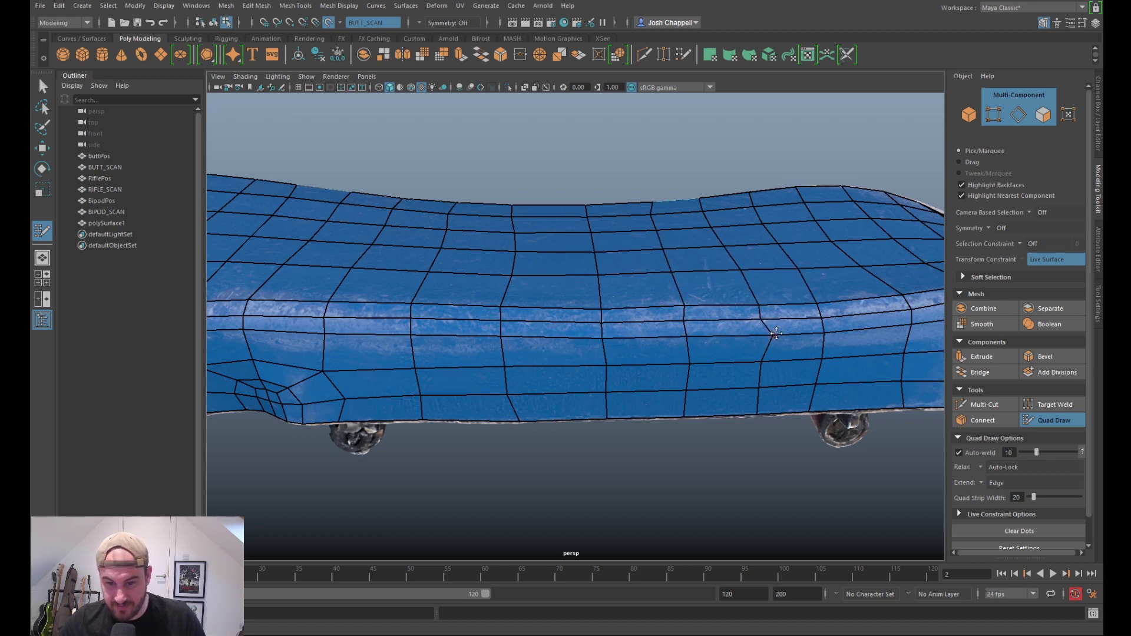
mouse_move(760, 335)
left_mouse_down("alt")
mouse_move(740, 346)
mouse_move(652, 335)
mouse_move(663, 324)
mouse_move(655, 264)
left_mouse_up("alt")
left_click_drag(714, 239, 659, 263, "alt")
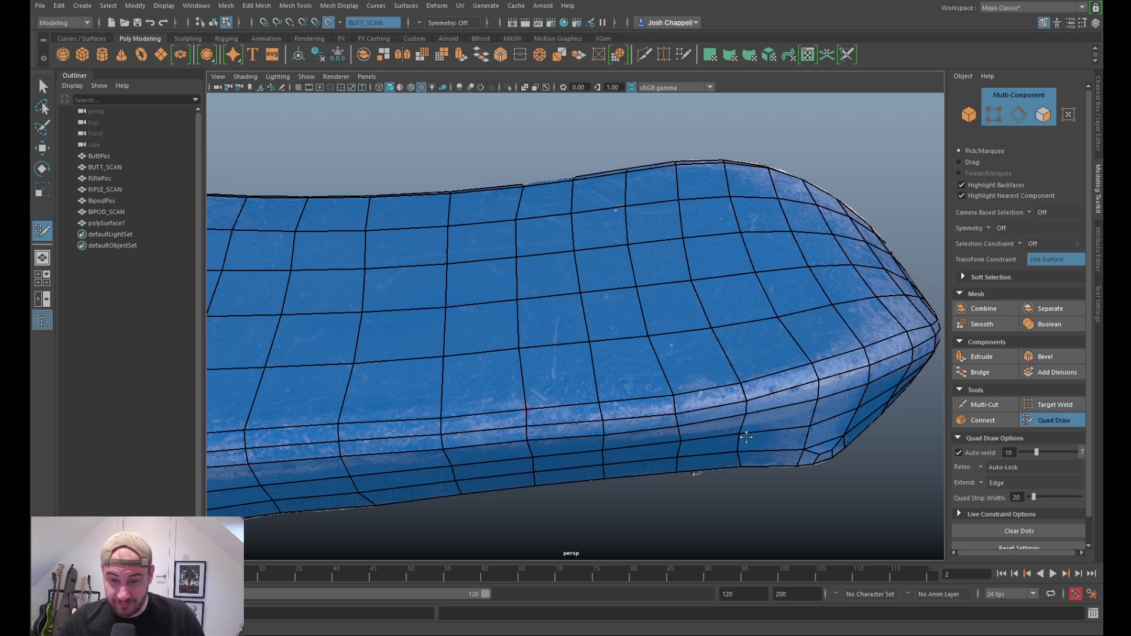
left_click_drag(530, 406, 740, 417, "alt")
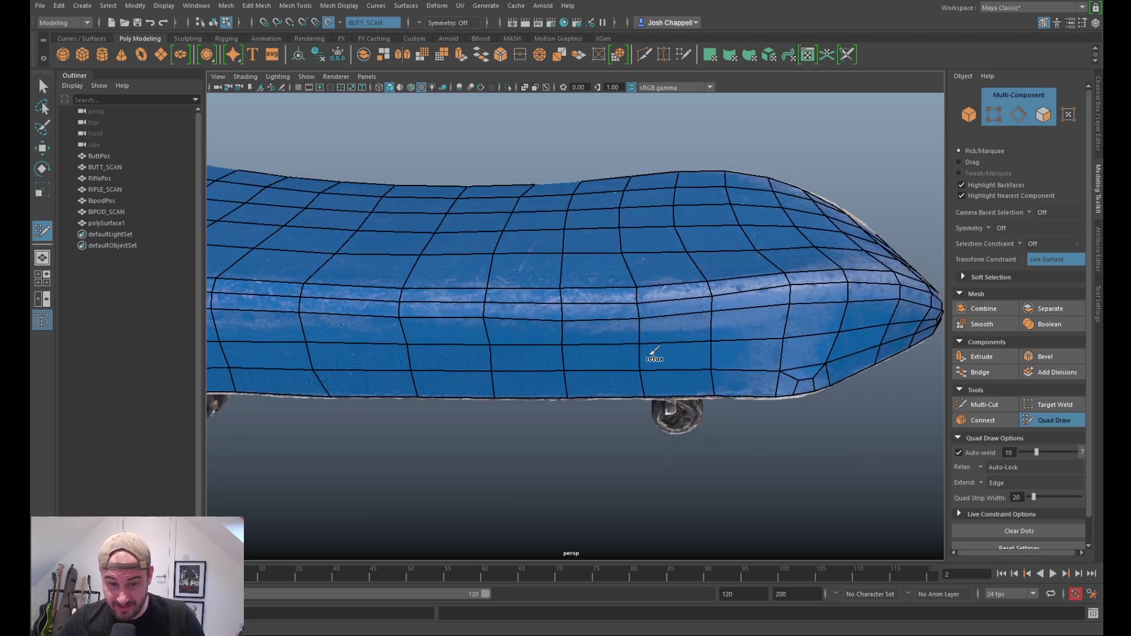
Step: Align the bevel vertices of the uneven column on the pink-stained side, between the two stains, with the top surface's edge line
left_click_drag(815, 330, 668, 342, "alt")
left_click_drag(740, 374, 788, 355, "alt")
left_click_drag(710, 265, 942, 295, "alt")
middle_click_drag(698, 301, 737, 352, "alt")
scroll(738, 354, "up", 2)
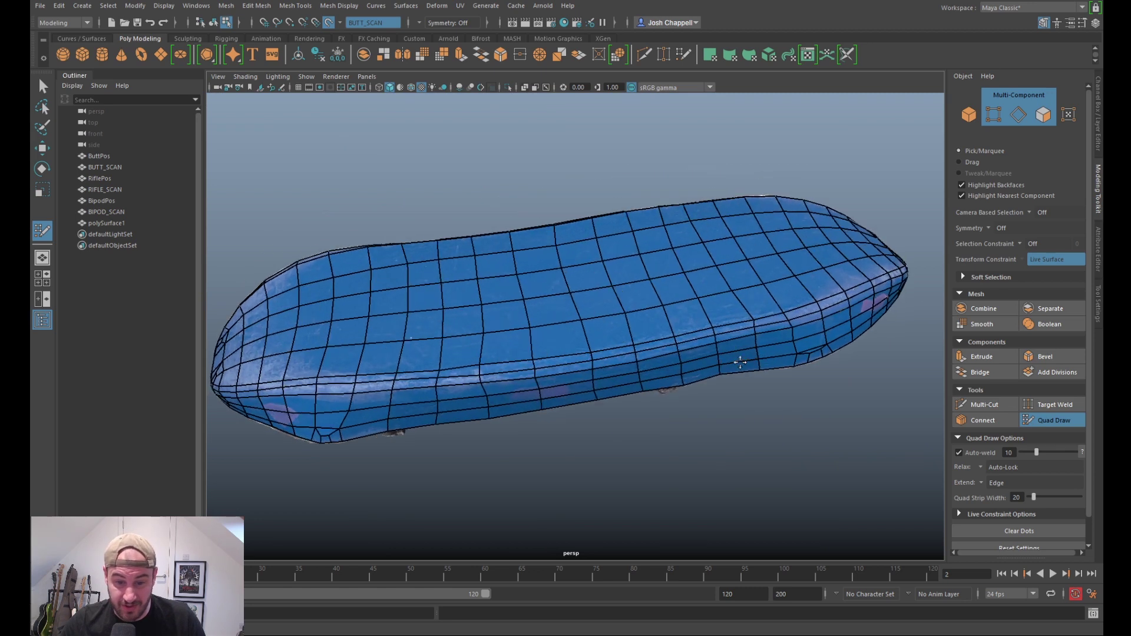
left_click_drag(737, 359, 690, 378, "alt")
scroll(688, 380, "up", 3)
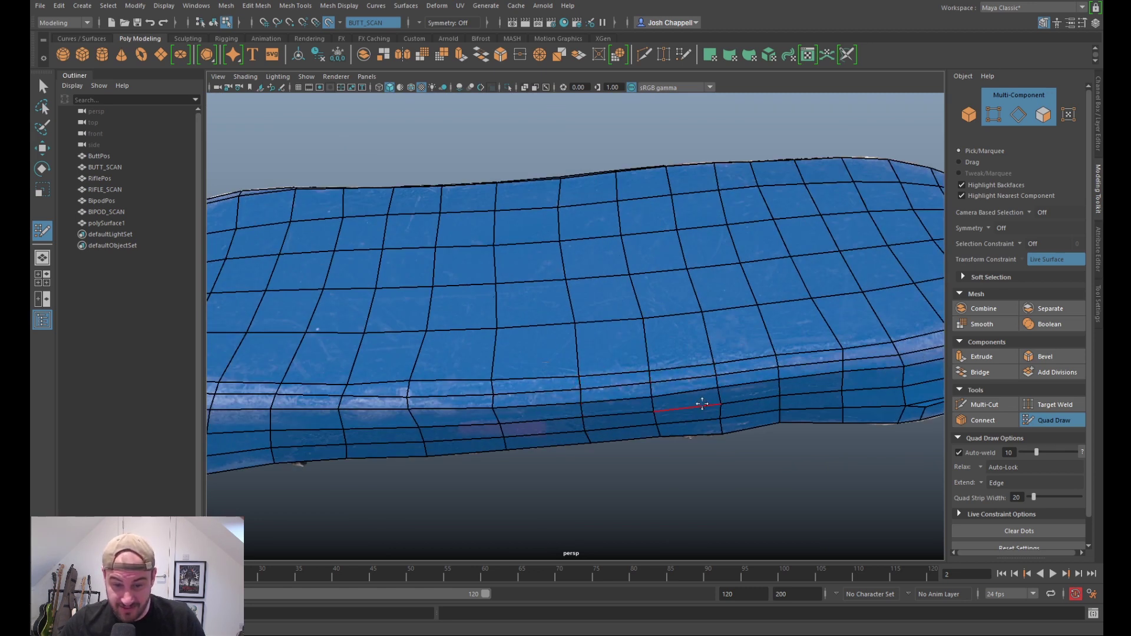
middle_click_drag(538, 395, 707, 387, "alt")
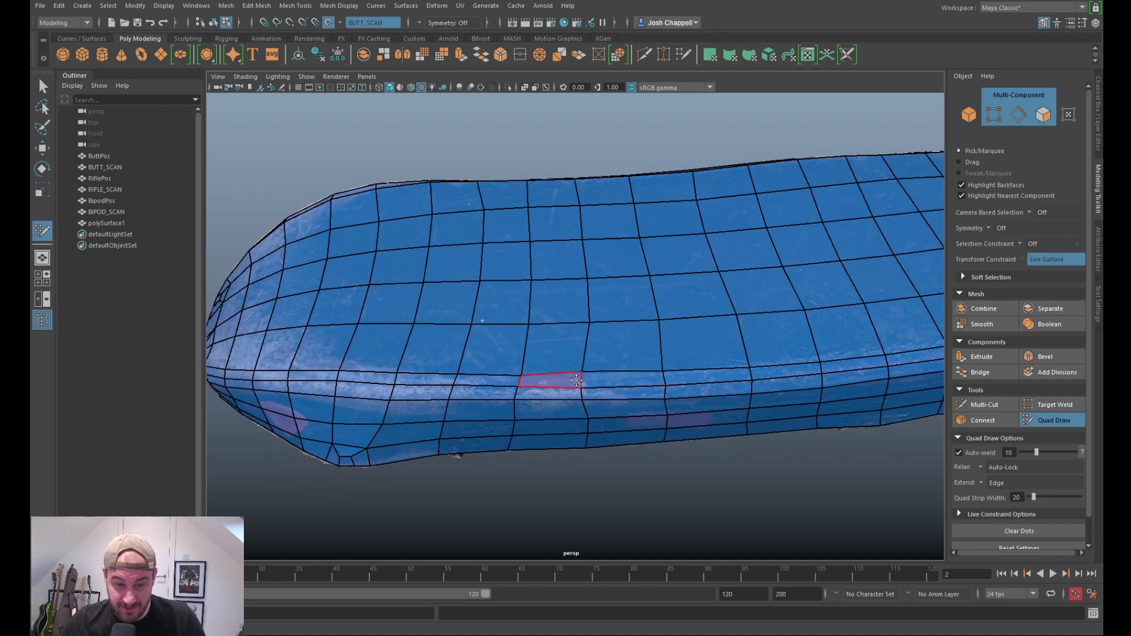
left_click_drag(581, 382, 592, 401)
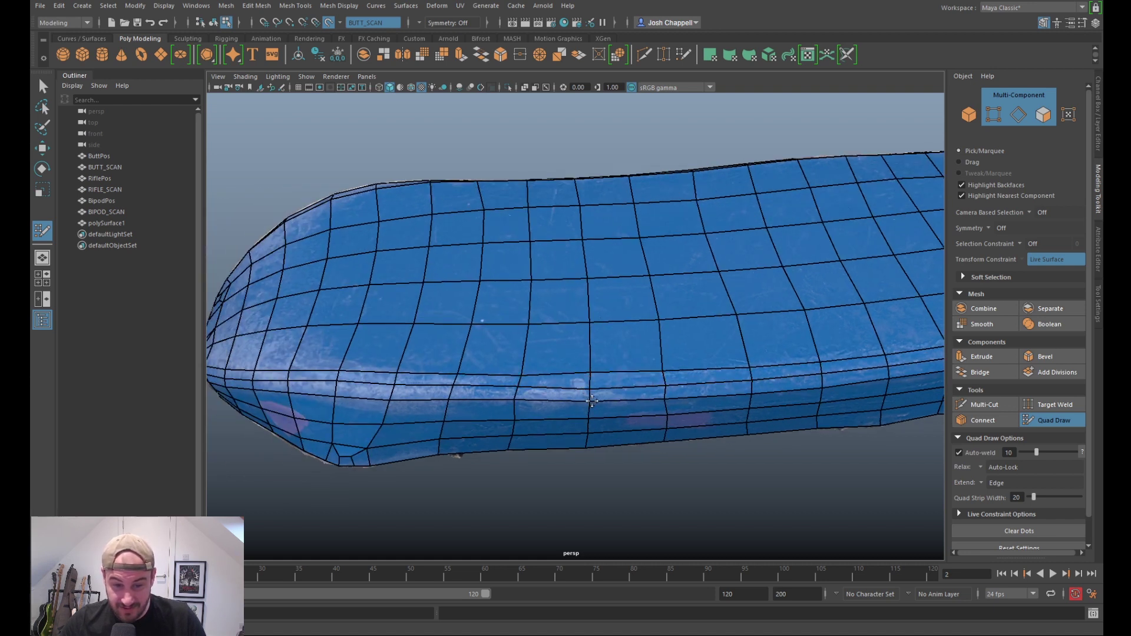
Step: Straighten the edge column crossing the bevel above the pink stain and relax the neighbouring quads on the top surface
left_click_drag(665, 400, 668, 402)
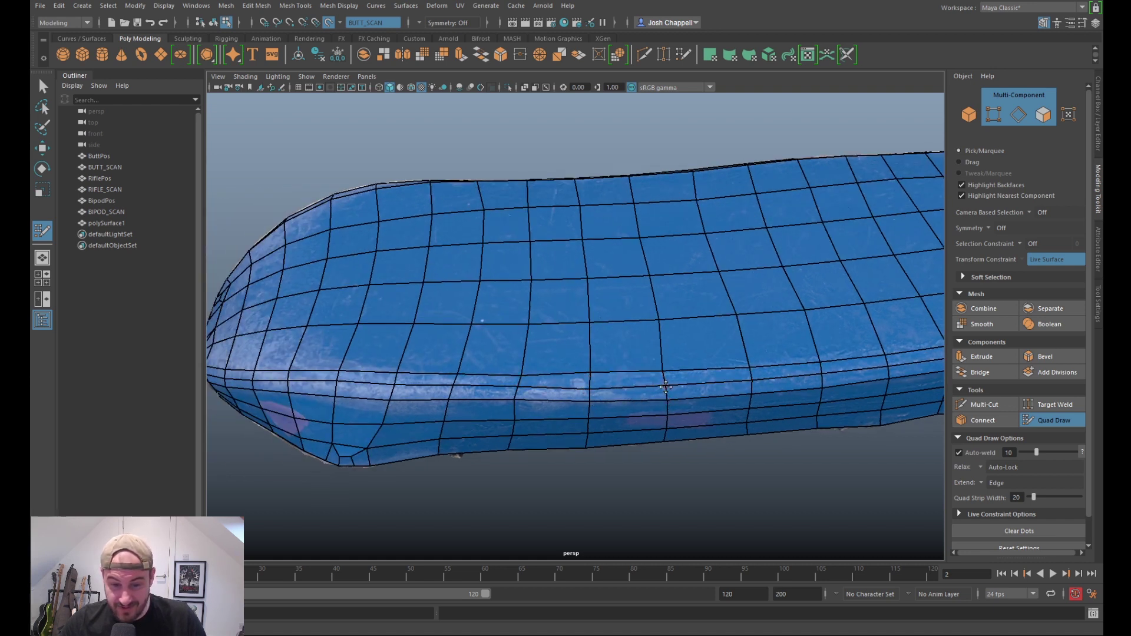
left_click_drag(663, 325, 658, 324)
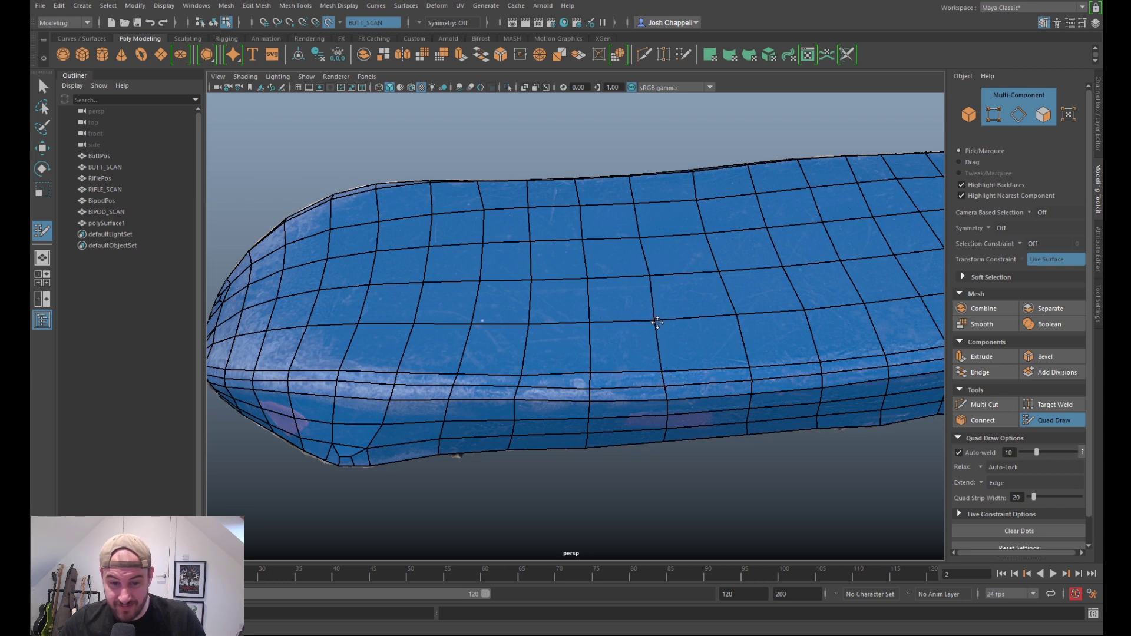
right_click_drag(658, 325, 580, 353, "alt")
left_click_drag(580, 353, 611, 374, "alt")
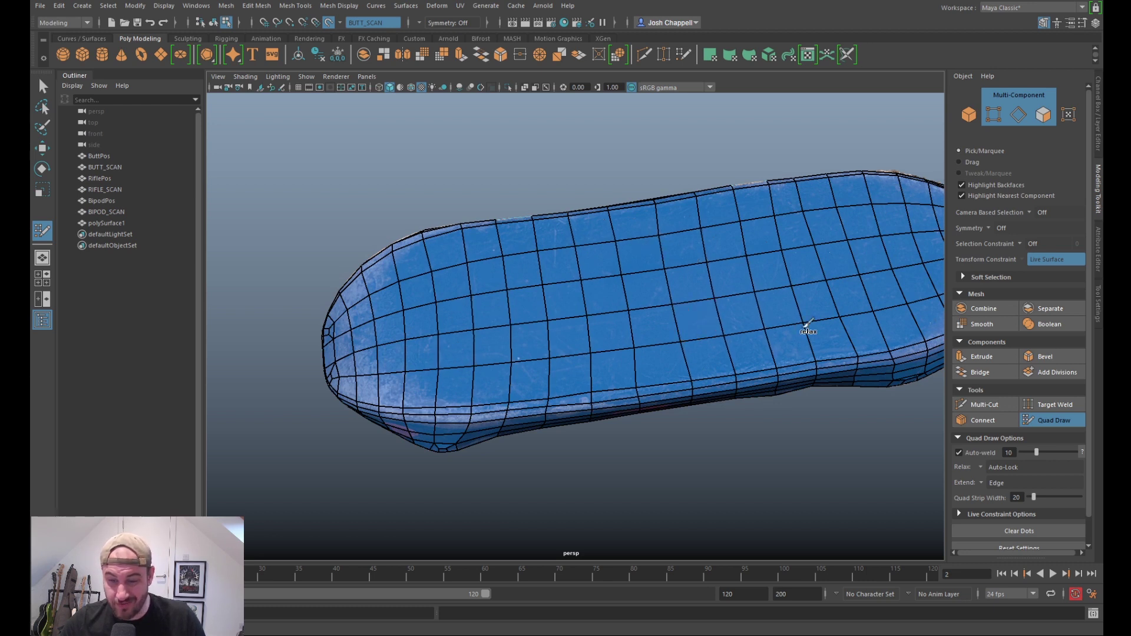
middle_click_drag(840, 297, 643, 337, "alt")
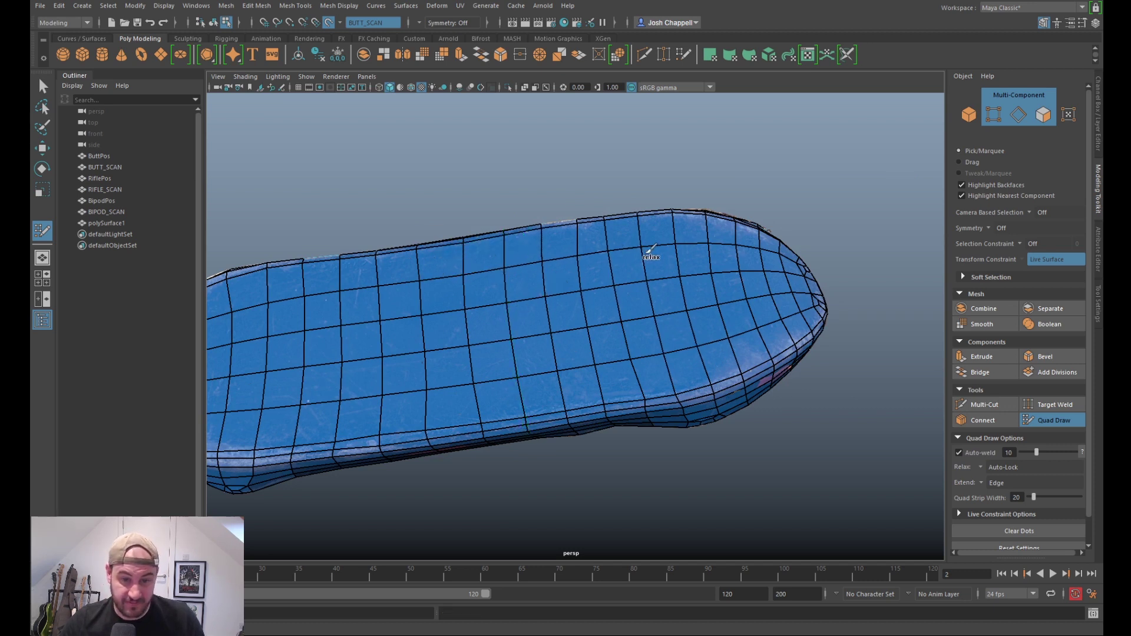
Step: Inspect the retopologized mesh from the tip, the top and both long sides, and undo the last vertex tweak
left_click_drag(502, 342, 376, 290, "alt")
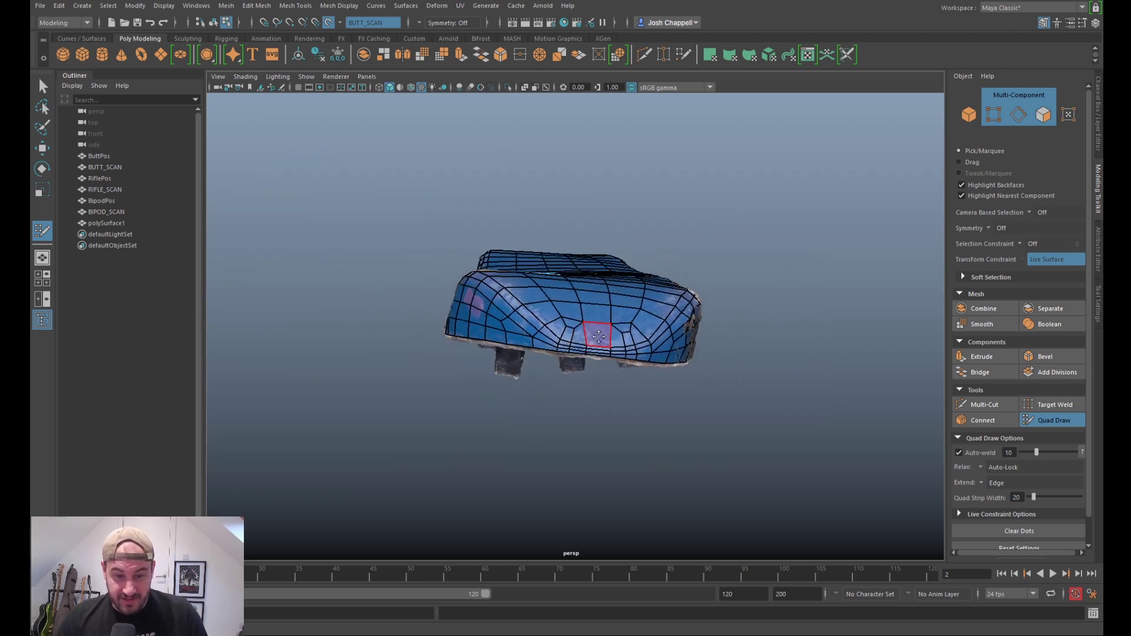
left_click_drag(599, 312, 509, 309, "alt")
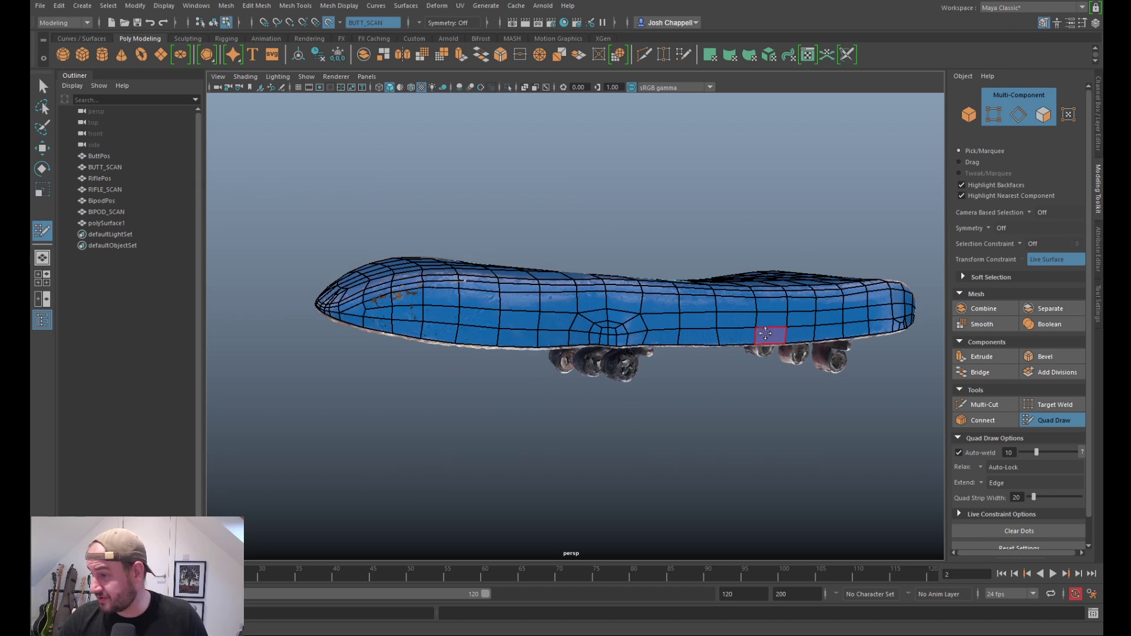
mouse_move(731, 286)
left_mouse_down("alt")
mouse_move(757, 294)
mouse_move(766, 342)
mouse_move(745, 363)
left_mouse_up("alt")
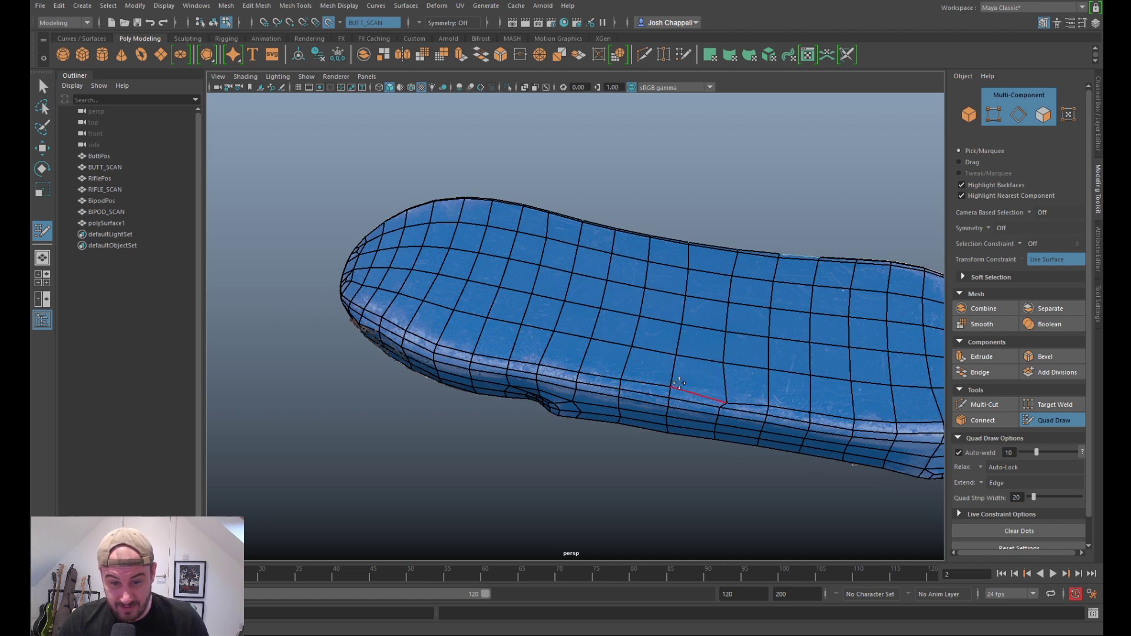
key("ctrl+z")
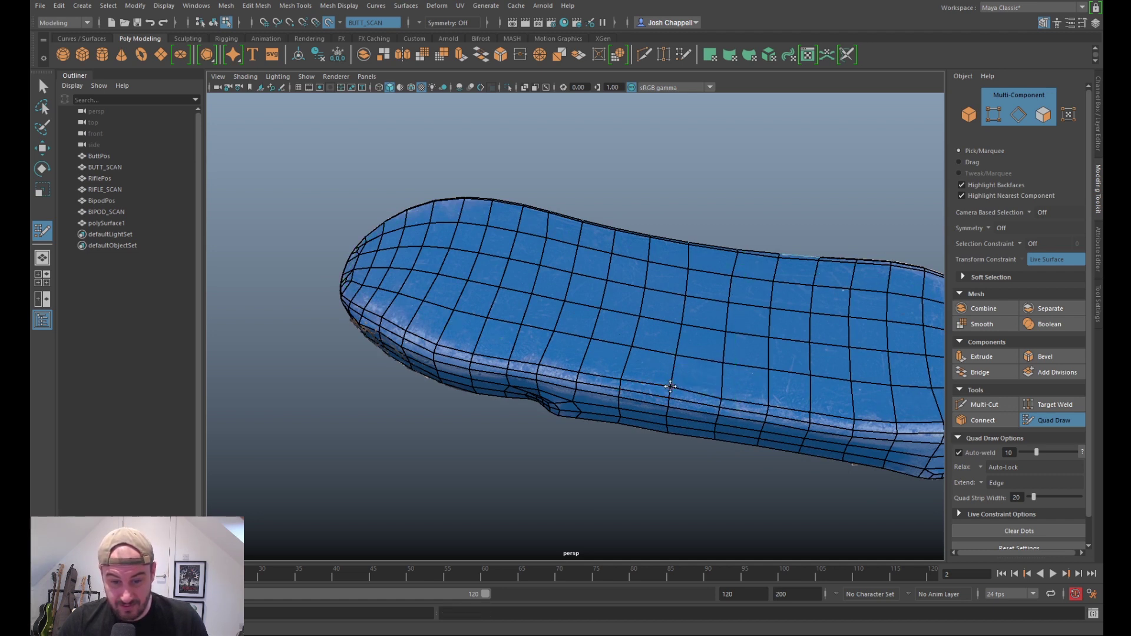
left_click_drag(661, 387, 675, 370, "alt")
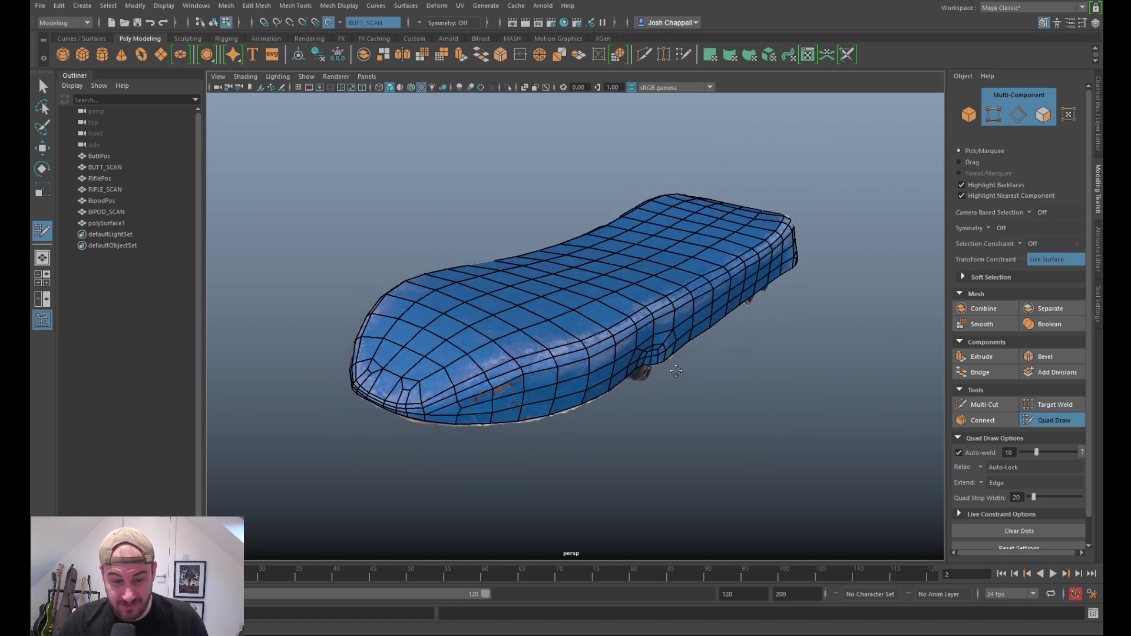
left_click_drag(508, 384, 769, 348, "alt")
middle_click_drag(769, 348, 669, 328, "alt")
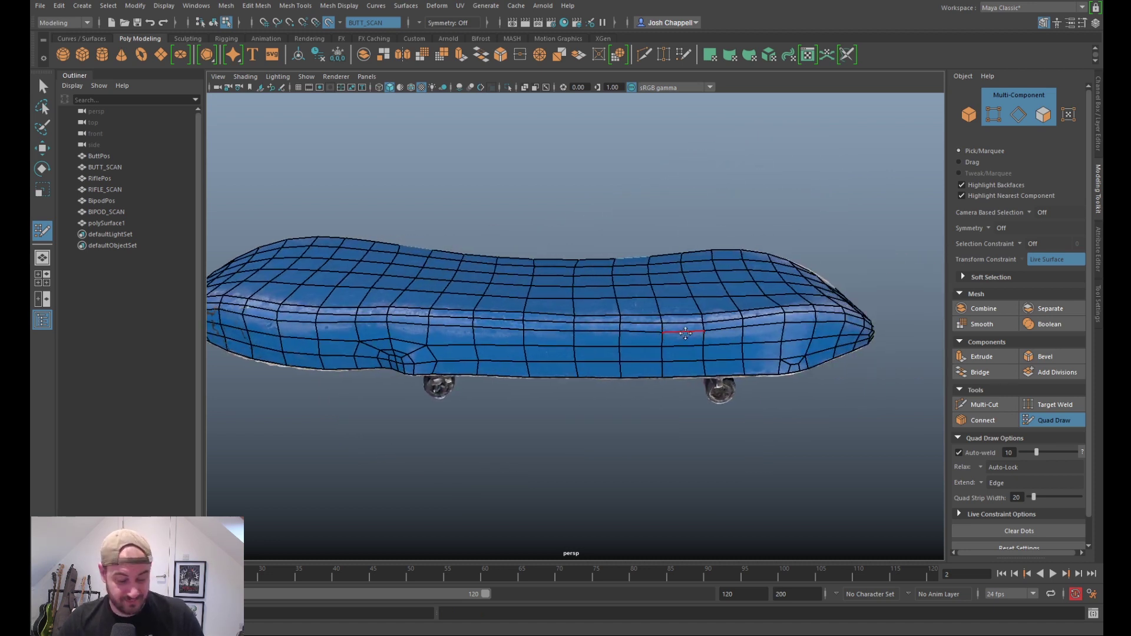
Step: Turn on smooth display and check the mesh against the textured scan with Quad Draw off, and return to Quad Draw
key("3")
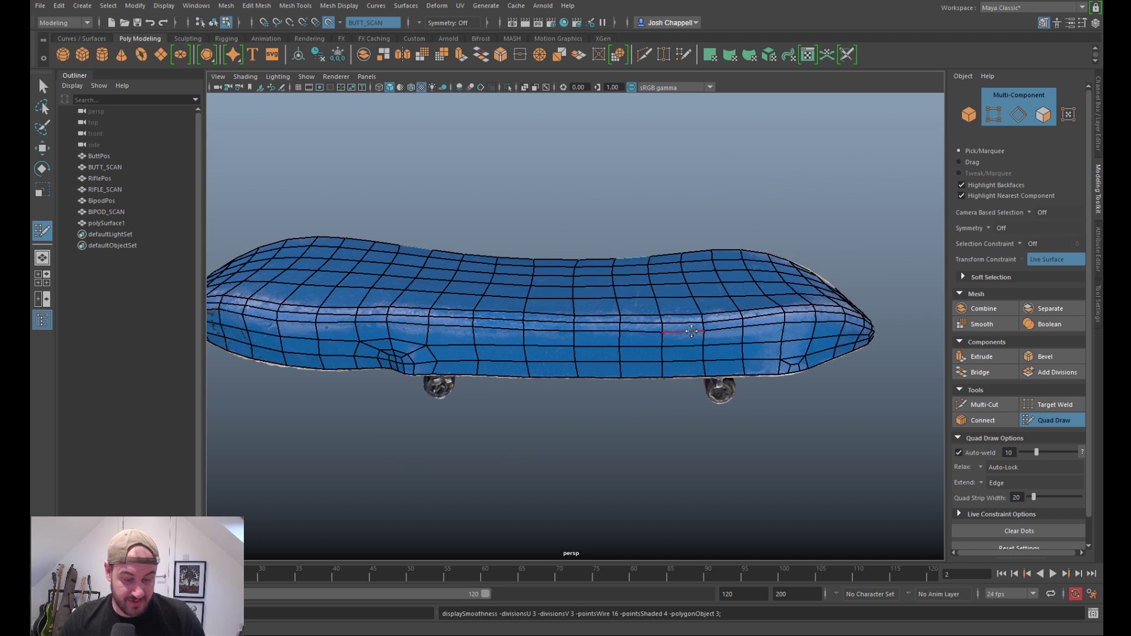
left_click(1054, 420)
left_click_drag(832, 441, 480, 411, "alt")
left_click_drag(549, 301, 609, 428, "alt")
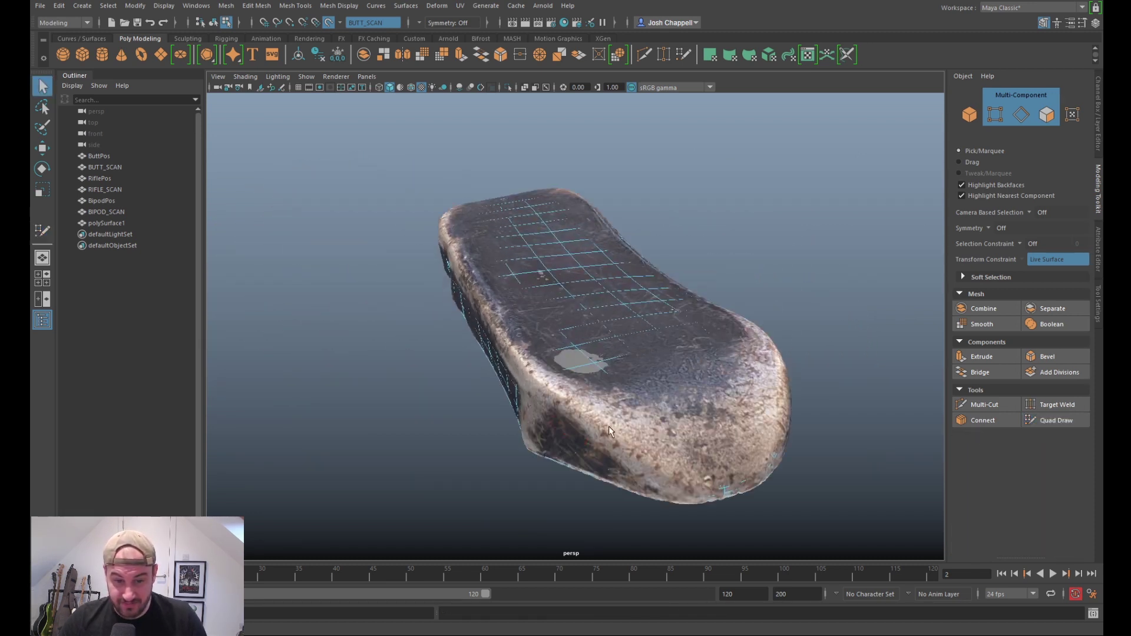
left_click_drag(531, 436, 589, 437, "alt")
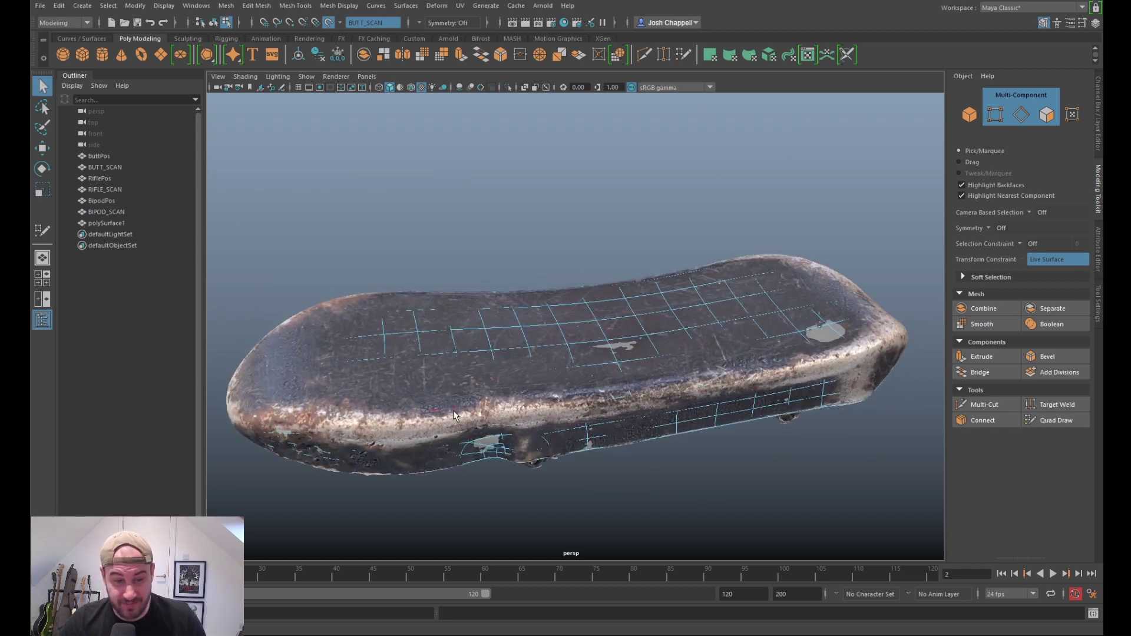
left_click(1052, 420)
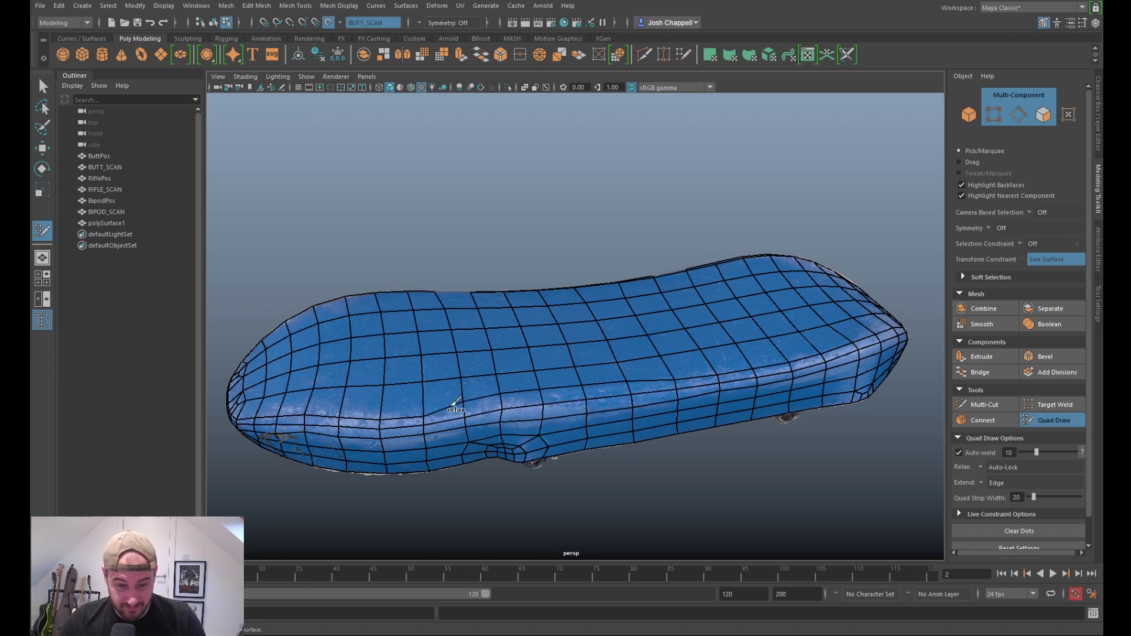
Step: Insert edge loops around the top surface just inside the bevel and along the side beneath it
mouse_move(441, 409)
left_mouse_down("alt")
mouse_move(539, 393)
mouse_move(464, 411)
left_mouse_up("alt")
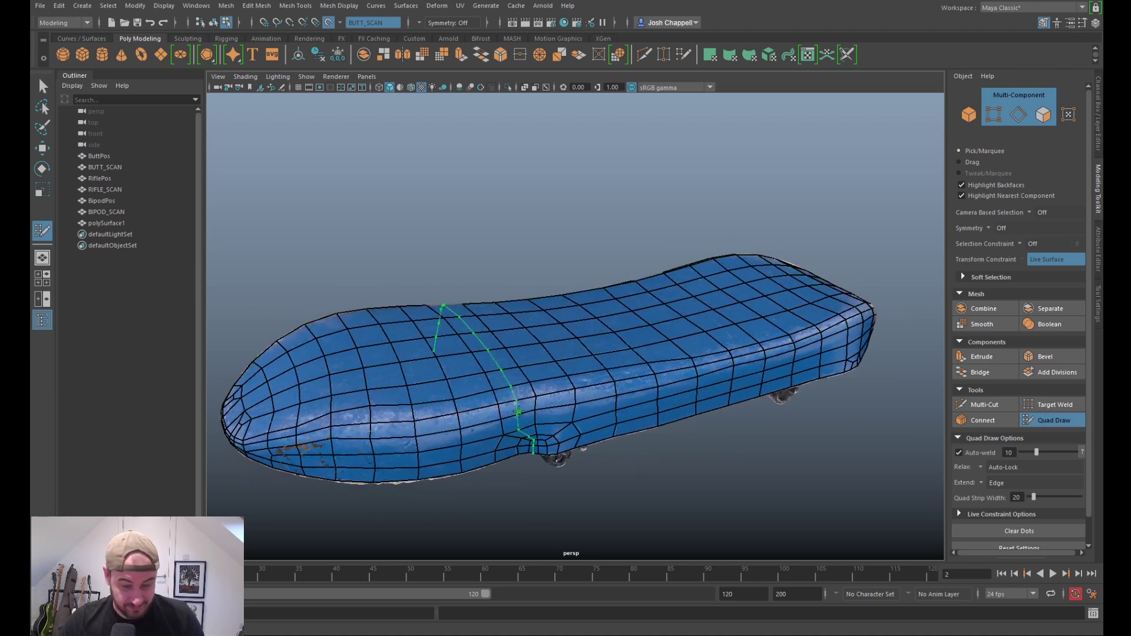
key("ctrl+z")
mouse_move(733, 366)
left_mouse_down("alt")
mouse_move(805, 359)
mouse_move(816, 383)
left_mouse_up("alt")
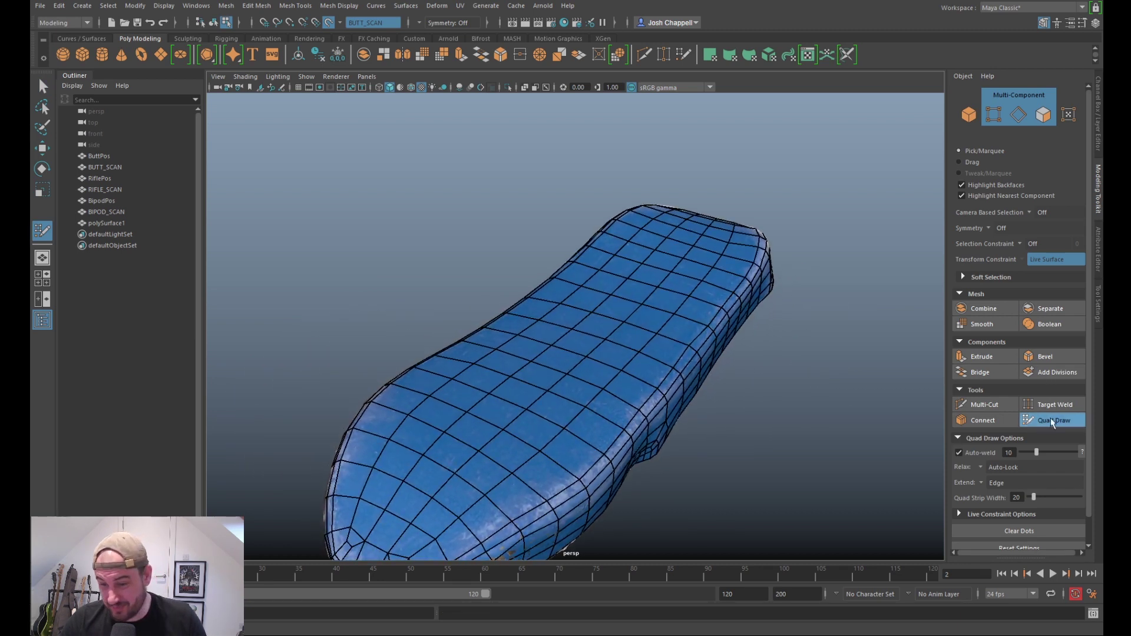
key("ctrl")
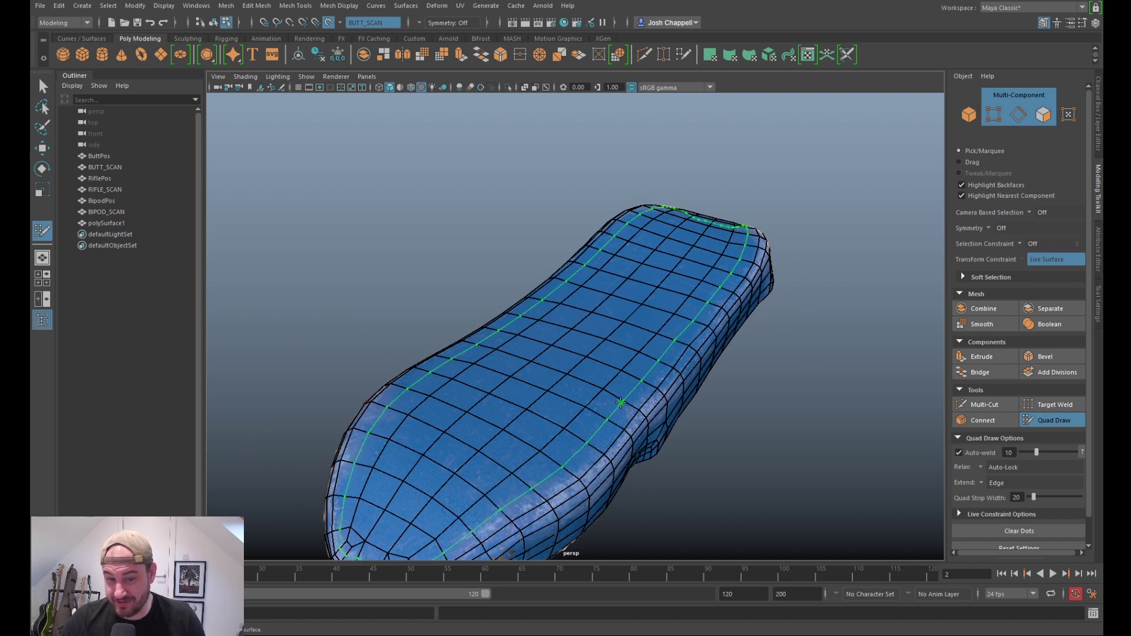
left_click(622, 404, "ctrl")
left_click_drag(871, 457, 663, 435, "alt")
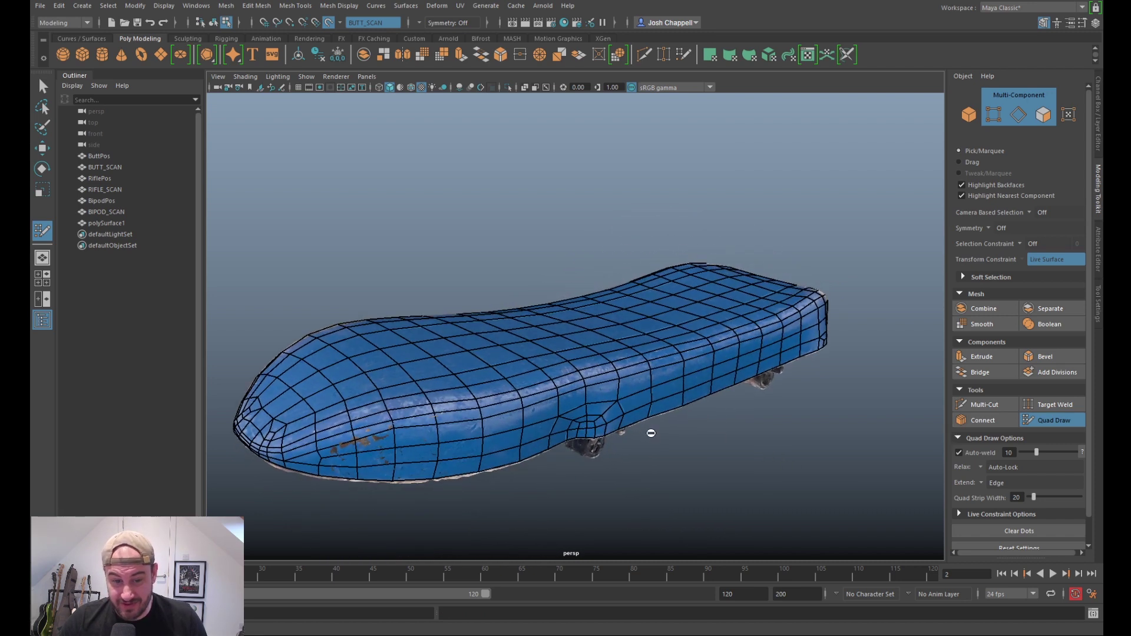
left_click(524, 417, "ctrl")
mouse_move(650, 433)
left_mouse_down("alt")
mouse_move(678, 451)
mouse_move(689, 435)
mouse_move(658, 432)
left_mouse_up("alt")
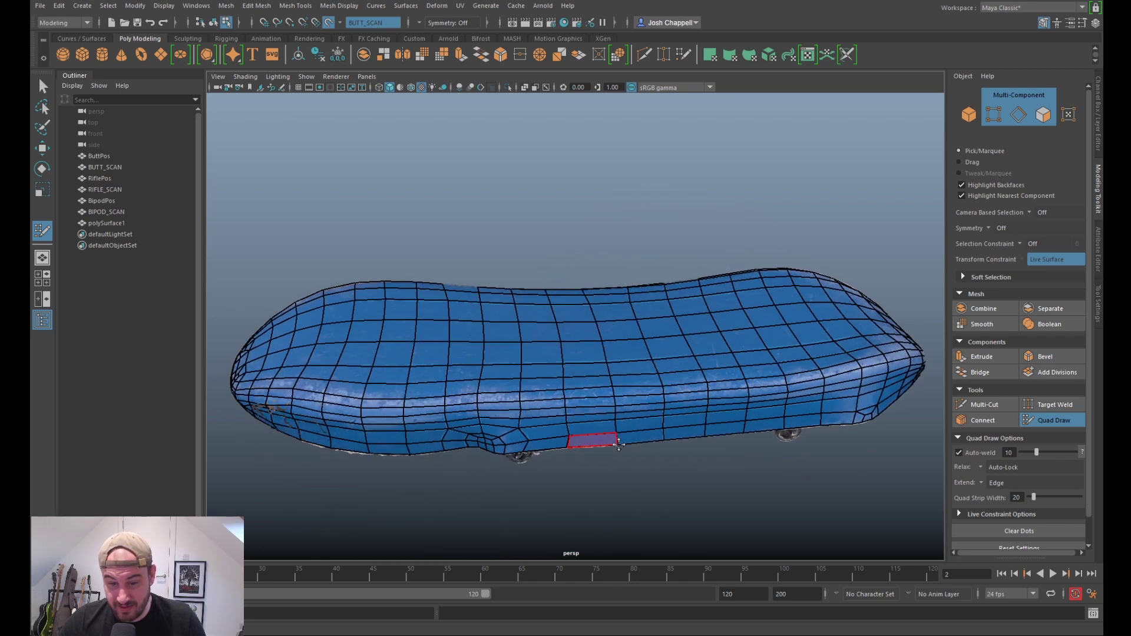
Step: Relax the quads around the inserted loops along the long side's bevel and toward the rounded tip
left_click_drag(689, 391, 691, 383, "shift")
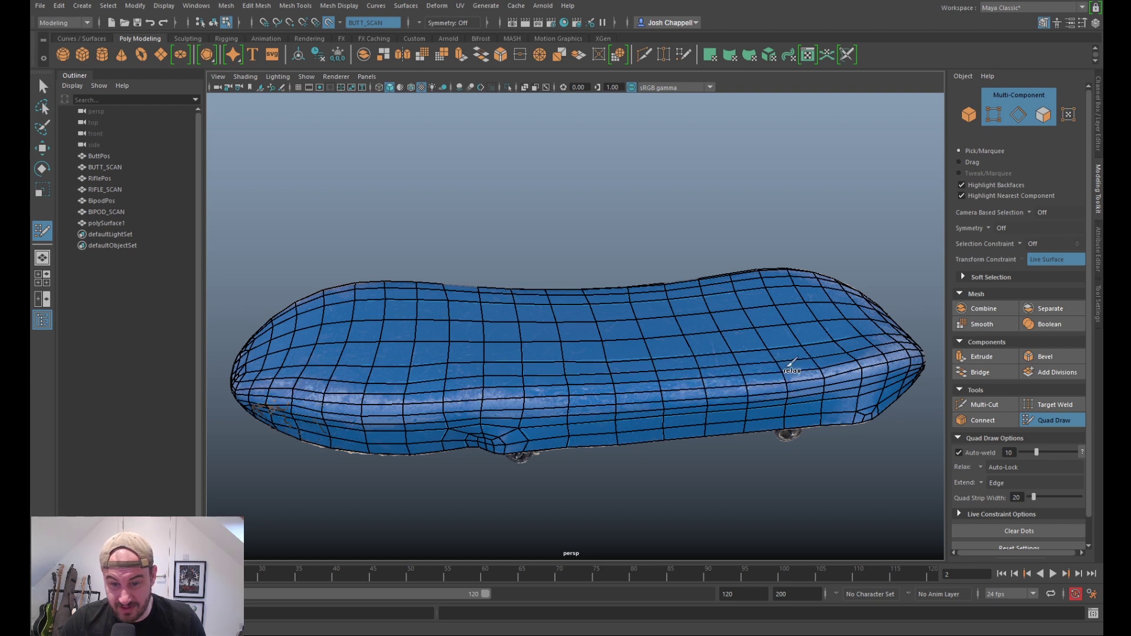
left_click_drag(797, 369, 764, 404, "alt")
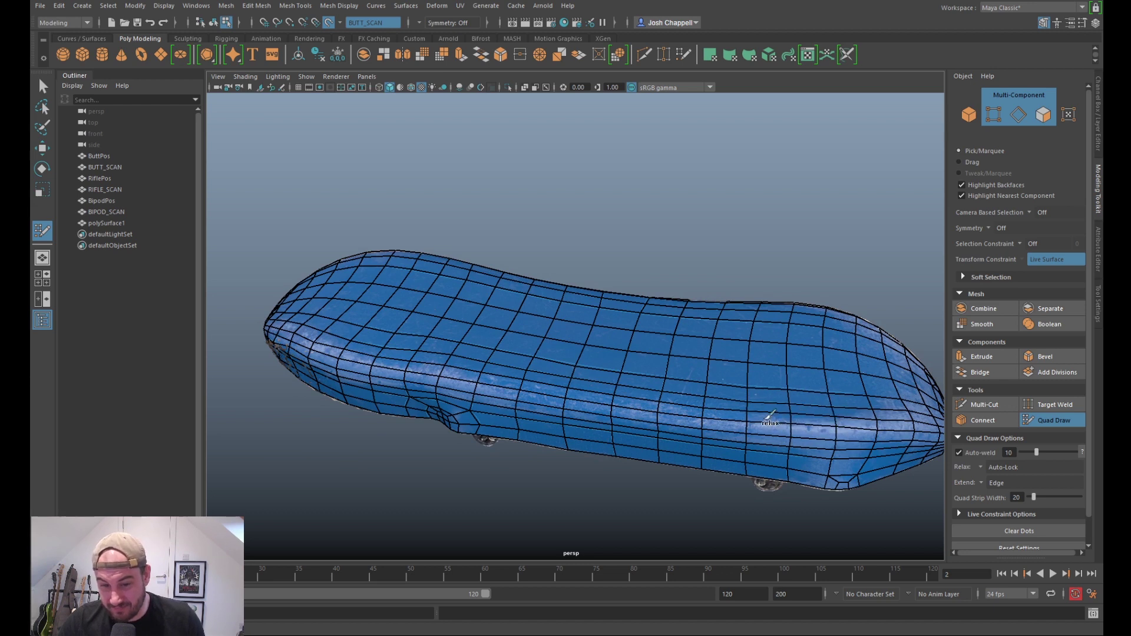
left_click_drag(803, 414, 766, 414, "alt")
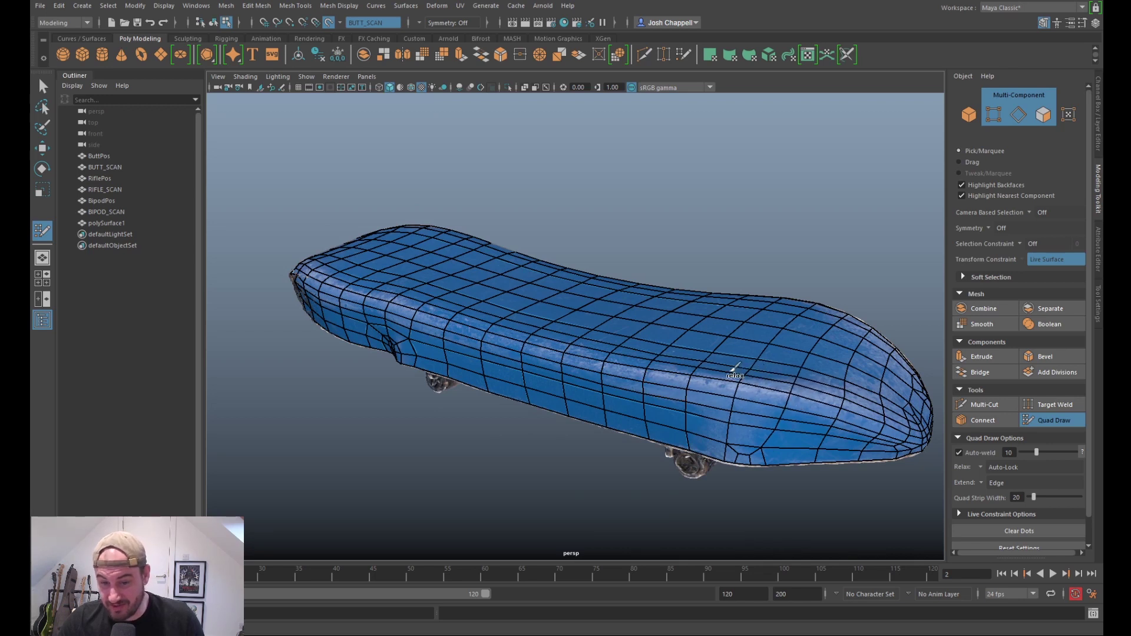
left_click_drag(833, 435, 739, 382, "alt")
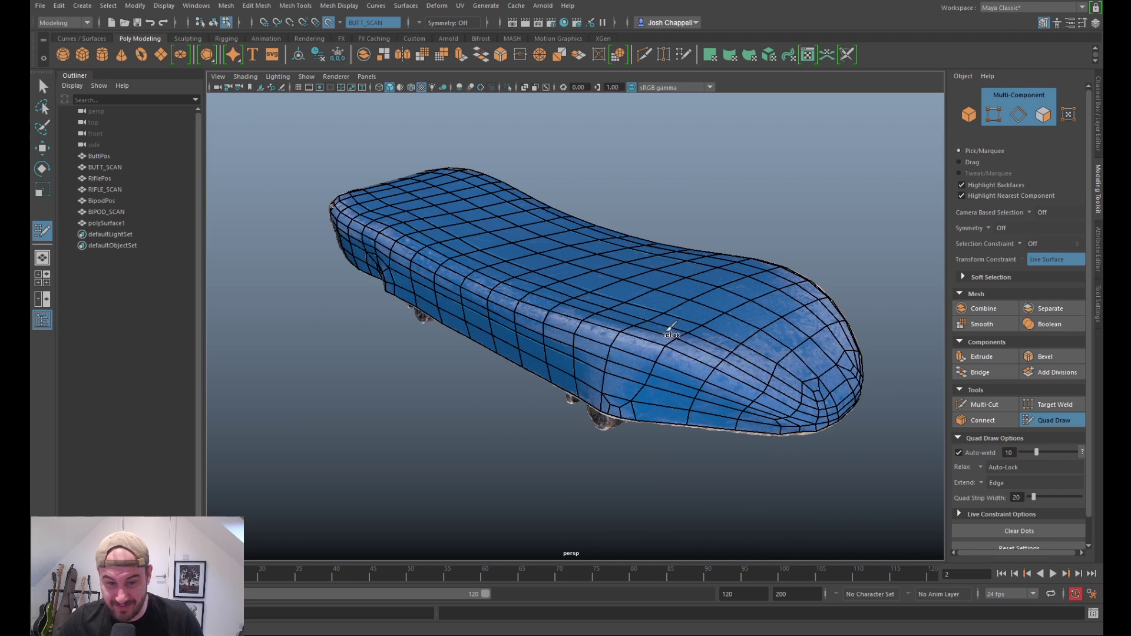
mouse_move(766, 418)
left_mouse_down("shift")
mouse_move(777, 376)
mouse_move(745, 406)
left_mouse_up("shift")
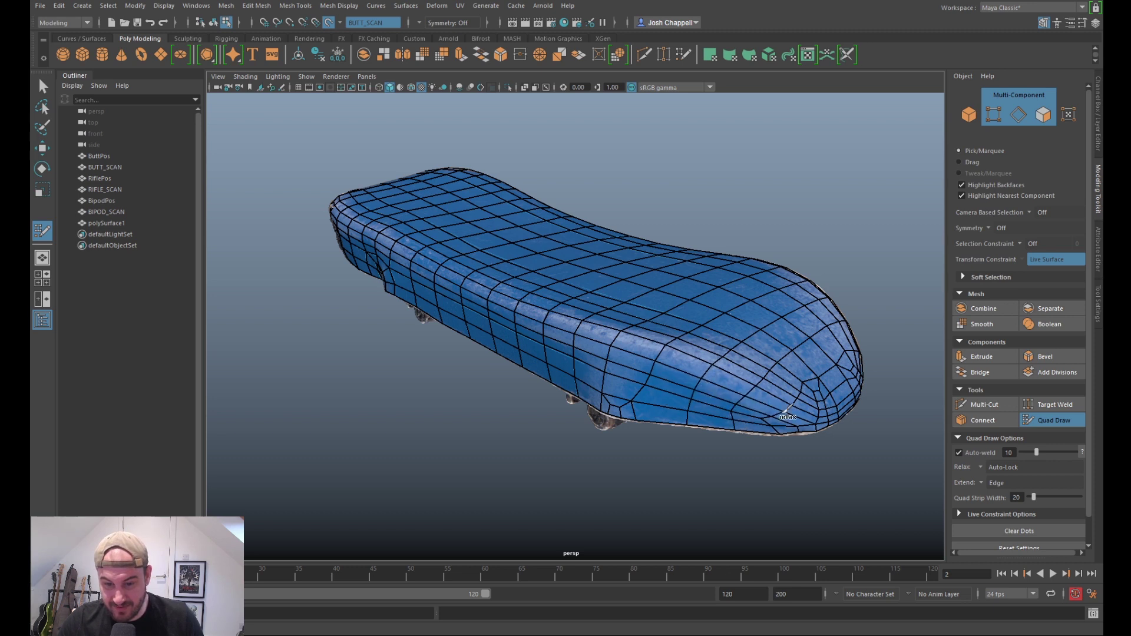
Step: Clean up the rim edge and vertices beneath the rounded tip against the scan's lower border, undoing unwanted tweaks
left_click_drag(802, 419, 705, 296, "alt")
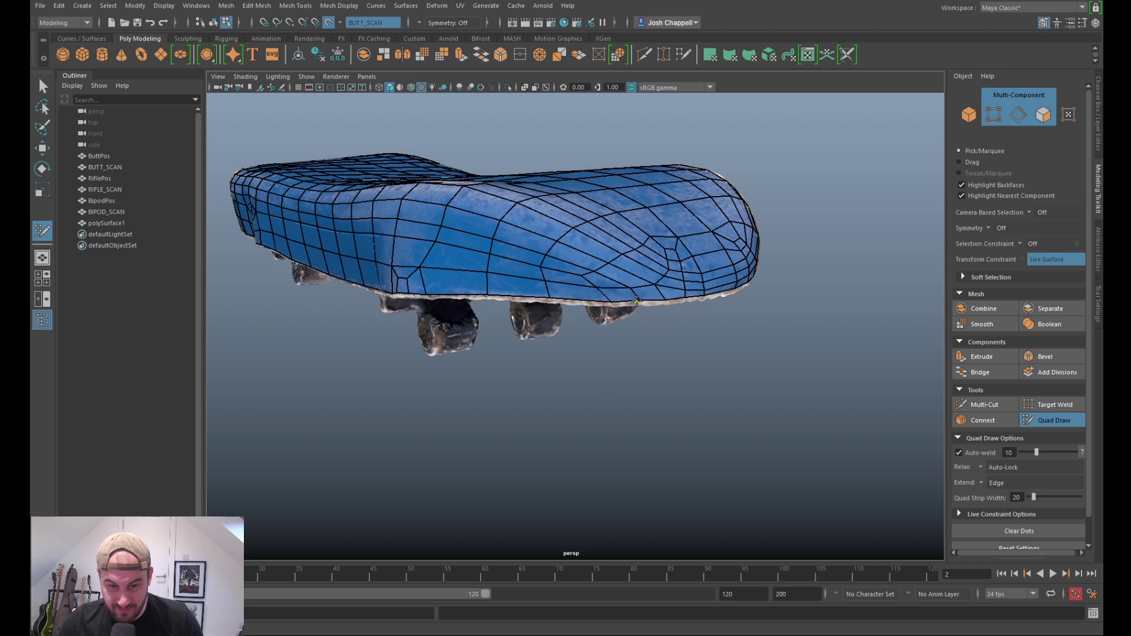
key("ctrl+z")
scroll(640, 296, "up", 4)
left_click_drag(641, 296, 634, 422, "alt")
scroll(590, 348, "up", 5)
left_click_drag(589, 349, 707, 348, "alt")
left_click(706, 348, "ctrl+shift")
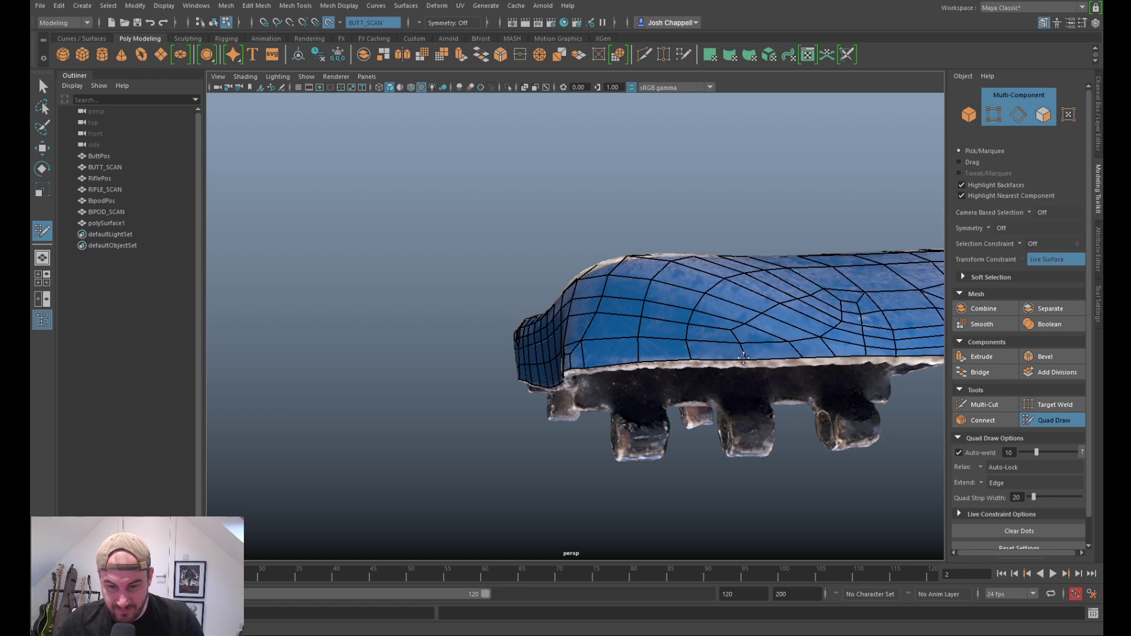
mouse_move(774, 383)
left_mouse_down("alt")
mouse_move(760, 354)
mouse_move(777, 327)
mouse_move(771, 313)
mouse_move(673, 343)
mouse_move(677, 368)
left_mouse_up("alt")
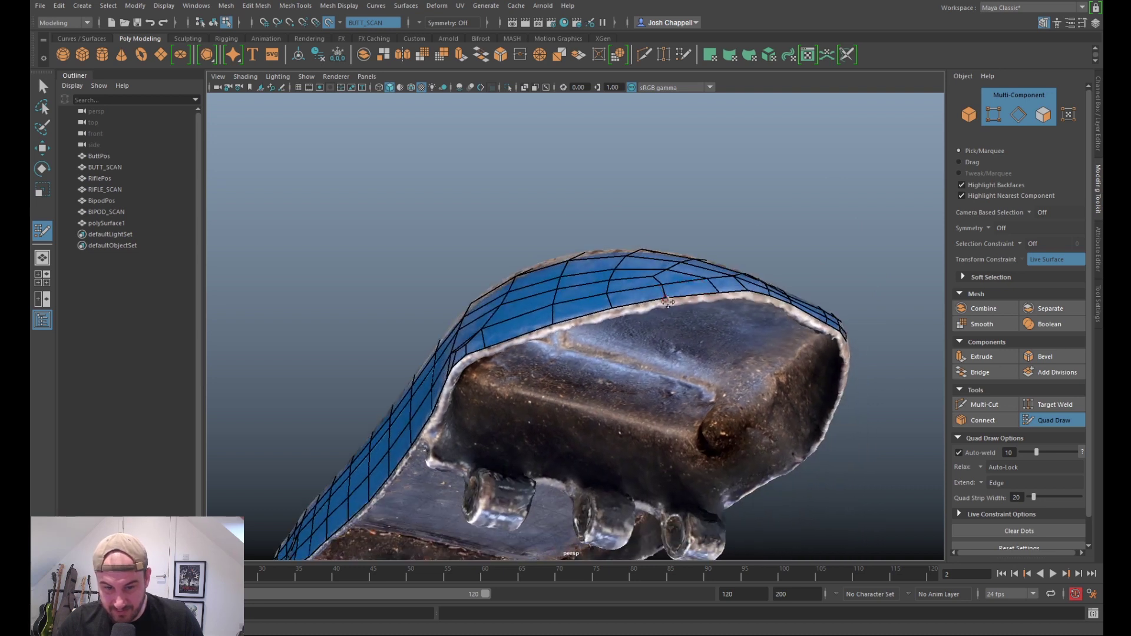
left_click_drag(697, 296, 627, 307, "alt")
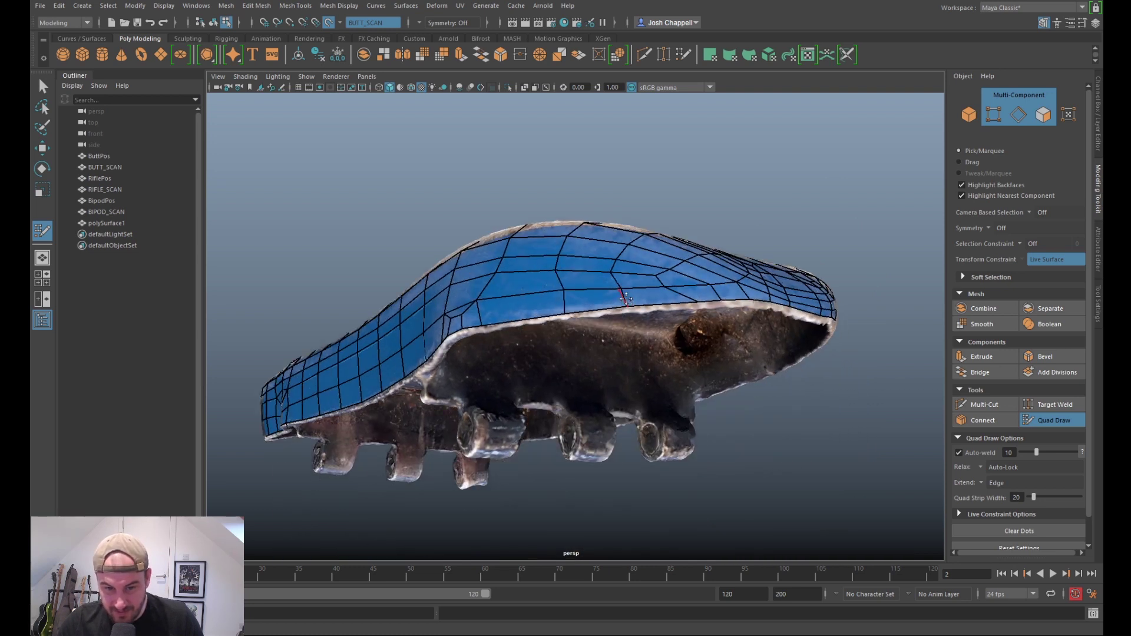
key("ctrl+z")
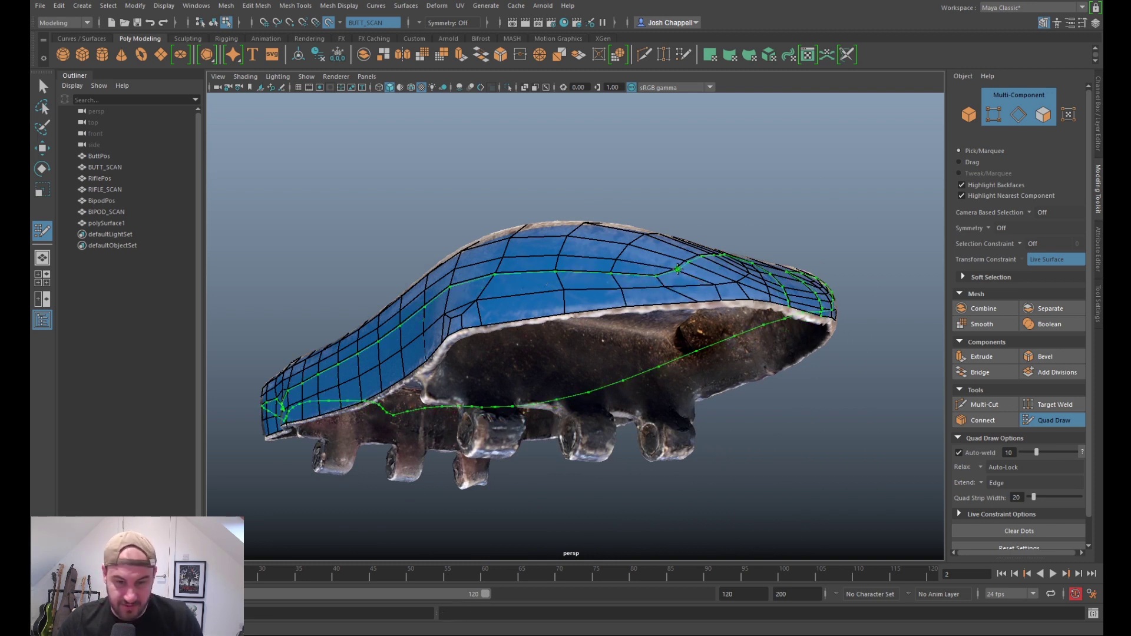
key("ctrl+z")
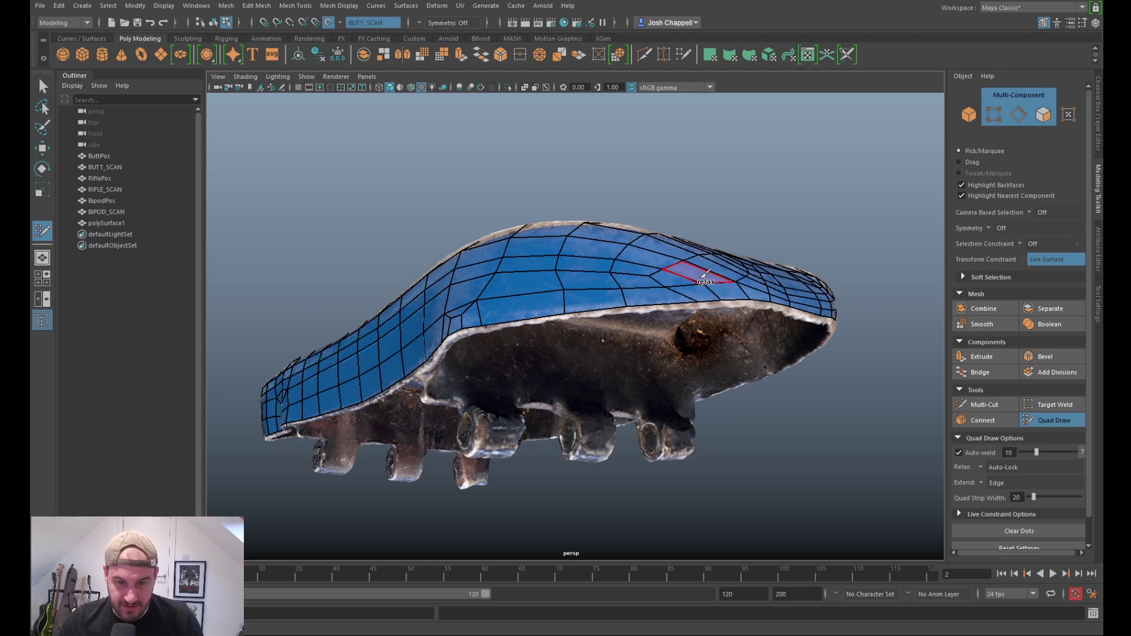
Step: Undo the last tweak on the rim beneath the rounded tip and restrict component selection to vertices
left_click_drag(677, 305, 703, 327, "alt")
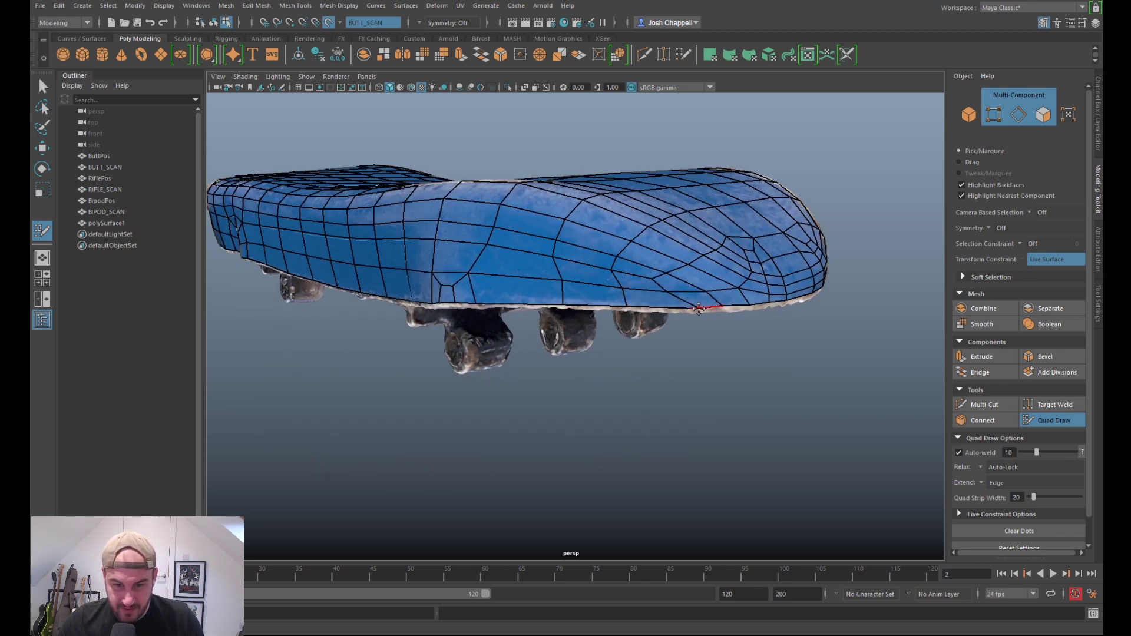
key("ctrl+z")
left_click(994, 115)
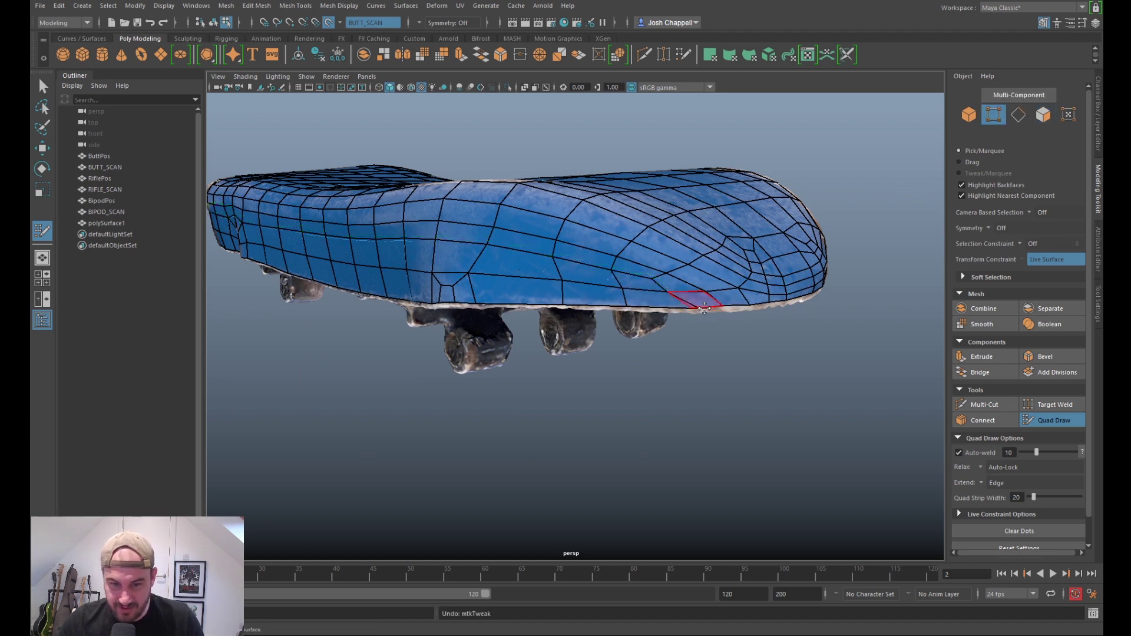
Step: Try to adjust a rim vertex beneath the rounded tip, undo the tweak, and check the rim against the scan's underside
left_click_drag(701, 301, 751, 265, "alt")
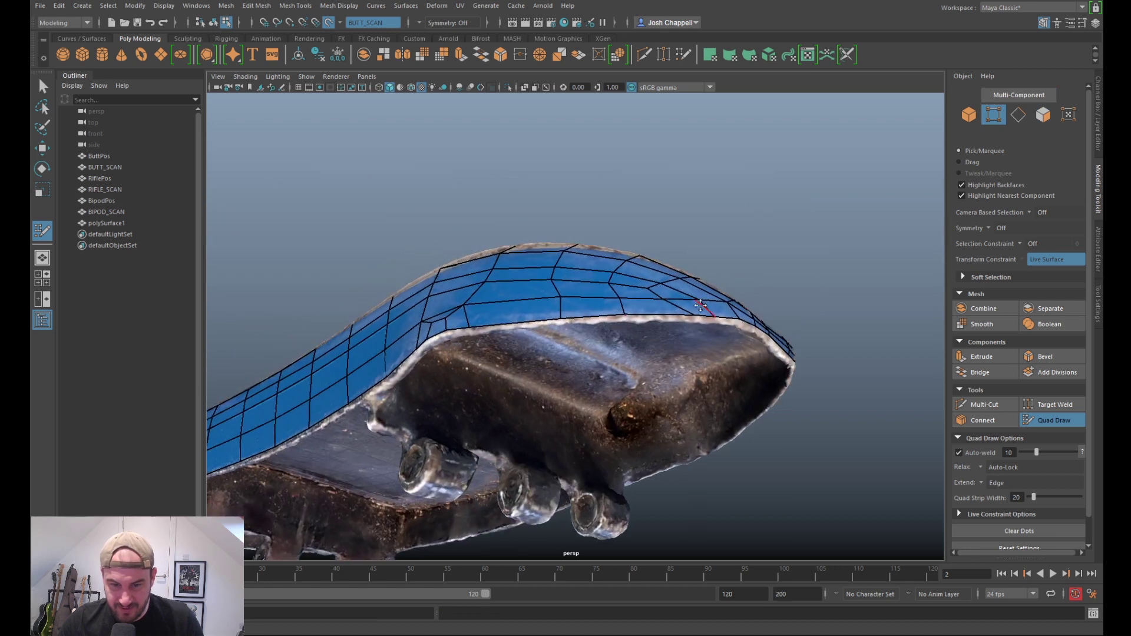
key("1")
mouse_move(694, 313)
left_mouse_down()
mouse_move(682, 312)
mouse_move(687, 351)
mouse_move(678, 328)
left_mouse_up()
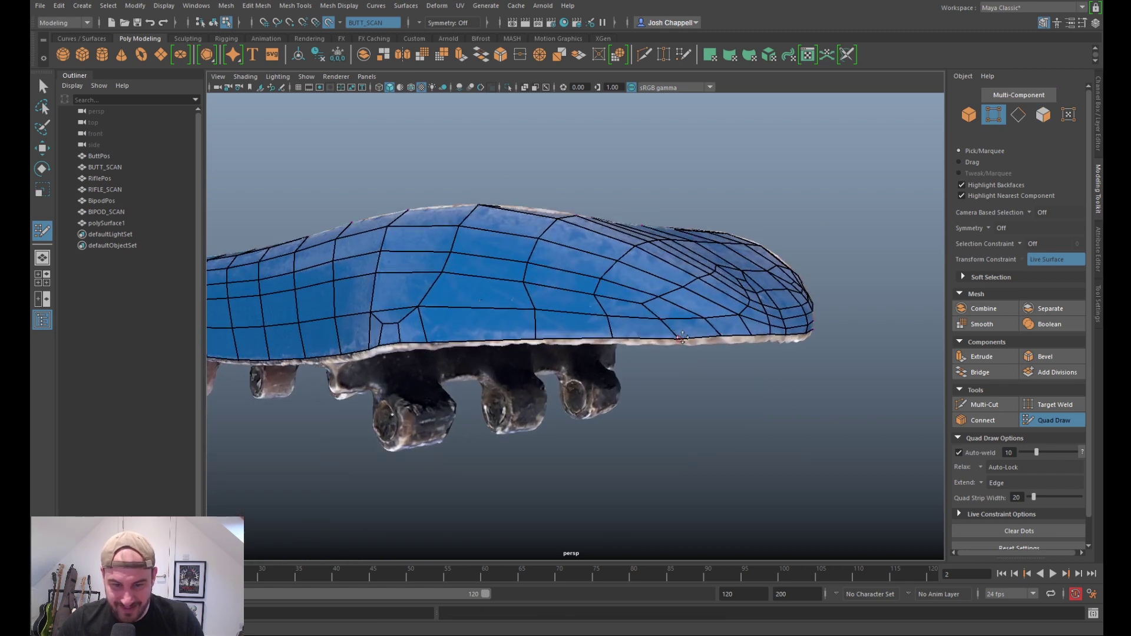
key("ctrl+z")
left_click_drag(725, 335, 719, 280, "alt")
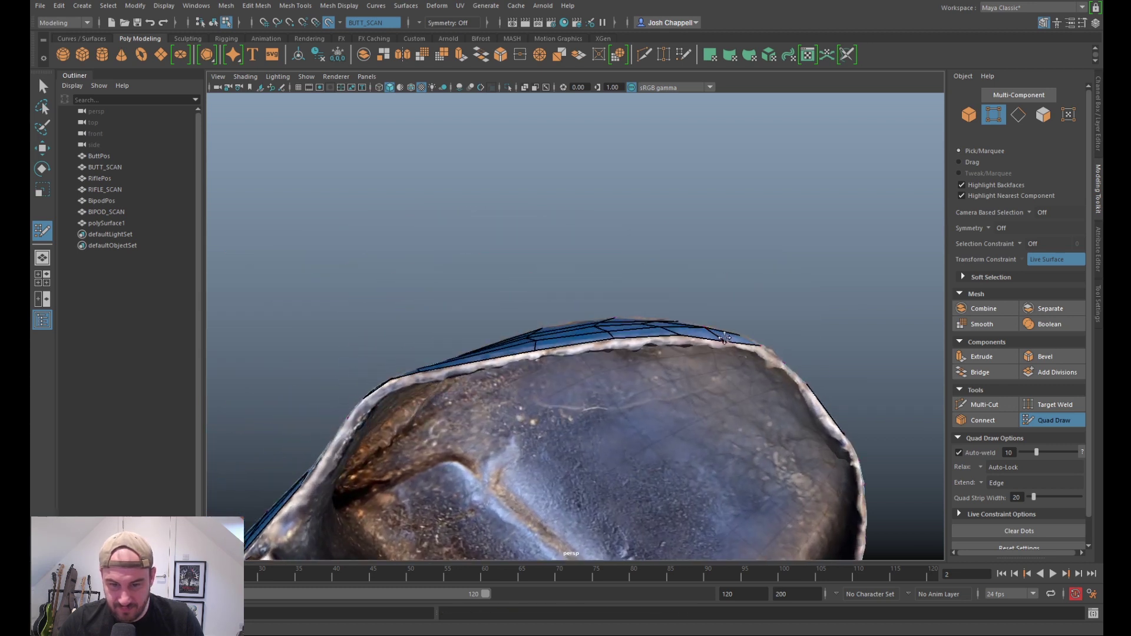
left_click_drag(725, 349, 719, 272, "alt")
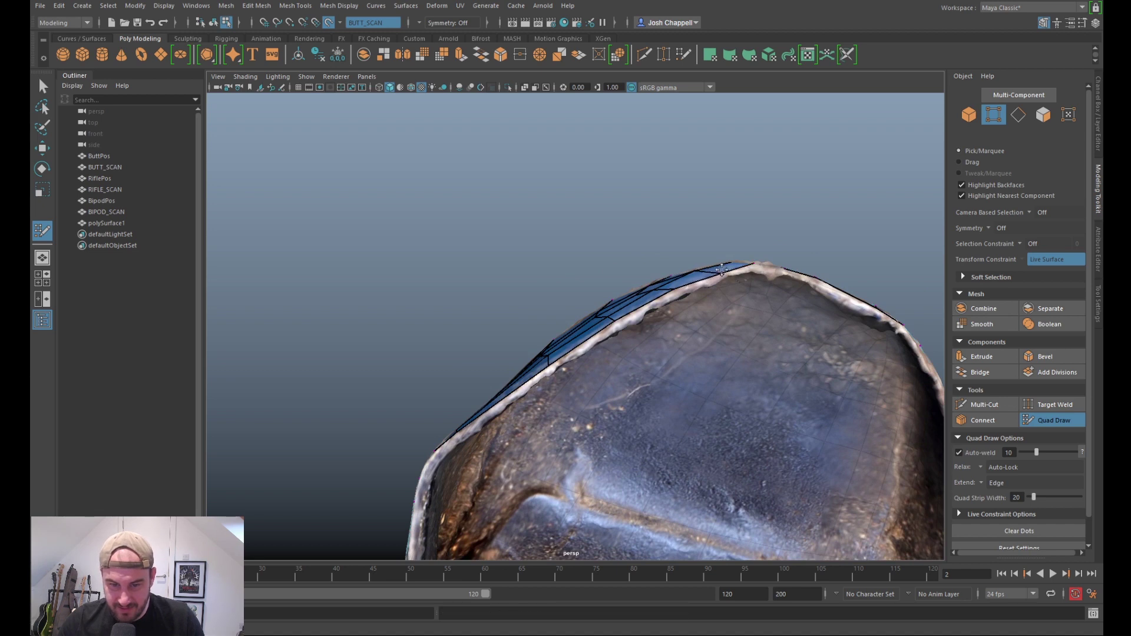
left_click_drag(701, 281, 735, 364, "alt")
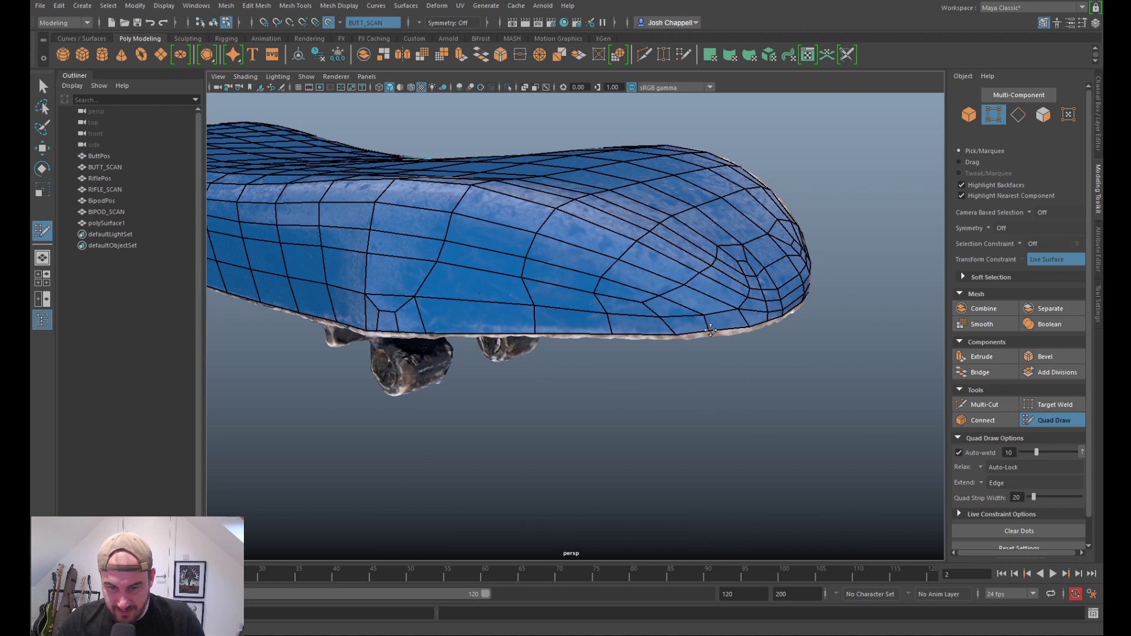
Step: Relax the side quads behind the rounded tip, down to the lower rim
left_click_drag(682, 326, 644, 316, "alt")
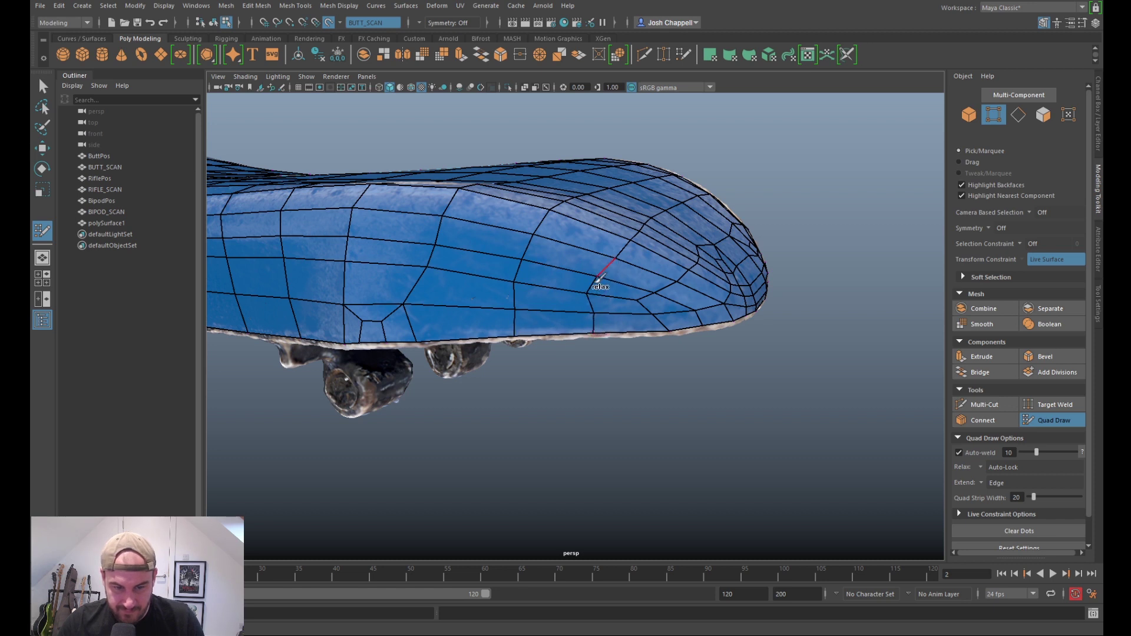
mouse_move(577, 242)
left_mouse_down("shift")
mouse_move(550, 253)
mouse_move(531, 284)
left_mouse_up("shift")
mouse_move(613, 288)
left_mouse_down("shift")
mouse_move(675, 252)
mouse_move(564, 270)
mouse_move(581, 255)
mouse_move(589, 277)
left_mouse_up("shift")
mouse_move(515, 261)
left_mouse_down("shift")
mouse_move(505, 227)
mouse_move(658, 299)
mouse_move(633, 247)
mouse_move(568, 224)
mouse_move(595, 256)
mouse_move(511, 219)
mouse_move(553, 234)
mouse_move(507, 233)
mouse_move(519, 270)
left_mouse_up("shift")
left_click_drag(648, 280, 657, 306, "alt")
mouse_move(776, 324)
left_mouse_down("shift")
mouse_move(645, 321)
mouse_move(713, 332)
left_mouse_up("shift")
Step: Relax the quads across the front of the rounded tip and around the small loops at its centre
scroll(714, 332, "up", 3)
right_click_drag(713, 330, 683, 316, "alt")
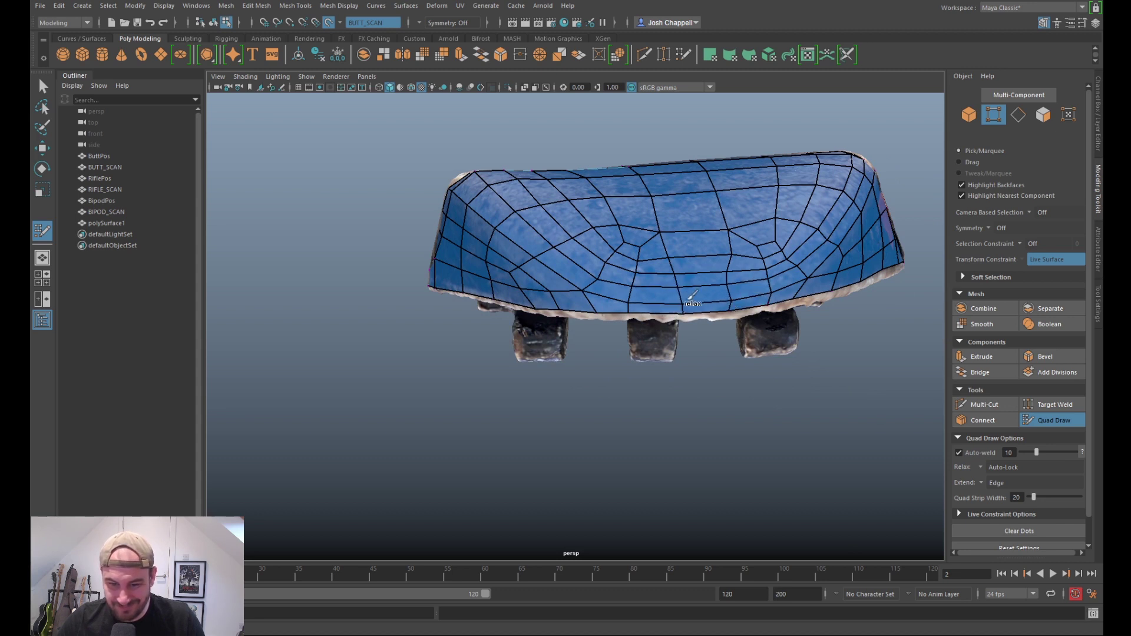
mouse_move(802, 276)
left_mouse_down("shift")
mouse_move(597, 283)
mouse_move(801, 259)
mouse_move(813, 268)
mouse_move(775, 237)
mouse_move(648, 227)
mouse_move(639, 253)
mouse_move(767, 266)
mouse_move(695, 265)
mouse_move(783, 230)
mouse_move(660, 218)
mouse_move(646, 248)
mouse_move(653, 301)
mouse_move(782, 291)
mouse_move(814, 274)
mouse_move(825, 283)
mouse_move(648, 259)
mouse_move(684, 224)
mouse_move(633, 244)
mouse_move(736, 265)
mouse_move(813, 236)
mouse_move(717, 228)
mouse_move(690, 299)
mouse_move(653, 336)
mouse_move(820, 254)
mouse_move(678, 282)
mouse_move(637, 247)
mouse_move(837, 204)
mouse_move(666, 280)
mouse_move(762, 310)
left_mouse_up("shift")
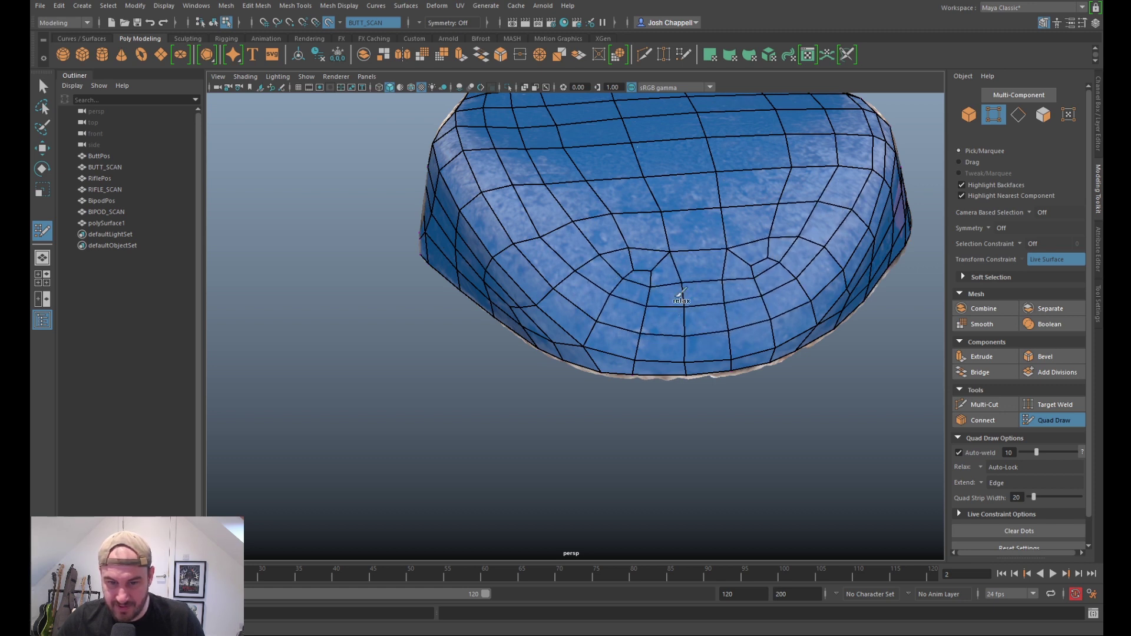
mouse_move(712, 231)
left_mouse_down("shift")
mouse_move(551, 206)
mouse_move(724, 208)
mouse_move(816, 229)
mouse_move(774, 261)
mouse_move(649, 259)
mouse_move(589, 235)
mouse_move(736, 288)
mouse_move(613, 197)
mouse_move(619, 221)
mouse_move(730, 287)
left_mouse_up("shift")
middle_click_drag(731, 287, 637, 285, "alt")
right_click_drag(637, 284, 596, 289, "alt")
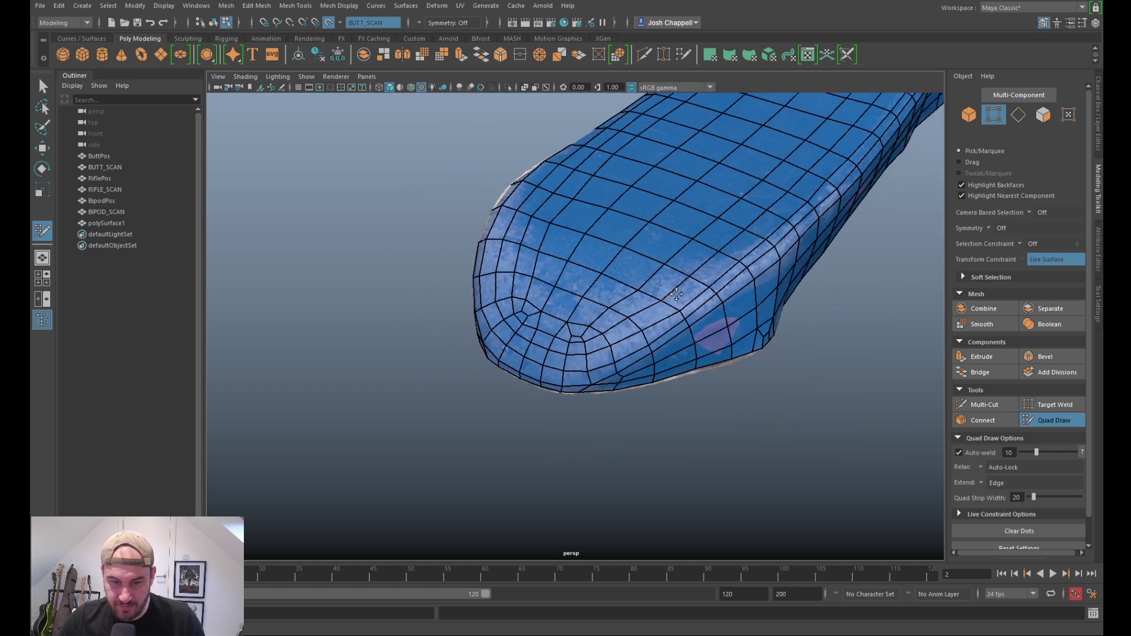
left_click_drag(596, 289, 651, 326, "alt")
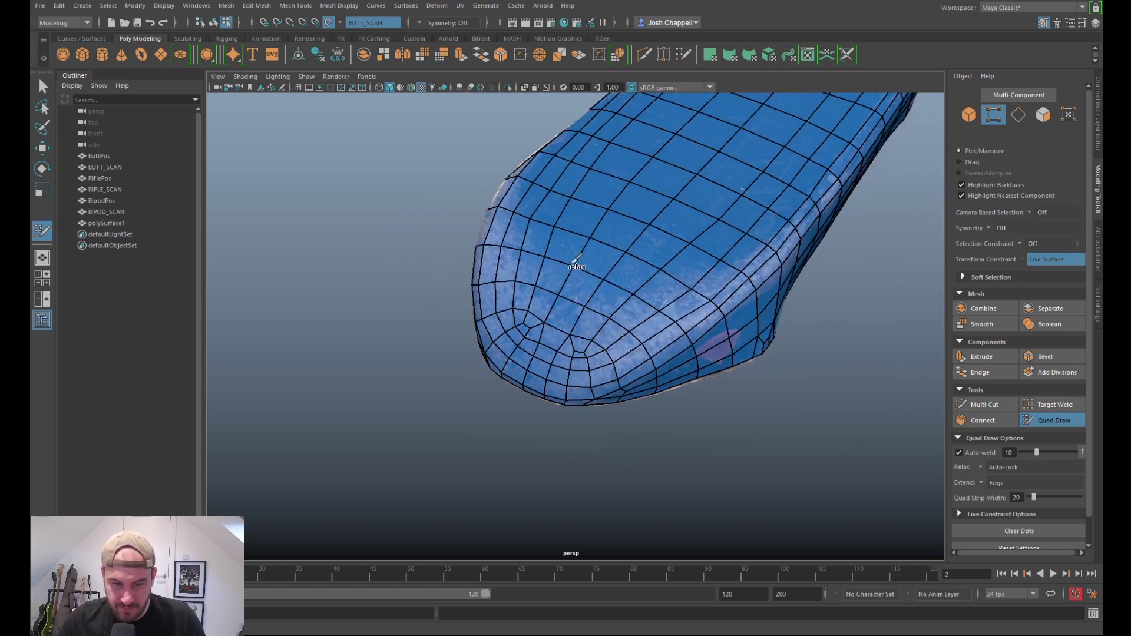
Step: Relax the quads along the bevel of the long side with the pink patches, working toward the opposite end
left_click_drag(725, 313, 539, 294, "alt")
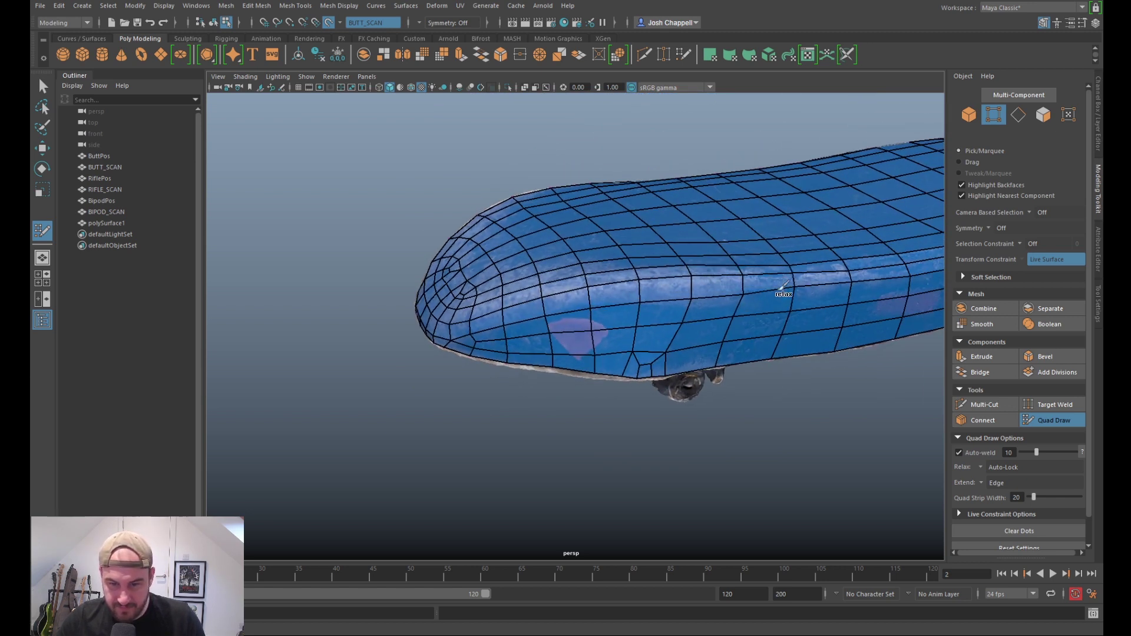
middle_click_drag(808, 289, 711, 281, "alt")
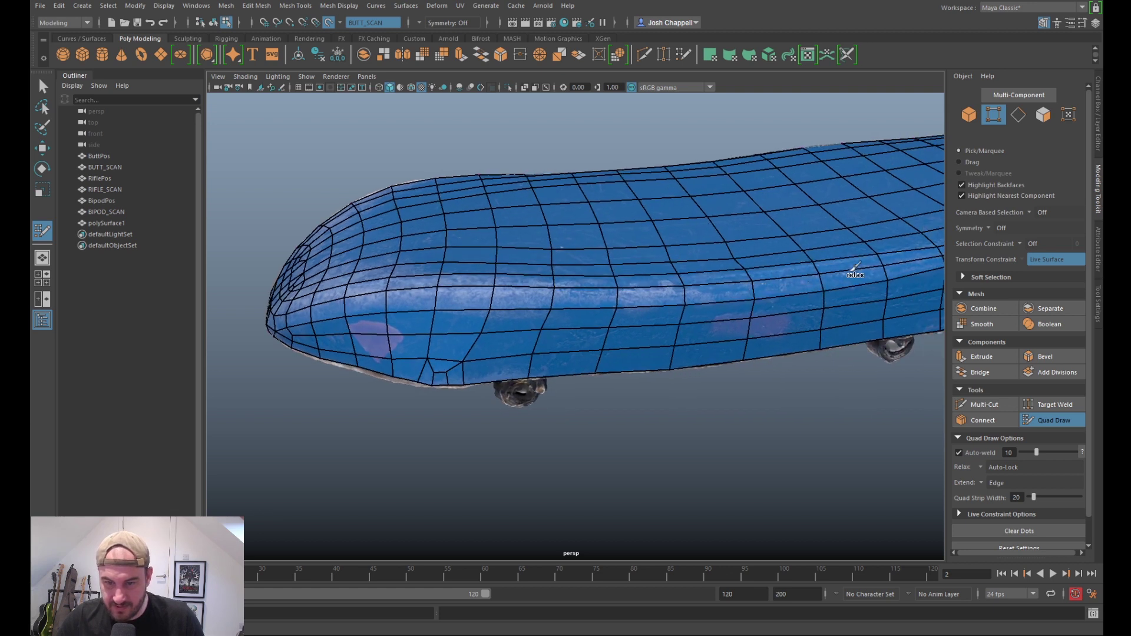
left_click_drag(843, 266, 630, 291, "alt")
left_click_drag(699, 286, 821, 248, "shift")
left_click_drag(824, 249, 760, 307, "alt")
middle_click_drag(720, 318, 655, 281, "alt")
mouse_move(654, 282)
left_mouse_down("shift")
mouse_move(796, 313)
mouse_move(624, 270)
mouse_move(694, 326)
mouse_move(751, 331)
mouse_move(663, 331)
mouse_move(766, 337)
mouse_move(655, 340)
mouse_move(710, 324)
mouse_move(654, 318)
mouse_move(742, 335)
mouse_move(783, 276)
mouse_move(772, 310)
mouse_move(661, 332)
mouse_move(734, 345)
mouse_move(677, 309)
mouse_move(697, 306)
left_mouse_up("shift")
left_click_drag(741, 236, 701, 265, "alt")
Step: Relax the quads across the front face of the opposite rounded end
middle_click_drag(836, 344, 675, 237, "alt")
mouse_move(676, 237)
left_mouse_down("alt")
mouse_move(619, 315)
mouse_move(642, 352)
mouse_move(571, 331)
mouse_move(676, 331)
mouse_move(651, 356)
mouse_move(593, 323)
mouse_move(607, 333)
mouse_move(605, 268)
left_mouse_up("alt")
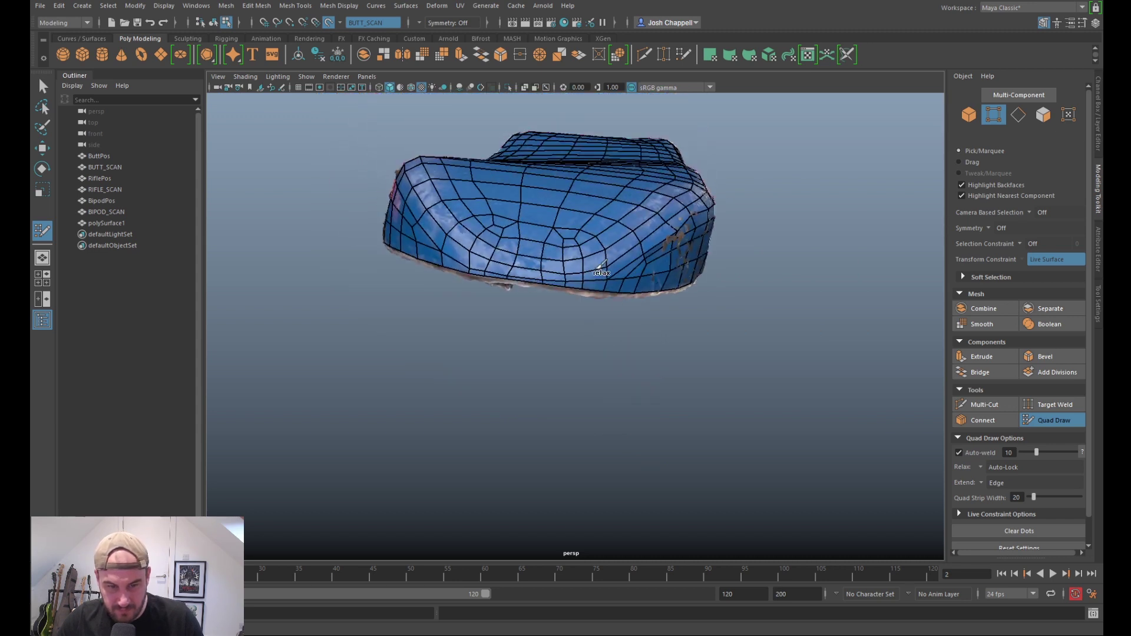
scroll(515, 272, "up", 4)
middle_click_drag(515, 273, 613, 298, "alt")
left_click_drag(613, 298, 630, 284, "alt")
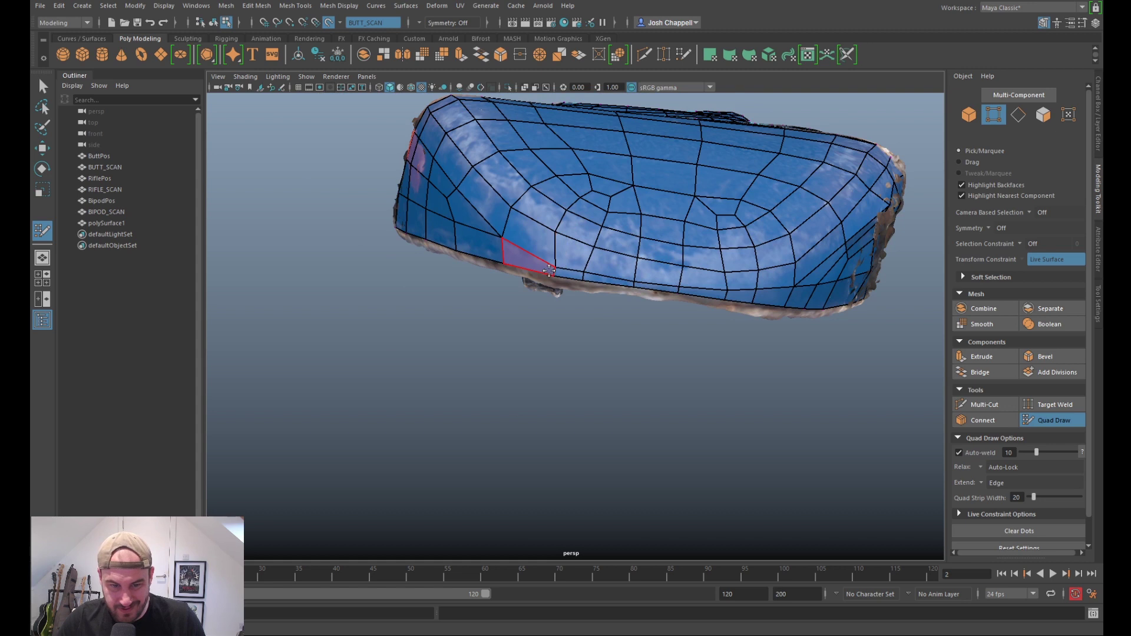
mouse_move(792, 266)
left_mouse_down("shift")
mouse_move(816, 263)
mouse_move(760, 227)
mouse_move(715, 287)
left_mouse_up("shift")
Step: Relax the top-surface quads at the opposite rounded end and the quads along its adjoining side
scroll(713, 208, "down", 4)
middle_click_drag(715, 288, 675, 192, "alt")
mouse_move(629, 360)
left_mouse_down("shift")
mouse_move(576, 361)
mouse_move(682, 278)
mouse_move(648, 285)
mouse_move(575, 271)
mouse_move(602, 297)
left_mouse_up("shift")
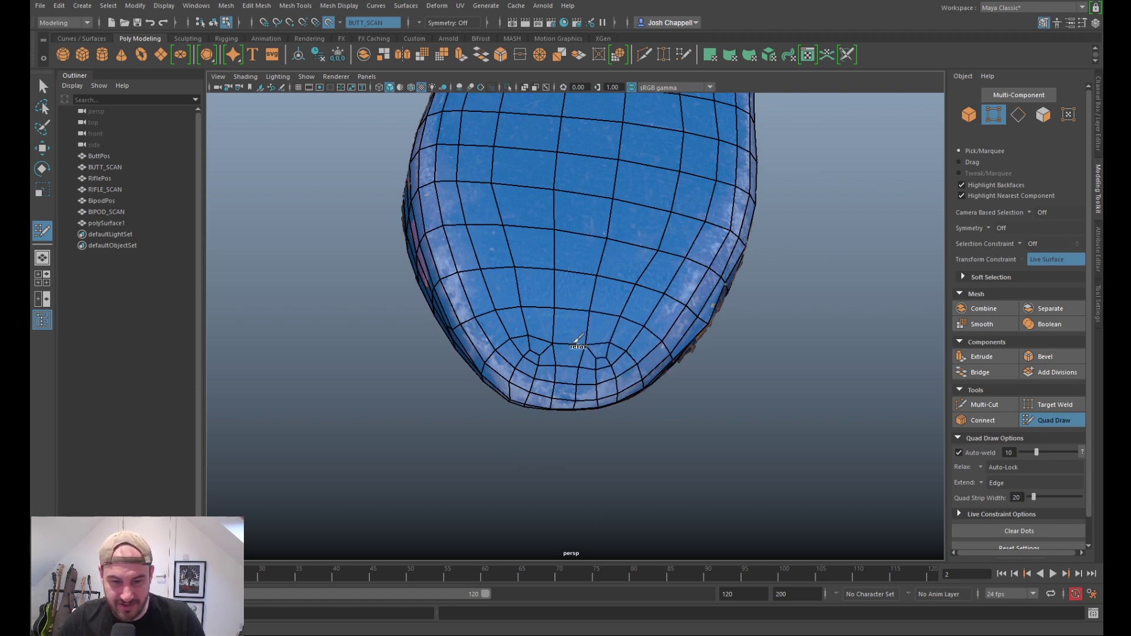
mouse_move(531, 332)
left_mouse_down("shift")
mouse_move(560, 304)
mouse_move(714, 238)
mouse_move(693, 287)
mouse_move(599, 286)
mouse_move(614, 300)
mouse_move(597, 286)
mouse_move(725, 259)
mouse_move(530, 294)
mouse_move(613, 295)
mouse_move(586, 313)
mouse_move(678, 263)
mouse_move(733, 293)
mouse_move(705, 317)
left_mouse_up("shift")
mouse_move(602, 308)
left_mouse_down("shift")
mouse_move(702, 293)
mouse_move(709, 343)
mouse_move(807, 330)
mouse_move(700, 322)
mouse_move(701, 295)
left_mouse_up("shift")
mouse_move(701, 293)
left_mouse_down("shift")
mouse_move(610, 309)
mouse_move(677, 326)
mouse_move(718, 301)
mouse_move(747, 326)
left_mouse_up("shift")
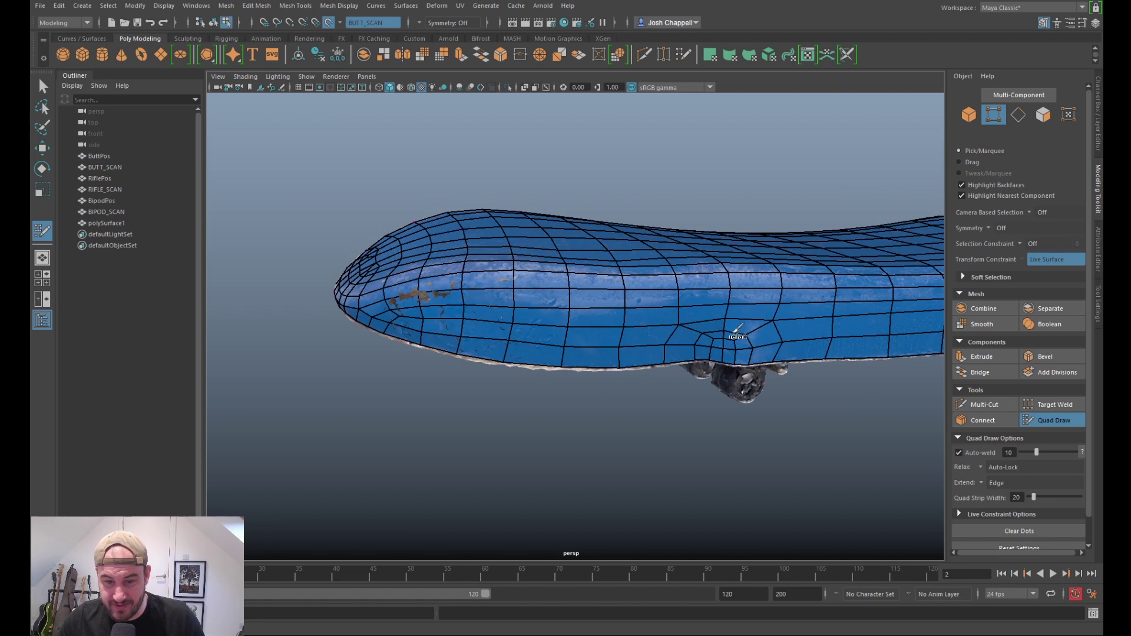
Step: Relax the grid of quads across the middle of the top surface
left_click_drag(654, 295, 624, 354, "alt")
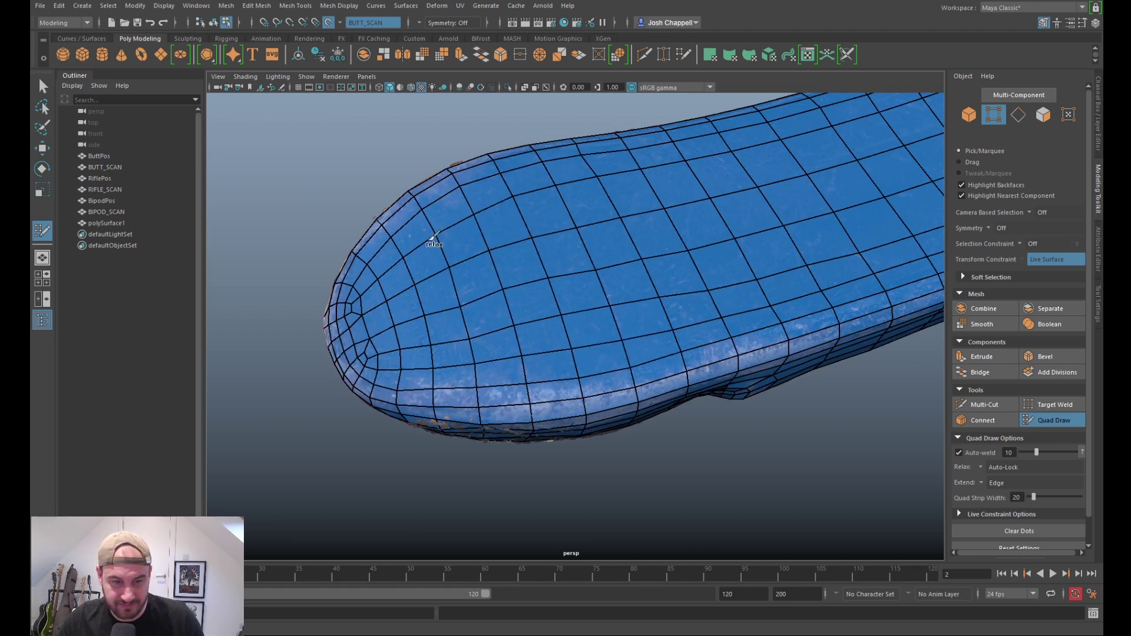
mouse_move(623, 190)
left_mouse_down("shift")
mouse_move(775, 167)
mouse_move(737, 262)
mouse_move(428, 331)
mouse_move(539, 328)
mouse_move(724, 293)
left_mouse_up("shift")
middle_click_drag(792, 304, 533, 328, "alt")
mouse_move(533, 328)
left_mouse_down("alt")
mouse_move(773, 257)
mouse_move(444, 291)
mouse_move(783, 222)
mouse_move(870, 218)
mouse_move(872, 189)
mouse_move(608, 280)
mouse_move(469, 300)
mouse_move(811, 238)
left_mouse_up("alt")
mouse_move(484, 310)
left_mouse_down("shift")
mouse_move(656, 126)
mouse_move(636, 157)
mouse_move(298, 202)
left_mouse_up("shift")
Step: Even out the top-surface quads near the first rounded tip and along the bevel edge
mouse_move(740, 222)
left_mouse_down("alt")
mouse_move(595, 303)
mouse_move(593, 286)
mouse_move(732, 303)
left_mouse_up("alt")
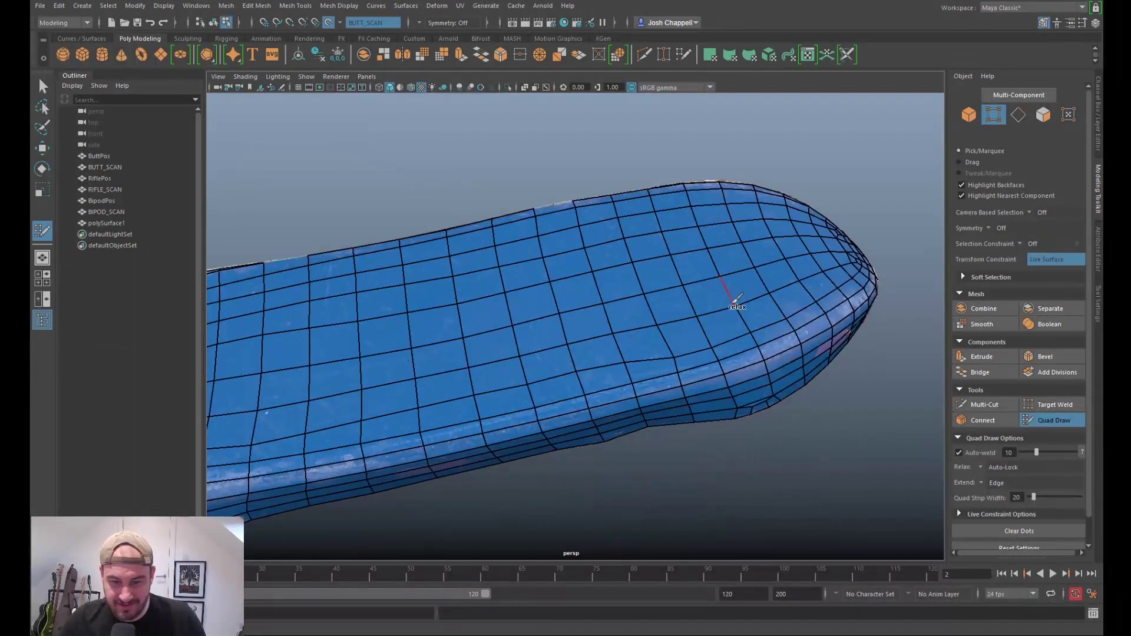
left_click_drag(812, 299, 838, 281, "shift")
middle_click_drag(429, 385, 704, 268, "alt")
left_click_drag(595, 297, 419, 324, "shift")
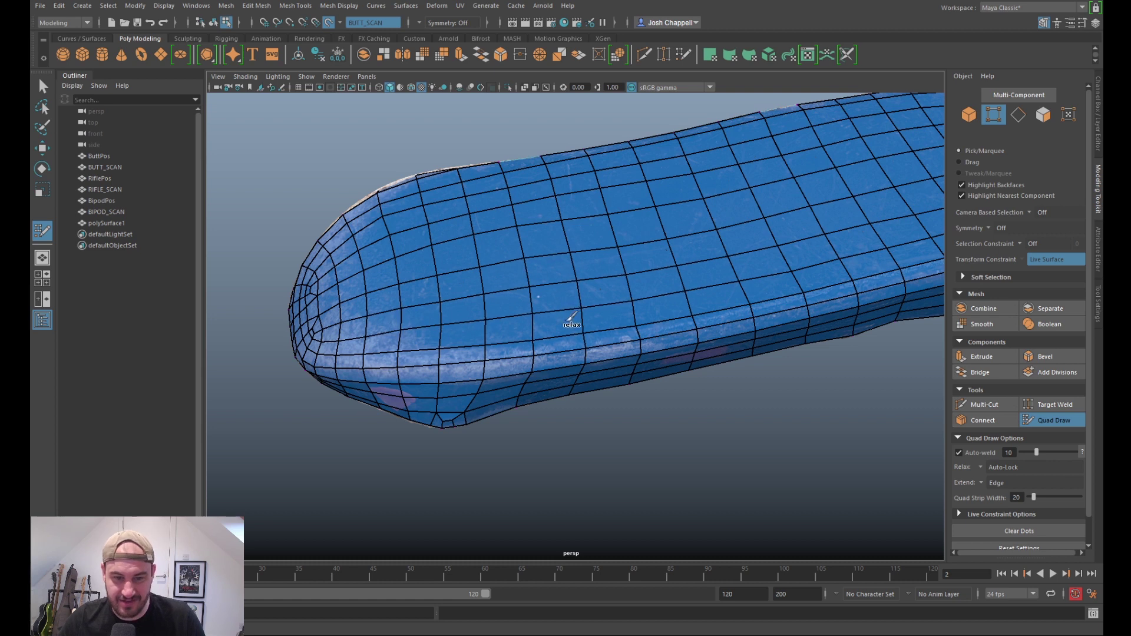
Step: Inspect the relaxed quad flow over the whole mesh from above, from the ends and from the side
mouse_move(586, 328)
left_mouse_down("alt")
mouse_move(532, 263)
mouse_move(670, 399)
left_mouse_up("alt")
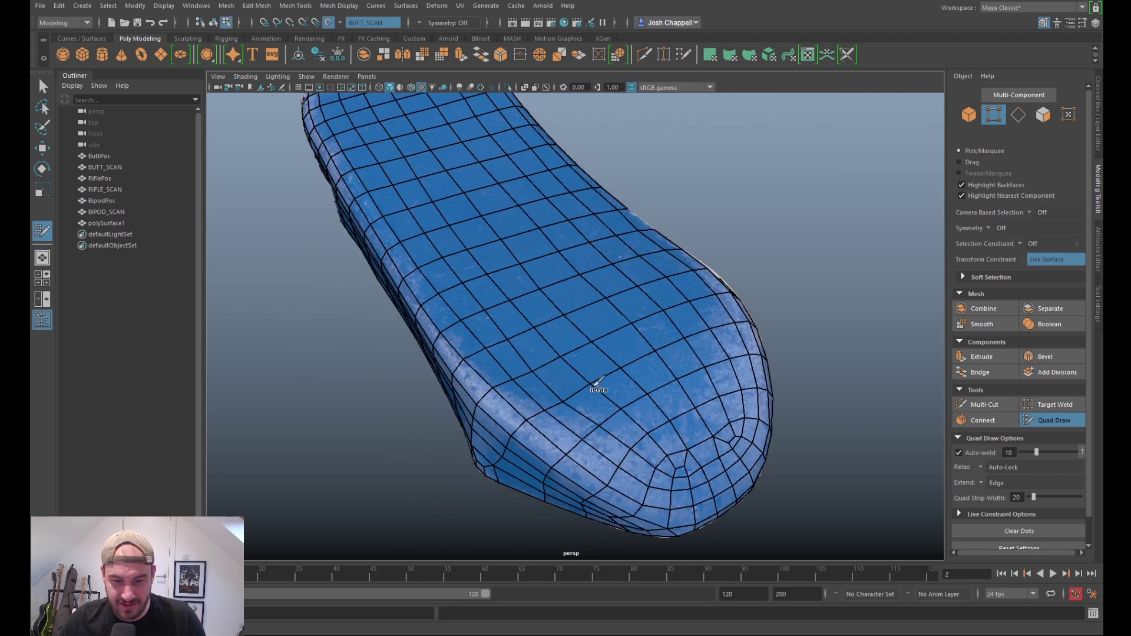
left_click_drag(653, 333, 679, 257, "alt")
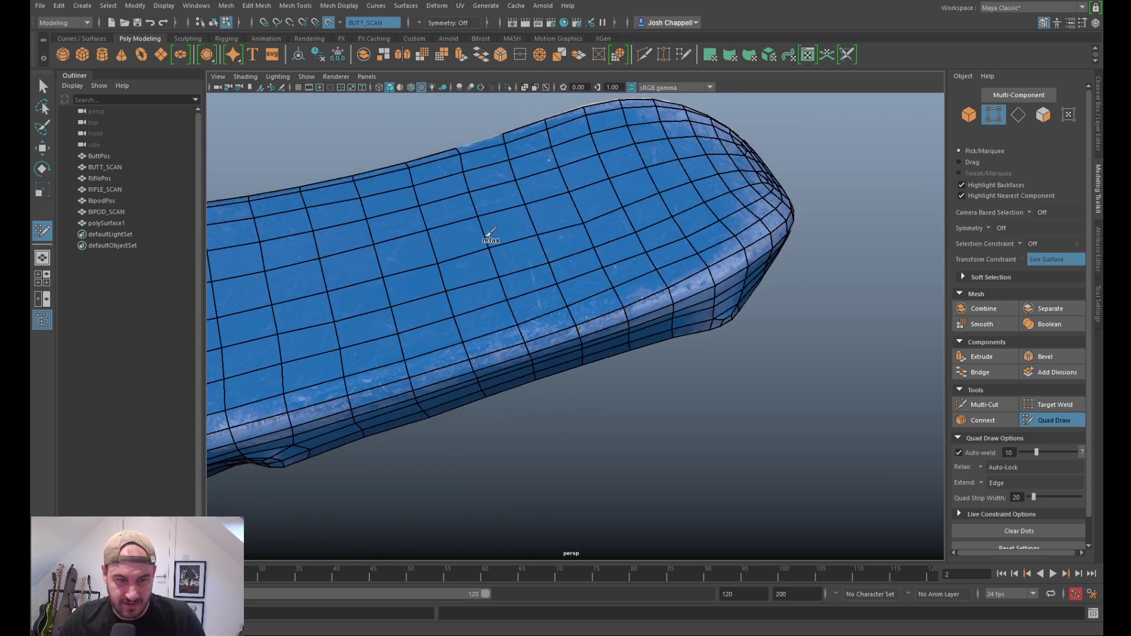
right_click_drag(502, 173, 388, 355, "alt")
middle_click_drag(389, 354, 558, 303, "alt")
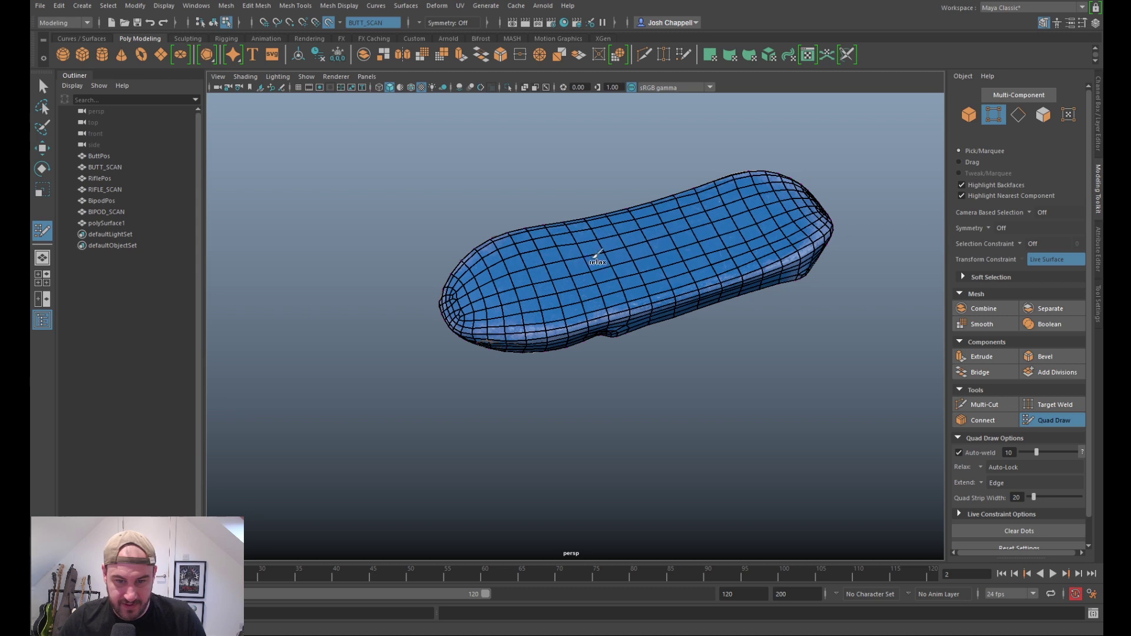
left_click_drag(554, 275, 545, 226, "alt")
right_click_drag(565, 241, 712, 260, "alt")
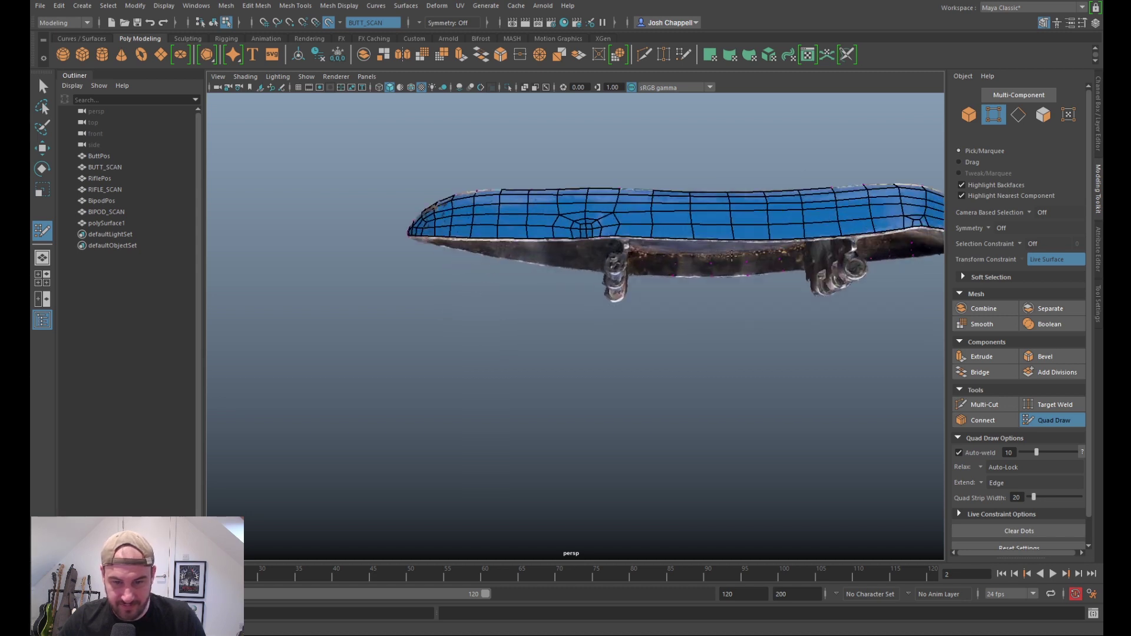
mouse_move(575, 324)
left_mouse_down("alt")
mouse_move(689, 351)
mouse_move(699, 368)
mouse_move(672, 368)
left_mouse_up("alt")
Step: Toggle Quad Draw to compare the wireframe with the textured scan, leaving the tool off
left_click(1076, 419)
key("q")
mouse_move(853, 331)
left_mouse_down("alt")
mouse_move(786, 394)
mouse_move(630, 374)
mouse_move(677, 383)
left_mouse_up("alt")
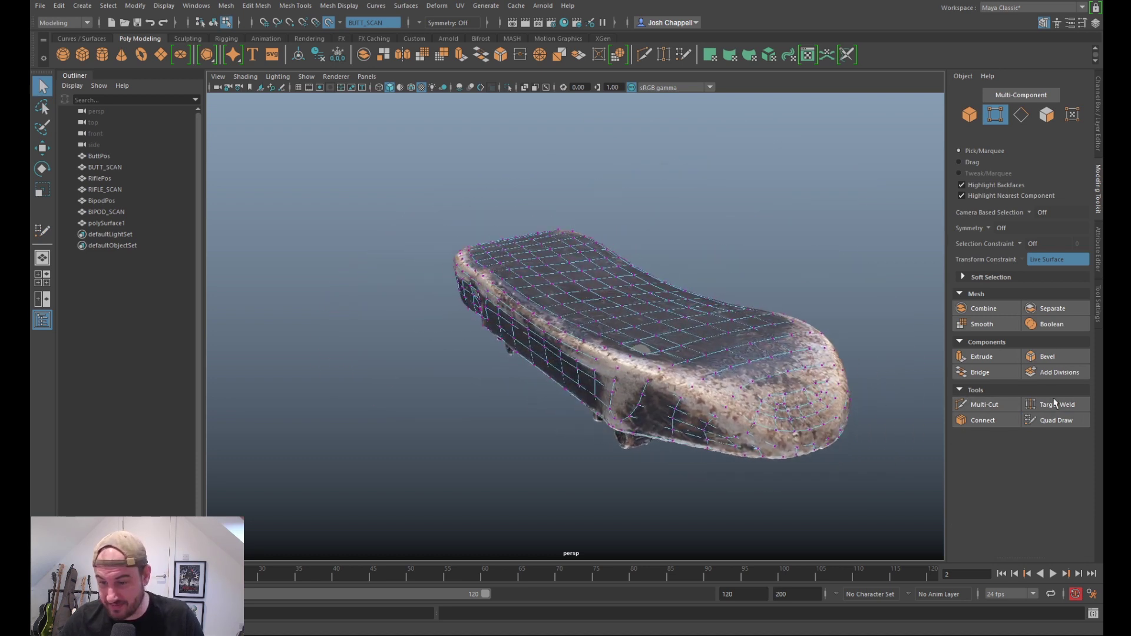
left_click(1057, 420)
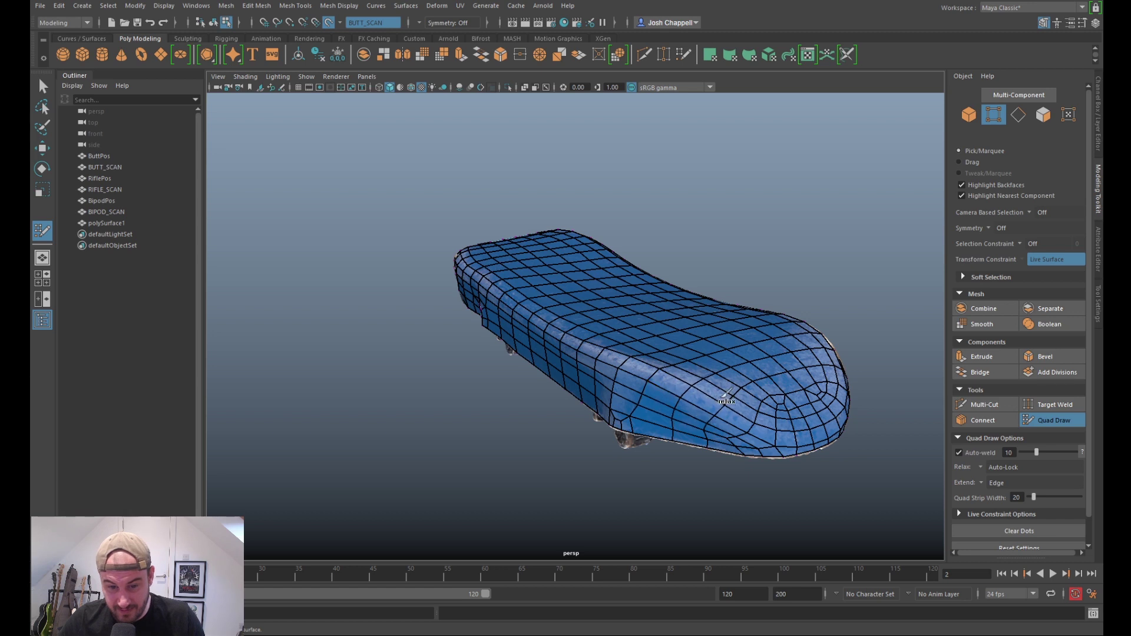
left_click(1054, 420)
mouse_move(845, 336)
left_mouse_down("alt")
mouse_move(720, 386)
mouse_move(697, 408)
mouse_move(591, 373)
left_mouse_up("alt")
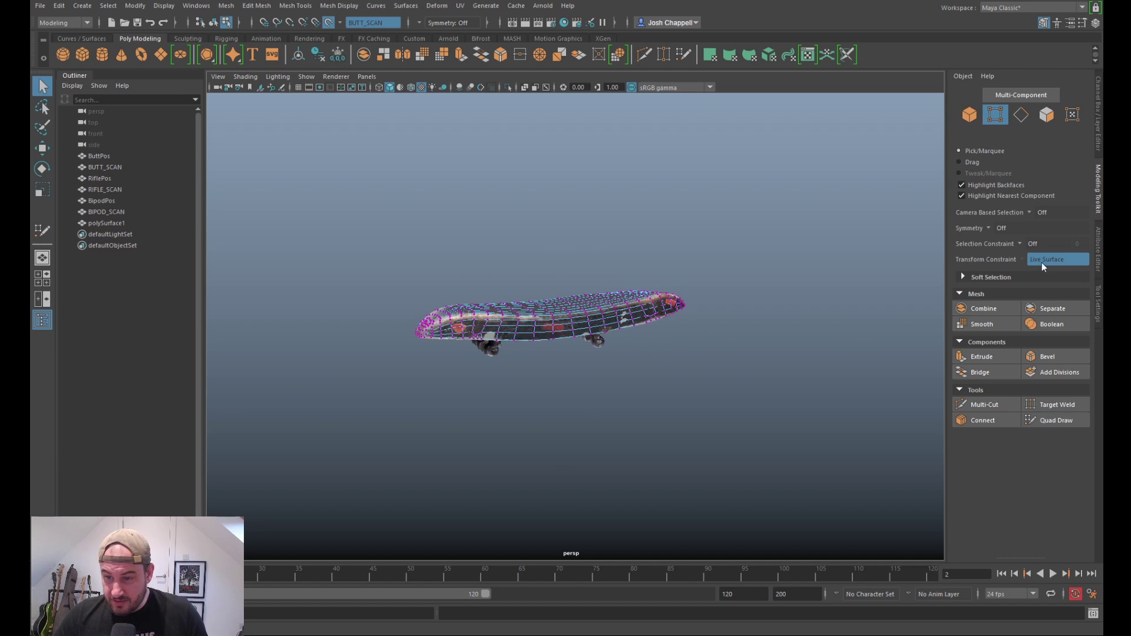
Step: Disable the live surface on BUTT_SCAN, return polySurface1 to object mode and activate the Move tool
left_click(329, 24)
left_click_drag(561, 234, 618, 218, "alt")
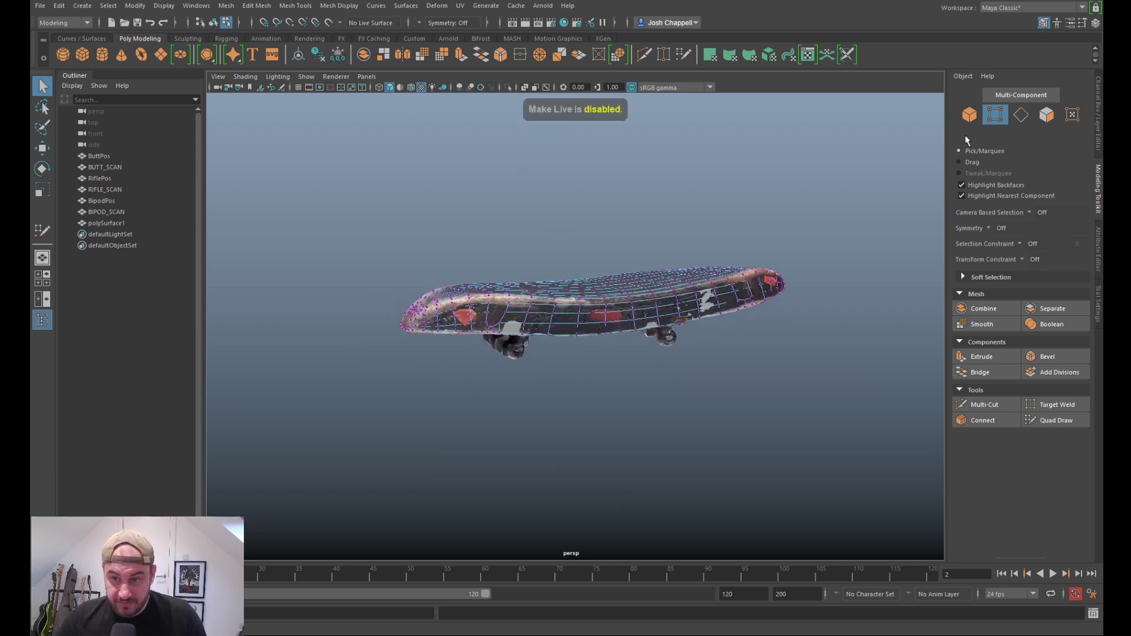
key("F8")
left_click_drag(667, 289, 641, 231, "alt")
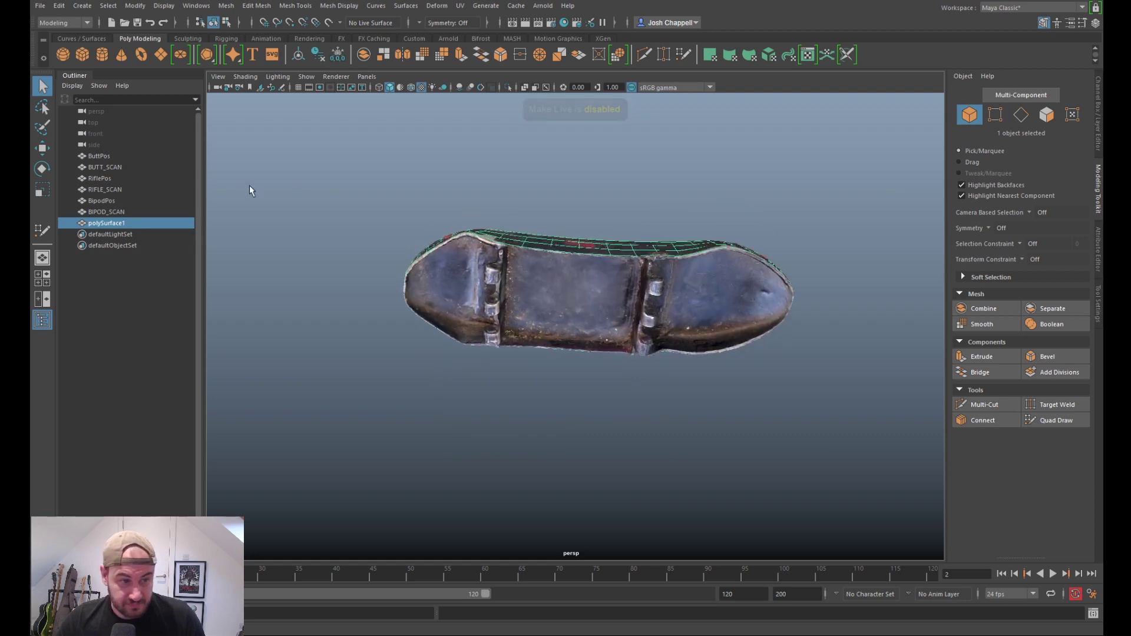
key("w")
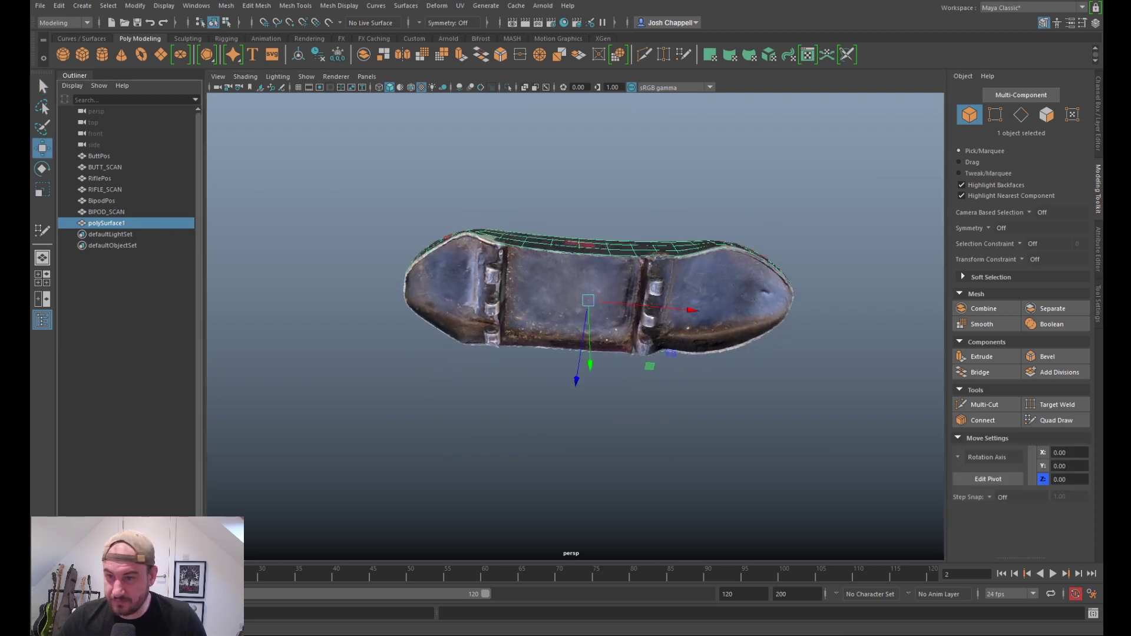
Step: Show polySurface1's channels and inputs and delete its construction history
left_click(1096, 145)
left_click_drag(647, 274, 480, 237, "alt")
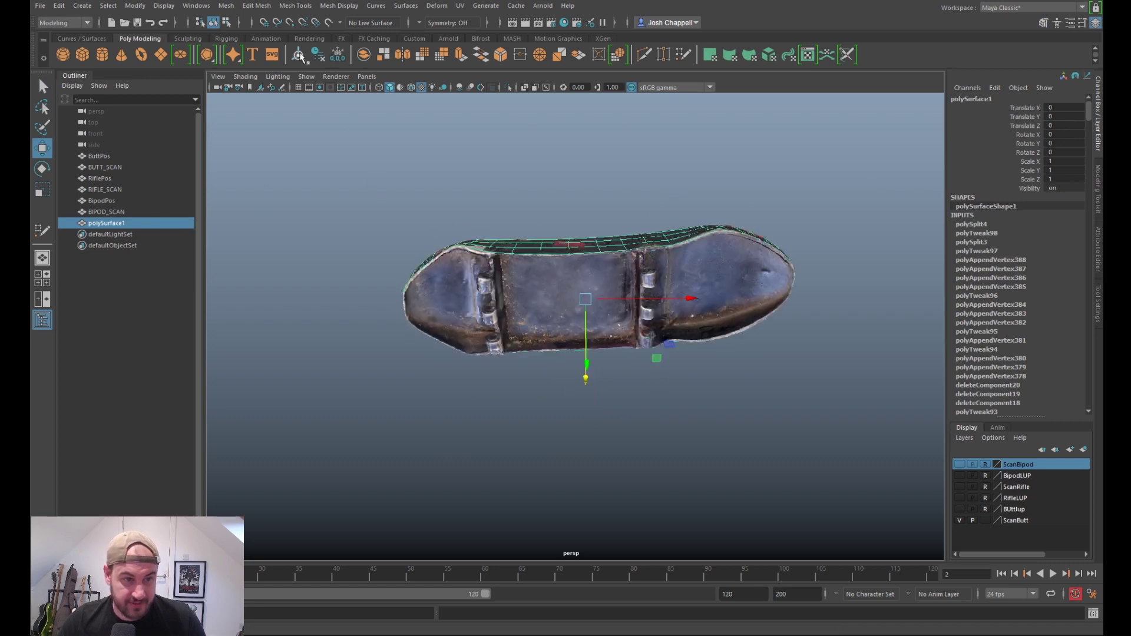
left_click(318, 55)
Step: Deselect polySurface1 with the hollow underside of the scan in view
left_click_drag(566, 325, 506, 265, "alt")
left_click_drag(692, 328, 732, 315, "alt")
middle_click_drag(733, 315, 732, 313, "alt")
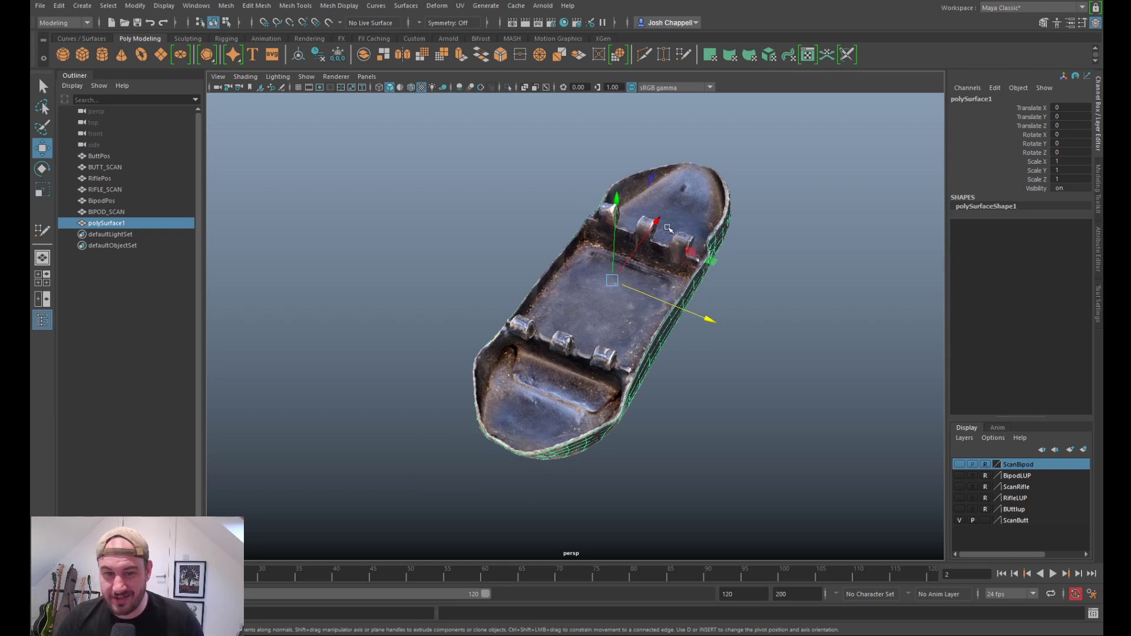
right_click(680, 318)
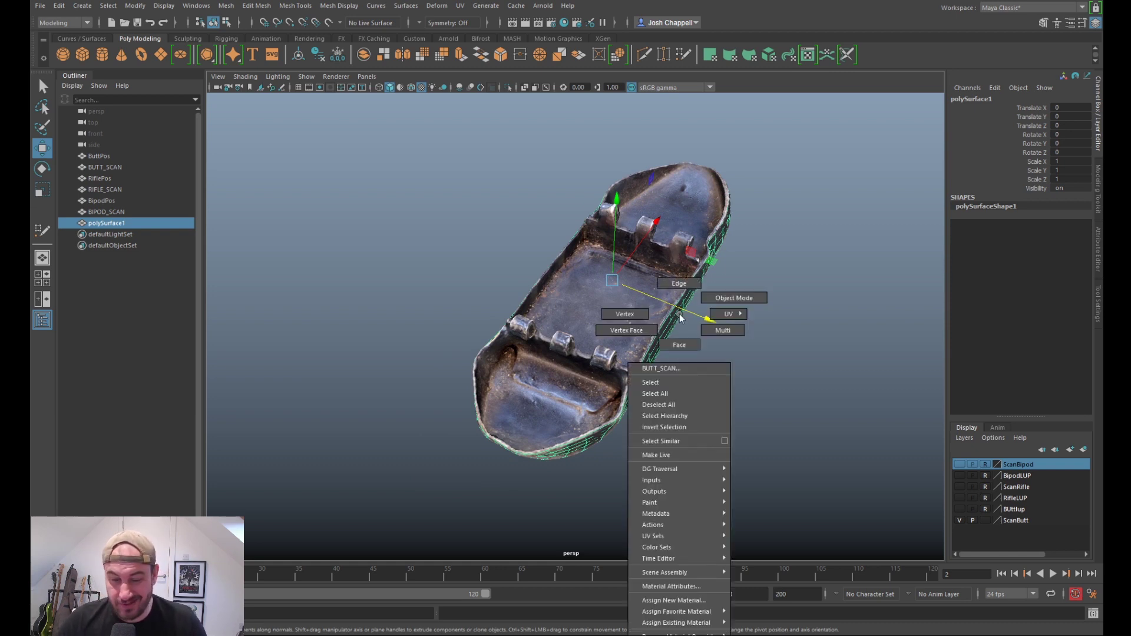
right_click_drag(704, 297, 680, 343)
right_click(722, 215)
left_click(773, 195)
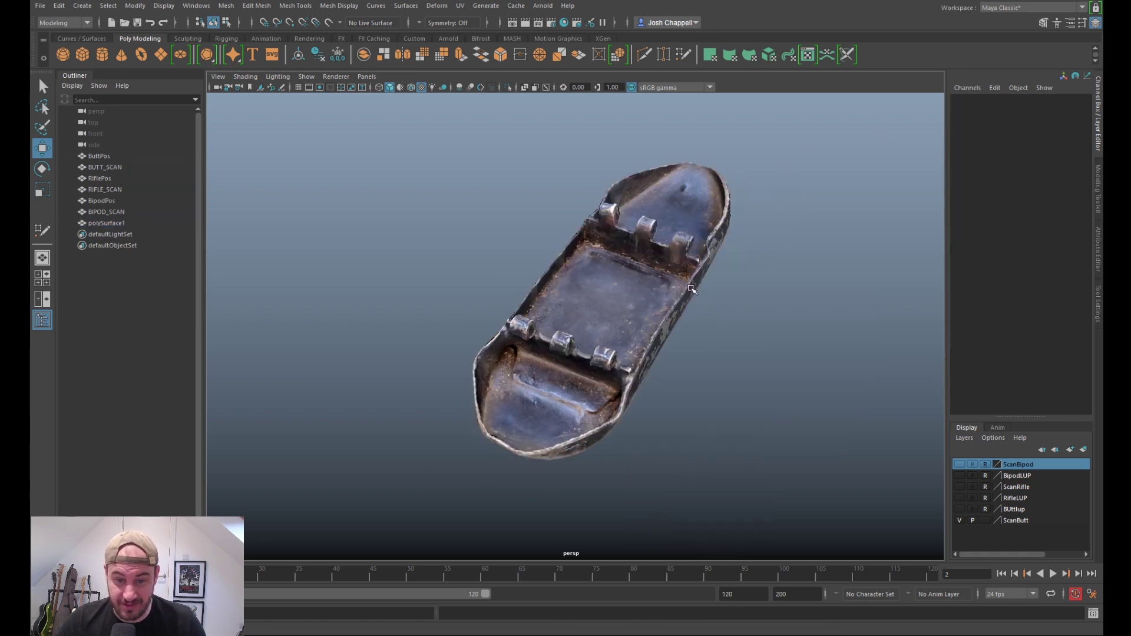
Step: Select polySurface1 and set the ScanButt layer to reference display so the scan cannot be selected
left_click(104, 223)
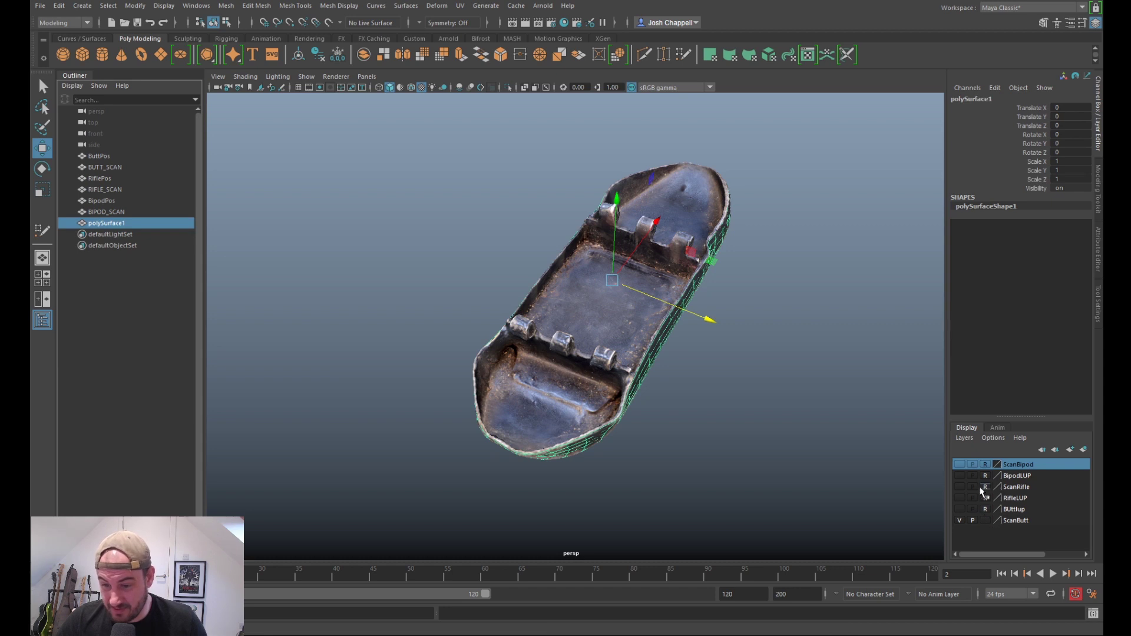
left_click(985, 521)
left_click(985, 520)
left_click(803, 407)
left_click(662, 334)
left_click_drag(662, 335, 703, 357, "alt")
left_click_drag(635, 407, 642, 359, "alt")
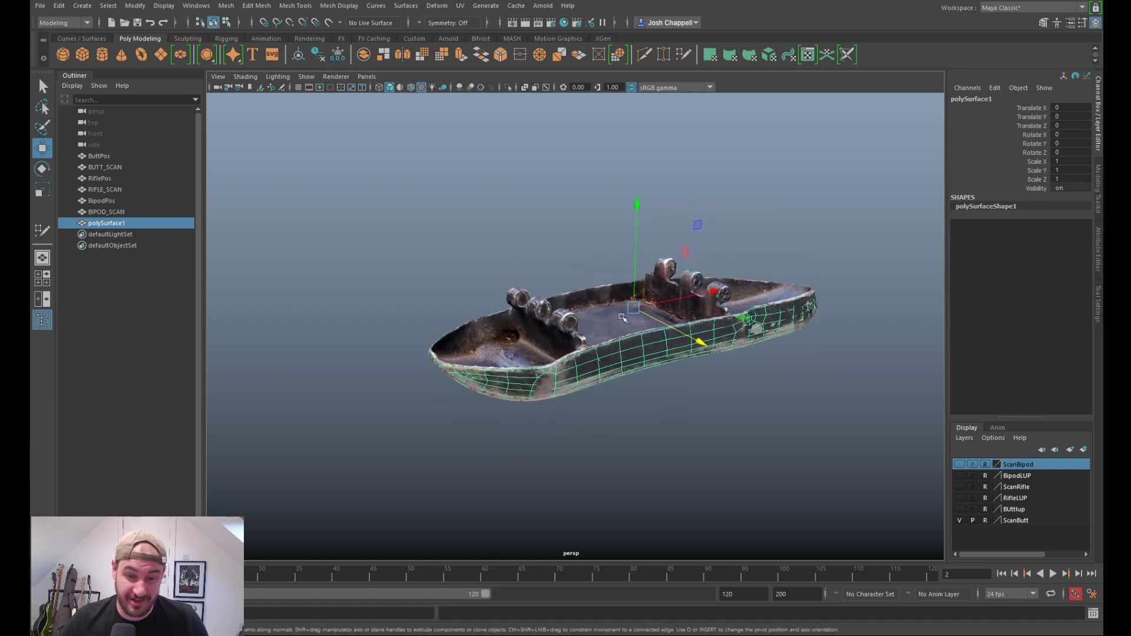
Step: Try to extrude all faces of polySurface1 with a thickness of 0.1
scroll(642, 359, "up", 4)
right_click(655, 378)
left_click(878, 225)
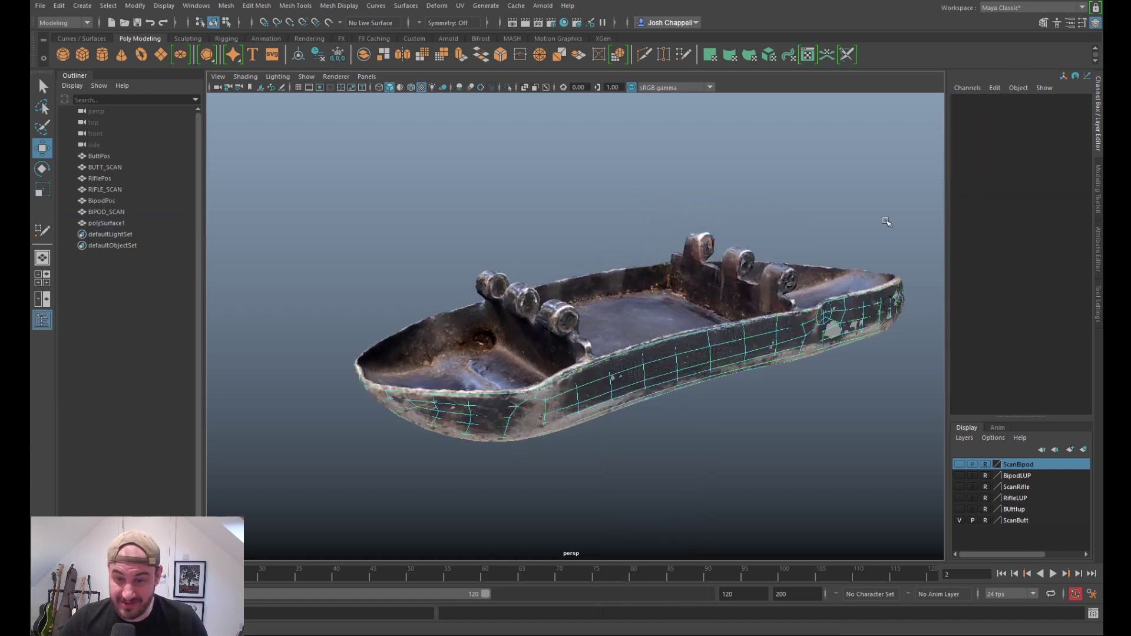
left_click_drag(927, 214, 334, 481)
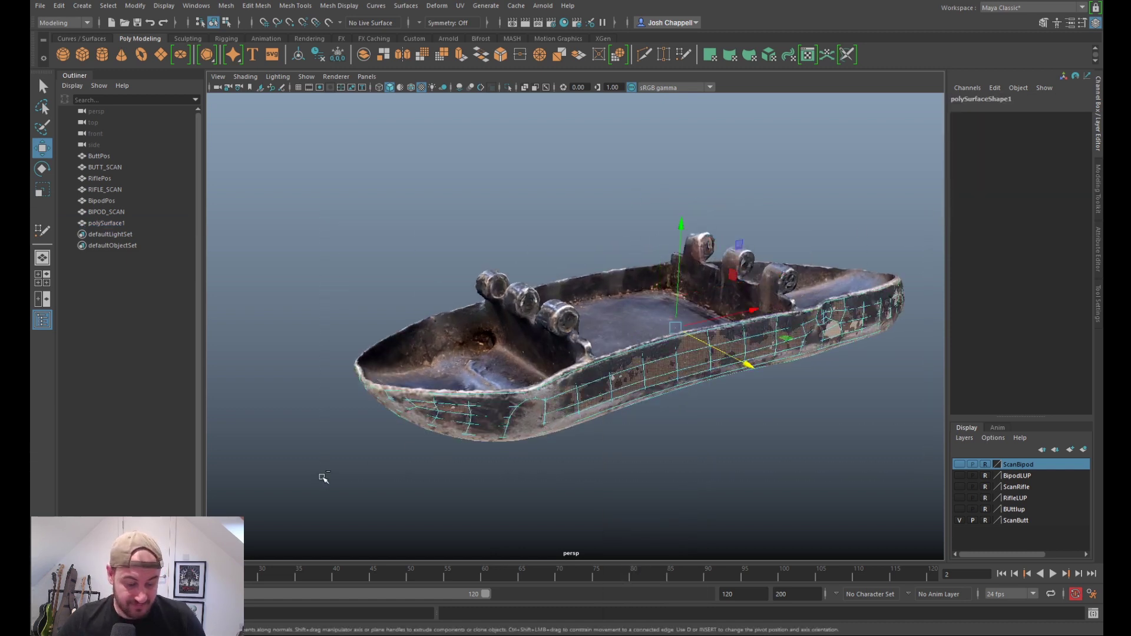
key("ctrl+e")
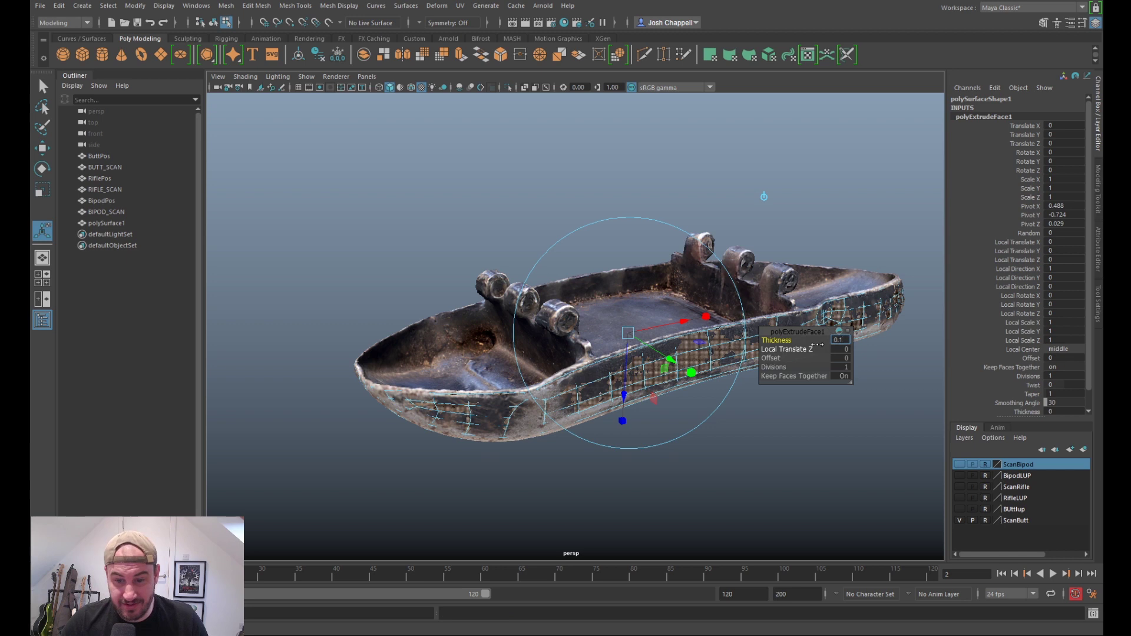
type("0.1")
key("Return")
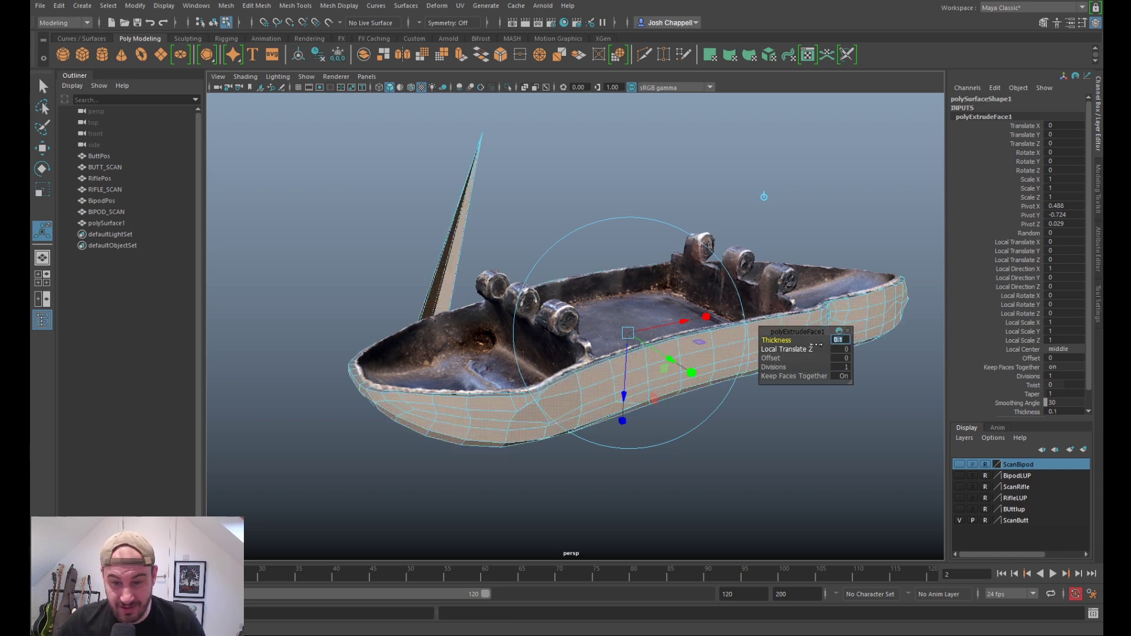
Step: Inspect the extruded shell from above and the side, return polySurface1 to object mode and isolate it
left_click_drag(609, 400, 701, 115, "alt")
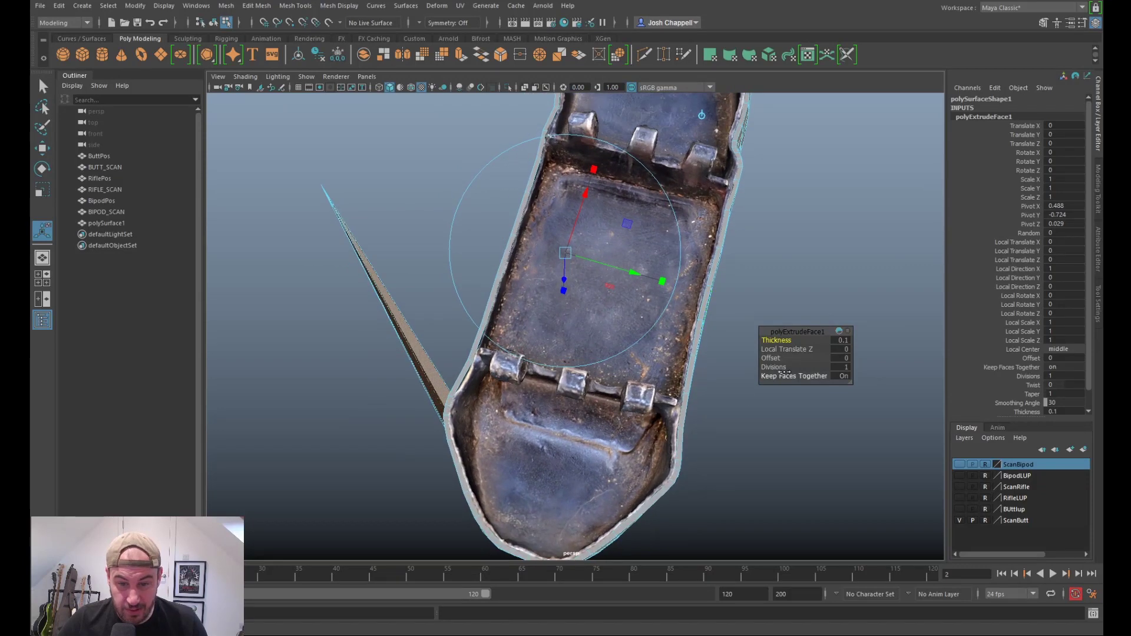
left_click(734, 497)
left_click_drag(735, 498, 791, 433, "alt")
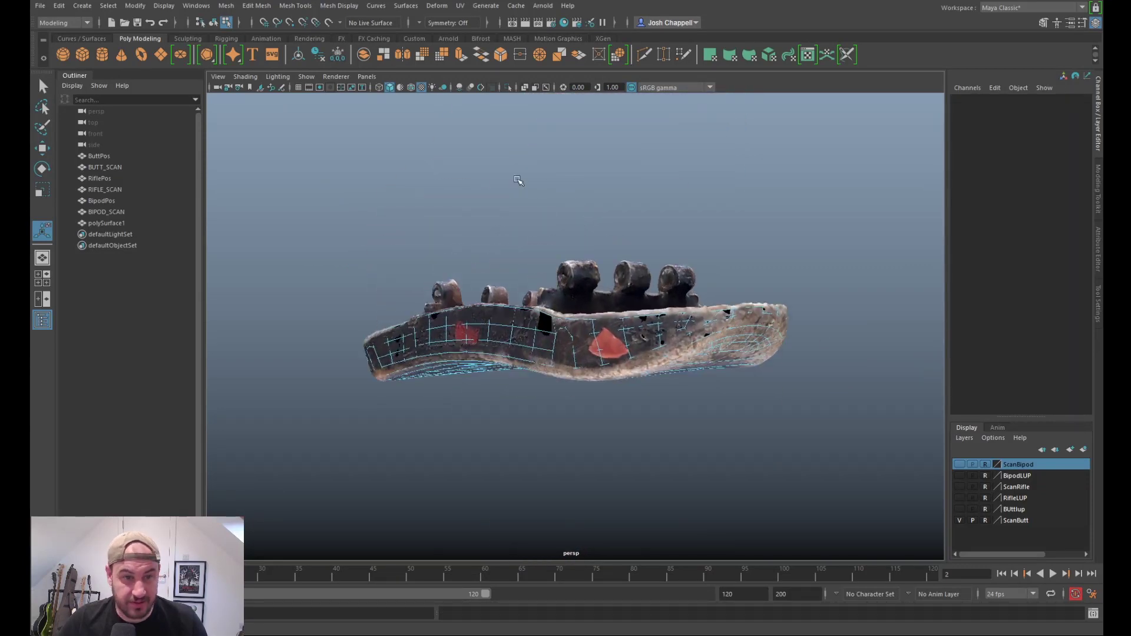
right_click_drag(624, 323, 701, 285)
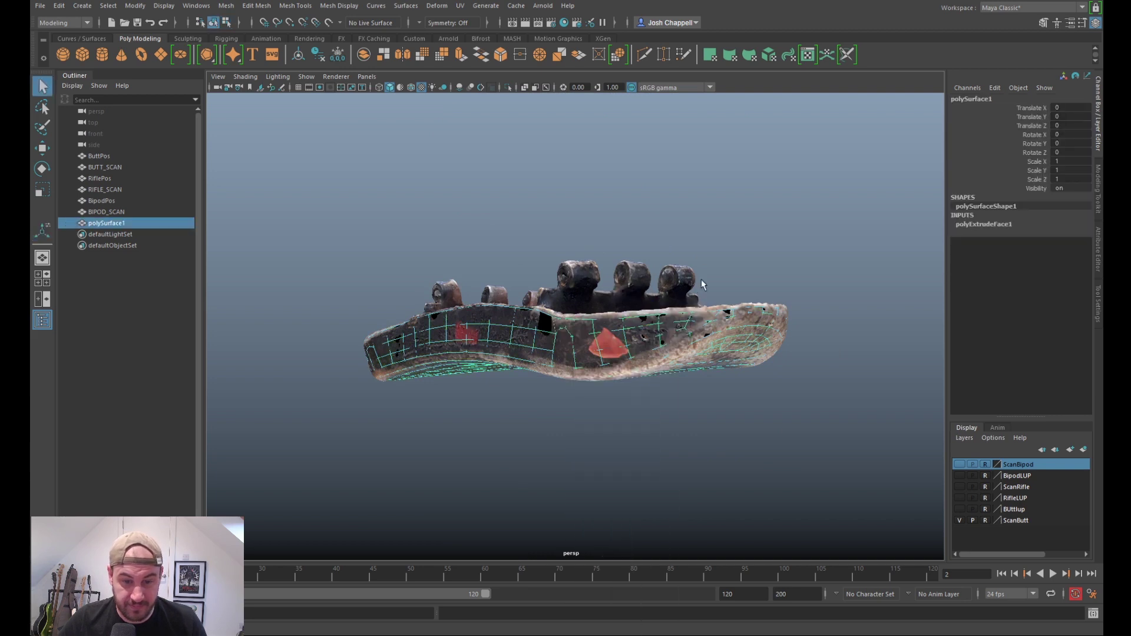
key("ctrl+1")
left_click(687, 300)
left_click_drag(687, 301, 699, 238, "alt")
Step: Undo the isolation, the face extrusion and the face selection on polySurface1
key("ctrl+z")
key("ctrl+z")
key("ctrl+z")
key("ctrl+z")
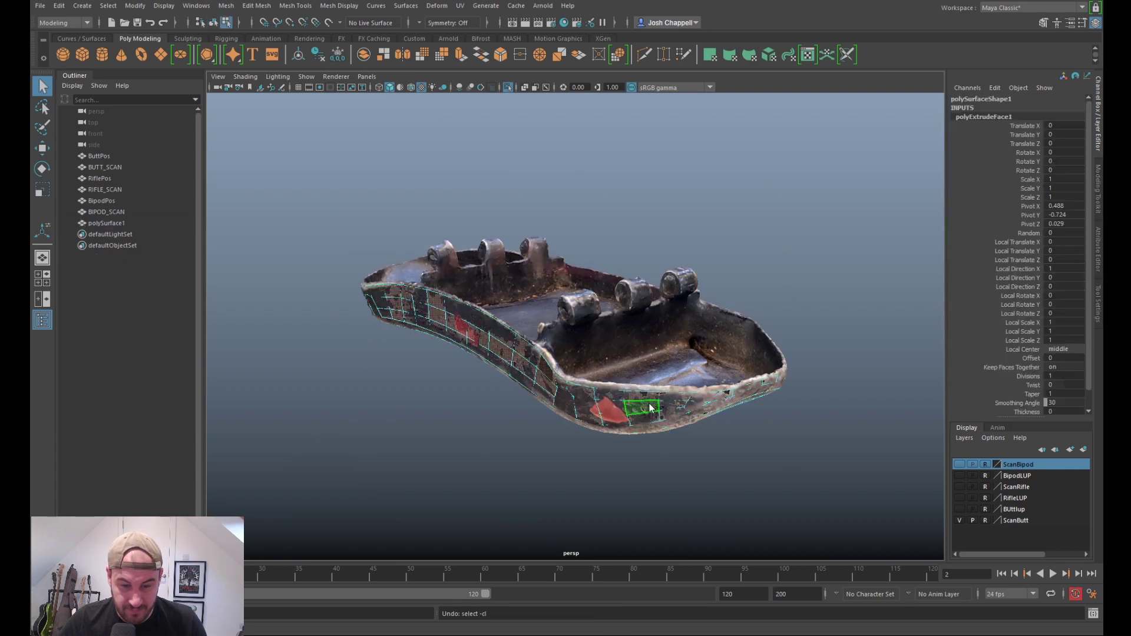
right_click_drag(651, 408, 726, 291)
left_click(760, 271)
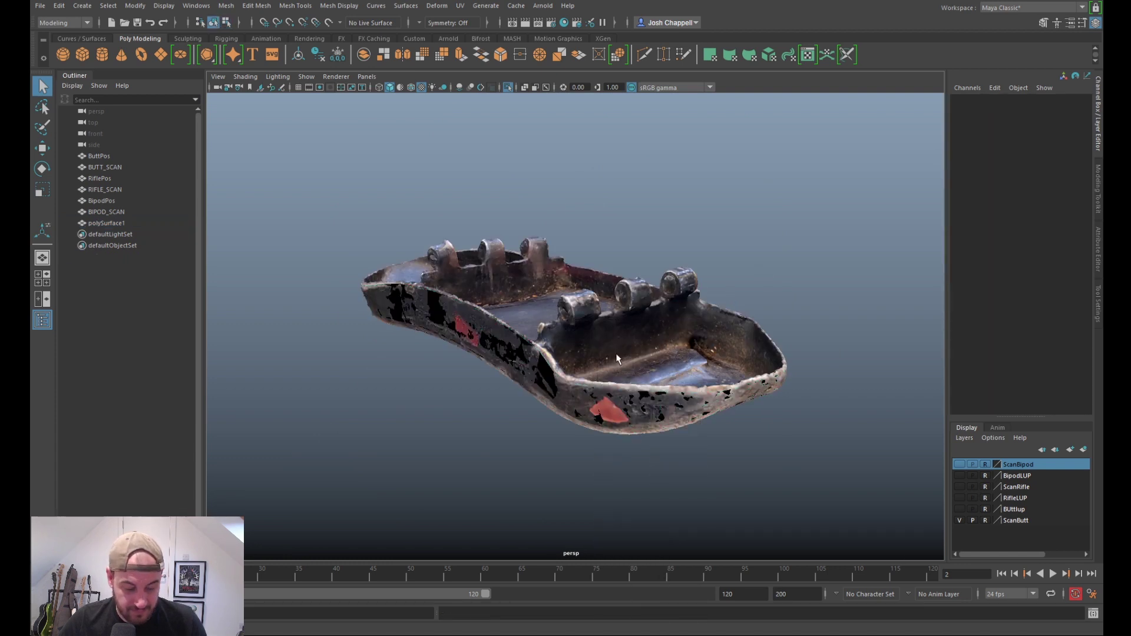
key("ctrl+z")
key("ctrl+z")
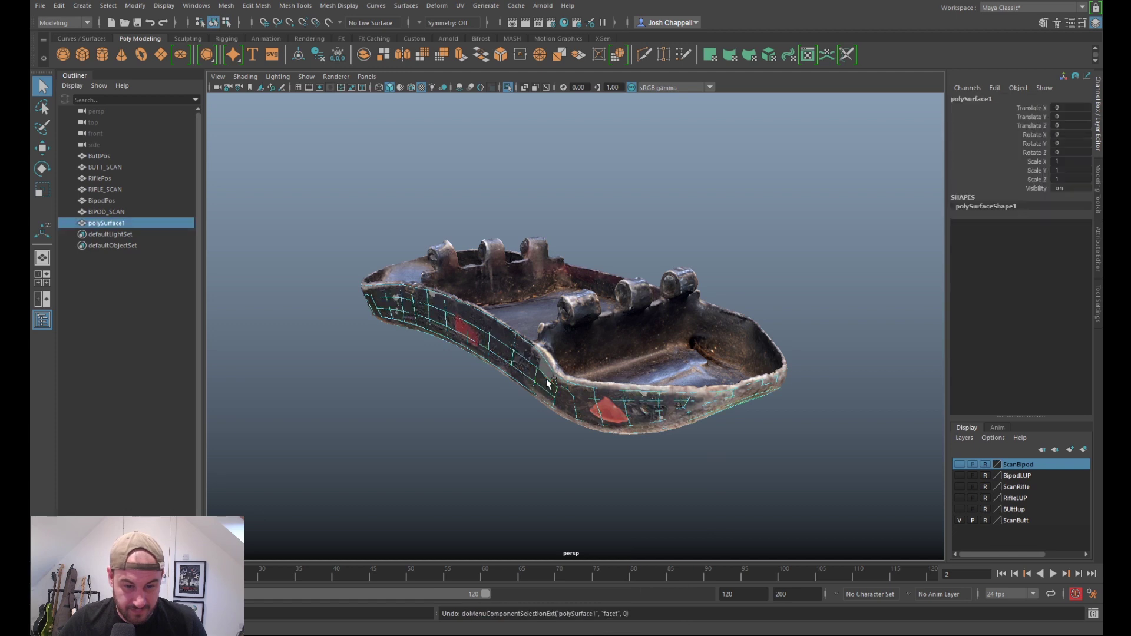
key("ctrl+z")
key("ctrl+z")
Step: Isolate polySurface1 in object mode and deselect it to check its inner and outer shading
right_click_drag(546, 379, 616, 301)
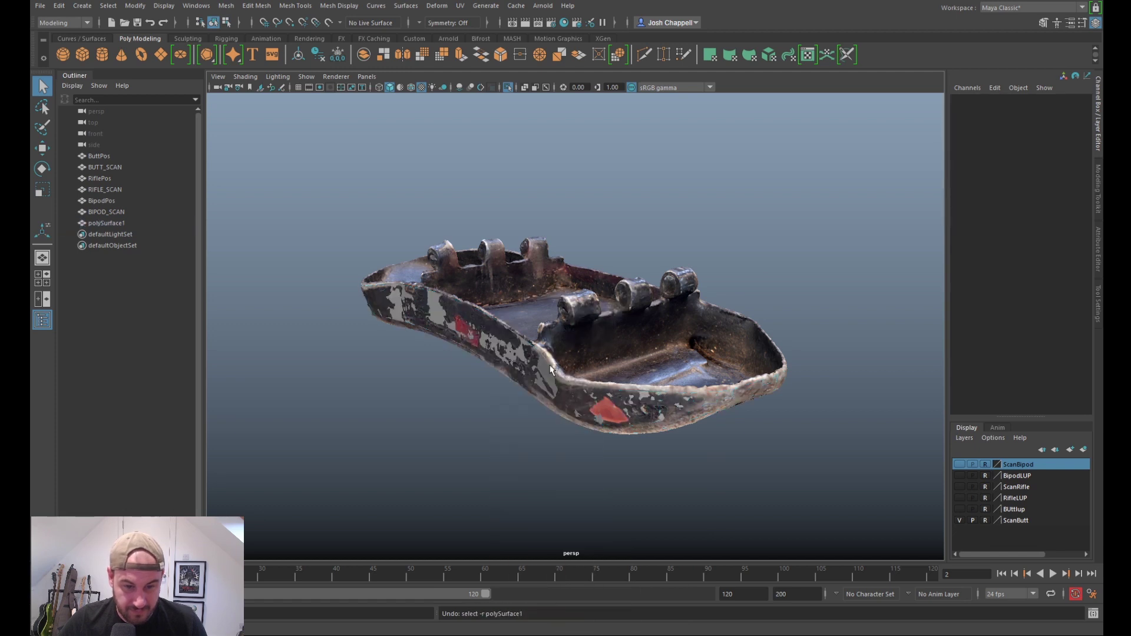
left_click(546, 373)
key("ctrl+1")
left_click(754, 271)
left_click_drag(746, 293, 623, 358, "alt")
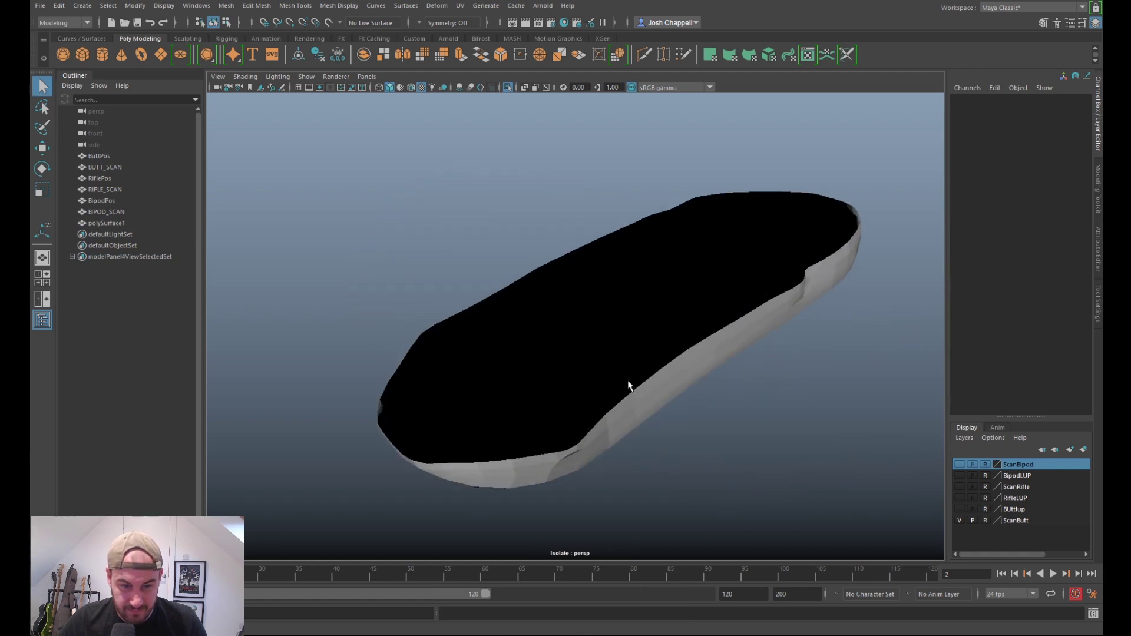
Step: Preview polySurface1 with smooth mesh display and examine the smoothed shell
left_click(634, 407)
key("3")
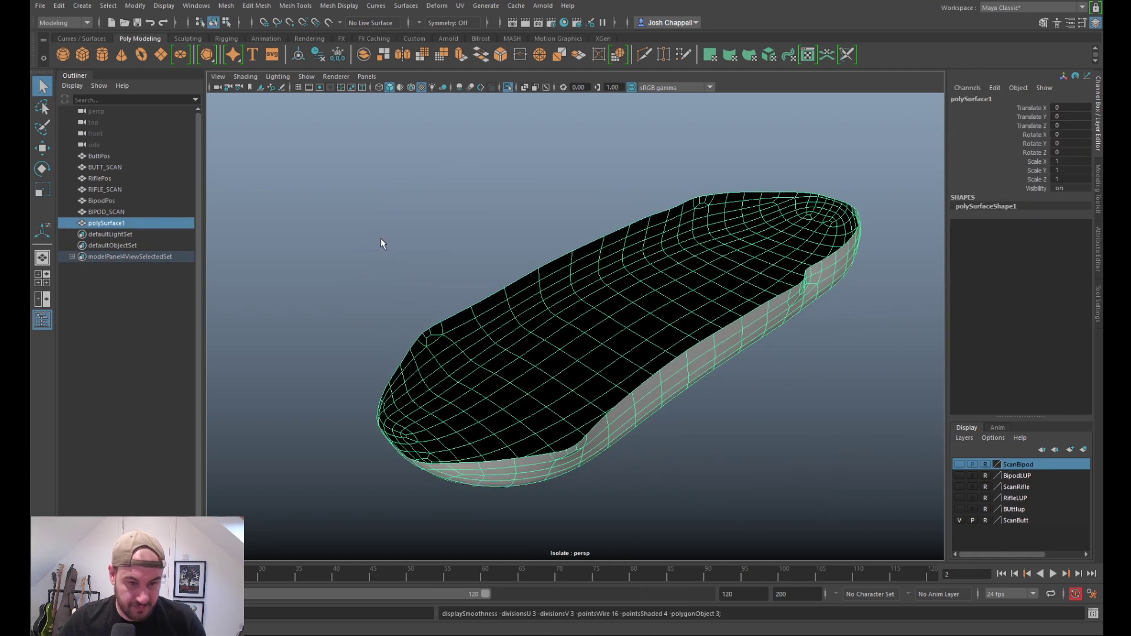
left_click(384, 244)
left_click_drag(433, 277, 575, 348, "alt")
left_click(609, 358)
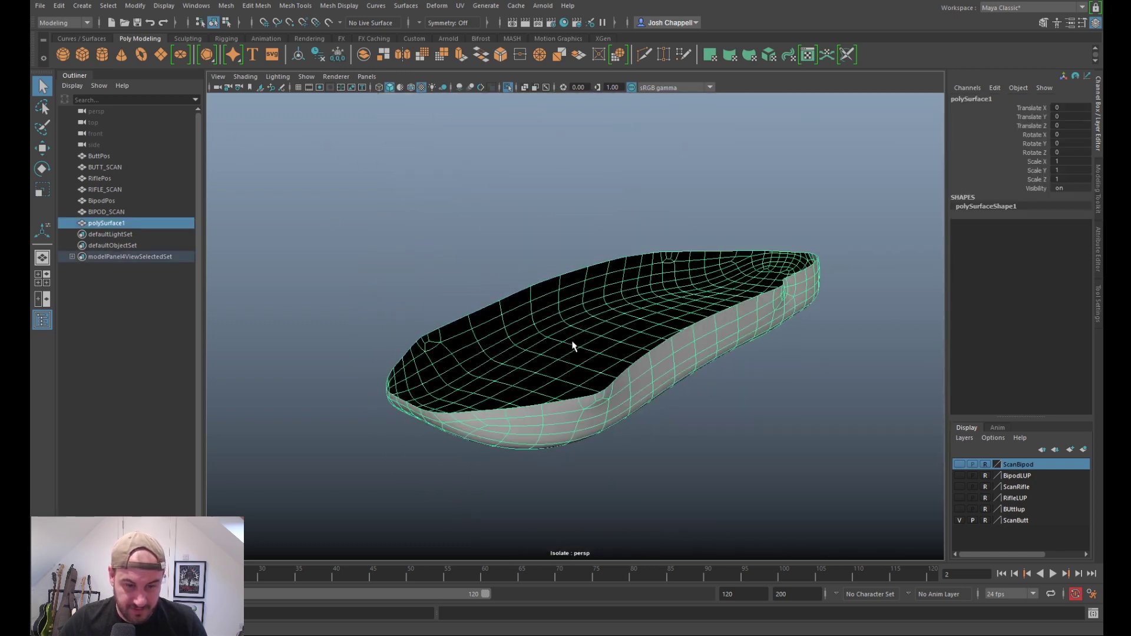
Step: Select all faces of polySurface1 and extrude them
right_click(631, 325)
right_click_drag(632, 325, 647, 346)
left_click_drag(844, 215, 324, 481)
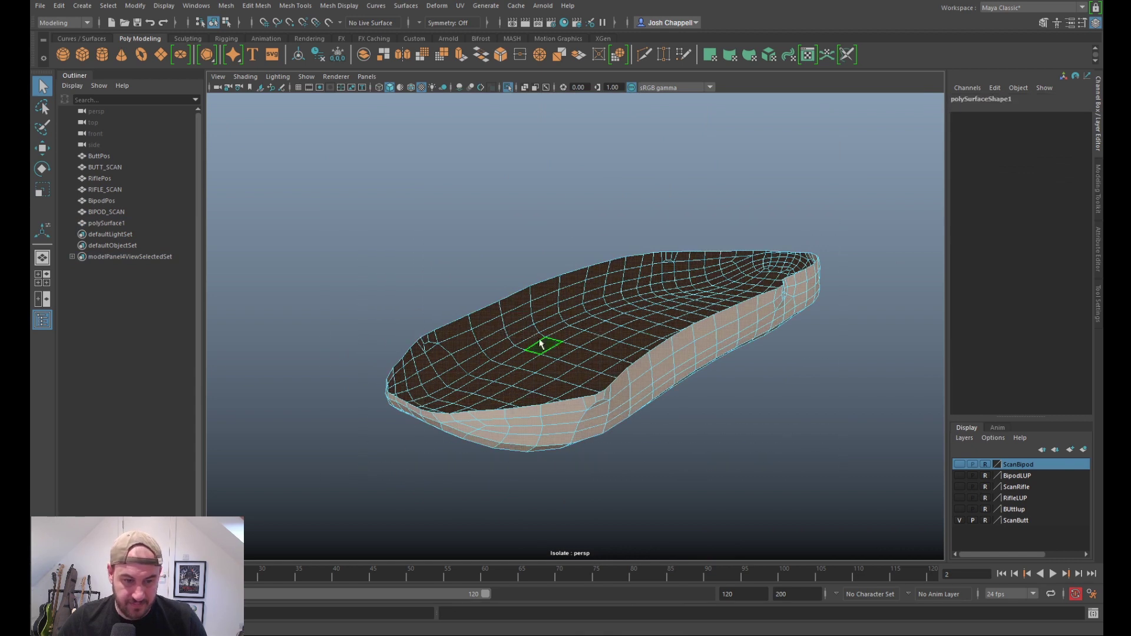
left_click(338, 55)
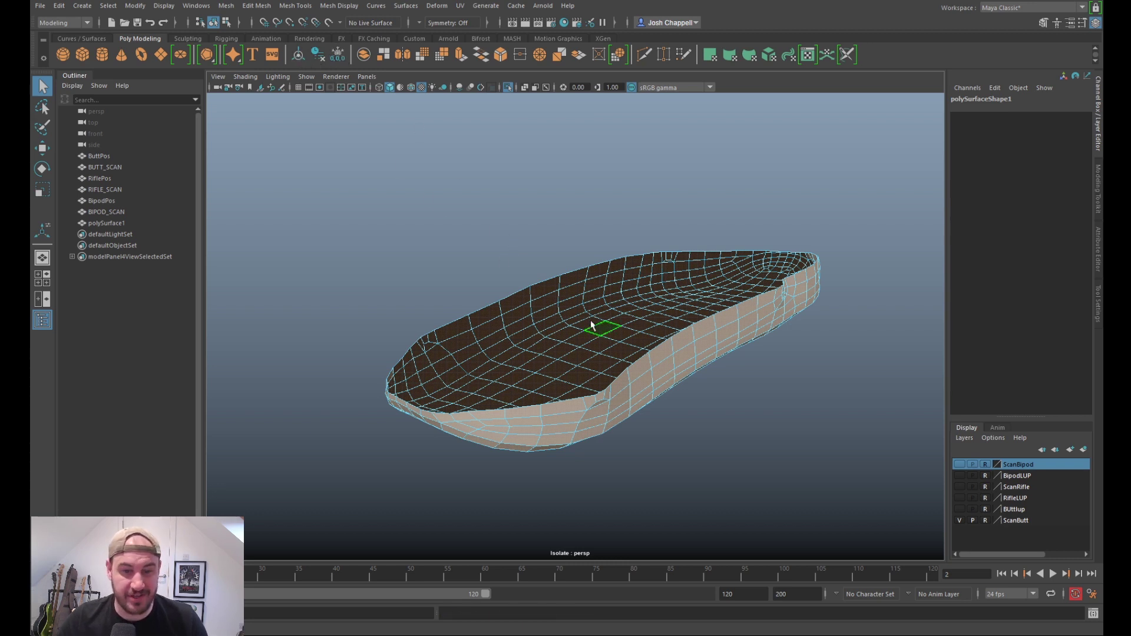
key("ctrl+e")
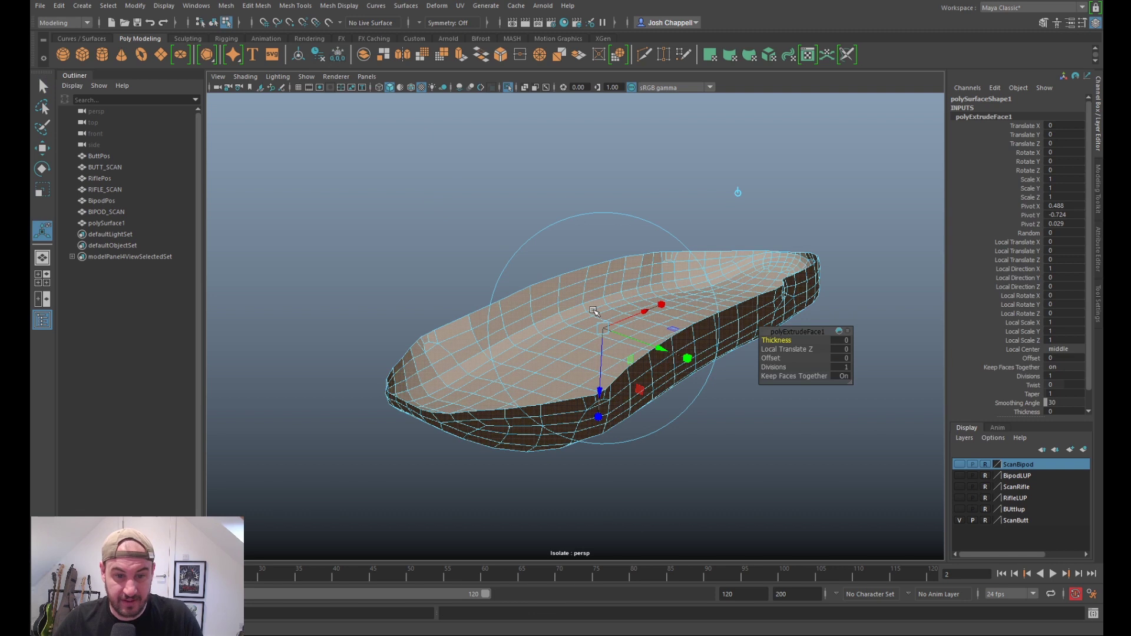
Step: Try a thickness of 0.2 on the face extrusion and undo the deselection
left_click_drag(772, 349, 779, 341)
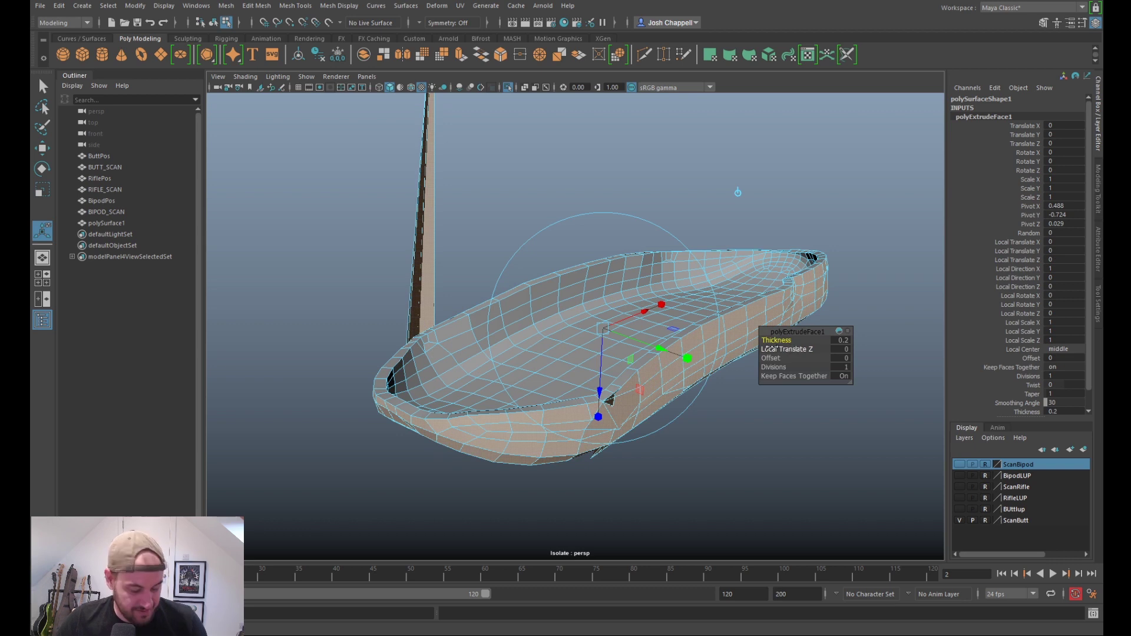
left_click(849, 232)
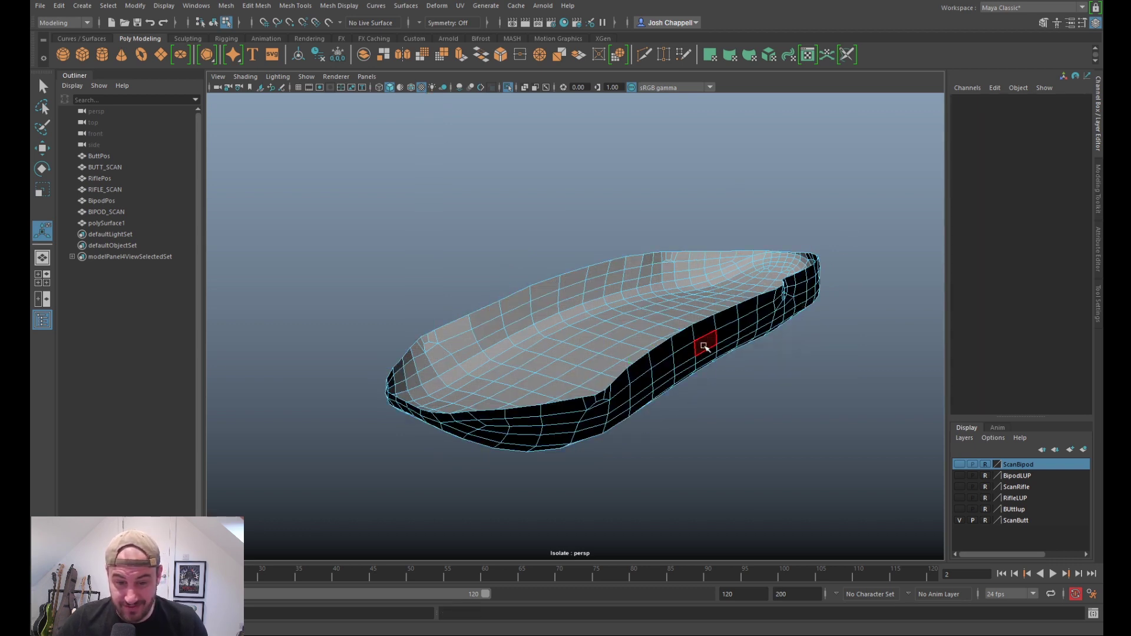
key("ctrl+z")
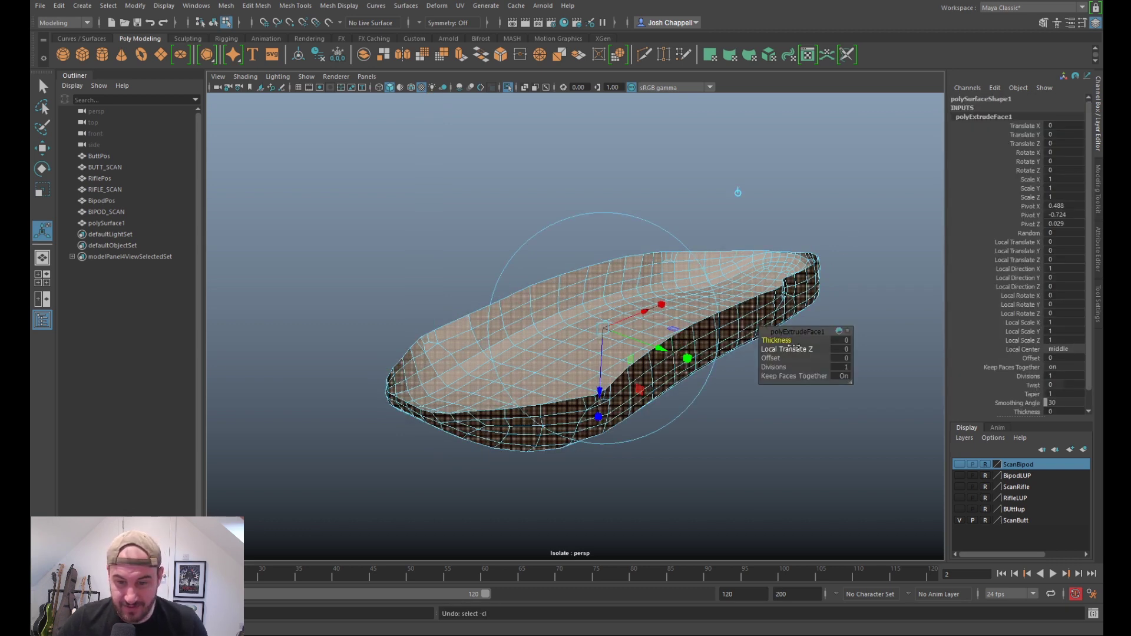
Step: Set the face extrusion's Local Translate Z to -0.1
left_click(841, 349)
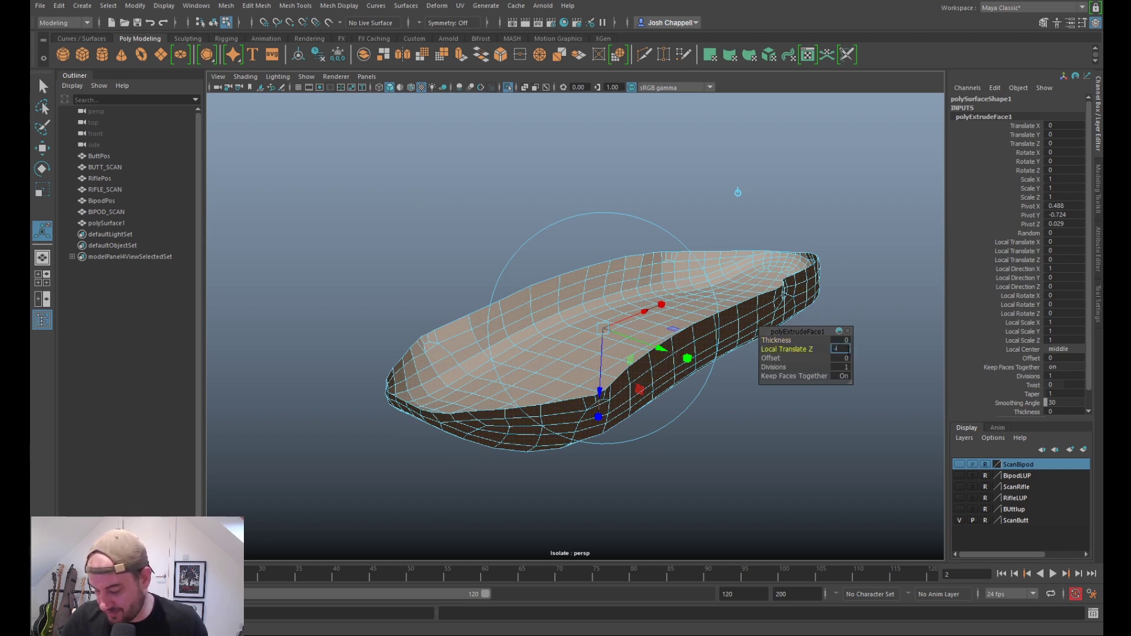
key("Return")
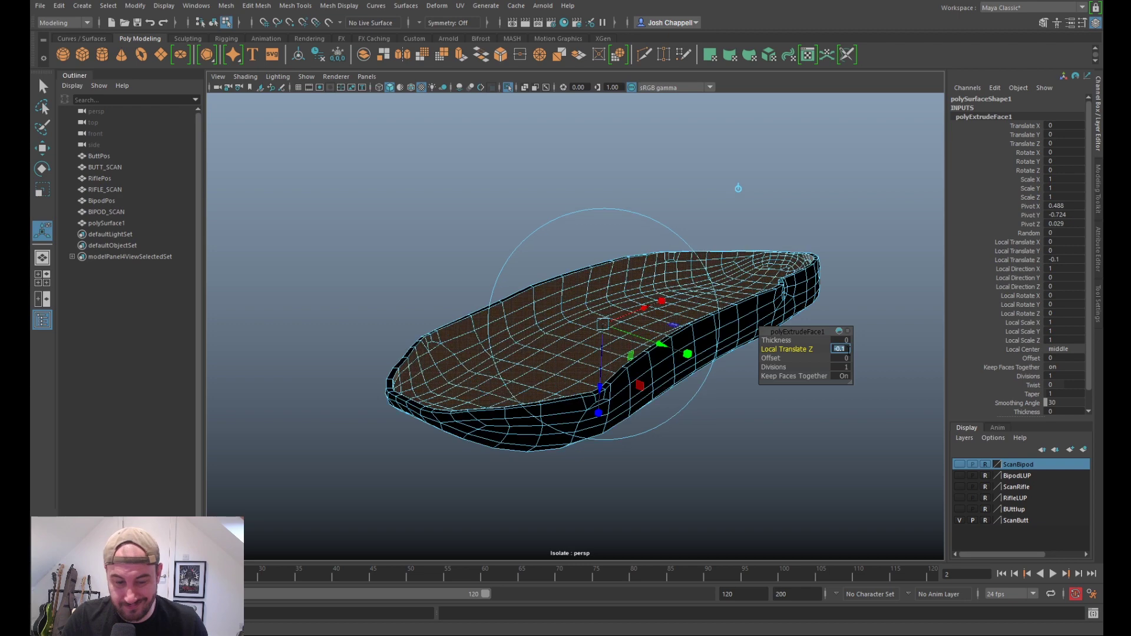
left_click_drag(612, 365, 587, 296, "alt")
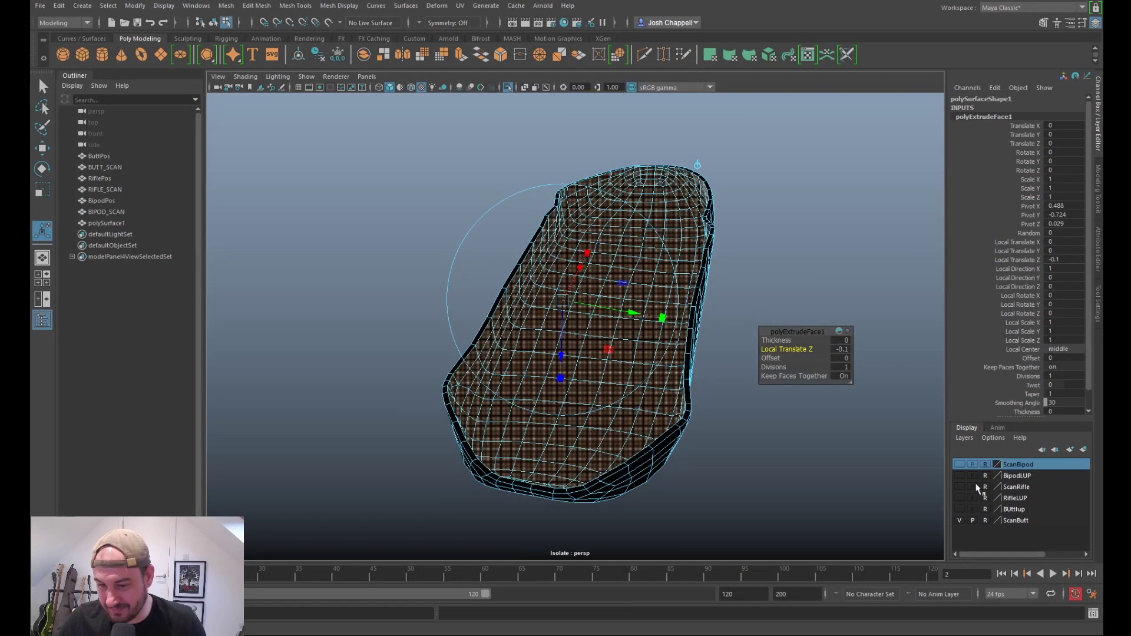
Step: Return polySurface1 to object mode, show the scan again and compare the shell's walls with the scan's inner sides
right_click_drag(654, 330, 671, 306)
key("ctrl+1")
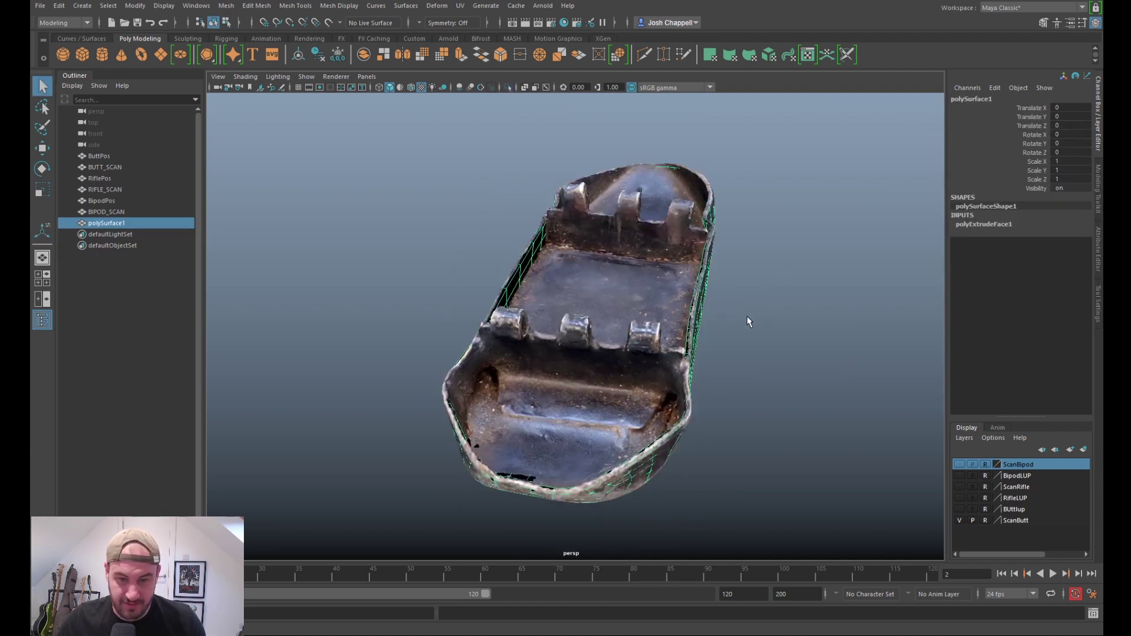
left_click(748, 347)
scroll(750, 355, "up", 3)
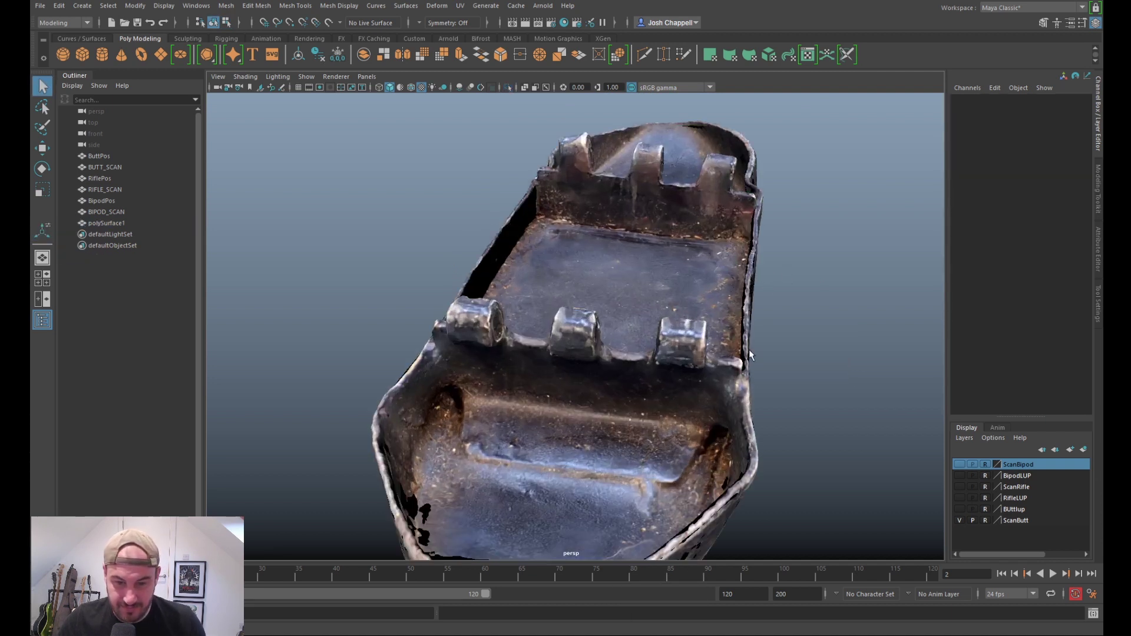
left_click(492, 261)
left_click_drag(510, 265, 357, 388, "alt")
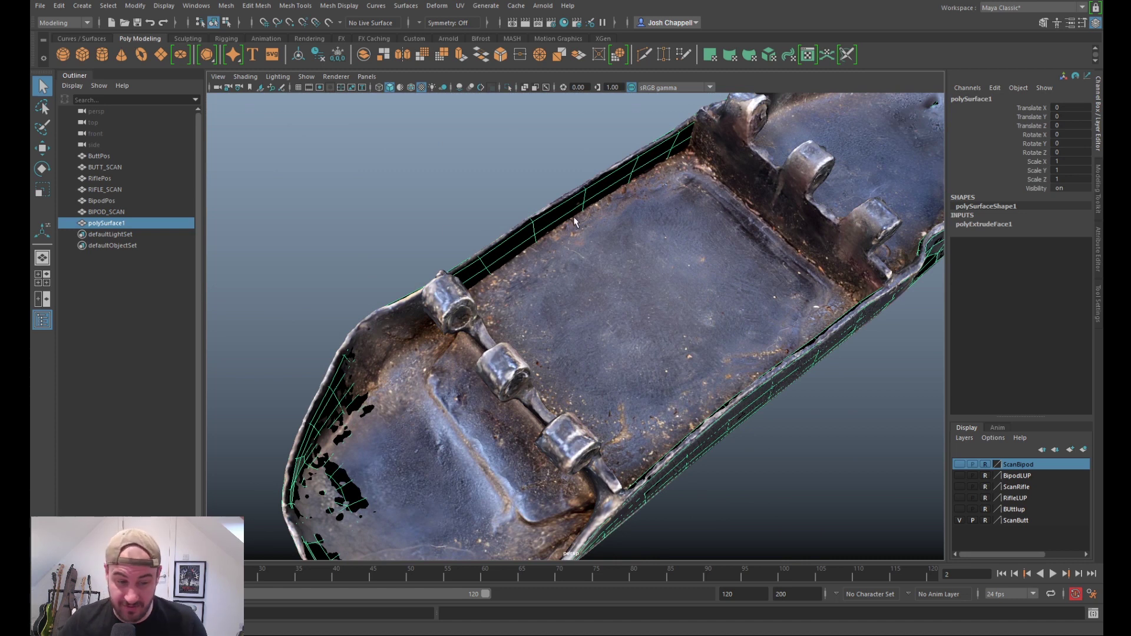
left_click_drag(575, 221, 649, 257, "alt")
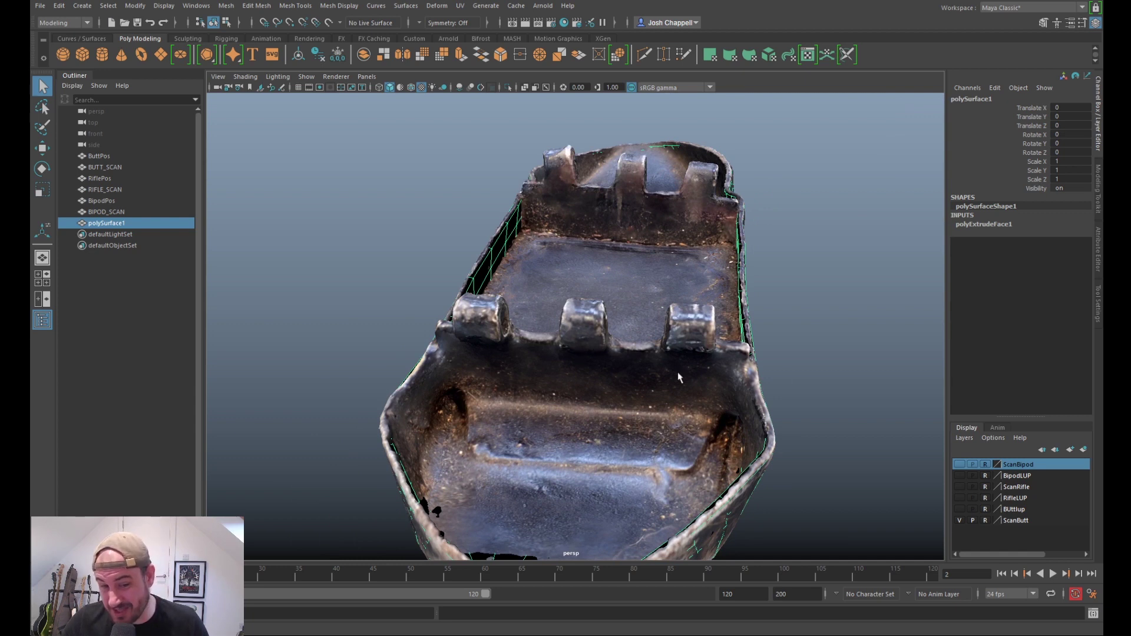
left_click_drag(774, 318, 769, 318, "alt")
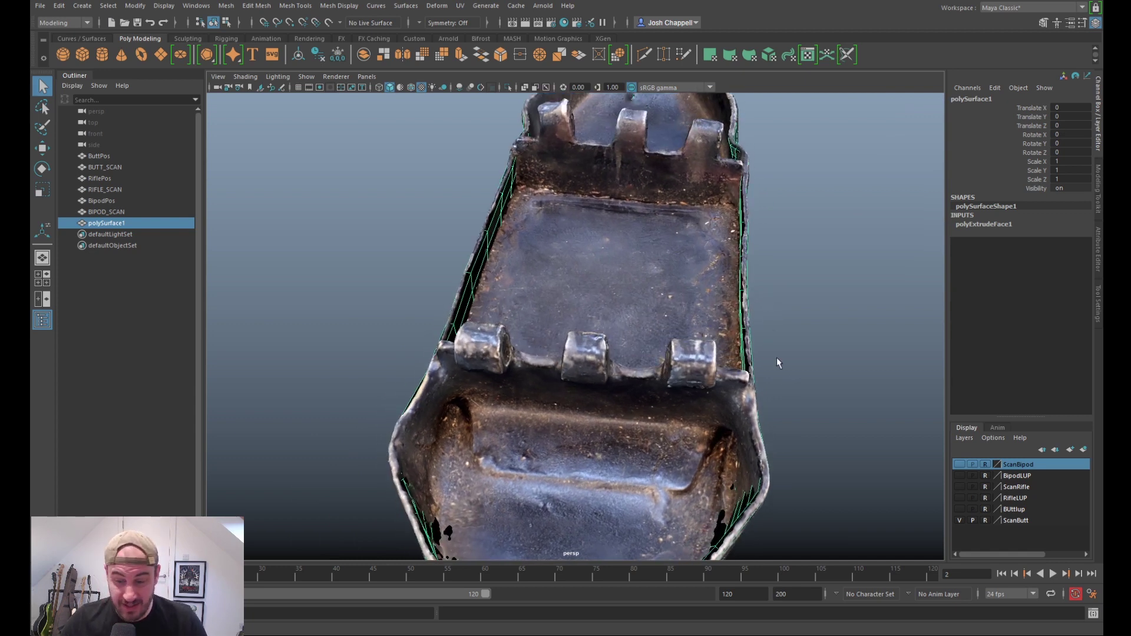
Step: Isolate polySurface1 and examine the extruded inner rim around the rounded end
key("ctrl+1")
mouse_move(631, 371)
left_mouse_down("alt")
mouse_move(656, 330)
mouse_move(621, 369)
left_mouse_up("alt")
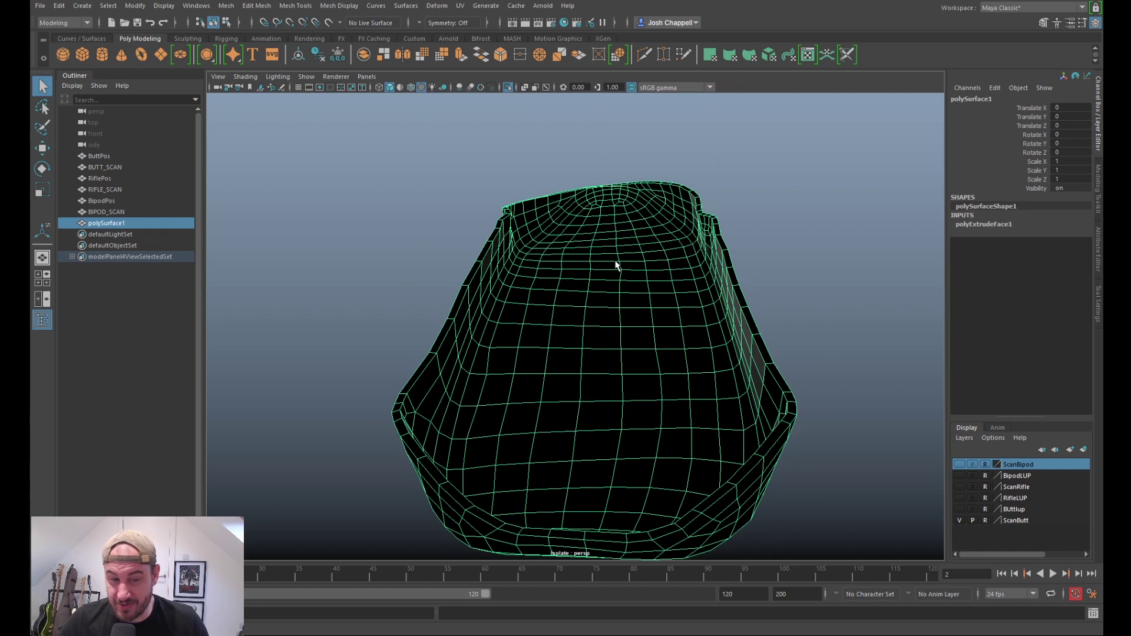
left_click_drag(618, 263, 480, 281, "alt")
middle_click_drag(736, 289, 480, 292, "alt")
left_click_drag(480, 292, 642, 290, "alt")
right_click_drag(641, 291, 676, 236, "alt")
middle_click_drag(677, 236, 678, 240, "alt")
left_click_drag(678, 240, 566, 315, "alt")
middle_click_drag(676, 466, 642, 383, "alt")
Step: Switch polySurface1 to edge mode, select an inner rim edge near the rounded end and activate the Move tool
right_click_drag(618, 313, 606, 283)
left_click(567, 285)
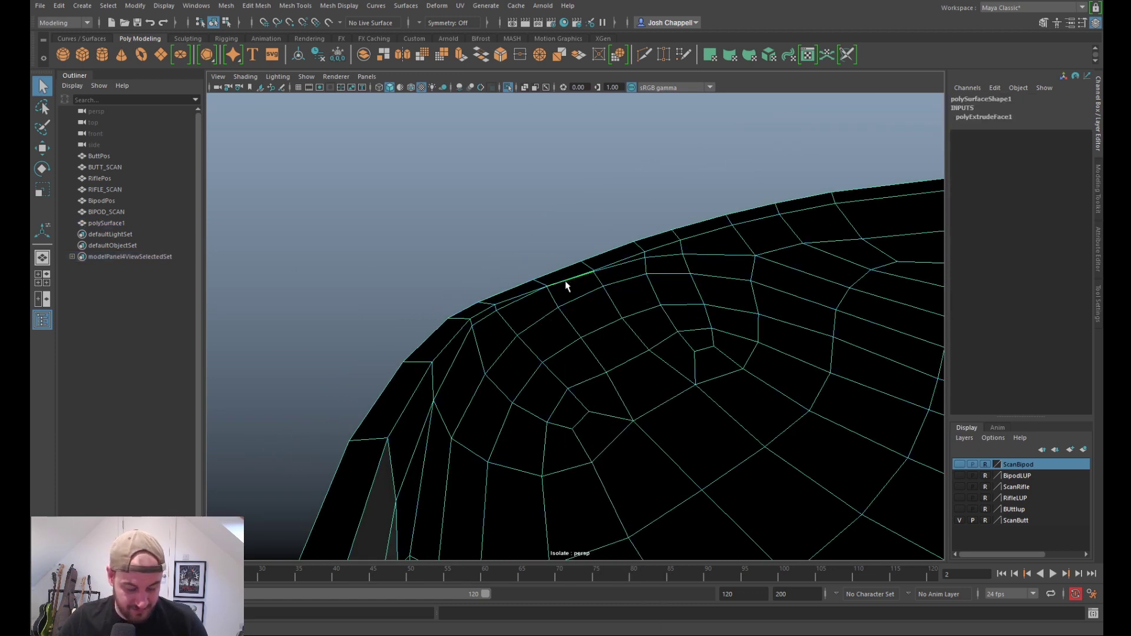
key("f")
scroll(589, 375, "down", 8)
left_click_drag(589, 378, 573, 289, "alt")
key("w")
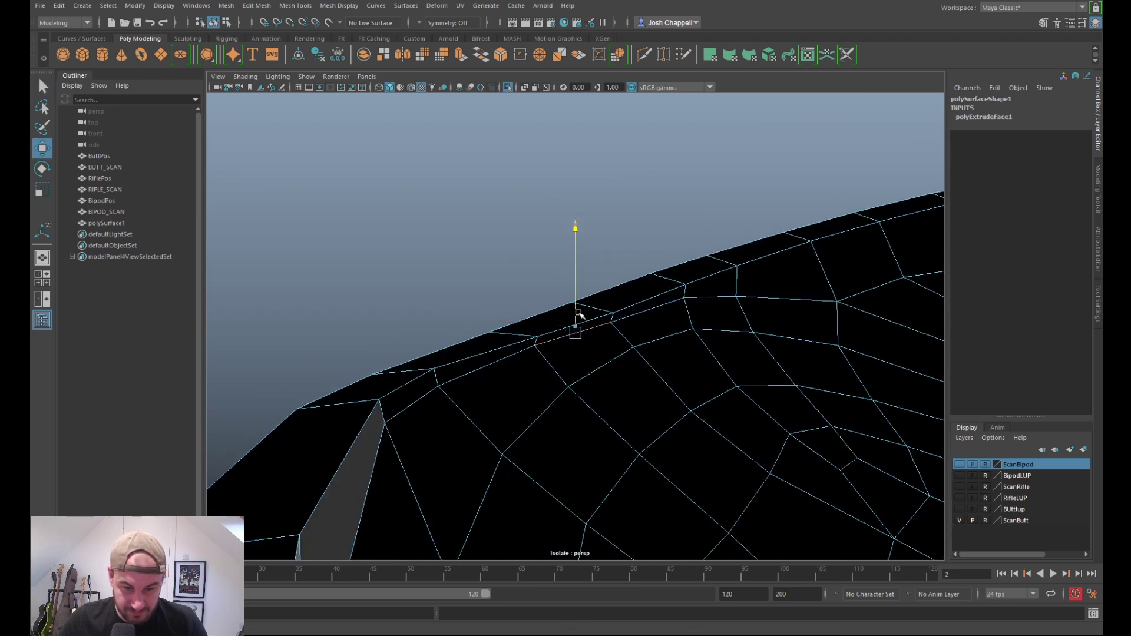
Step: Switch to vertex mode and move two inner rim vertices slightly downward near the rounded end
left_click_drag(576, 335, 478, 357, "alt")
right_click_drag(429, 330, 384, 328)
left_click(384, 341)
left_click_drag(384, 342, 389, 350)
left_click(310, 349)
left_click_drag(309, 349, 309, 360)
Step: Pick several inner rim vertices on polySurface1 and inspect their alignment along the rounded end
left_click_drag(517, 351, 597, 343, "alt")
left_click(557, 337)
left_click(619, 309)
left_click(646, 308)
left_click_drag(647, 308, 689, 339, "alt")
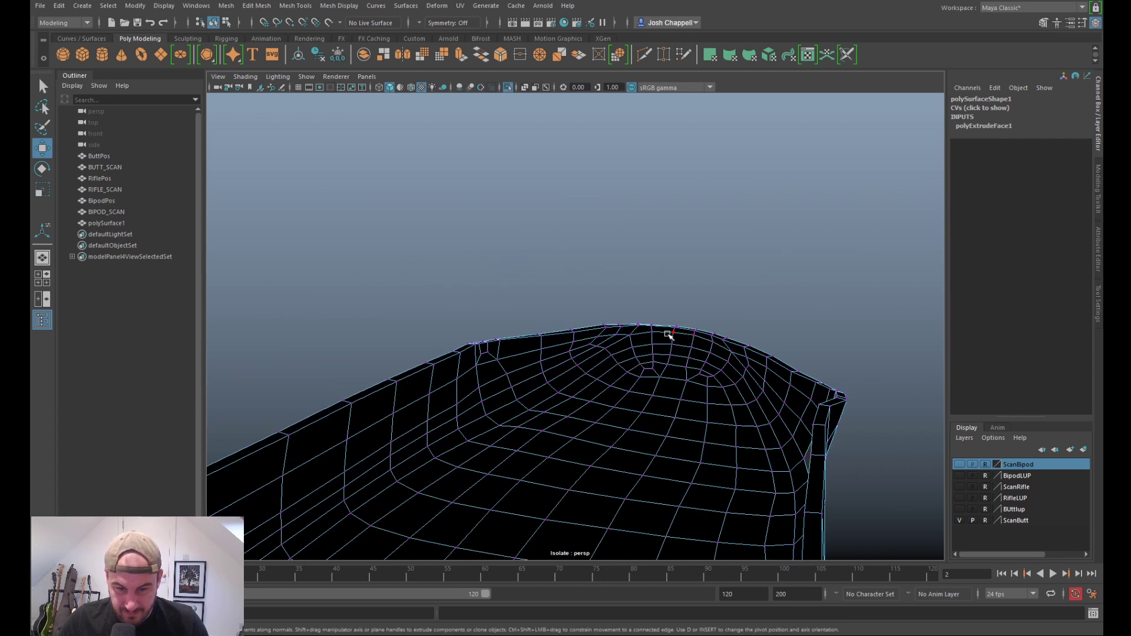
scroll(679, 334, "up", 4)
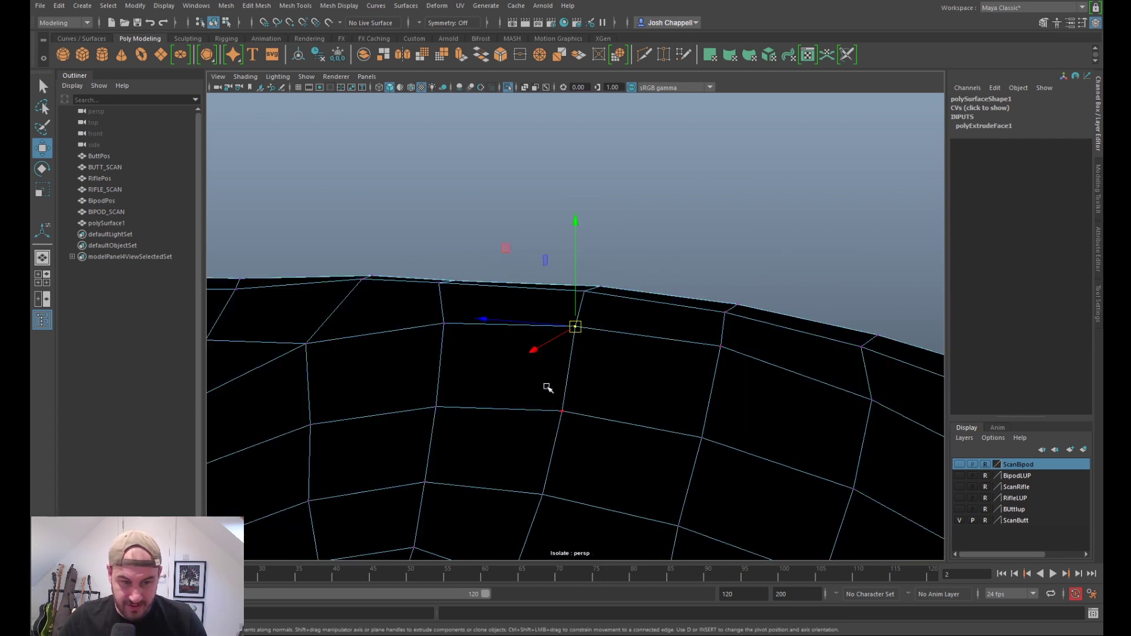
left_click_drag(547, 388, 722, 383, "alt")
Step: Return polySurface1 to object mode and reverse the normals of the whole shell
right_click_drag(749, 325, 803, 312)
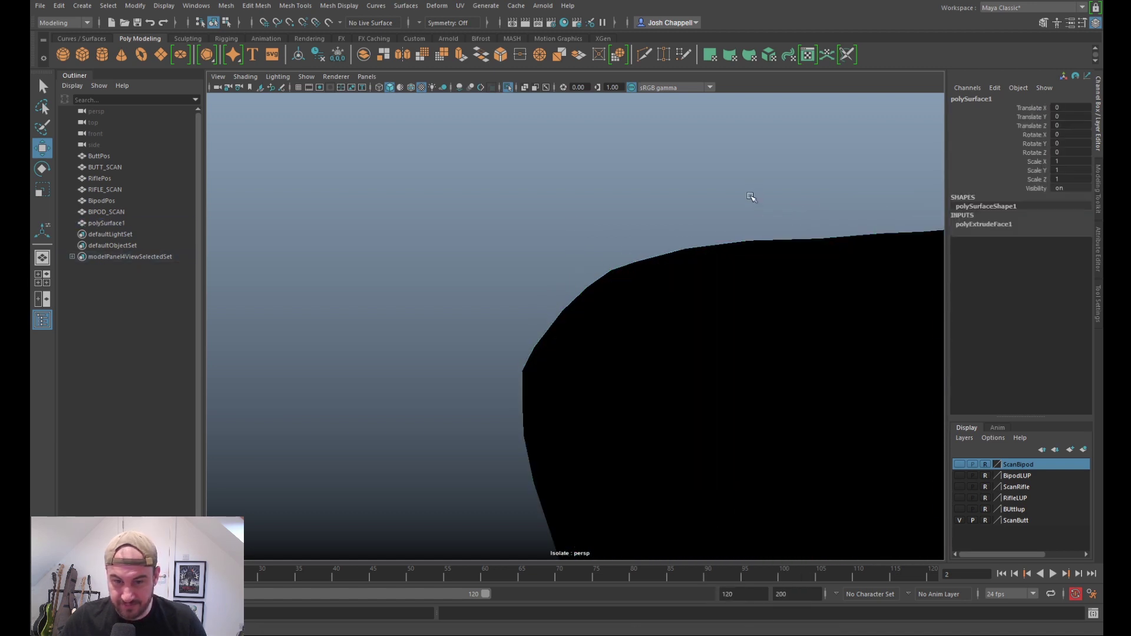
left_click(740, 302)
left_click(334, 7)
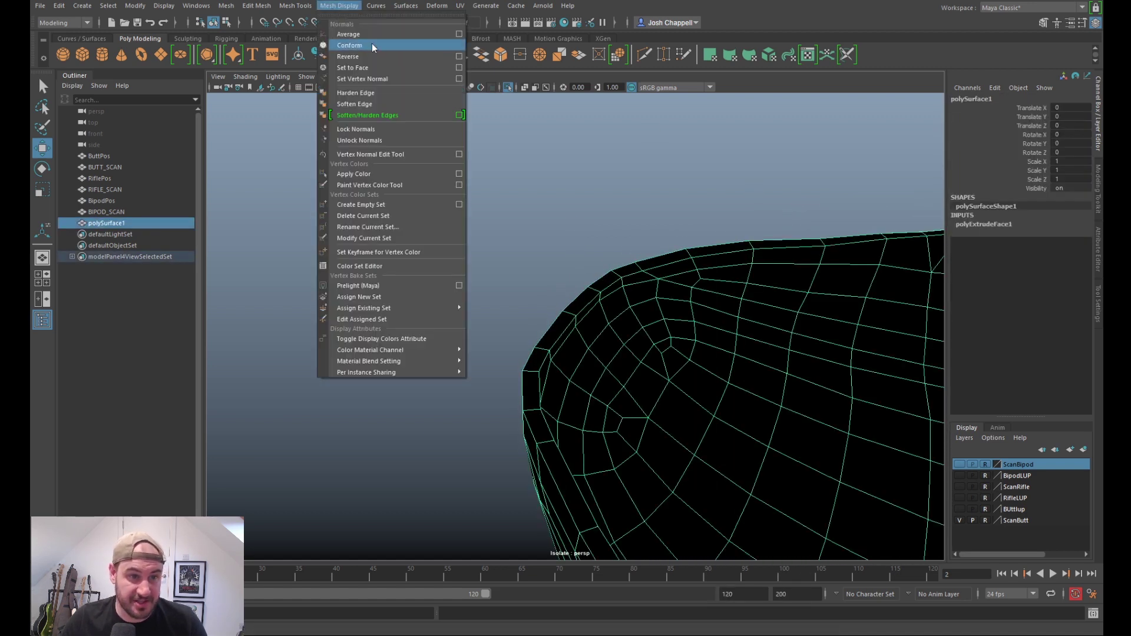
left_click(374, 59)
left_click(573, 273)
left_click_drag(637, 296, 601, 290, "alt")
left_click(584, 315)
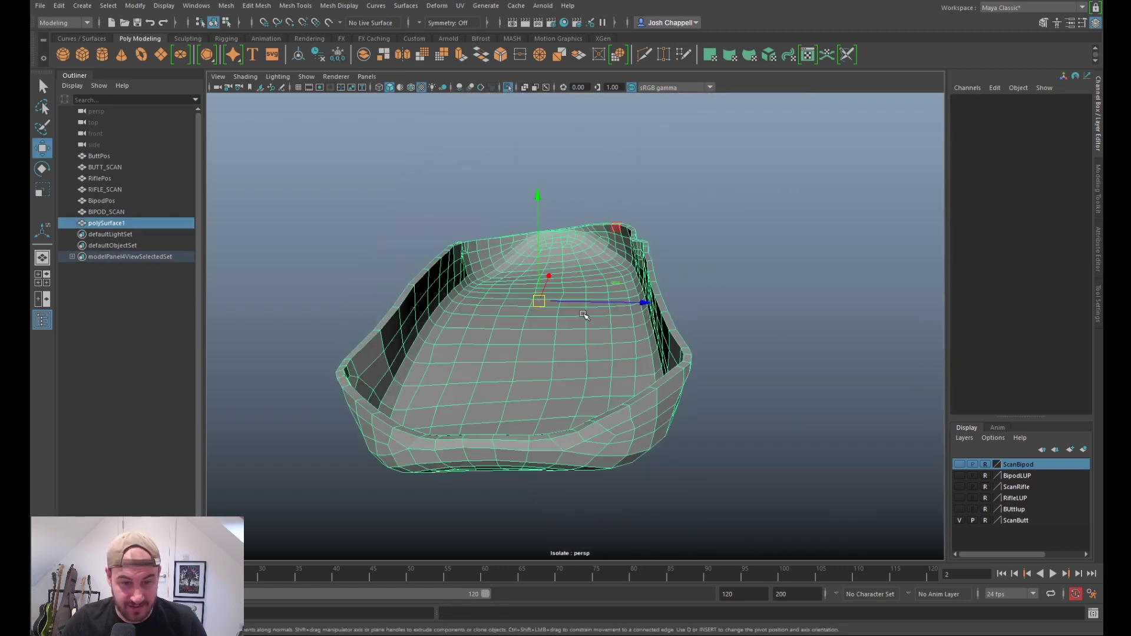
Step: Show the scan to compare the shell's rim with it, and isolate and frame polySurface1 again
key("ctrl+1")
left_click_drag(711, 244, 713, 324, "alt")
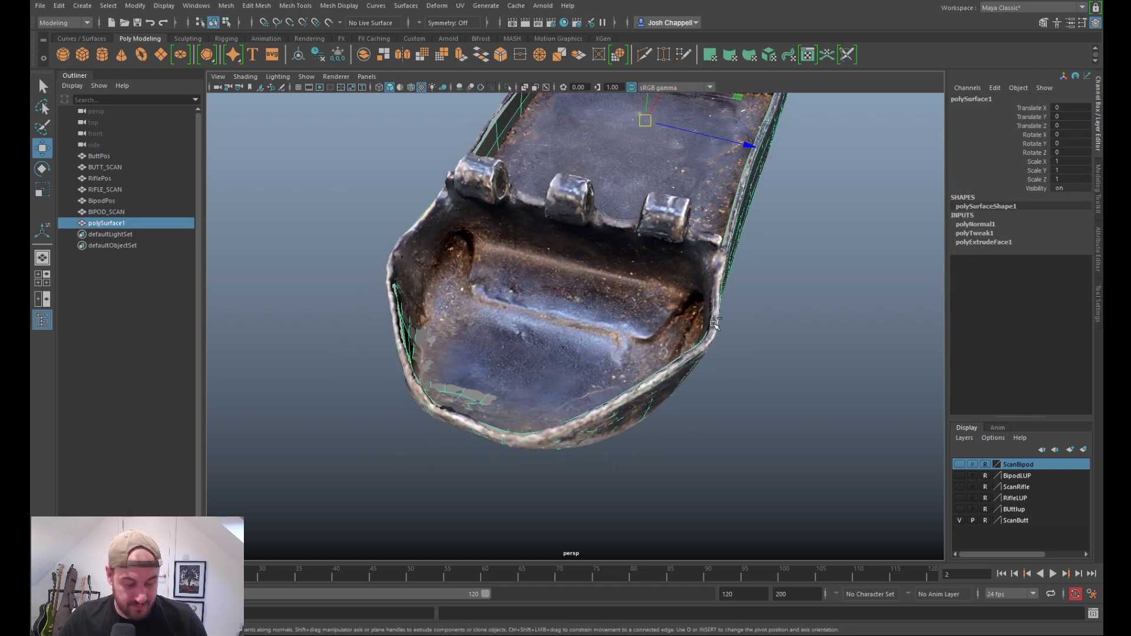
key("ctrl+1")
key("f")
Step: Compare the smooth preview of polySurface1 with its unsmoothed mesh, examining the rim's shape around the rounded end
key("3")
scroll(700, 381, "up", 3)
left_click_drag(700, 381, 720, 426, "alt")
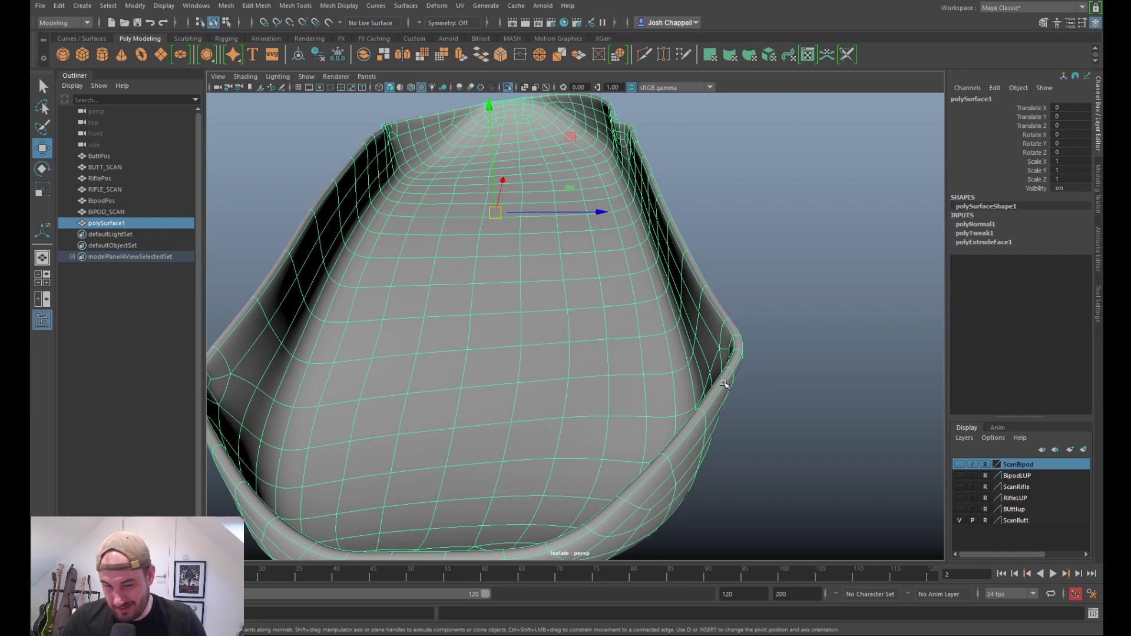
key("1")
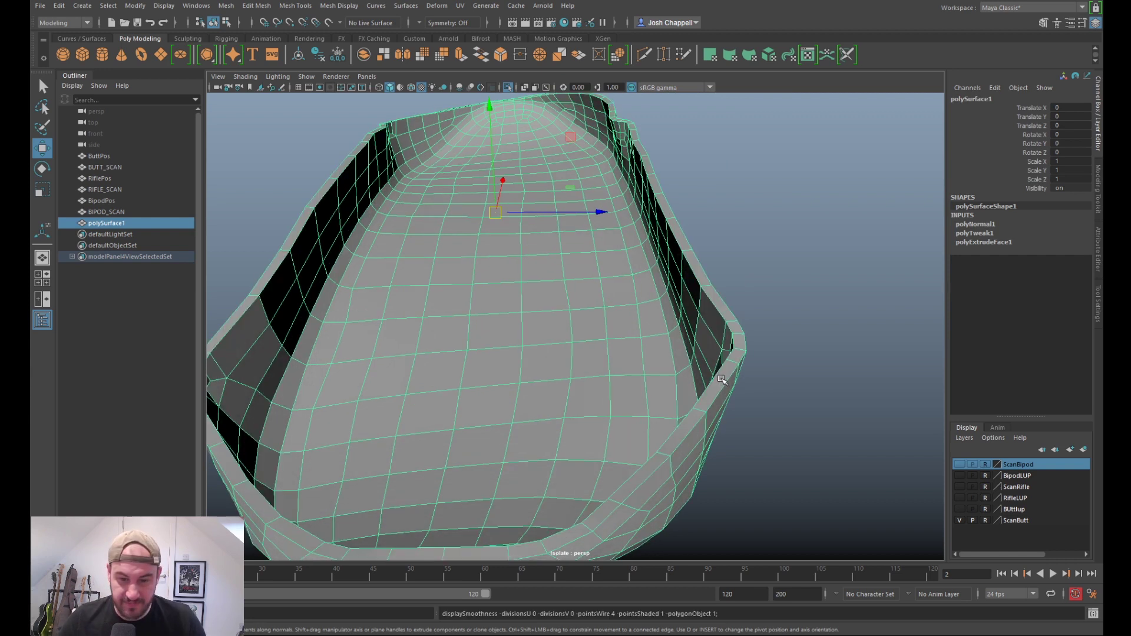
left_click_drag(708, 367, 725, 417, "alt")
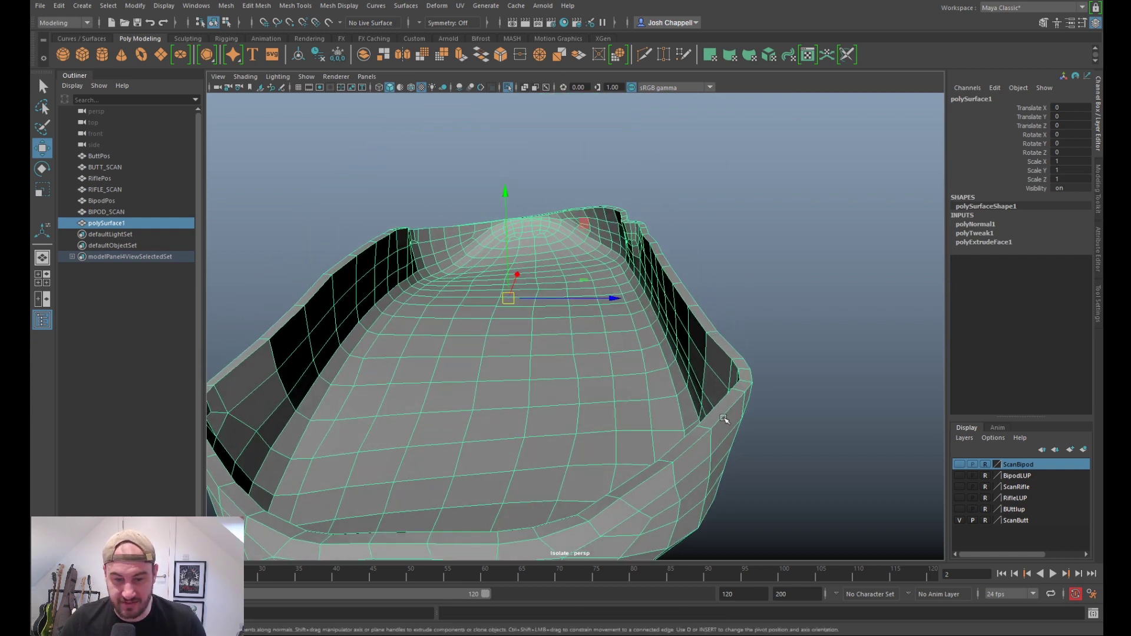
key("3")
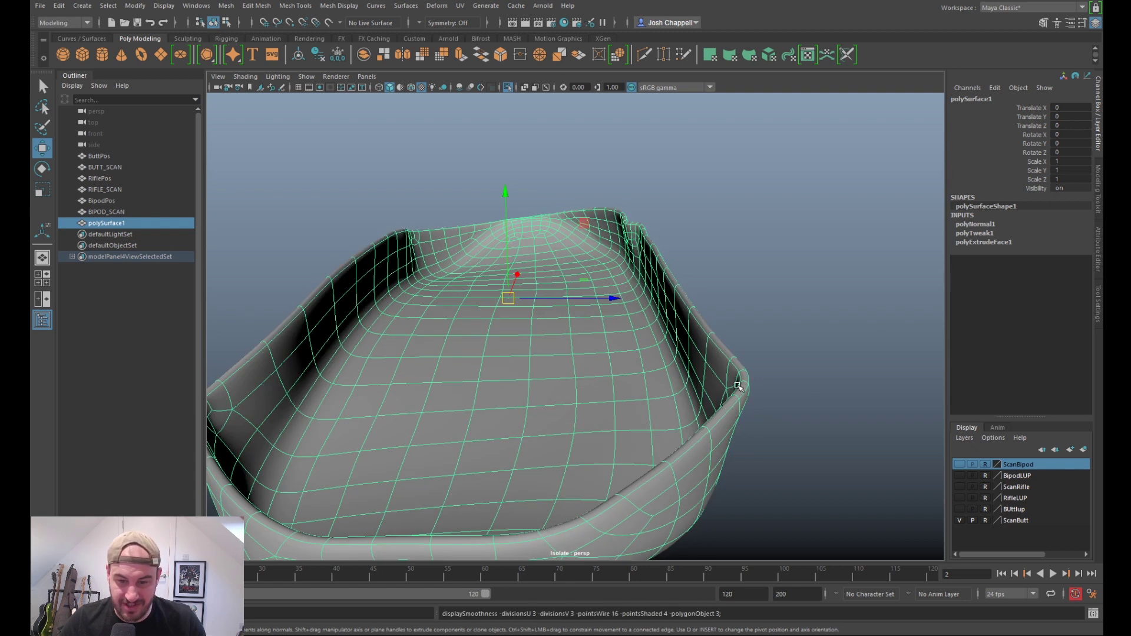
key("1")
left_click_drag(746, 404, 728, 406, "alt")
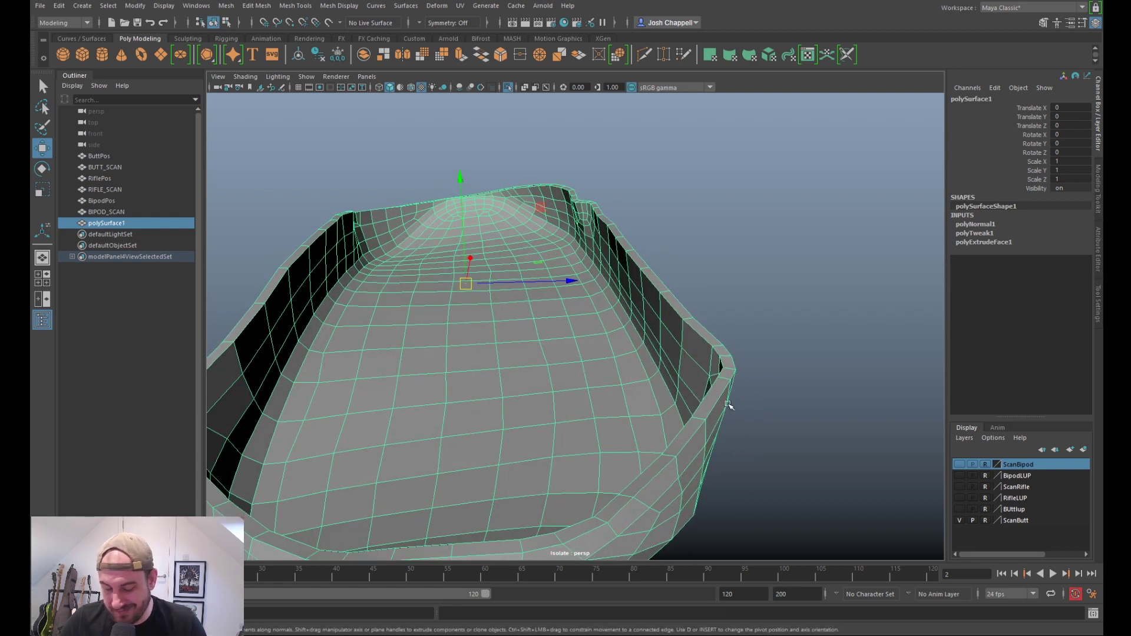
left_click_drag(727, 365, 725, 389, "alt")
Step: Insert an edge loop around the middle of the shell's rim with the Multi-Cut tool and exit the tool
left_click(1100, 181)
left_click(984, 404)
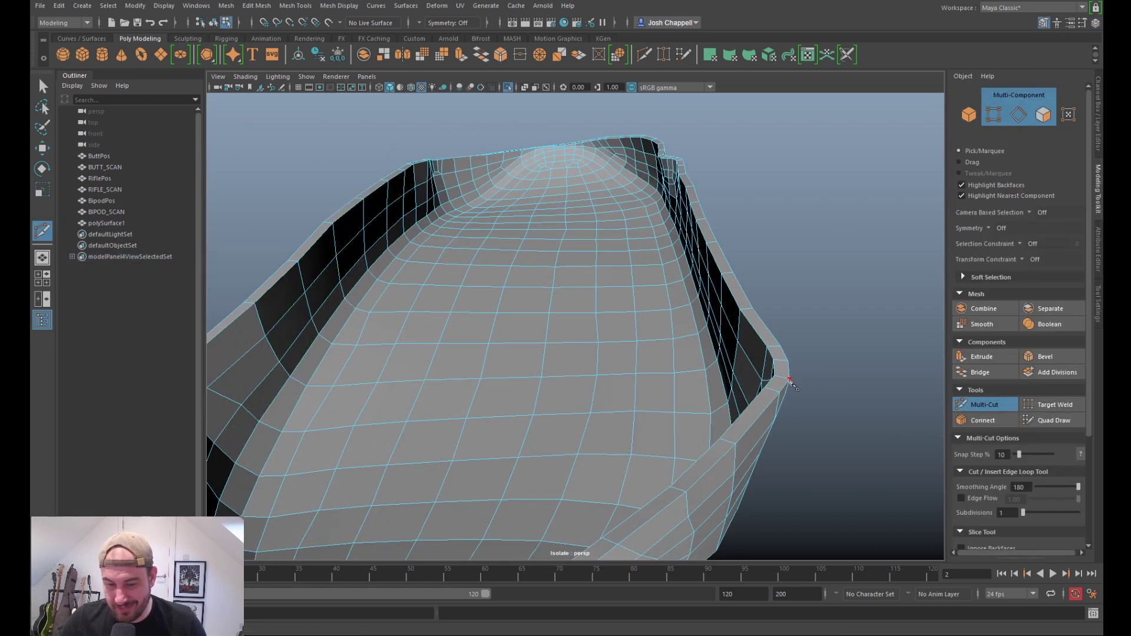
left_click_drag(729, 404, 740, 404, "alt")
left_click(760, 399, "ctrl")
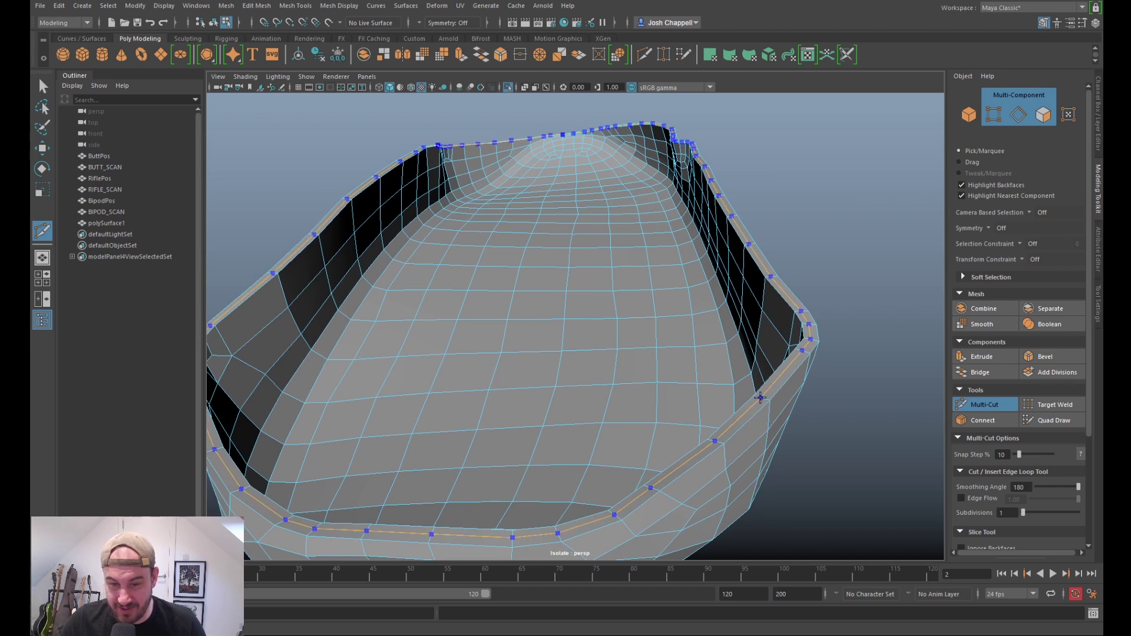
left_click(966, 405)
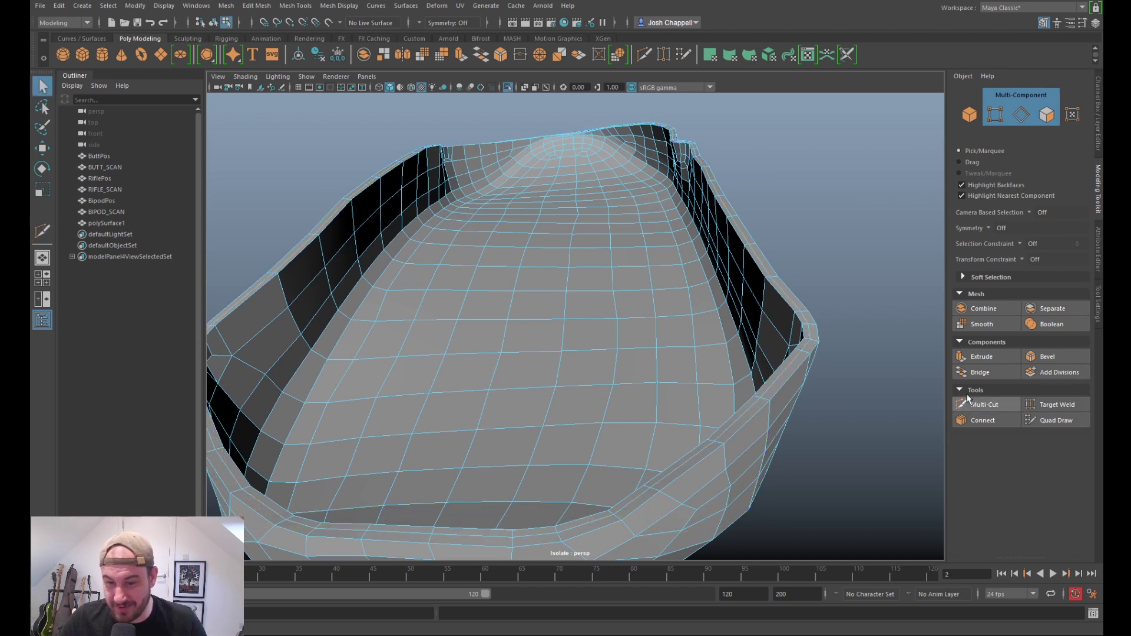
Step: Select the whole middle edge loop of the rim and raise it slightly along the Y axis
left_click(781, 377)
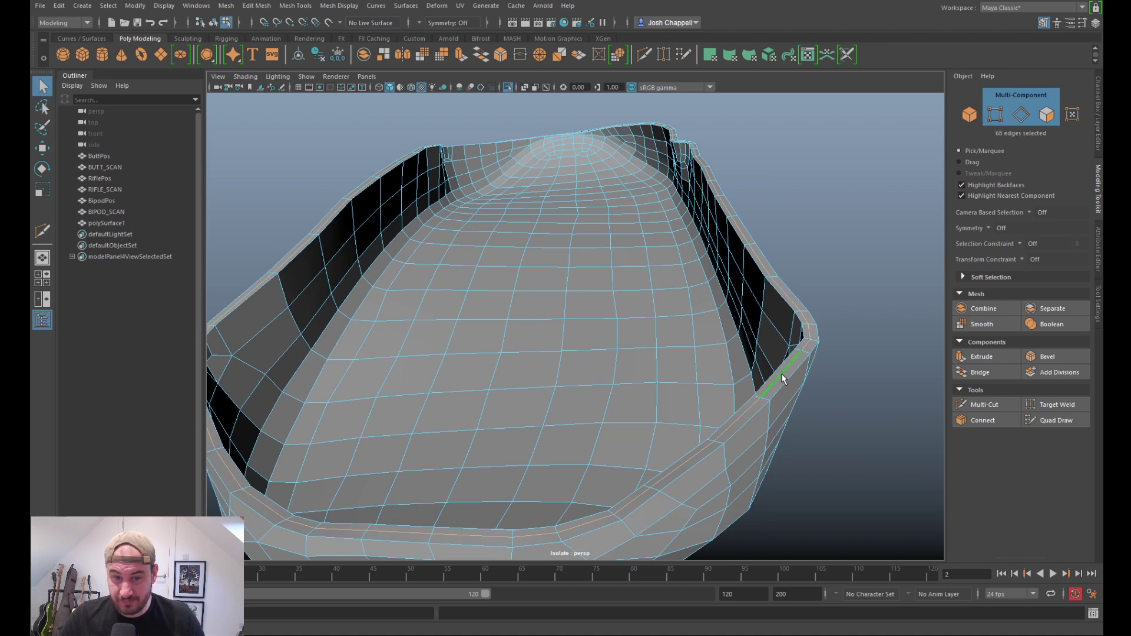
key("w")
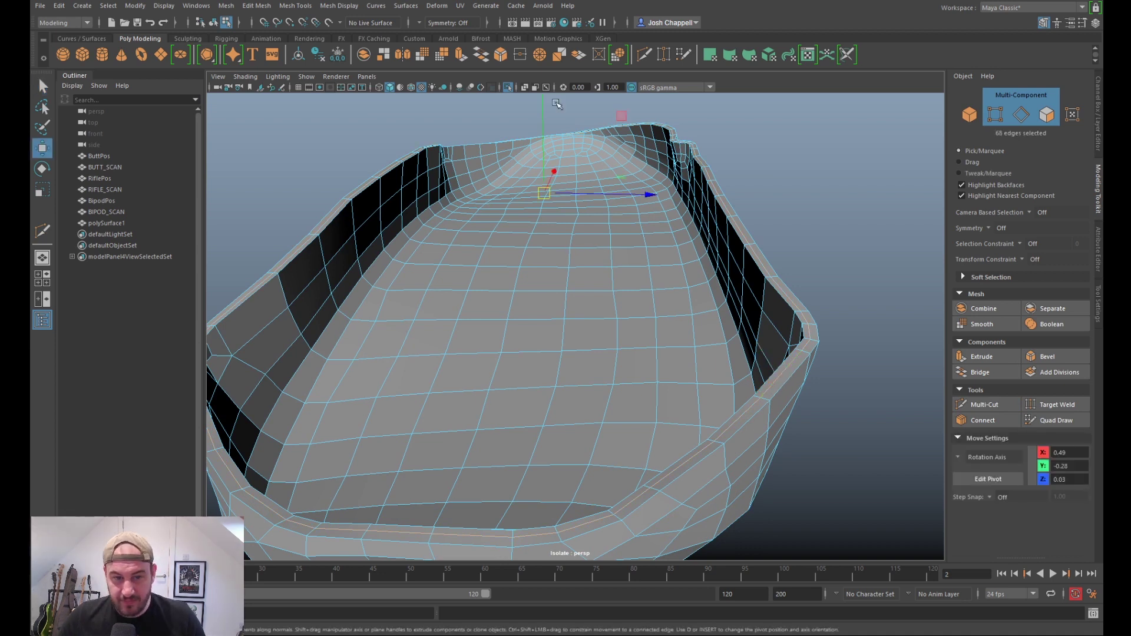
left_click_drag(543, 131, 543, 125)
scroll(617, 262, "down", 3)
left_click_drag(577, 313, 703, 298, "alt")
middle_click_drag(407, 335, 763, 317, "alt")
scroll(762, 317, "down", 5)
left_click_drag(666, 343, 552, 379, "alt")
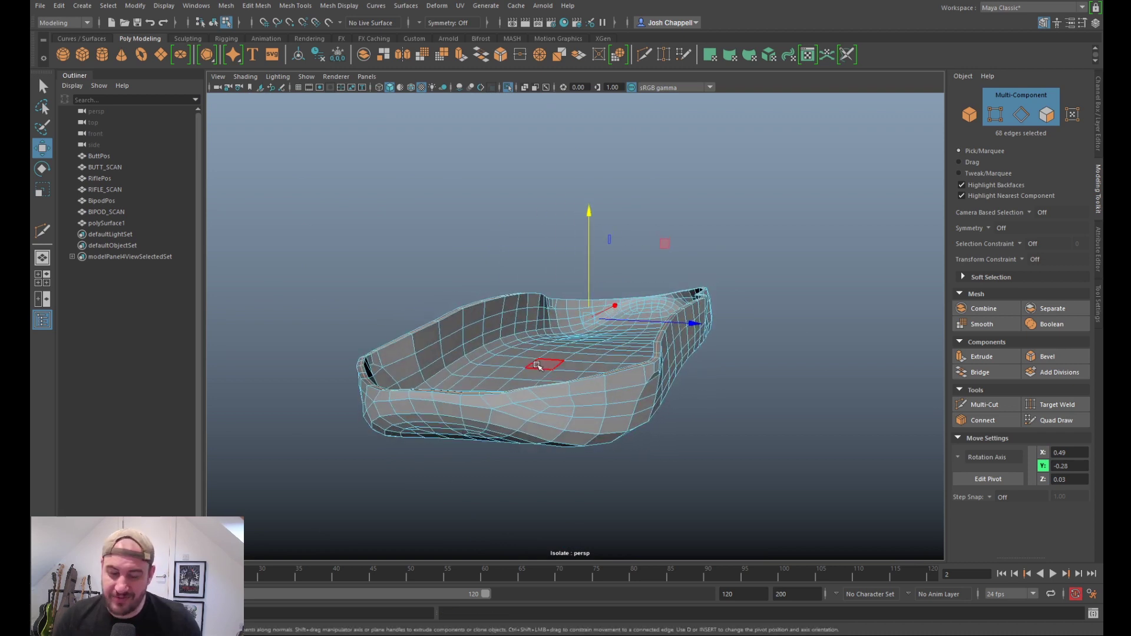
scroll(659, 303, "up", 5)
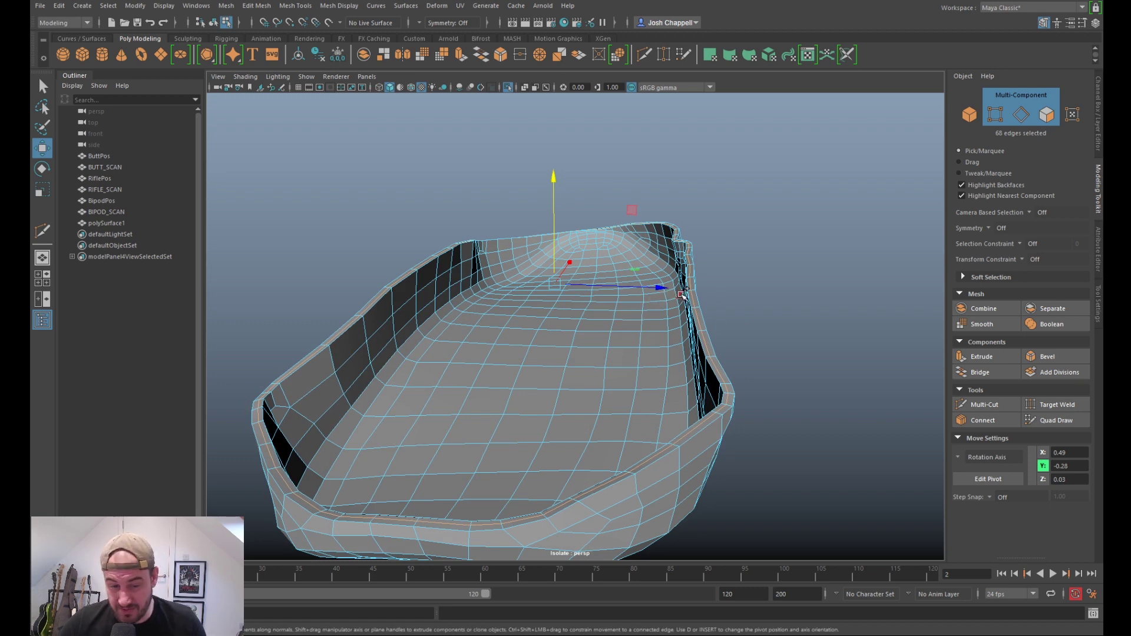
Step: Apply a component transform to the rim's middle edge loop, raising it slightly and adjusting its position to round the rim
right_click_drag(688, 293, 711, 475, "shift")
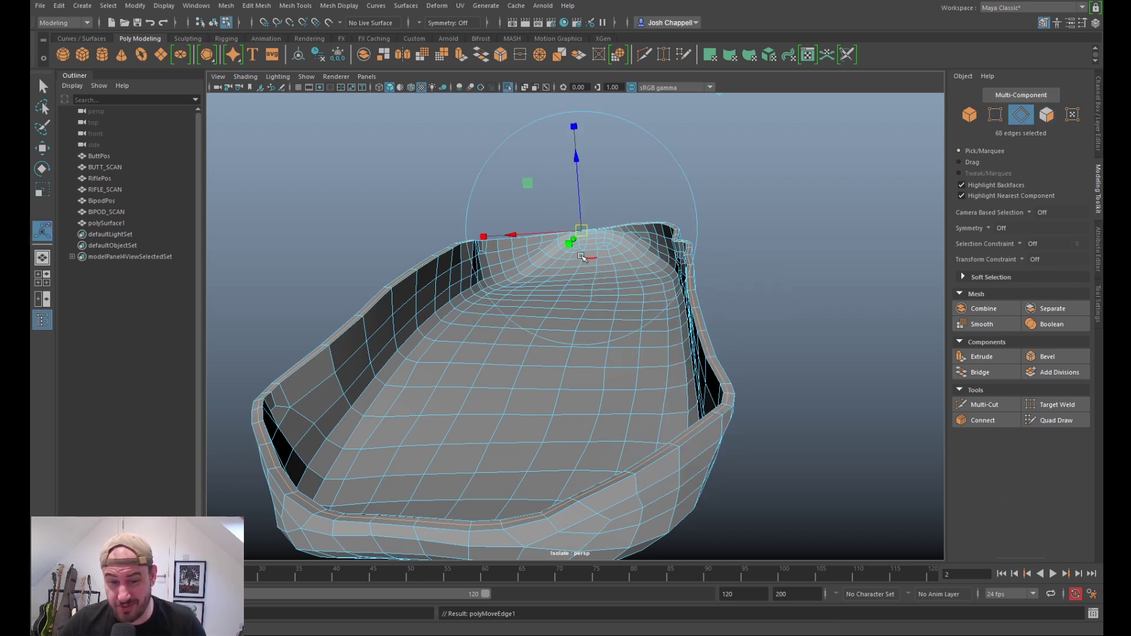
left_click_drag(529, 229, 523, 233)
key("ctrl+z")
left_click_drag(579, 206, 579, 203)
left_click_drag(665, 342, 674, 336, "alt")
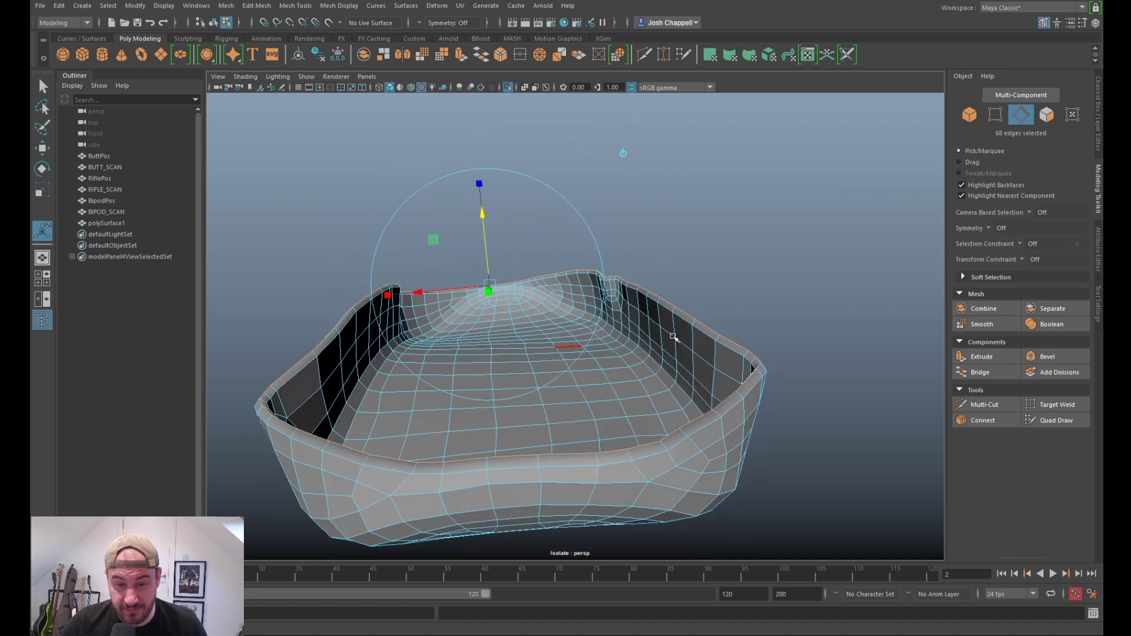
mouse_move(446, 293)
left_mouse_down()
mouse_move(484, 296)
mouse_move(454, 294)
left_mouse_up()
left_click_drag(520, 310, 485, 325, "alt")
left_click_drag(671, 142, 659, 202)
left_click_drag(526, 273, 544, 256)
left_click_drag(552, 273, 470, 291)
middle_click_drag(454, 305, 457, 307)
Step: Switch between the full scene and isolated view to compare the rounded rim with the butt scan
key("ctrl+1")
left_click_drag(457, 307, 428, 293, "alt")
key("ctrl+1")
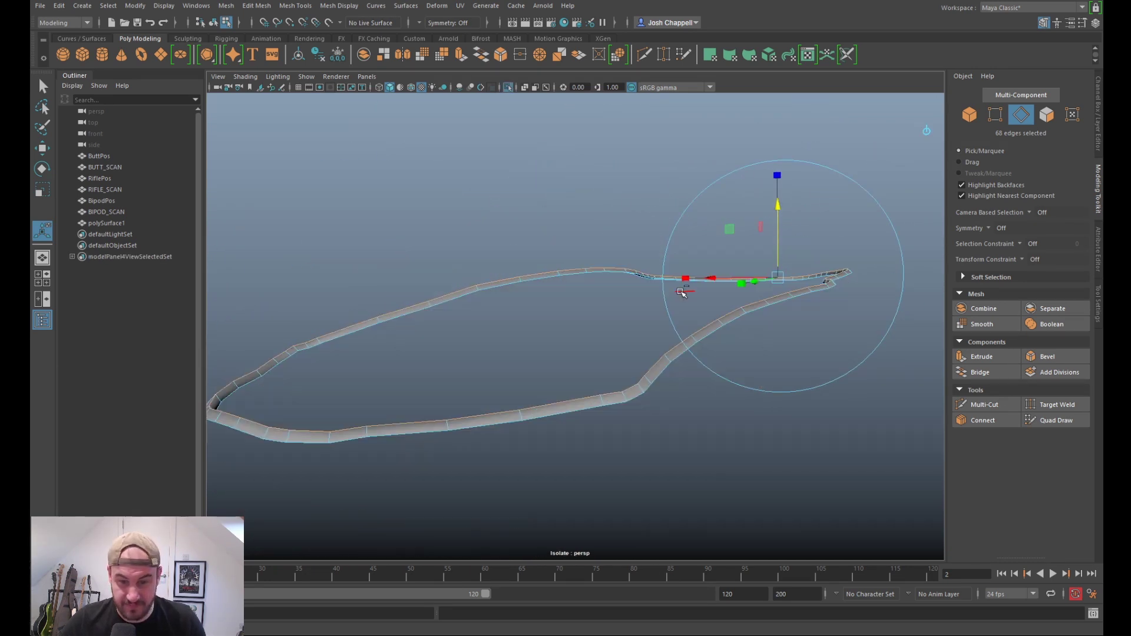
key("ctrl+1")
Step: Return to object mode and select polySurface1 so that the whole mesh is isolated
right_click_drag(726, 305, 764, 287)
left_click(532, 136)
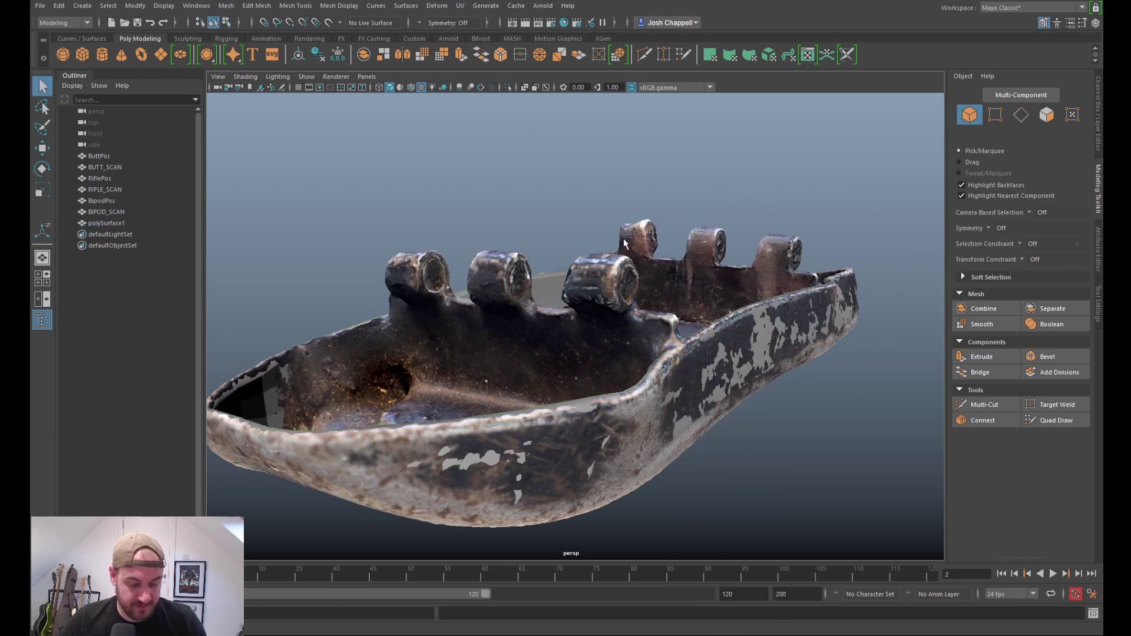
key("ctrl+1")
left_click(106, 223)
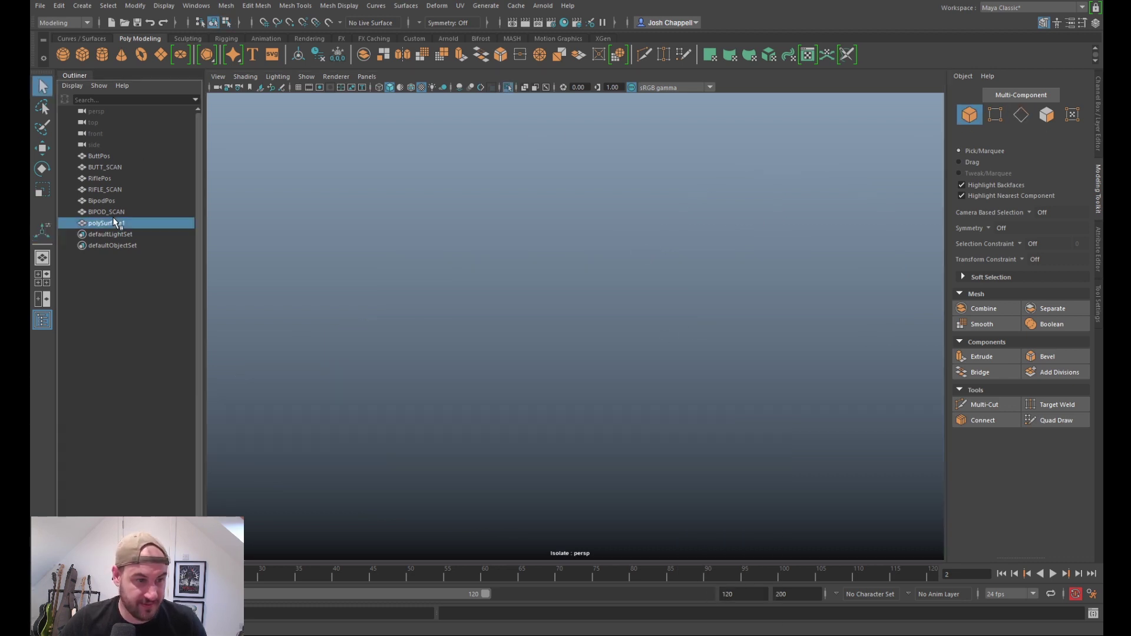
key("ctrl+1")
key("ctrl+1")
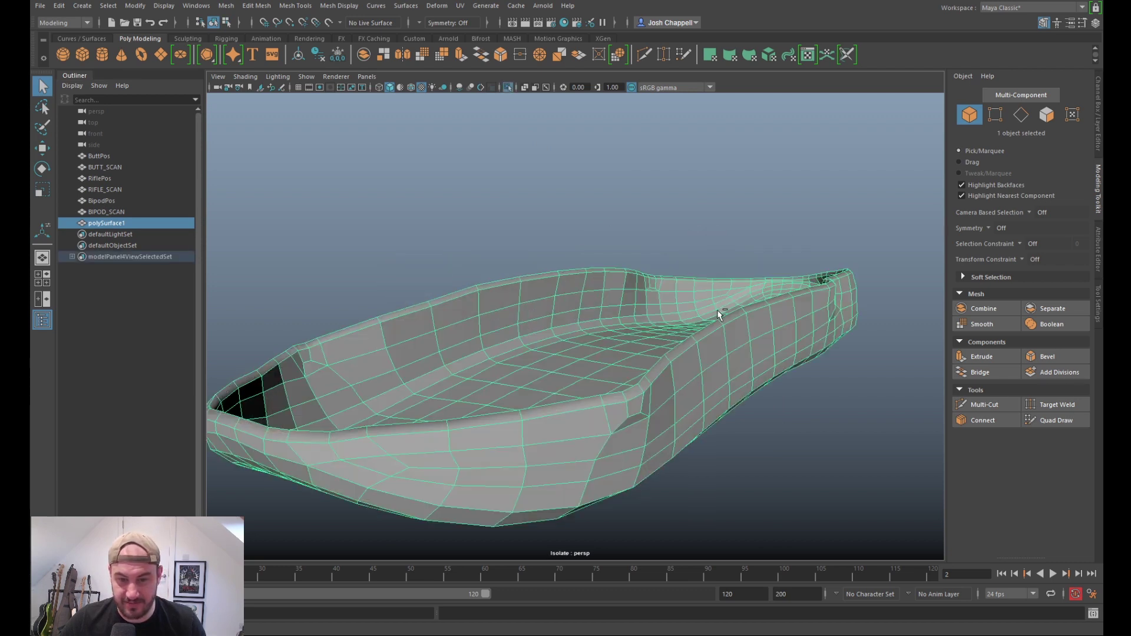
Step: Switch polySurface1 to edge mode, select the edge loop around the shell's rim and bevel it
left_click_drag(716, 313, 732, 312, "alt")
right_click_drag(715, 308, 708, 299)
double_click(709, 300)
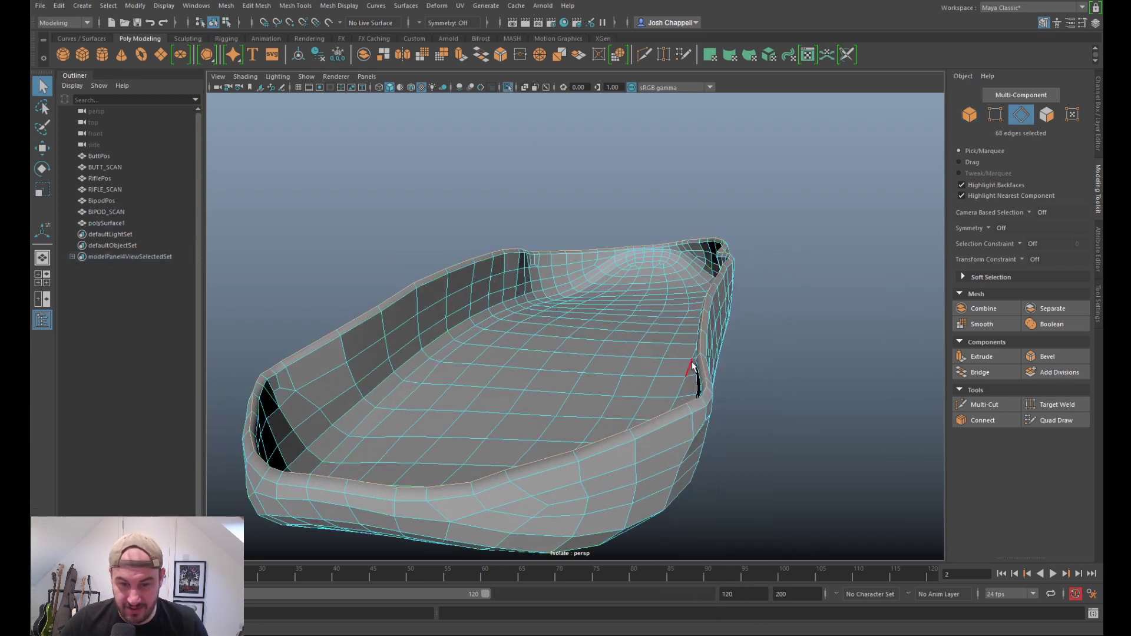
left_click(1047, 356)
Step: Set the rim bevel to 2 segments with a fraction of 0.6, checking the rim in smooth preview
left_click_drag(754, 373, 659, 364, "alt")
key("3")
key("1")
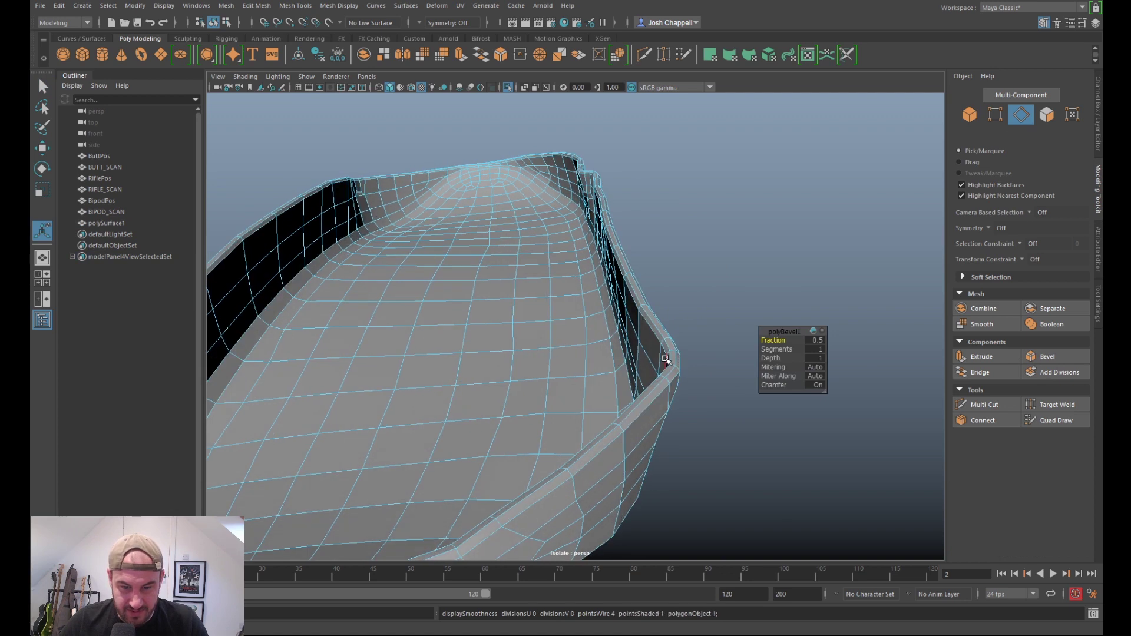
key("3")
key("1")
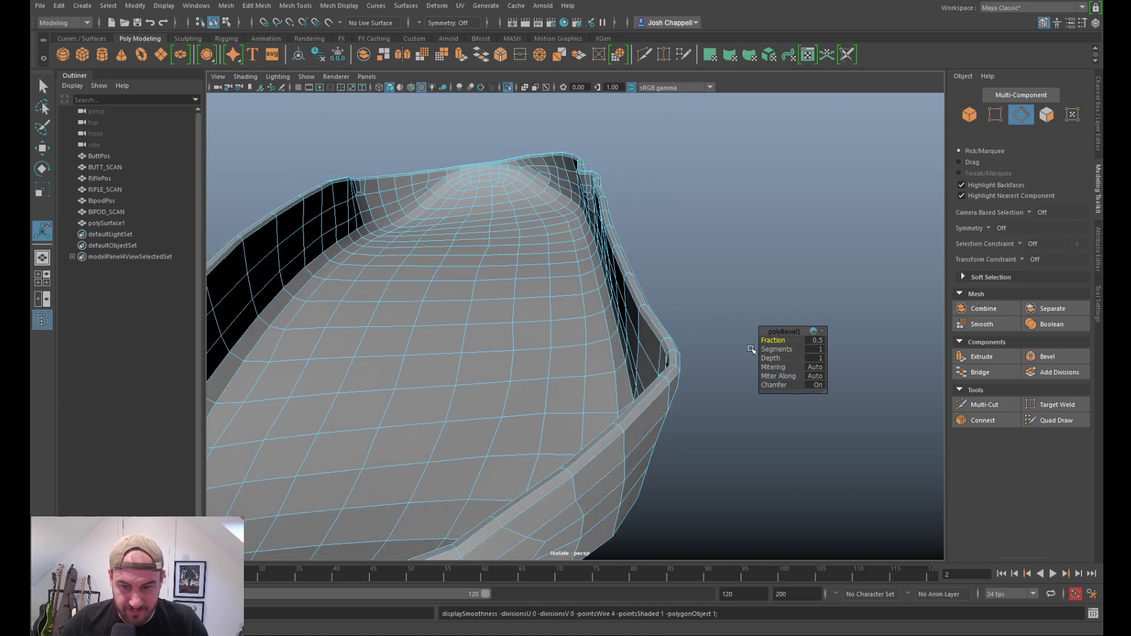
mouse_move(776, 349)
left_mouse_down()
mouse_move(787, 349)
mouse_move(781, 341)
left_mouse_up()
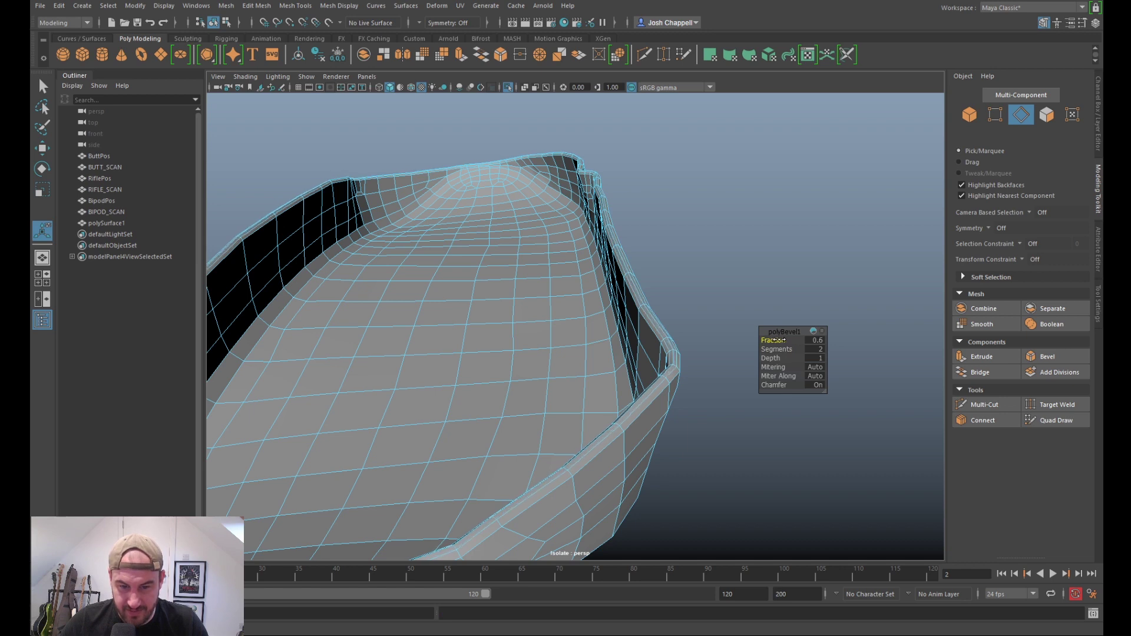
key("3")
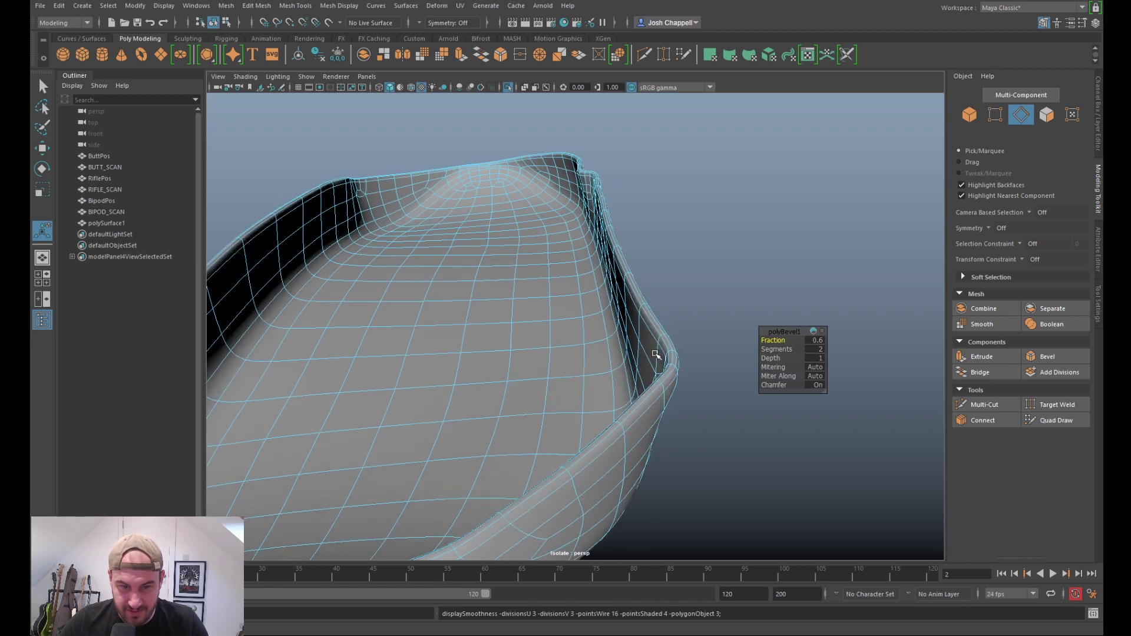
Step: Return polySurface1 to object mode, show the scan and compare the smoothed shell with its walls, hinges and floor
right_click_drag(671, 324, 711, 302)
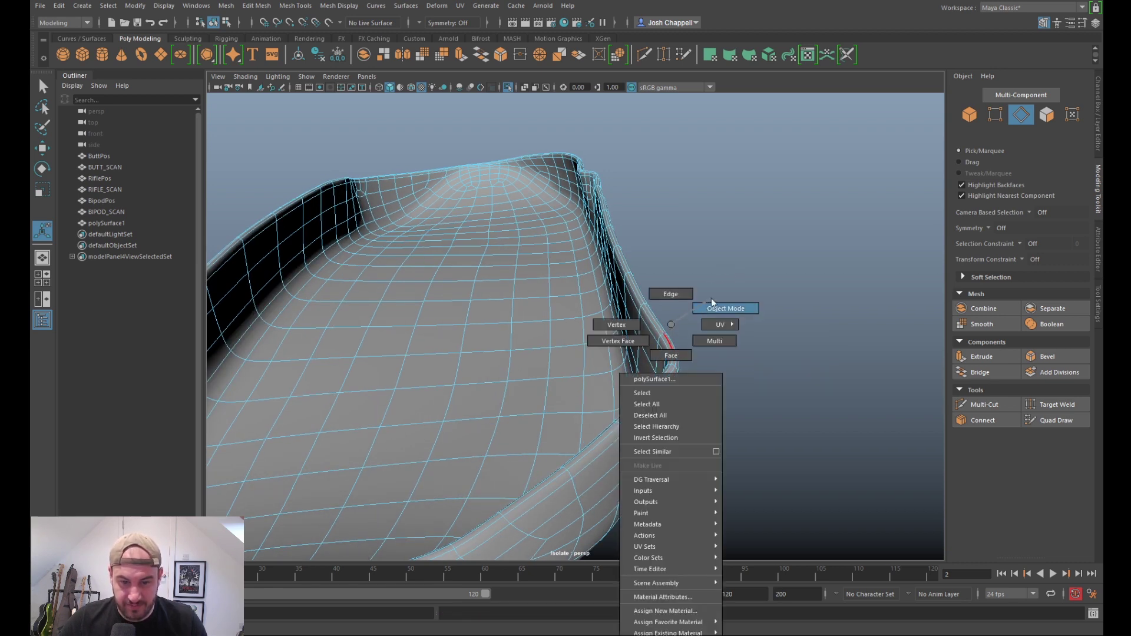
left_click_drag(712, 302, 551, 276, "alt")
key("ctrl+1")
left_click(530, 371)
left_click_drag(530, 371, 714, 450, "alt")
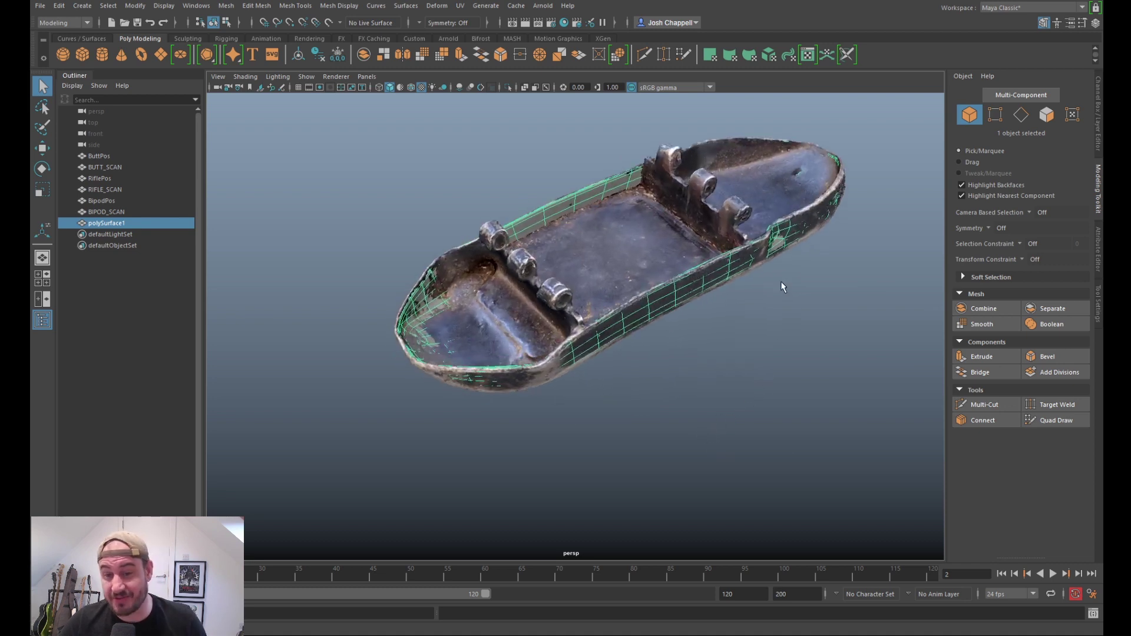
left_click_drag(734, 298, 726, 336, "alt")
middle_click_drag(727, 335, 594, 337, "alt")
scroll(594, 336, "up", 5)
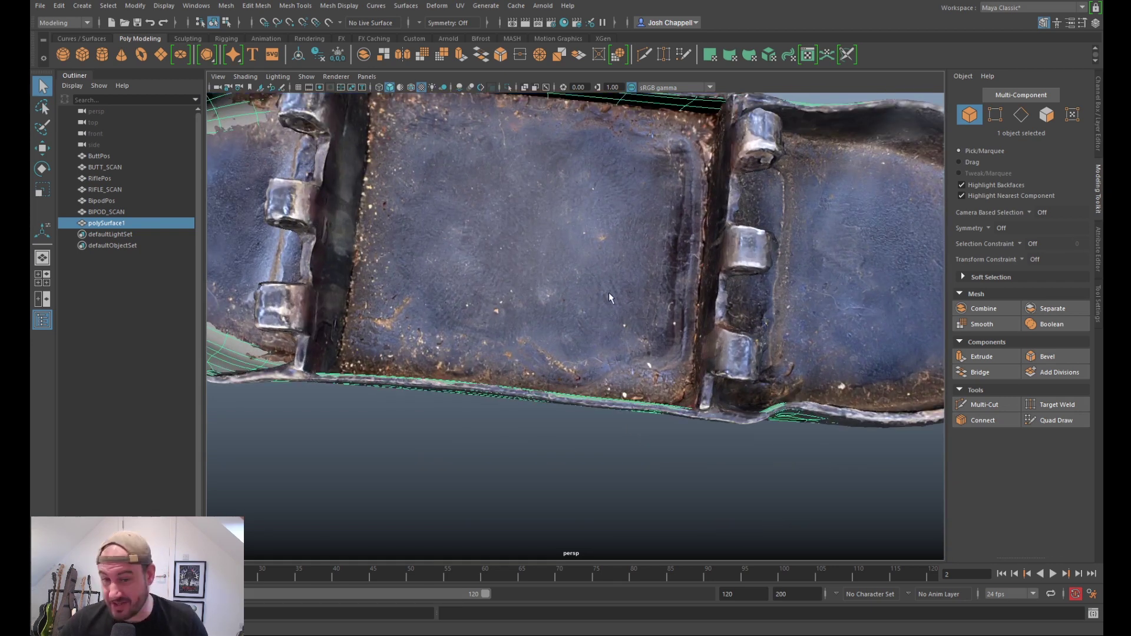
left_click_drag(511, 276, 486, 296, "alt")
scroll(486, 296, "down", 5)
left_click_drag(503, 348, 539, 335, "alt")
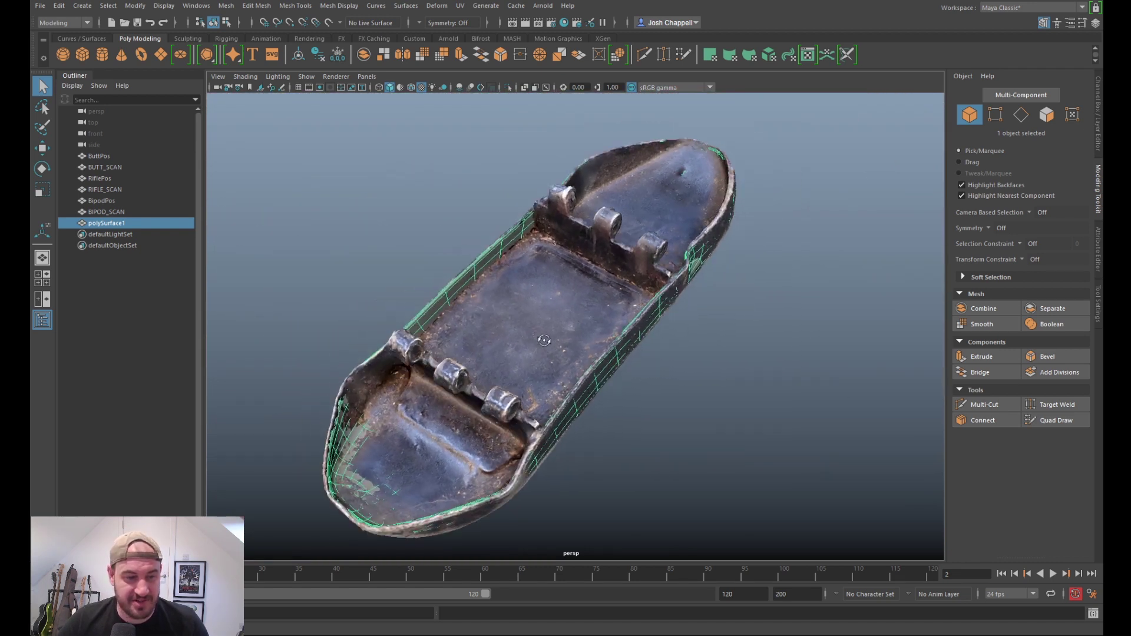
Step: Isolate polySurface1 again and examine the smoothed shell from the side
key("ctrl+1")
left_click(714, 373)
left_click_drag(715, 374, 650, 340, "alt")
left_click(666, 337)
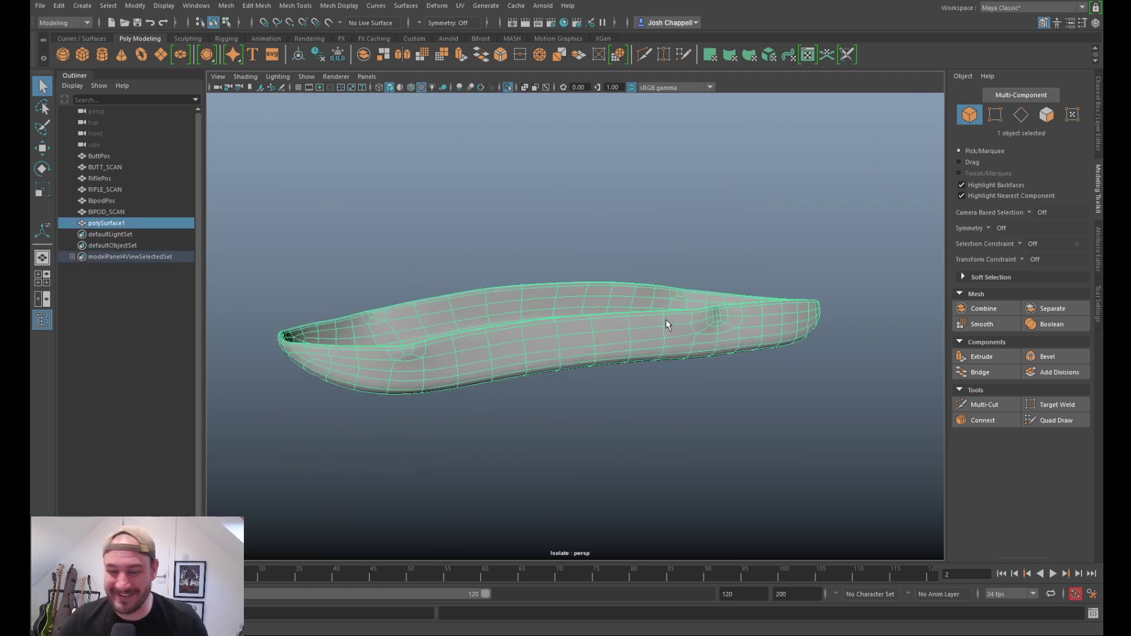
left_click(608, 216)
left_click(590, 352)
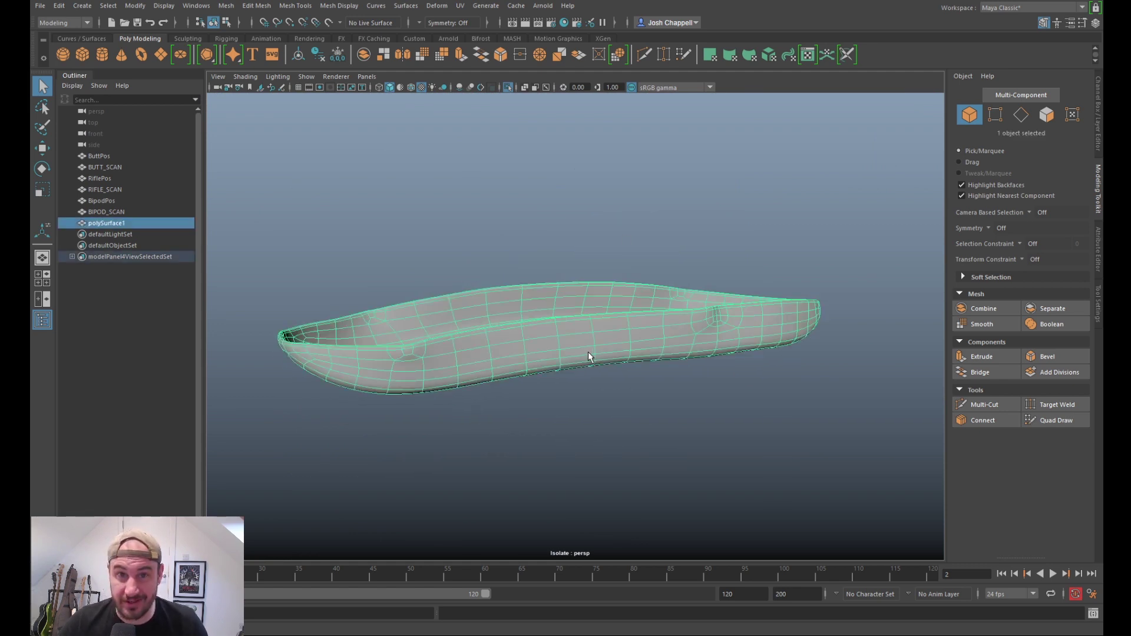
Step: Examine the smoothed shell alone, then show the scan again and inspect its hinges, end cavities and rim against the shell
left_click(599, 237)
left_click_drag(642, 283, 605, 313, "alt")
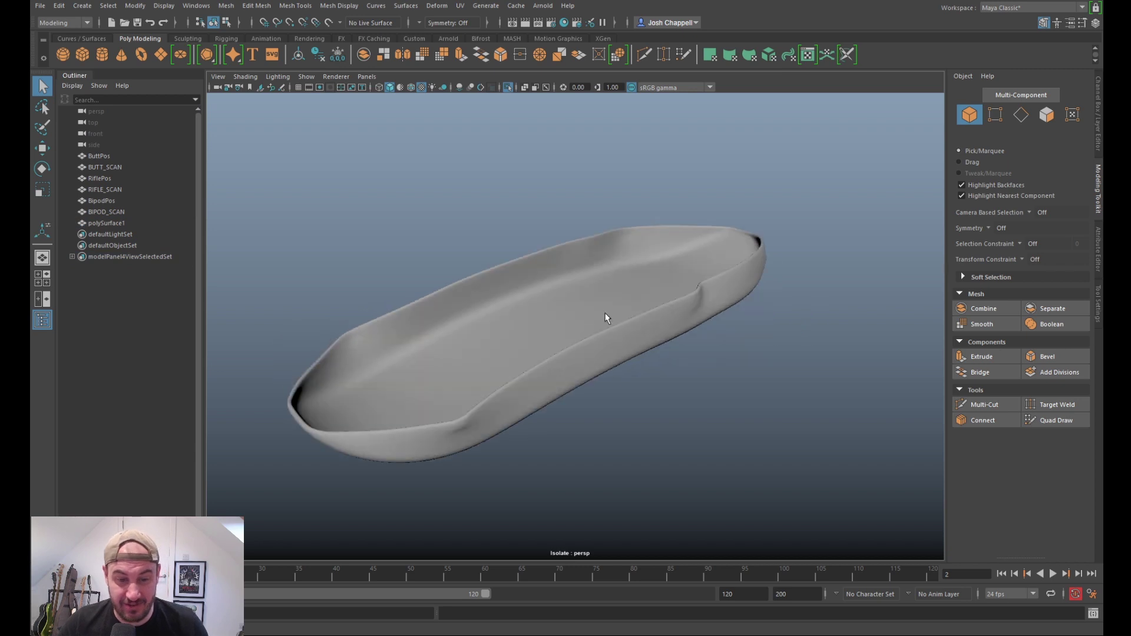
left_click(632, 314)
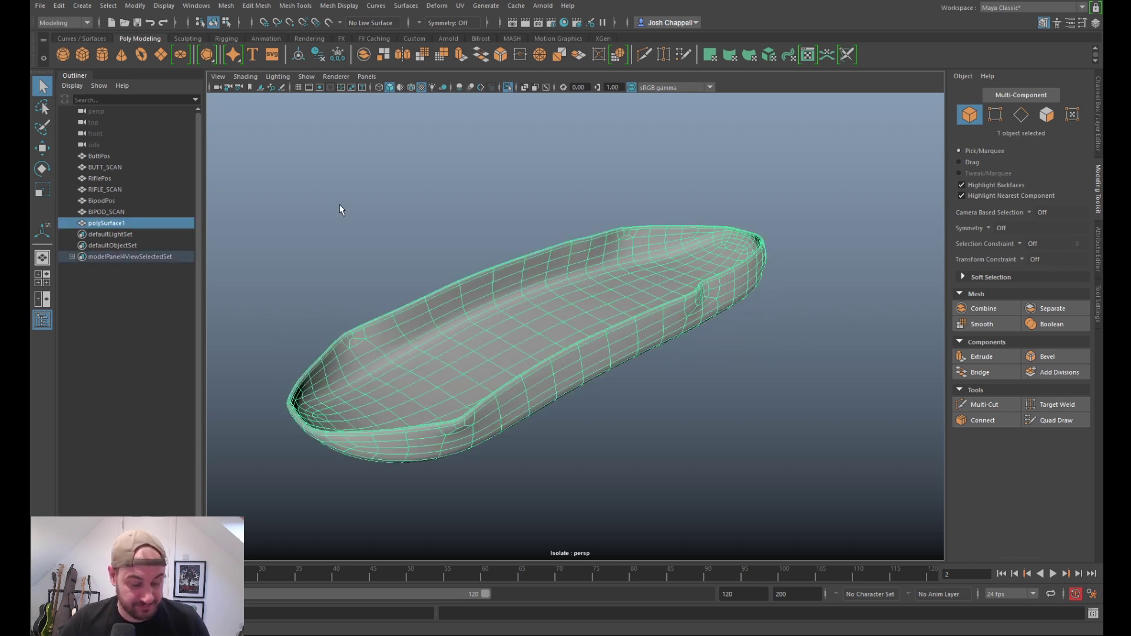
key("ctrl+1")
mouse_move(539, 327)
left_mouse_down("alt")
mouse_move(507, 298)
mouse_move(547, 323)
left_mouse_up("alt")
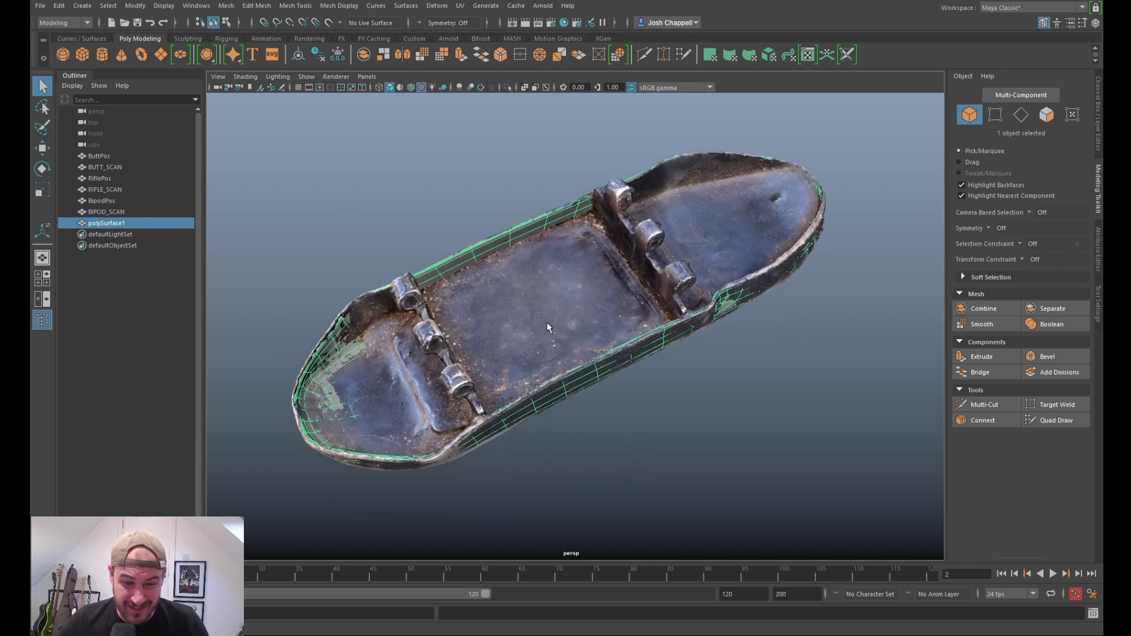
left_click_drag(597, 238, 469, 256, "alt")
left_click_drag(502, 200, 560, 324, "alt")
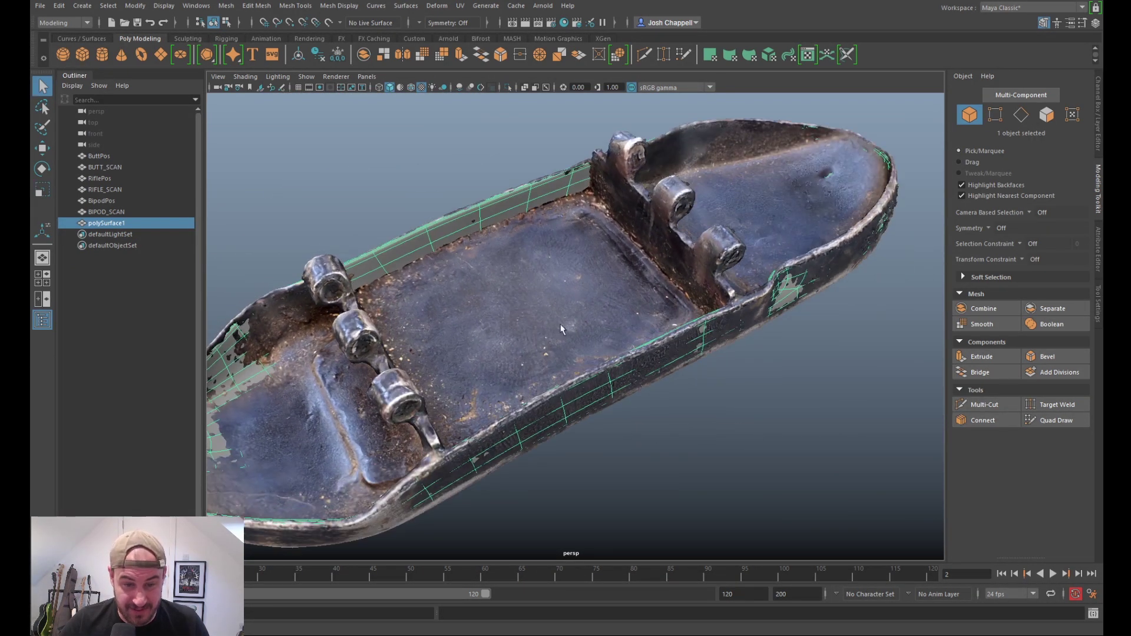
left_click_drag(481, 399, 501, 333, "alt")
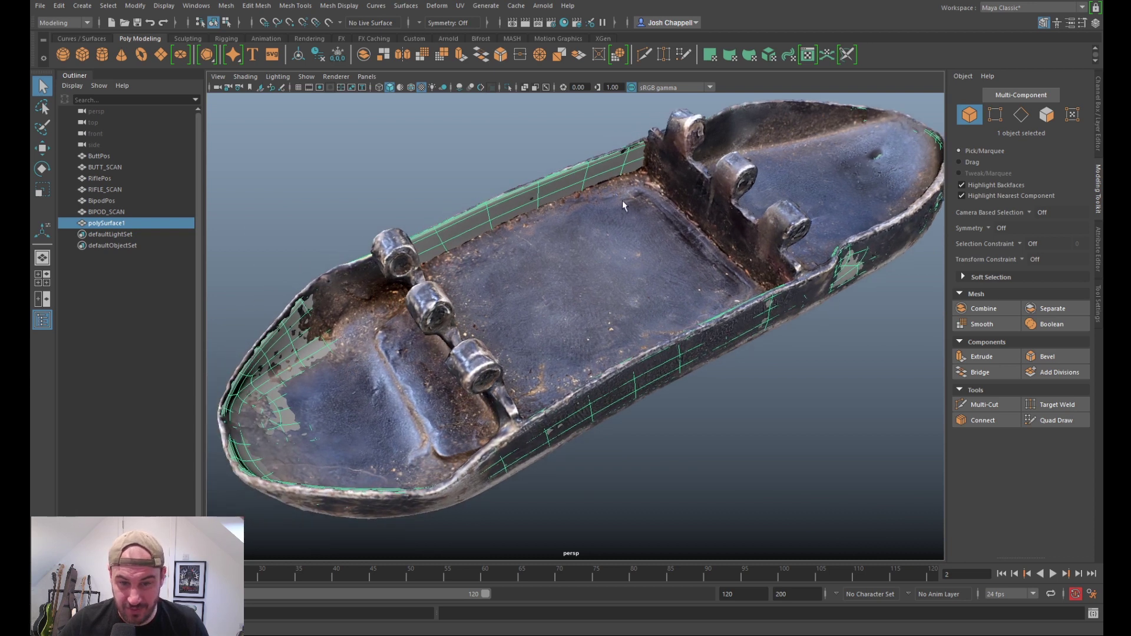
left_click_drag(412, 296, 412, 352, "alt")
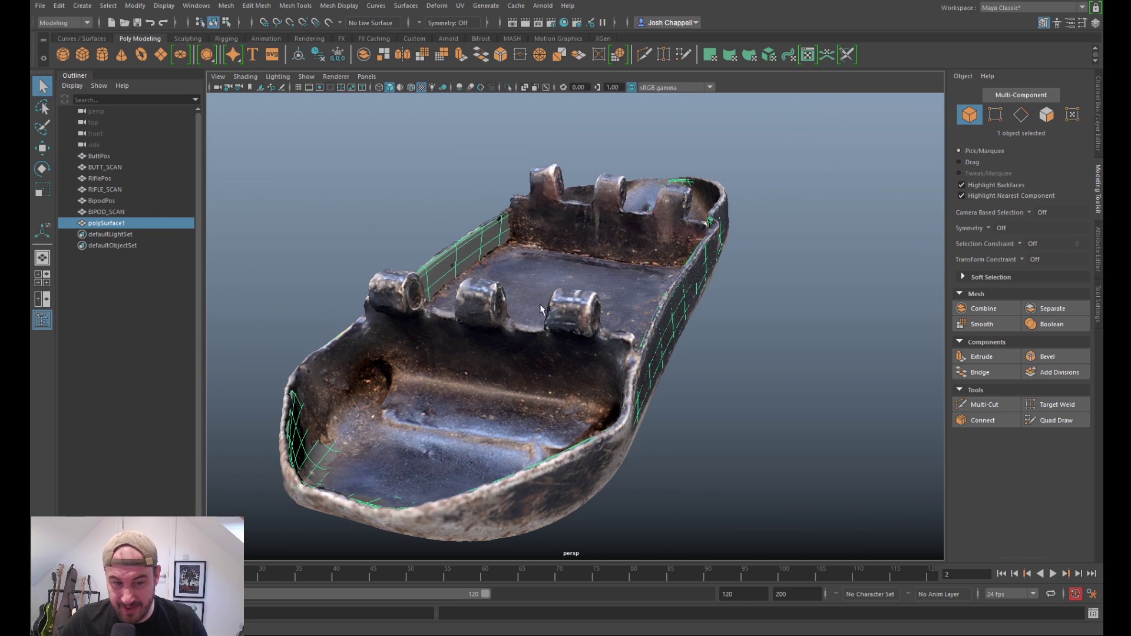
left_click_drag(509, 418, 476, 381, "alt")
left_click_drag(610, 282, 595, 346, "alt")
Step: Isolate polySurface1 to check its inner surface, then bring the scan back for comparison and clear the selection
key("ctrl+1")
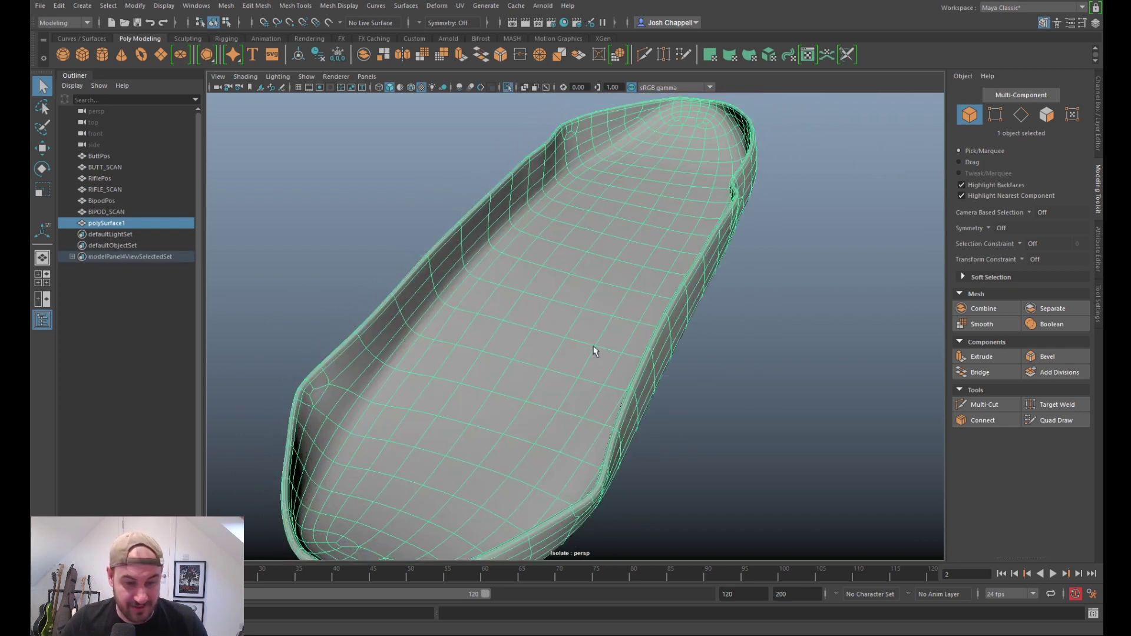
left_click_drag(724, 422, 679, 414, "alt")
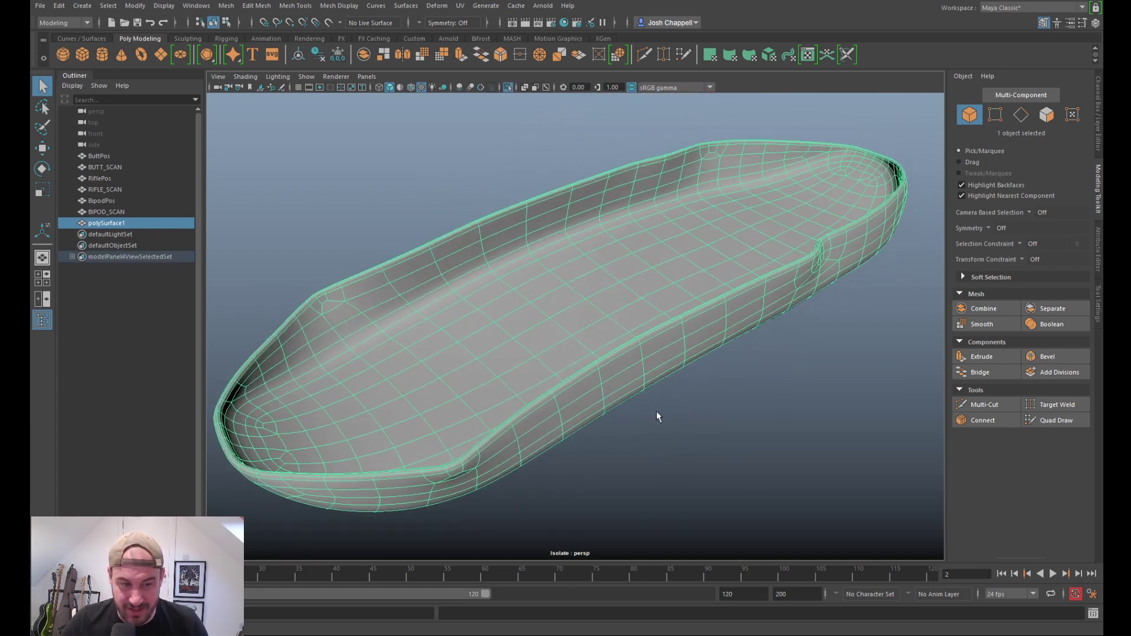
key("ctrl+1")
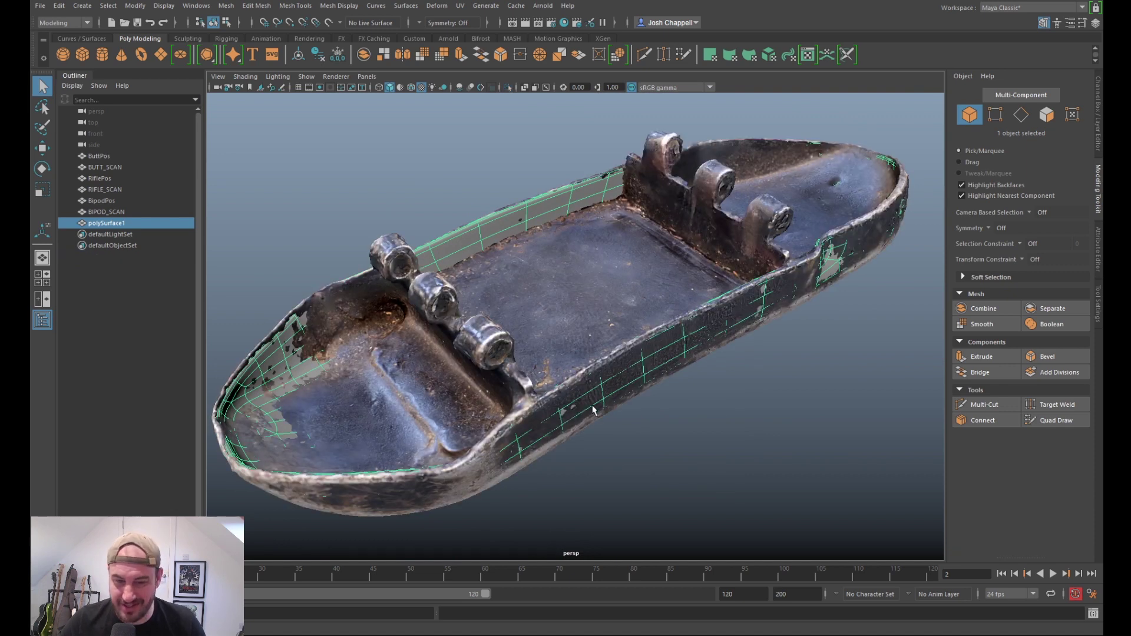
left_click(873, 353)
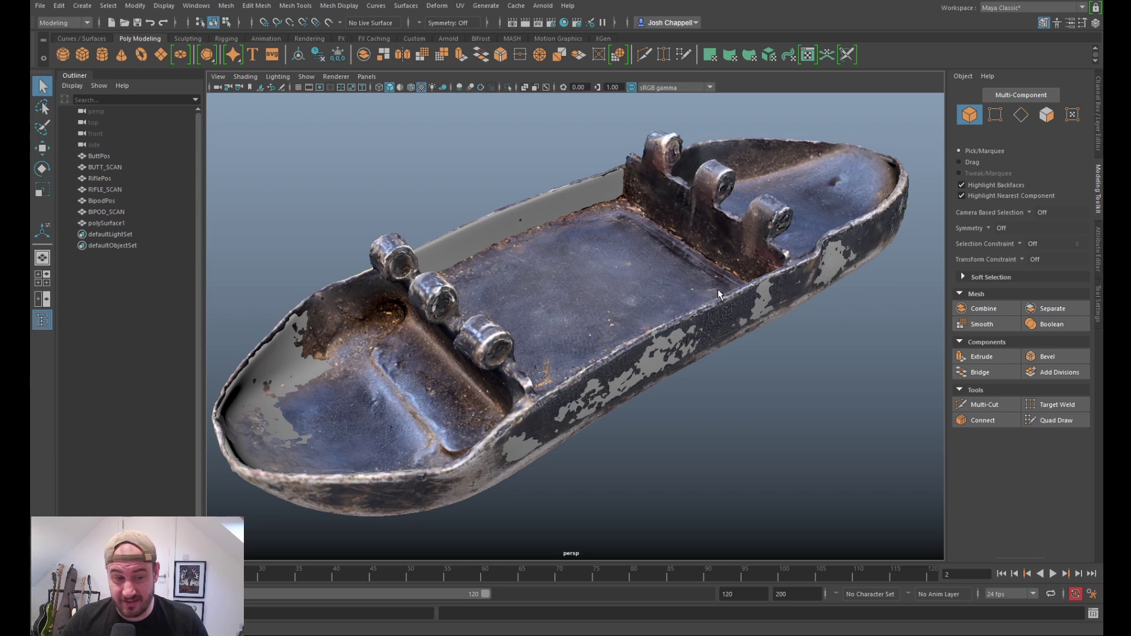
Step: Rename polySurface1 to FT_Butt_MSDM and leave the renamed shell selected
double_click(106, 222)
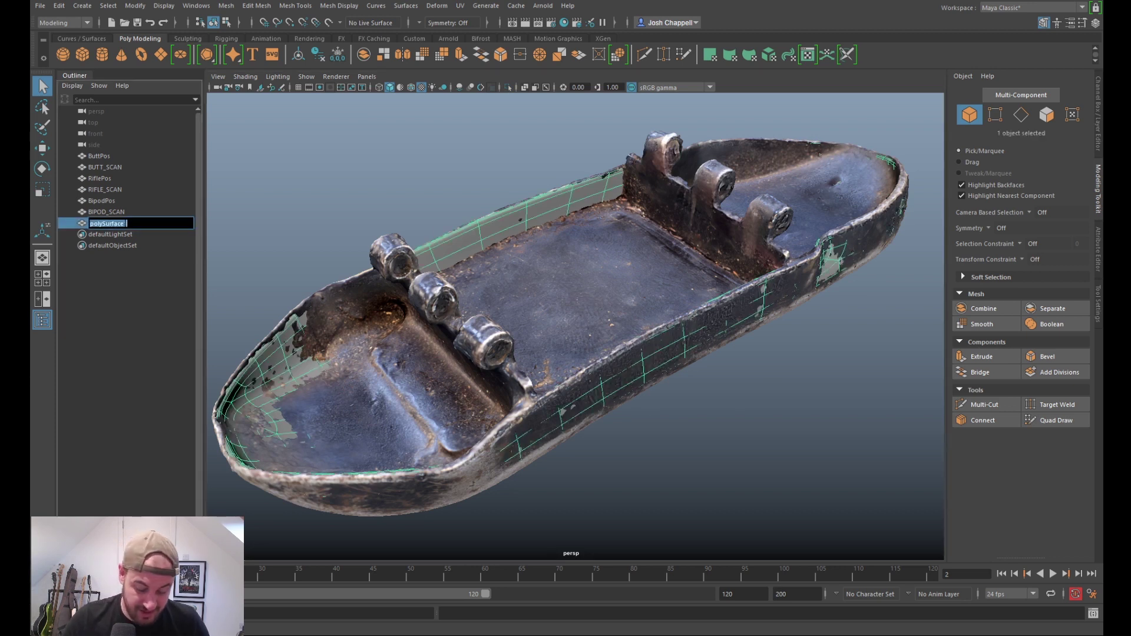
type("B")
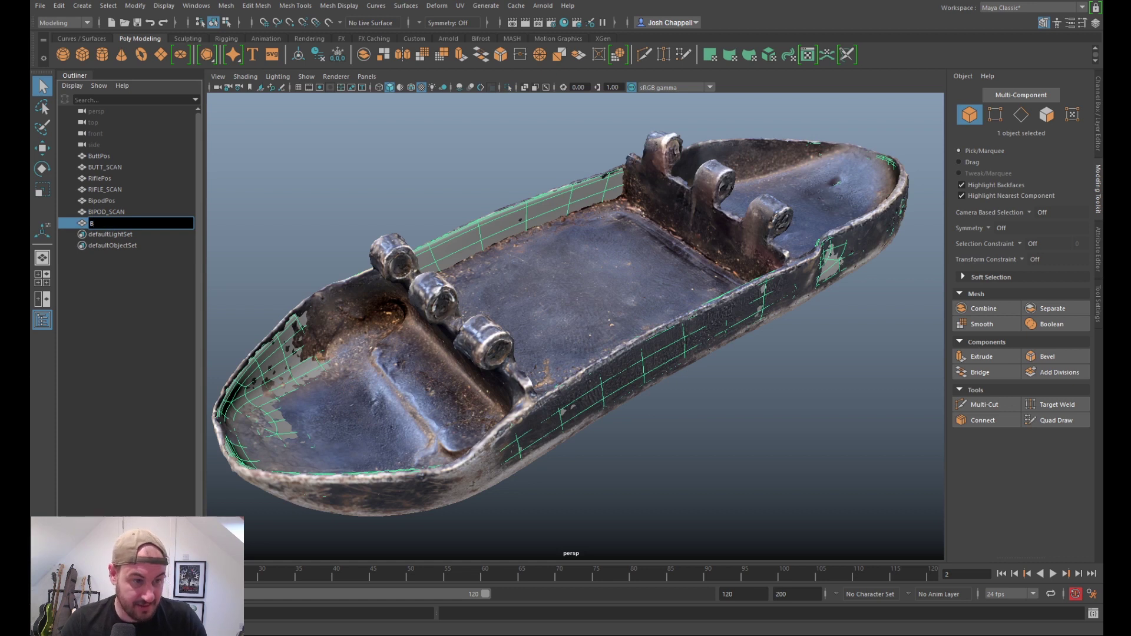
type("U")
key("BackSpace")
type("utt_")
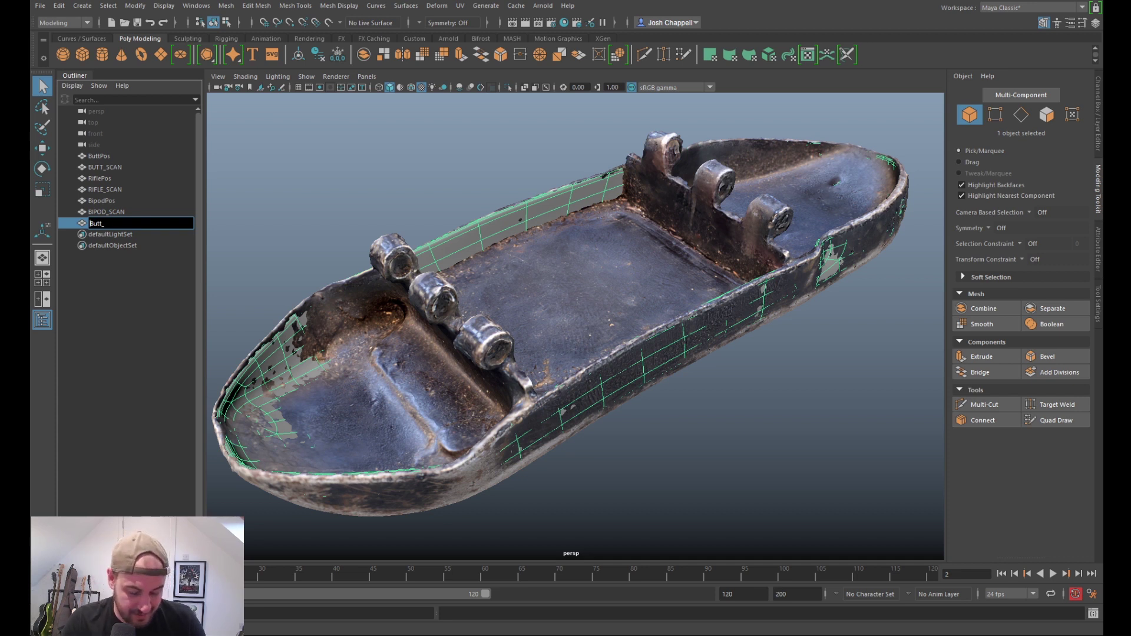
type("FT_")
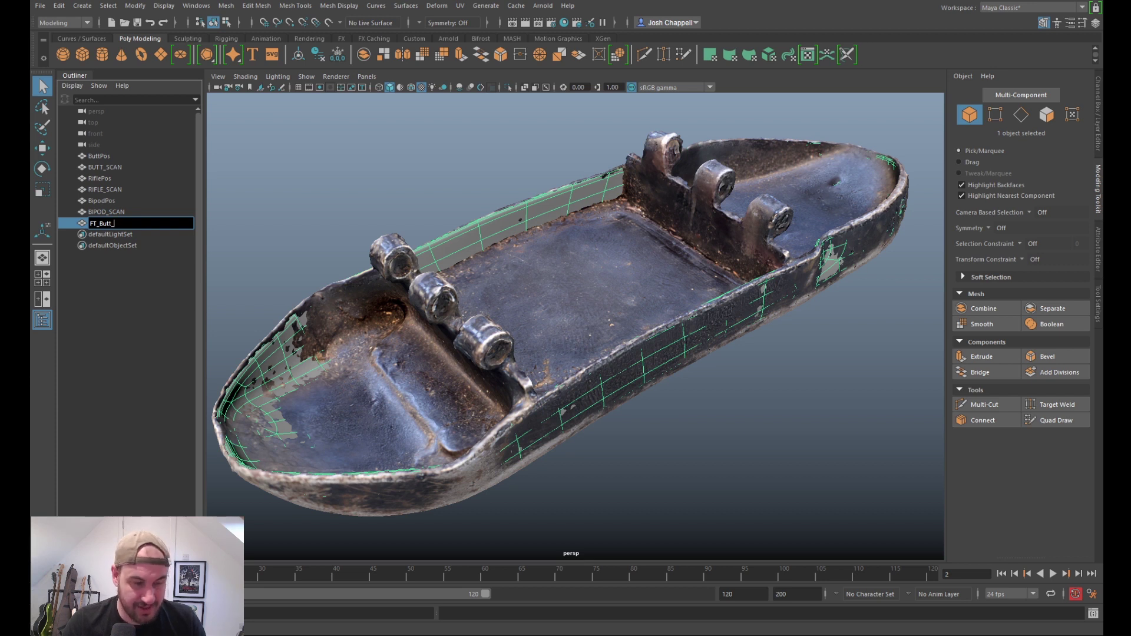
type("MSDM")
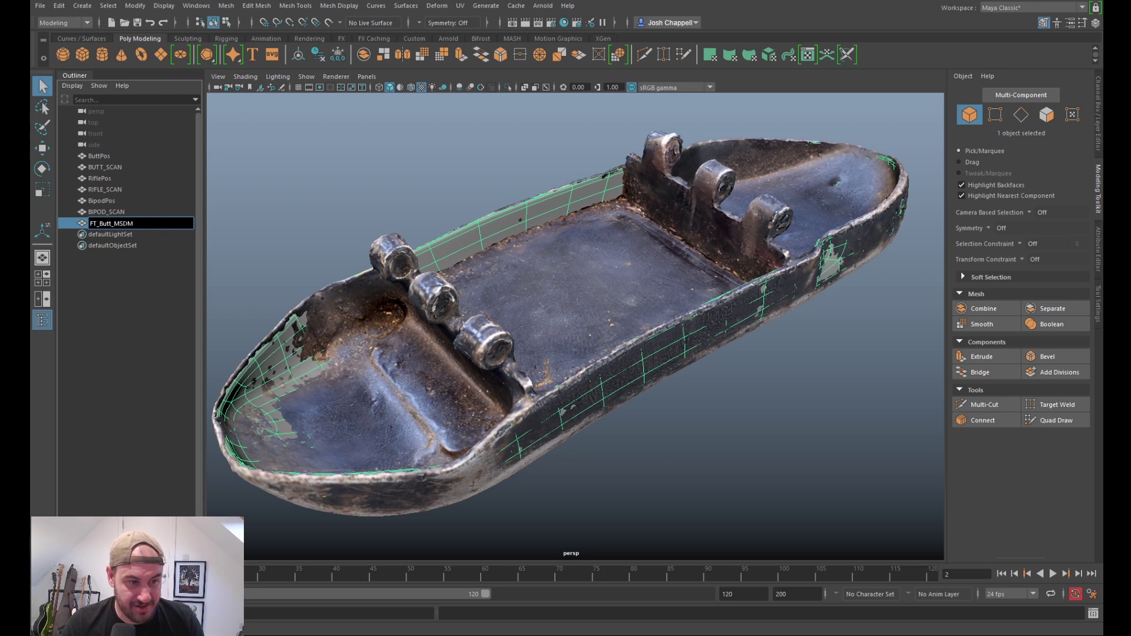
key("Return")
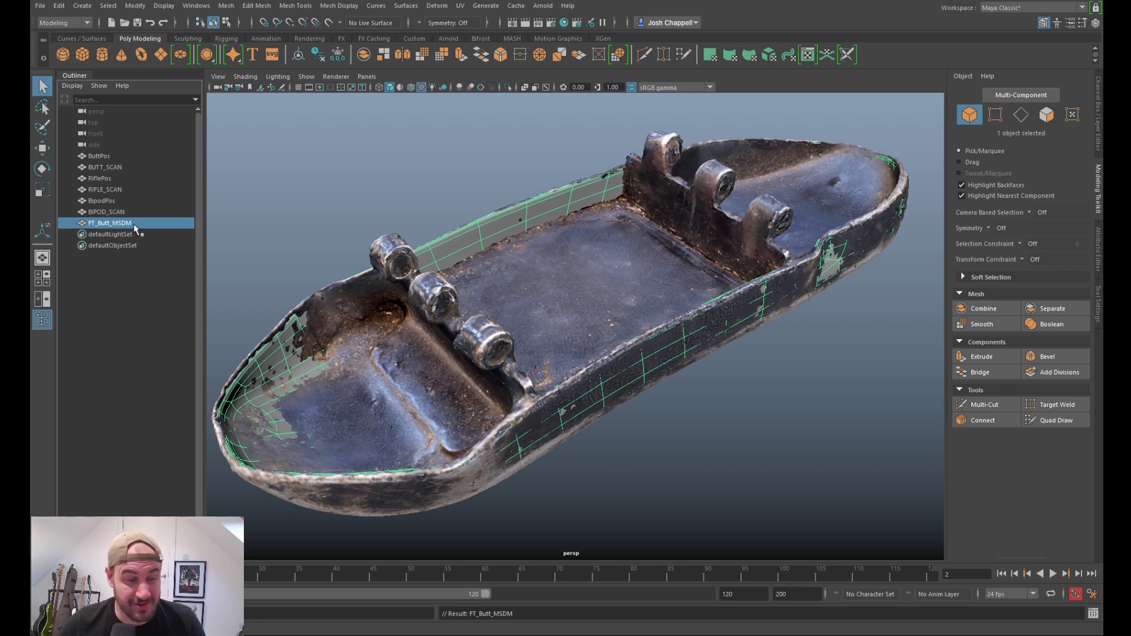
left_click(412, 187)
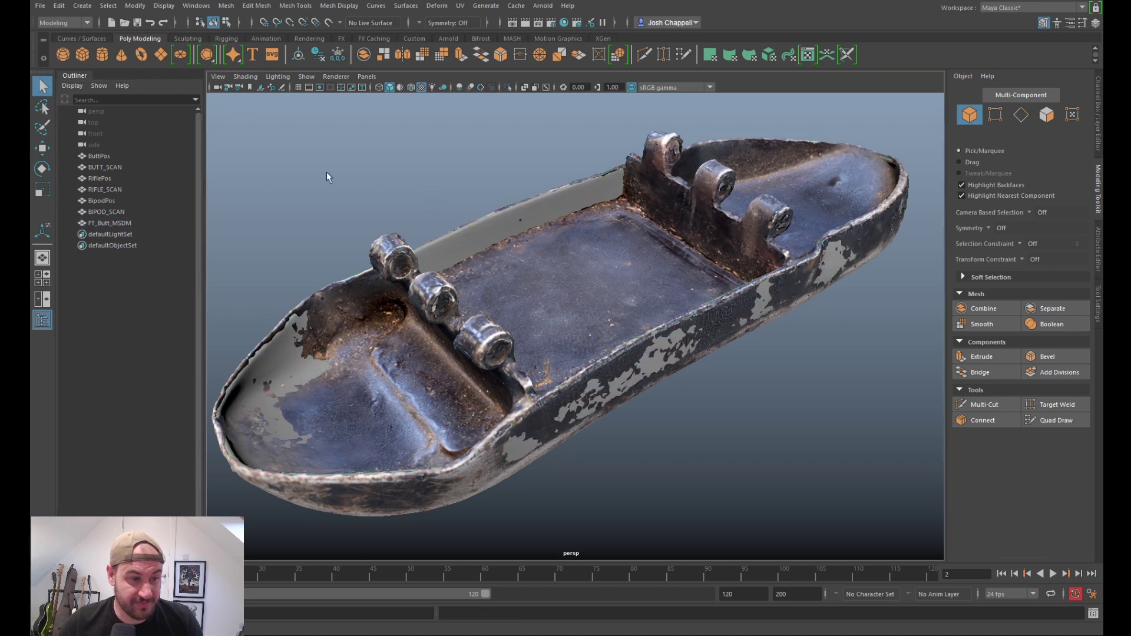
left_click(125, 226)
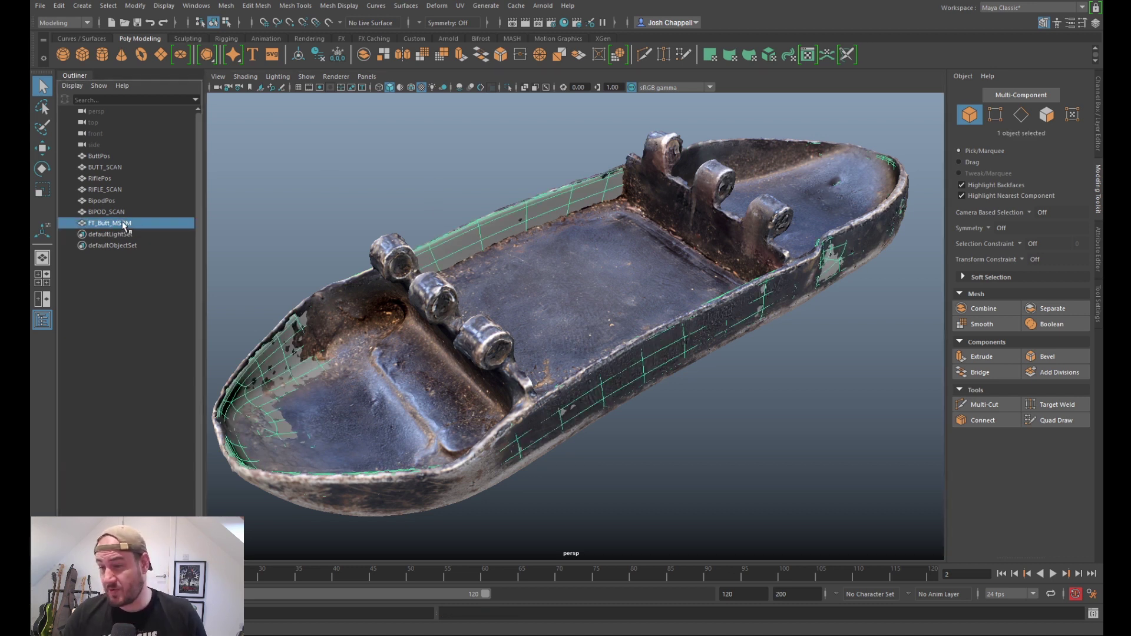